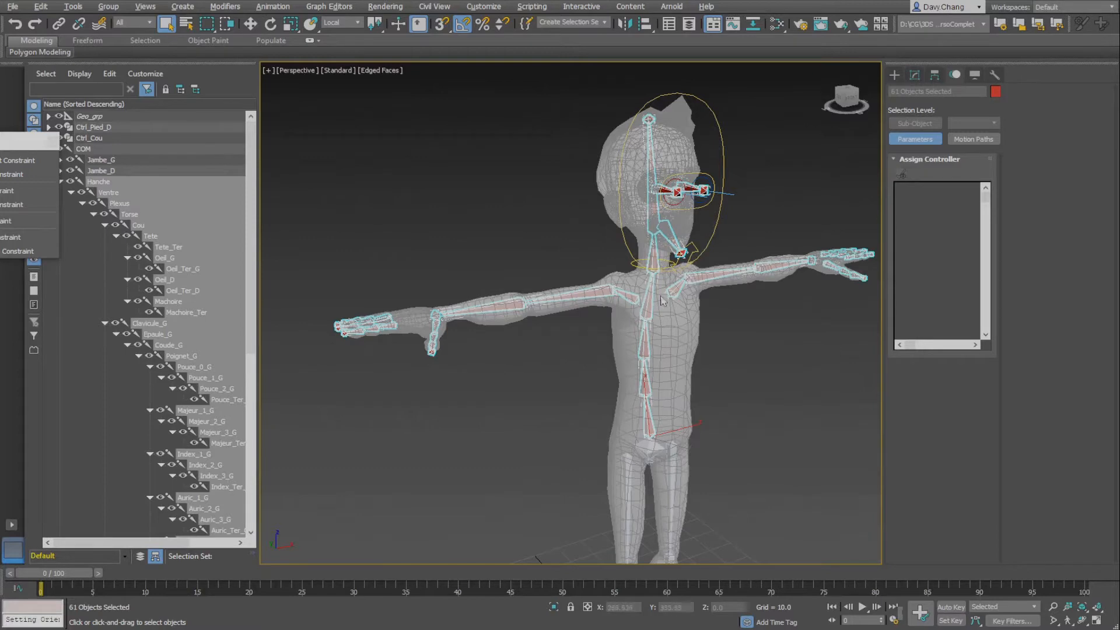
Set the object colour of the selected upper-body bones to grey and clear the selection
{"action": "left_click", "coordinate": [995, 91]}
{"action": "left_click", "coordinate": [419, 264]}
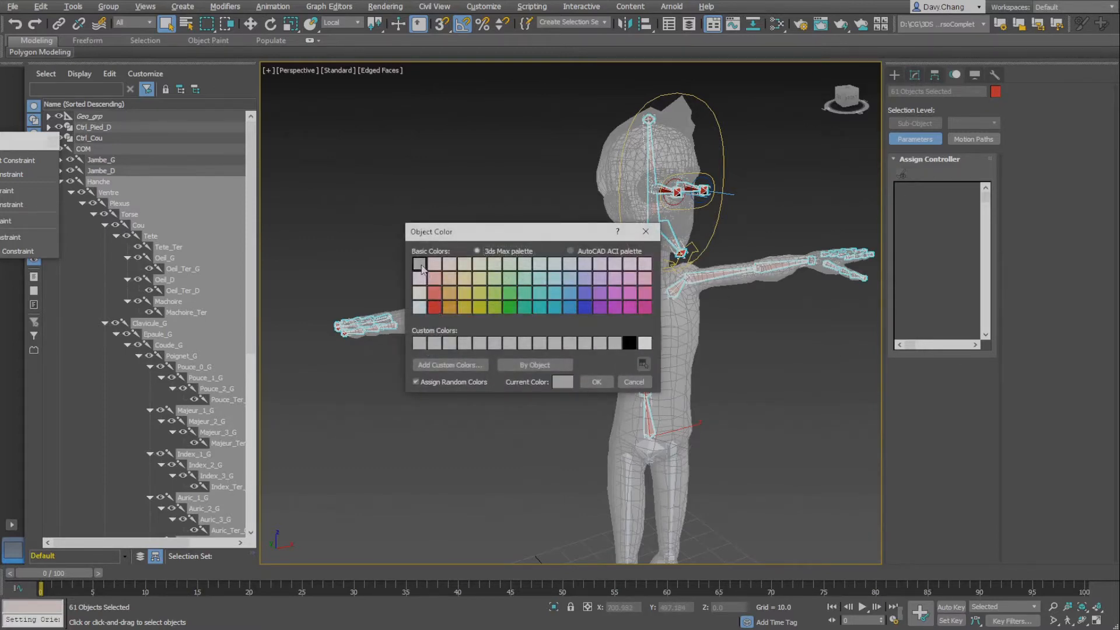
{"action": "left_click", "coordinate": [593, 383]}
{"action": "left_click", "coordinate": [556, 408]}
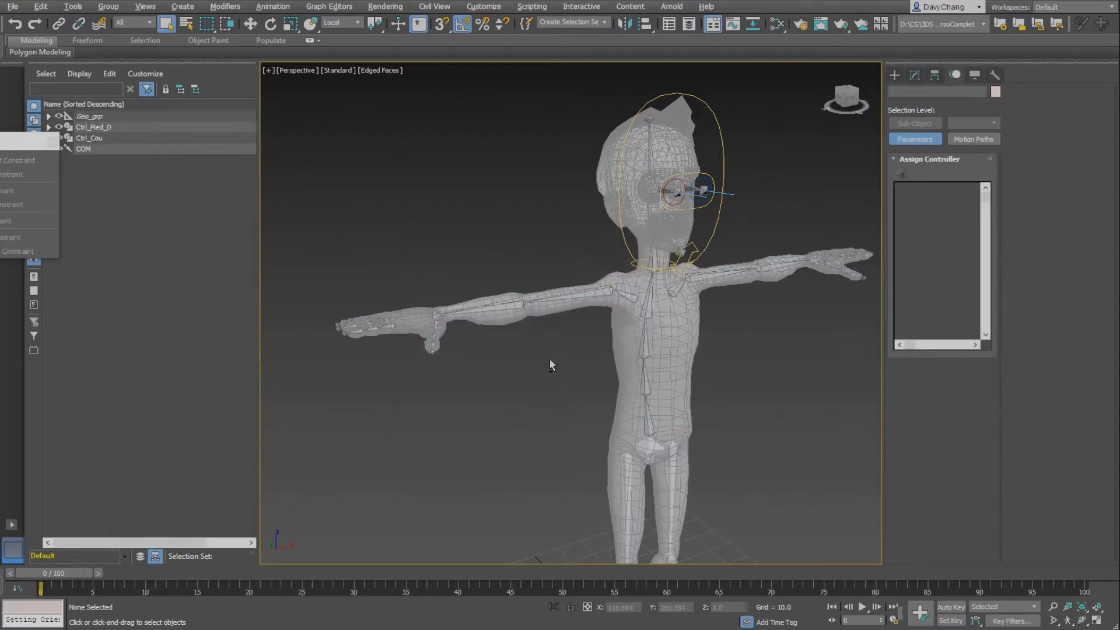
Recolour the Clavicule_D bone and its whole arm and hand hierarchy pale yellow, leaving nothing selected
{"action": "middle_click_drag", "start_coordinate": [550, 360], "coordinate": [605, 329], "text": "alt"}
{"action": "scroll", "coordinate": [551, 359], "scroll_direction": "up", "scroll_amount": 2}
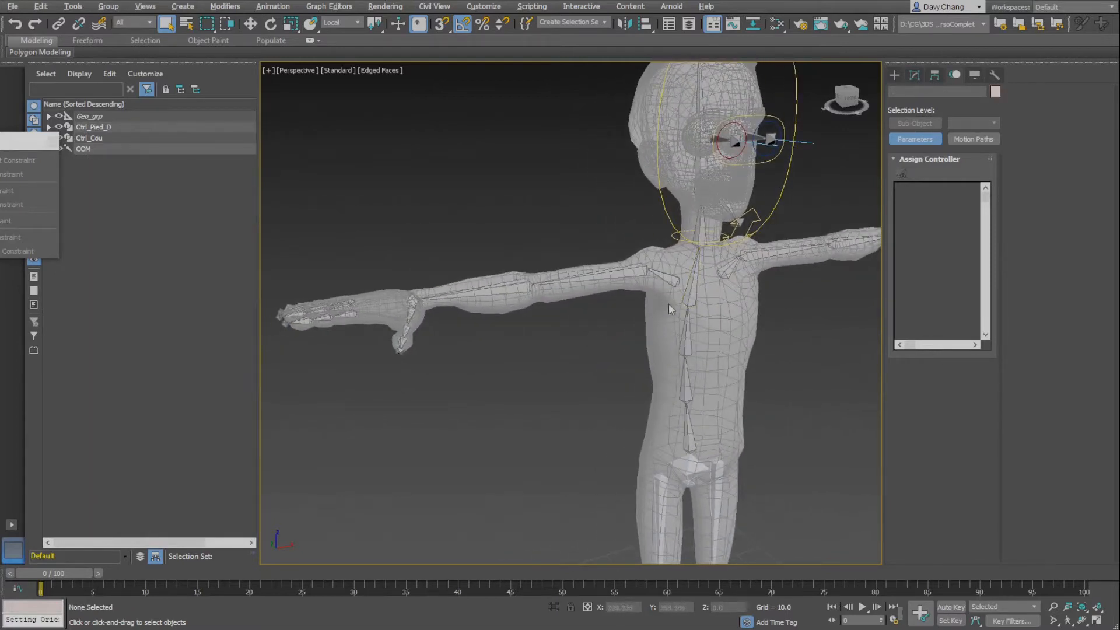
{"action": "double_click", "coordinate": [669, 284]}
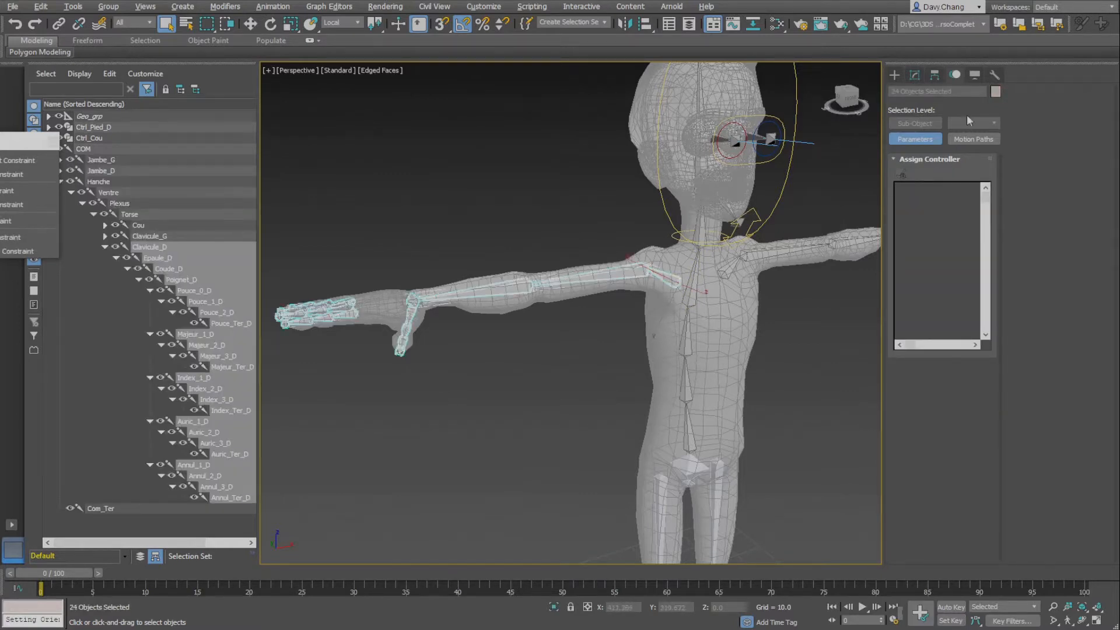
{"action": "left_click", "coordinate": [994, 92]}
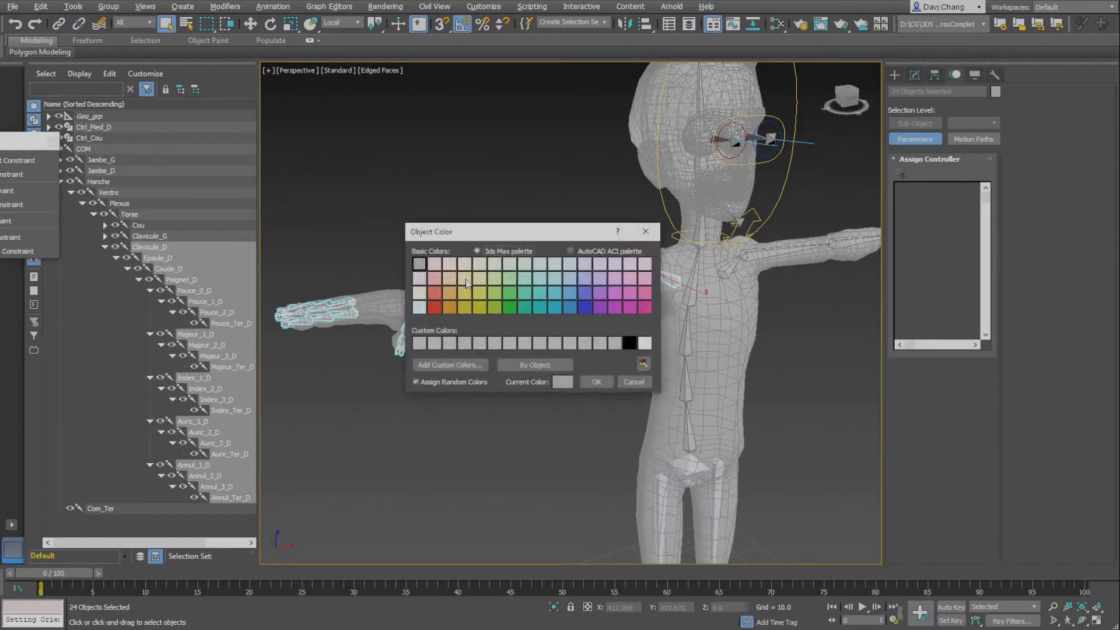
{"action": "left_click", "coordinate": [465, 279]}
{"action": "left_click", "coordinate": [607, 380]}
{"action": "middle_click_drag", "start_coordinate": [554, 351], "coordinate": [566, 370], "text": "alt"}
{"action": "left_click", "coordinate": [566, 370]}
Select the three arm bones Epaule_D, Coude_D and Poignet_D together
{"action": "scroll", "coordinate": [539, 365], "scroll_direction": "up", "scroll_amount": 5}
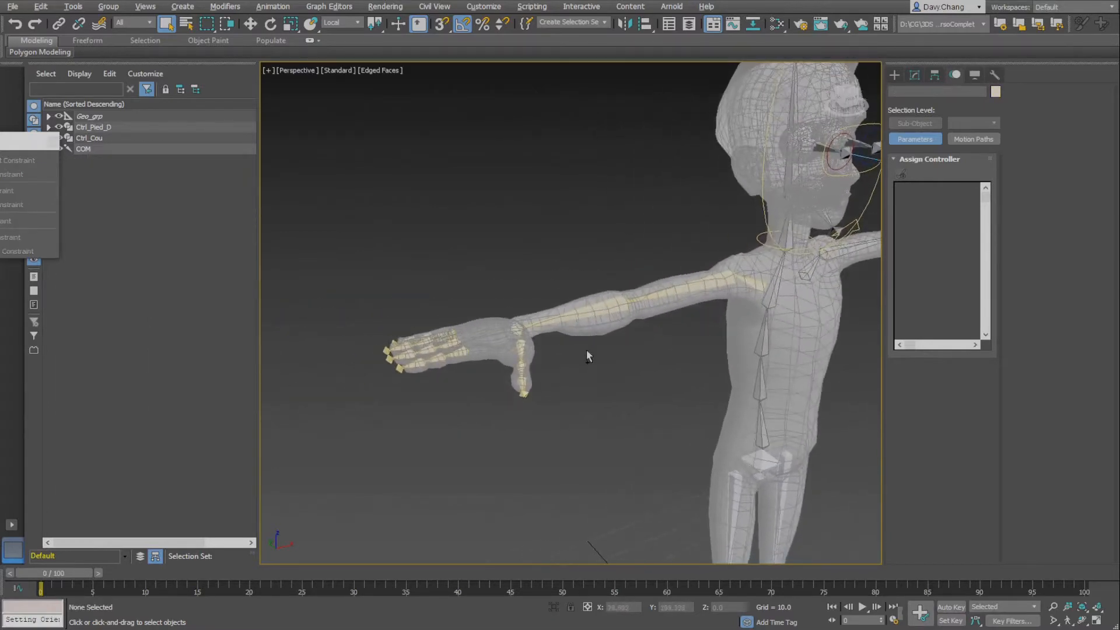
{"action": "middle_click_drag", "start_coordinate": [665, 398], "coordinate": [571, 353], "text": "alt"}
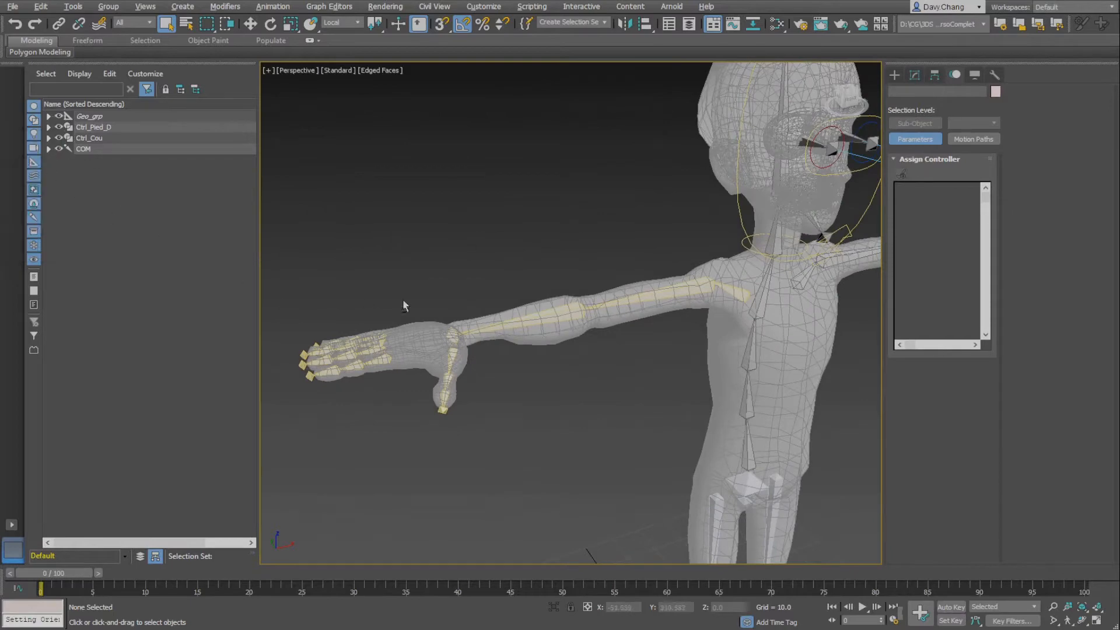
{"action": "middle_click_drag", "start_coordinate": [402, 299], "coordinate": [427, 299], "text": "alt"}
{"action": "scroll", "coordinate": [497, 320], "scroll_direction": "down", "scroll_amount": 1}
{"action": "middle_click_drag", "start_coordinate": [497, 320], "coordinate": [556, 339], "text": "alt"}
{"action": "mouse_move", "coordinate": [744, 312]}
{"action": "middle_mouse_down", "text": "alt"}
{"action": "mouse_move", "coordinate": [717, 320]}
{"action": "mouse_move", "coordinate": [735, 316]}
{"action": "middle_mouse_up", "text": "alt"}
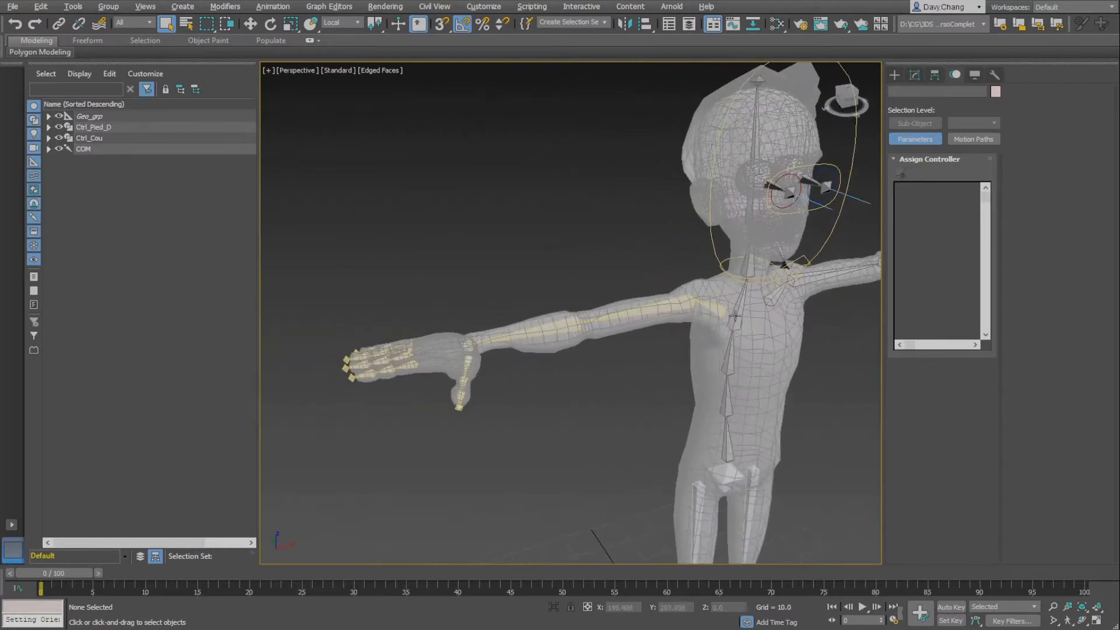
{"action": "left_click", "coordinate": [685, 305]}
{"action": "left_click", "coordinate": [526, 331], "text": "ctrl"}
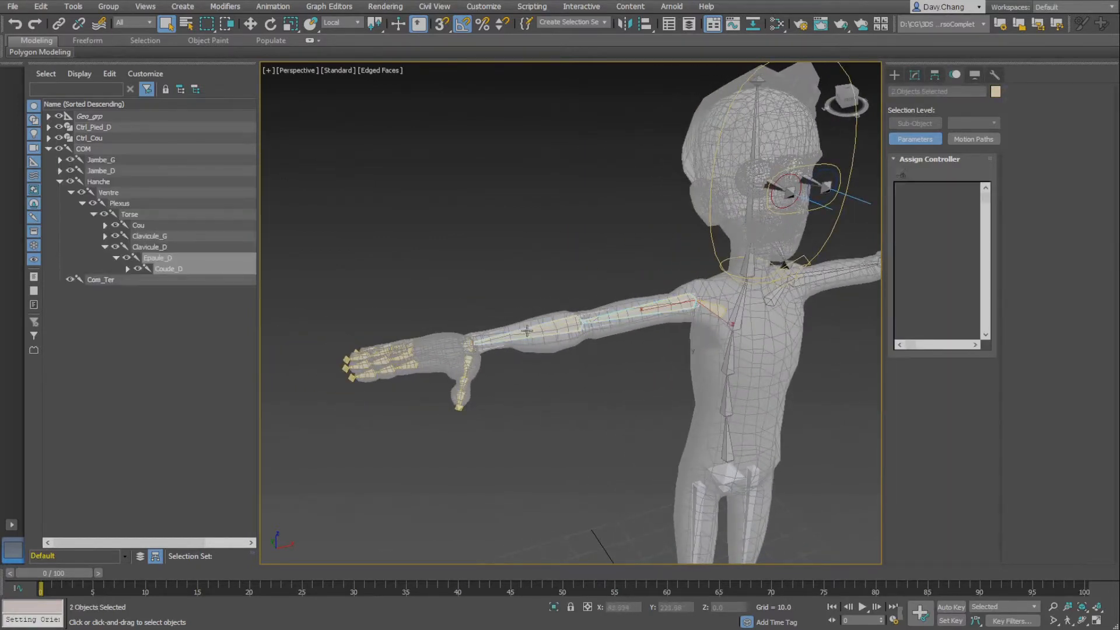
{"action": "left_click", "coordinate": [469, 339], "text": "ctrl"}
{"action": "scroll", "coordinate": [612, 336], "scroll_direction": "up", "scroll_amount": 5}
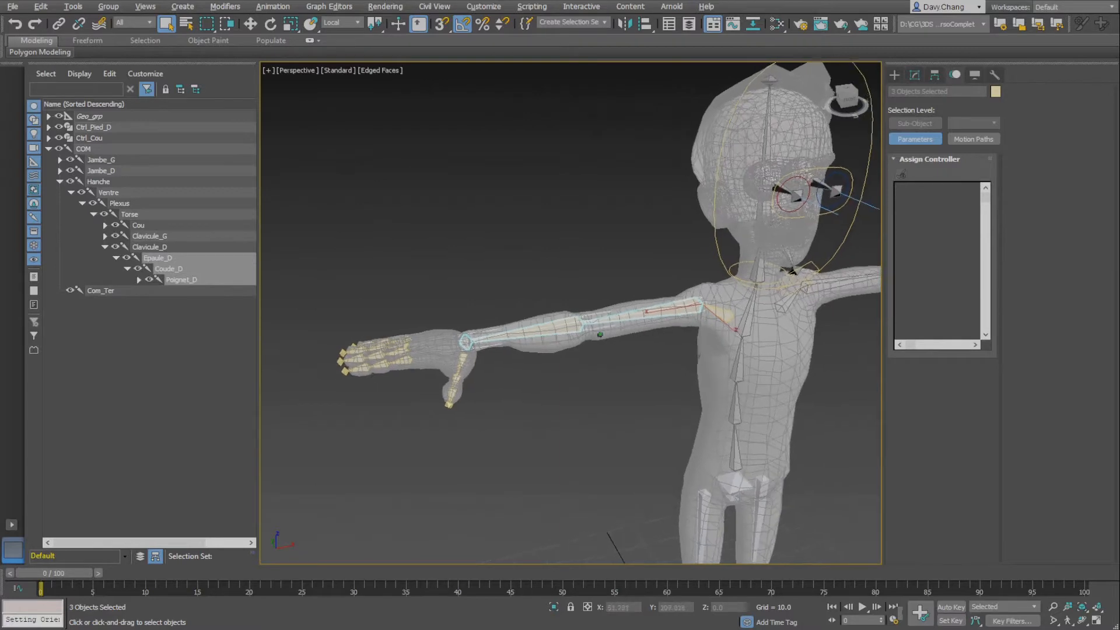
{"action": "middle_click_drag", "start_coordinate": [612, 327], "coordinate": [668, 333]}
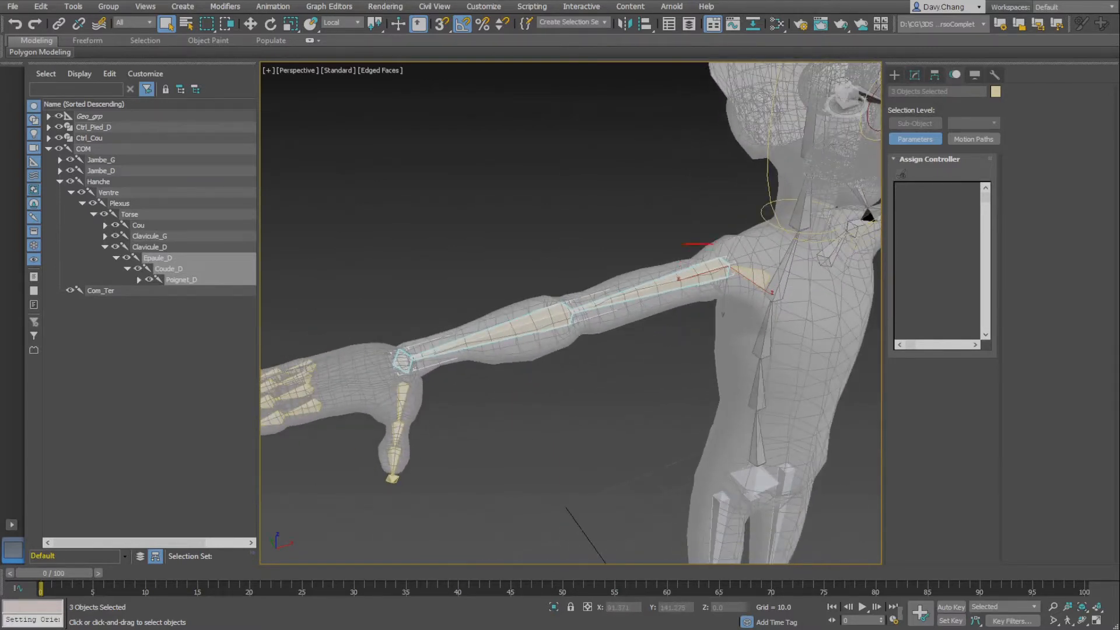
{"action": "mouse_move", "coordinate": [388, 347]}
{"action": "left_mouse_down"}
{"action": "mouse_move", "coordinate": [724, 292]}
{"action": "mouse_move", "coordinate": [732, 273]}
{"action": "mouse_move", "coordinate": [713, 245]}
{"action": "left_mouse_up"}
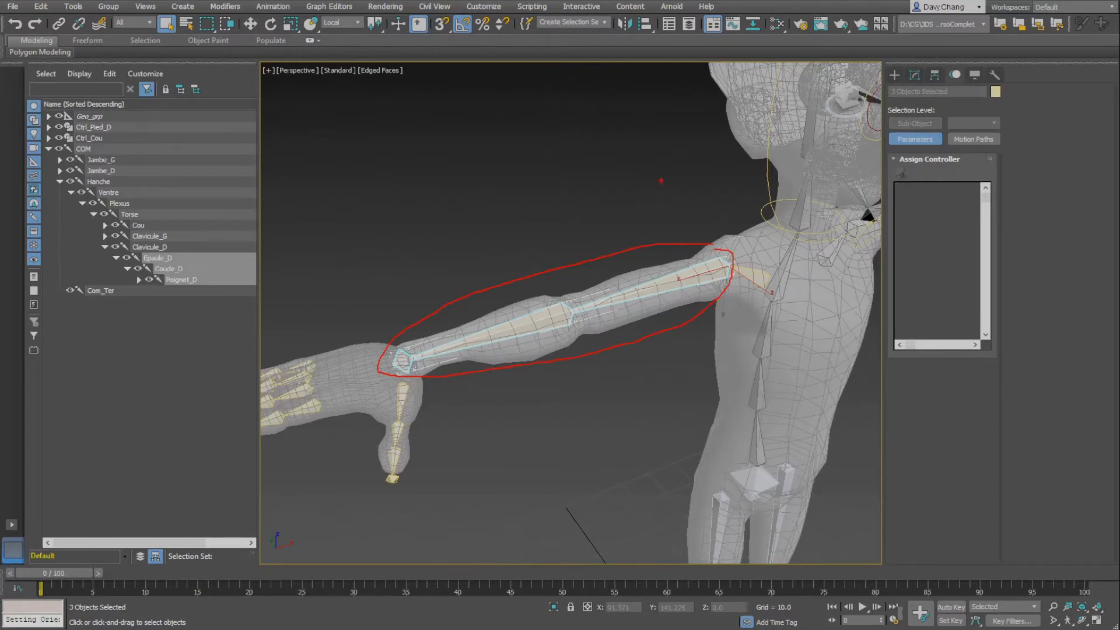
{"action": "left_click_drag", "start_coordinate": [661, 181], "coordinate": [672, 271]}
{"action": "left_click_drag", "start_coordinate": [691, 246], "coordinate": [672, 272]}
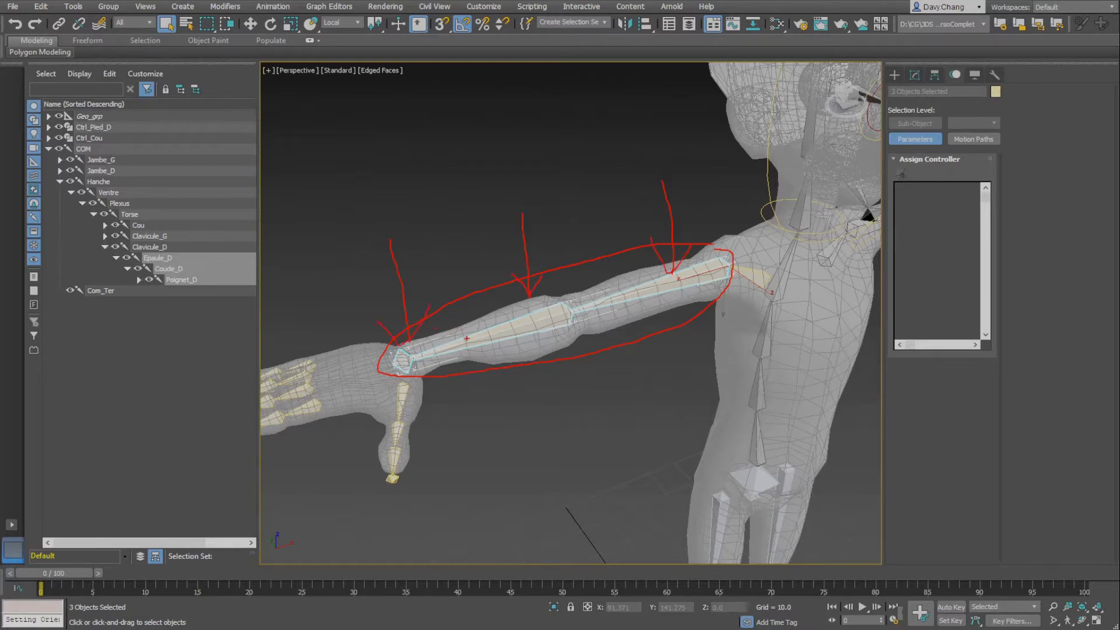
{"action": "key", "text": "Escape"}
{"action": "mouse_move", "coordinate": [568, 326]}
{"action": "middle_mouse_down", "text": "alt"}
{"action": "mouse_move", "coordinate": [596, 327]}
{"action": "mouse_move", "coordinate": [607, 343]}
{"action": "mouse_move", "coordinate": [593, 346]}
{"action": "middle_mouse_up", "text": "alt"}
{"action": "scroll", "coordinate": [596, 326], "scroll_direction": "down", "scroll_amount": 2}
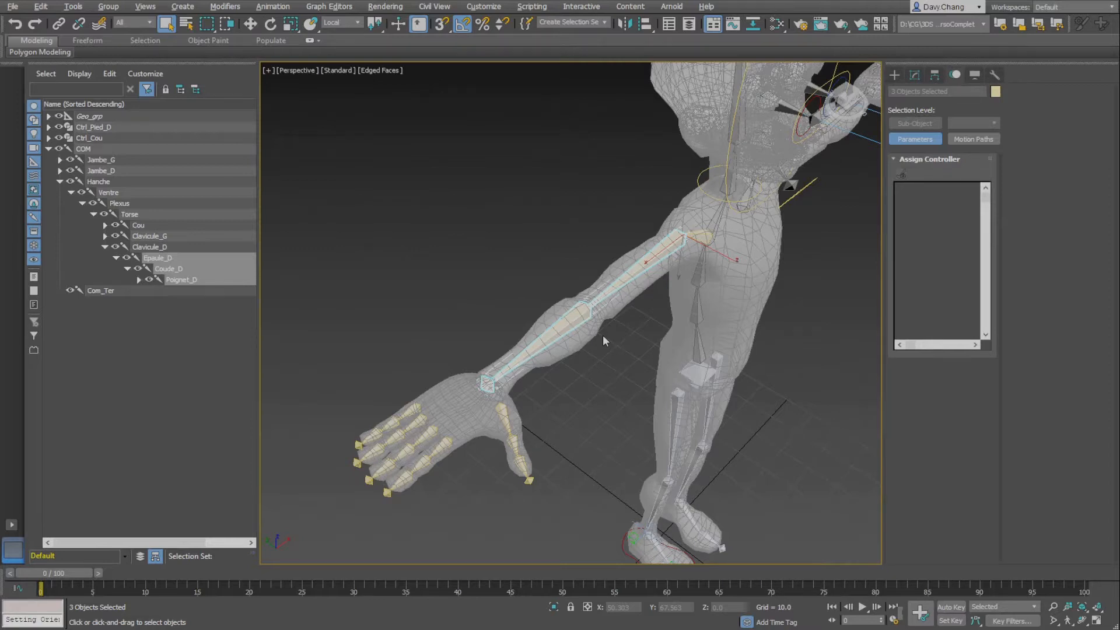
{"action": "middle_click_drag", "start_coordinate": [603, 335], "coordinate": [648, 303], "text": "alt"}
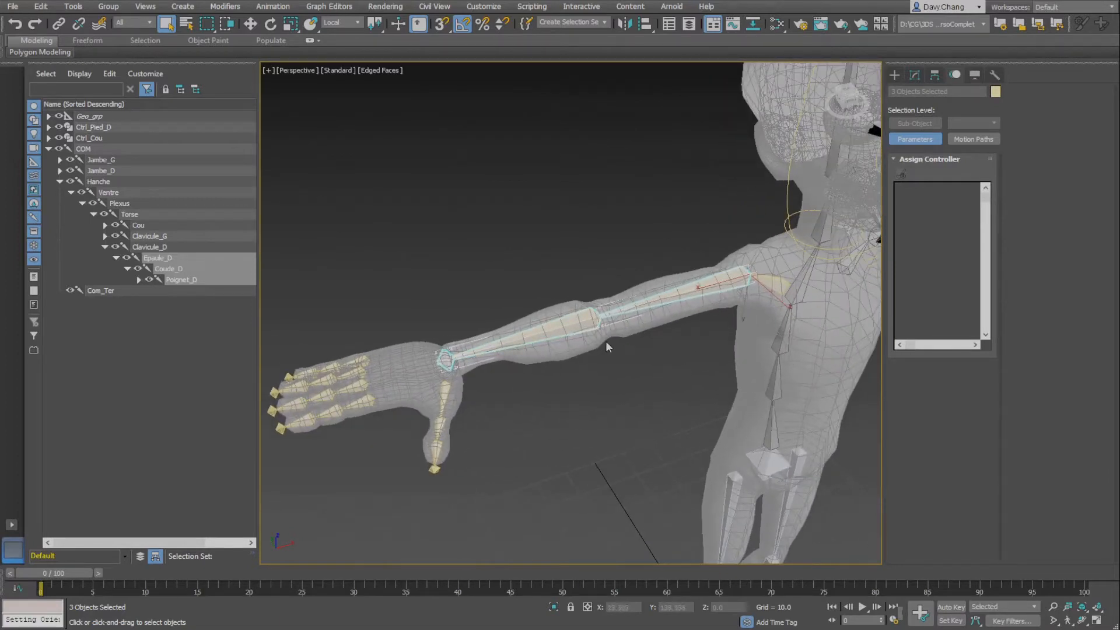
Clone the three selected arm bones as copies, with their controllers copied and the default name Epaule_D001
{"action": "key", "text": "ctrl+v"}
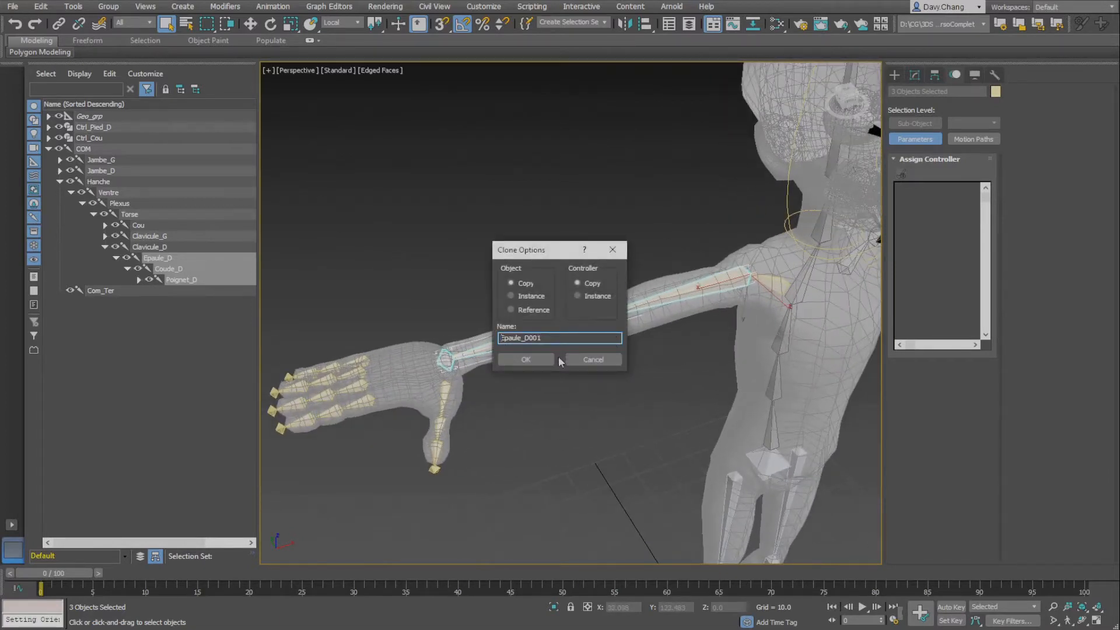
{"action": "left_click", "coordinate": [532, 362]}
{"action": "middle_click_drag", "start_coordinate": [548, 370], "coordinate": [617, 343], "text": "alt"}
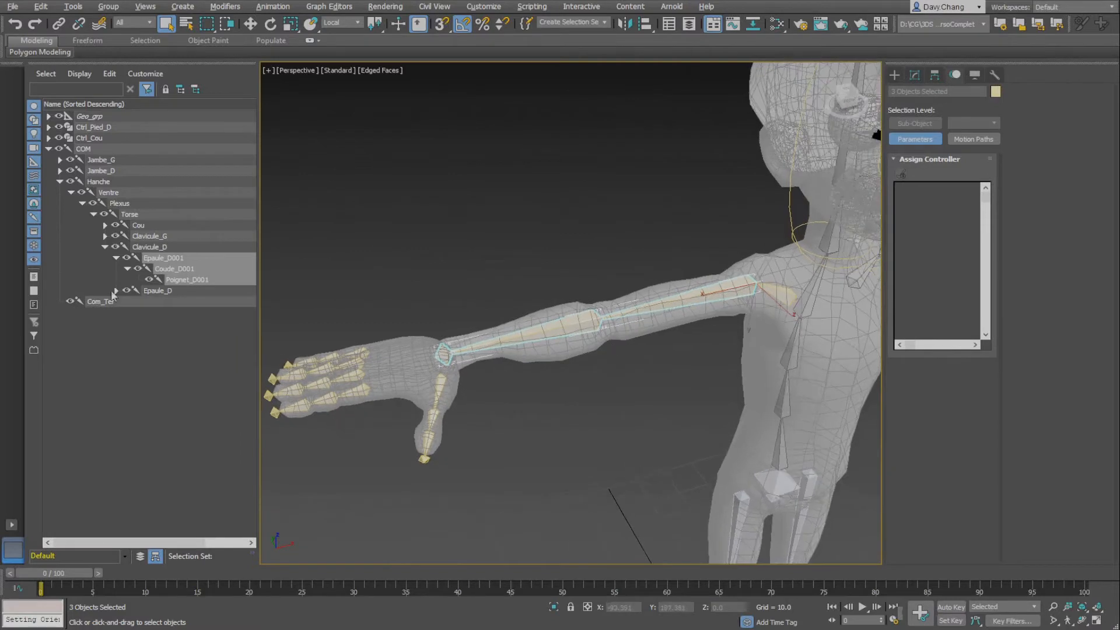
Unlink the cloned shoulder bone Epaule_D001 from its parent Clavicule_D
{"action": "left_click", "coordinate": [157, 257]}
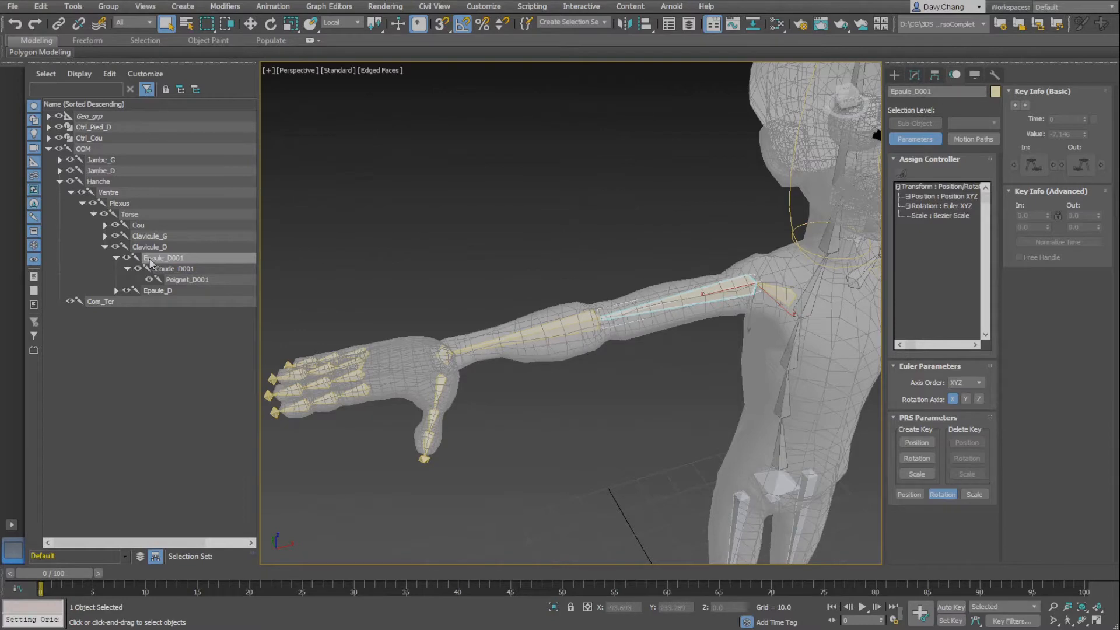
{"action": "mouse_move", "coordinate": [564, 350]}
{"action": "middle_mouse_down", "text": "alt"}
{"action": "mouse_move", "coordinate": [554, 341]}
{"action": "mouse_move", "coordinate": [564, 326]}
{"action": "mouse_move", "coordinate": [559, 343]}
{"action": "middle_mouse_up", "text": "alt"}
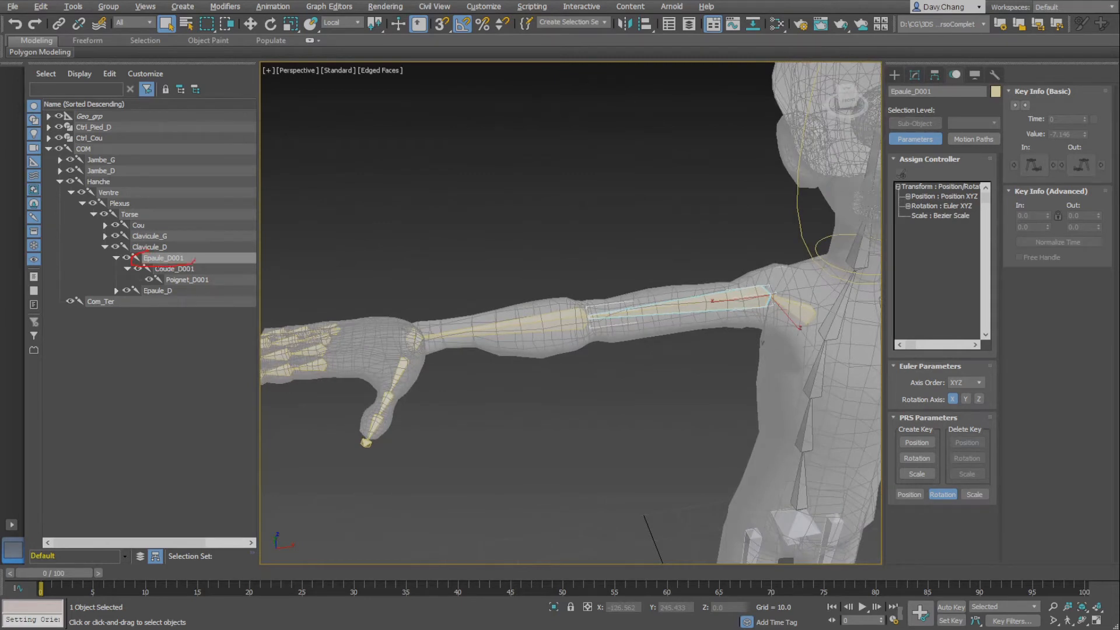
{"action": "left_click_drag", "start_coordinate": [194, 260], "coordinate": [166, 249]}
{"action": "key", "text": "Escape"}
{"action": "left_click", "coordinate": [79, 28]}
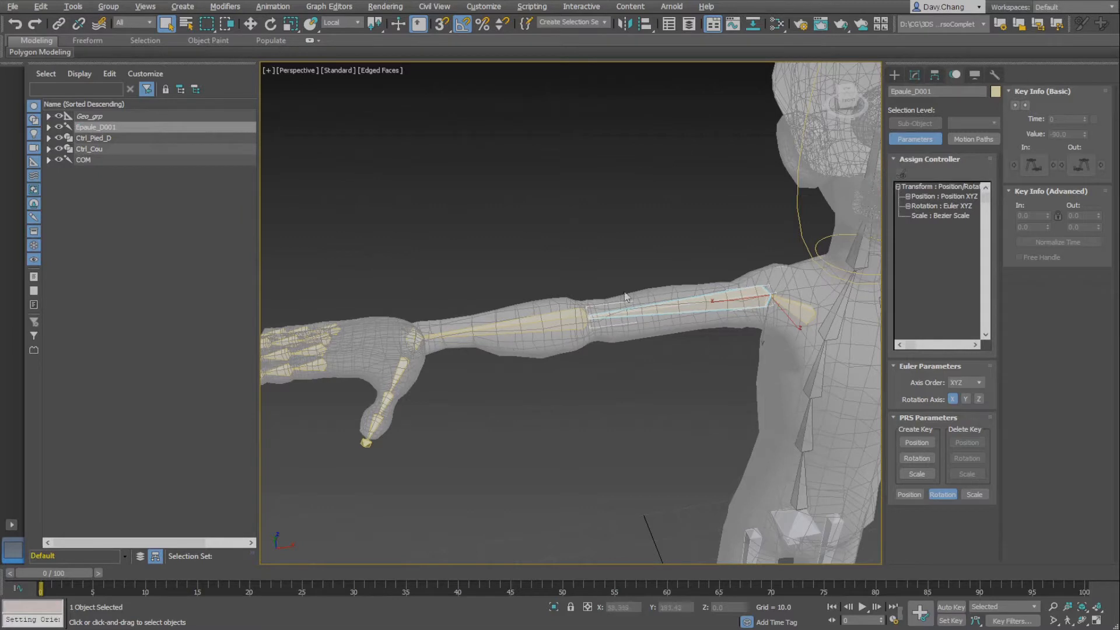
Move the cloned arm chain down along its local Y axis so that it sits below the original arm
{"action": "key", "text": "w"}
{"action": "middle_click_drag", "start_coordinate": [751, 350], "coordinate": [738, 339], "text": "alt"}
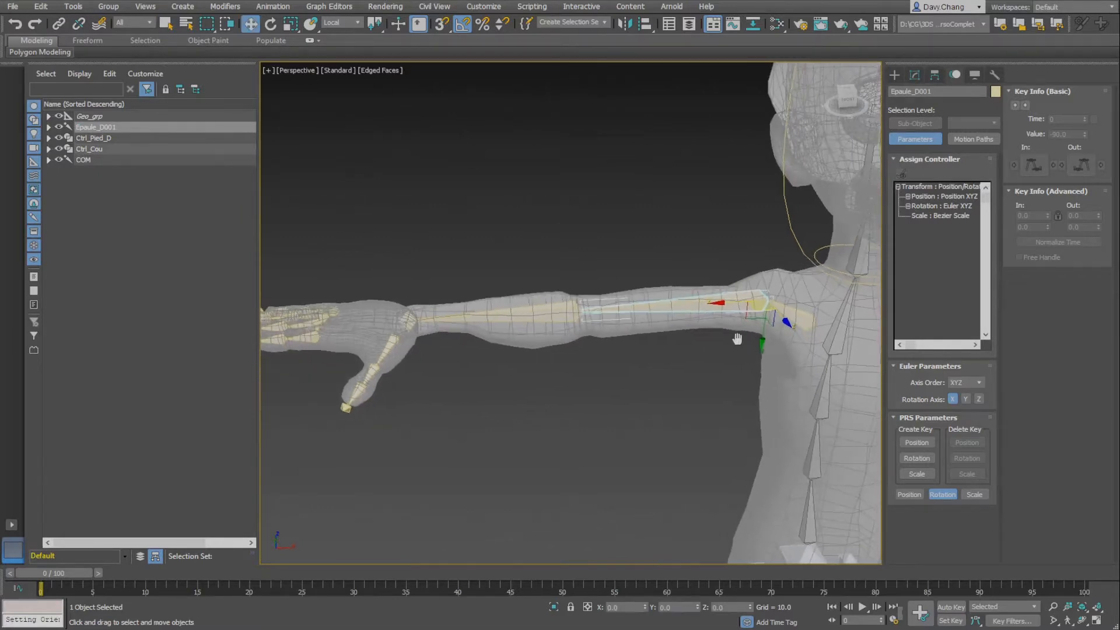
{"action": "left_click_drag", "start_coordinate": [761, 344], "coordinate": [761, 389]}
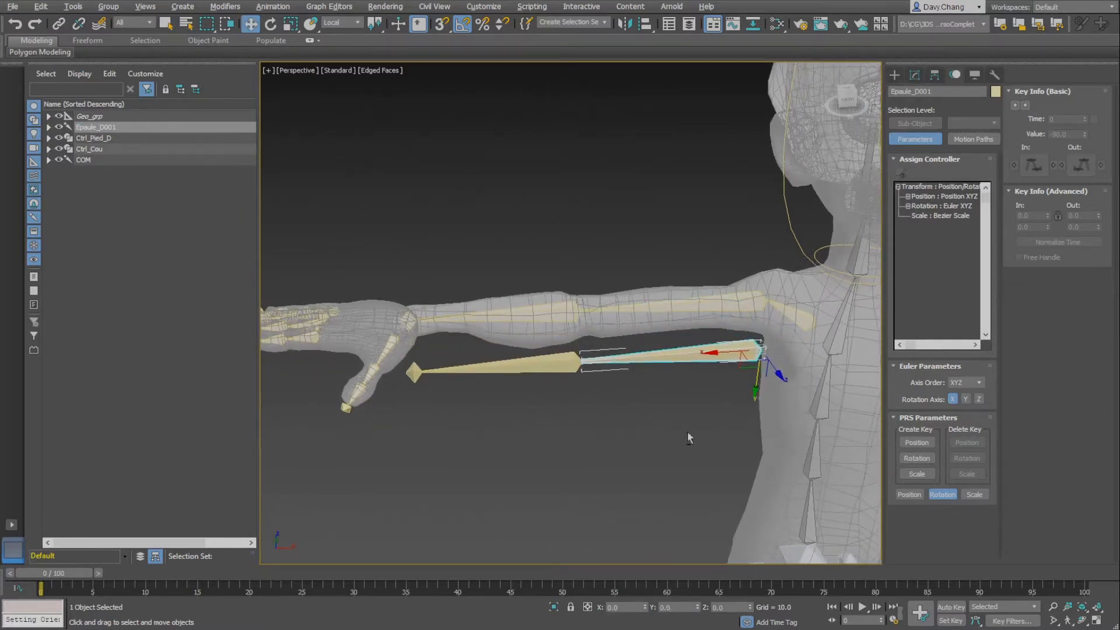
{"action": "middle_click_drag", "start_coordinate": [689, 435], "coordinate": [726, 418], "text": "alt"}
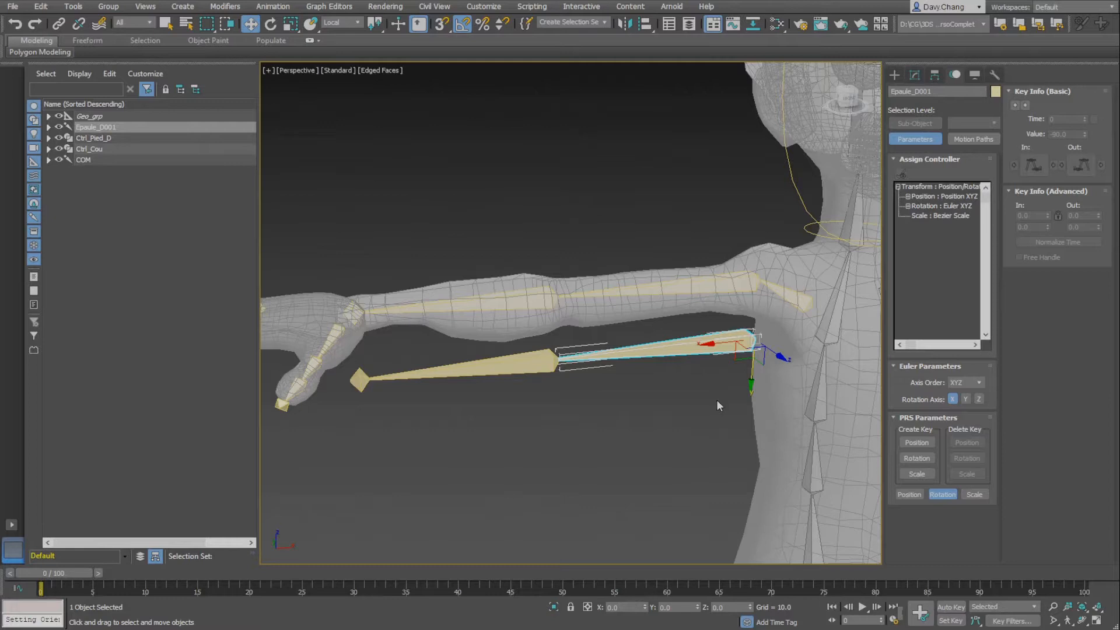
Open Bone Tools, examine the Bone Edit Mode option and close the tools again
{"action": "left_click", "coordinate": [265, 12]}
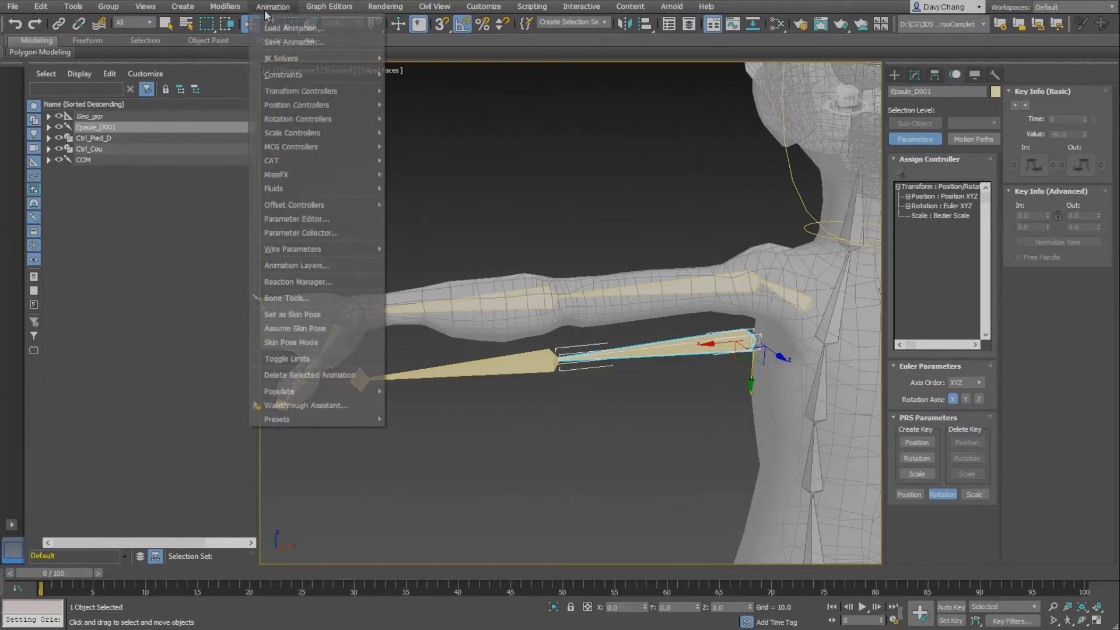
{"action": "left_click", "coordinate": [312, 297]}
{"action": "left_click_drag", "start_coordinate": [234, 248], "coordinate": [446, 200]}
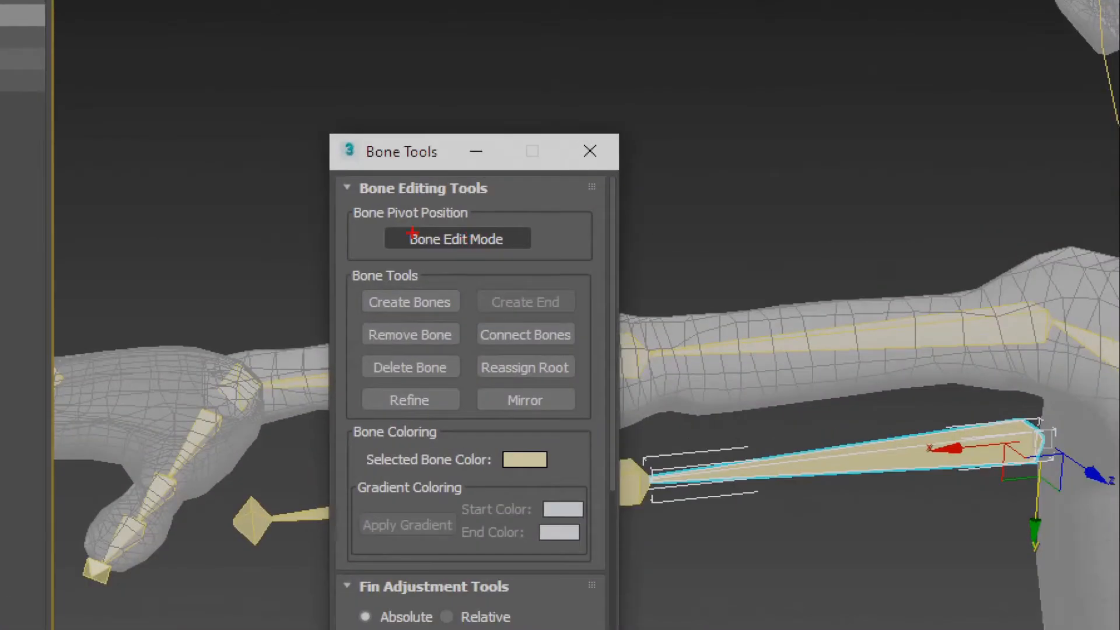
{"action": "mouse_move", "coordinate": [412, 233]}
{"action": "left_mouse_down"}
{"action": "mouse_move", "coordinate": [365, 260]}
{"action": "mouse_move", "coordinate": [583, 266]}
{"action": "mouse_move", "coordinate": [434, 215]}
{"action": "left_mouse_up"}
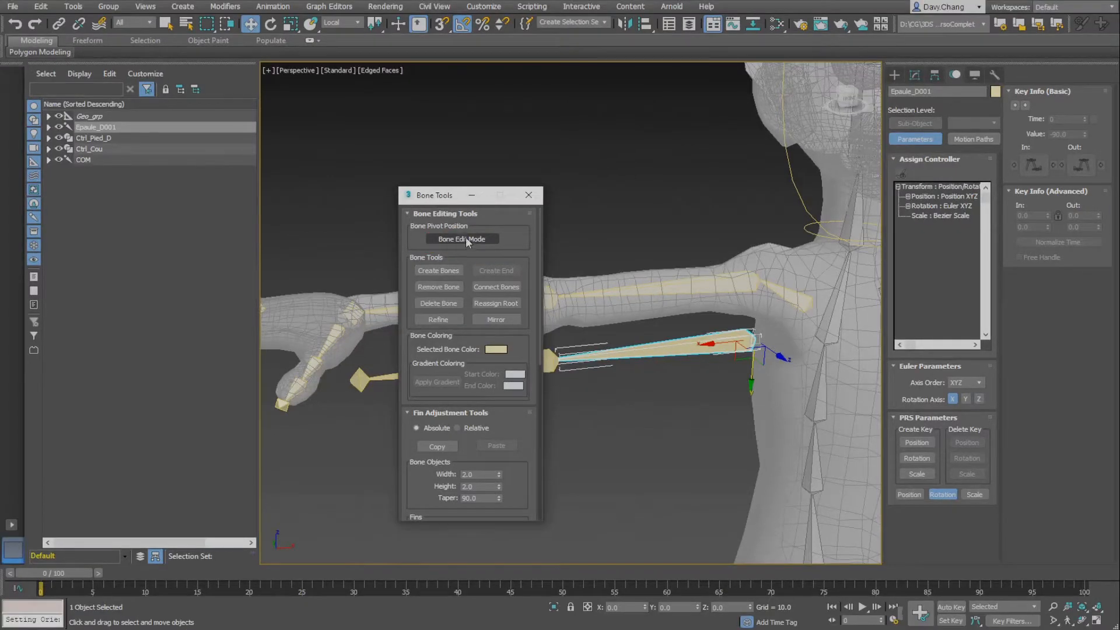
{"action": "left_click", "coordinate": [528, 195]}
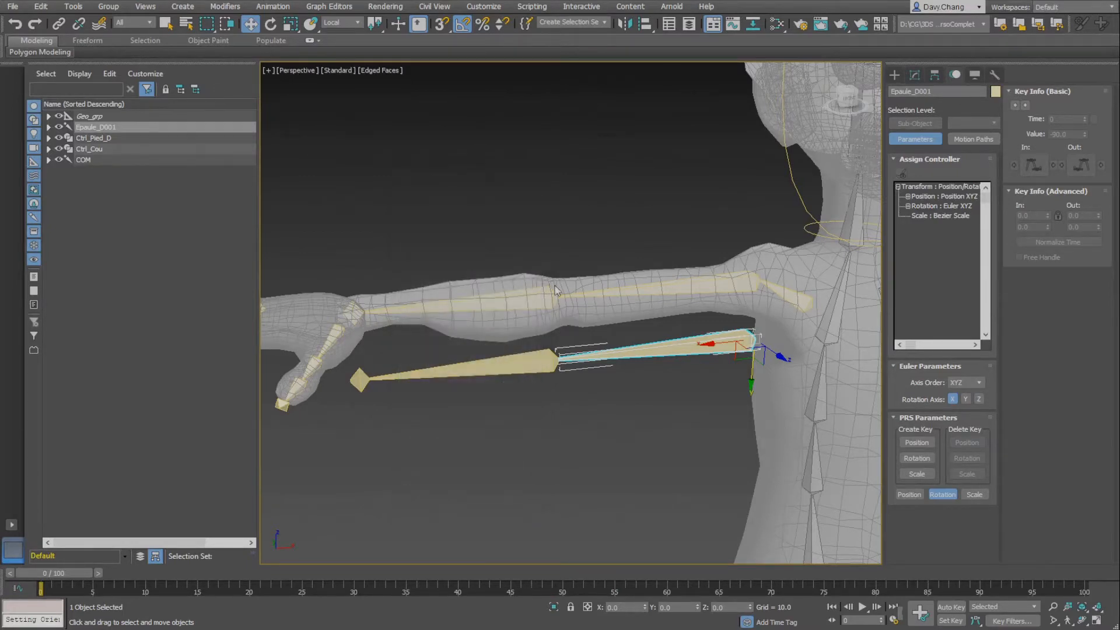
Undo the cloned arm chain's downward move, try a shorter move along local Y and undo that as well
{"action": "scroll", "coordinate": [559, 335], "scroll_direction": "down", "scroll_amount": 3}
{"action": "middle_click_drag", "start_coordinate": [559, 335], "coordinate": [610, 304]}
{"action": "scroll", "coordinate": [560, 299], "scroll_direction": "up", "scroll_amount": 6}
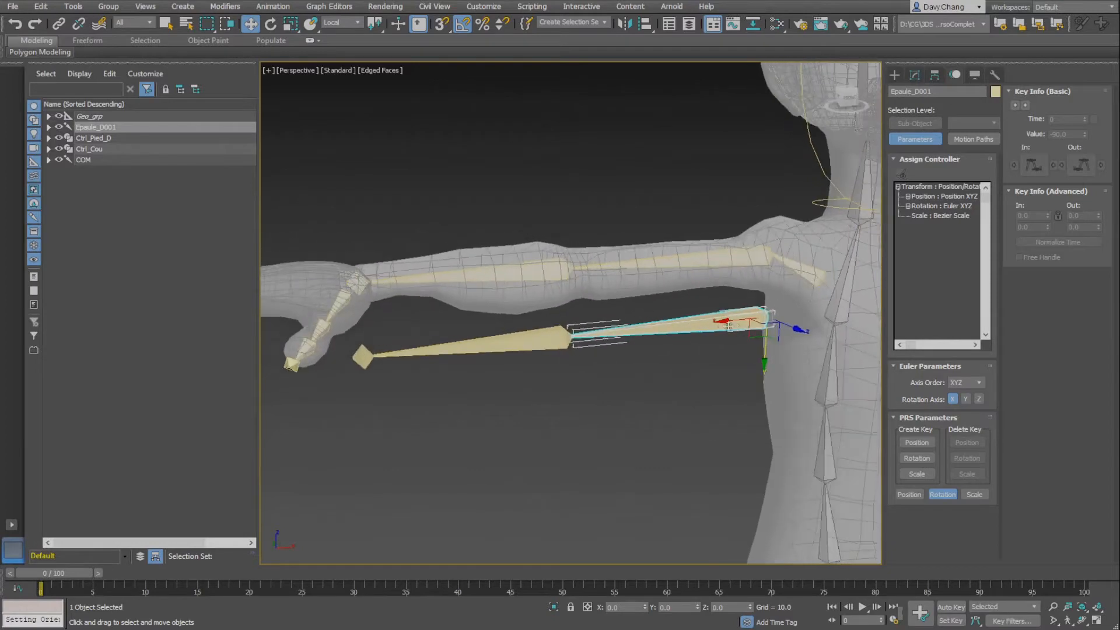
{"action": "key", "text": "ctrl+z"}
{"action": "mouse_move", "coordinate": [681, 336]}
{"action": "middle_mouse_down", "text": "alt"}
{"action": "mouse_move", "coordinate": [640, 316]}
{"action": "mouse_move", "coordinate": [668, 324]}
{"action": "middle_mouse_up", "text": "alt"}
{"action": "left_click_drag", "start_coordinate": [761, 299], "coordinate": [761, 333]}
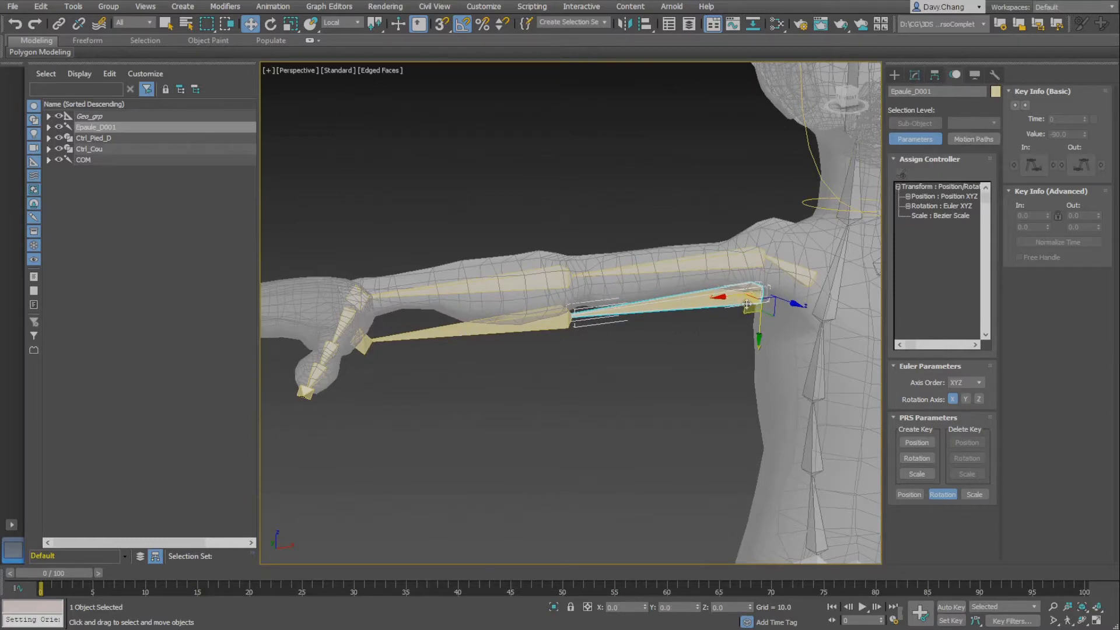
{"action": "key", "text": "ctrl+z"}
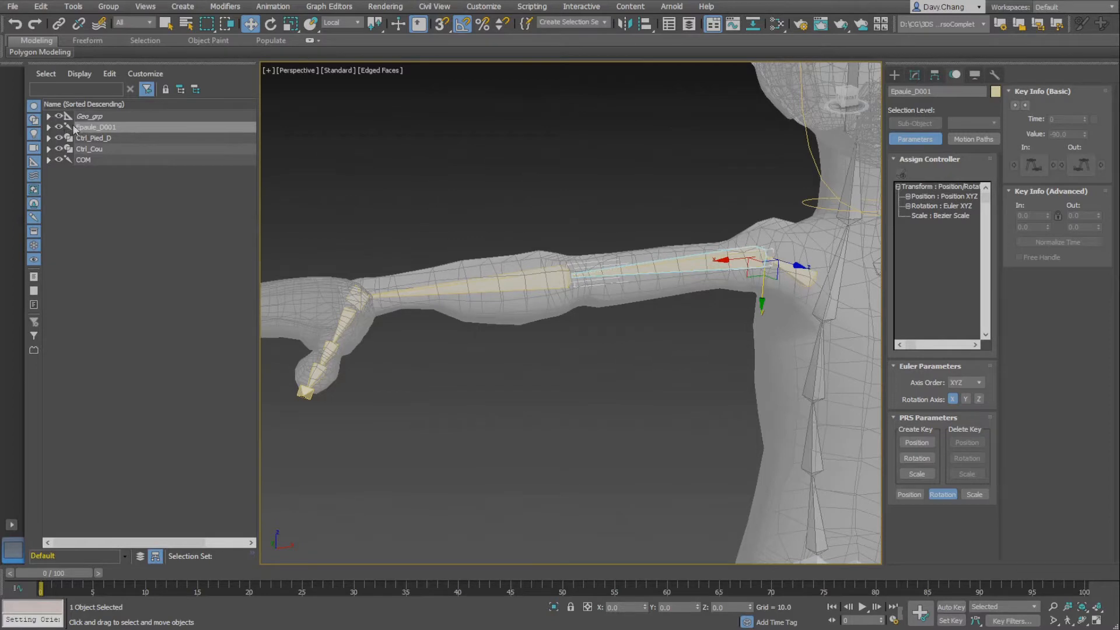
Select Epaule_D001 with its child bones Coude_D001 and Poignet_D001 and set their object colour to green
{"action": "left_click", "coordinate": [49, 127]}
{"action": "double_click", "coordinate": [96, 128]}
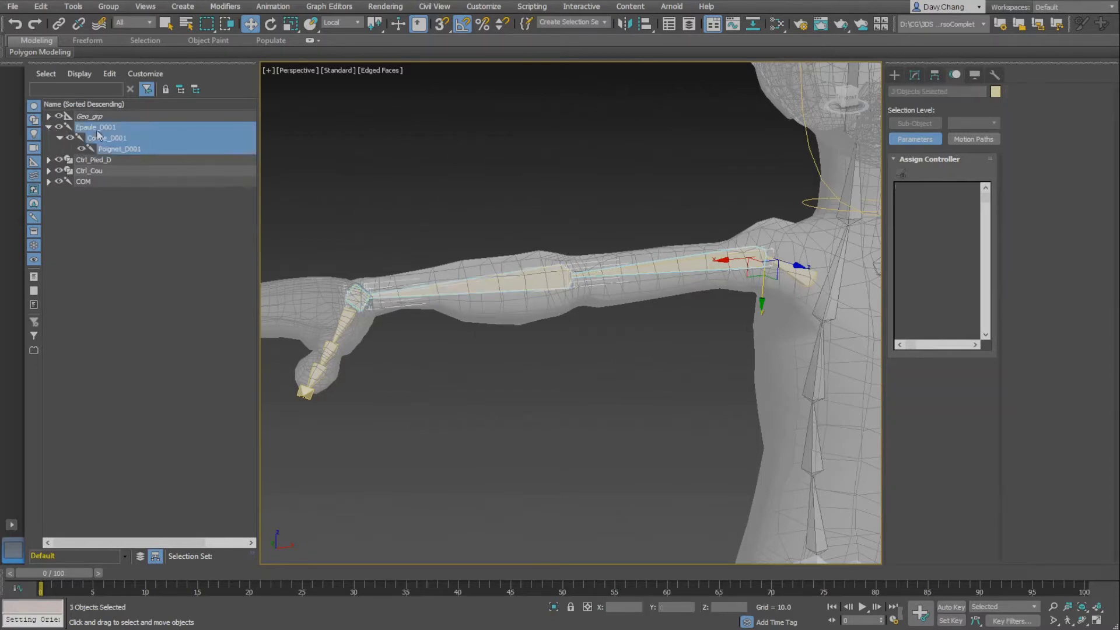
{"action": "left_click", "coordinate": [996, 92]}
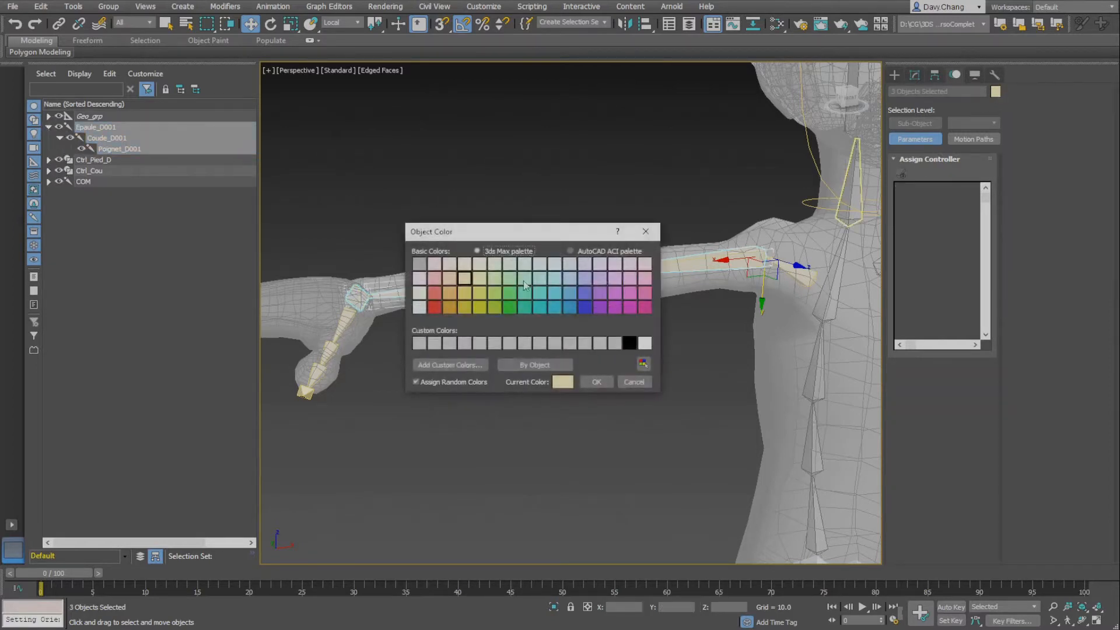
{"action": "left_click", "coordinate": [508, 307]}
{"action": "left_click", "coordinate": [602, 382]}
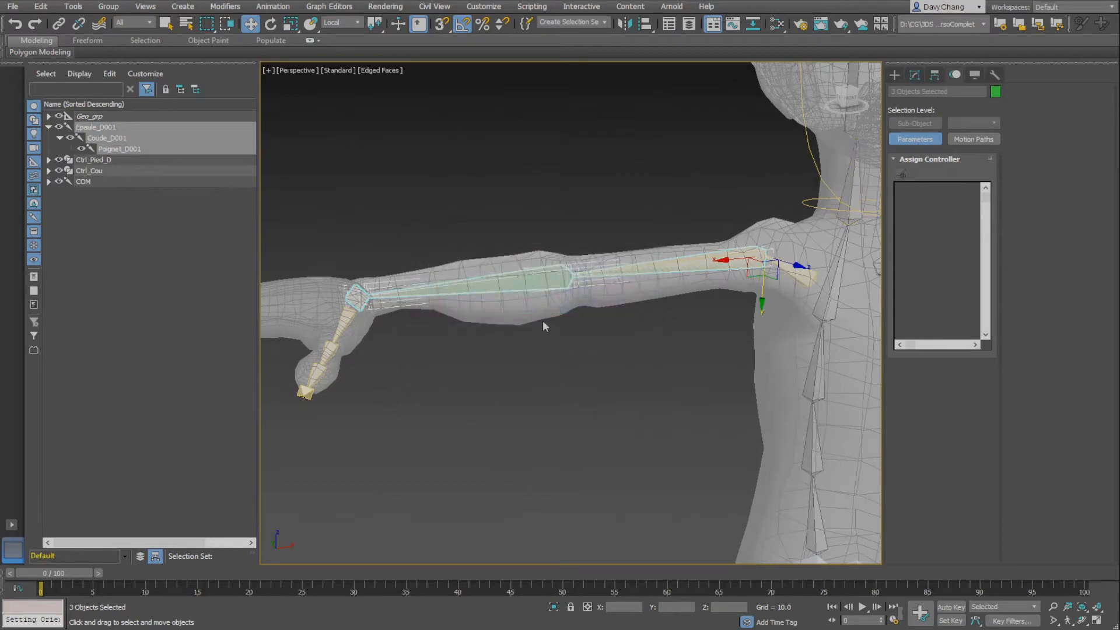
{"action": "middle_click_drag", "start_coordinate": [541, 305], "coordinate": [538, 339], "text": "alt"}
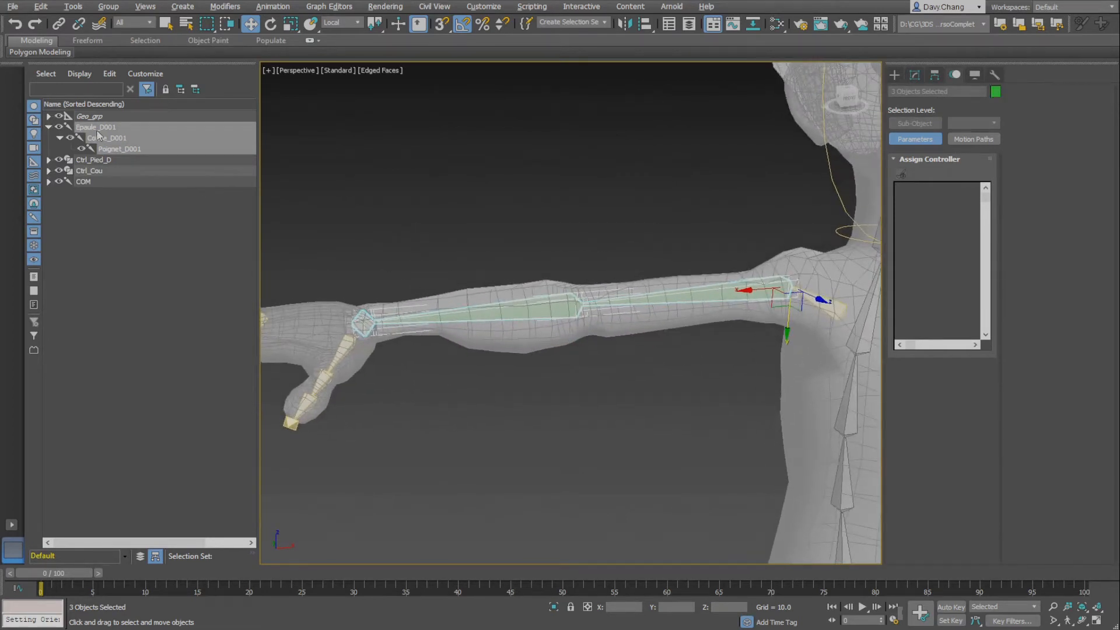
Rename the three selected green arm bones in a batch by removing the last 4 characters and adding the suffix IK_D
{"action": "left_click", "coordinate": [74, 7]}
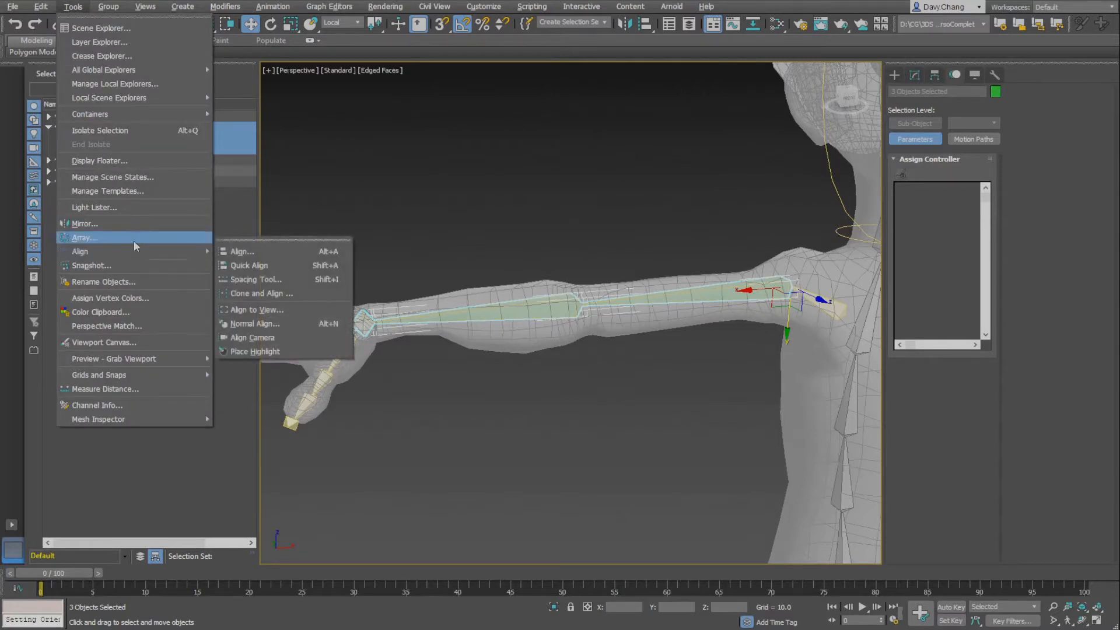
{"action": "left_click", "coordinate": [135, 282]}
{"action": "left_click_drag", "start_coordinate": [542, 215], "coordinate": [298, 117]}
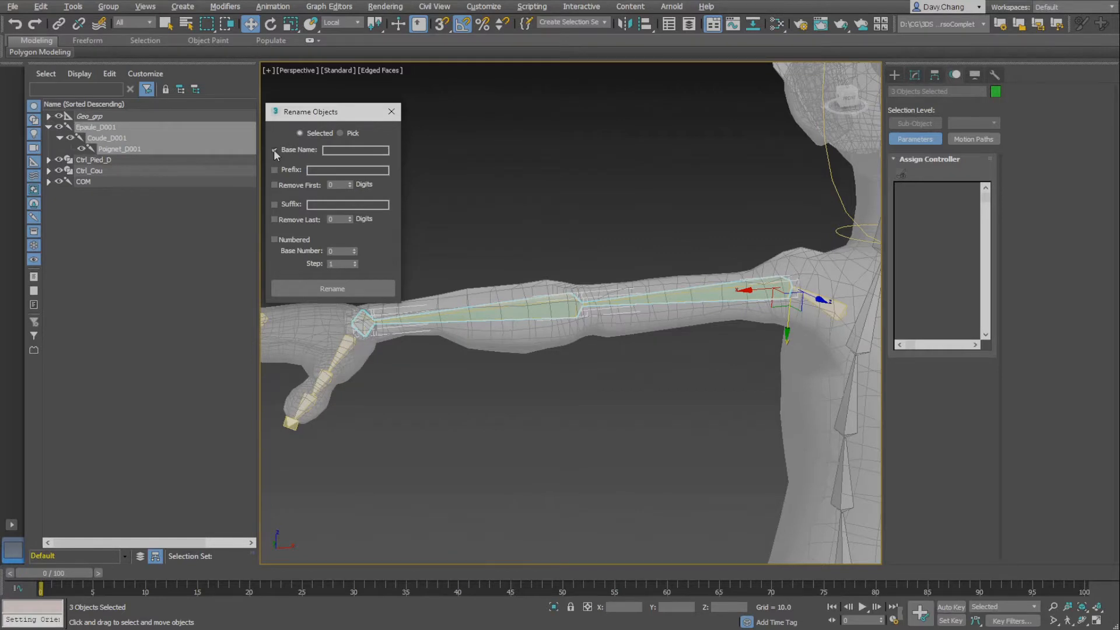
{"action": "left_click", "coordinate": [74, 8]}
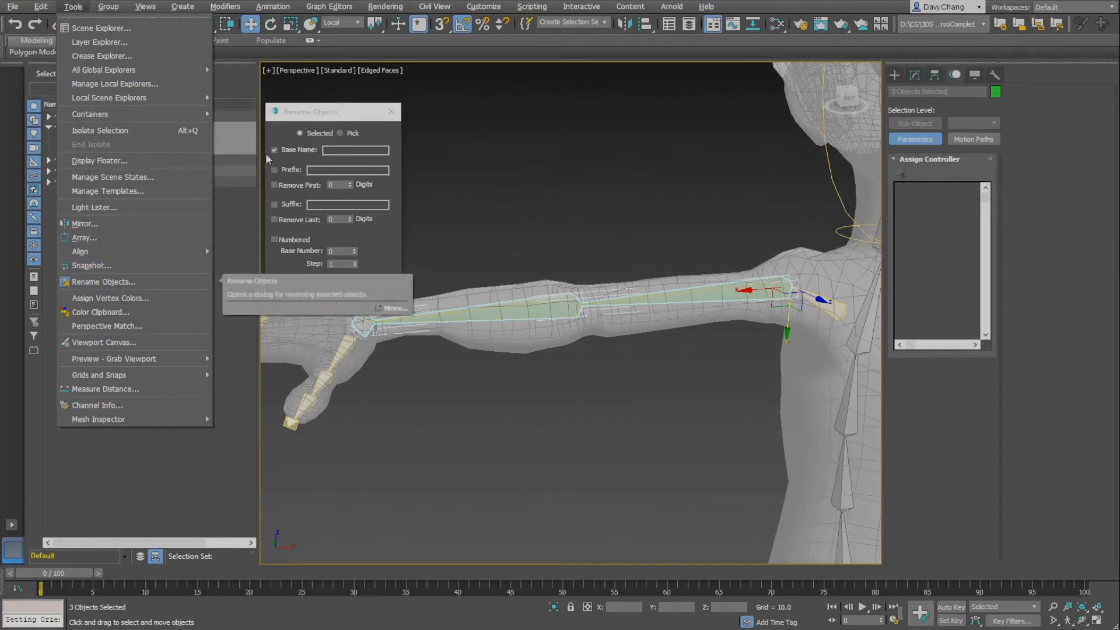
{"action": "left_click", "coordinate": [287, 111]}
{"action": "left_click", "coordinate": [279, 150]}
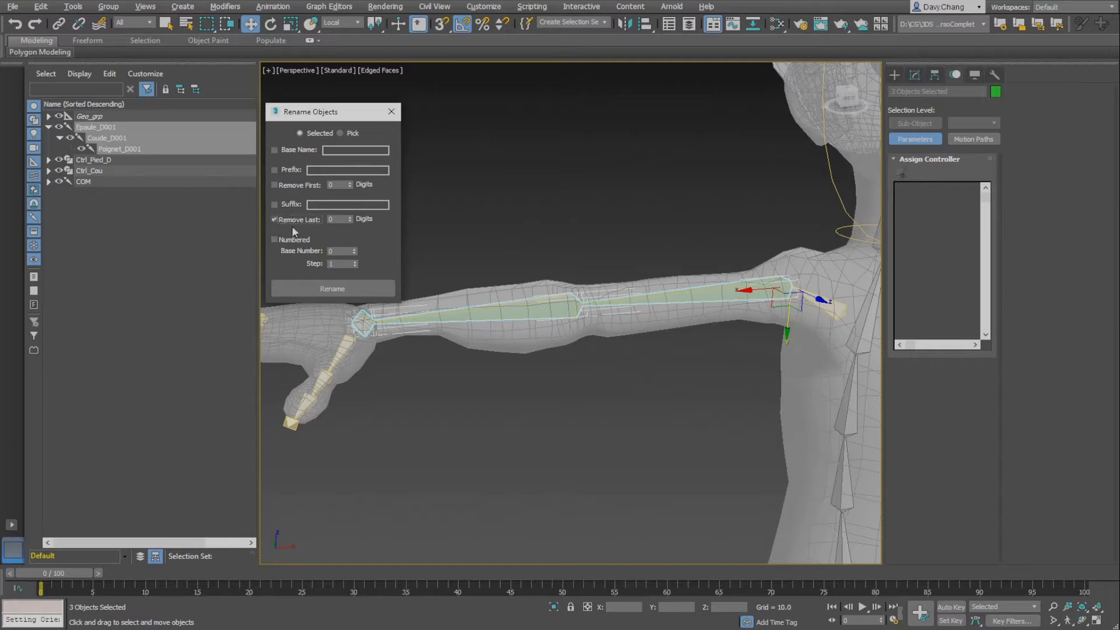
{"action": "left_click", "coordinate": [343, 221]}
{"action": "left_click", "coordinate": [275, 205]}
{"action": "left_click", "coordinate": [348, 204]}
{"action": "type", "text": "IK_D"}
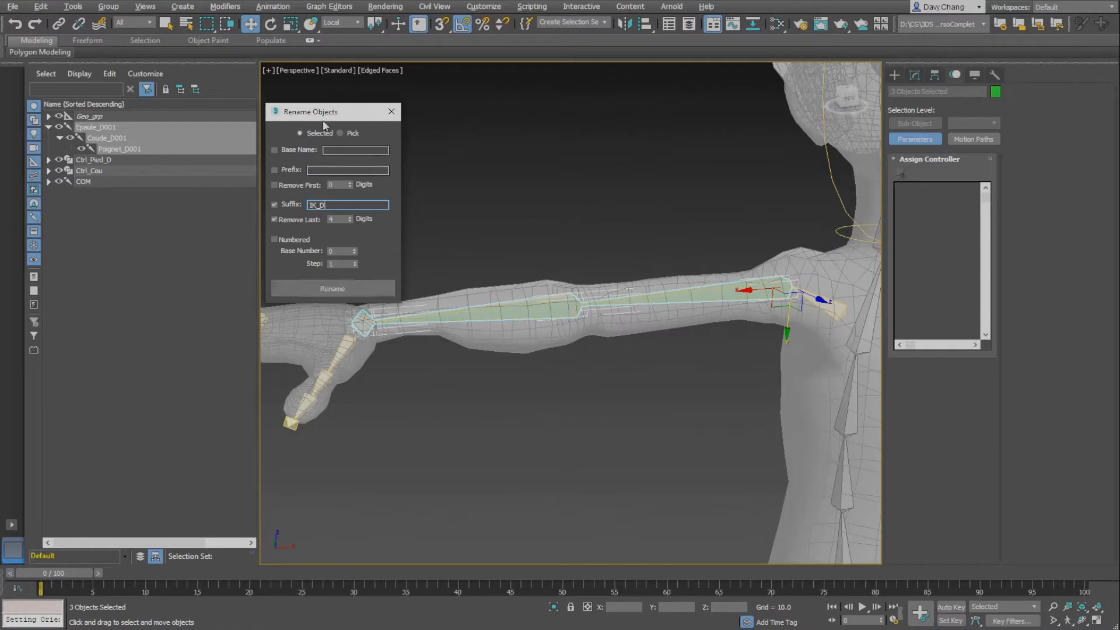
{"action": "mouse_move", "coordinate": [301, 117]}
{"action": "left_mouse_down"}
{"action": "mouse_move", "coordinate": [288, 133]}
{"action": "mouse_move", "coordinate": [349, 130]}
{"action": "left_mouse_up"}
{"action": "left_click", "coordinate": [348, 289]}
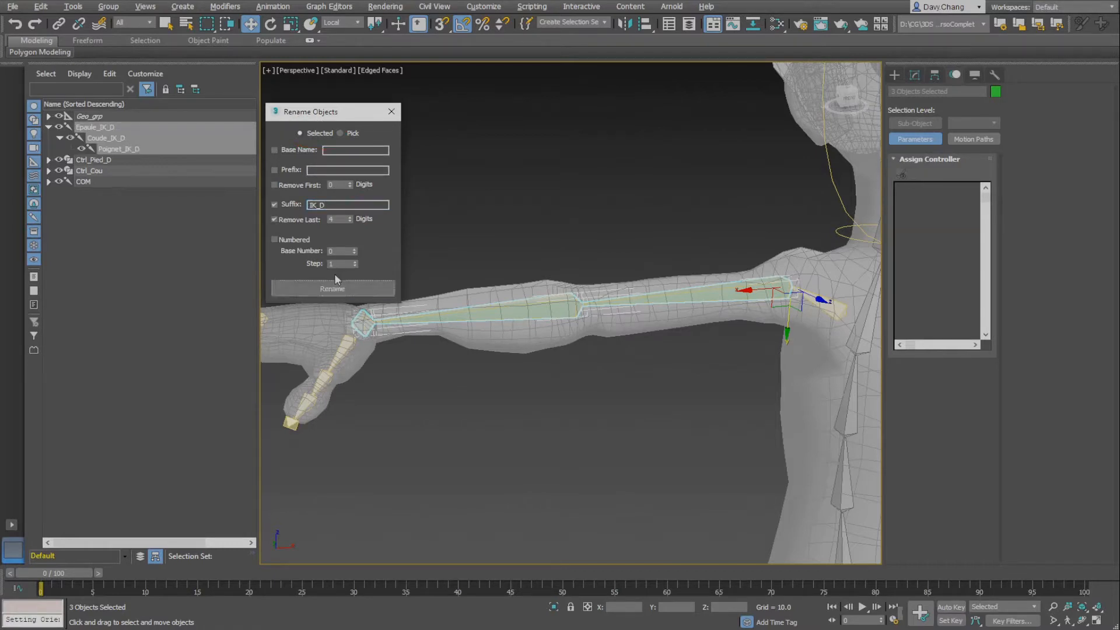
Clone the Epaule_IK_D bone chain with its child bones as a copy
{"action": "left_click", "coordinate": [90, 133]}
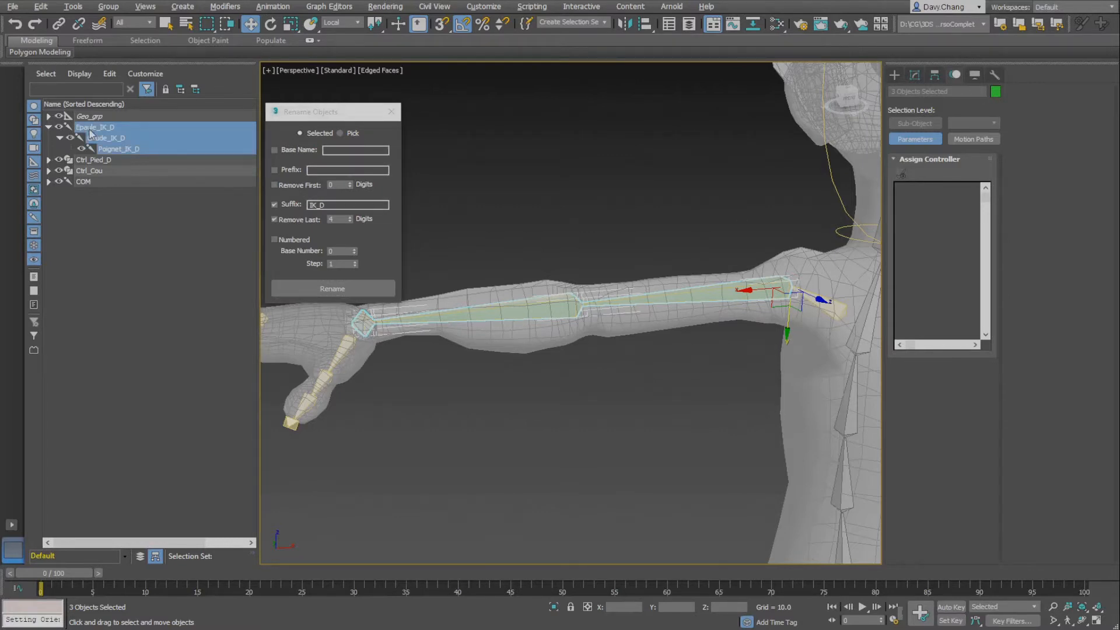
{"action": "key", "text": "ctrl+v"}
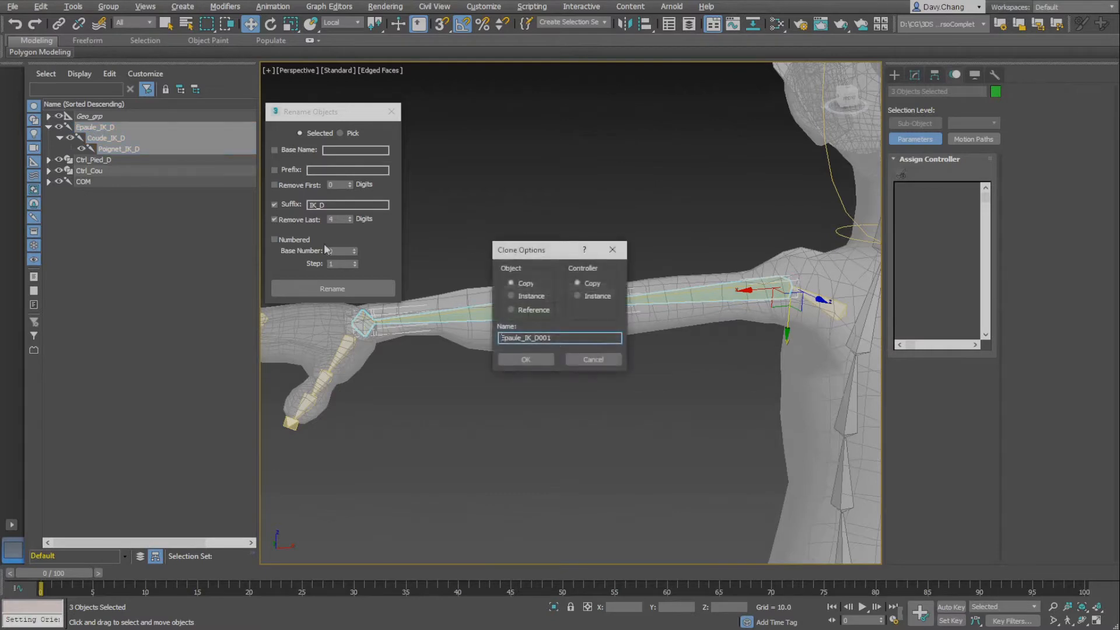
{"action": "left_click", "coordinate": [532, 358]}
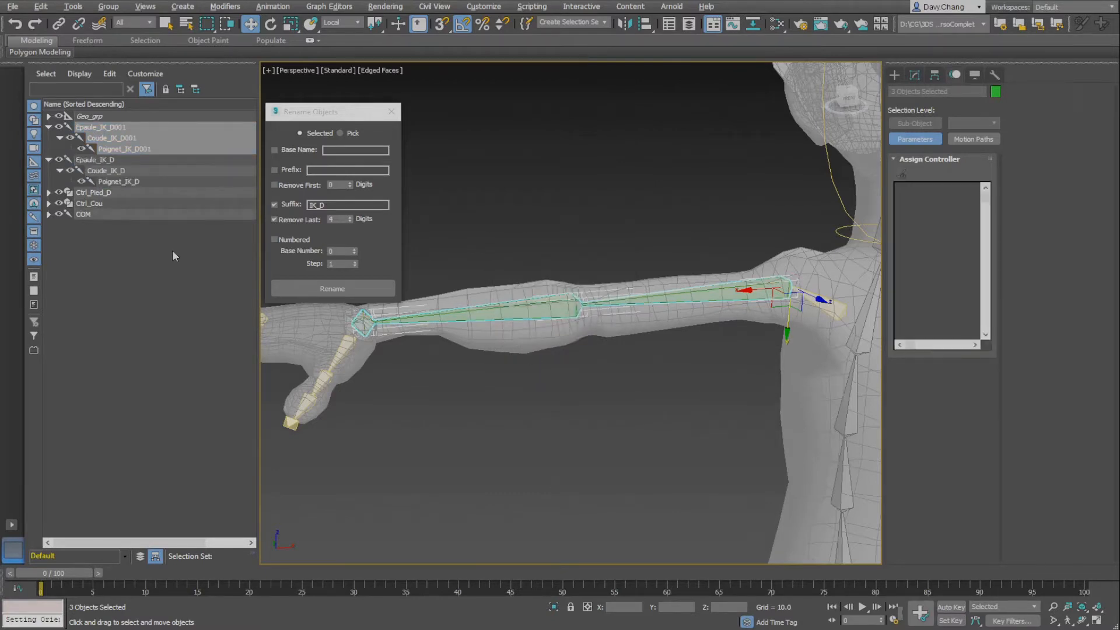
Rename the three newly cloned bones by removing the last 7 characters and adding the suffix FK_D
{"action": "left_click", "coordinate": [107, 131]}
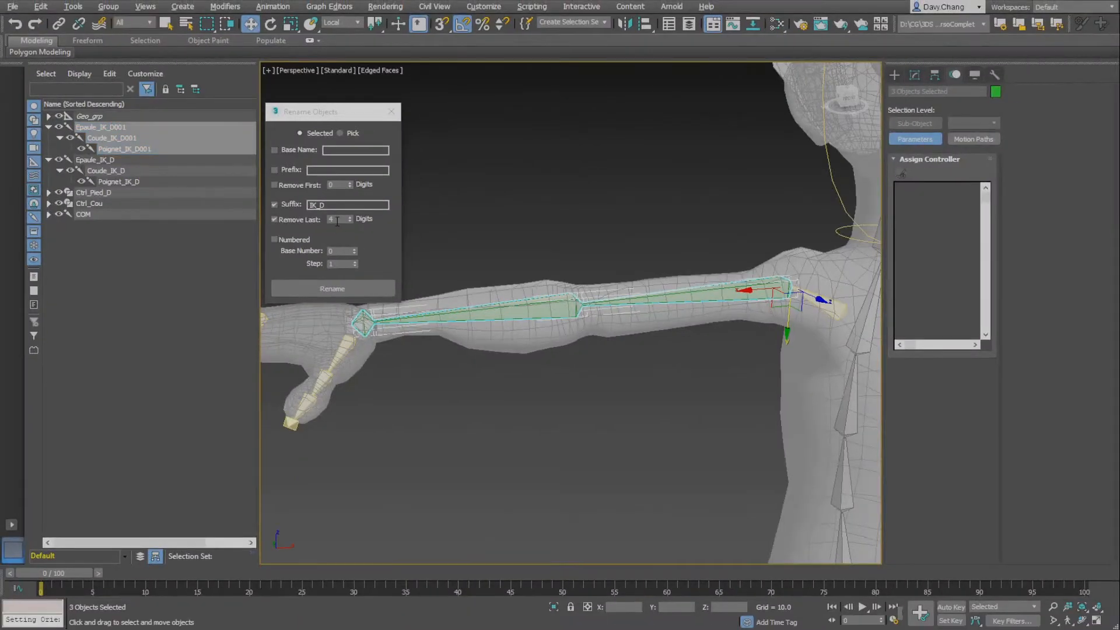
{"action": "double_click", "coordinate": [337, 222]}
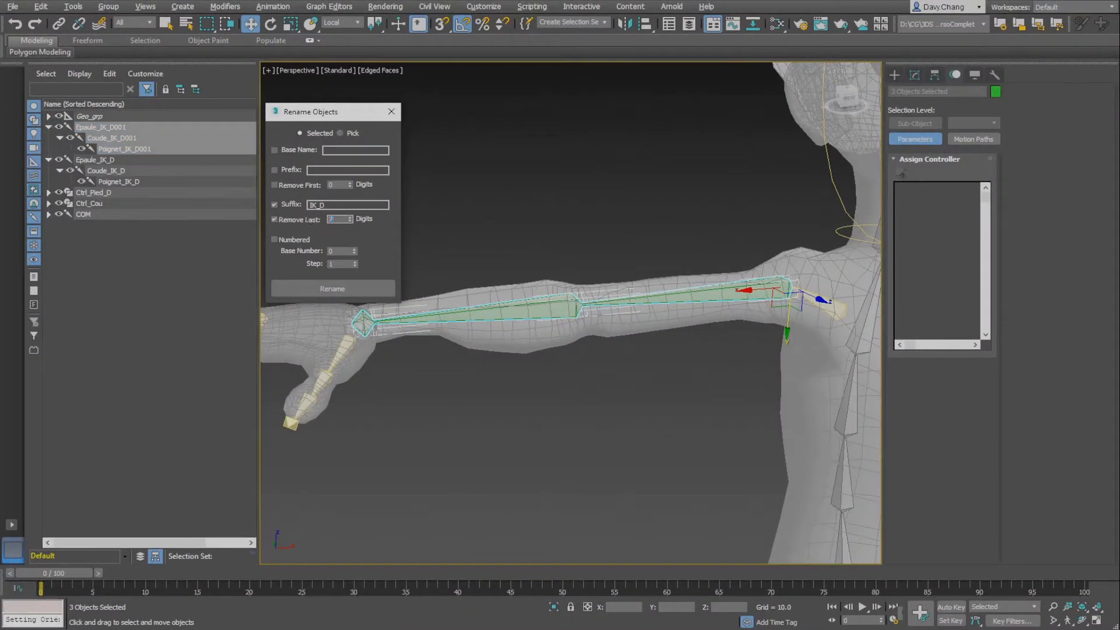
{"action": "left_click", "coordinate": [338, 205]}
{"action": "left_click", "coordinate": [313, 205]}
{"action": "key", "text": "BackSpace"}
{"action": "type", "text": "F"}
{"action": "left_click", "coordinate": [360, 288]}
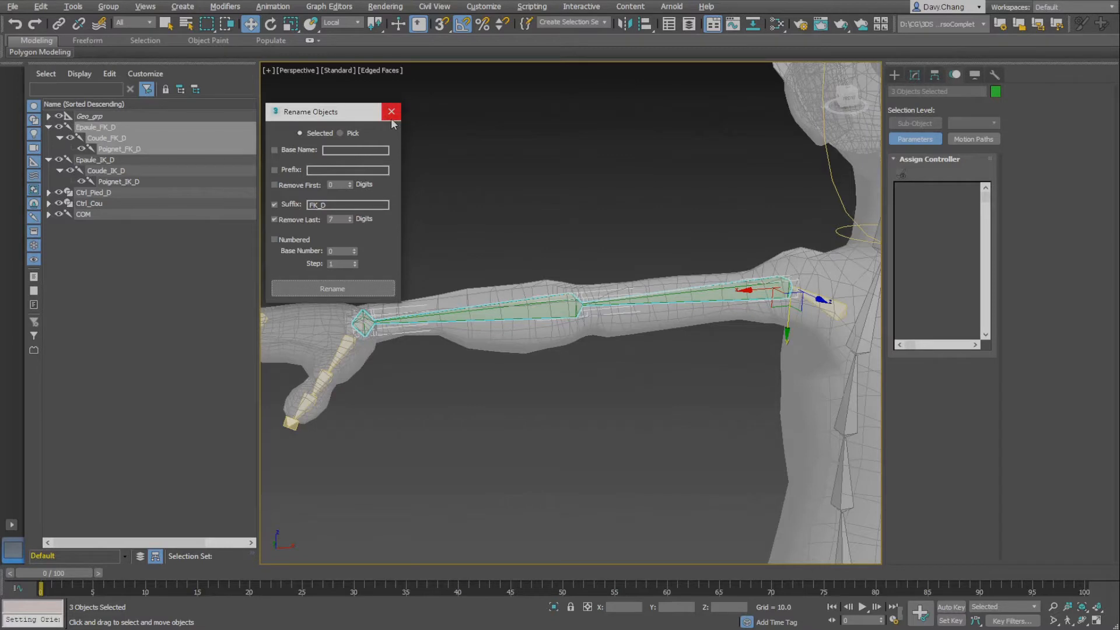
Set the object colour of the FK arm chain to red and close the Rename Objects dialog
{"action": "left_click", "coordinate": [998, 92]}
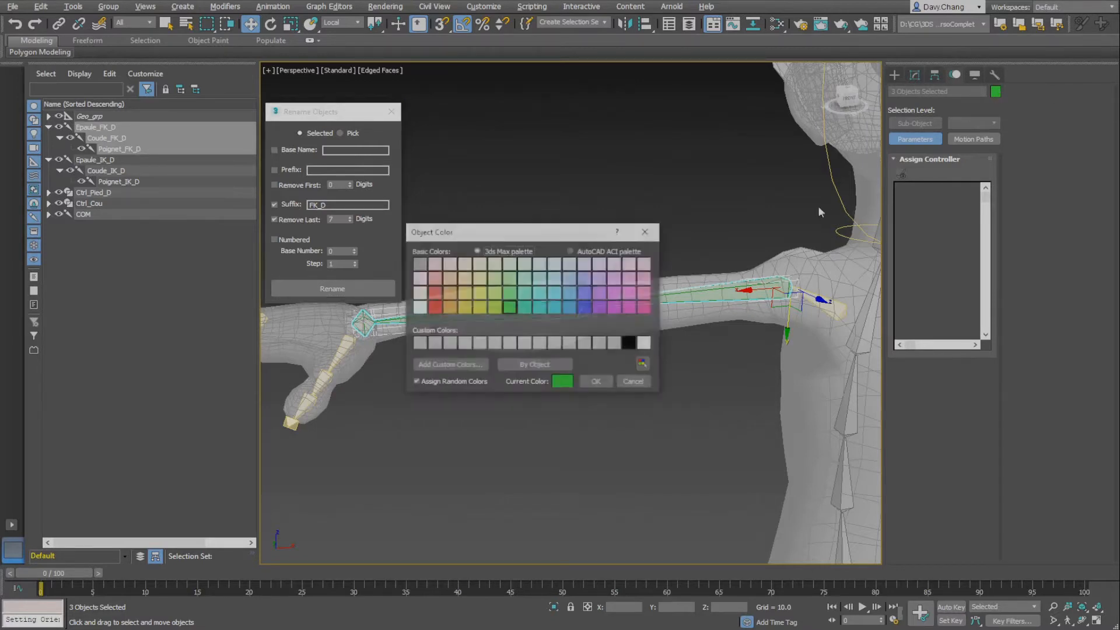
{"action": "left_click", "coordinate": [435, 307]}
{"action": "left_click", "coordinate": [594, 382]}
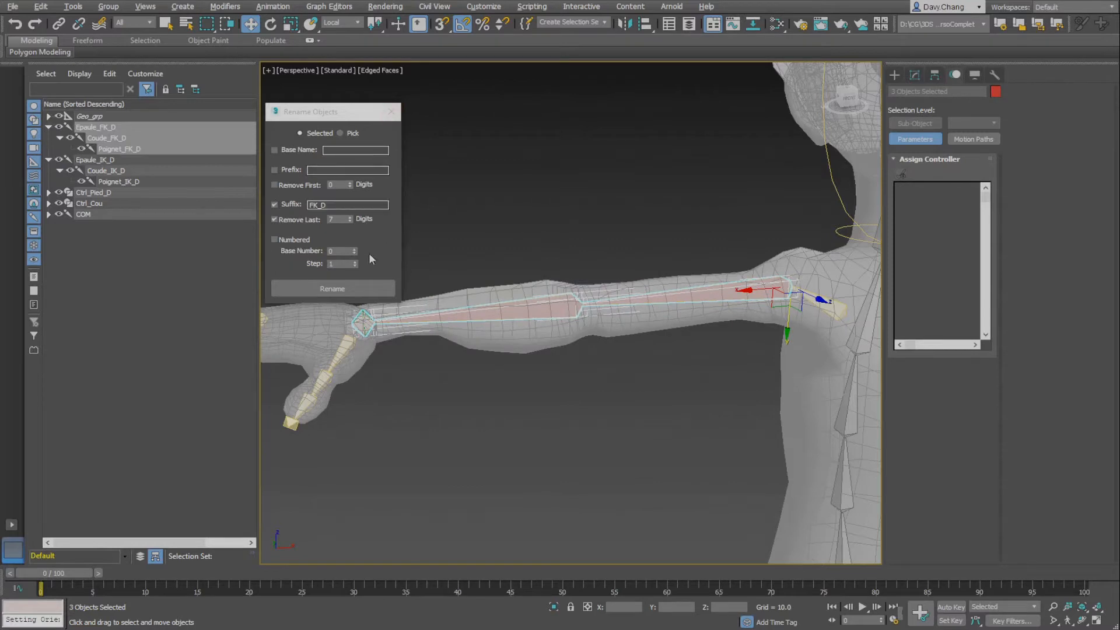
{"action": "left_click", "coordinate": [394, 112]}
Switch the perspective view to wireframe display so that the overlapping arm bones can be seen
{"action": "middle_click_drag", "start_coordinate": [593, 343], "coordinate": [532, 350], "text": "alt"}
{"action": "scroll", "coordinate": [527, 346], "scroll_direction": "down", "scroll_amount": 2}
{"action": "scroll", "coordinate": [547, 347], "scroll_direction": "up", "scroll_amount": 3}
{"action": "scroll", "coordinate": [550, 344], "scroll_direction": "down", "scroll_amount": 1}
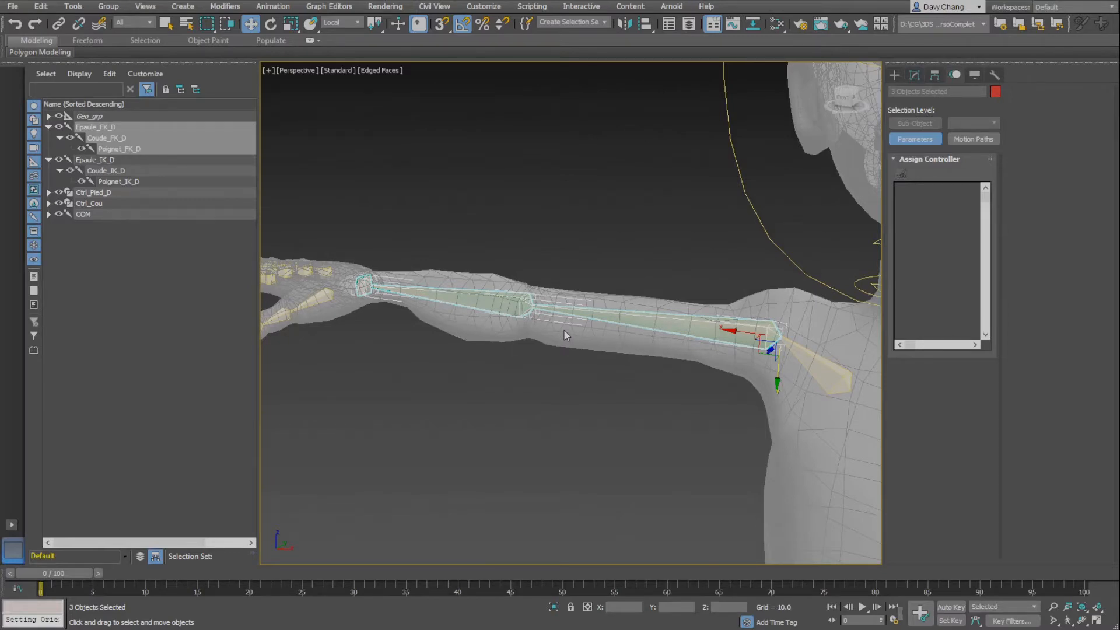
{"action": "key", "text": "F3"}
{"action": "middle_click_drag", "start_coordinate": [613, 351], "coordinate": [648, 352], "text": "alt"}
{"action": "scroll", "coordinate": [653, 356], "scroll_direction": "up", "scroll_amount": 1}
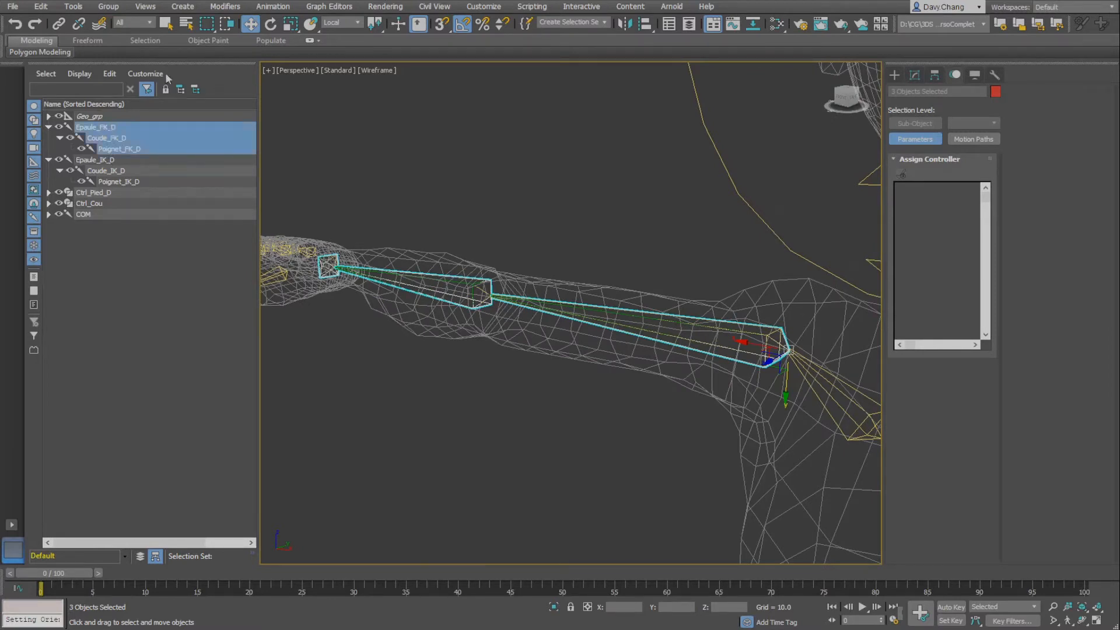
Set the width and height of the three FK arm bones to 1.5 in Bone Tools
{"action": "left_click", "coordinate": [271, 7]}
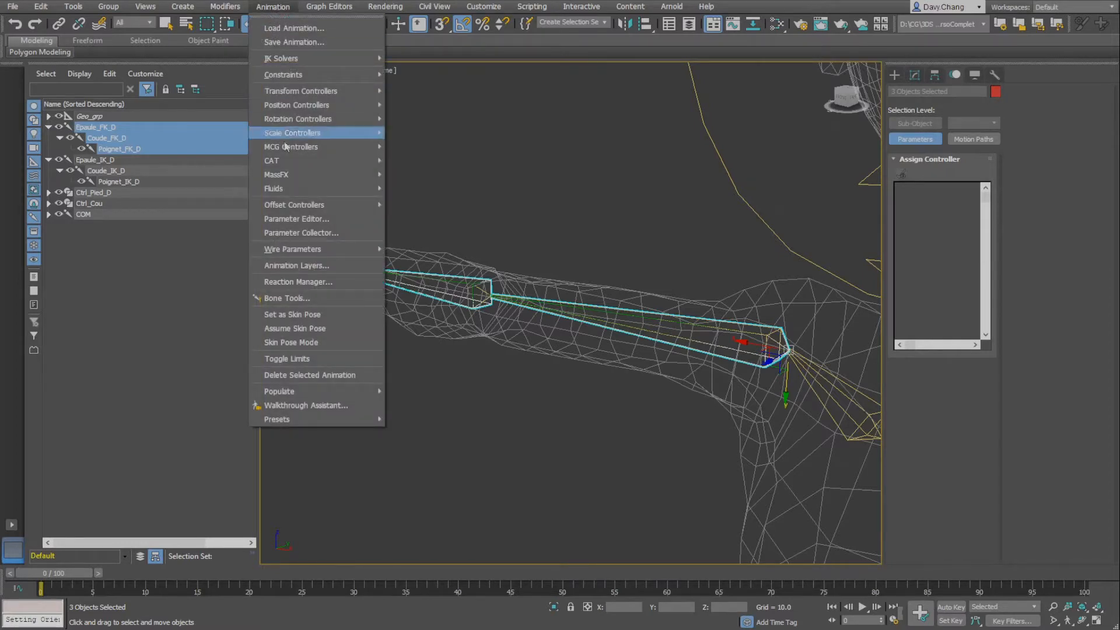
{"action": "left_click", "coordinate": [317, 299]}
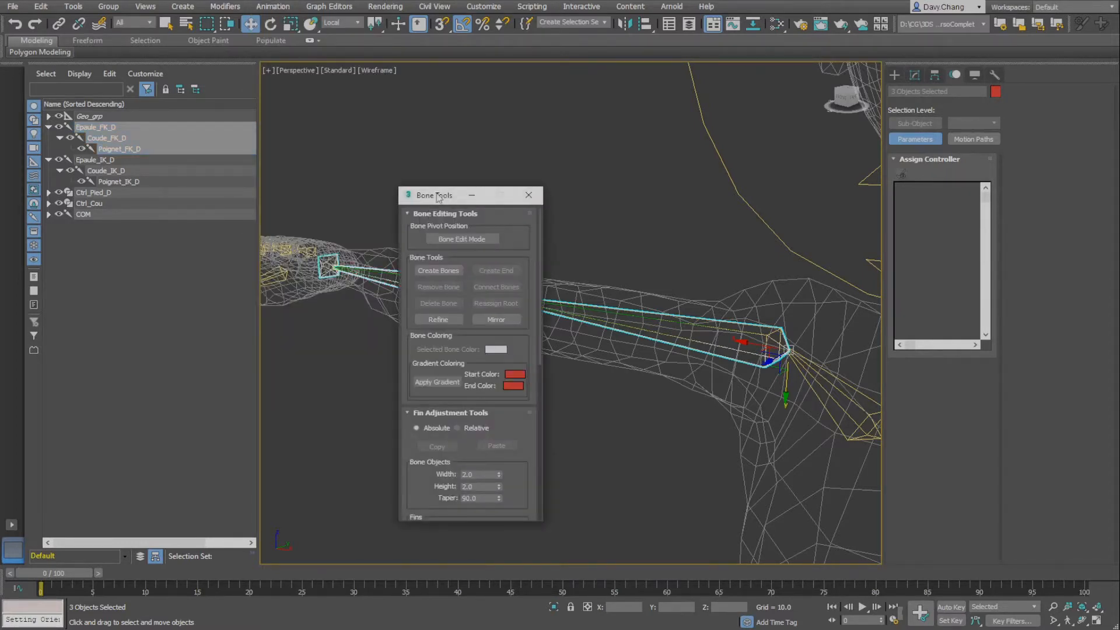
{"action": "left_click_drag", "start_coordinate": [442, 195], "coordinate": [385, 123]}
{"action": "scroll", "coordinate": [413, 309], "scroll_direction": "down", "scroll_amount": 3}
{"action": "scroll", "coordinate": [413, 309], "scroll_direction": "down", "scroll_amount": 2}
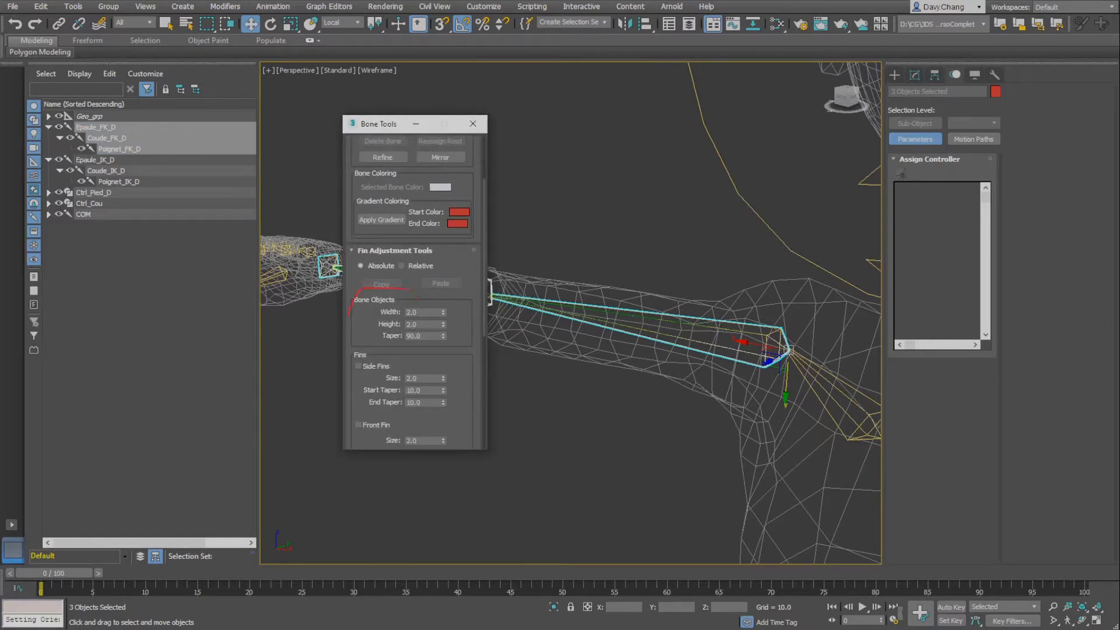
{"action": "left_click", "coordinate": [420, 312]}
{"action": "type", "text": "1.5"}
{"action": "key", "text": "Tab"}
{"action": "type", "text": "1.5"}
{"action": "key", "text": "Return"}
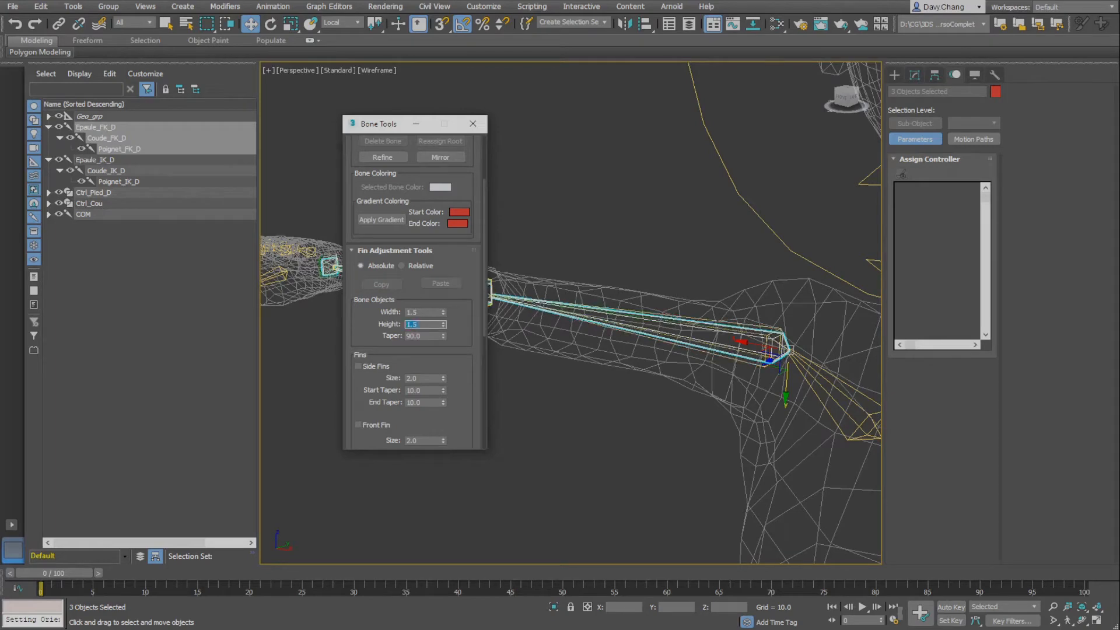
Examine the overlapping bones at the shoulder up close, with nothing selected, to compare their sizes and colours
{"action": "left_click_drag", "start_coordinate": [386, 130], "coordinate": [216, 220]}
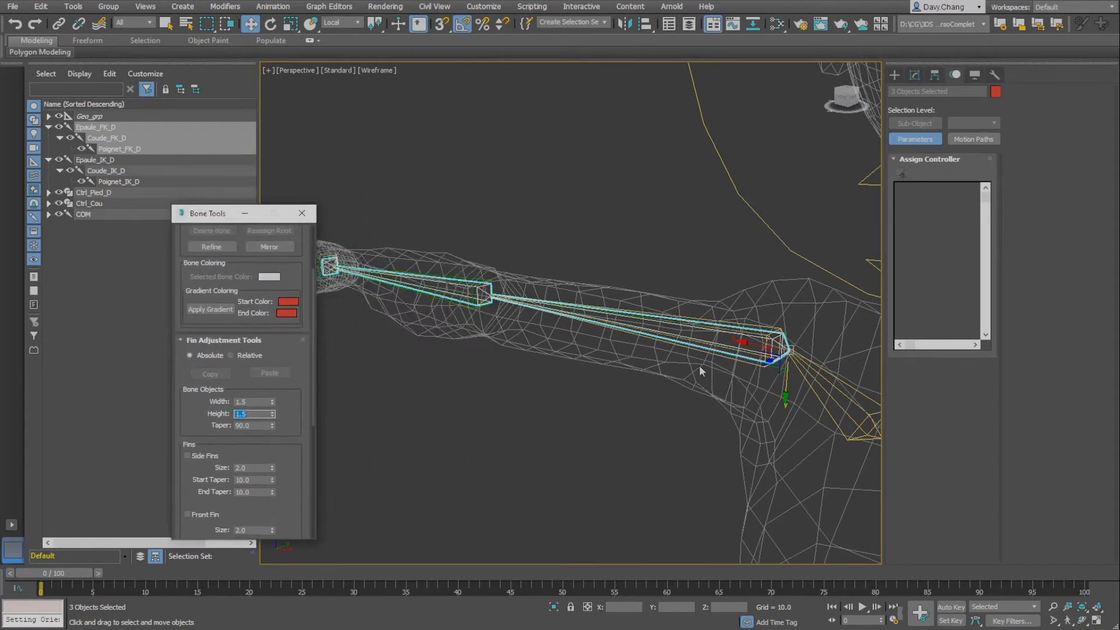
{"action": "middle_click_drag", "start_coordinate": [600, 333], "coordinate": [831, 298], "text": "alt"}
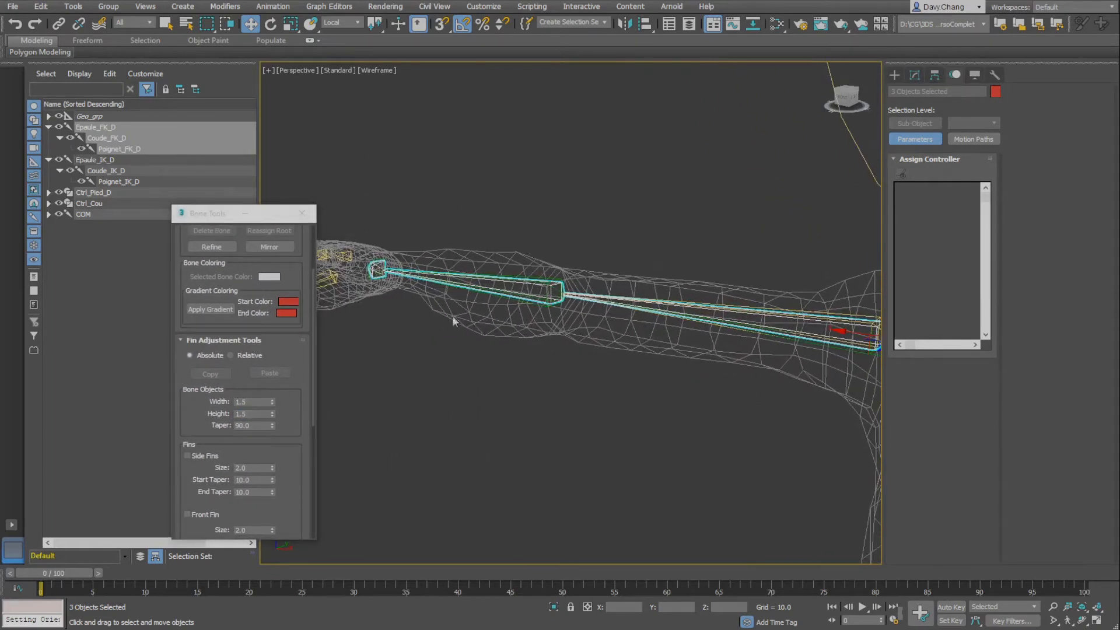
{"action": "middle_click_drag", "start_coordinate": [743, 388], "coordinate": [665, 382], "text": "alt"}
{"action": "scroll", "coordinate": [813, 385], "scroll_direction": "up", "scroll_amount": 4}
{"action": "middle_click_drag", "start_coordinate": [813, 385], "coordinate": [780, 375]}
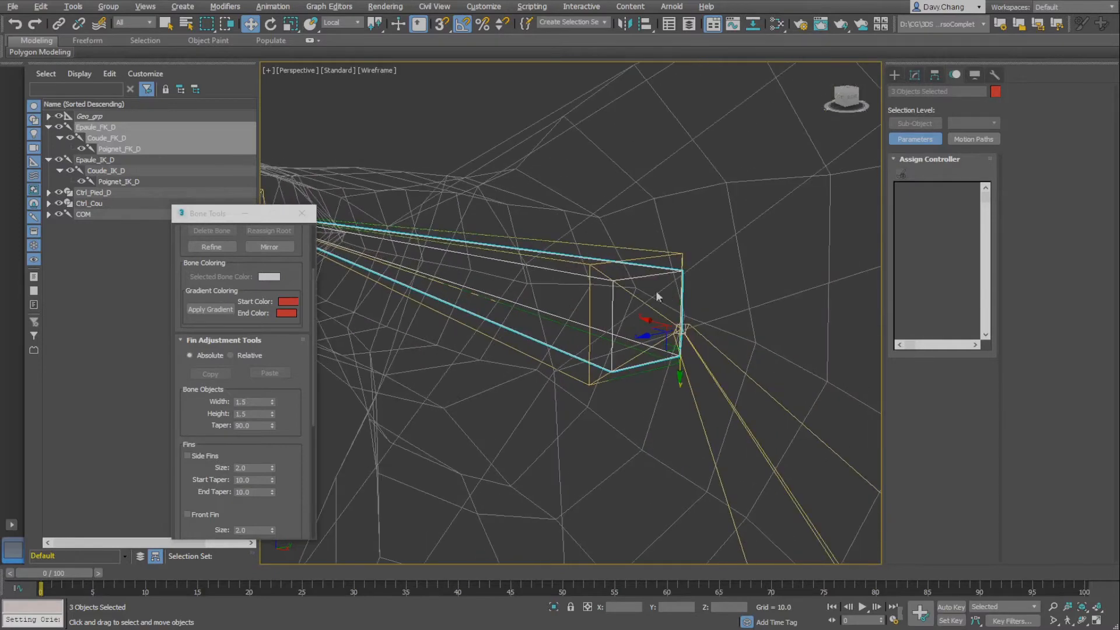
{"action": "middle_click_drag", "start_coordinate": [656, 291], "coordinate": [651, 295], "text": "alt"}
{"action": "left_click", "coordinate": [695, 290]}
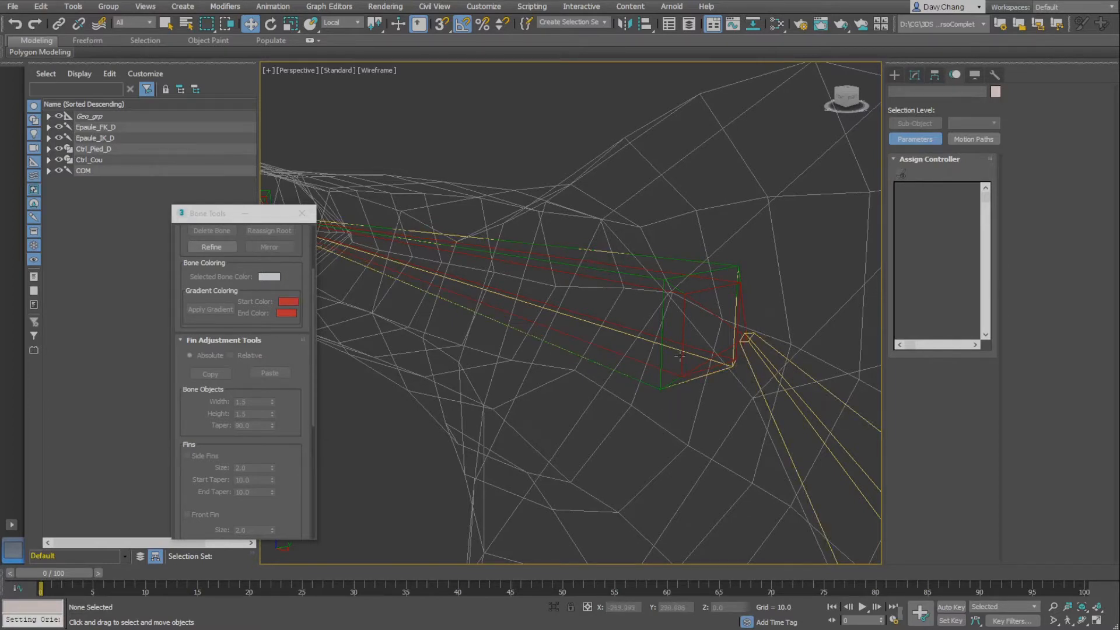
{"action": "scroll", "coordinate": [641, 312], "scroll_direction": "down", "scroll_amount": 6}
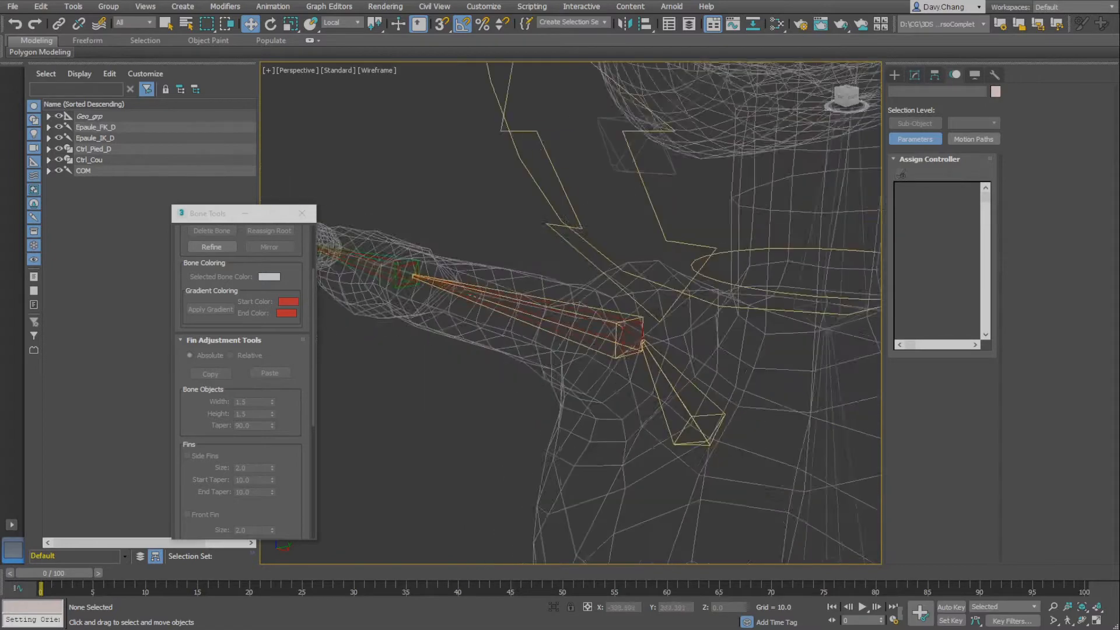
Select Epaule_IK_D with its child bones, set their width and height to 3, and close Bone Tools
{"action": "double_click", "coordinate": [90, 138]}
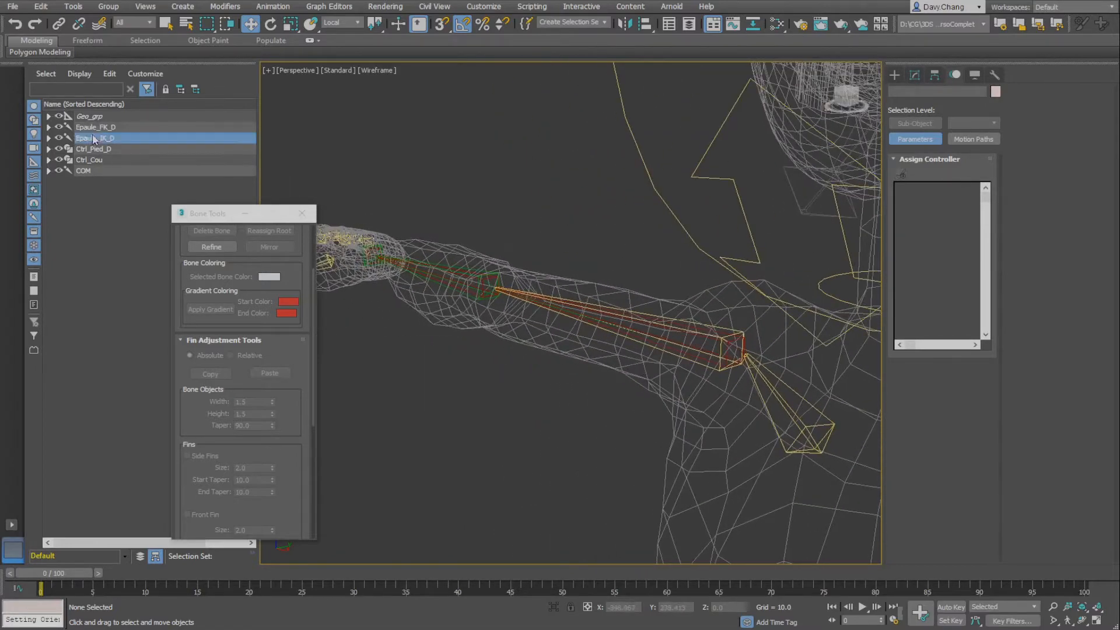
{"action": "left_click", "coordinate": [60, 149]}
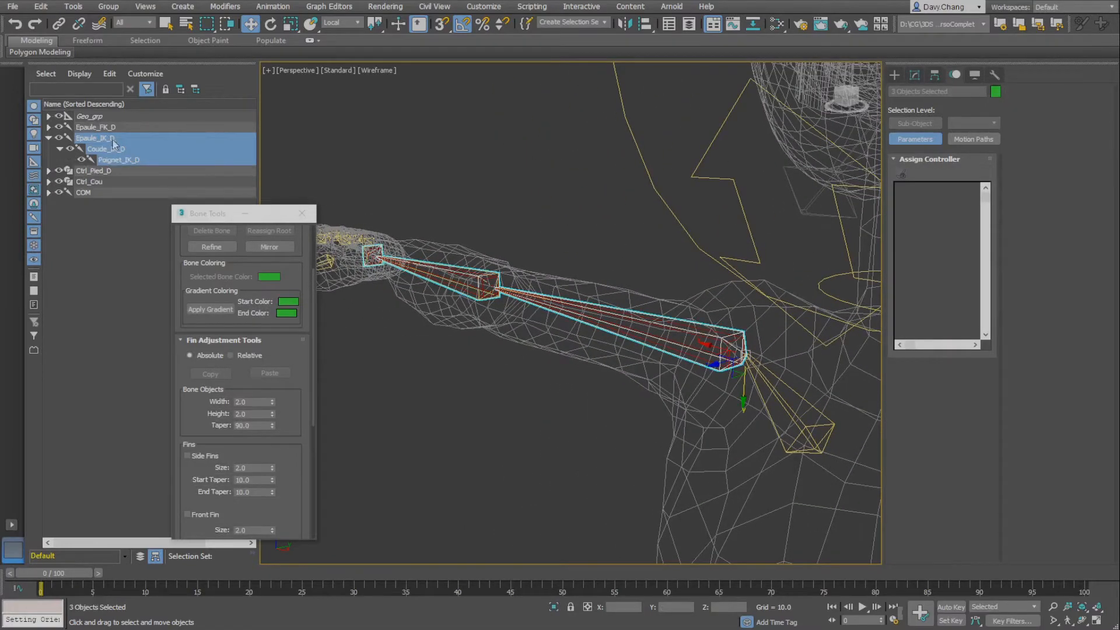
{"action": "left_click_drag", "start_coordinate": [210, 213], "coordinate": [320, 164]}
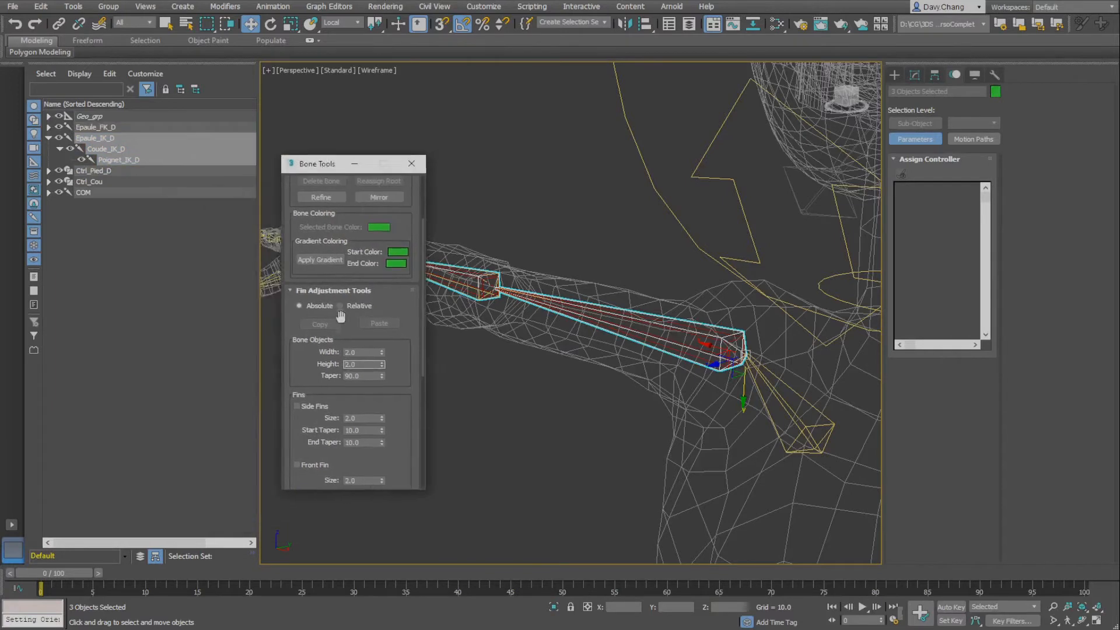
{"action": "double_click", "coordinate": [351, 352]}
{"action": "type", "text": "3"}
{"action": "key", "text": "Tab"}
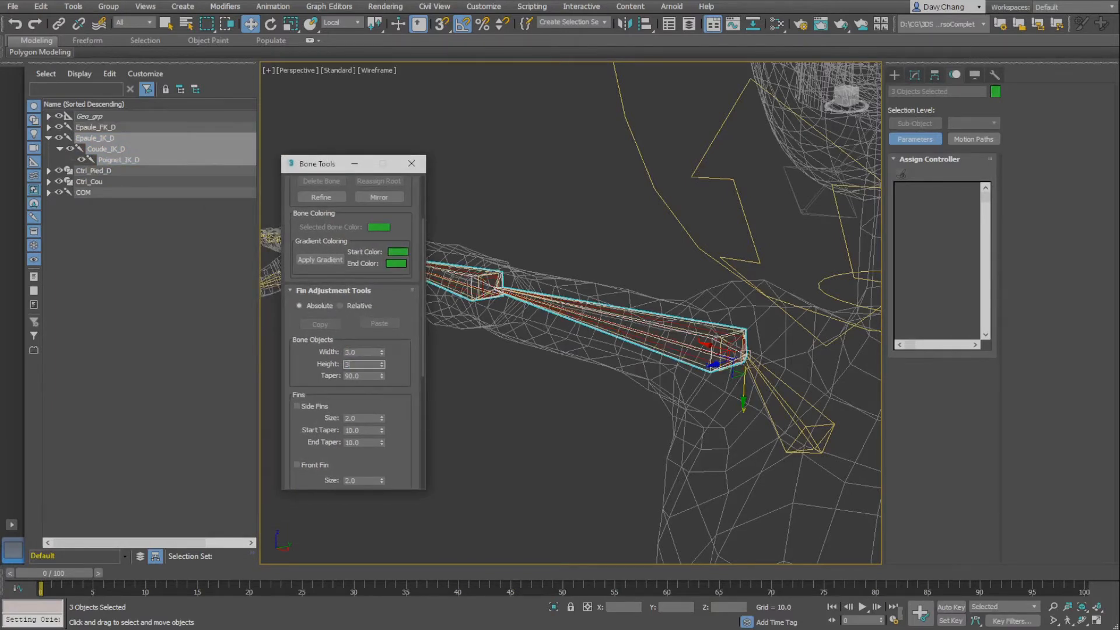
{"action": "type", "text": "3"}
{"action": "key", "text": "Tab"}
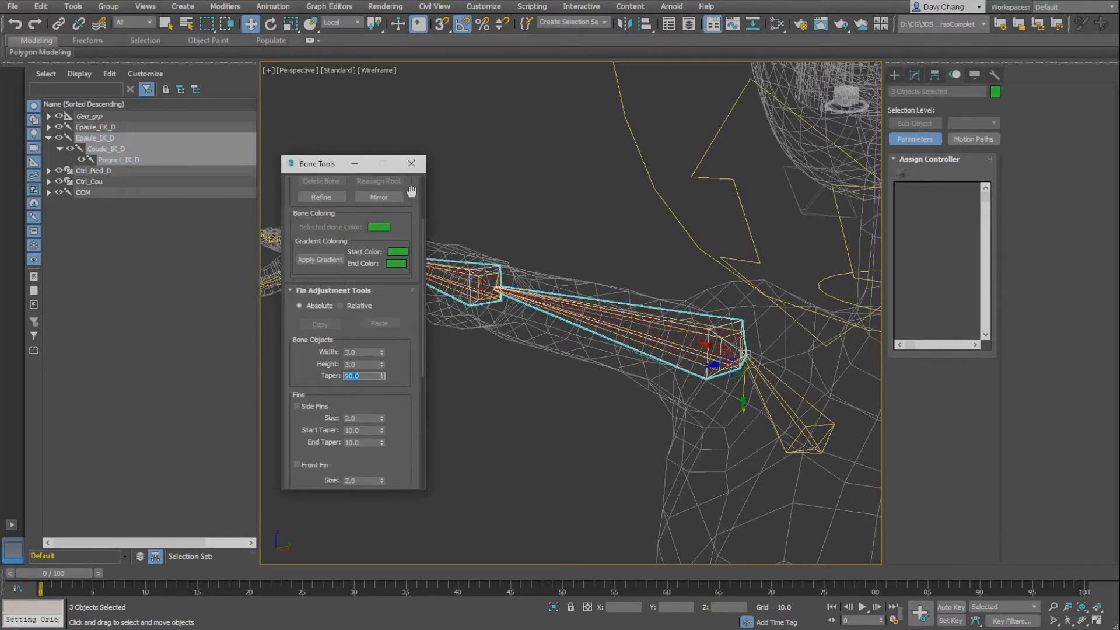
{"action": "left_click", "coordinate": [411, 164]}
Check that the nested shoulder bones Epaule_D, Epaule_FK_D and Epaule_IK_D can each be picked individually in the view
{"action": "left_click", "coordinate": [640, 260]}
{"action": "scroll", "coordinate": [606, 329], "scroll_direction": "up", "scroll_amount": 4}
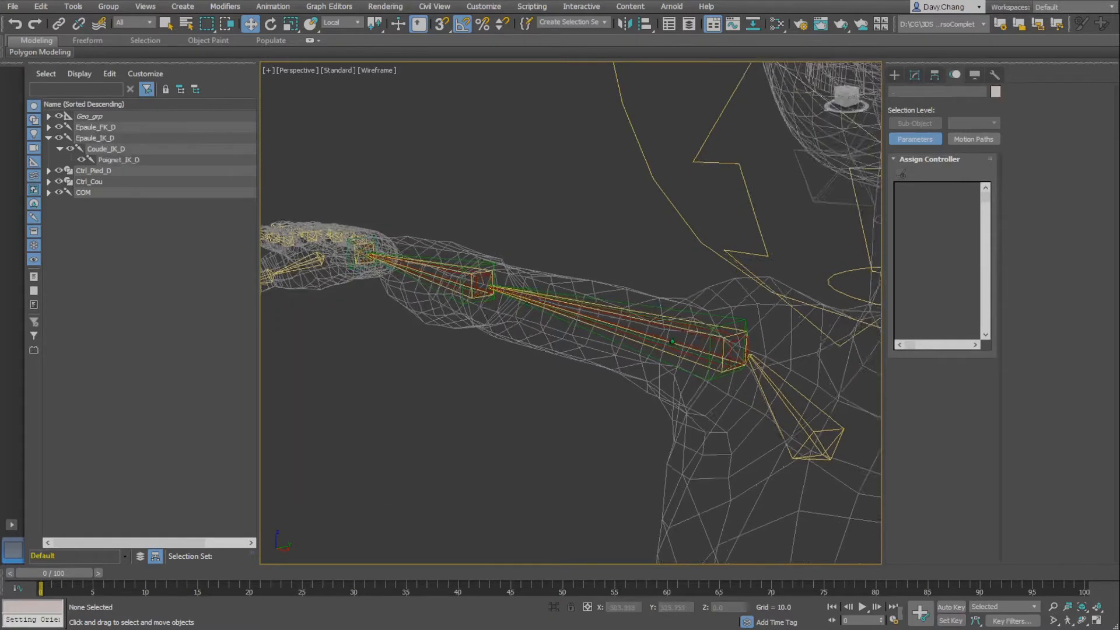
{"action": "scroll", "coordinate": [689, 331], "scroll_direction": "up", "scroll_amount": 2}
{"action": "middle_click_drag", "start_coordinate": [695, 331], "coordinate": [646, 331]}
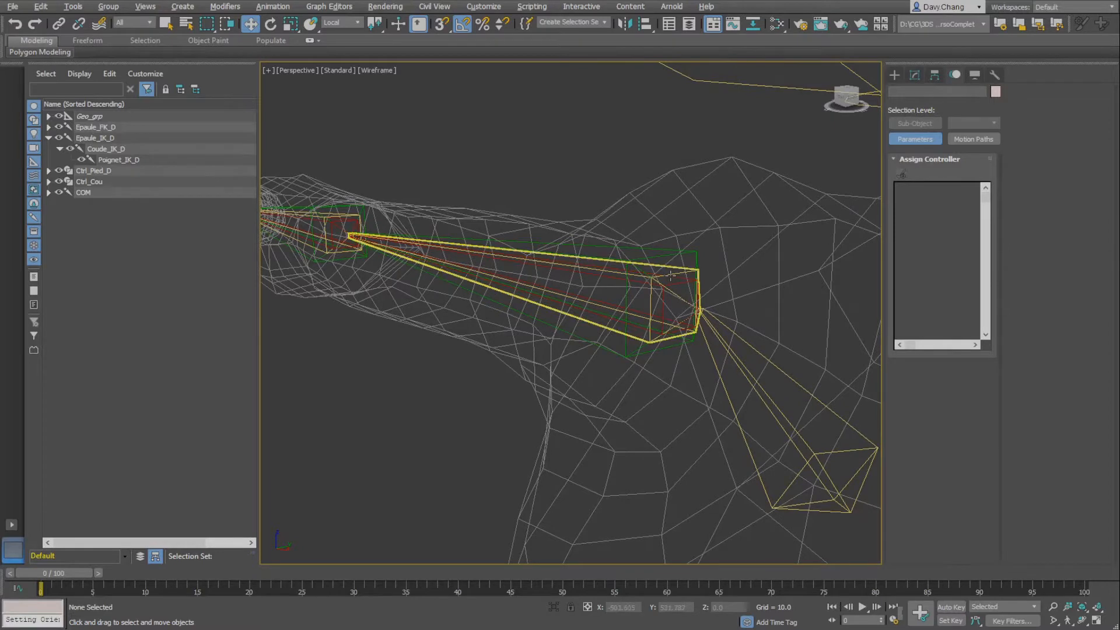
{"action": "left_click", "coordinate": [671, 275]}
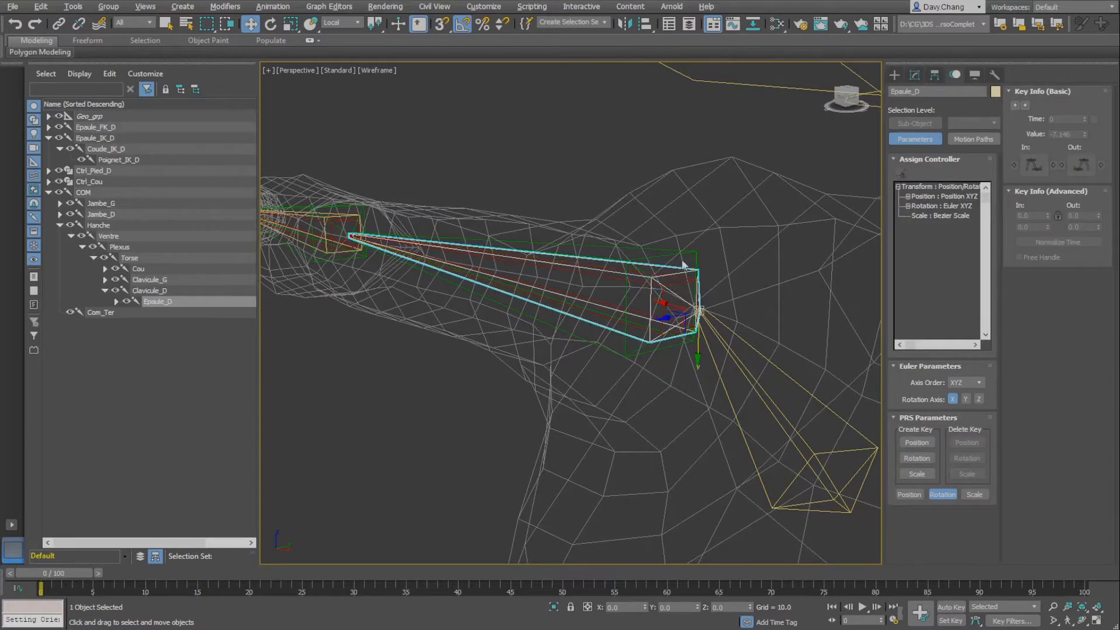
{"action": "left_click", "coordinate": [680, 283]}
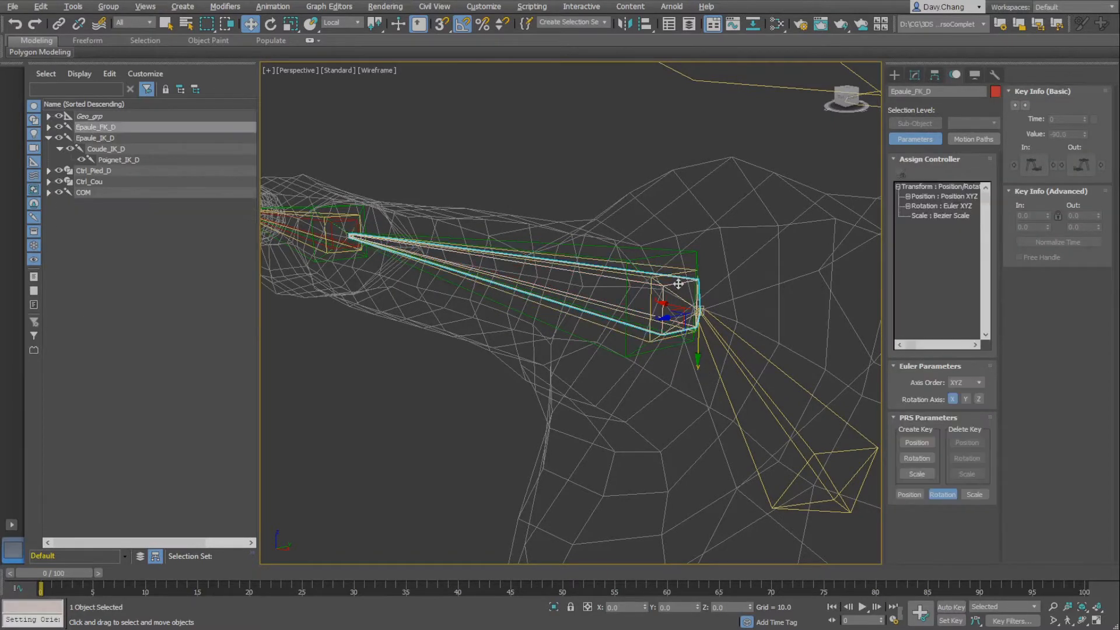
{"action": "scroll", "coordinate": [478, 343], "scroll_direction": "down", "scroll_amount": 5}
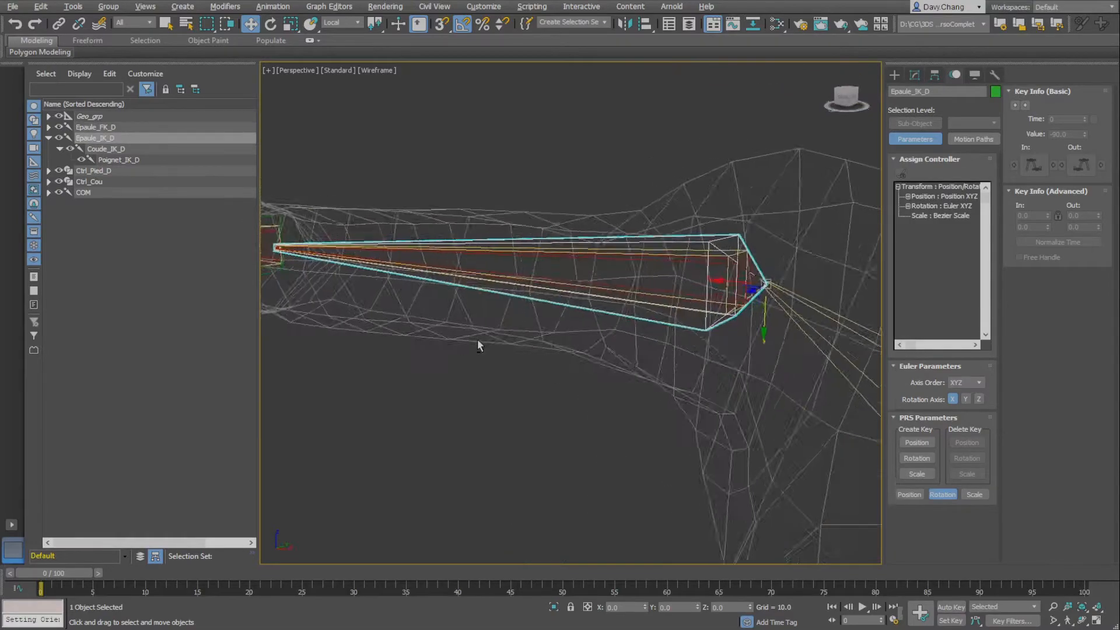
{"action": "middle_click_drag", "start_coordinate": [539, 381], "coordinate": [552, 400]}
{"action": "scroll", "coordinate": [576, 391], "scroll_direction": "up", "scroll_amount": 3}
{"action": "scroll", "coordinate": [601, 376], "scroll_direction": "down", "scroll_amount": 3}
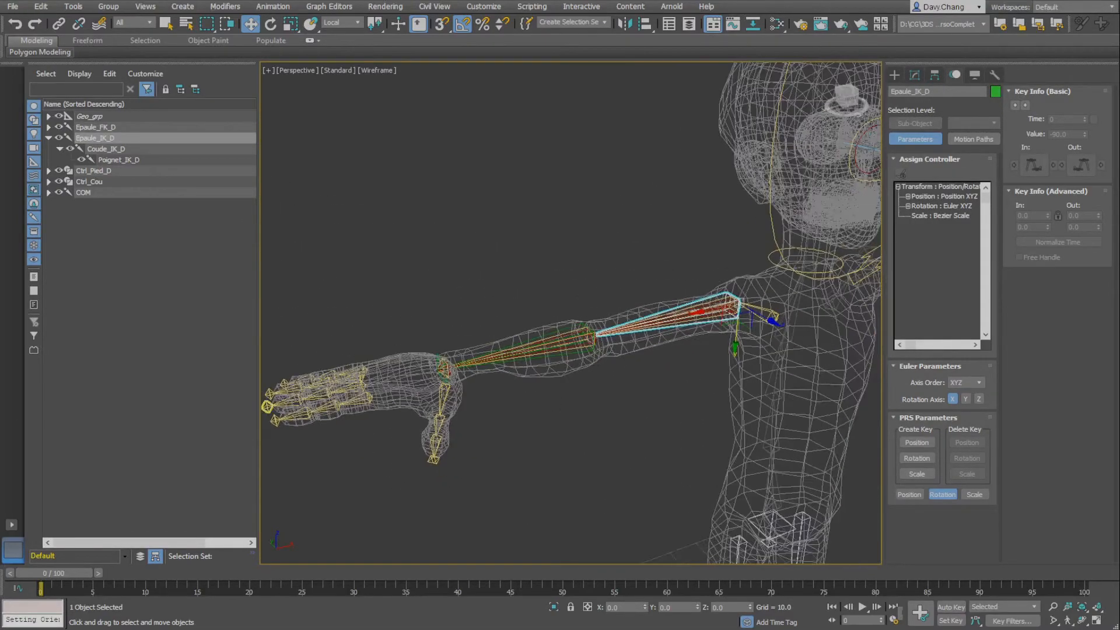
{"action": "middle_click_drag", "start_coordinate": [662, 333], "coordinate": [607, 325], "text": "alt"}
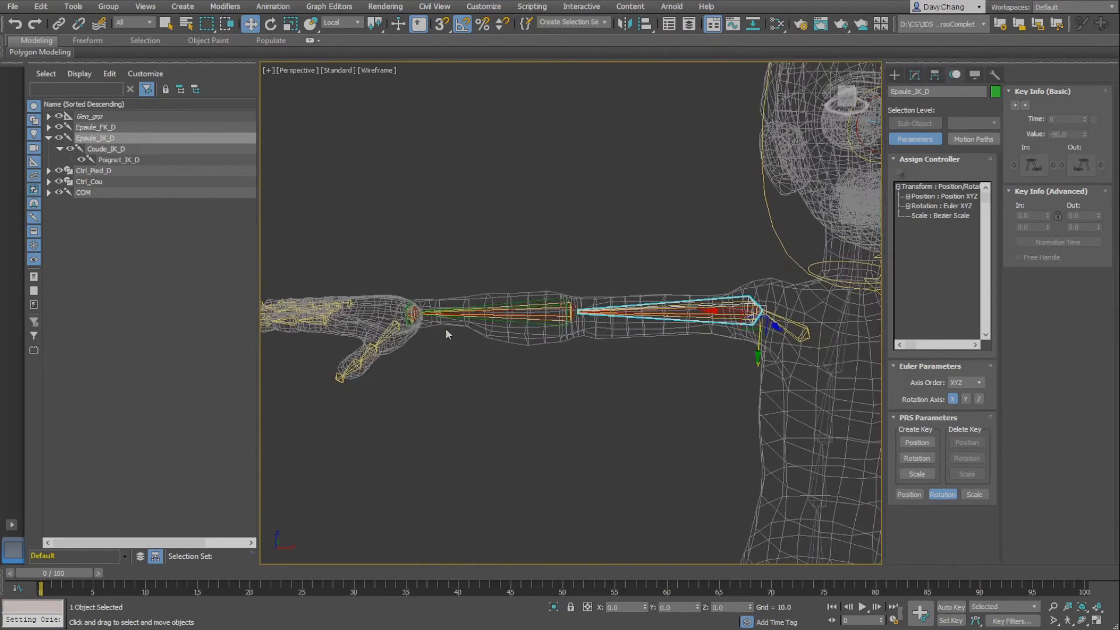
{"action": "middle_click_drag", "start_coordinate": [428, 293], "coordinate": [486, 361], "text": "alt"}
{"action": "scroll", "coordinate": [484, 344], "scroll_direction": "up", "scroll_amount": 4}
{"action": "scroll", "coordinate": [480, 338], "scroll_direction": "down", "scroll_amount": 5}
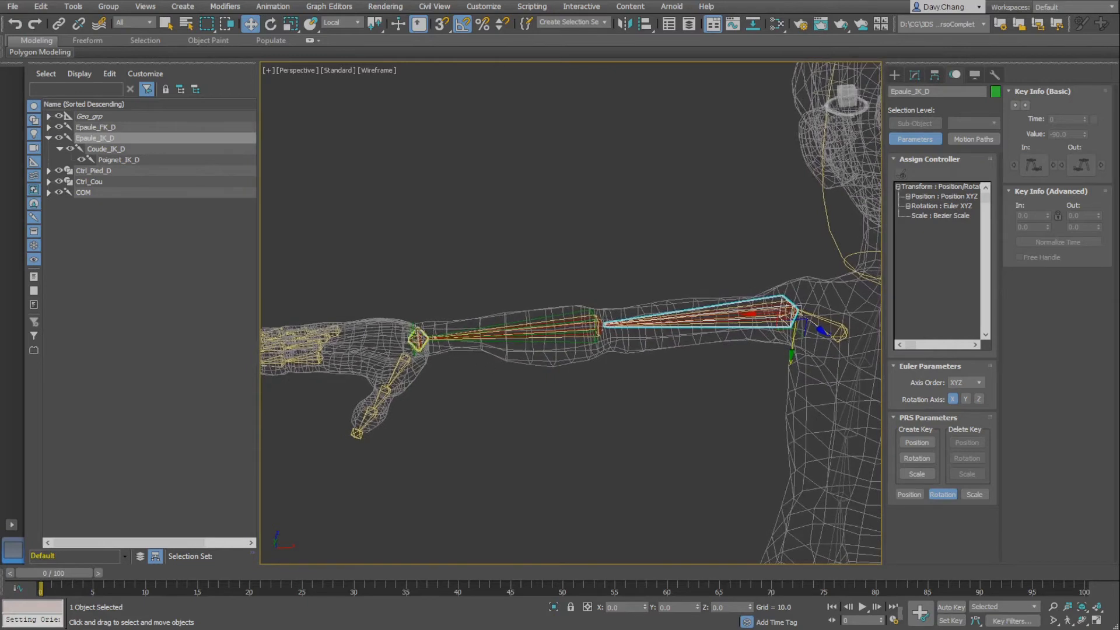
Isolate Epaule_IK_D with its two child bones, then end the isolation and clear the selection
{"action": "left_click", "coordinate": [120, 160], "text": "shift"}
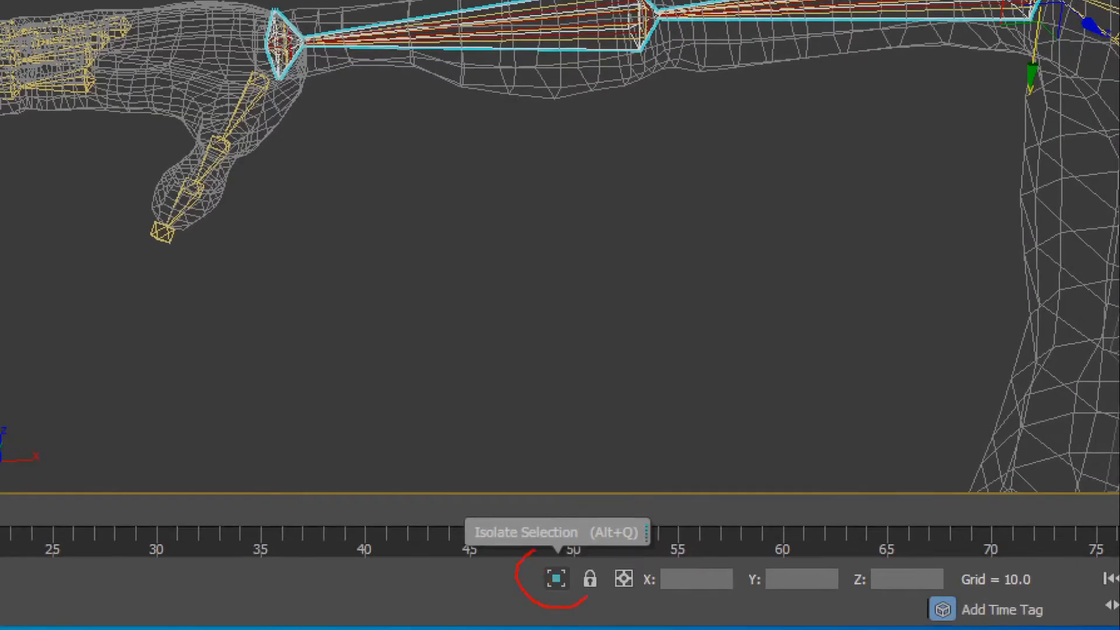
{"action": "left_click_drag", "start_coordinate": [587, 596], "coordinate": [545, 547]}
{"action": "mouse_move", "coordinate": [584, 516]}
{"action": "left_mouse_down"}
{"action": "mouse_move", "coordinate": [668, 553]}
{"action": "mouse_move", "coordinate": [586, 512]}
{"action": "left_mouse_up"}
{"action": "key", "text": "Escape"}
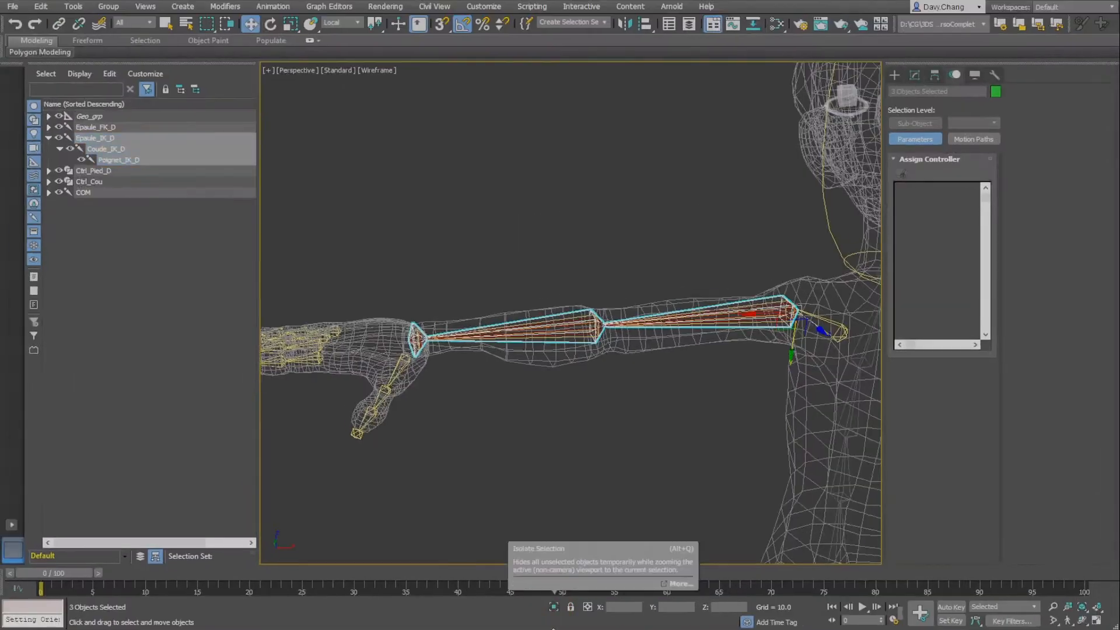
{"action": "left_click", "coordinate": [554, 607]}
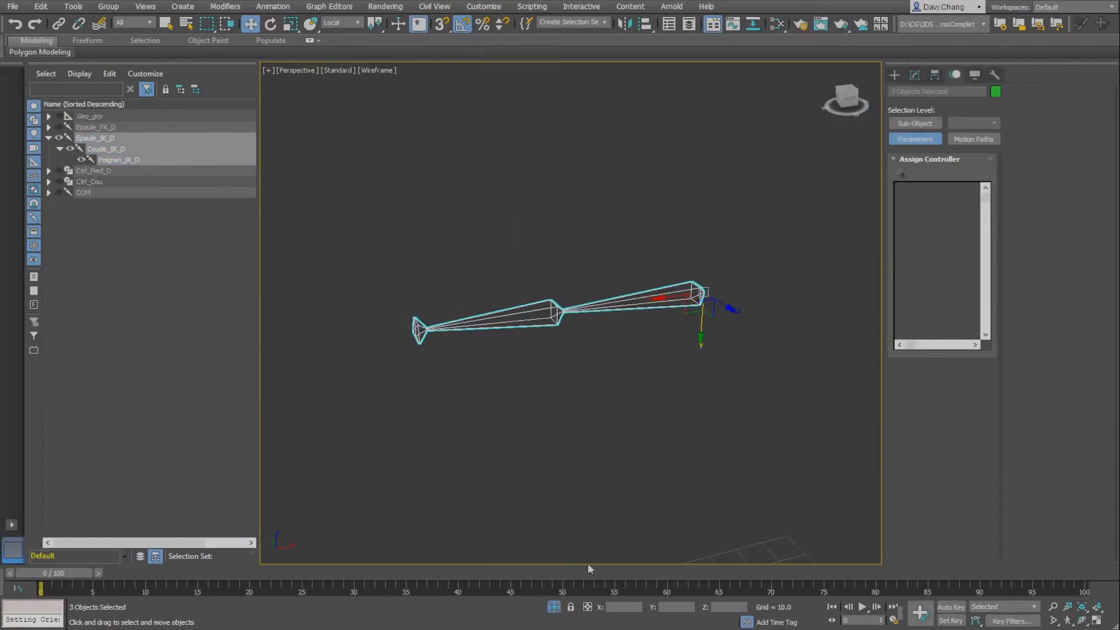
{"action": "left_click", "coordinate": [554, 607]}
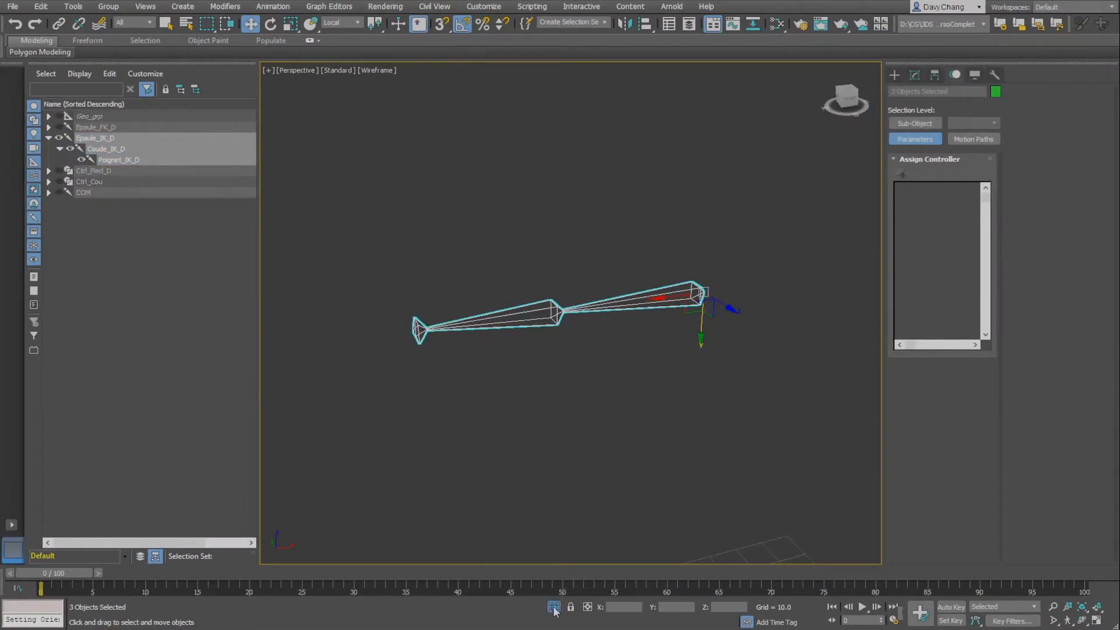
{"action": "left_click", "coordinate": [520, 278]}
Check that the FK, base and IK arm chains can each be selected whole from their nested shoulder bones, and deselect
{"action": "middle_click_drag", "start_coordinate": [524, 318], "coordinate": [700, 355], "text": "alt"}
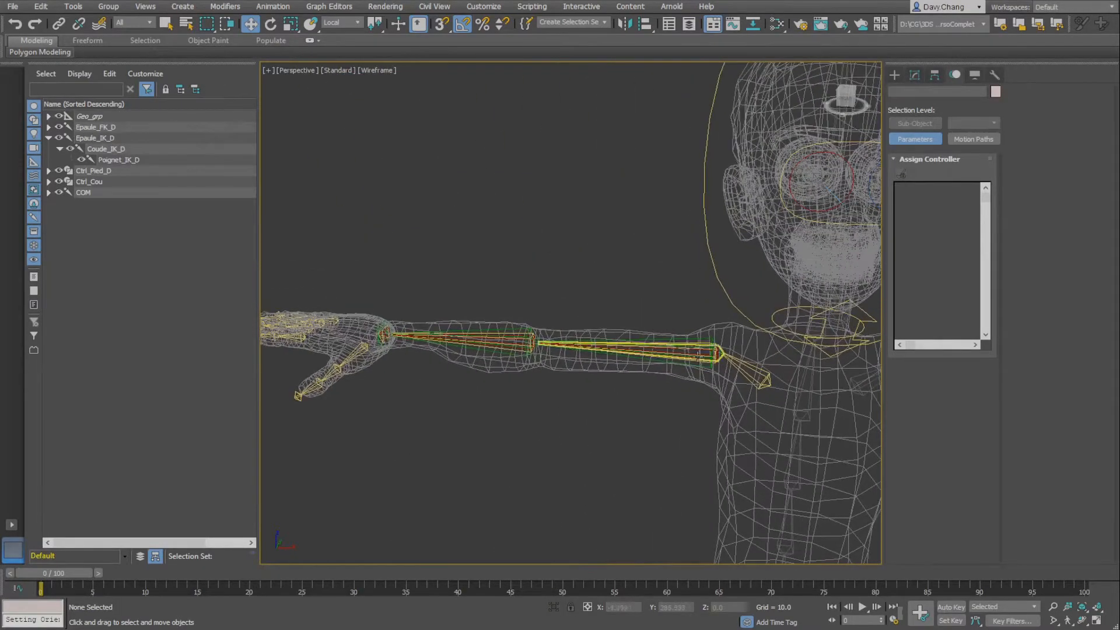
{"action": "middle_click_drag", "start_coordinate": [525, 343], "coordinate": [578, 338], "text": "alt"}
{"action": "left_click", "coordinate": [629, 350]}
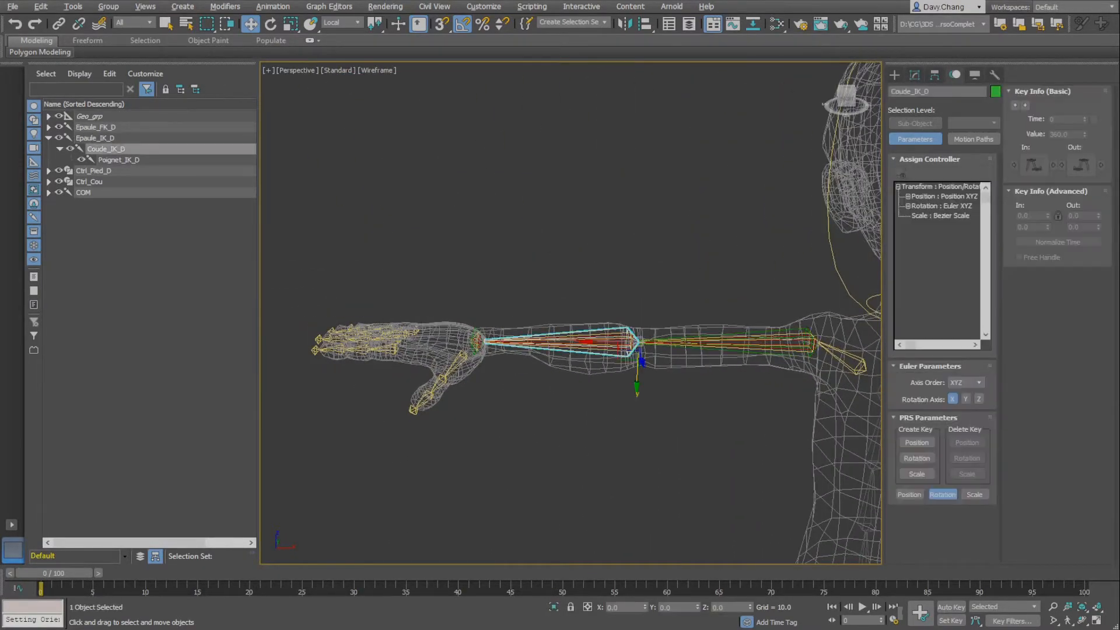
{"action": "scroll", "coordinate": [695, 348], "scroll_direction": "up", "scroll_amount": 6}
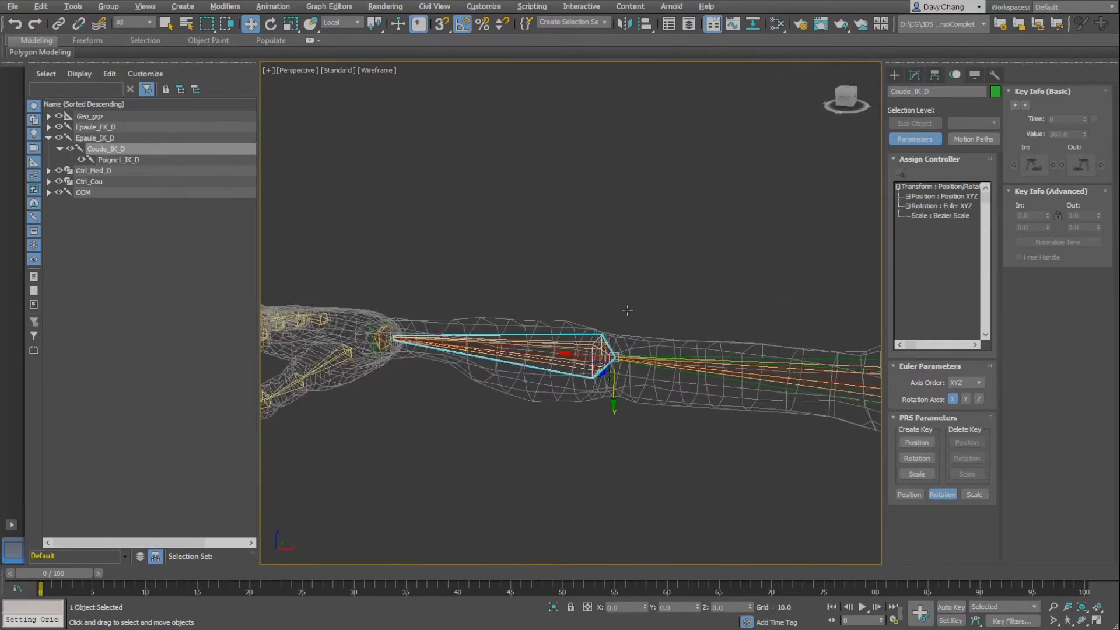
{"action": "middle_click_drag", "start_coordinate": [627, 310], "coordinate": [538, 300], "text": "alt"}
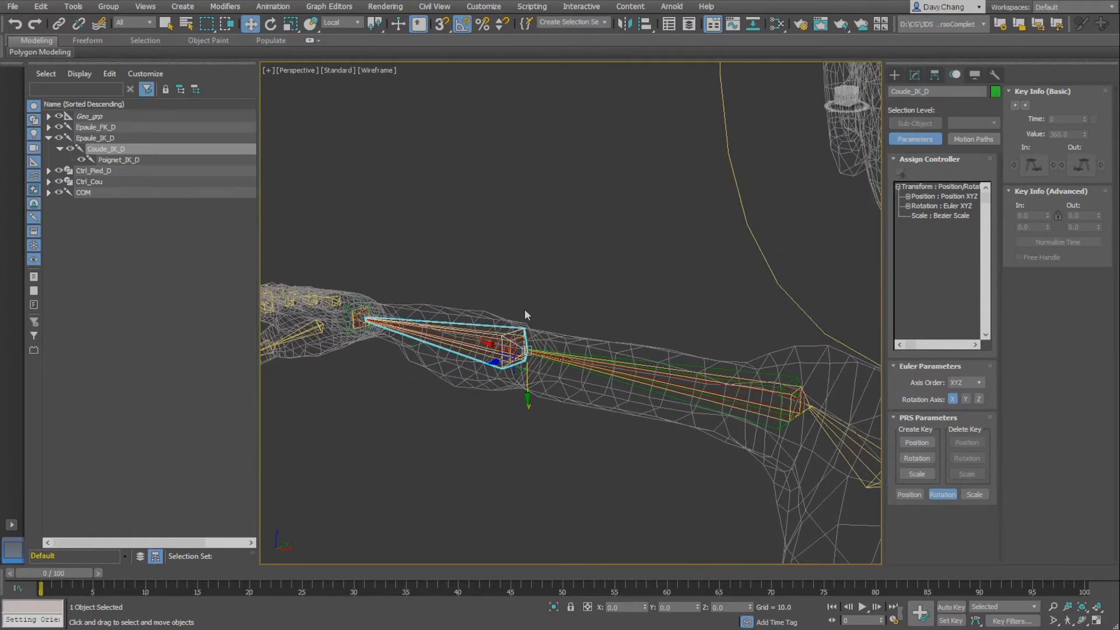
{"action": "middle_click_drag", "start_coordinate": [586, 359], "coordinate": [606, 355], "text": "alt"}
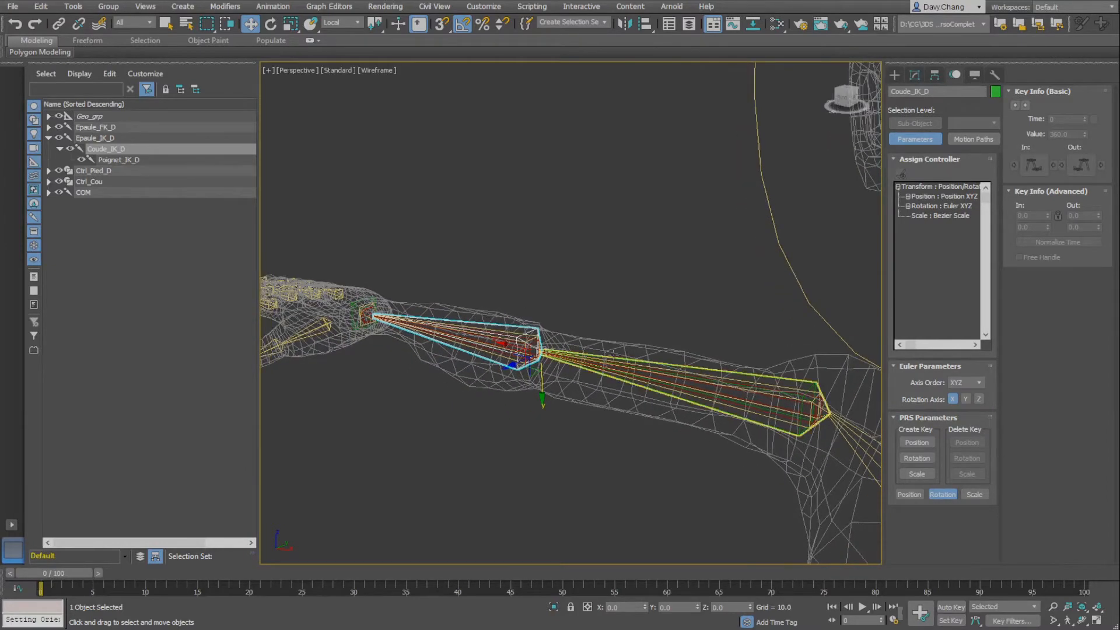
{"action": "middle_click_drag", "start_coordinate": [715, 358], "coordinate": [730, 335], "text": "alt"}
{"action": "scroll", "coordinate": [720, 366], "scroll_direction": "up", "scroll_amount": 2}
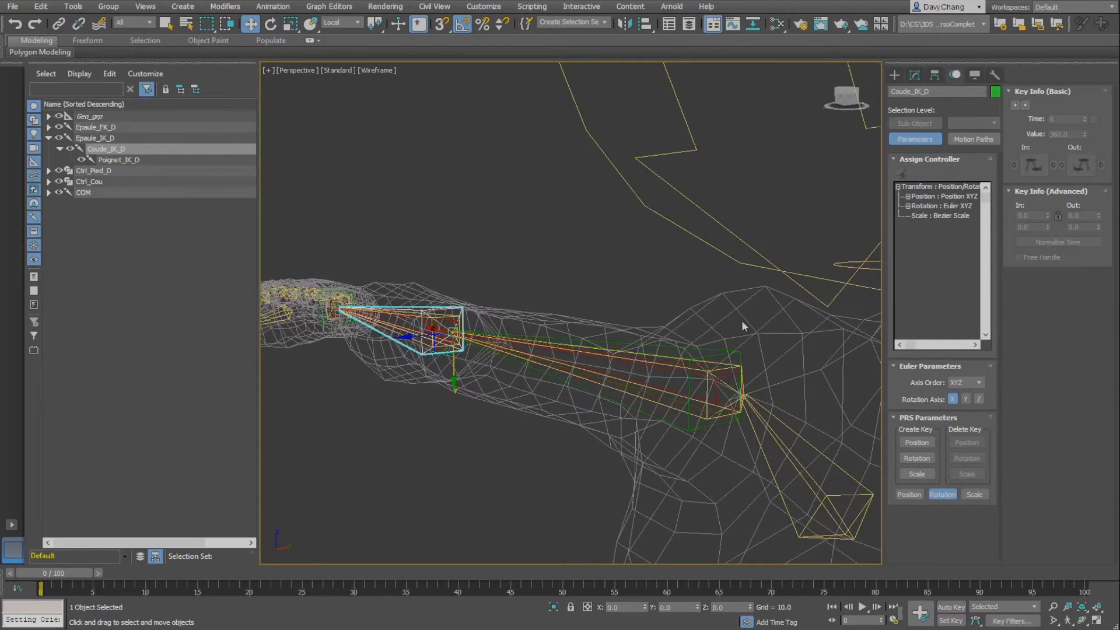
{"action": "double_click", "coordinate": [729, 373]}
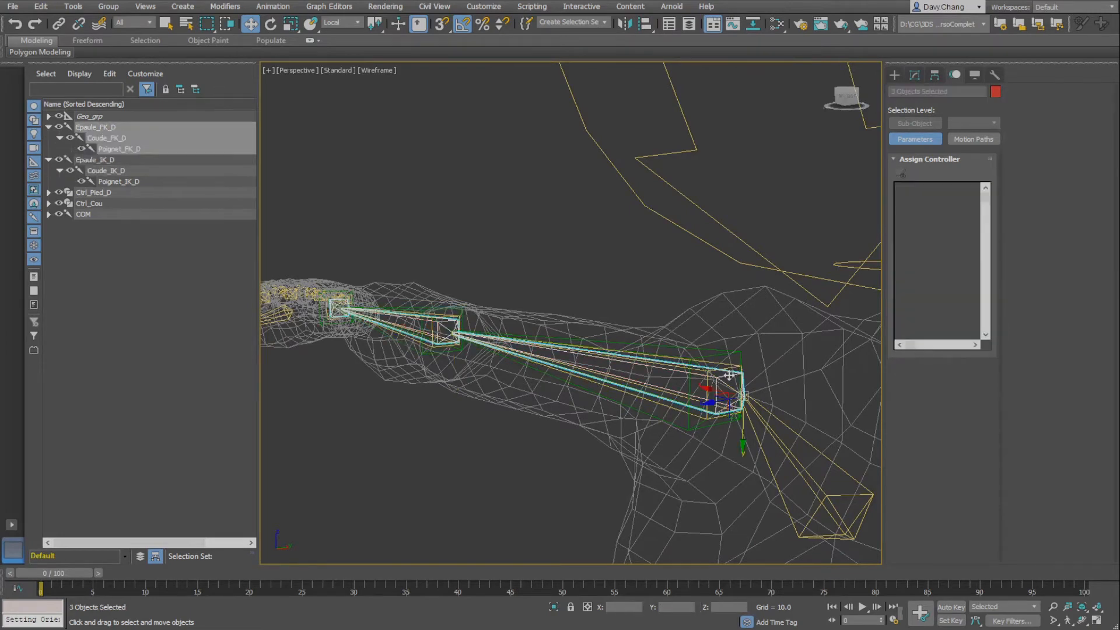
{"action": "double_click", "coordinate": [734, 366]}
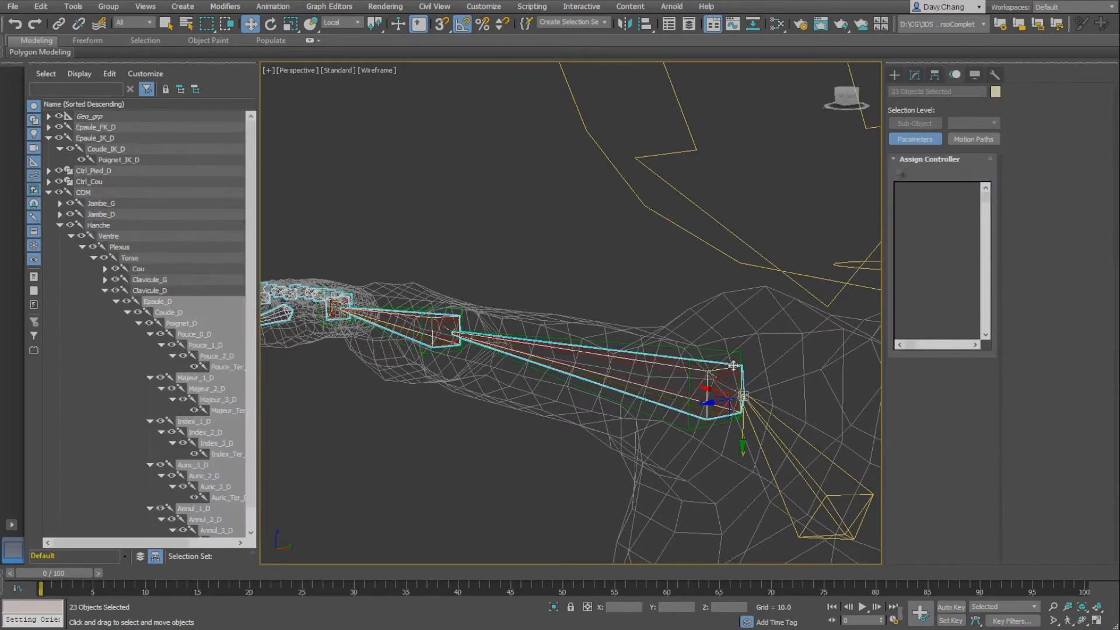
{"action": "double_click", "coordinate": [730, 353]}
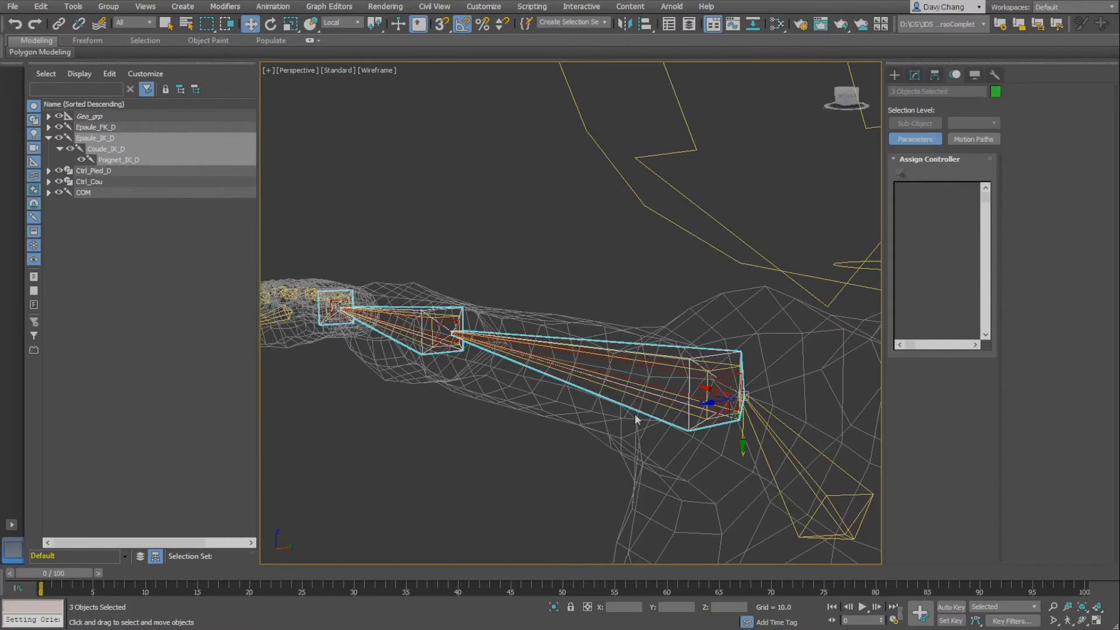
{"action": "left_click", "coordinate": [500, 389]}
Select the shoulder bone Epaule_IK_D and detach the IK Solvers list as a floating palette over the view
{"action": "middle_click_drag", "start_coordinate": [500, 389], "coordinate": [217, 390], "text": "alt"}
{"action": "middle_click_drag", "start_coordinate": [684, 383], "coordinate": [421, 358]}
{"action": "middle_click_drag", "start_coordinate": [636, 345], "coordinate": [619, 379]}
{"action": "scroll", "coordinate": [606, 320], "scroll_direction": "down", "scroll_amount": 2}
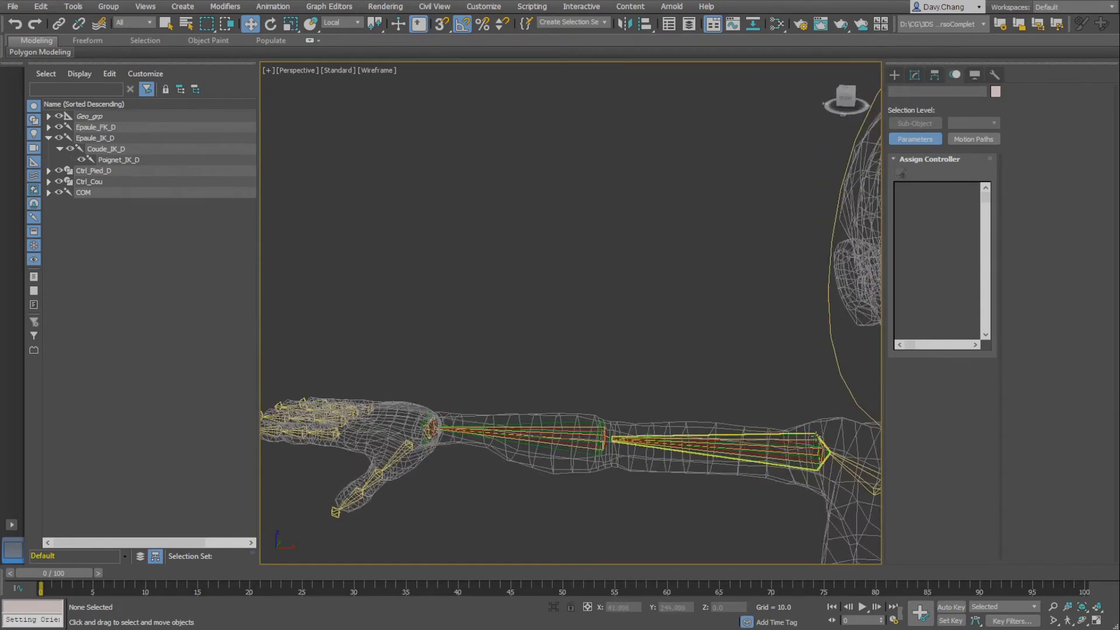
{"action": "left_click", "coordinate": [717, 448]}
{"action": "middle_click_drag", "start_coordinate": [718, 448], "coordinate": [731, 350], "text": "alt"}
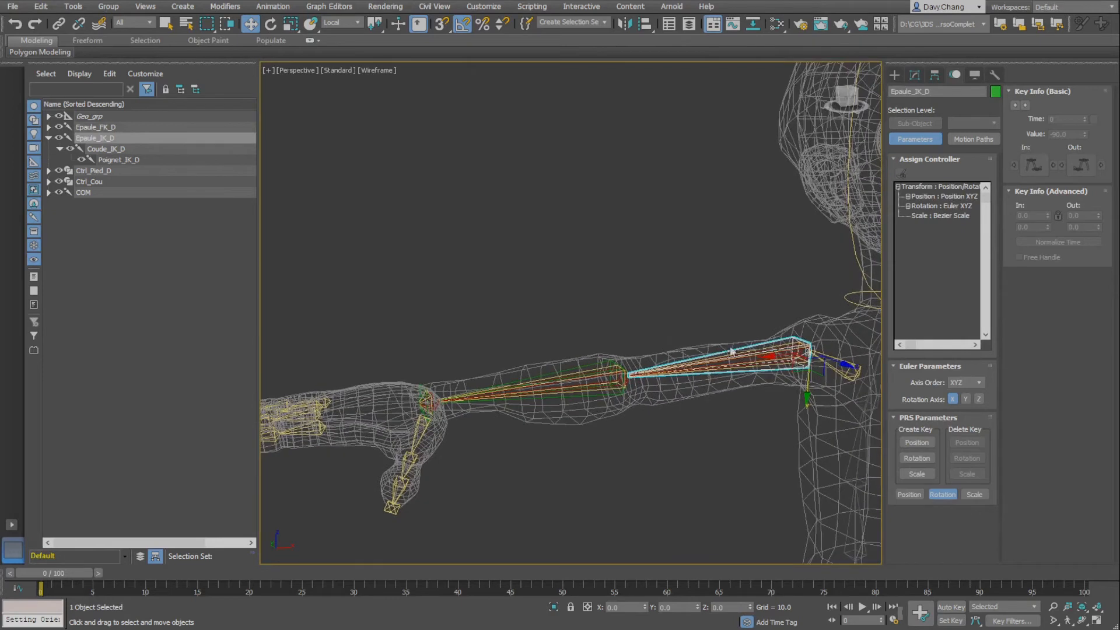
{"action": "left_click", "coordinate": [270, 7]}
{"action": "mouse_move", "coordinate": [362, 58]}
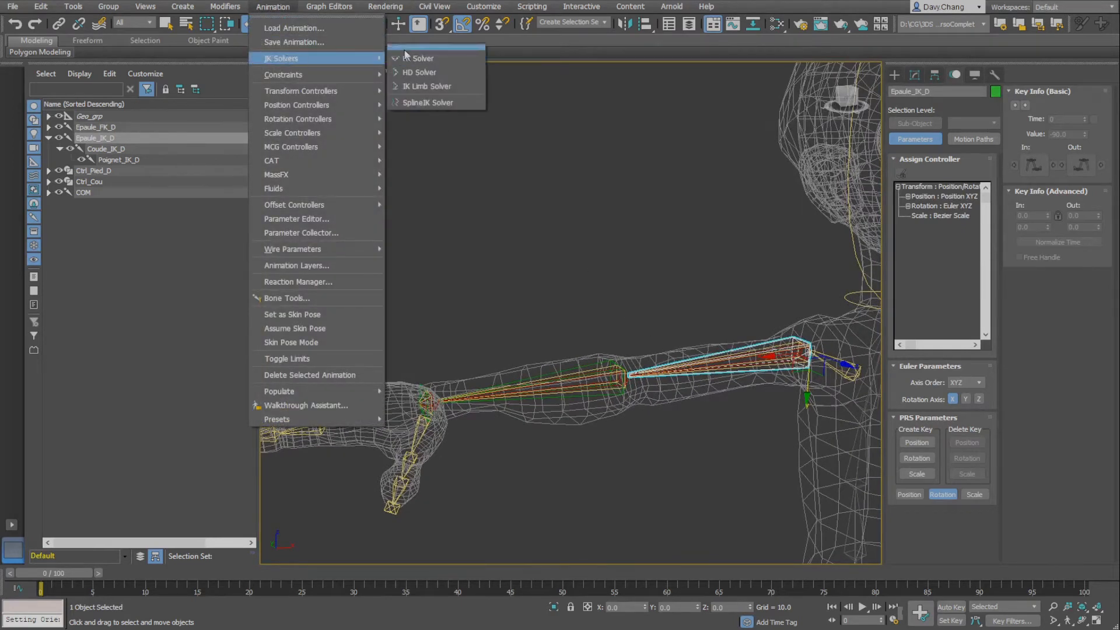
{"action": "left_click_drag", "start_coordinate": [408, 48], "coordinate": [588, 215]}
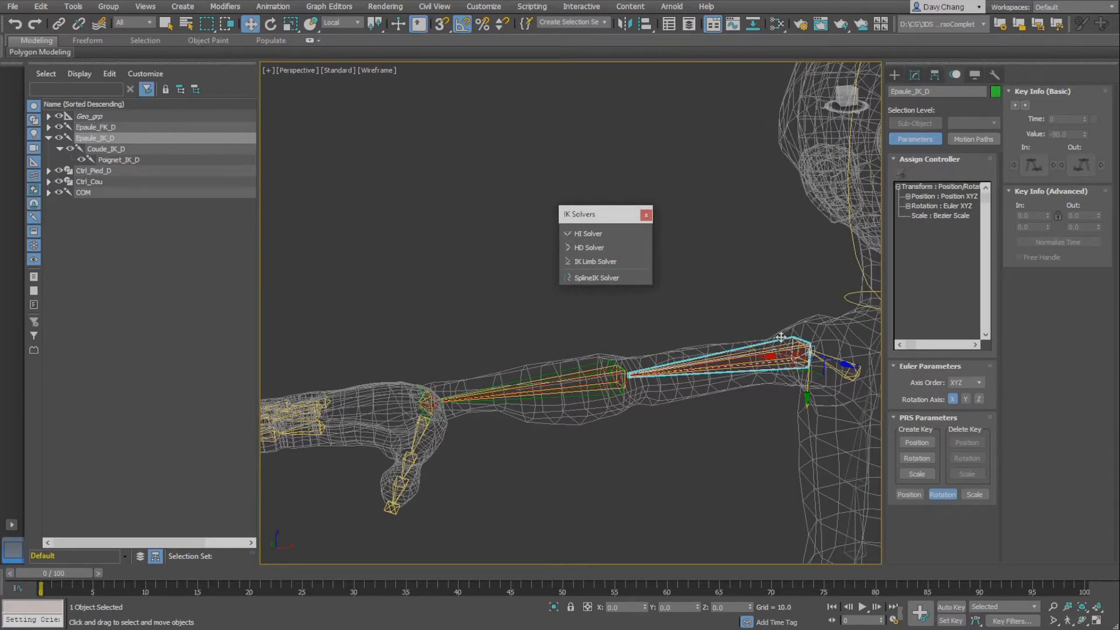
Create an HI Solver IK chain from Epaule_IK_D to the wrist bone Poignet_IK_D
{"action": "left_click", "coordinate": [589, 234]}
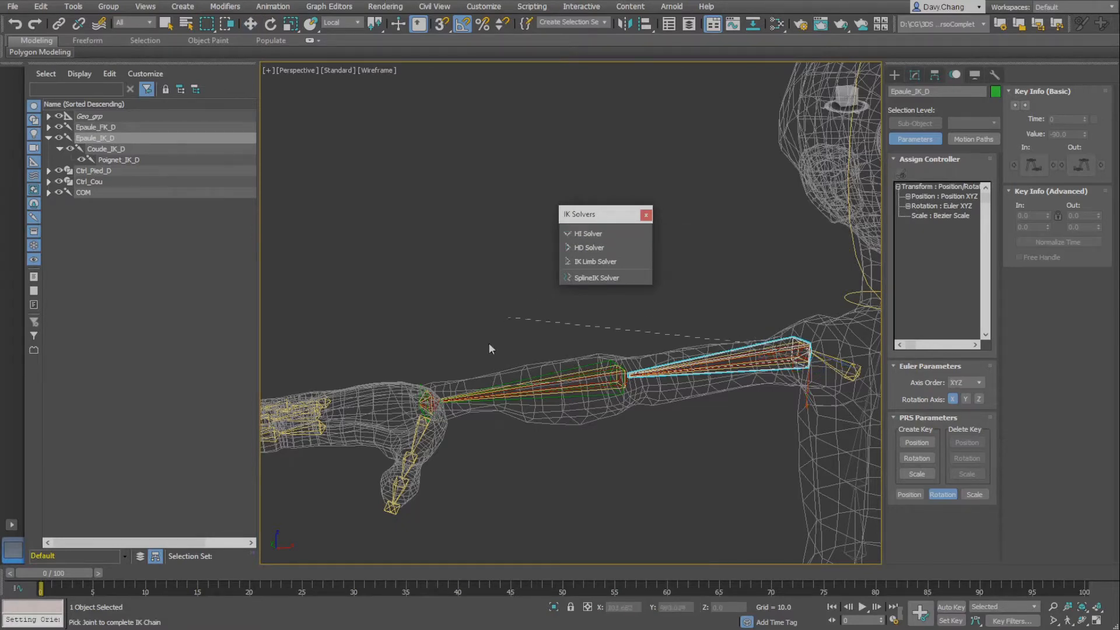
{"action": "scroll", "coordinate": [427, 401], "scroll_direction": "up", "scroll_amount": 5}
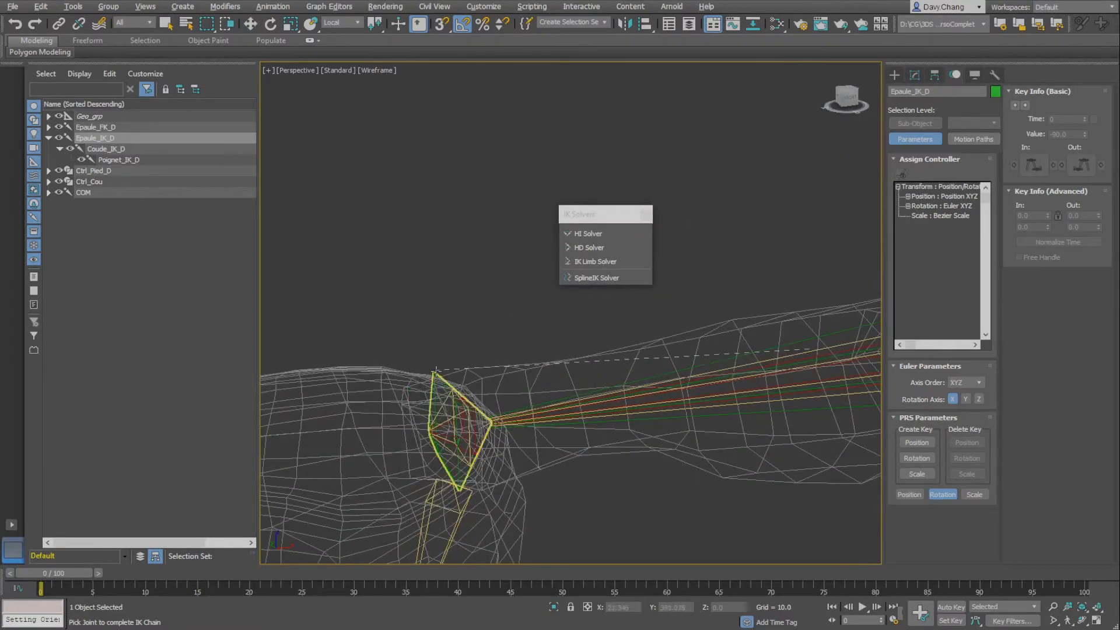
{"action": "left_click", "coordinate": [435, 371]}
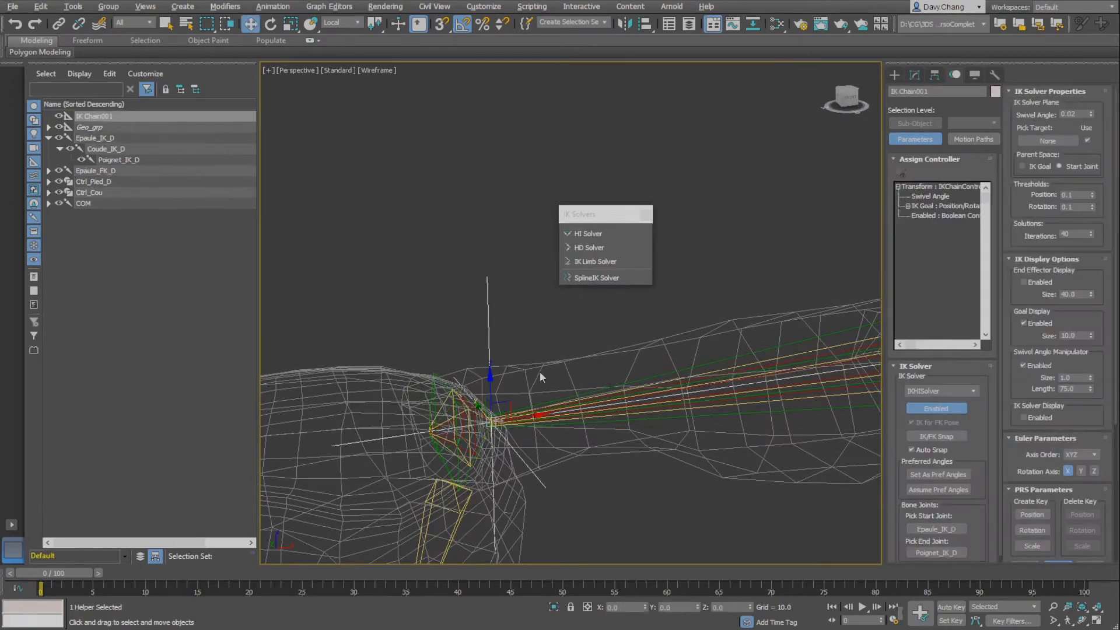
{"action": "scroll", "coordinate": [490, 380], "scroll_direction": "down", "scroll_amount": 5}
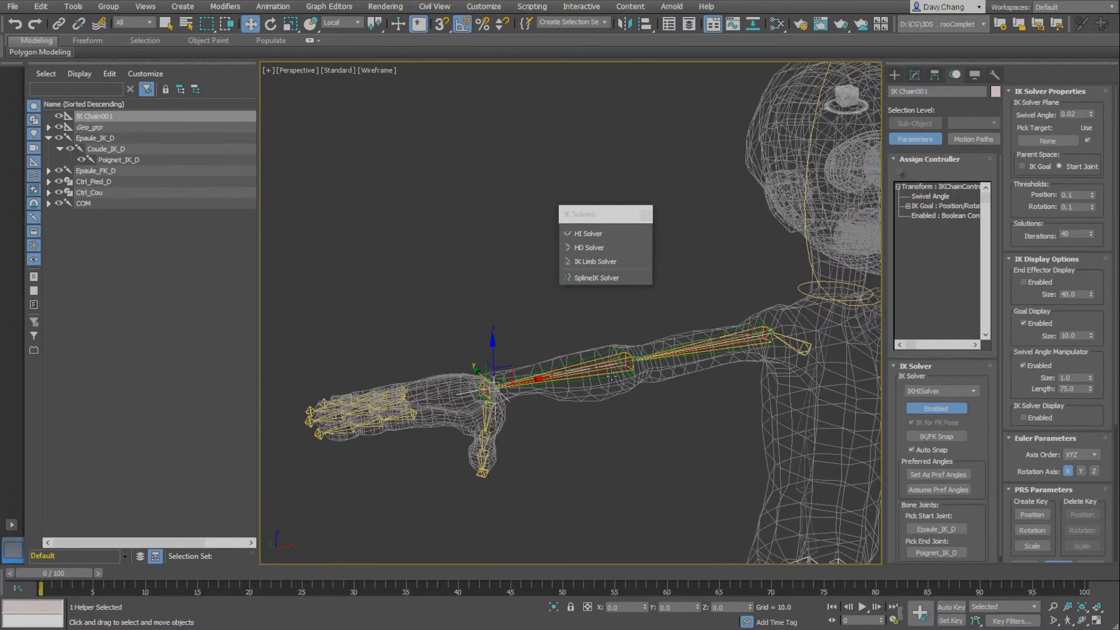
Test the new IK chain by moving its goal at the wrist, and revert each trial move
{"action": "scroll", "coordinate": [543, 382], "scroll_direction": "up", "scroll_amount": 2}
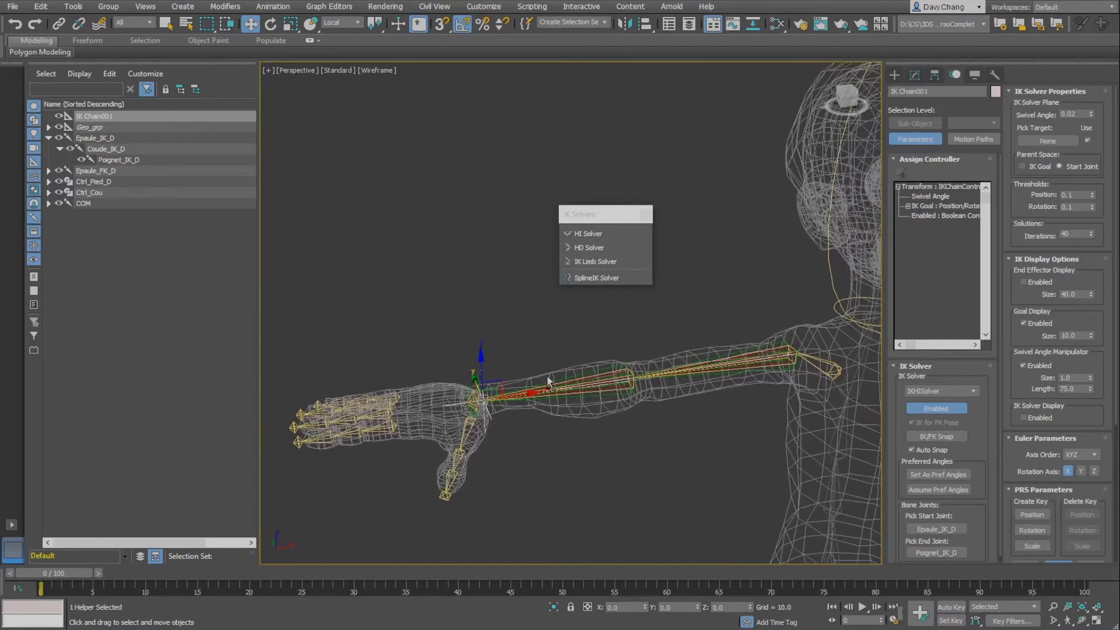
{"action": "left_click_drag", "start_coordinate": [595, 224], "coordinate": [549, 173]}
{"action": "scroll", "coordinate": [543, 315], "scroll_direction": "up", "scroll_amount": 3}
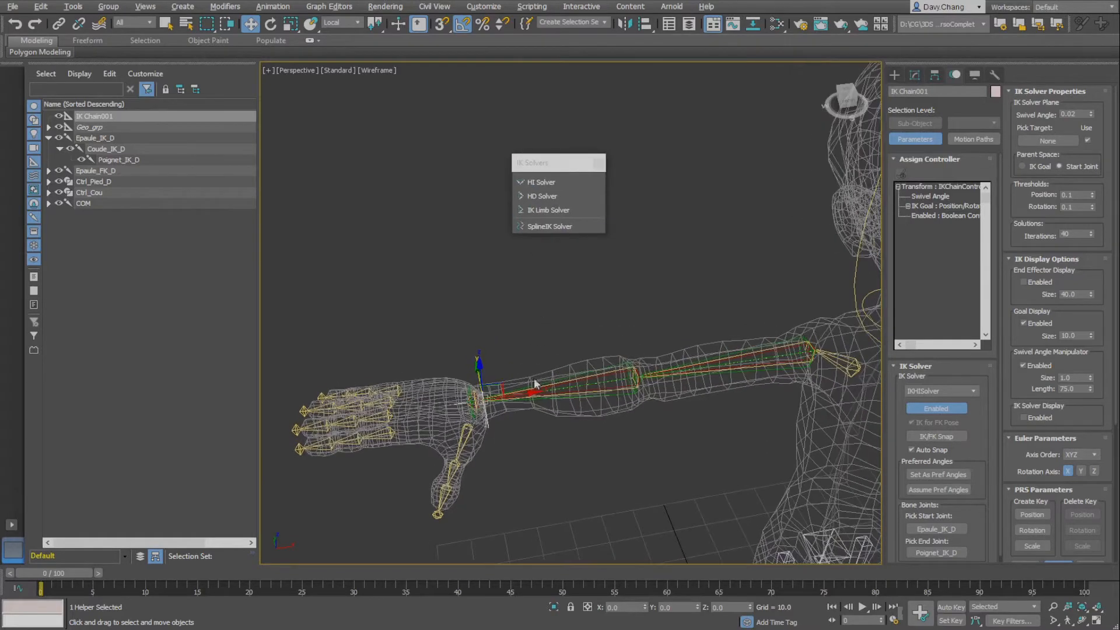
{"action": "left_click_drag", "start_coordinate": [532, 392], "coordinate": [567, 380]}
{"action": "key", "text": "ctrl+z"}
{"action": "middle_click_drag", "start_coordinate": [568, 380], "coordinate": [530, 366], "text": "alt"}
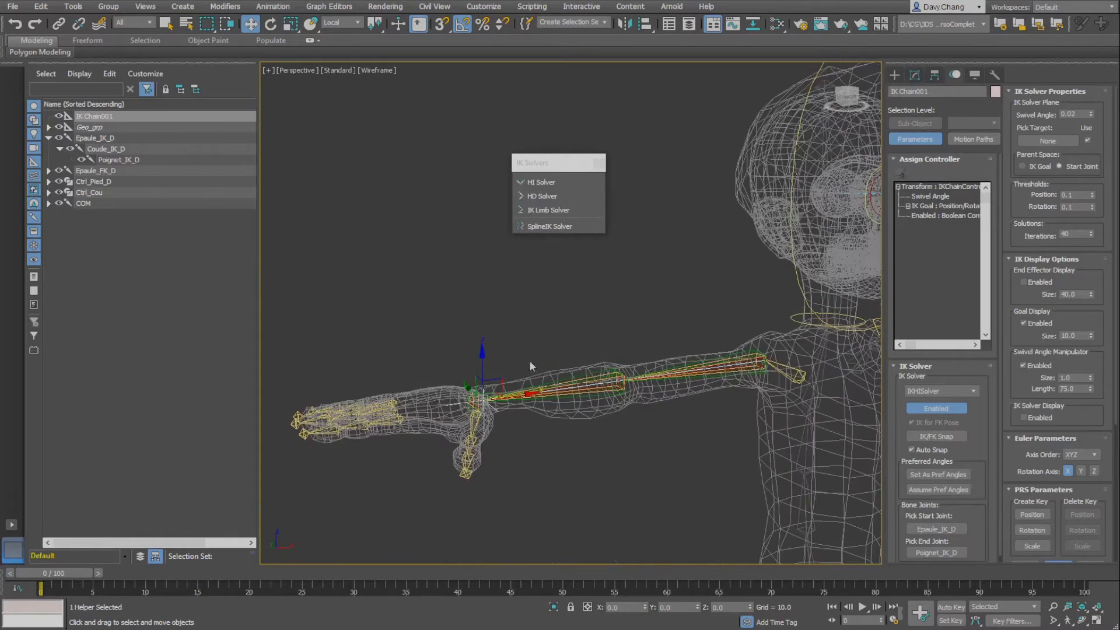
{"action": "left_click_drag", "start_coordinate": [500, 379], "coordinate": [540, 326]}
{"action": "right_click", "coordinate": [541, 326]}
{"action": "middle_click_drag", "start_coordinate": [501, 395], "coordinate": [547, 429], "text": "alt"}
{"action": "scroll", "coordinate": [600, 398], "scroll_direction": "up", "scroll_amount": 3}
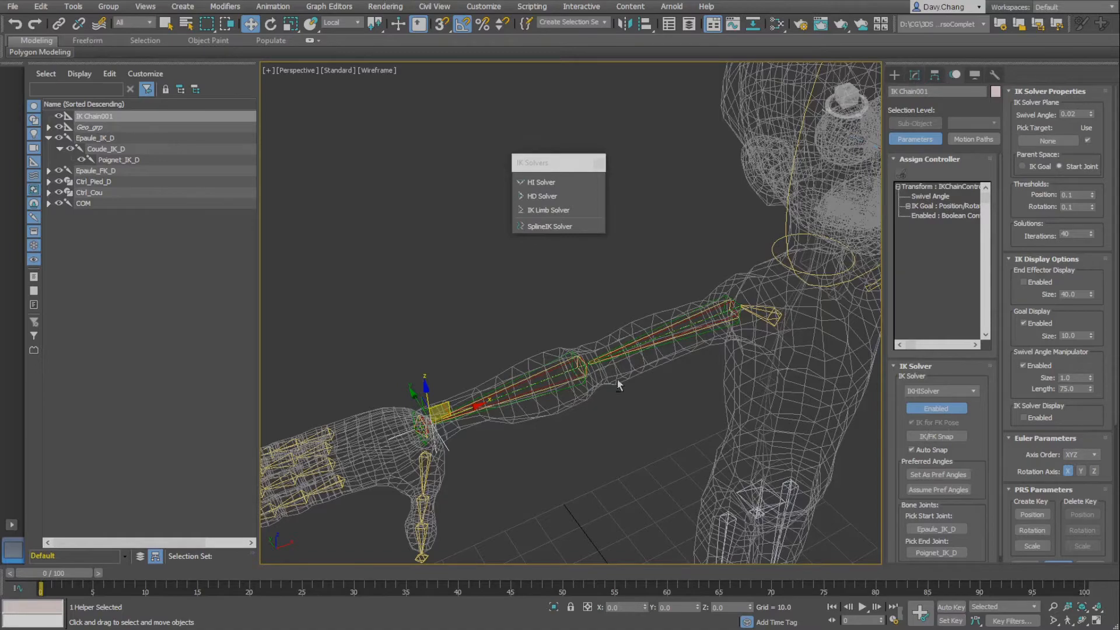
Show the Top view maximized and frame the right forearm and elbow to examine the bone alignment
{"action": "middle_click_drag", "start_coordinate": [619, 380], "coordinate": [552, 392], "text": "alt"}
{"action": "key", "text": "alt+w"}
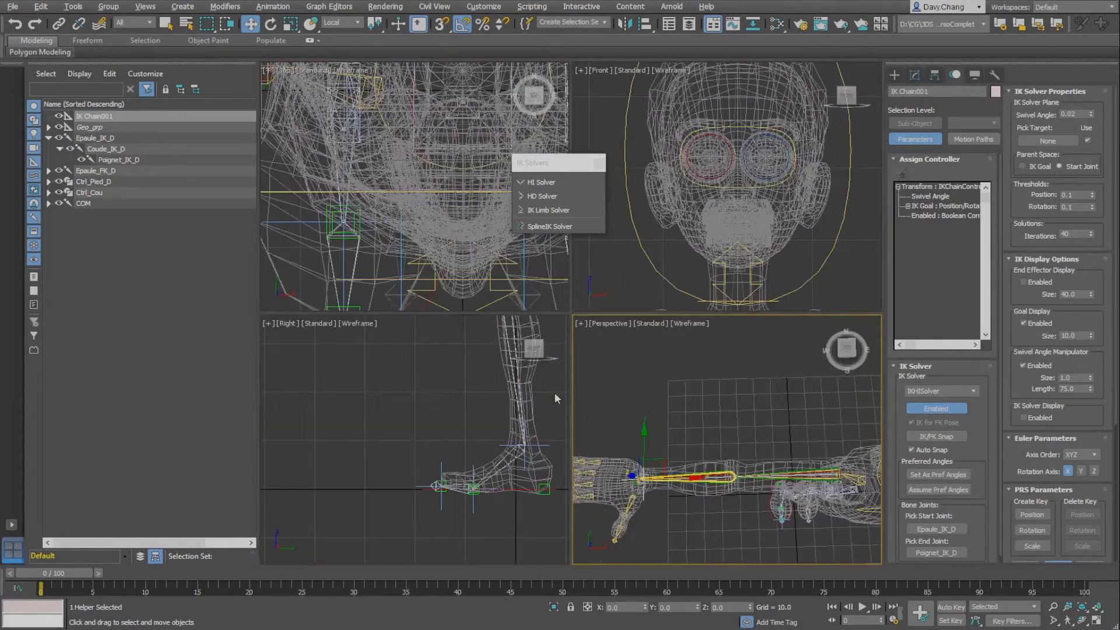
{"action": "scroll", "coordinate": [402, 175], "scroll_direction": "down", "scroll_amount": 3}
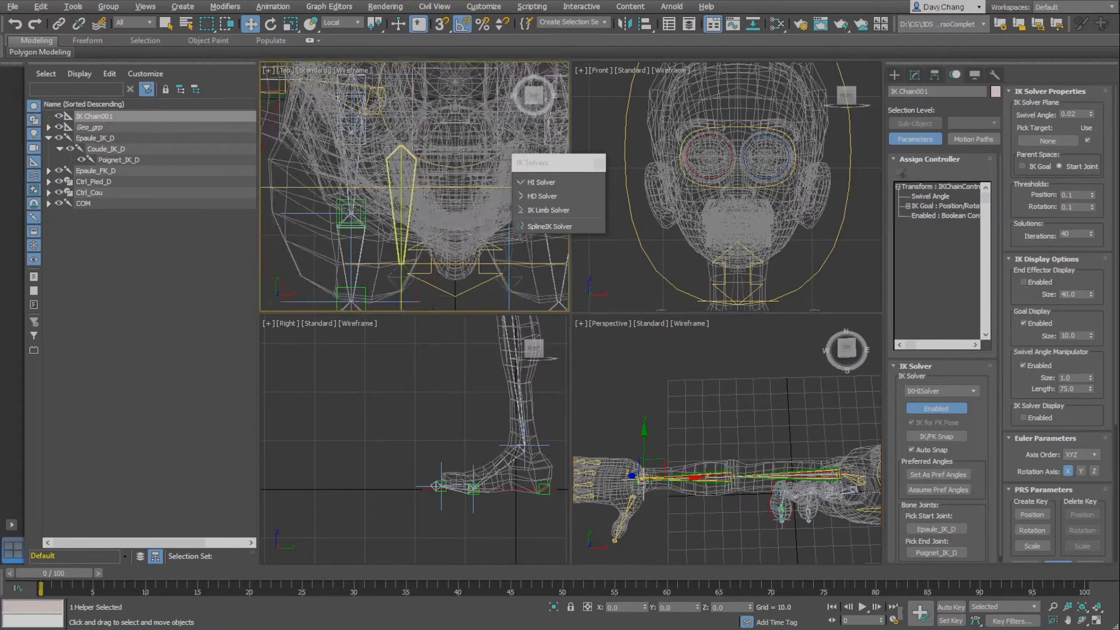
{"action": "key", "text": "alt+w"}
{"action": "scroll", "coordinate": [444, 254], "scroll_direction": "down", "scroll_amount": 5}
{"action": "middle_click_drag", "start_coordinate": [382, 285], "coordinate": [657, 428]}
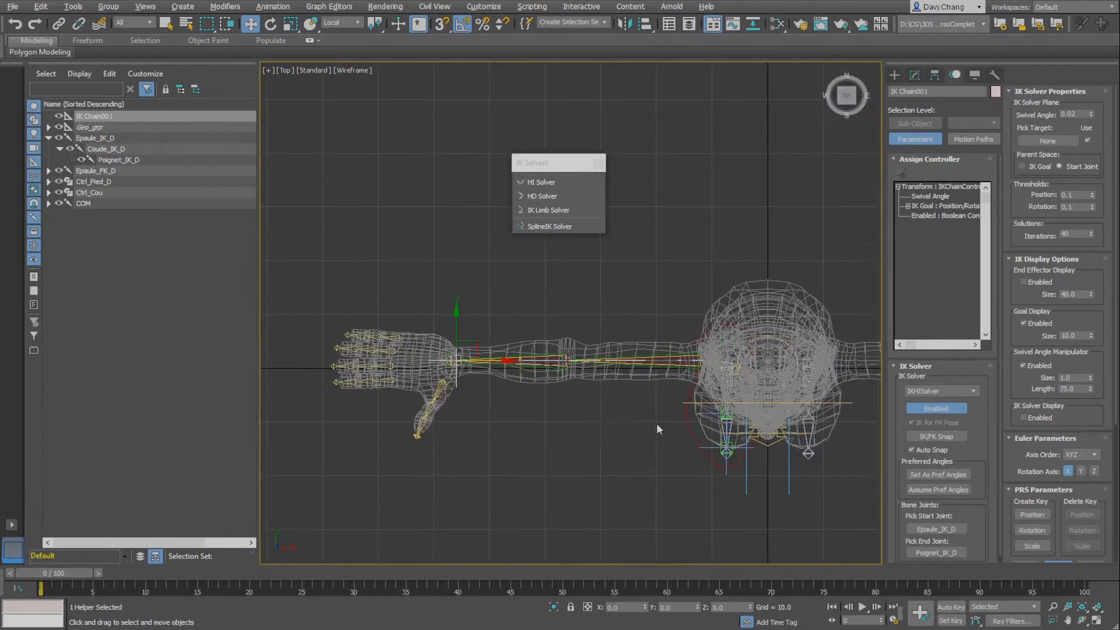
{"action": "scroll", "coordinate": [612, 405], "scroll_direction": "up", "scroll_amount": 5}
{"action": "middle_click_drag", "start_coordinate": [566, 363], "coordinate": [660, 447]}
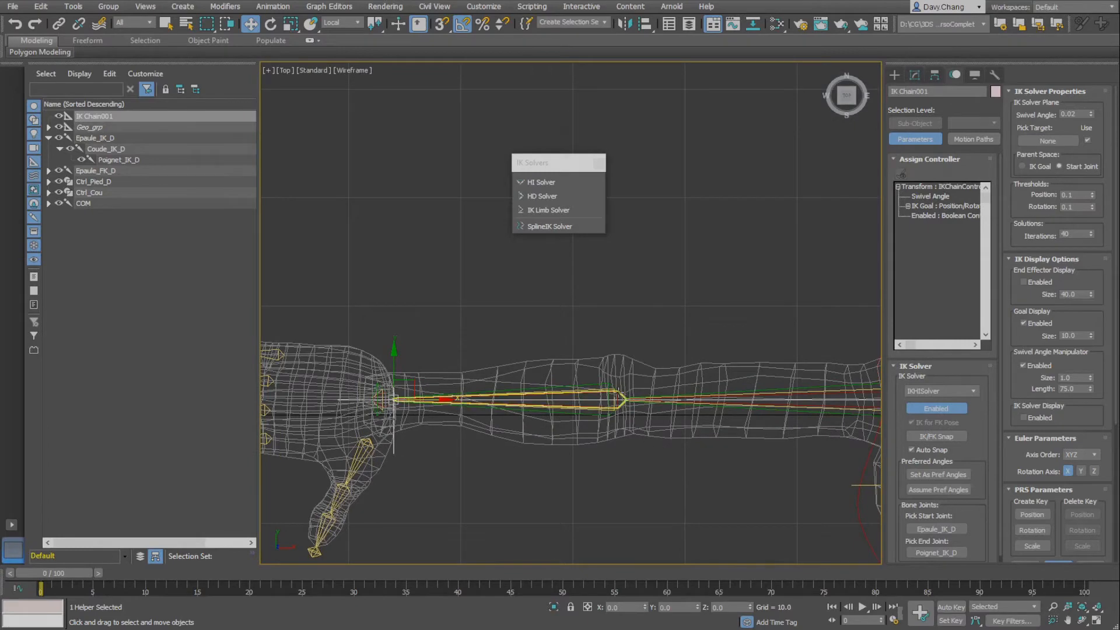
Try shifting the elbow bone Coude_D by about -0.85 along its local Z axis, and undo the move
{"action": "left_click", "coordinate": [615, 388]}
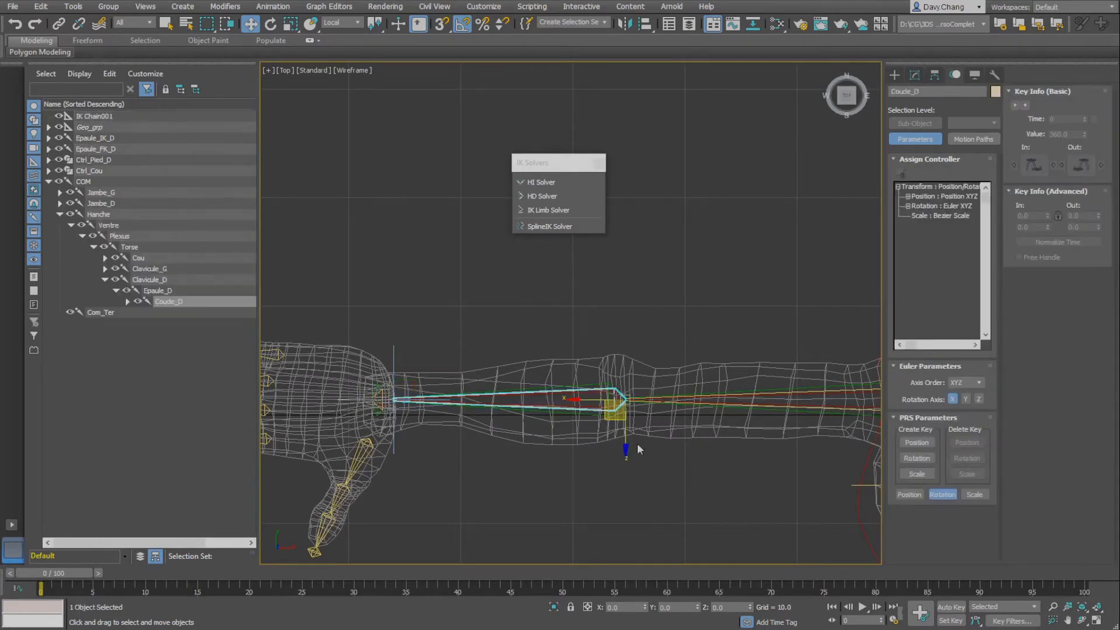
{"action": "left_click_drag", "start_coordinate": [628, 450], "coordinate": [627, 441]}
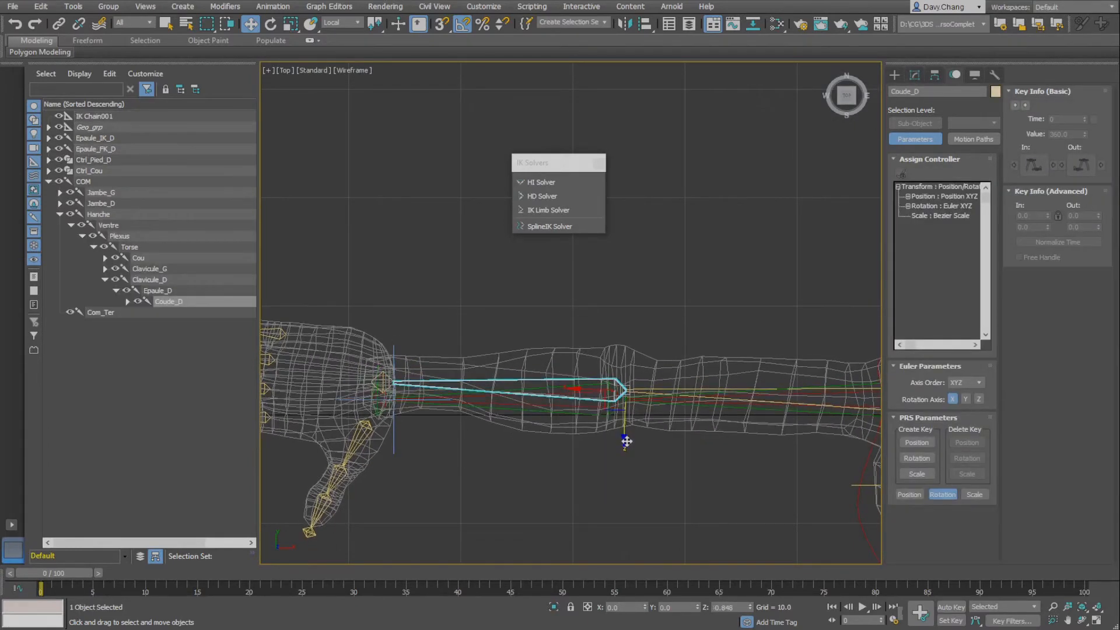
{"action": "key", "text": "ctrl+z"}
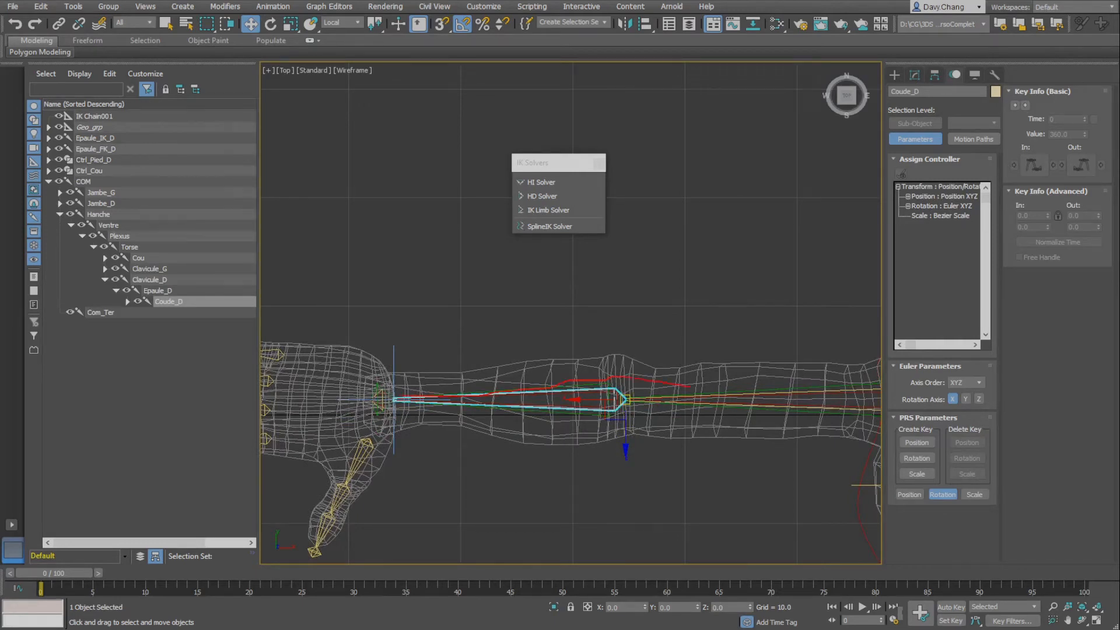
Show the Perspective view maximized and frame the right arm from the front
{"action": "key", "text": "Escape"}
{"action": "key", "text": "alt+w"}
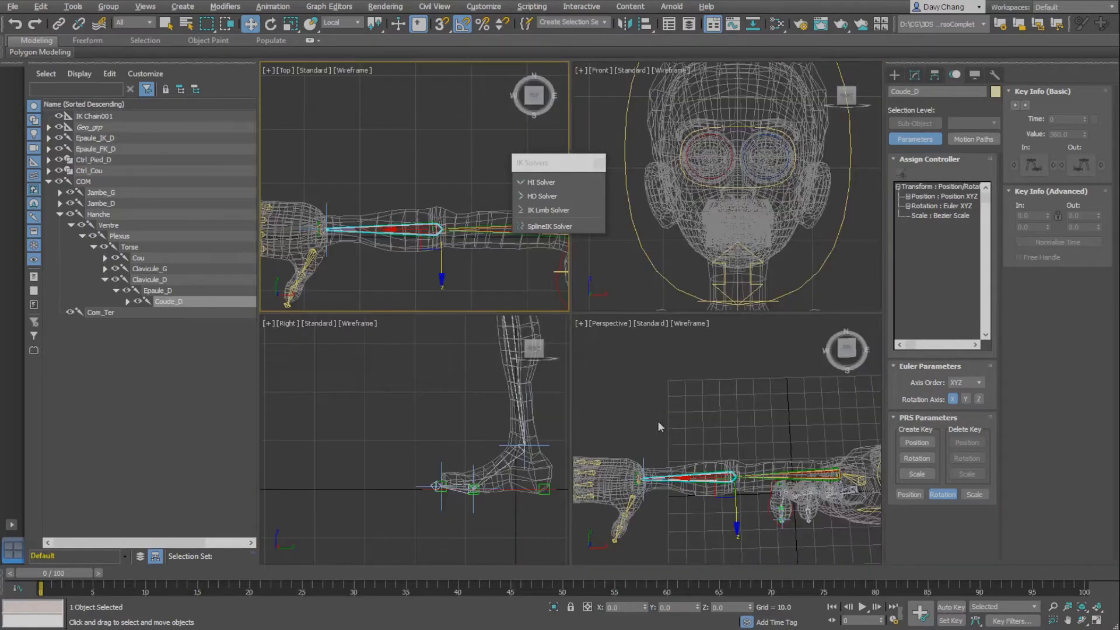
{"action": "middle_click", "coordinate": [658, 422]}
{"action": "key", "text": "alt+w"}
{"action": "middle_click_drag", "start_coordinate": [563, 392], "coordinate": [601, 341], "text": "alt"}
{"action": "scroll", "coordinate": [564, 383], "scroll_direction": "down", "scroll_amount": 3}
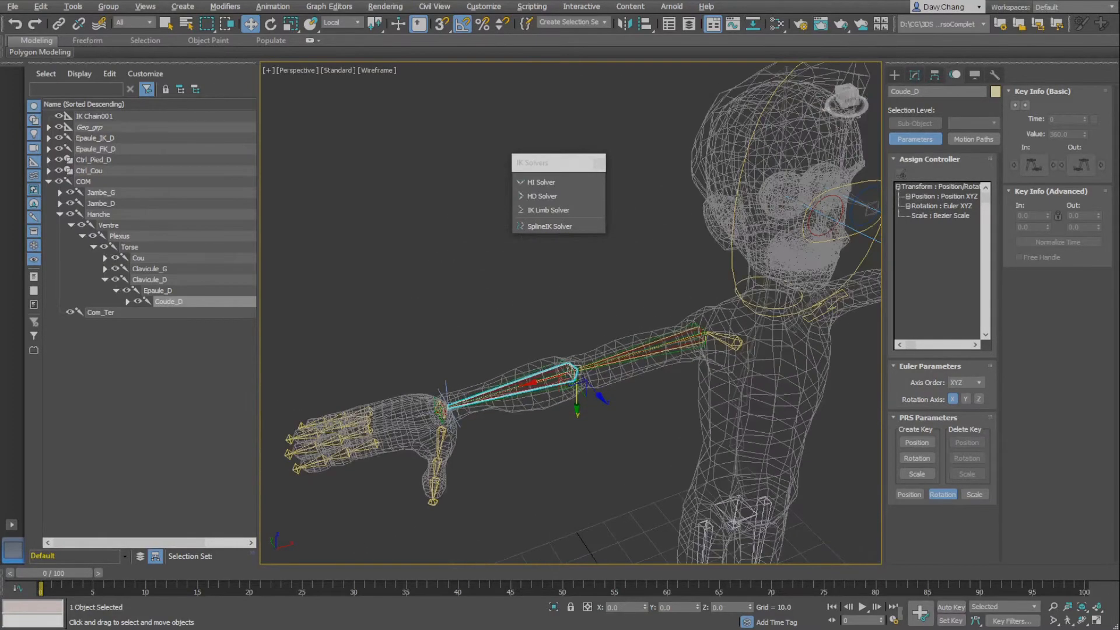
{"action": "mouse_move", "coordinate": [564, 383]}
{"action": "middle_mouse_down"}
{"action": "mouse_move", "coordinate": [577, 362]}
{"action": "mouse_move", "coordinate": [523, 389]}
{"action": "mouse_move", "coordinate": [549, 382]}
{"action": "middle_mouse_up"}
{"action": "scroll", "coordinate": [565, 385], "scroll_direction": "up", "scroll_amount": 3}
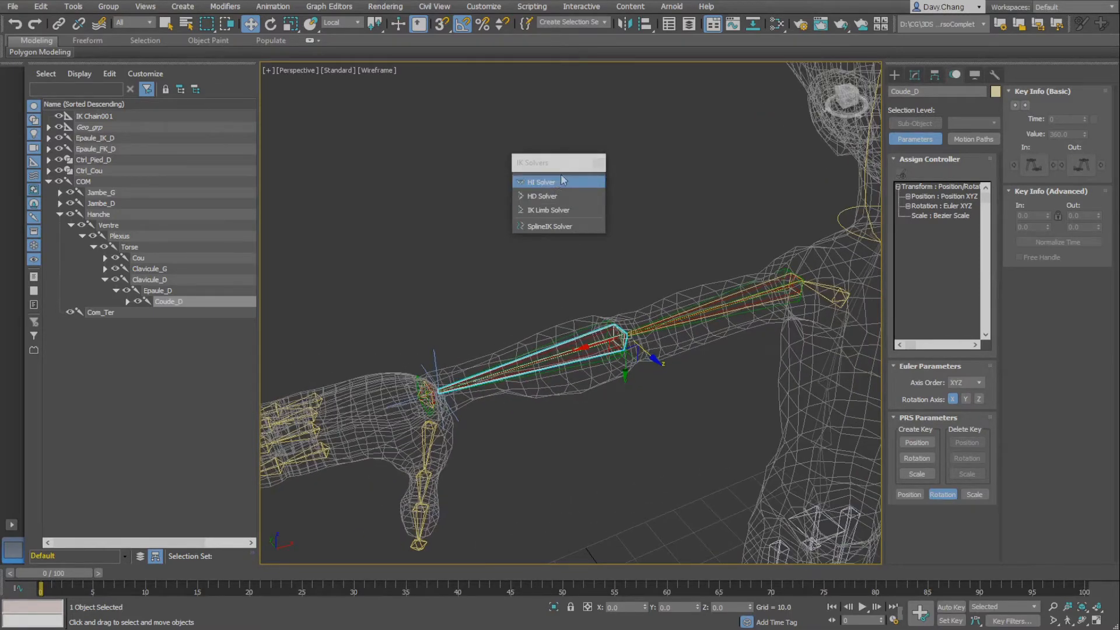
Rename the IK chain at the right wrist as IK Bras_D
{"action": "left_click", "coordinate": [451, 359]}
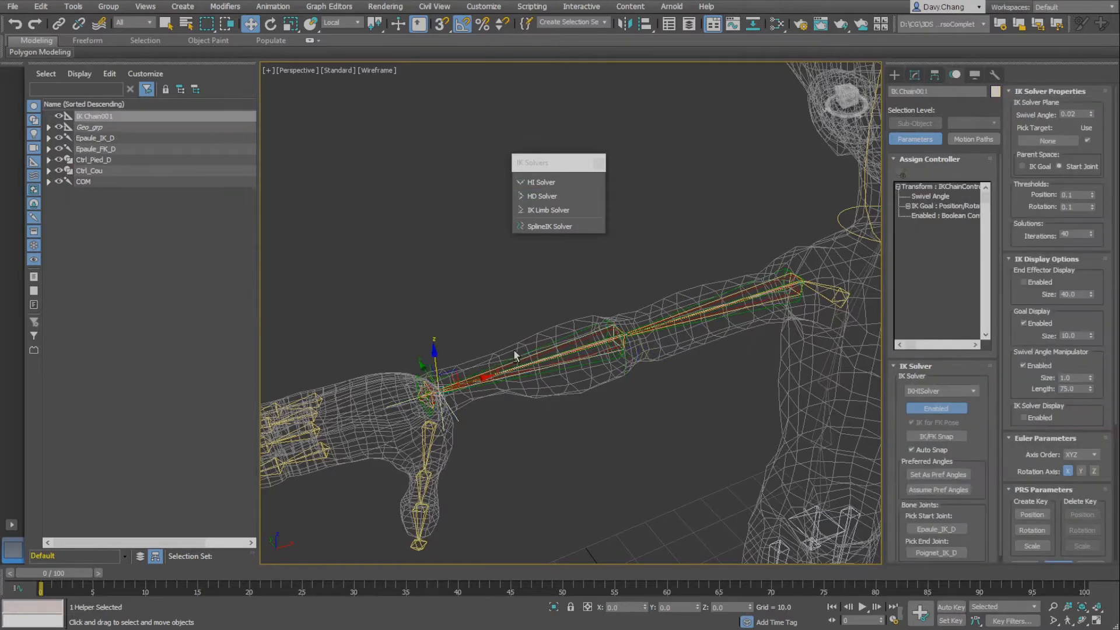
{"action": "middle_click_drag", "start_coordinate": [514, 349], "coordinate": [520, 347], "text": "alt"}
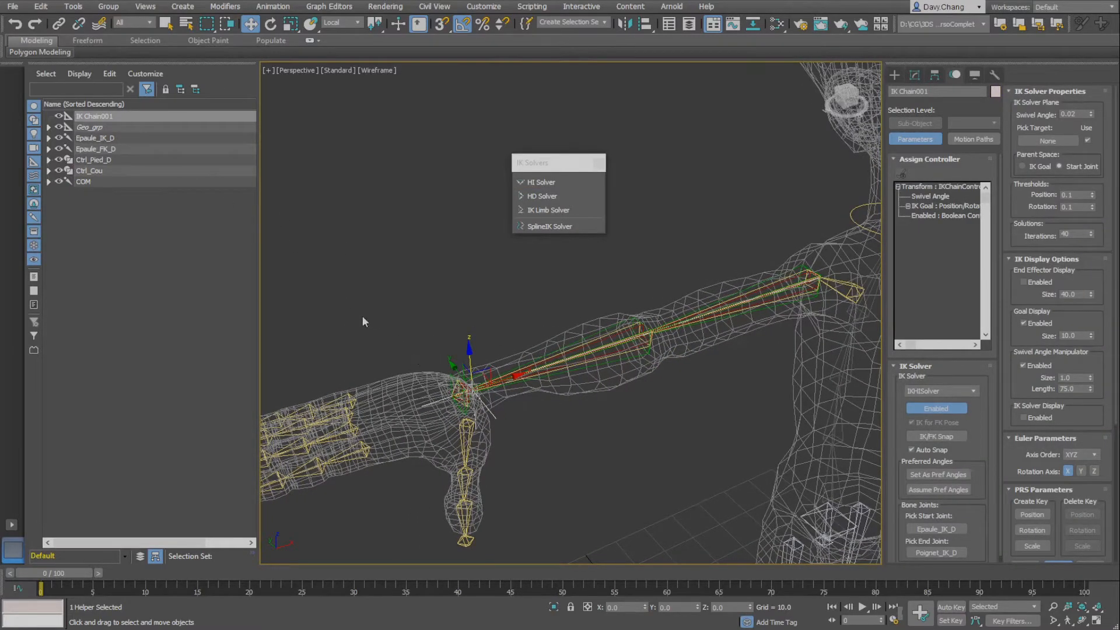
{"action": "left_click", "coordinate": [900, 94]}
{"action": "type", "text": "Bras_D"}
{"action": "key", "text": "Return"}
Disable the IK Bras_D solver and rotate the elbow bone Coude_IK_D so the forearm bends forward
{"action": "left_click", "coordinate": [903, 161]}
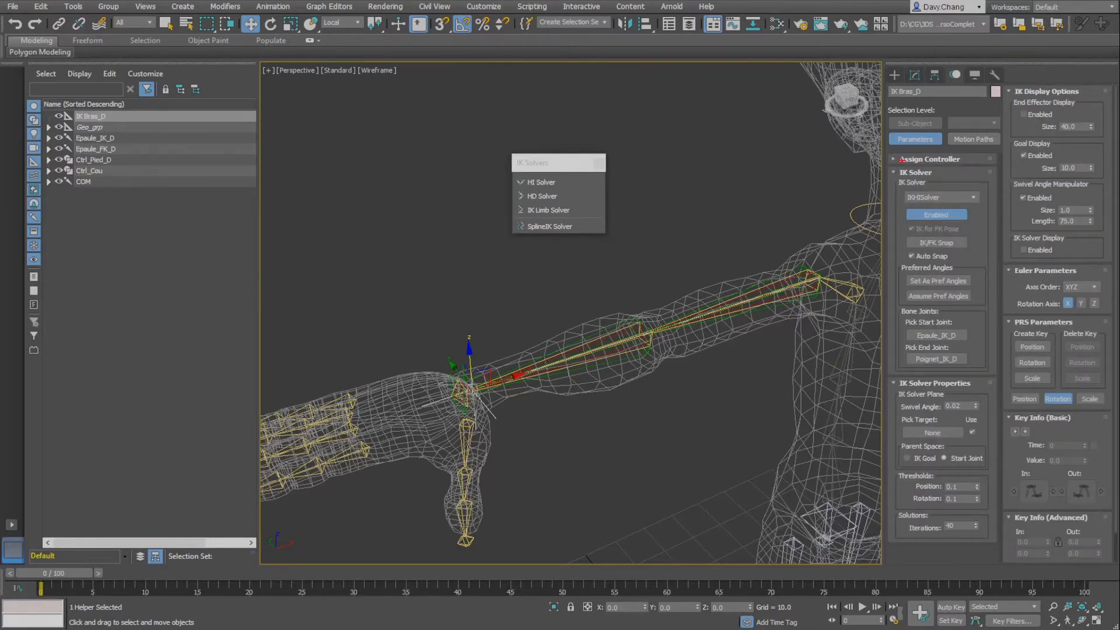
{"action": "left_click", "coordinate": [935, 216]}
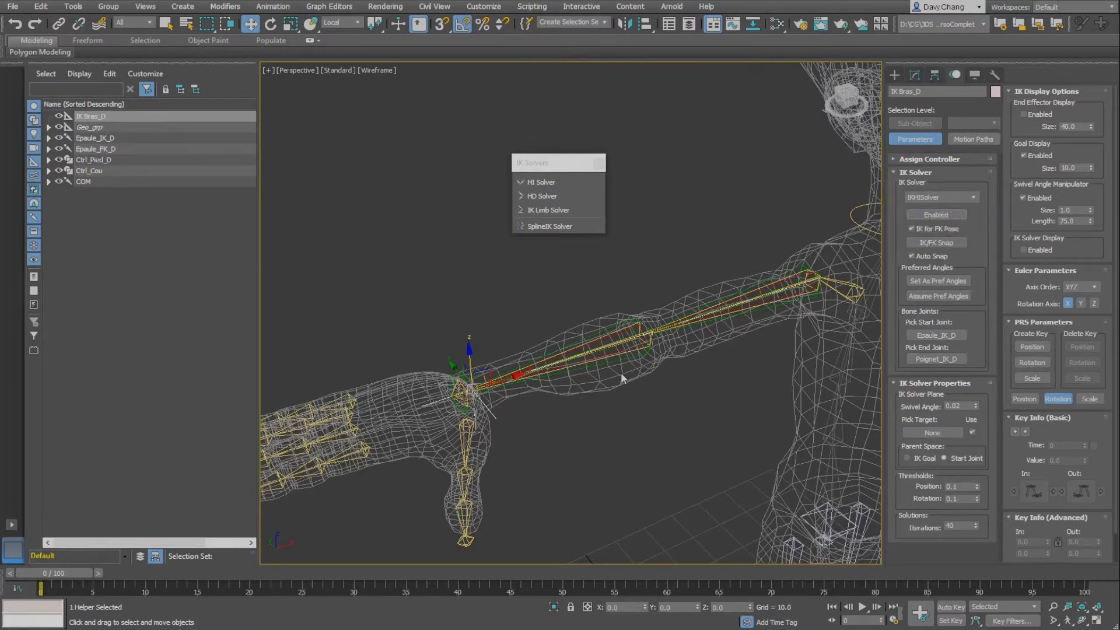
{"action": "middle_click_drag", "start_coordinate": [605, 387], "coordinate": [797, 277], "text": "alt"}
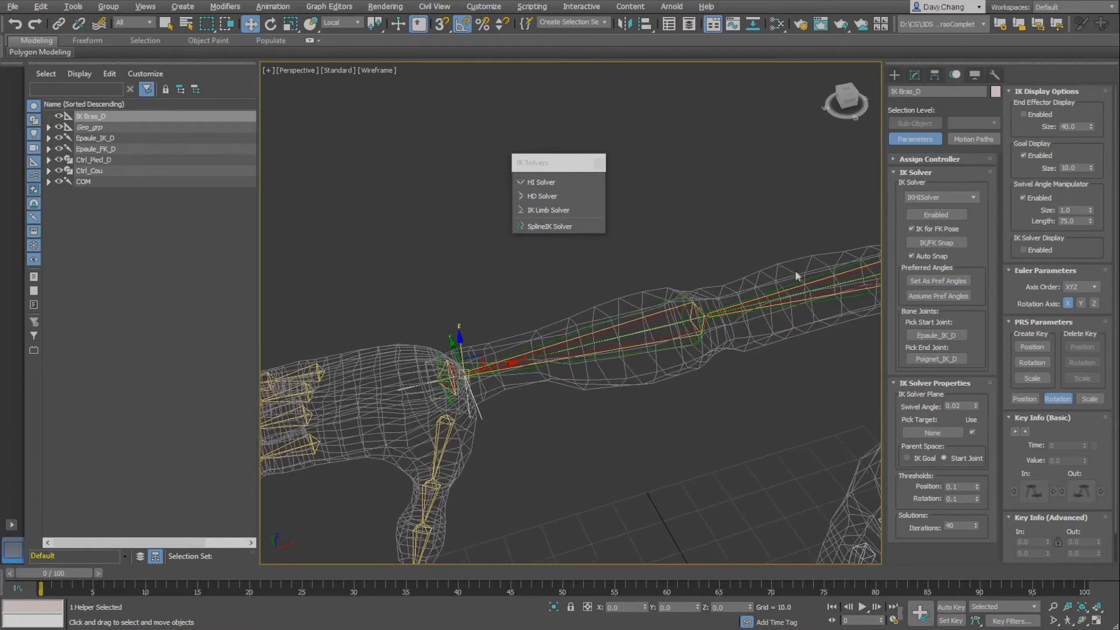
{"action": "left_click", "coordinate": [631, 311]}
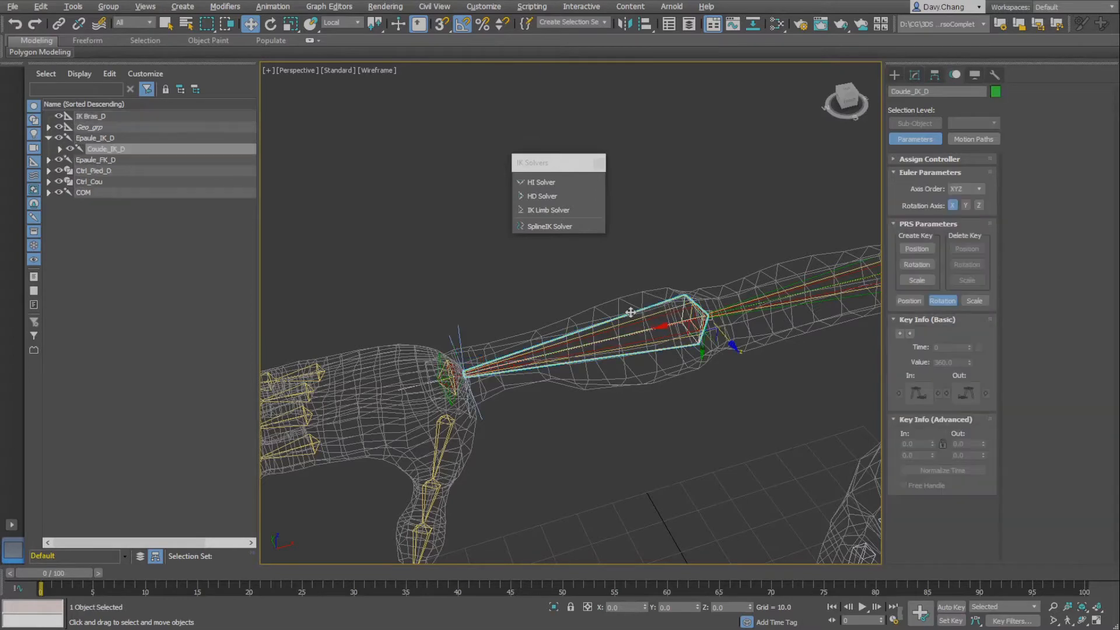
{"action": "scroll", "coordinate": [621, 350], "scroll_direction": "down", "scroll_amount": 2}
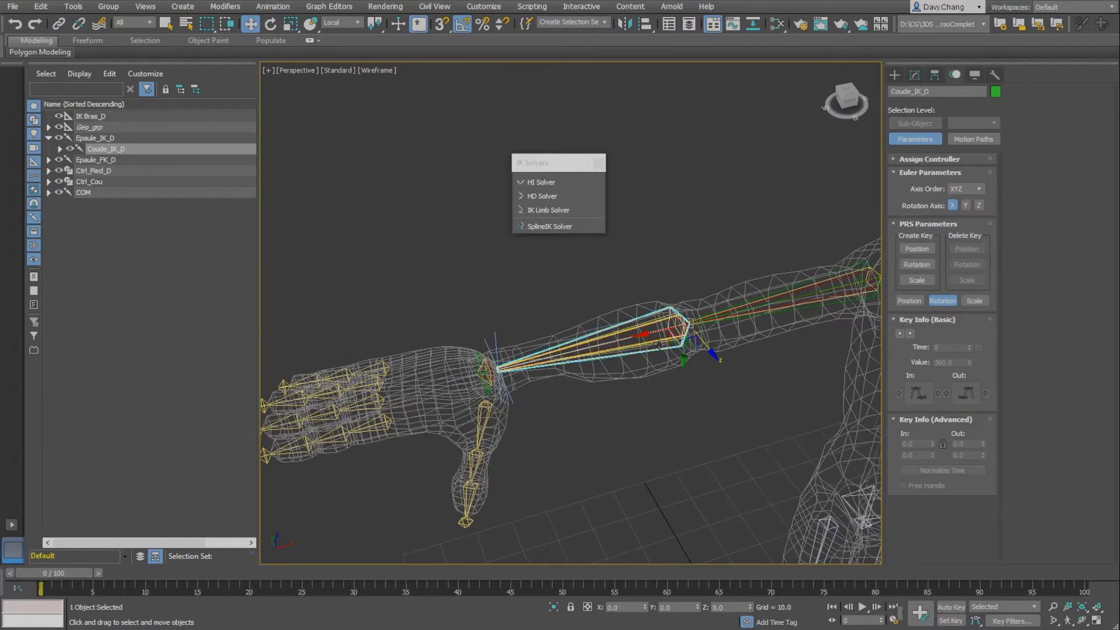
{"action": "middle_click_drag", "start_coordinate": [675, 374], "coordinate": [645, 361], "text": "alt"}
{"action": "scroll", "coordinate": [630, 372], "scroll_direction": "up", "scroll_amount": 2}
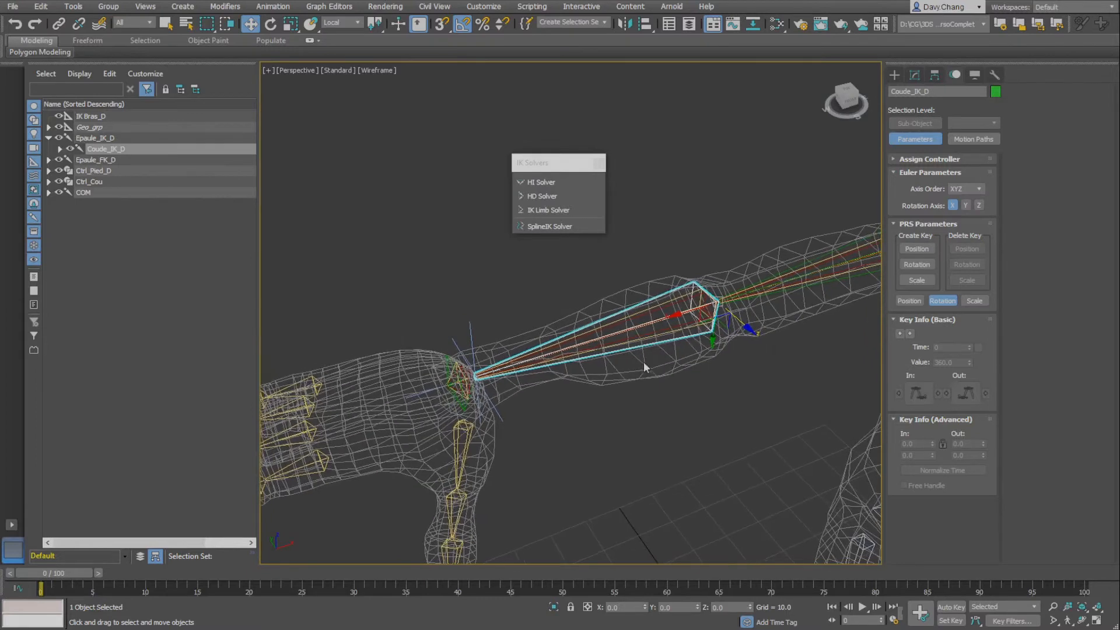
{"action": "key", "text": "e"}
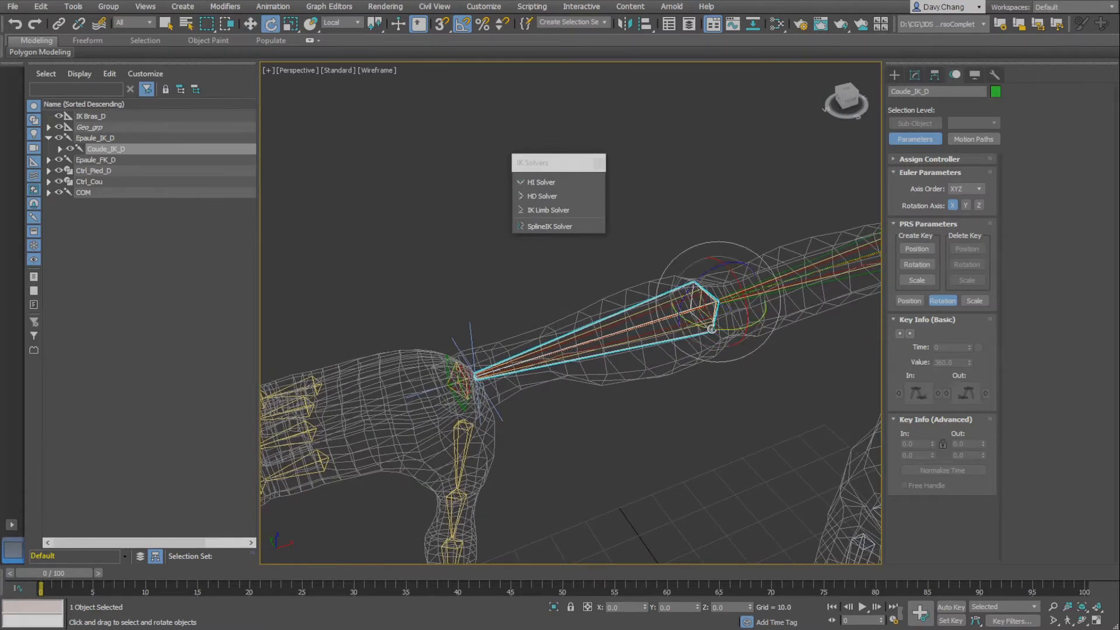
{"action": "mouse_move", "coordinate": [726, 330]}
{"action": "left_mouse_down"}
{"action": "mouse_move", "coordinate": [734, 339]}
{"action": "mouse_move", "coordinate": [713, 329]}
{"action": "mouse_move", "coordinate": [745, 320]}
{"action": "mouse_move", "coordinate": [717, 323]}
{"action": "mouse_move", "coordinate": [736, 320]}
{"action": "mouse_move", "coordinate": [732, 331]}
{"action": "left_mouse_up"}
{"action": "middle_click_drag", "start_coordinate": [622, 379], "coordinate": [592, 371], "text": "alt"}
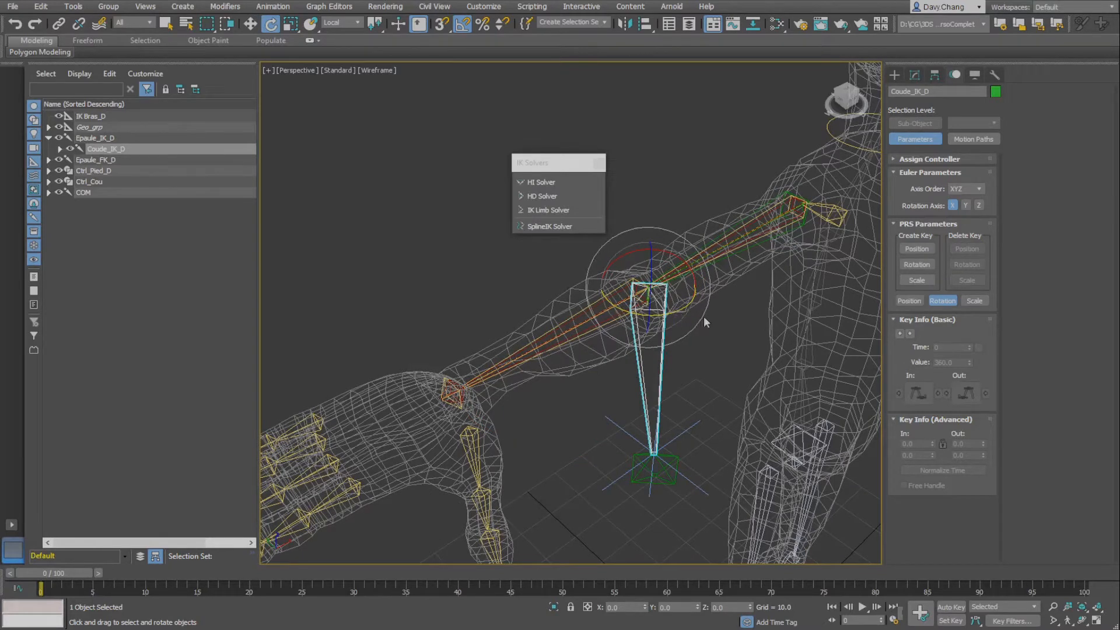
Re-enable the IK Bras_D solver and set the bent elbow pose as its preferred angles
{"action": "left_click", "coordinate": [618, 428]}
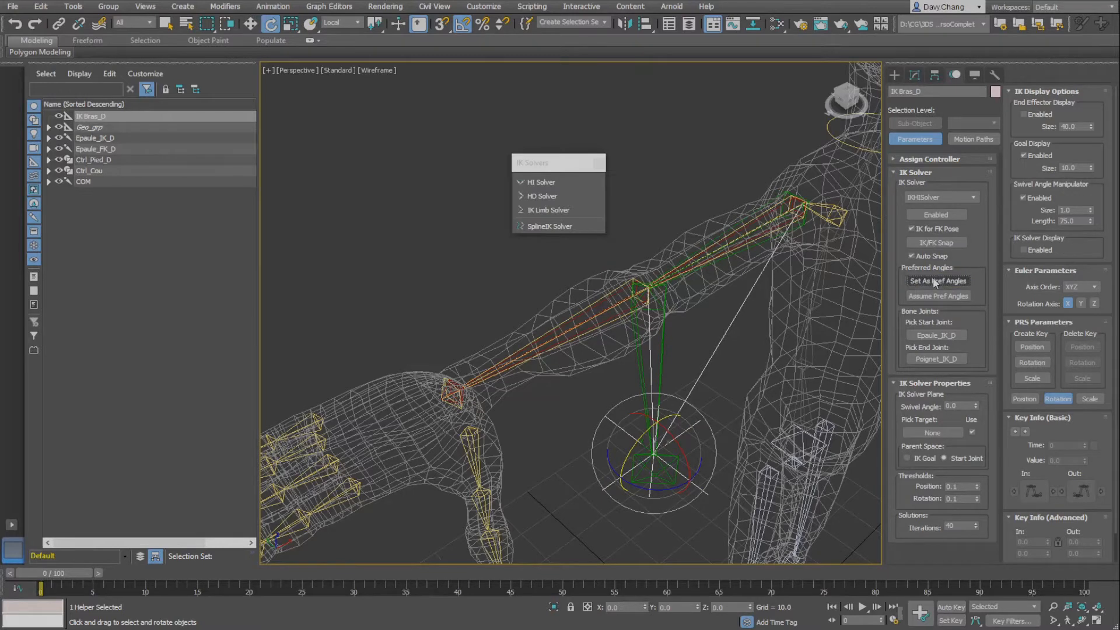
{"action": "left_click", "coordinate": [933, 215]}
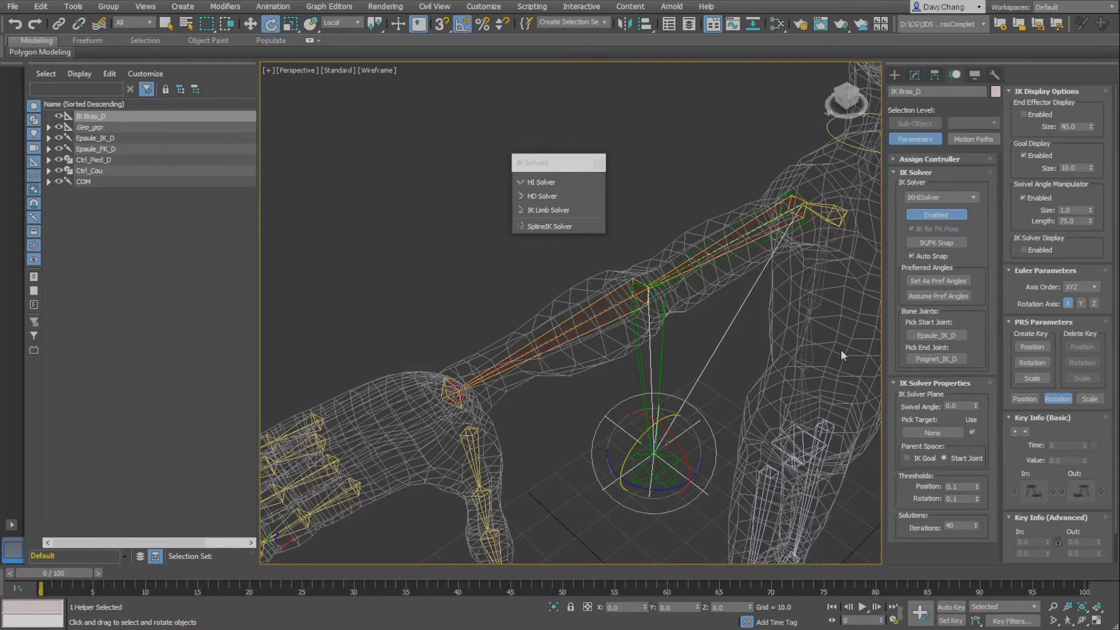
{"action": "left_click", "coordinate": [926, 282]}
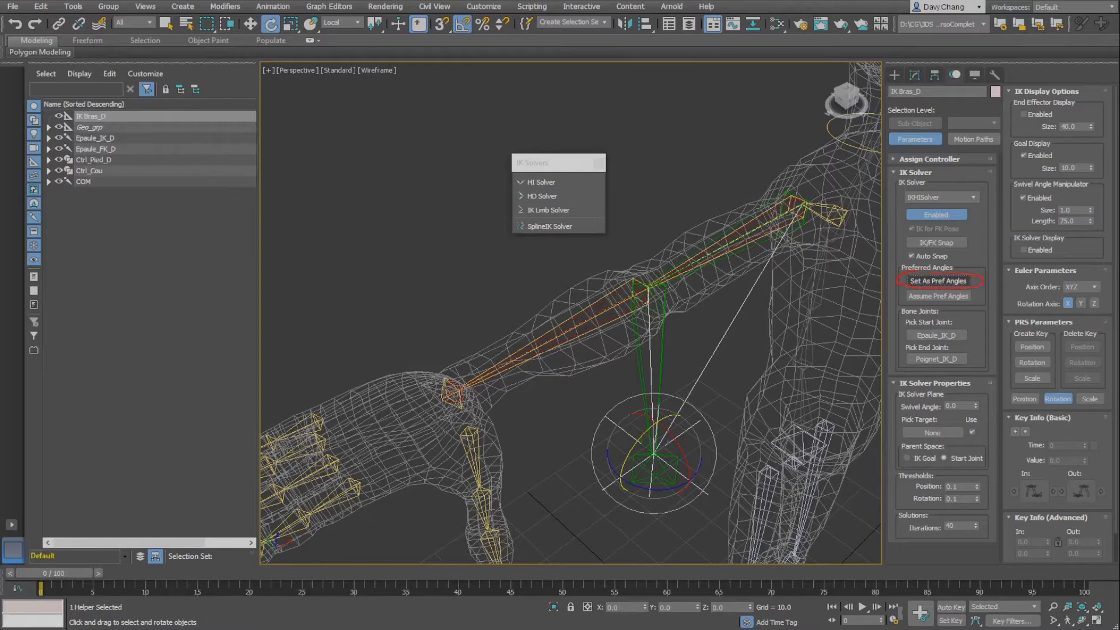
Align the IK Bras_D goal to the wrist bone of the original arm
{"action": "key", "text": "w"}
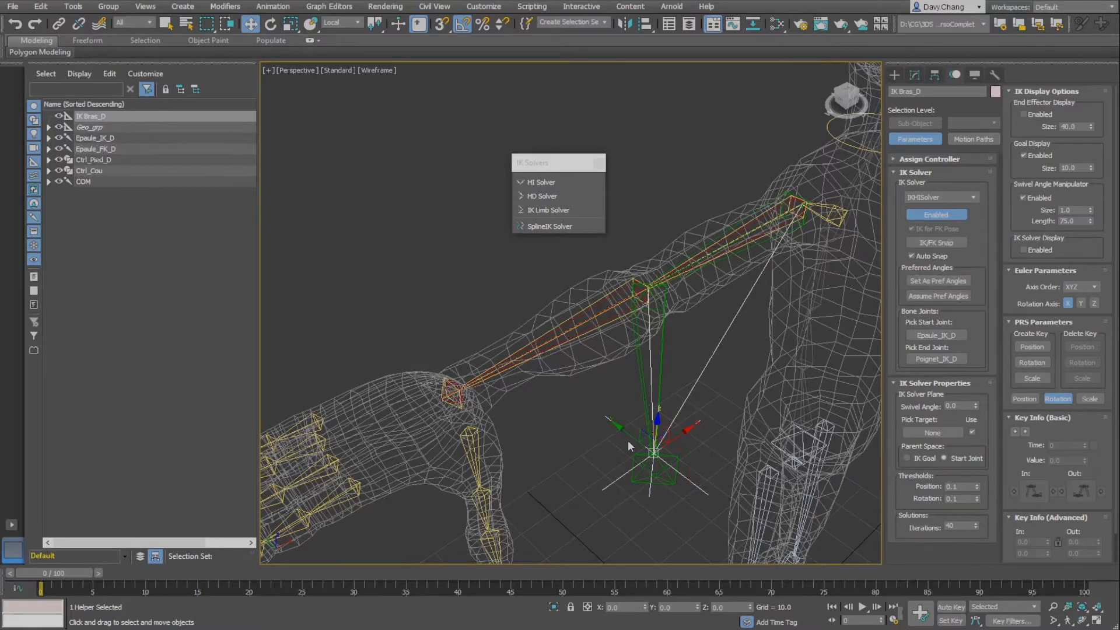
{"action": "middle_click_drag", "start_coordinate": [624, 444], "coordinate": [588, 429], "text": "alt"}
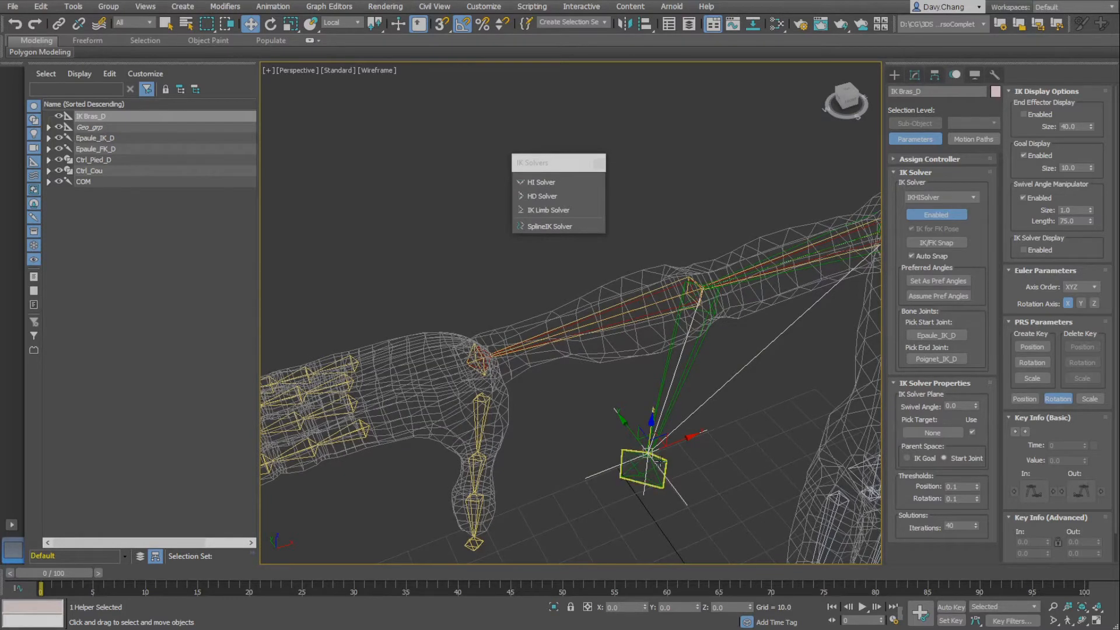
{"action": "key", "text": "alt+a"}
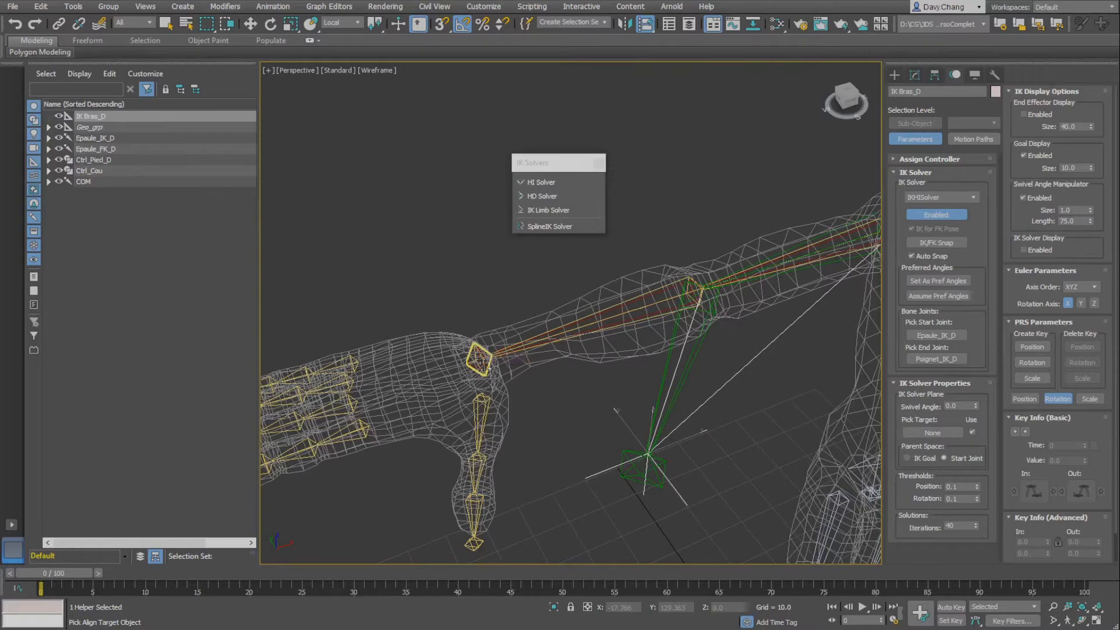
{"action": "left_click", "coordinate": [480, 359]}
Test the elbow bend by moving the IK Bras_D goal toward the shoulder, cancelling each trial move
{"action": "middle_click_drag", "start_coordinate": [553, 415], "coordinate": [592, 418], "text": "alt"}
{"action": "mouse_move", "coordinate": [592, 417]}
{"action": "middle_mouse_down"}
{"action": "mouse_move", "coordinate": [625, 426]}
{"action": "mouse_move", "coordinate": [619, 410]}
{"action": "mouse_move", "coordinate": [557, 410]}
{"action": "mouse_move", "coordinate": [597, 416]}
{"action": "middle_mouse_up"}
{"action": "middle_click_drag", "start_coordinate": [597, 416], "coordinate": [576, 439]}
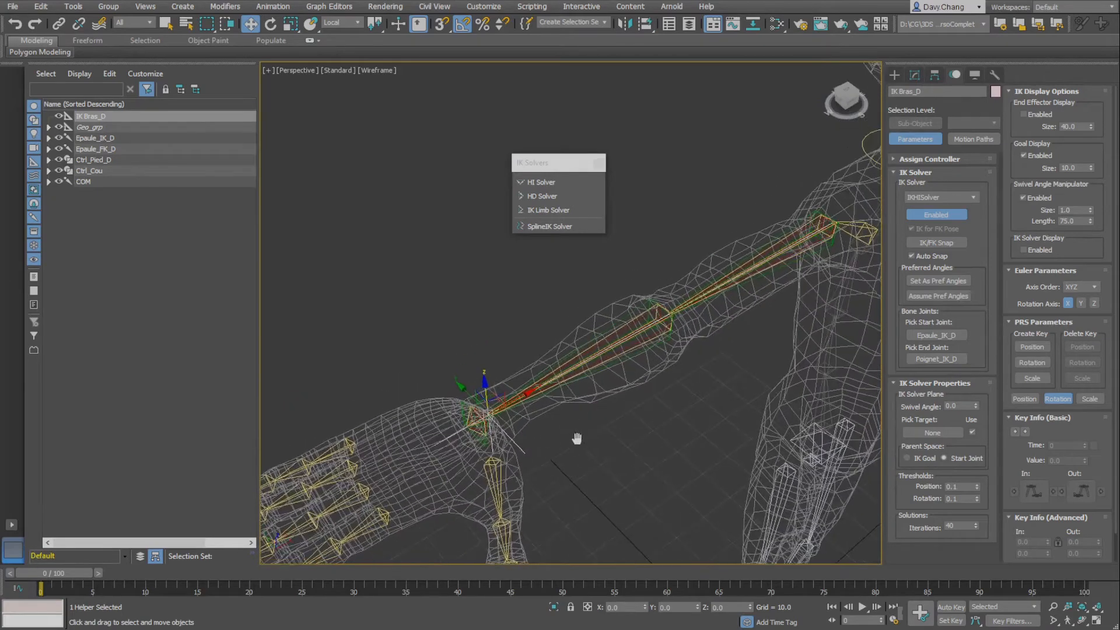
{"action": "mouse_move", "coordinate": [530, 393]}
{"action": "left_mouse_down"}
{"action": "mouse_move", "coordinate": [575, 356]}
{"action": "mouse_move", "coordinate": [654, 327]}
{"action": "mouse_move", "coordinate": [538, 387]}
{"action": "left_mouse_up"}
{"action": "right_click", "coordinate": [538, 386]}
{"action": "middle_click_drag", "start_coordinate": [553, 410], "coordinate": [529, 418], "text": "alt"}
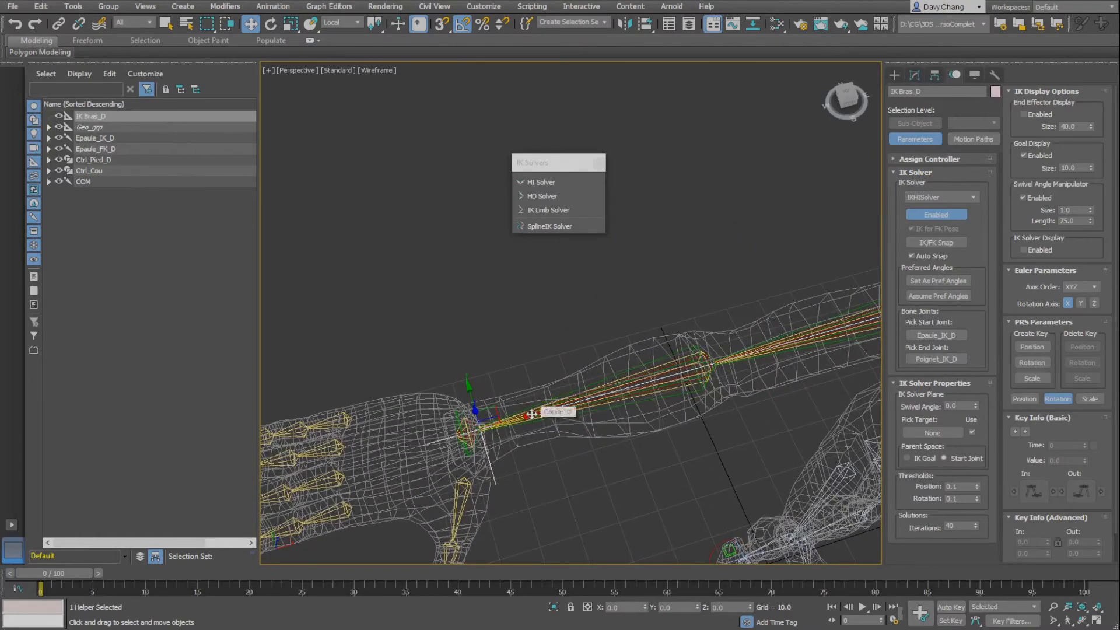
{"action": "left_click_drag", "start_coordinate": [532, 414], "coordinate": [614, 390]}
{"action": "right_click", "coordinate": [613, 390]}
{"action": "middle_click_drag", "start_coordinate": [528, 418], "coordinate": [502, 403], "text": "alt"}
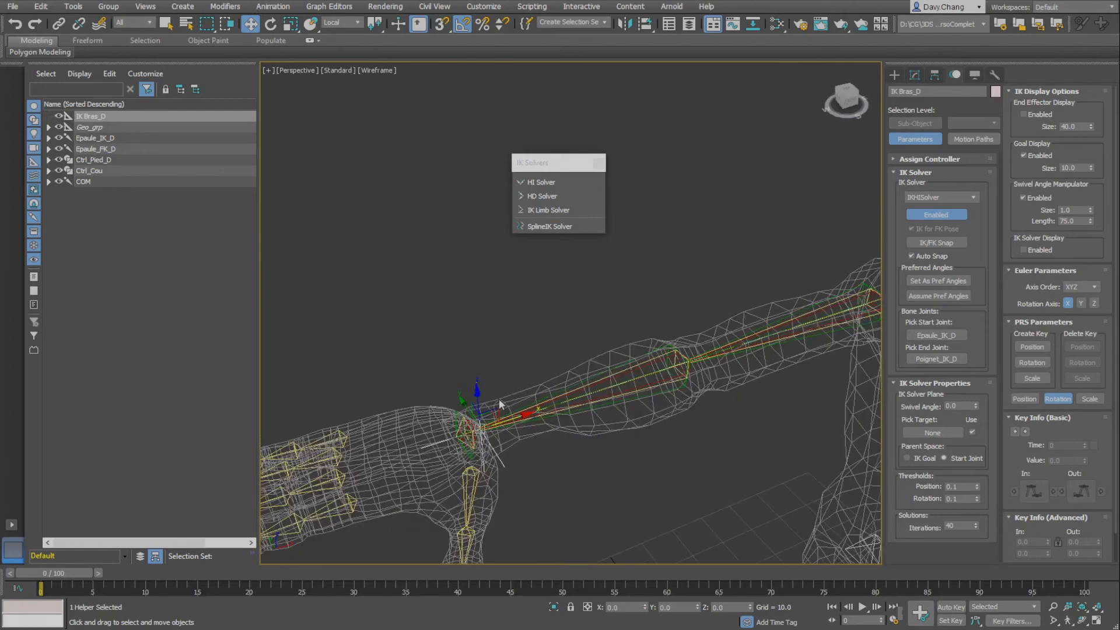
{"action": "mouse_move", "coordinate": [502, 403]}
{"action": "left_mouse_down"}
{"action": "mouse_move", "coordinate": [563, 258]}
{"action": "mouse_move", "coordinate": [654, 265]}
{"action": "mouse_move", "coordinate": [785, 455]}
{"action": "mouse_move", "coordinate": [548, 407]}
{"action": "mouse_move", "coordinate": [513, 415]}
{"action": "left_mouse_up"}
{"action": "right_click", "coordinate": [513, 415]}
{"action": "middle_click_drag", "start_coordinate": [512, 415], "coordinate": [526, 382], "text": "alt"}
{"action": "mouse_move", "coordinate": [525, 382]}
{"action": "middle_mouse_down"}
{"action": "mouse_move", "coordinate": [575, 492]}
{"action": "mouse_move", "coordinate": [610, 500]}
{"action": "mouse_move", "coordinate": [532, 383]}
{"action": "mouse_move", "coordinate": [525, 391]}
{"action": "middle_mouse_up"}
{"action": "middle_click_drag", "start_coordinate": [570, 423], "coordinate": [496, 374], "text": "alt"}
{"action": "middle_click_drag", "start_coordinate": [496, 374], "coordinate": [640, 436], "text": "alt"}
{"action": "middle_click_drag", "start_coordinate": [579, 414], "coordinate": [599, 392], "text": "alt"}
{"action": "middle_click_drag", "start_coordinate": [562, 446], "coordinate": [555, 438], "text": "alt"}
{"action": "middle_click_drag", "start_coordinate": [613, 416], "coordinate": [528, 444], "text": "alt"}
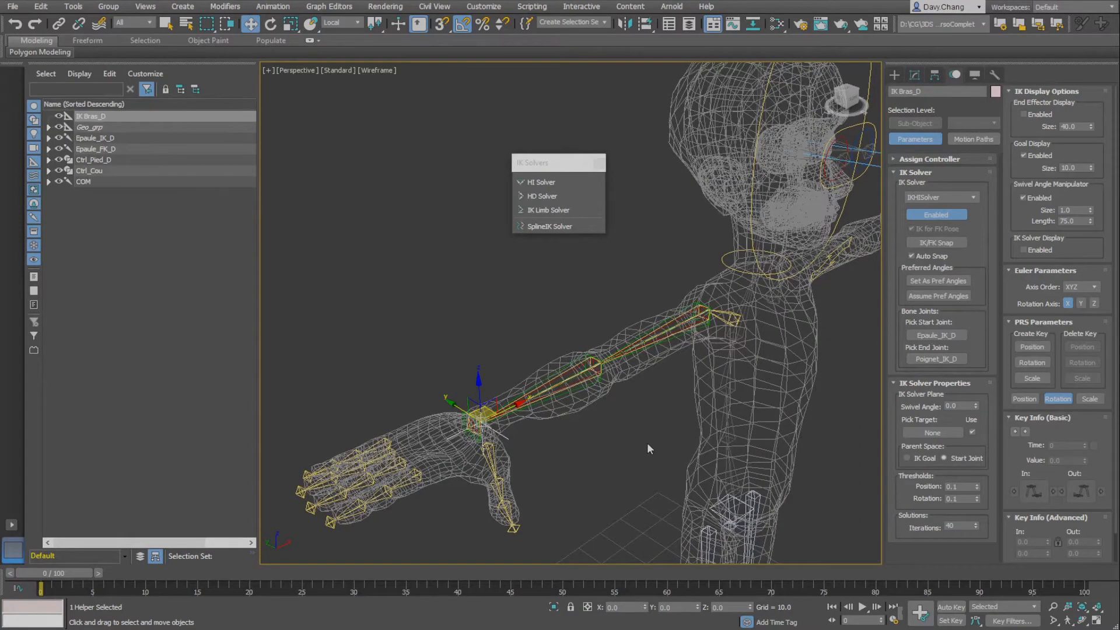
Frame the whole character and move the floating IK Solvers palette clear of the right arm
{"action": "middle_click_drag", "start_coordinate": [647, 447], "coordinate": [588, 363], "text": "alt"}
{"action": "scroll", "coordinate": [579, 426], "scroll_direction": "down", "scroll_amount": 2}
{"action": "scroll", "coordinate": [591, 455], "scroll_direction": "down", "scroll_amount": 3}
{"action": "middle_click_drag", "start_coordinate": [591, 464], "coordinate": [588, 365]}
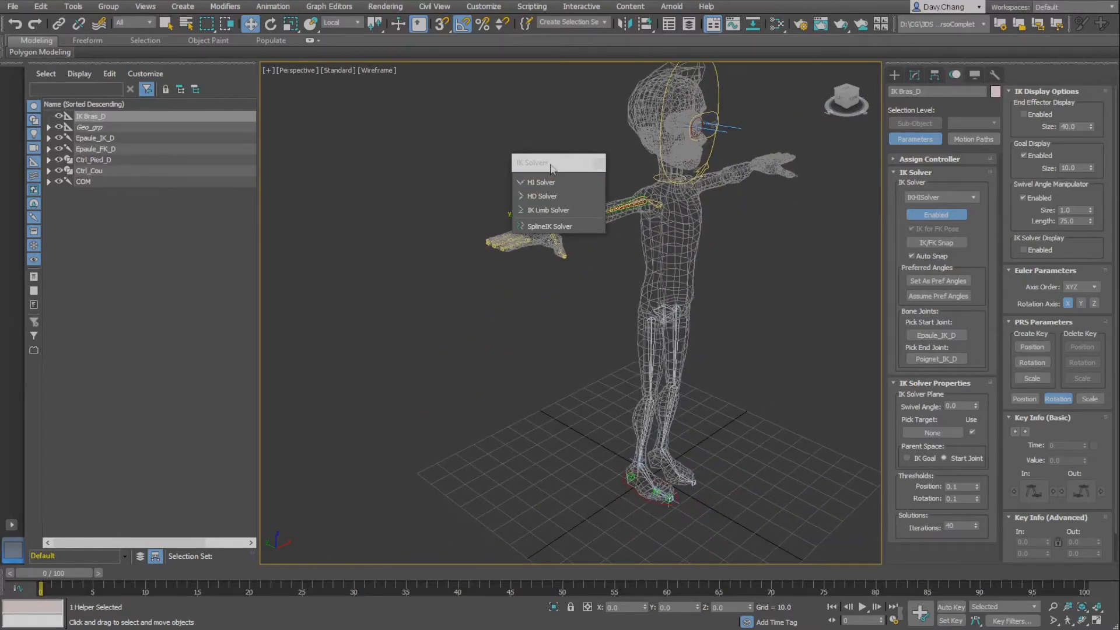
{"action": "left_click_drag", "start_coordinate": [553, 165], "coordinate": [310, 105]}
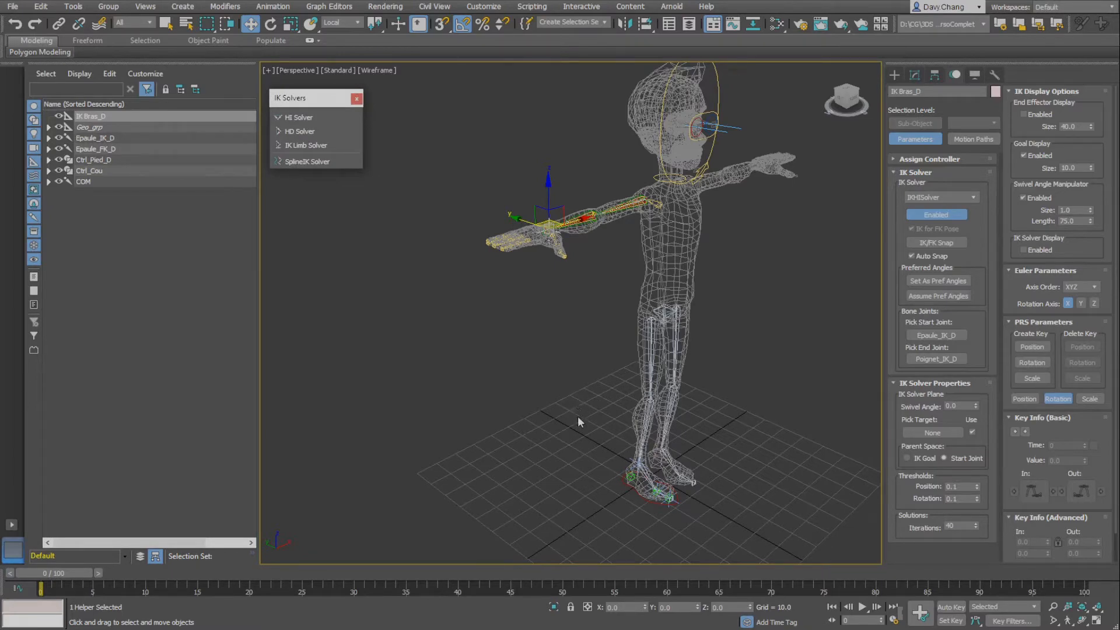
Create a Box primitive about 4.9 by 5 by 5.1 units on the ground beside the right foot
{"action": "left_click", "coordinate": [897, 74]}
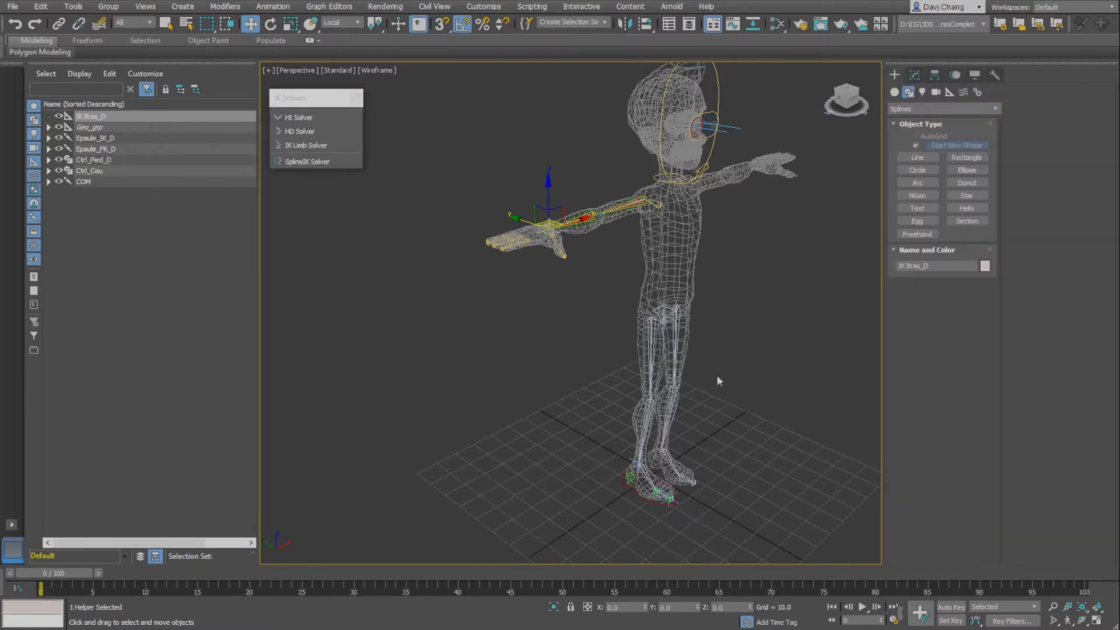
{"action": "scroll", "coordinate": [632, 441], "scroll_direction": "up", "scroll_amount": 5}
{"action": "middle_click_drag", "start_coordinate": [629, 437], "coordinate": [606, 357]}
{"action": "scroll", "coordinate": [599, 360], "scroll_direction": "up", "scroll_amount": 5}
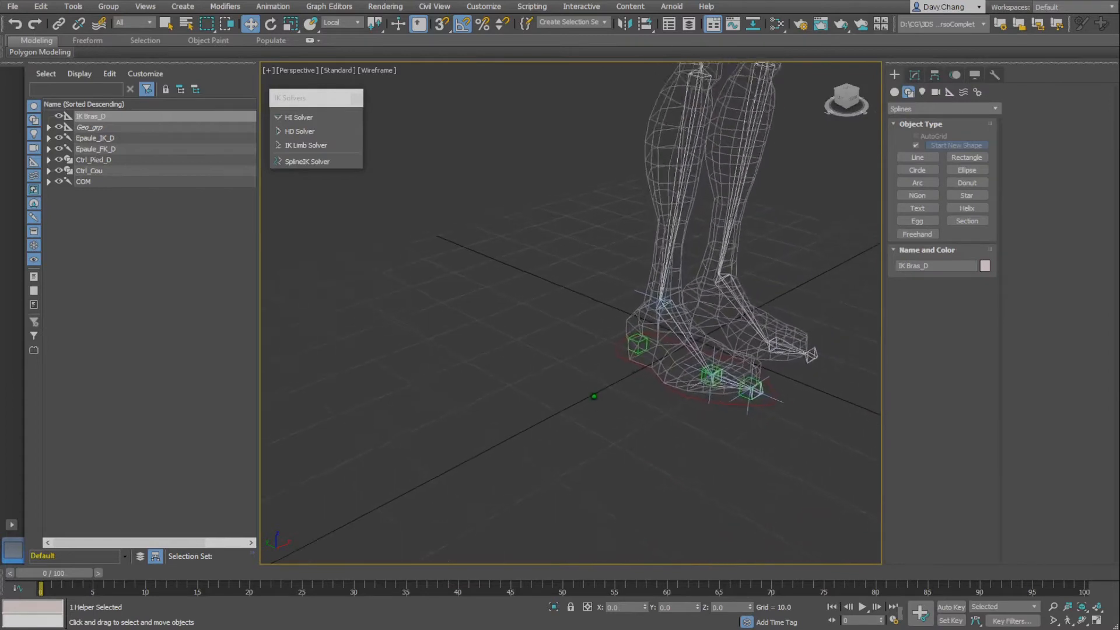
{"action": "left_click", "coordinate": [895, 92]}
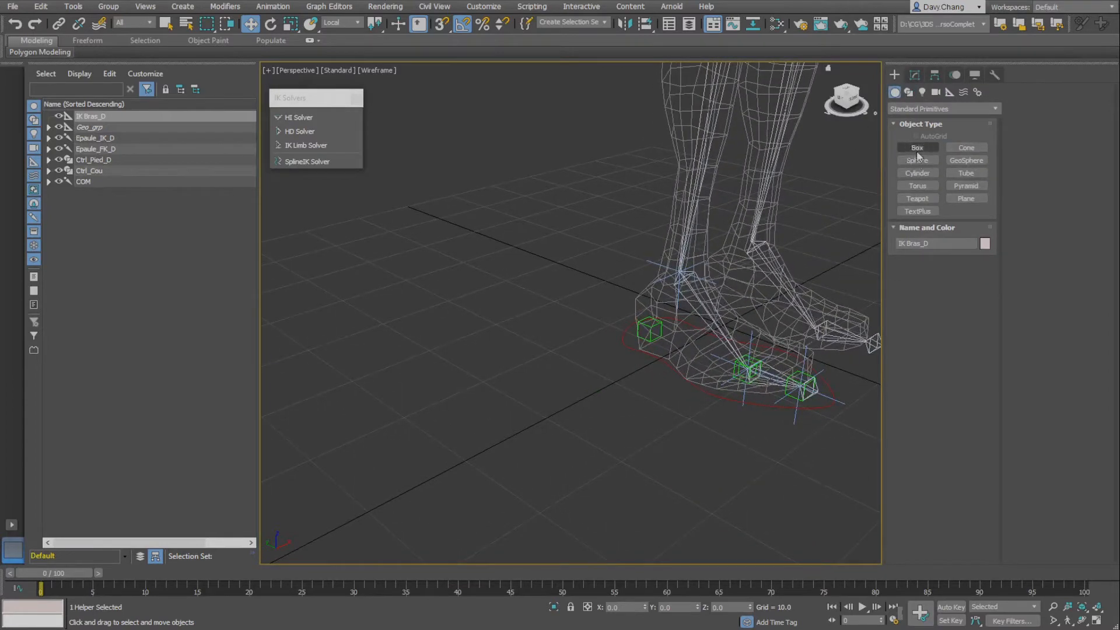
{"action": "left_click", "coordinate": [917, 148]}
{"action": "left_click_drag", "start_coordinate": [552, 420], "coordinate": [550, 463]}
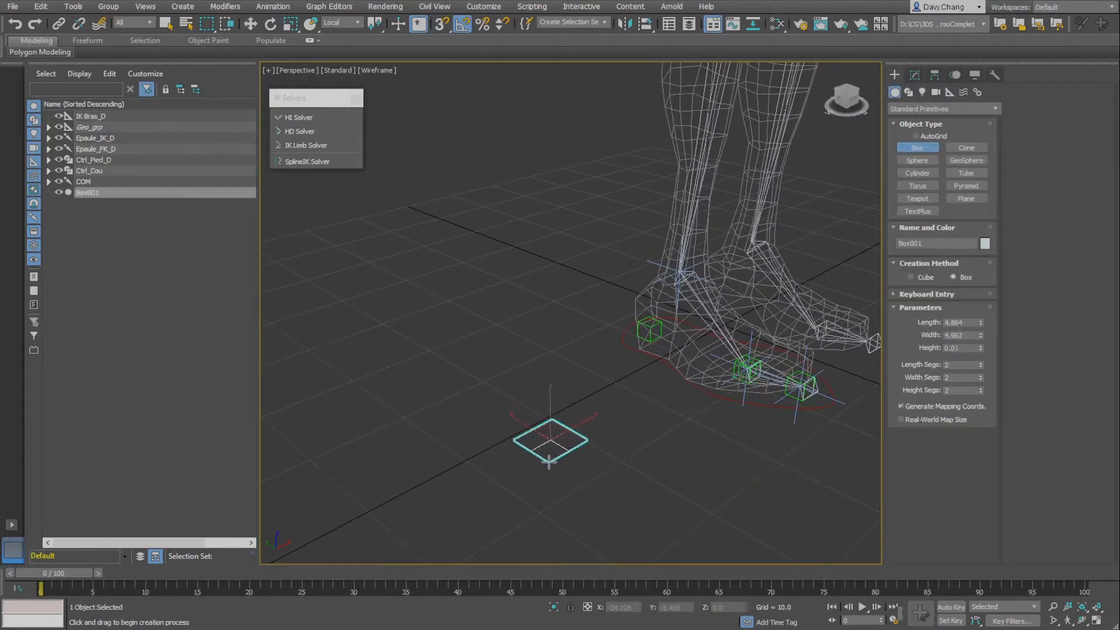
{"action": "left_click", "coordinate": [547, 413]}
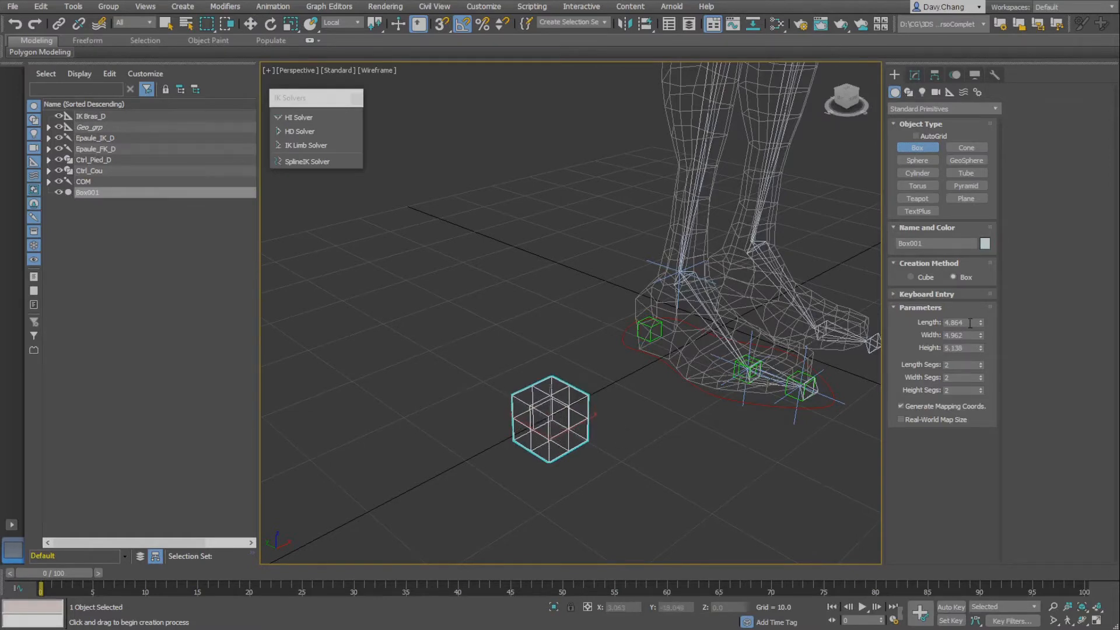
Set the new box's length, width and height to 10 each
{"action": "type", "text": "10"}
{"action": "key", "text": "Tab"}
{"action": "type", "text": "10"}
{"action": "key", "text": "Tab"}
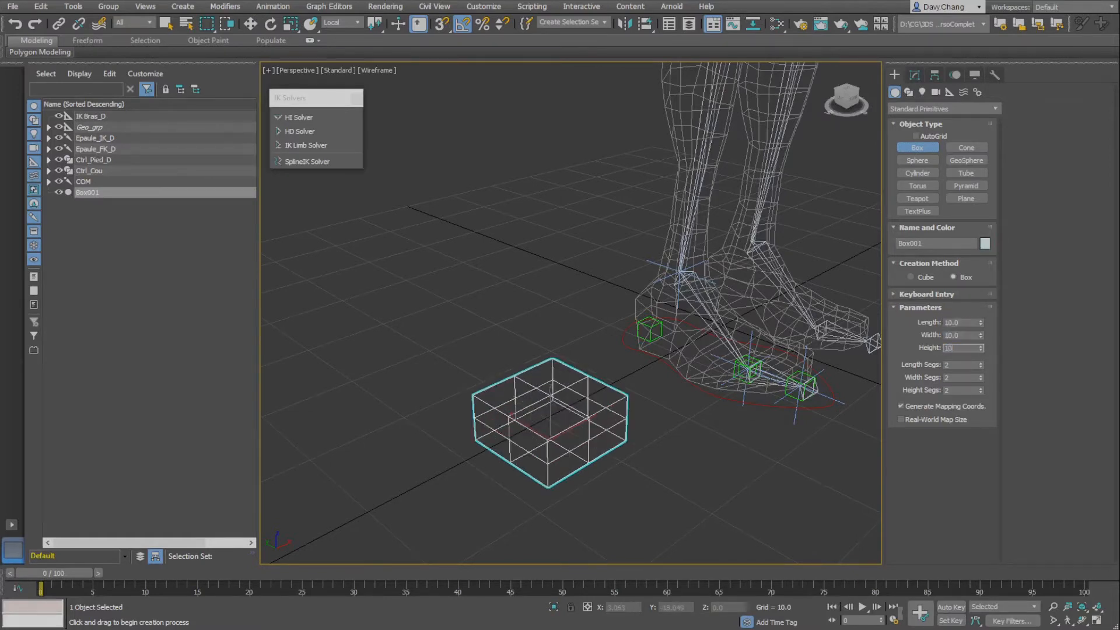
{"action": "type", "text": "10"}
{"action": "key", "text": "Tab"}
{"action": "key", "text": "Tab"}
{"action": "key", "text": "Tab"}
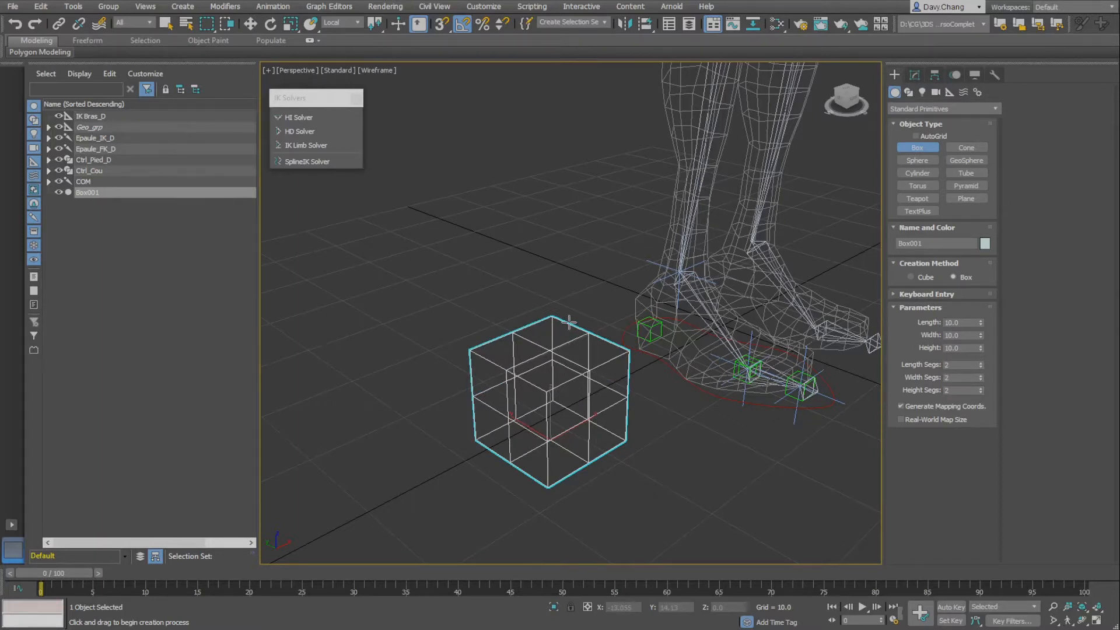
Display the Perspective view shaded with edged faces and frame the box
{"action": "key", "text": "F3"}
{"action": "mouse_move", "coordinate": [573, 392]}
{"action": "middle_mouse_down", "text": "alt"}
{"action": "mouse_move", "coordinate": [566, 377]}
{"action": "mouse_move", "coordinate": [597, 272]}
{"action": "mouse_move", "coordinate": [603, 333]}
{"action": "mouse_move", "coordinate": [590, 328]}
{"action": "middle_mouse_up", "text": "alt"}
{"action": "scroll", "coordinate": [565, 374], "scroll_direction": "up", "scroll_amount": 3}
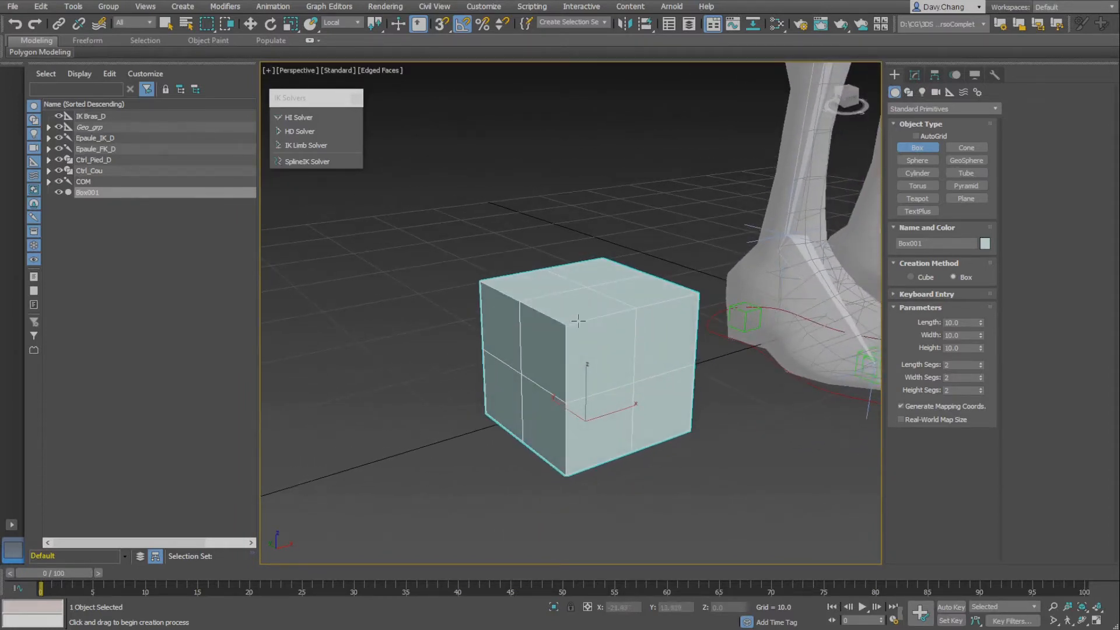
Add an Edit Poly modifier to the box
{"action": "left_click", "coordinate": [916, 75]}
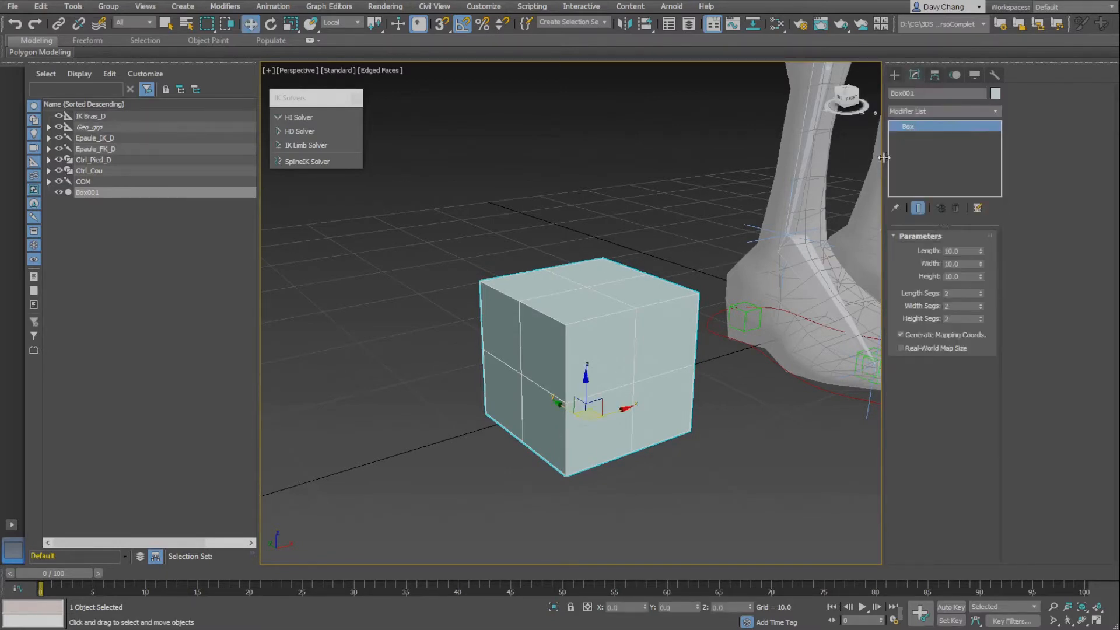
{"action": "left_click", "coordinate": [926, 112]}
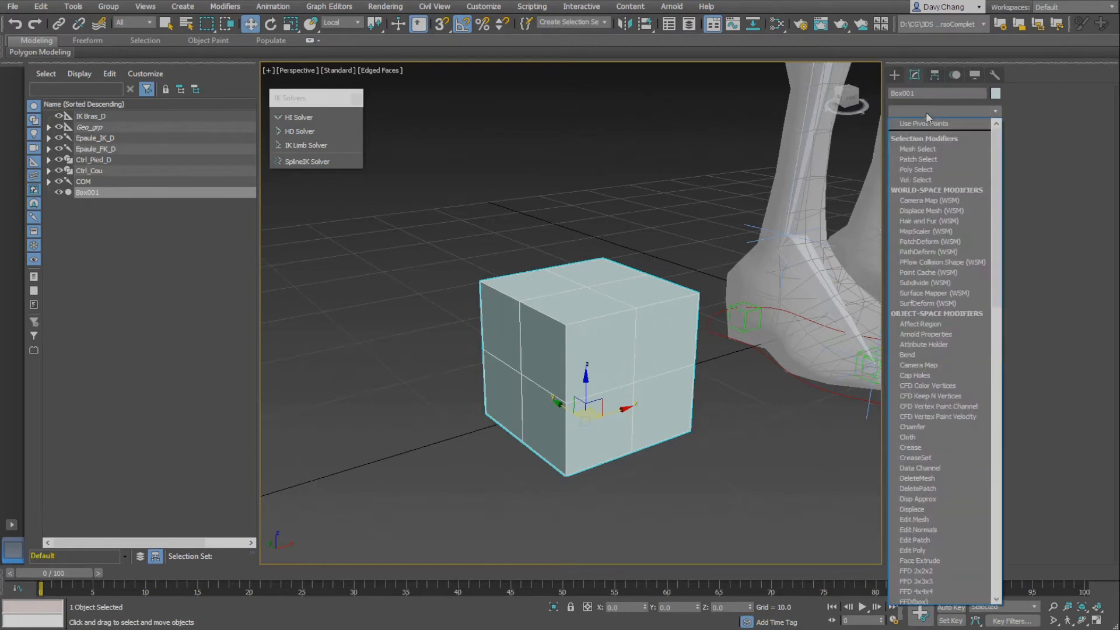
{"action": "key", "text": "e"}
{"action": "key", "text": "e"}
{"action": "key", "text": "e"}
{"action": "key", "text": "e"}
{"action": "key", "text": "Return"}
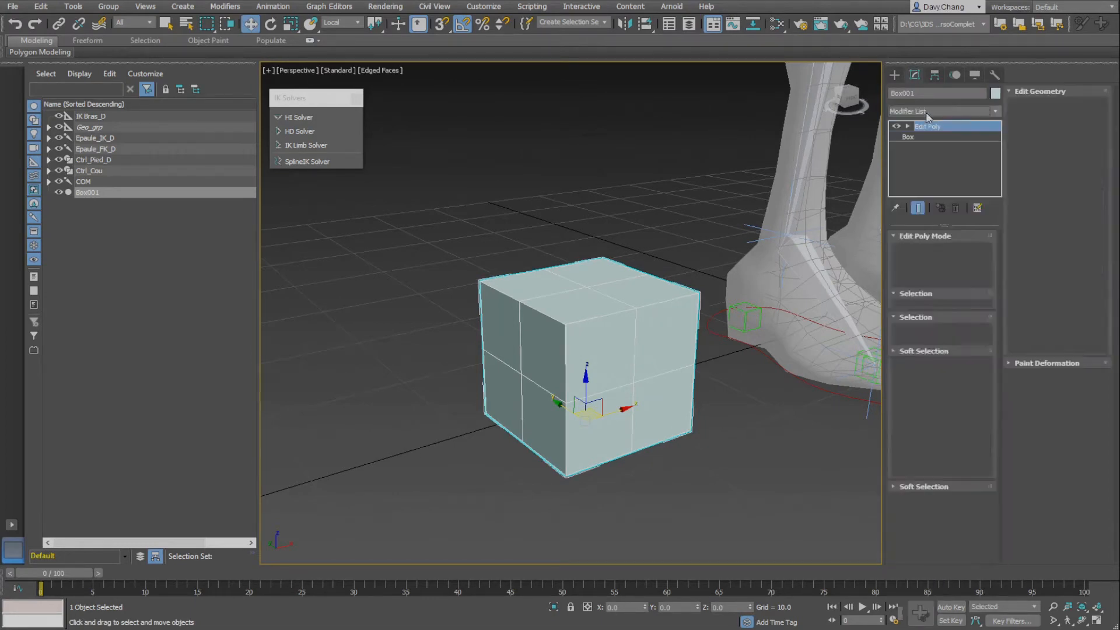
Select all vertices of the box's upper and lower faces at vertex level, leaving the middle row unselected
{"action": "left_click", "coordinate": [909, 332]}
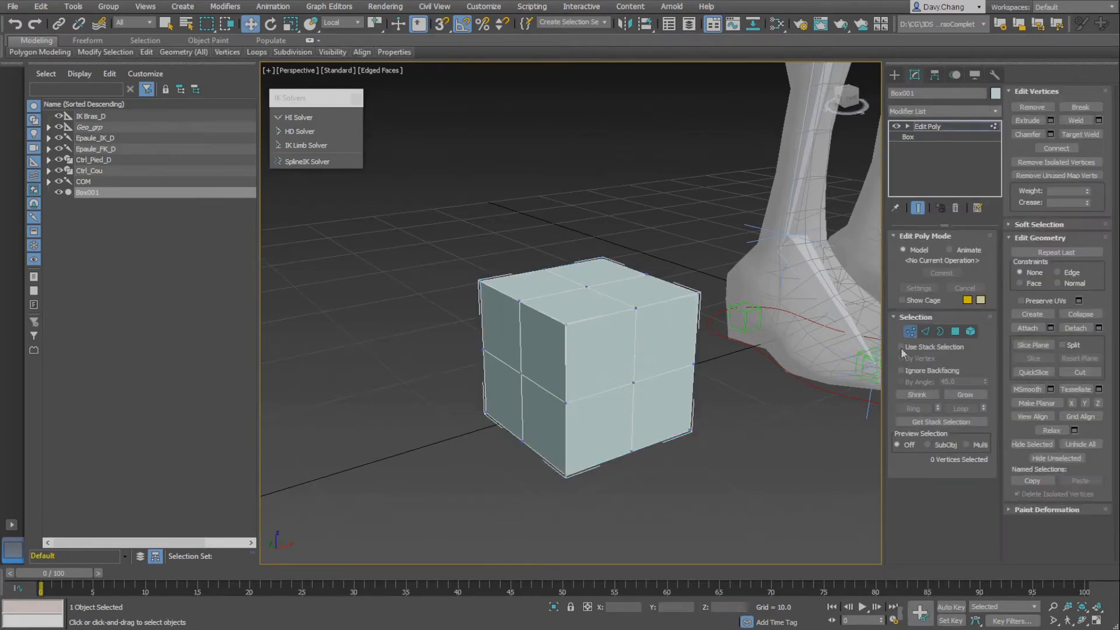
{"action": "middle_click_drag", "start_coordinate": [700, 328], "coordinate": [696, 313], "text": "alt"}
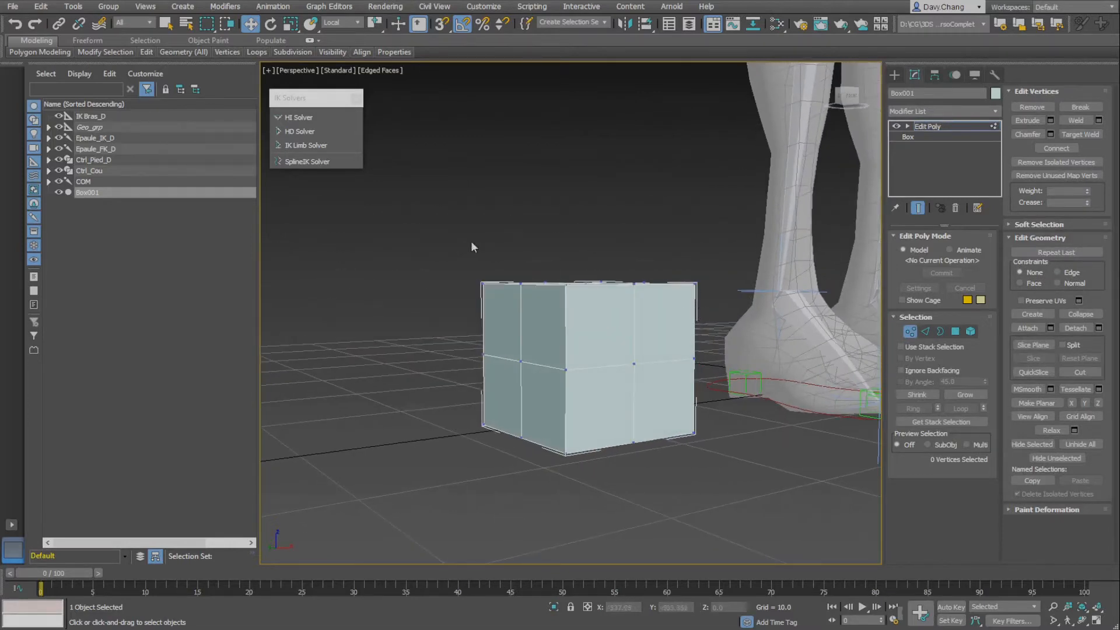
{"action": "left_click_drag", "start_coordinate": [704, 307], "coordinate": [703, 307]}
{"action": "middle_click_drag", "start_coordinate": [667, 393], "coordinate": [621, 333]}
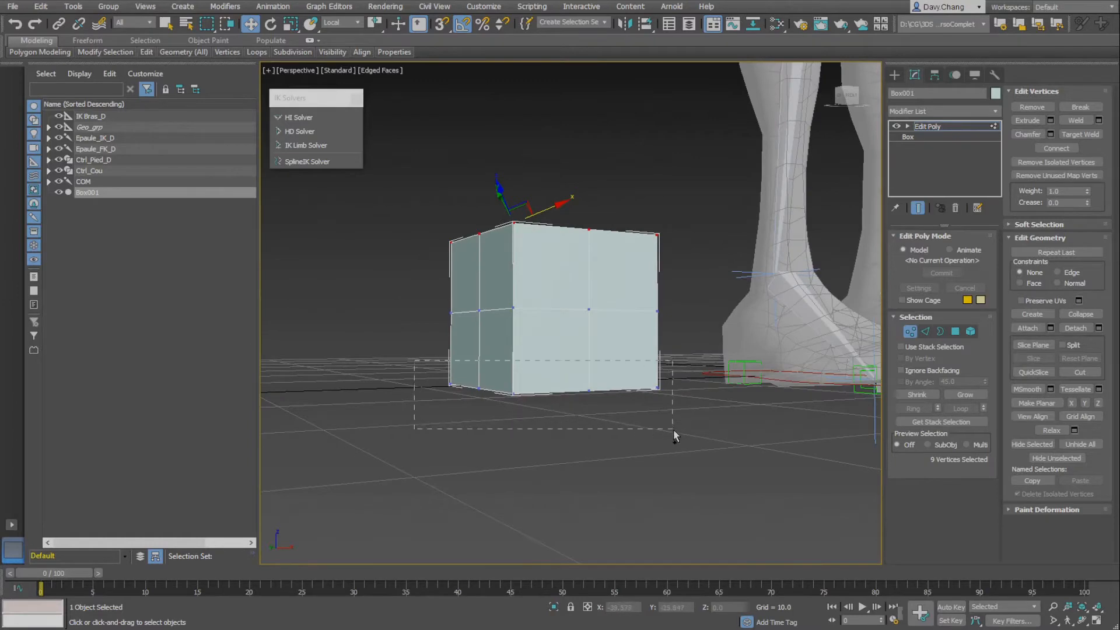
{"action": "left_click_drag", "start_coordinate": [673, 430], "coordinate": [673, 430], "text": "ctrl"}
{"action": "middle_click_drag", "start_coordinate": [645, 374], "coordinate": [668, 405], "text": "alt"}
Weld the selected vertices with a threshold of 6.962 so each face collapses to a point, and return to whole-object level
{"action": "left_click", "coordinate": [1100, 121]}
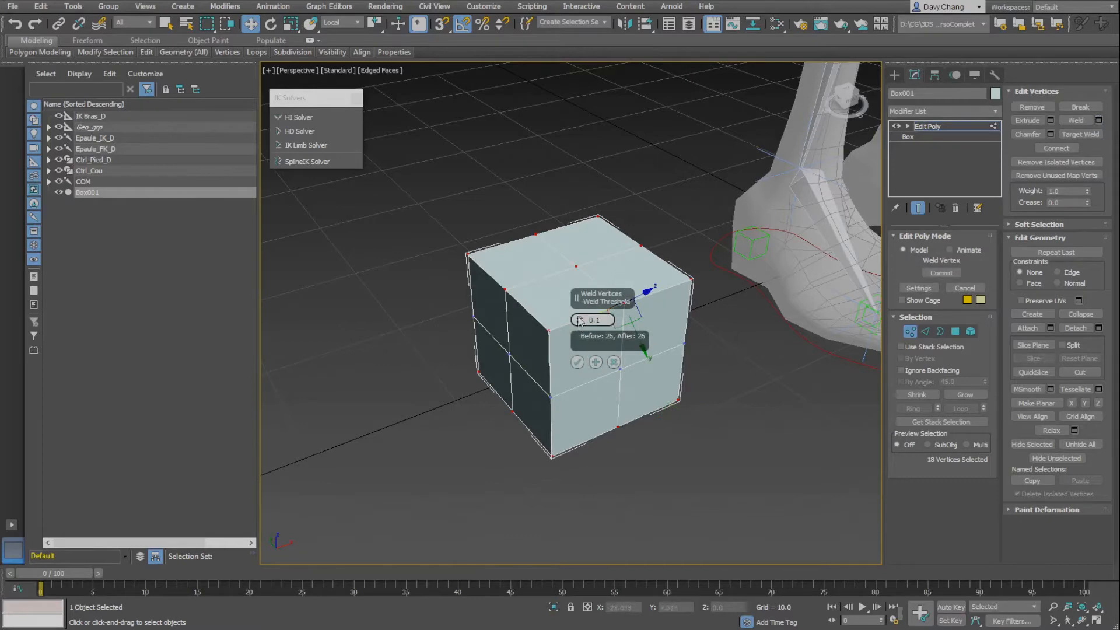
{"action": "left_click_drag", "start_coordinate": [577, 302], "coordinate": [576, 291]}
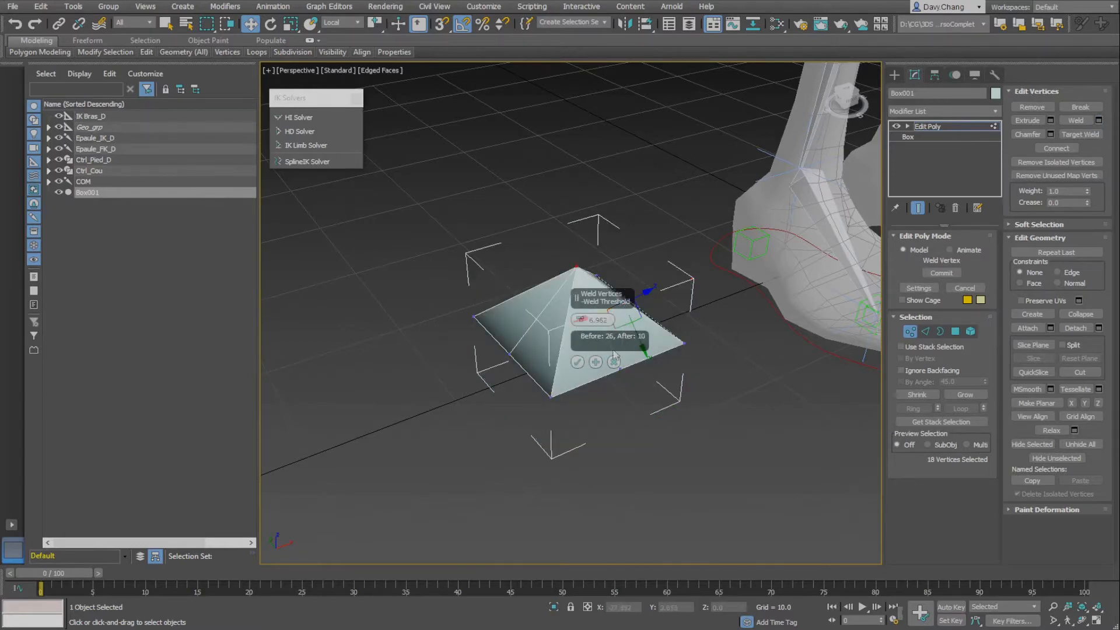
{"action": "middle_click_drag", "start_coordinate": [650, 379], "coordinate": [572, 320], "text": "alt"}
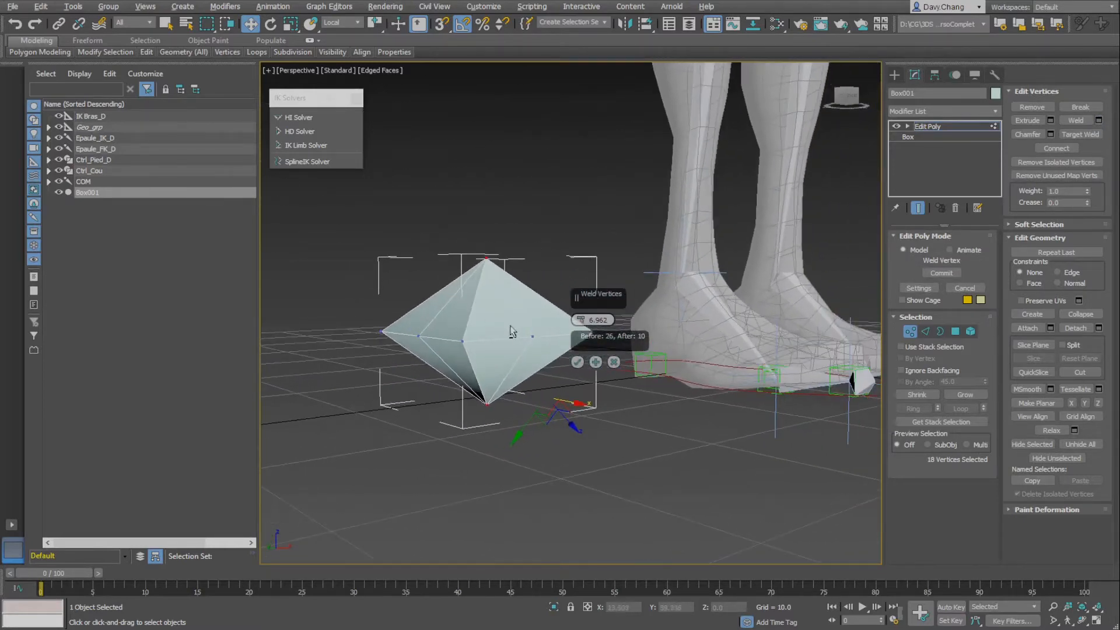
{"action": "left_click_drag", "start_coordinate": [575, 289], "coordinate": [615, 208]}
{"action": "middle_click_drag", "start_coordinate": [511, 317], "coordinate": [523, 333], "text": "alt"}
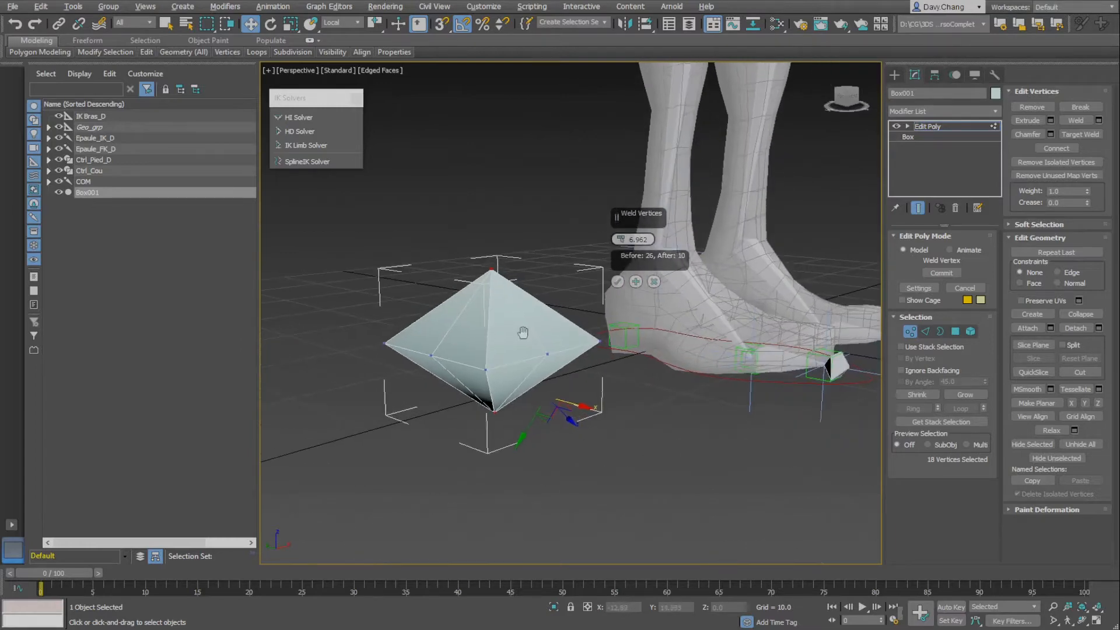
{"action": "middle_click_drag", "start_coordinate": [509, 281], "coordinate": [493, 248], "text": "alt"}
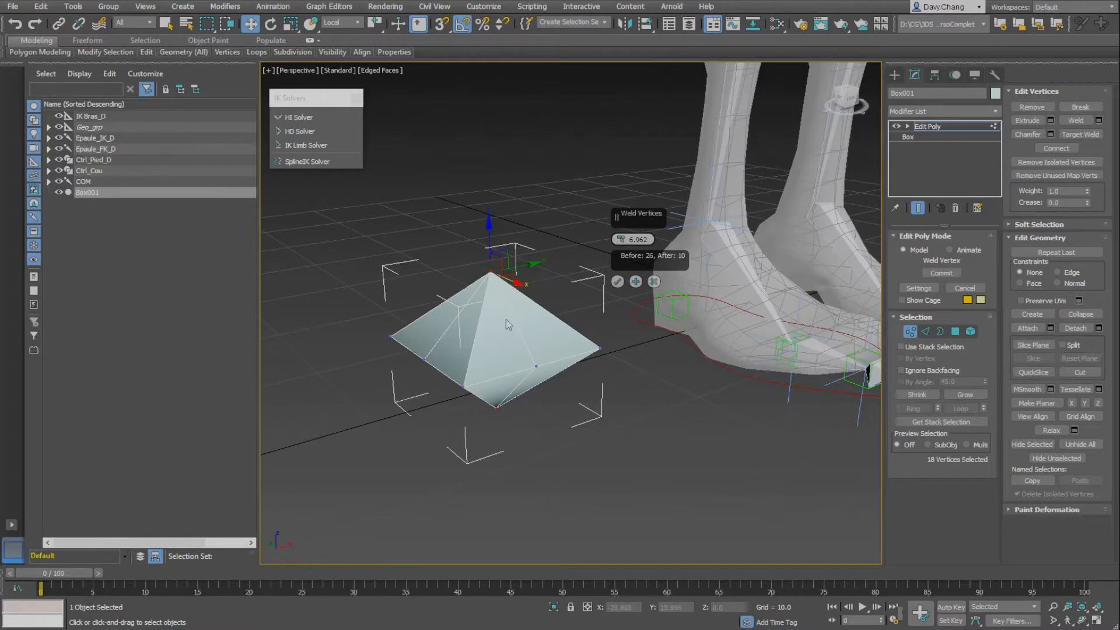
{"action": "middle_click_drag", "start_coordinate": [507, 319], "coordinate": [547, 318], "text": "alt"}
{"action": "left_click", "coordinate": [911, 331]}
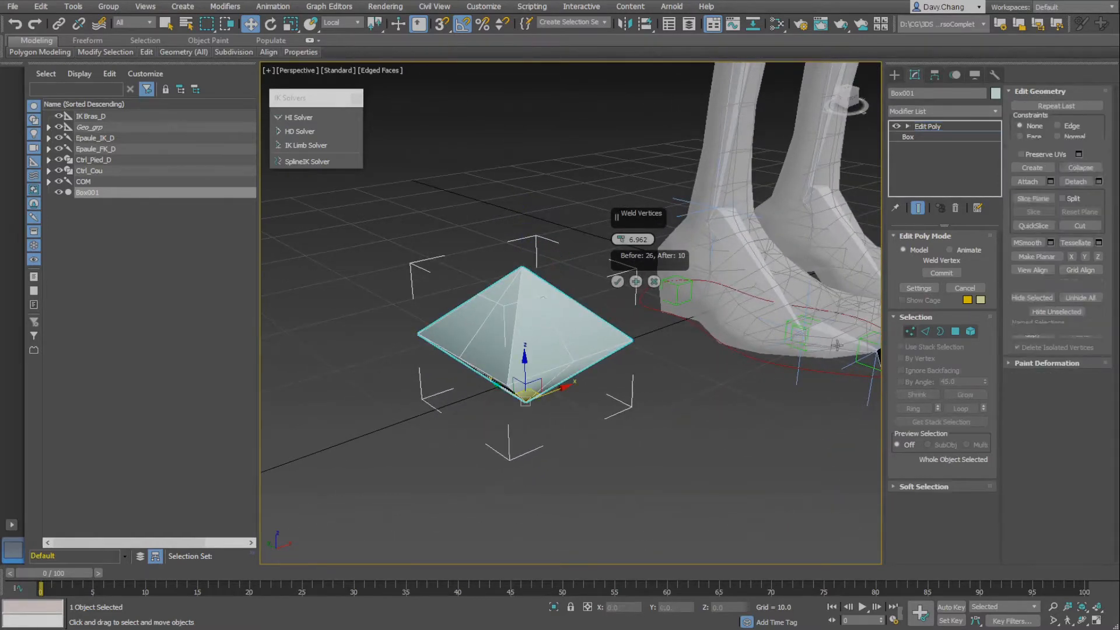
{"action": "left_click", "coordinate": [617, 283]}
{"action": "middle_click_drag", "start_coordinate": [548, 315], "coordinate": [566, 301], "text": "alt"}
{"action": "left_click", "coordinate": [613, 208]}
{"action": "left_click", "coordinate": [642, 302]}
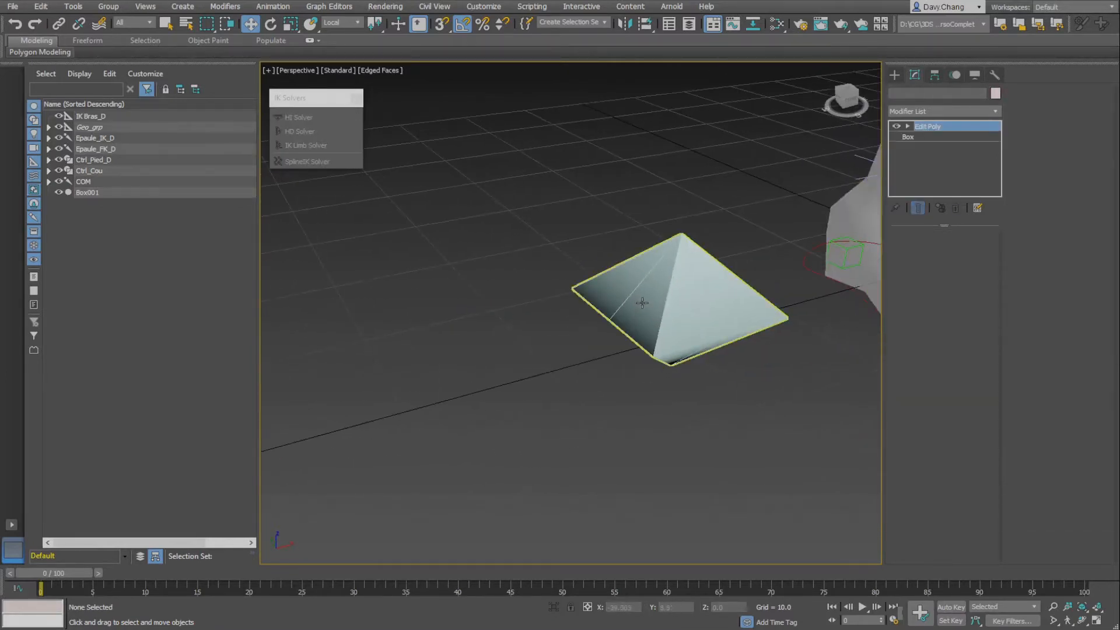
{"action": "middle_click_drag", "start_coordinate": [700, 306], "coordinate": [623, 330], "text": "alt"}
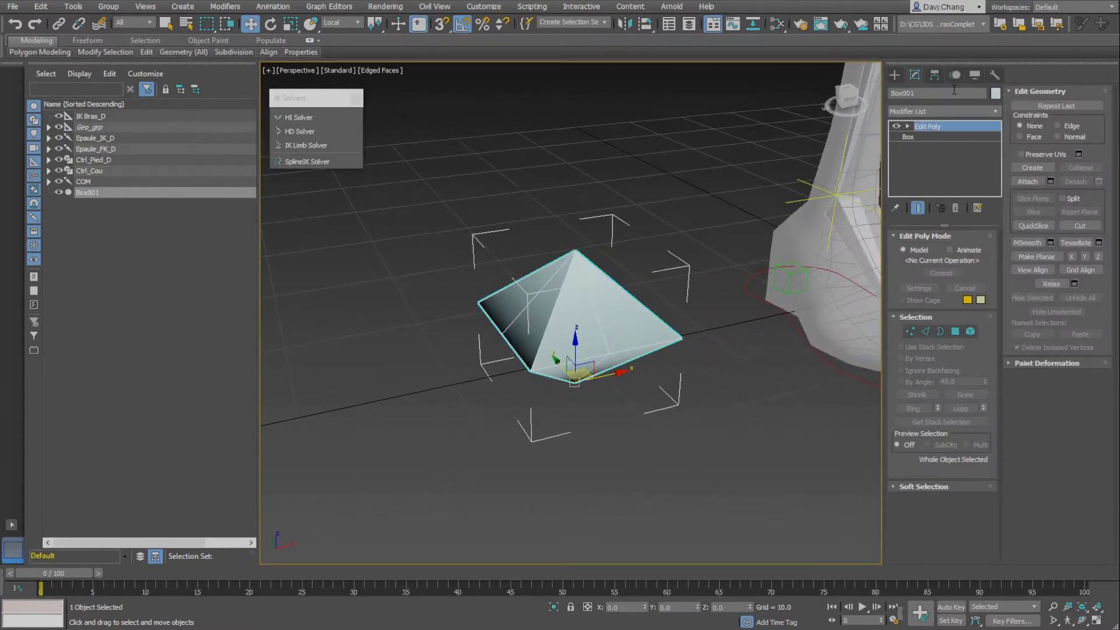
Start a Line spline with Corner as both the initial type and the drag type
{"action": "left_click", "coordinate": [894, 75]}
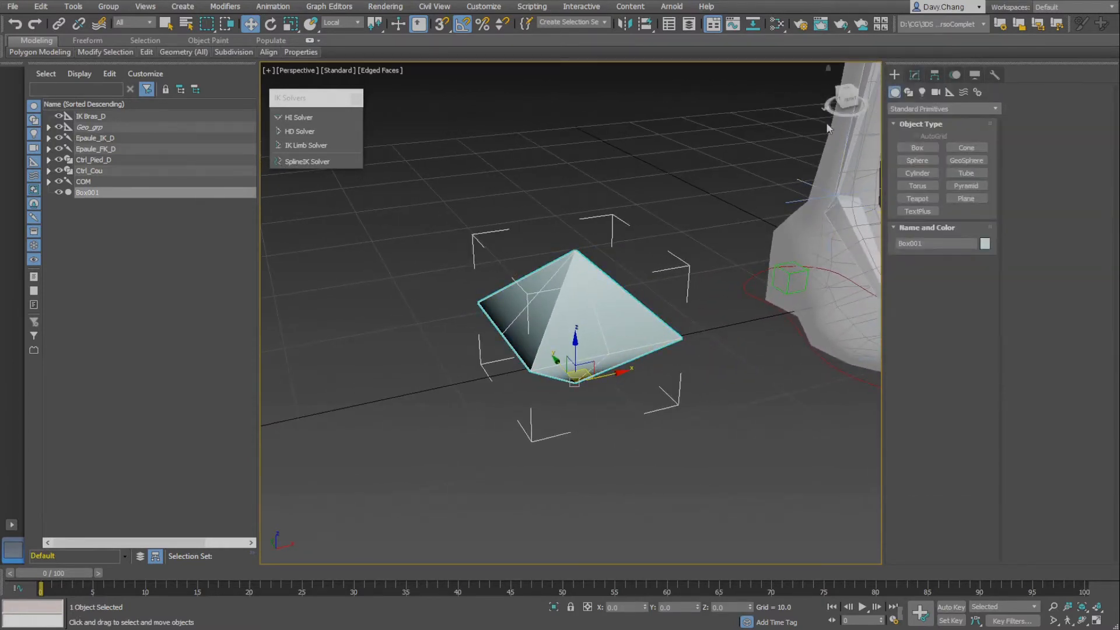
{"action": "left_click", "coordinate": [908, 92]}
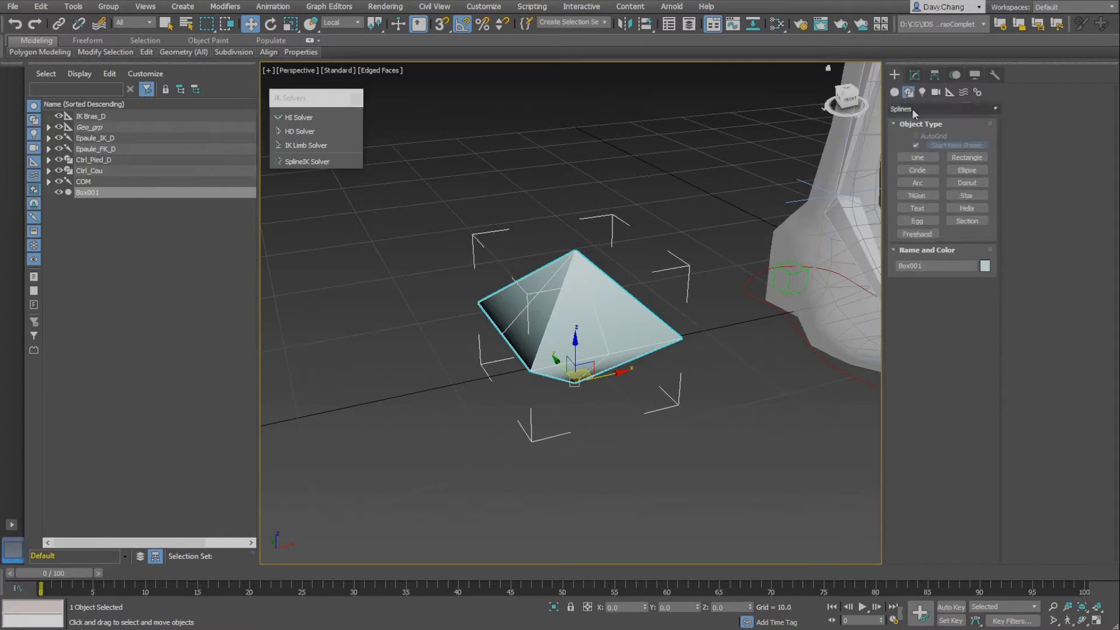
{"action": "left_click", "coordinate": [919, 160]}
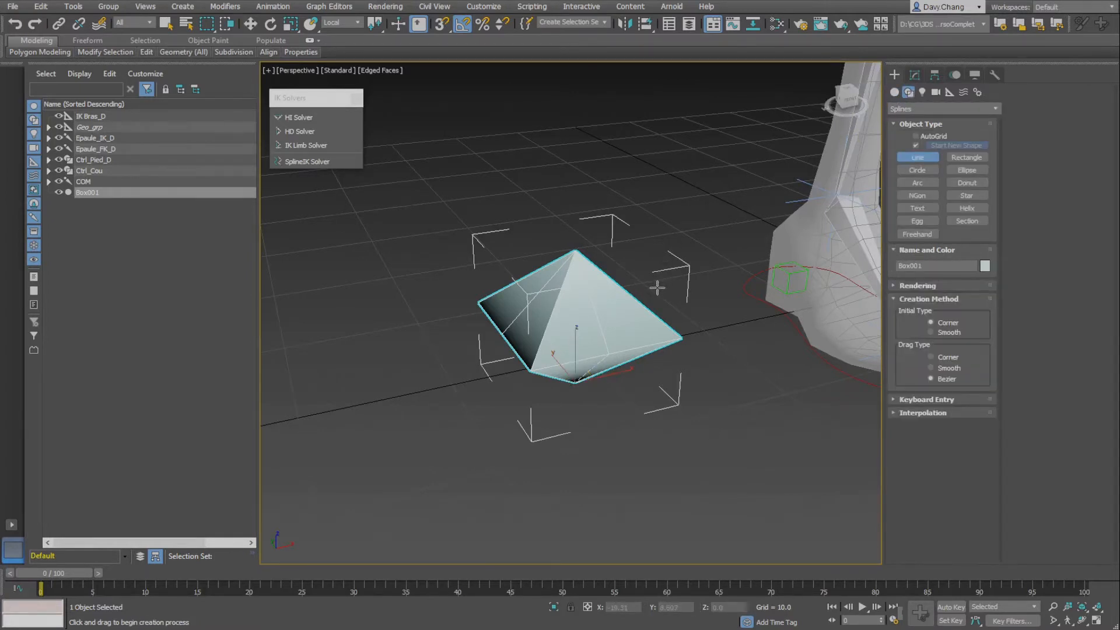
{"action": "scroll", "coordinate": [662, 297], "scroll_direction": "down", "scroll_amount": 2}
{"action": "middle_click_drag", "start_coordinate": [661, 304], "coordinate": [634, 310]}
{"action": "scroll", "coordinate": [641, 307], "scroll_direction": "up", "scroll_amount": 2}
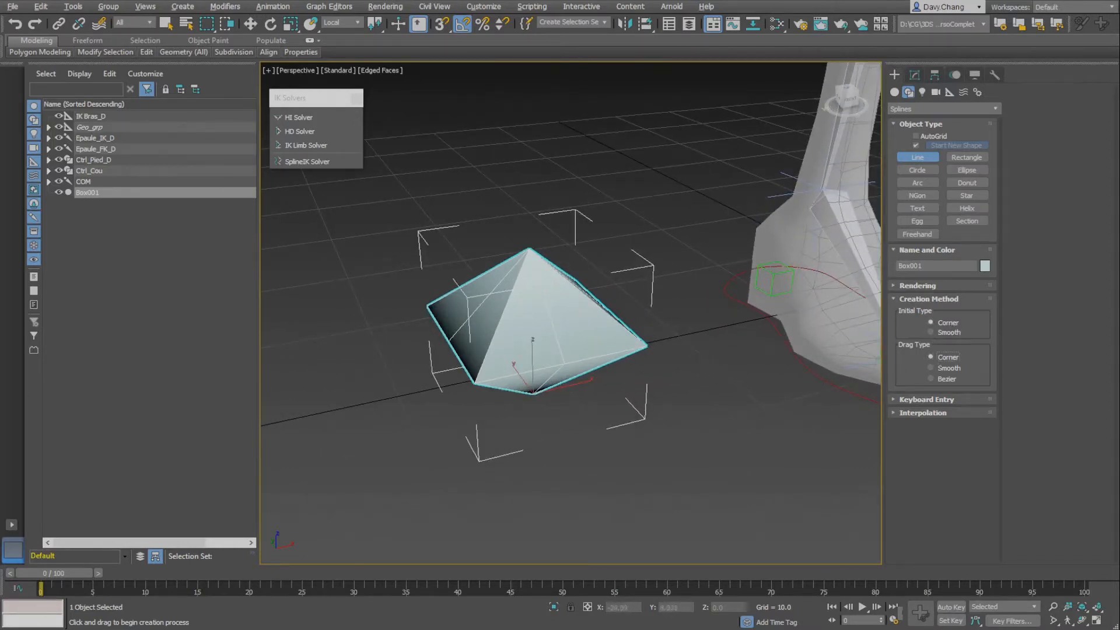
{"action": "scroll", "coordinate": [593, 316], "scroll_direction": "down", "scroll_amount": 2}
{"action": "middle_click_drag", "start_coordinate": [591, 316], "coordinate": [599, 317], "text": "alt"}
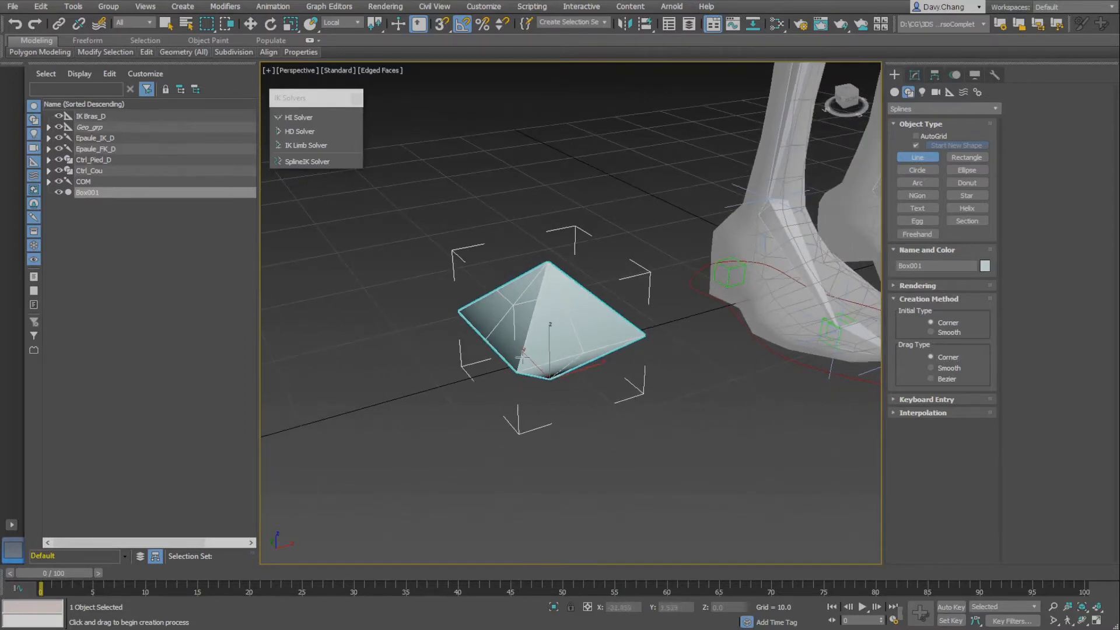
{"action": "middle_click_drag", "start_coordinate": [679, 328], "coordinate": [703, 331], "text": "alt"}
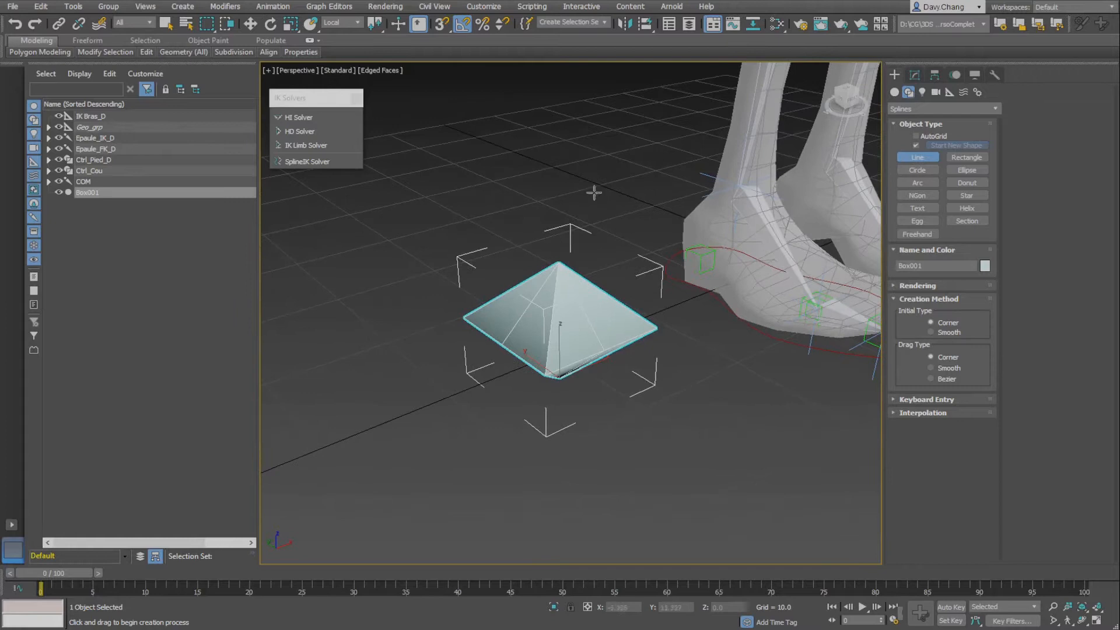
Turn on 3D snapping with Vertex as the only snap type
{"action": "right_click", "coordinate": [441, 29]}
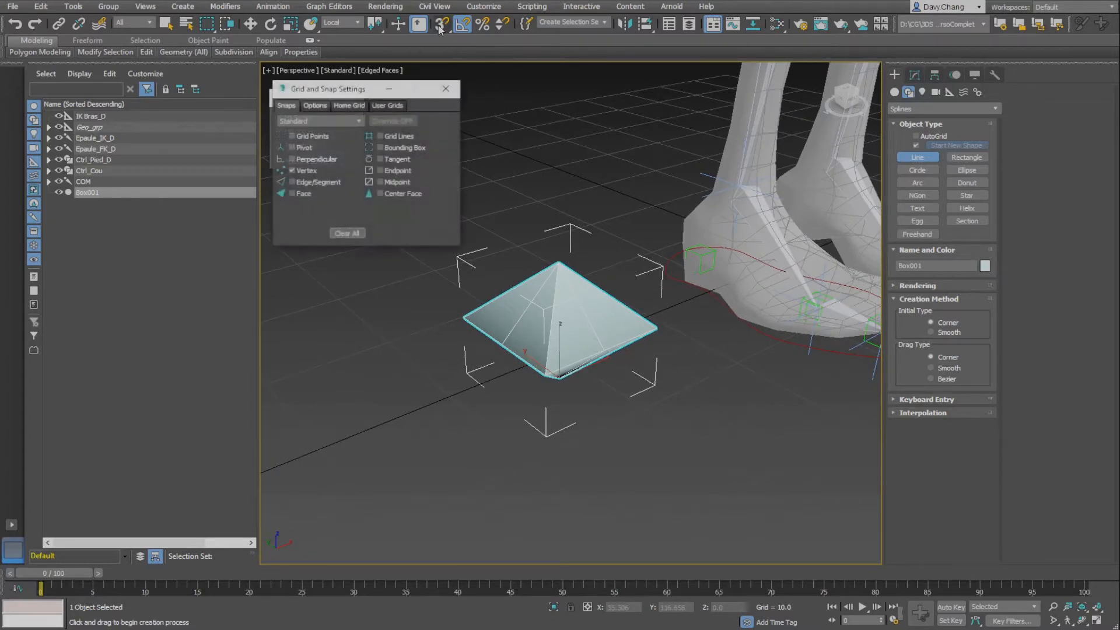
{"action": "left_click_drag", "start_coordinate": [342, 94], "coordinate": [353, 198]}
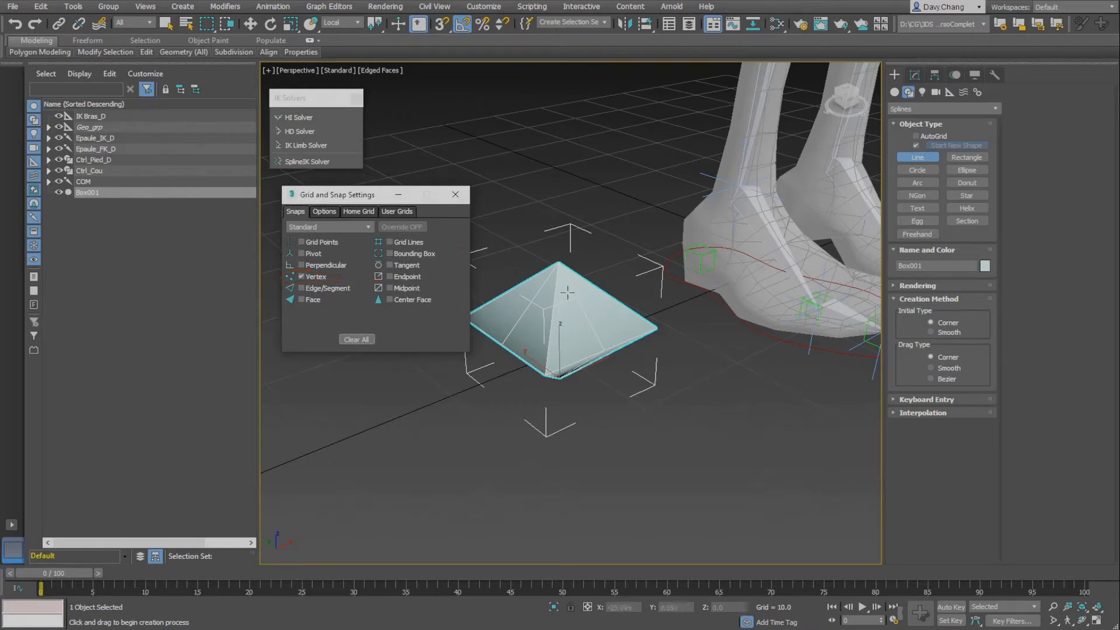
{"action": "key", "text": "s"}
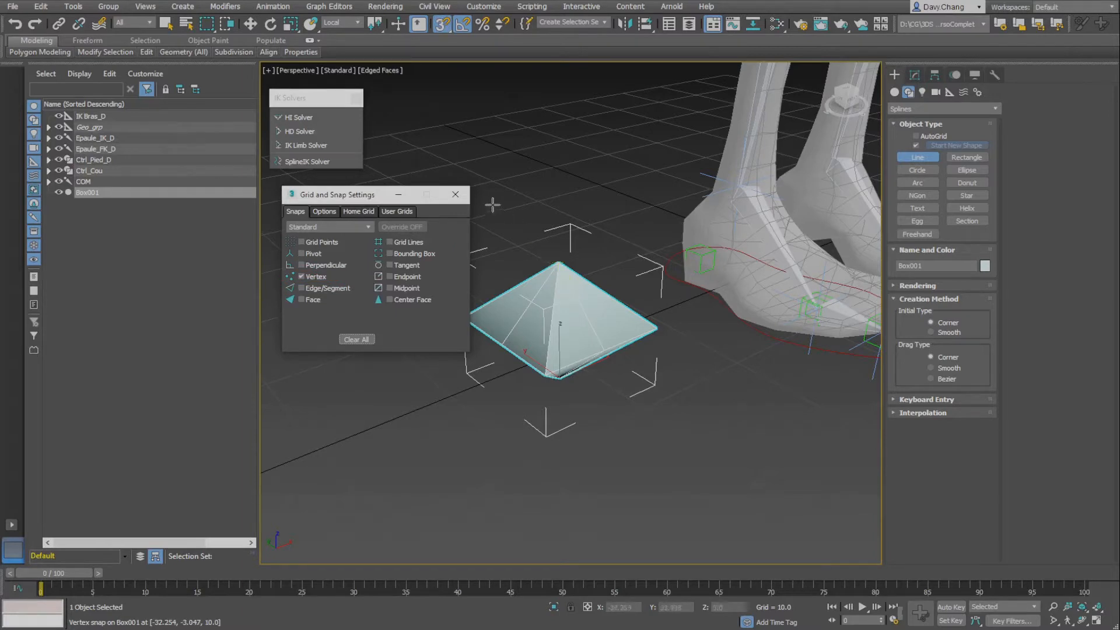
{"action": "left_click", "coordinate": [455, 195]}
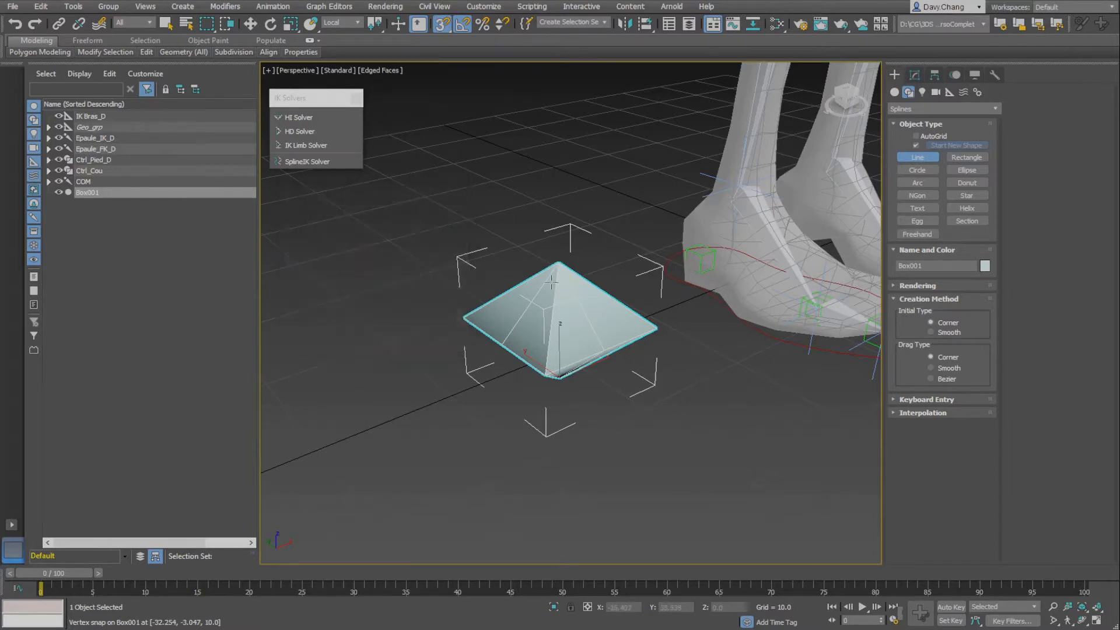
Trace a vertex-snapped line from the octahedron's top point along its edges and back to the top, leaving the spline open
{"action": "left_click", "coordinate": [557, 263]}
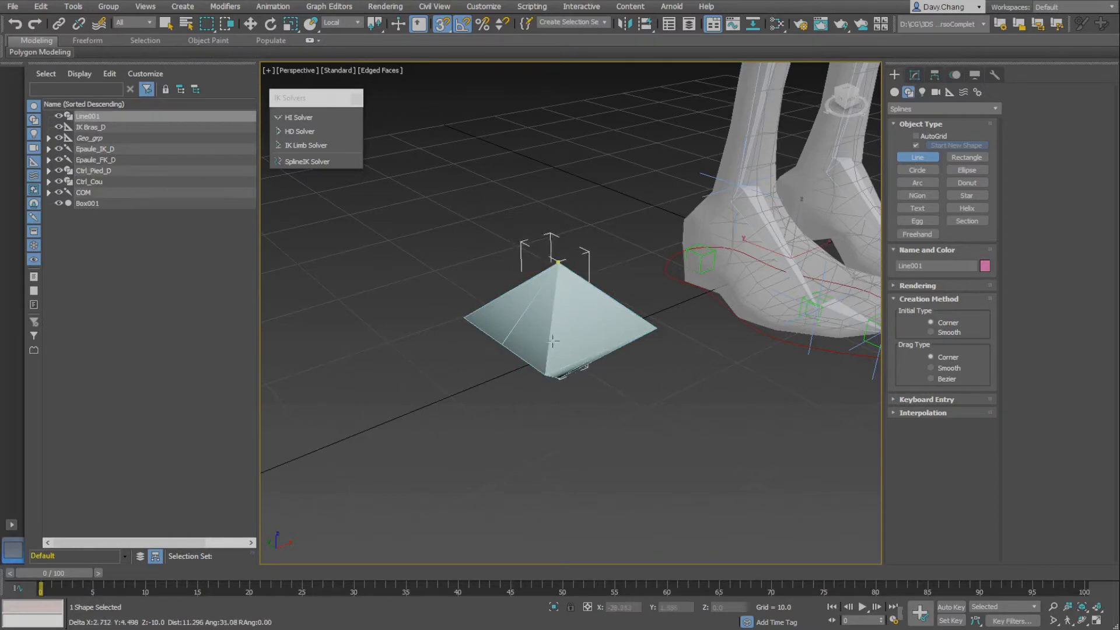
{"action": "middle_click_drag", "start_coordinate": [553, 378], "coordinate": [622, 350], "text": "alt"}
{"action": "scroll", "coordinate": [569, 362], "scroll_direction": "up", "scroll_amount": 4}
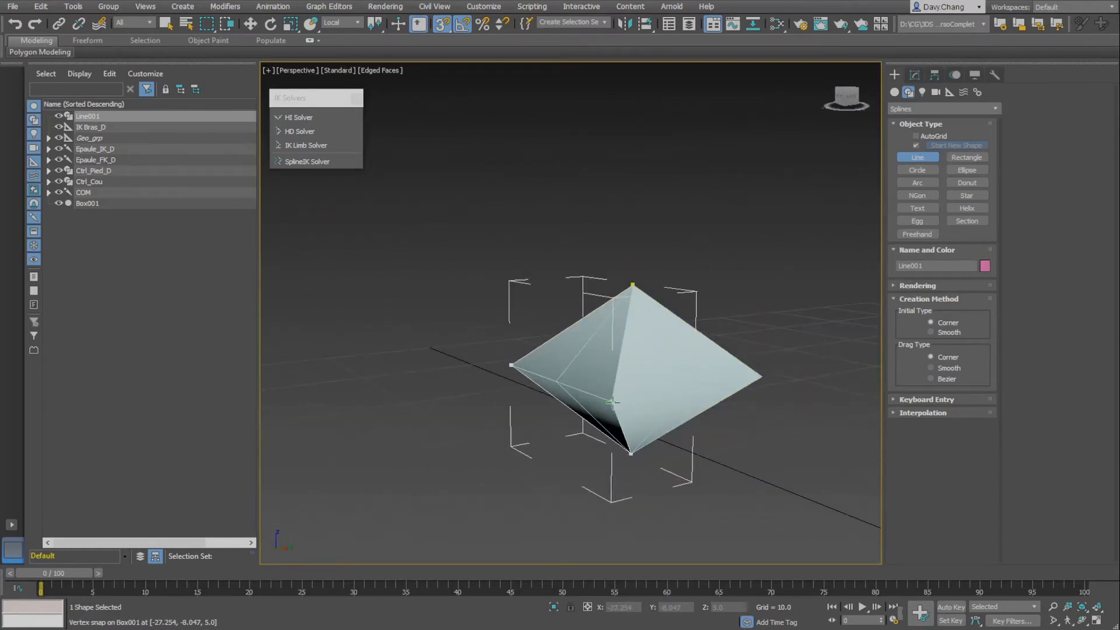
{"action": "left_click", "coordinate": [633, 286]}
{"action": "left_click", "coordinate": [604, 324]}
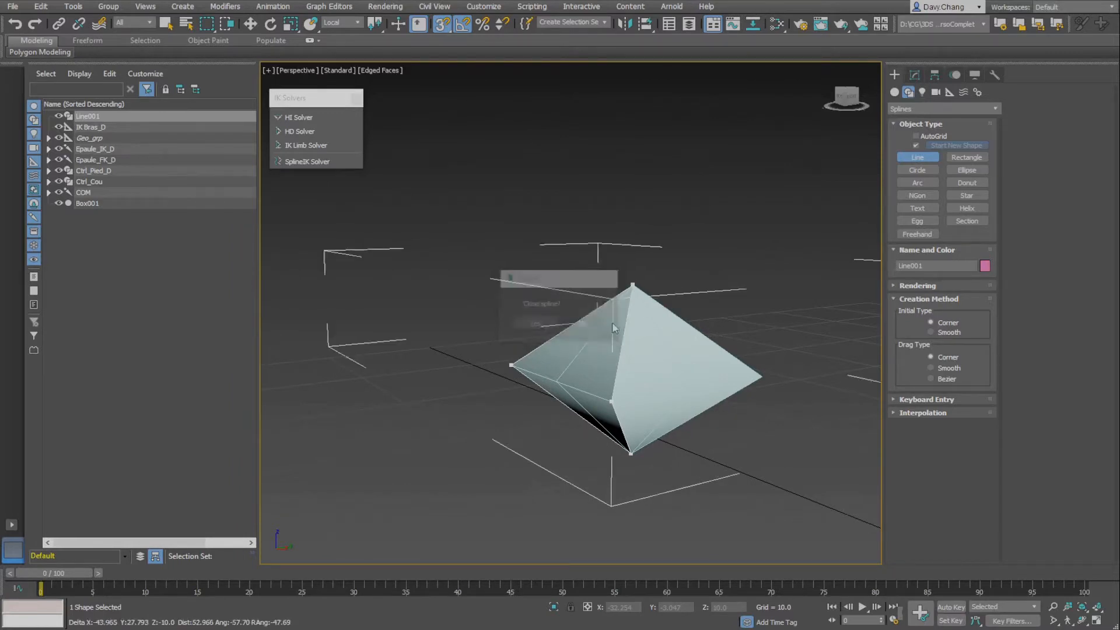
Continue the same line along the octahedron's remaining edges, declining to close the spline at the top point, and finish it
{"action": "mouse_move", "coordinate": [611, 322]}
{"action": "middle_mouse_down", "text": "alt"}
{"action": "mouse_move", "coordinate": [706, 332]}
{"action": "mouse_move", "coordinate": [506, 335]}
{"action": "mouse_move", "coordinate": [529, 401]}
{"action": "middle_mouse_up", "text": "alt"}
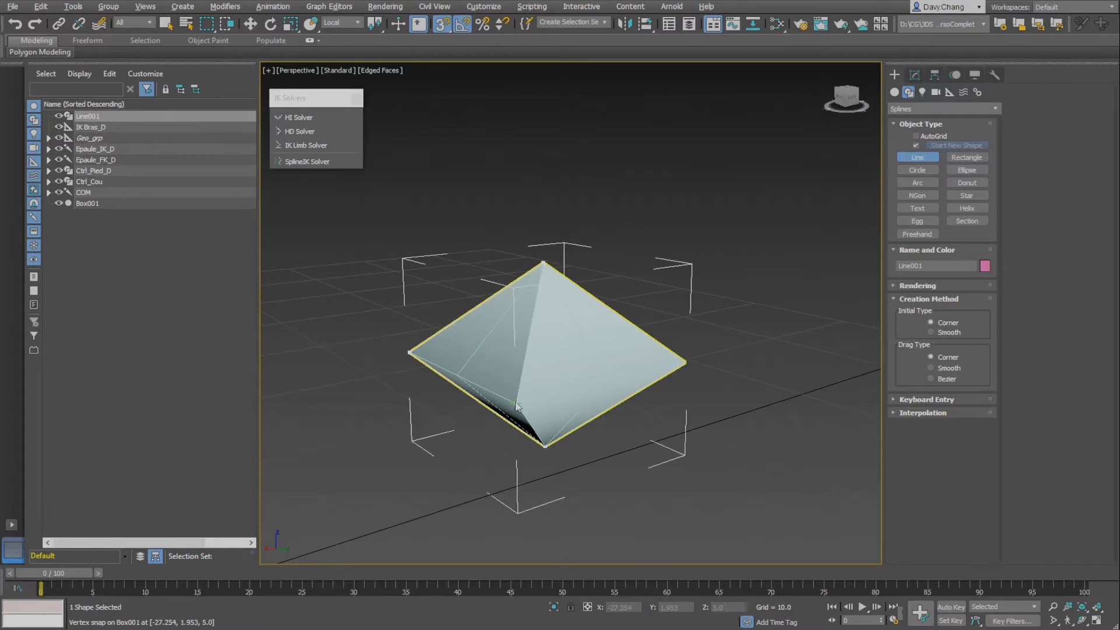
{"action": "left_click", "coordinate": [545, 448]}
{"action": "middle_click_drag", "start_coordinate": [709, 405], "coordinate": [586, 412], "text": "alt"}
{"action": "left_click", "coordinate": [569, 387]}
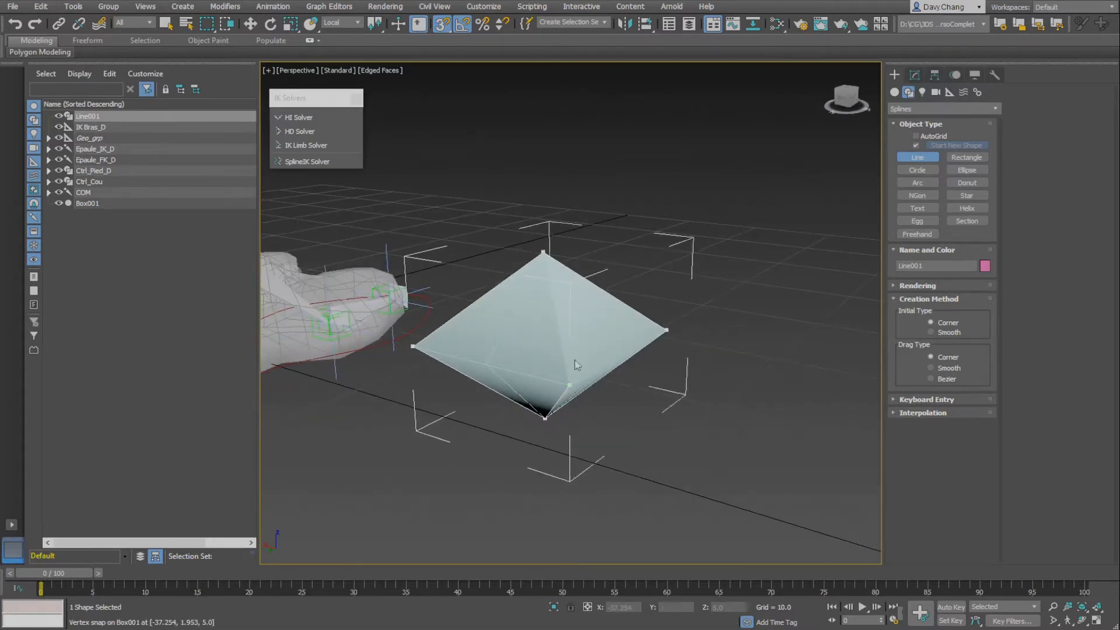
{"action": "left_click", "coordinate": [544, 255]}
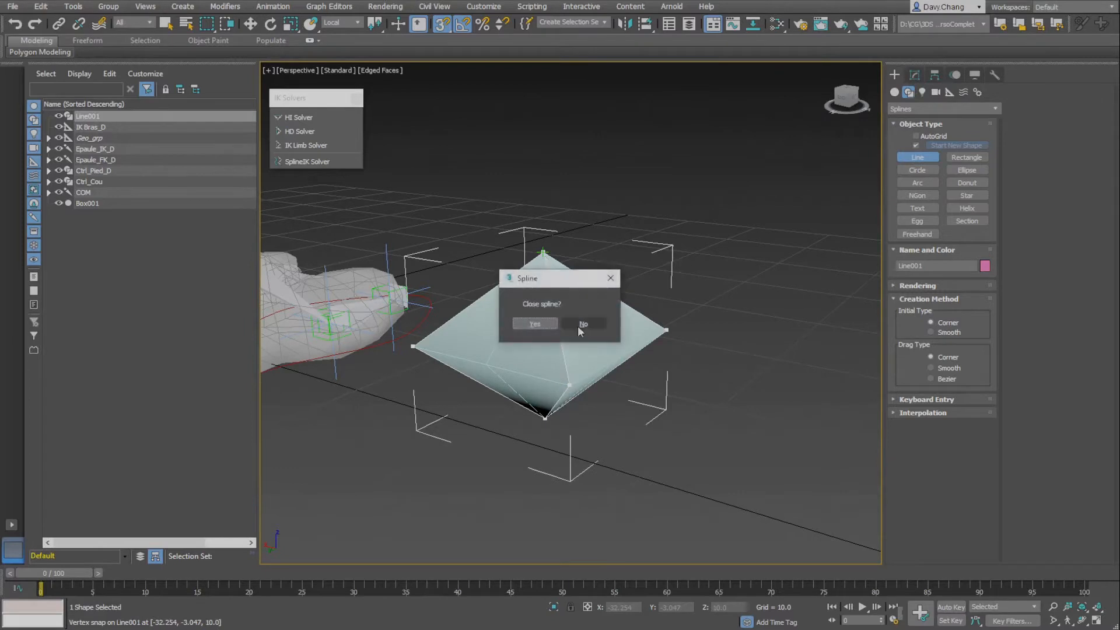
{"action": "left_click", "coordinate": [583, 324]}
{"action": "middle_click_drag", "start_coordinate": [674, 329], "coordinate": [561, 361], "text": "alt"}
{"action": "middle_click_drag", "start_coordinate": [689, 429], "coordinate": [445, 311]}
{"action": "scroll", "coordinate": [559, 398], "scroll_direction": "up", "scroll_amount": 5}
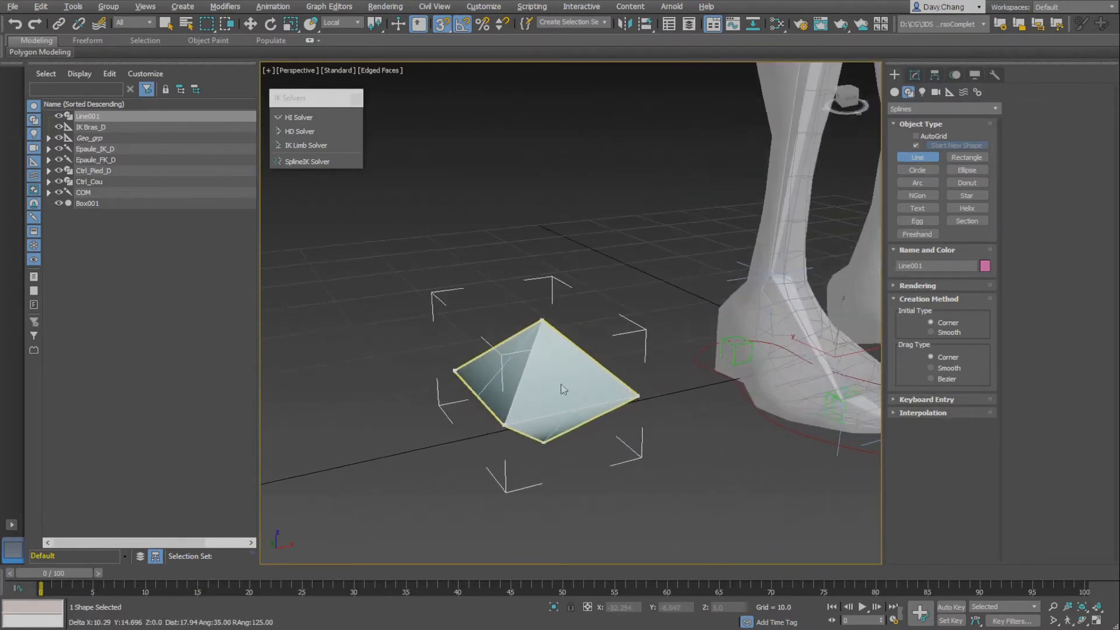
{"action": "right_click", "coordinate": [556, 383]}
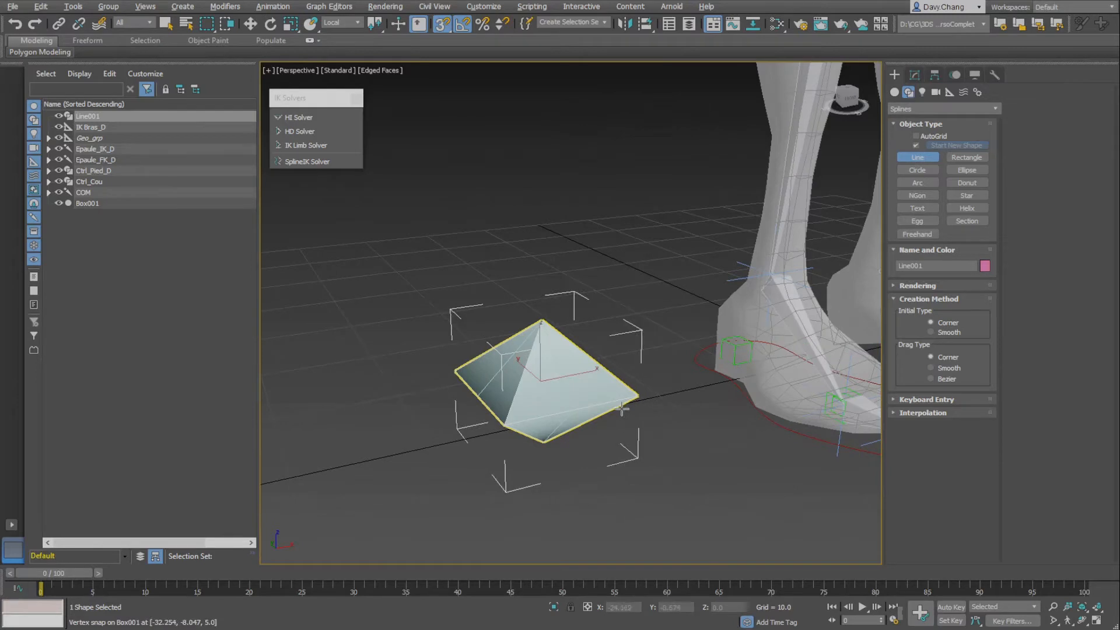
Move the traced line along its X axis until it stands clear of the solid octahedron
{"action": "key", "text": "w"}
{"action": "middle_click_drag", "start_coordinate": [654, 400], "coordinate": [624, 408], "text": "alt"}
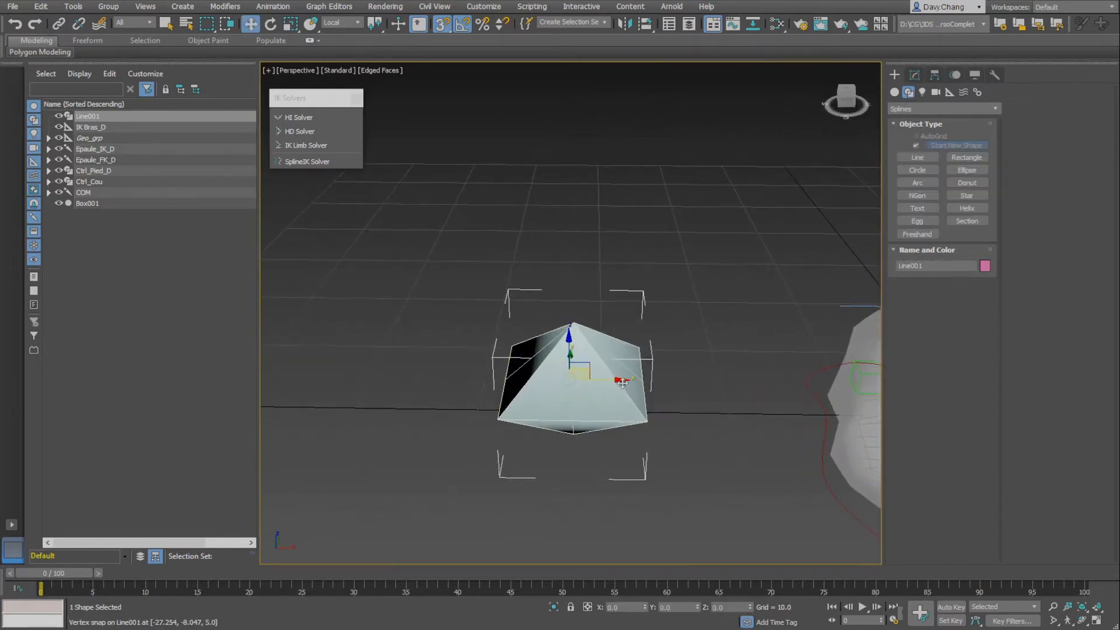
{"action": "left_click_drag", "start_coordinate": [623, 380], "coordinate": [443, 377]}
{"action": "middle_click_drag", "start_coordinate": [478, 438], "coordinate": [588, 433], "text": "alt"}
Delete the solid octahedron, keeping only the traced line
{"action": "left_click", "coordinate": [580, 432]}
{"action": "left_click", "coordinate": [671, 357]}
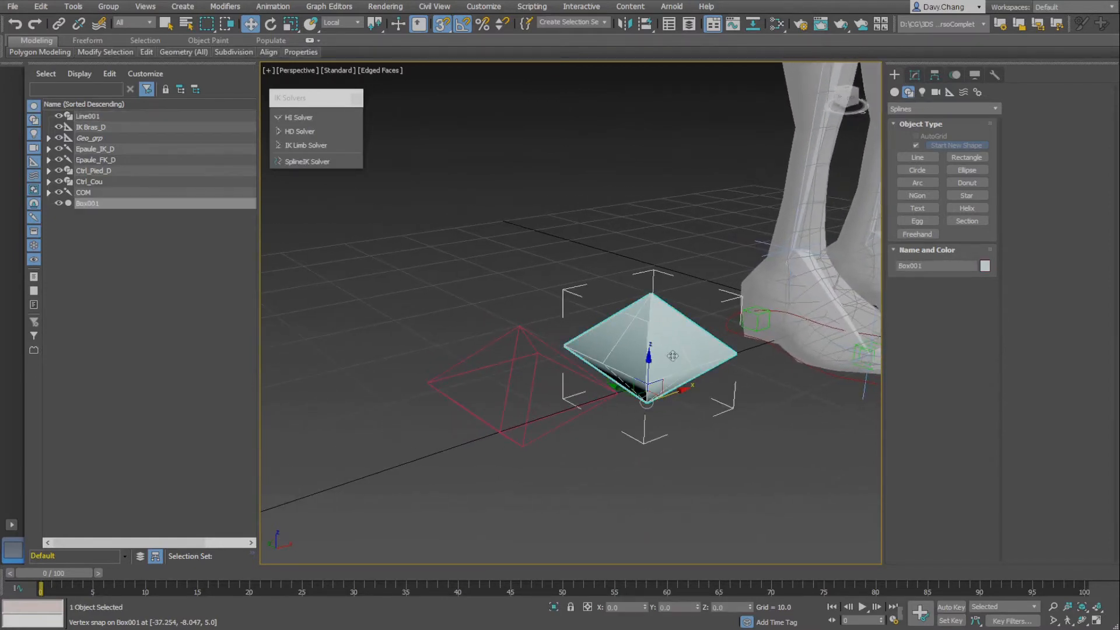
{"action": "key", "text": "Delete"}
{"action": "middle_click_drag", "start_coordinate": [663, 367], "coordinate": [614, 392]}
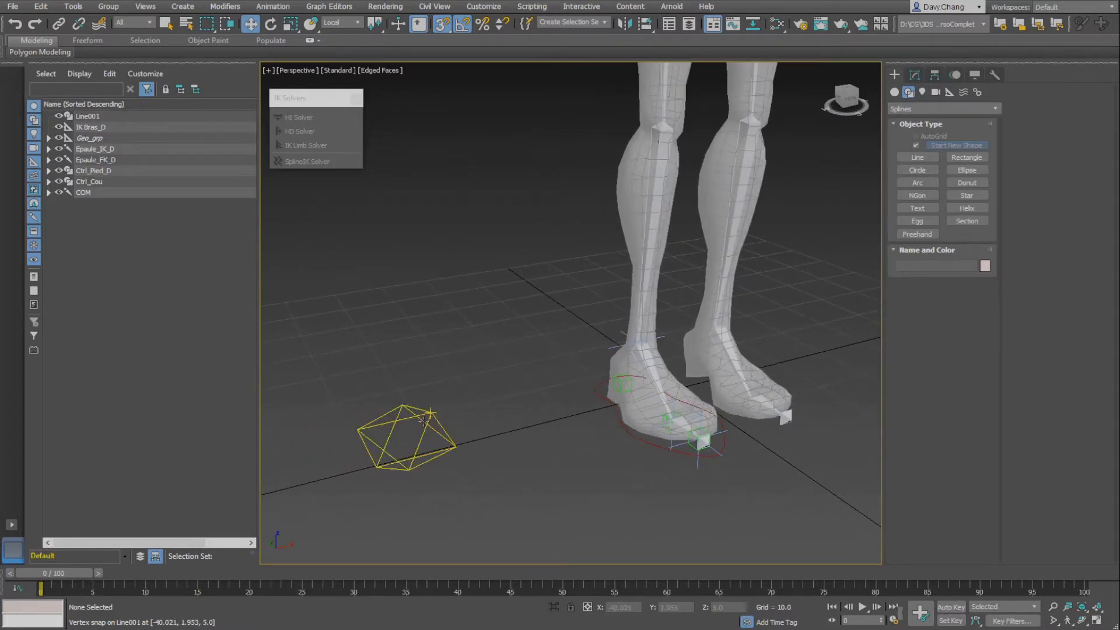
Turn off snapping and align the octahedron-shaped line to the IK Bras_D goal at the right wrist
{"action": "key", "text": "s"}
{"action": "left_click", "coordinate": [387, 429]}
{"action": "middle_click_drag", "start_coordinate": [480, 387], "coordinate": [591, 321]}
{"action": "middle_click_drag", "start_coordinate": [587, 315], "coordinate": [584, 443], "text": "alt"}
{"action": "scroll", "coordinate": [597, 280], "scroll_direction": "down", "scroll_amount": 3}
{"action": "scroll", "coordinate": [590, 380], "scroll_direction": "down", "scroll_amount": 4}
{"action": "middle_click_drag", "start_coordinate": [556, 283], "coordinate": [563, 376], "text": "alt"}
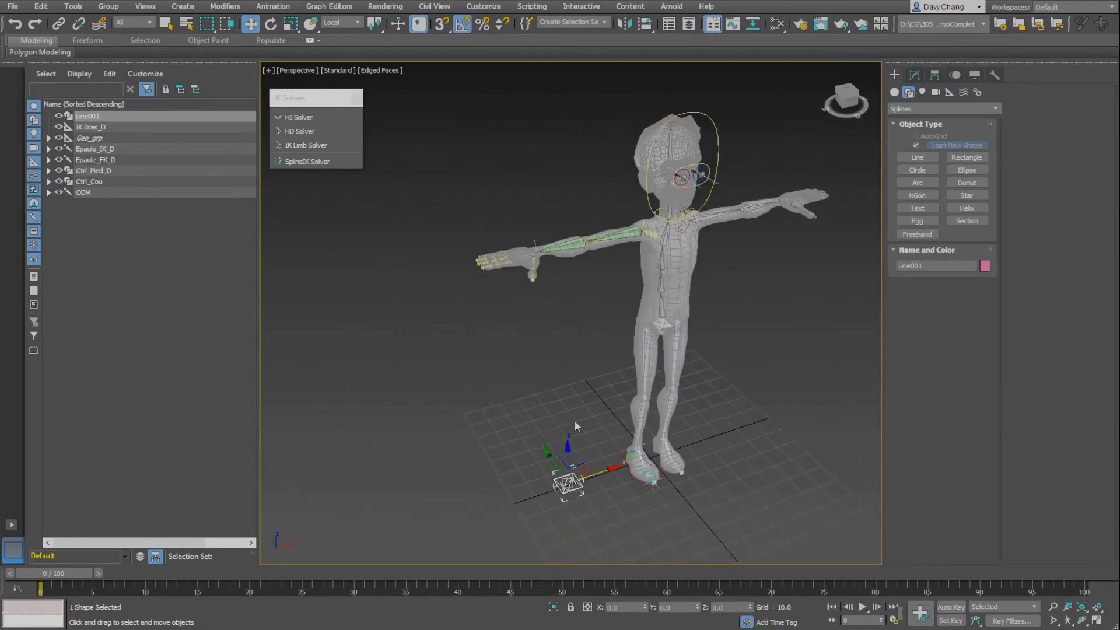
{"action": "scroll", "coordinate": [564, 327], "scroll_direction": "up", "scroll_amount": 10}
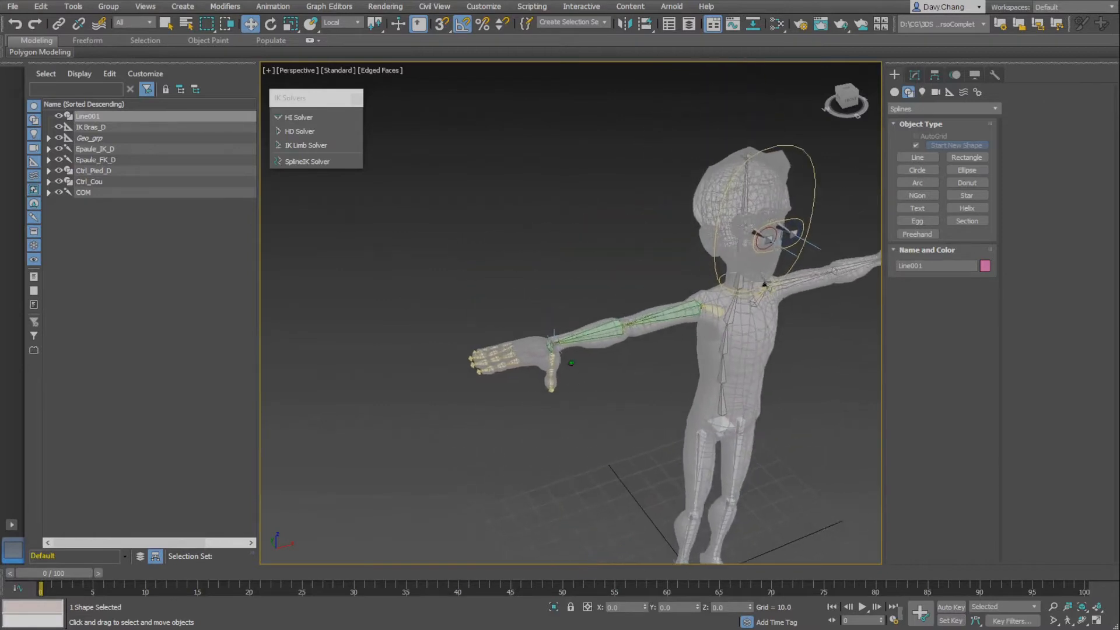
{"action": "key", "text": "alt+a"}
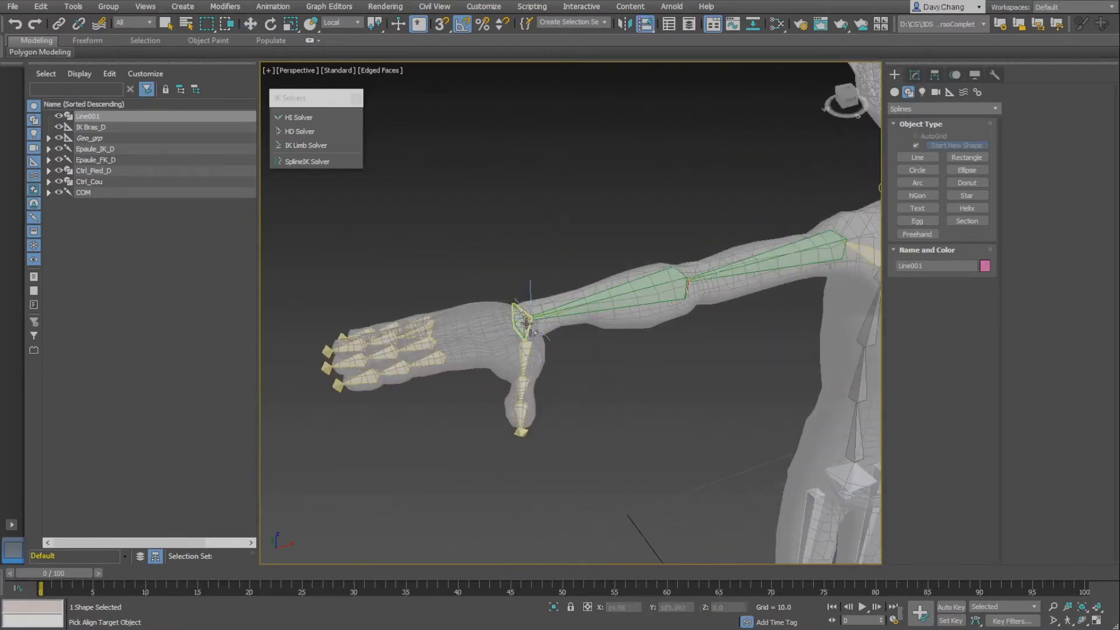
{"action": "scroll", "coordinate": [539, 336], "scroll_direction": "up", "scroll_amount": 6}
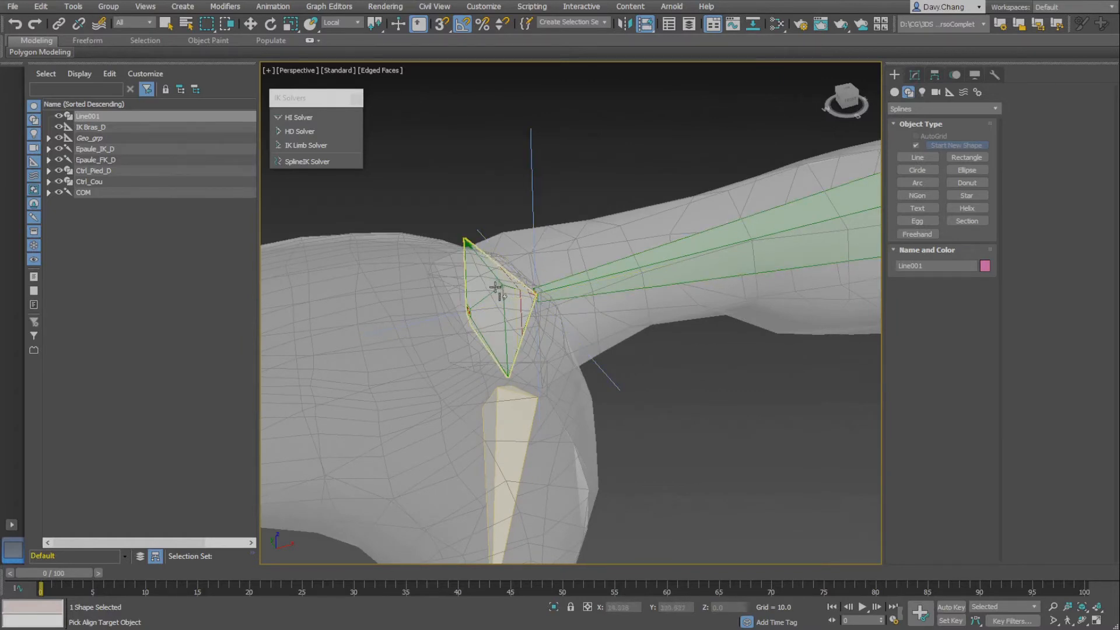
{"action": "left_click", "coordinate": [532, 201]}
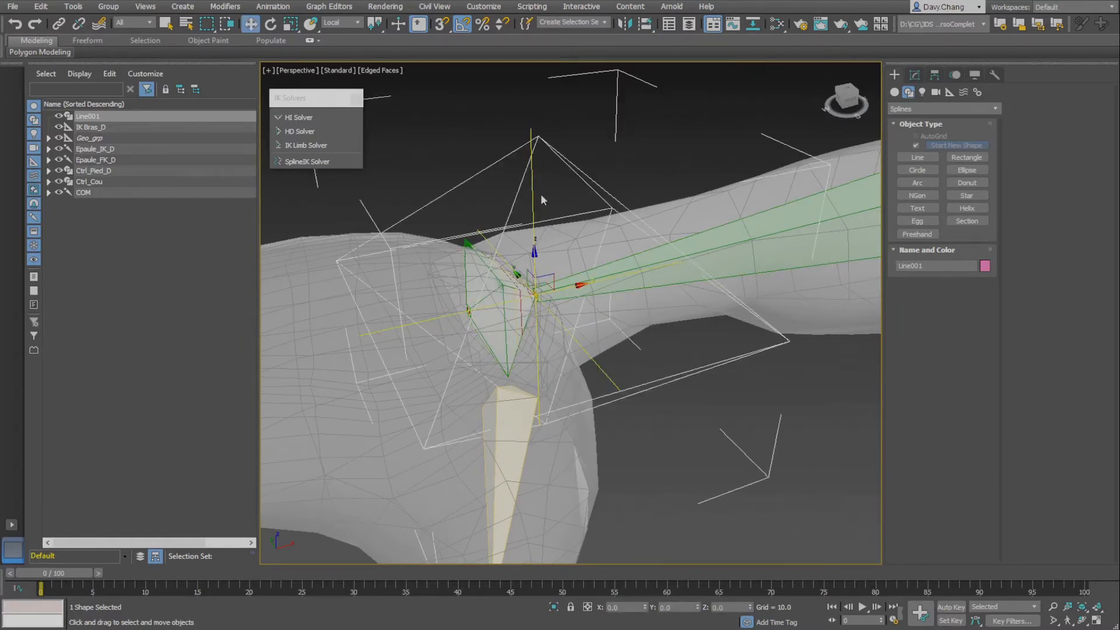
Rotate the octahedron line about -40 degrees around its local Z axis at the wrist
{"action": "scroll", "coordinate": [596, 325], "scroll_direction": "down", "scroll_amount": 5}
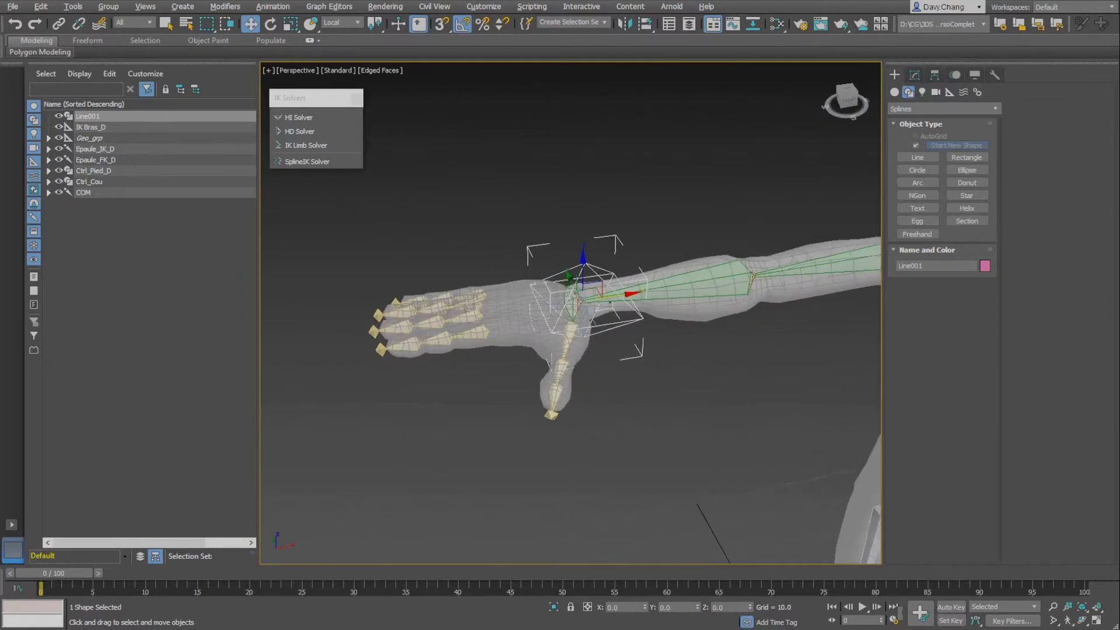
{"action": "scroll", "coordinate": [629, 337], "scroll_direction": "up", "scroll_amount": 8}
{"action": "scroll", "coordinate": [596, 331], "scroll_direction": "down", "scroll_amount": 4}
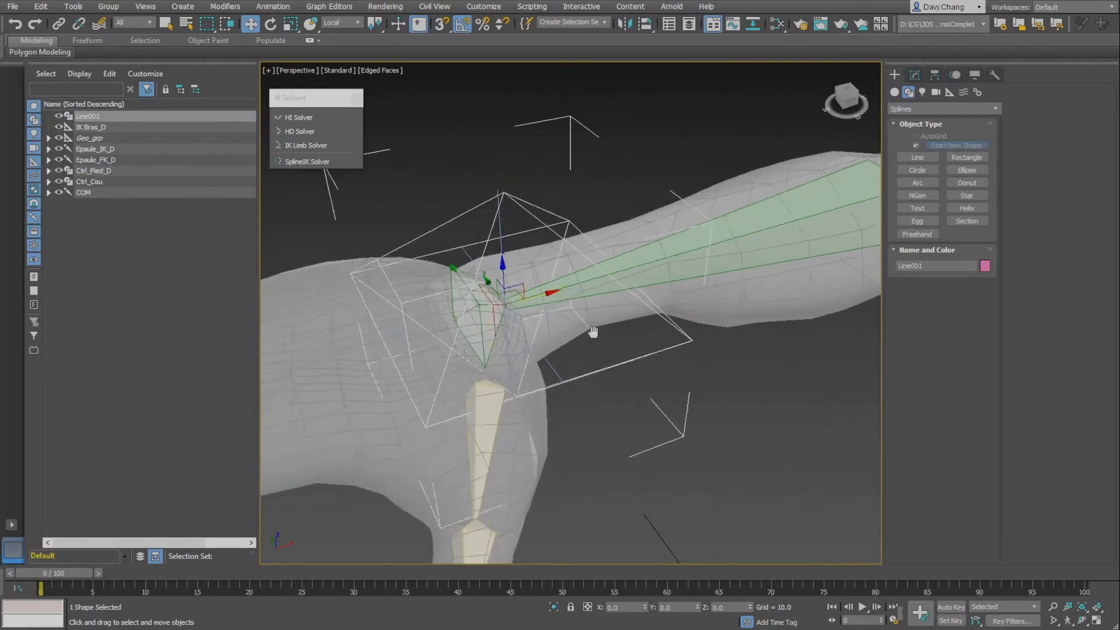
{"action": "middle_click_drag", "start_coordinate": [594, 333], "coordinate": [642, 348], "text": "alt"}
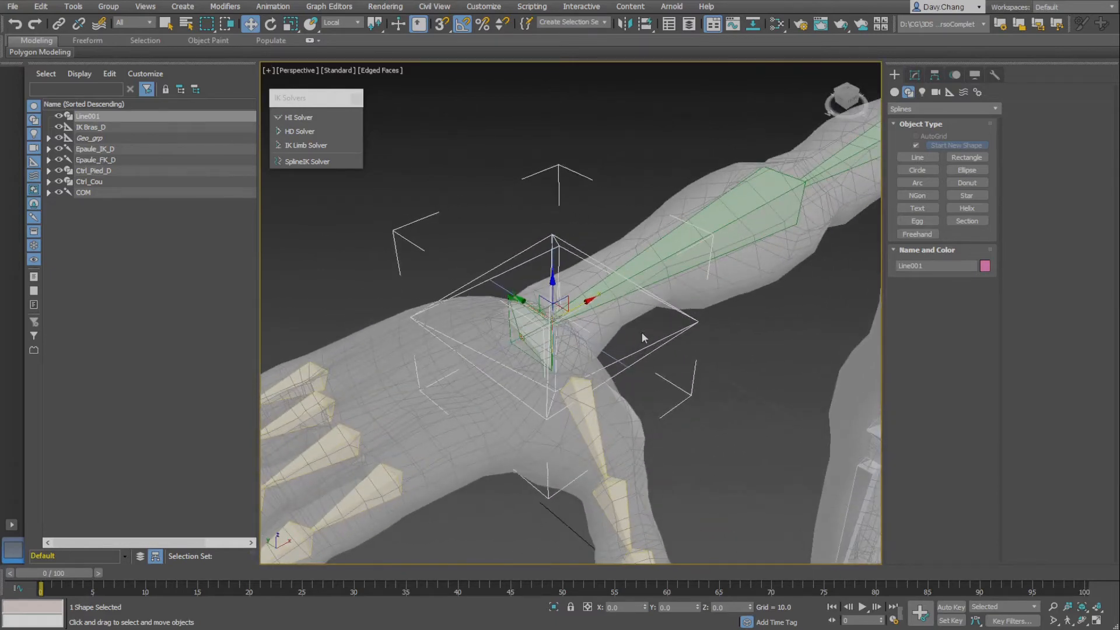
{"action": "key", "text": "e"}
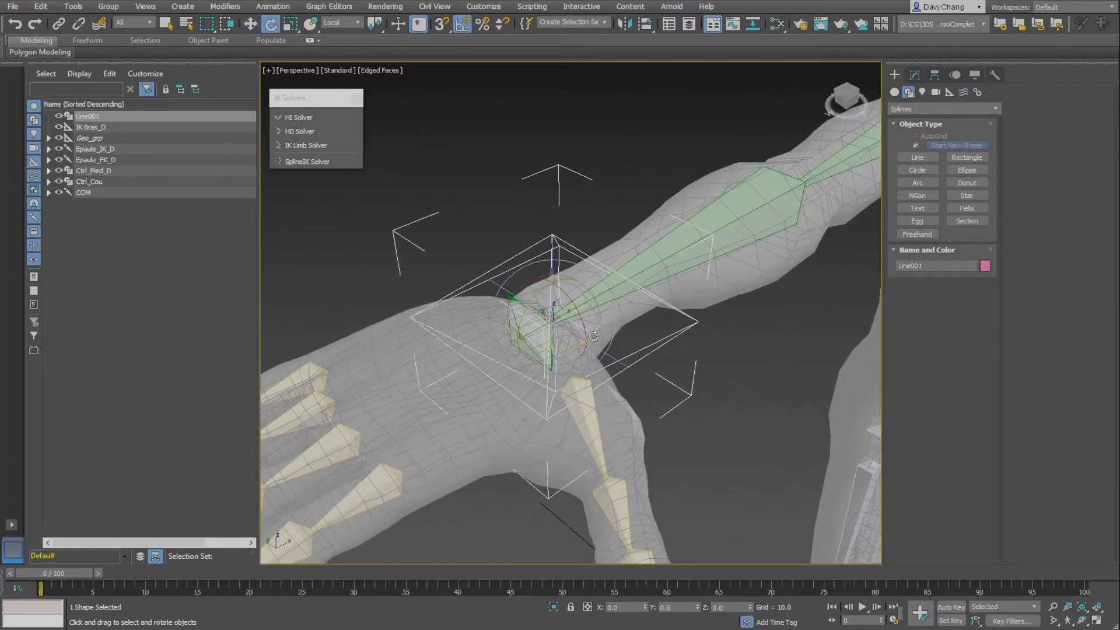
{"action": "left_click_drag", "start_coordinate": [594, 336], "coordinate": [565, 347]}
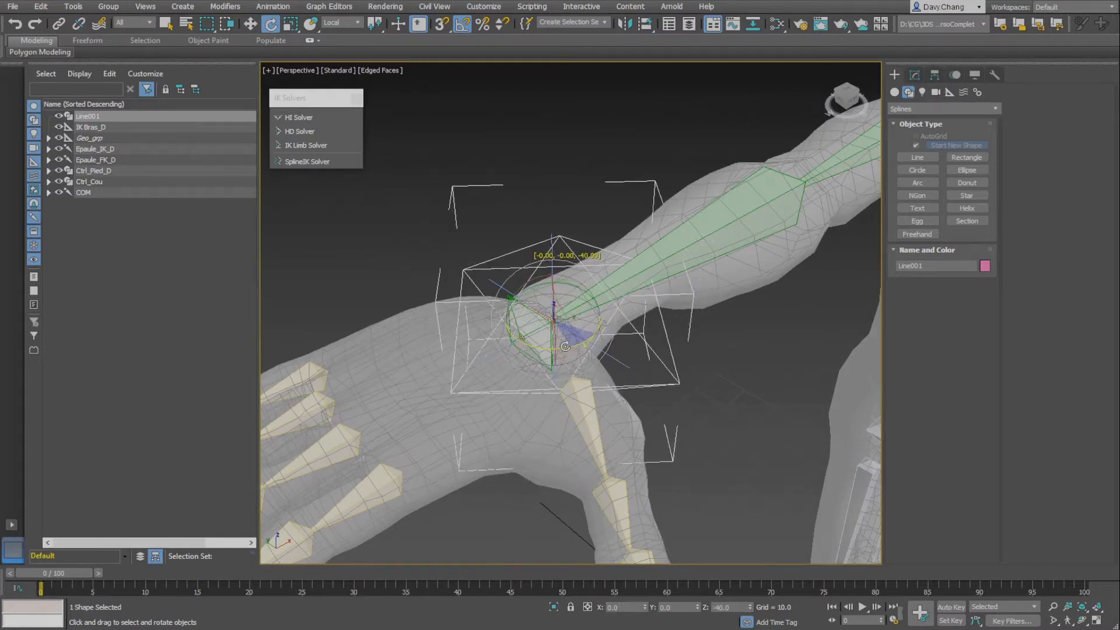
{"action": "key", "text": "w"}
{"action": "middle_click_drag", "start_coordinate": [569, 356], "coordinate": [556, 334], "text": "alt"}
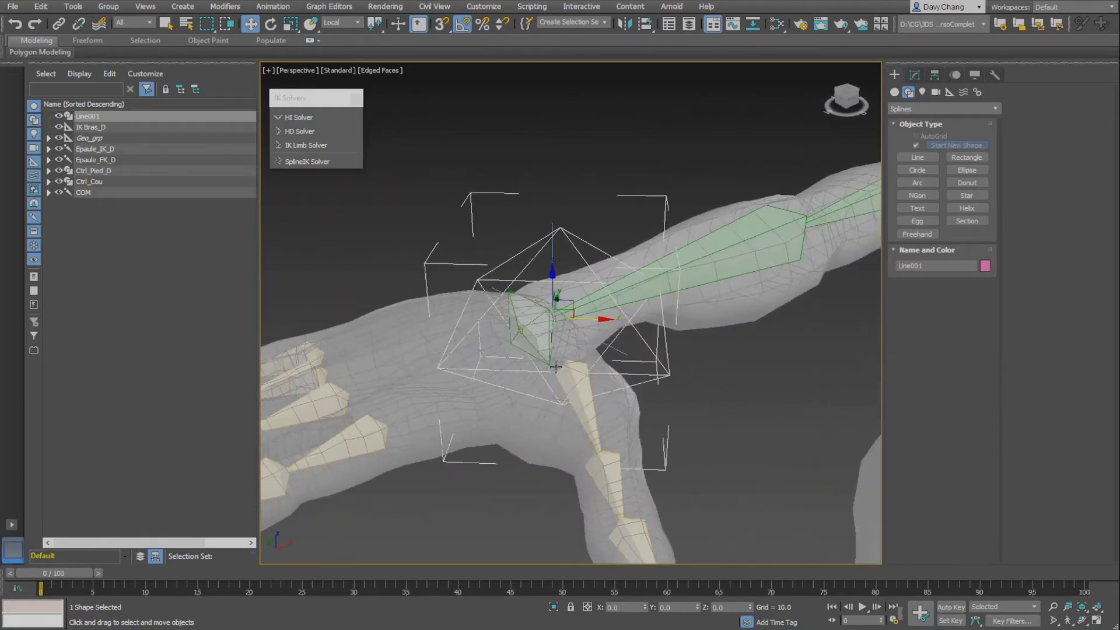
Scale the octahedron line uniformly down to about 80 percent
{"action": "key", "text": "r"}
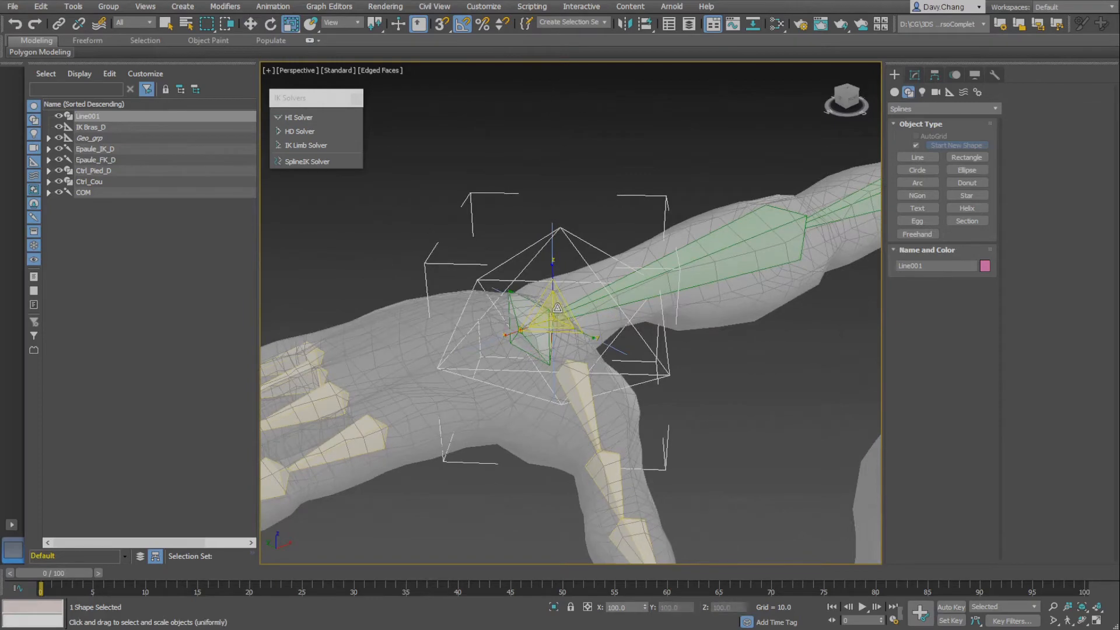
{"action": "left_click_drag", "start_coordinate": [553, 310], "coordinate": [536, 324]}
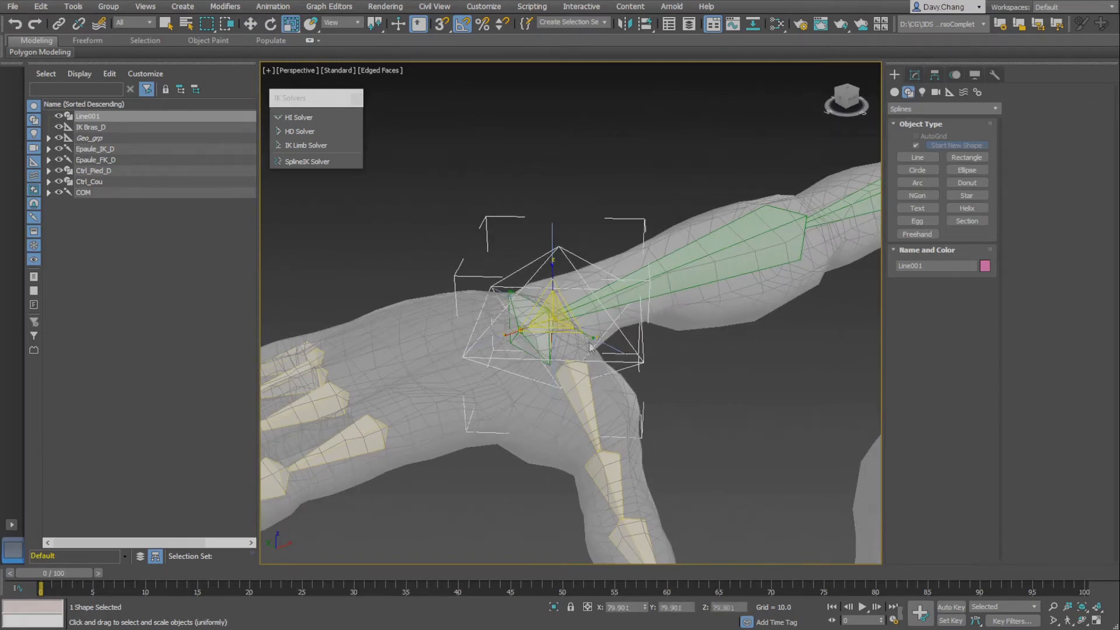
{"action": "mouse_move", "coordinate": [598, 355]}
{"action": "middle_mouse_down", "text": "alt"}
{"action": "mouse_move", "coordinate": [611, 334]}
{"action": "mouse_move", "coordinate": [551, 375]}
{"action": "mouse_move", "coordinate": [591, 375]}
{"action": "middle_mouse_up", "text": "alt"}
{"action": "scroll", "coordinate": [610, 334], "scroll_direction": "down", "scroll_amount": 3}
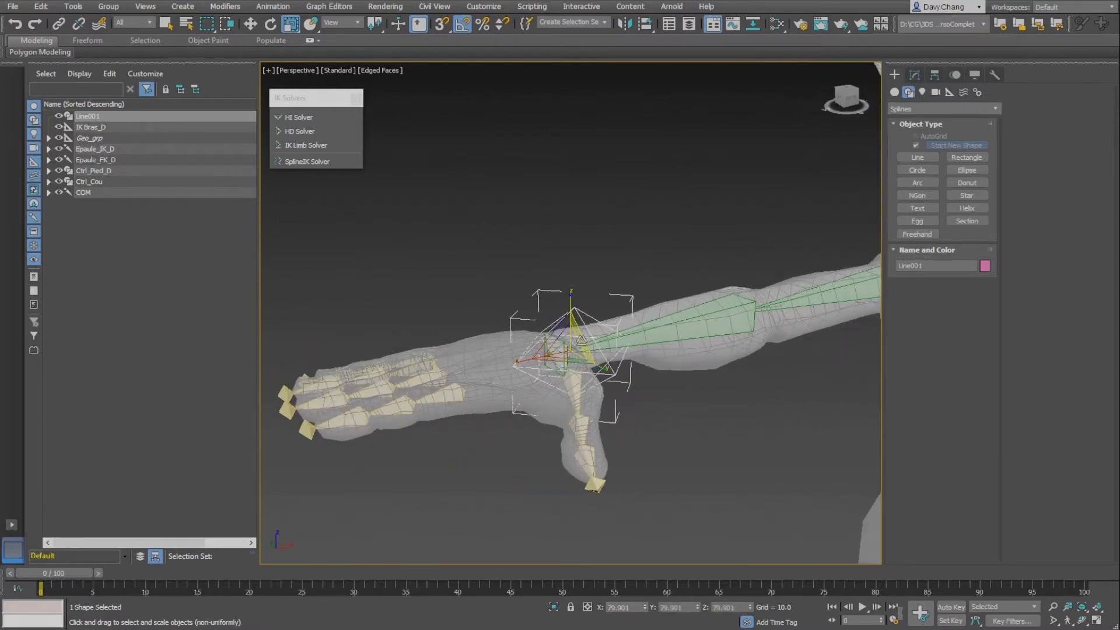
Try shrinking the octahedron line uniformly to about 33 percent and inspect its fit inside the wrist mesh
{"action": "left_click_drag", "start_coordinate": [584, 342], "coordinate": [718, 263]}
{"action": "right_click", "coordinate": [717, 263]}
{"action": "left_click_drag", "start_coordinate": [565, 340], "coordinate": [425, 428]}
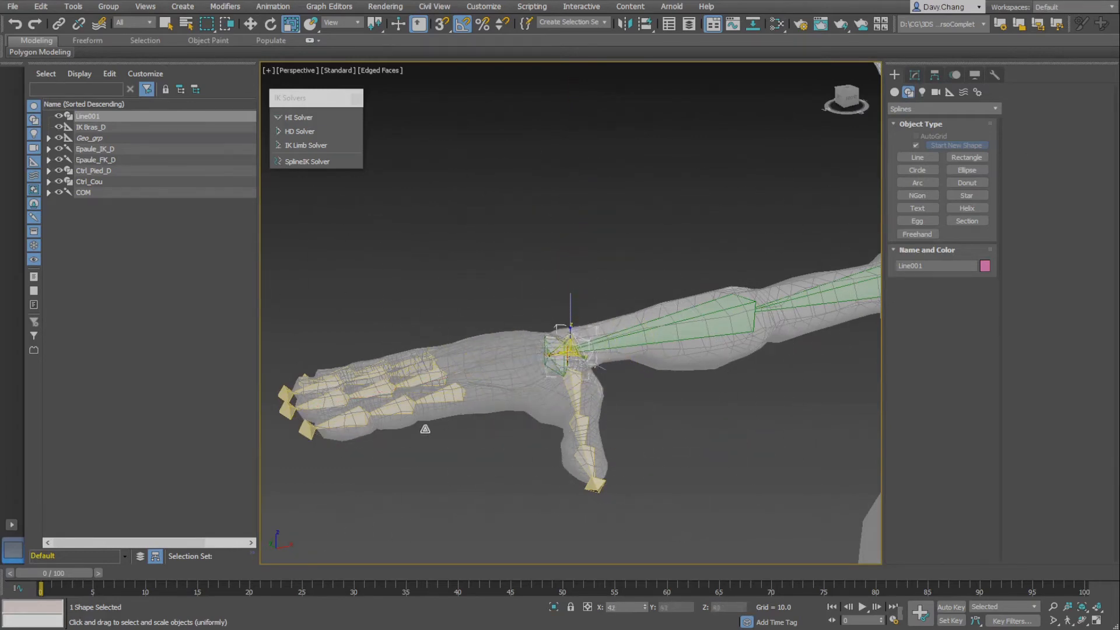
{"action": "middle_click_drag", "start_coordinate": [654, 387], "coordinate": [576, 374], "text": "alt"}
{"action": "scroll", "coordinate": [576, 374], "scroll_direction": "up", "scroll_amount": 6}
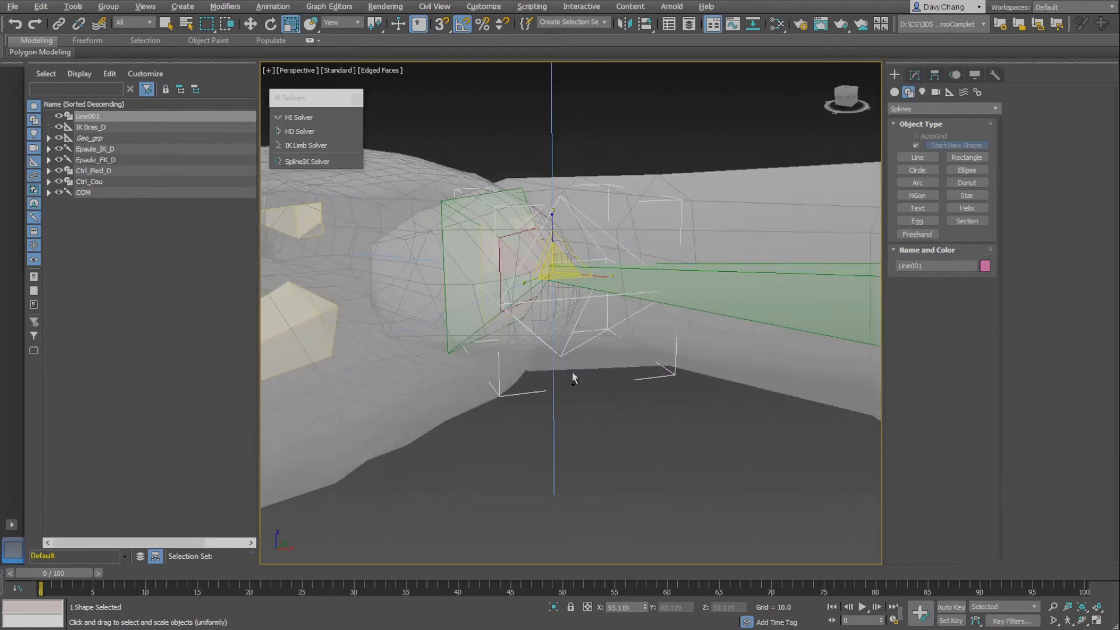
{"action": "scroll", "coordinate": [572, 377], "scroll_direction": "down", "scroll_amount": 7}
{"action": "middle_click_drag", "start_coordinate": [527, 402], "coordinate": [601, 397], "text": "alt"}
{"action": "scroll", "coordinate": [600, 397], "scroll_direction": "up", "scroll_amount": 3}
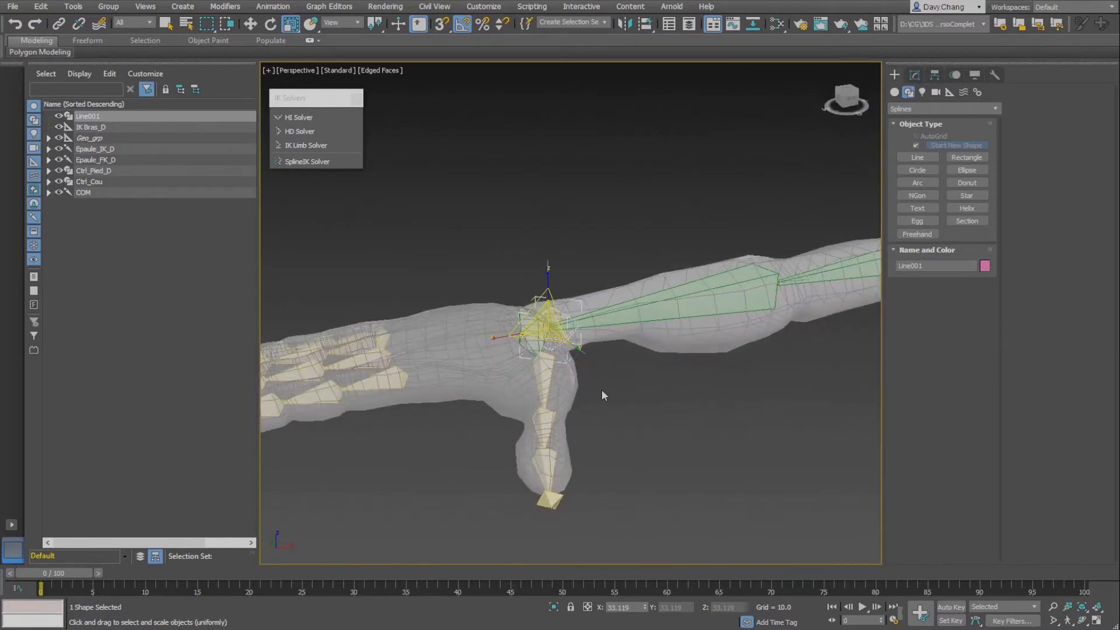
Scale the octahedron line back up uniformly until it surrounds the wrist and stands clear of the mesh
{"action": "left_click_drag", "start_coordinate": [601, 390], "coordinate": [587, 383]}
{"action": "scroll", "coordinate": [587, 383], "scroll_direction": "up", "scroll_amount": 3}
{"action": "key", "text": "w"}
{"action": "middle_click_drag", "start_coordinate": [637, 363], "coordinate": [665, 413], "text": "alt"}
{"action": "scroll", "coordinate": [597, 400], "scroll_direction": "down", "scroll_amount": 2}
{"action": "scroll", "coordinate": [625, 406], "scroll_direction": "up", "scroll_amount": 2}
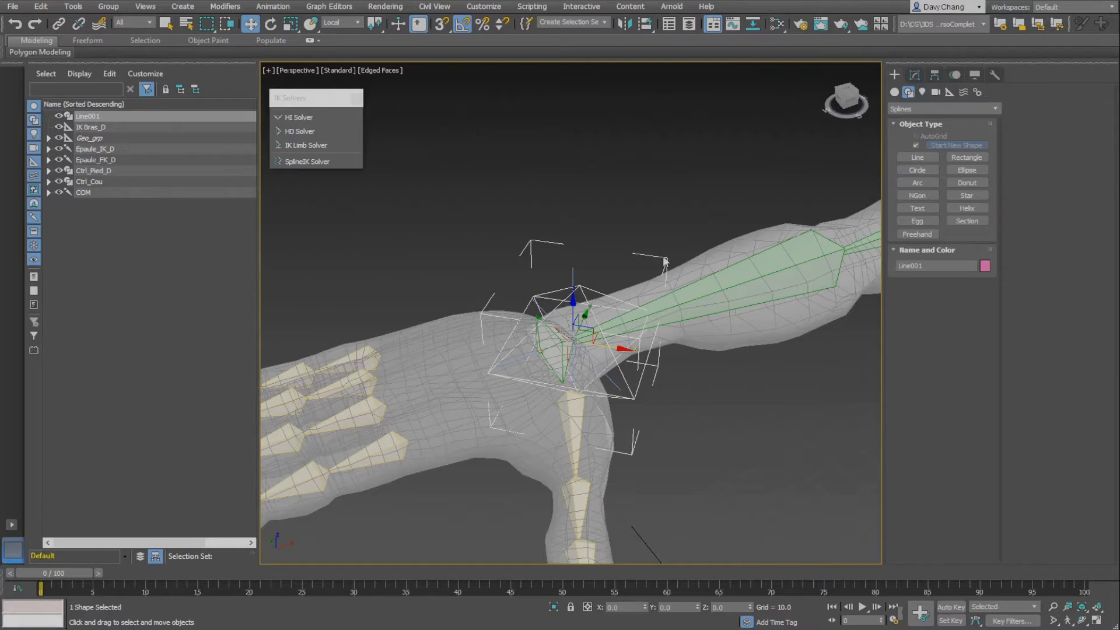
Apply Reset XForm to the octahedron line and collapse its modifier stack
{"action": "left_click", "coordinate": [995, 75]}
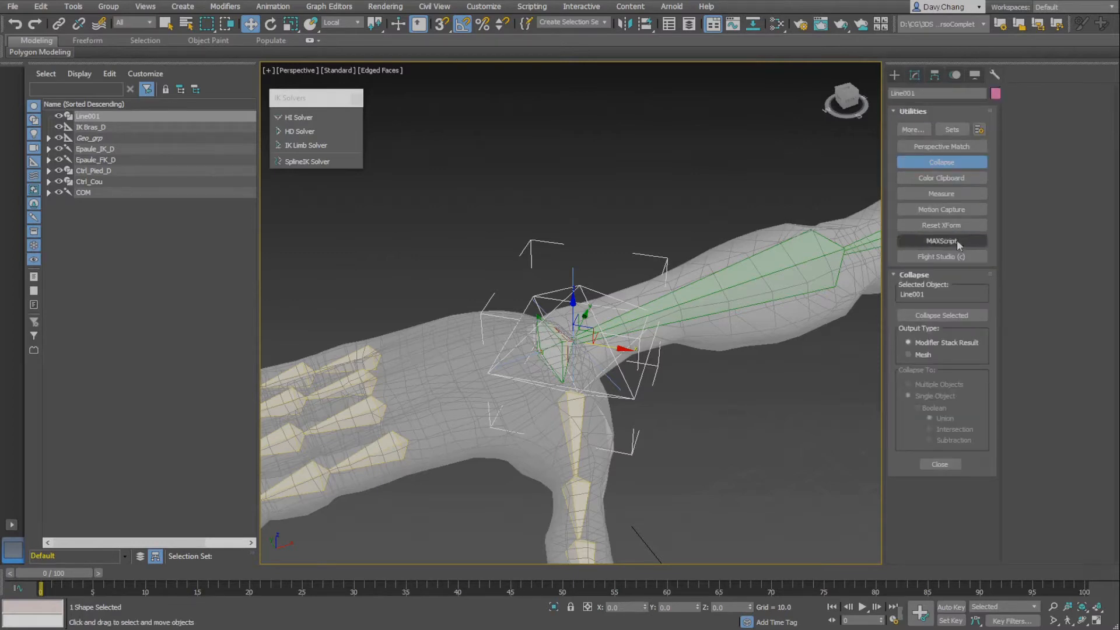
{"action": "left_click", "coordinate": [951, 226]}
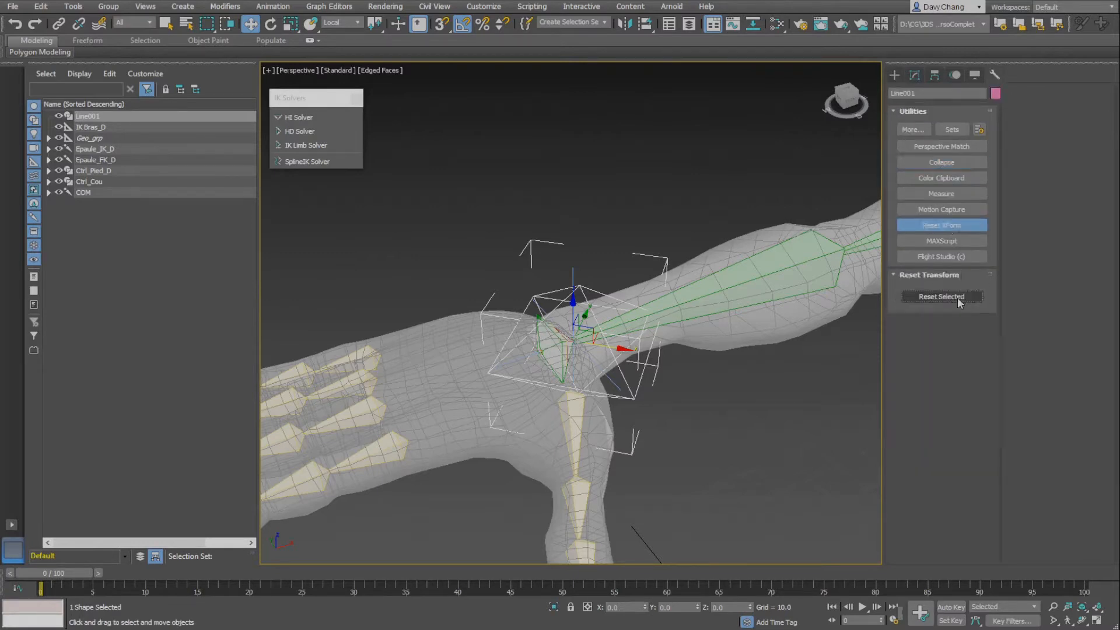
{"action": "left_click", "coordinate": [946, 299]}
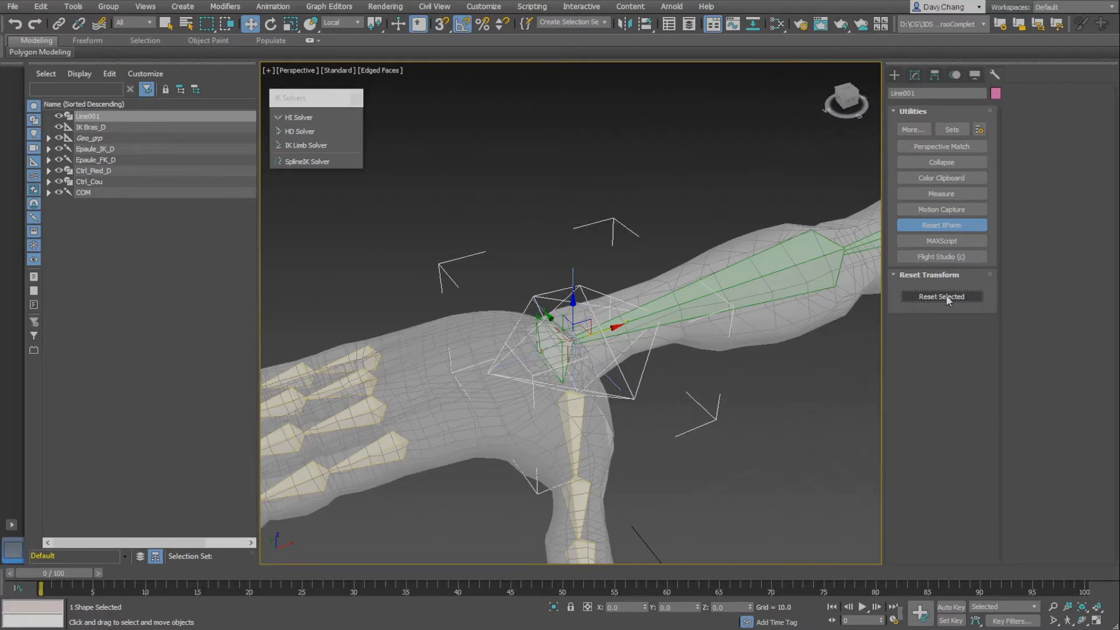
{"action": "left_click", "coordinate": [942, 163]}
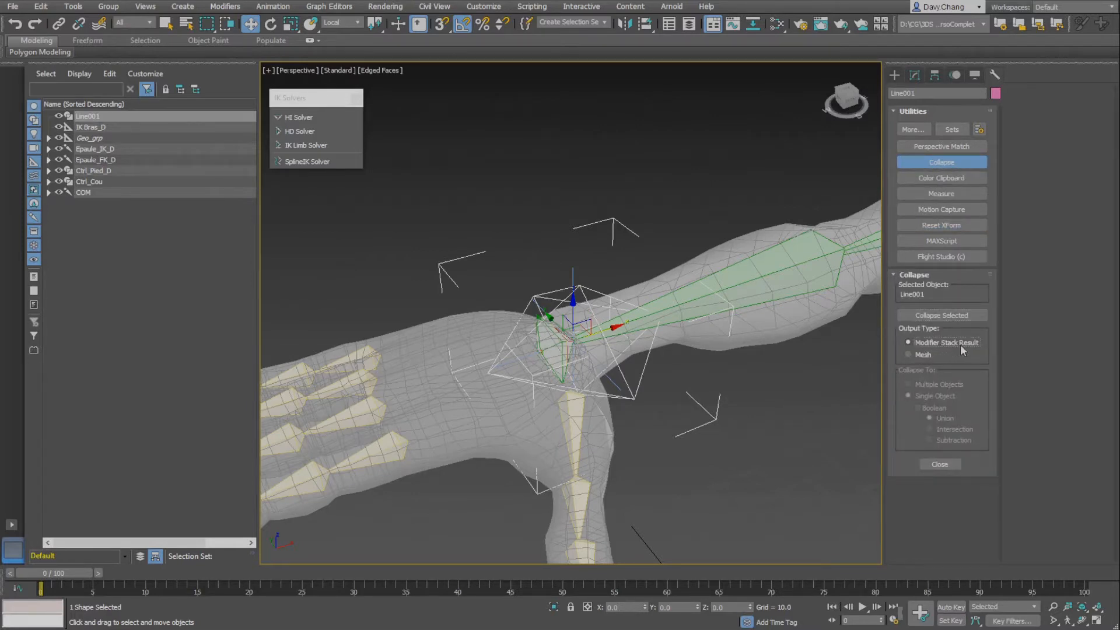
{"action": "left_click", "coordinate": [951, 316]}
Rename the octahedron line Ctrl_Poignet_IK_D
{"action": "left_click", "coordinate": [914, 74]}
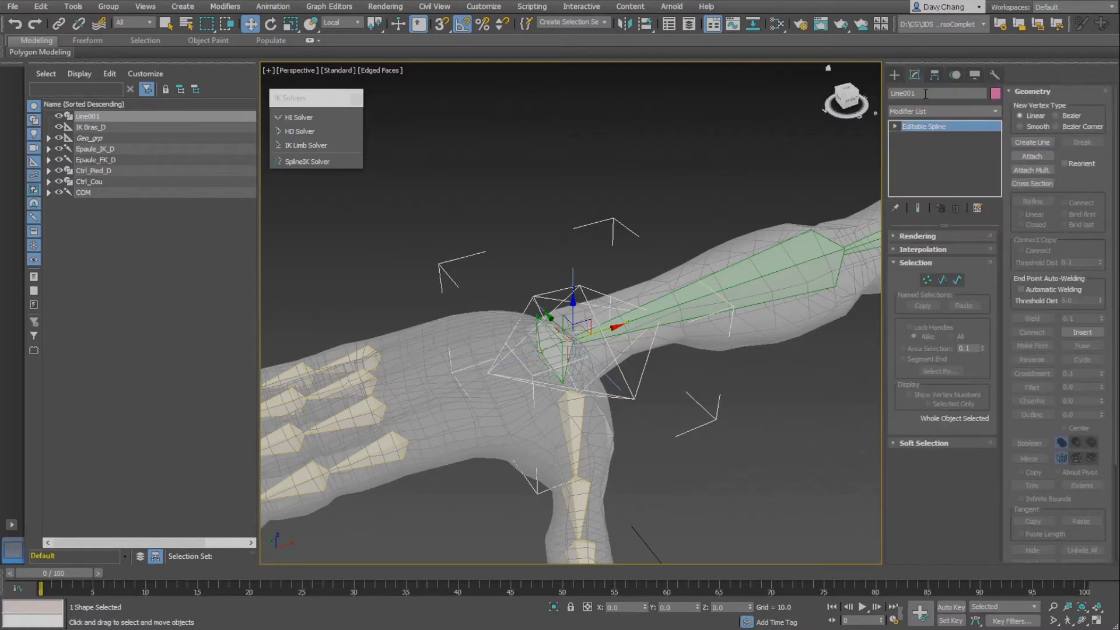
{"action": "left_click", "coordinate": [925, 93]}
{"action": "key", "text": "Return"}
Center the wrist controller's shape on its pivot by affecting only the object, and leave the pivot adjustment mode
{"action": "mouse_move", "coordinate": [636, 307]}
{"action": "left_mouse_down", "text": "alt"}
{"action": "mouse_move", "coordinate": [594, 267]}
{"action": "mouse_move", "coordinate": [639, 310]}
{"action": "left_mouse_up", "text": "alt"}
{"action": "scroll", "coordinate": [612, 302], "scroll_direction": "up", "scroll_amount": 4}
{"action": "scroll", "coordinate": [610, 301], "scroll_direction": "down", "scroll_amount": 3}
{"action": "middle_click_drag", "start_coordinate": [598, 304], "coordinate": [603, 328]}
{"action": "scroll", "coordinate": [604, 327], "scroll_direction": "up", "scroll_amount": 5}
{"action": "scroll", "coordinate": [605, 330], "scroll_direction": "down", "scroll_amount": 5}
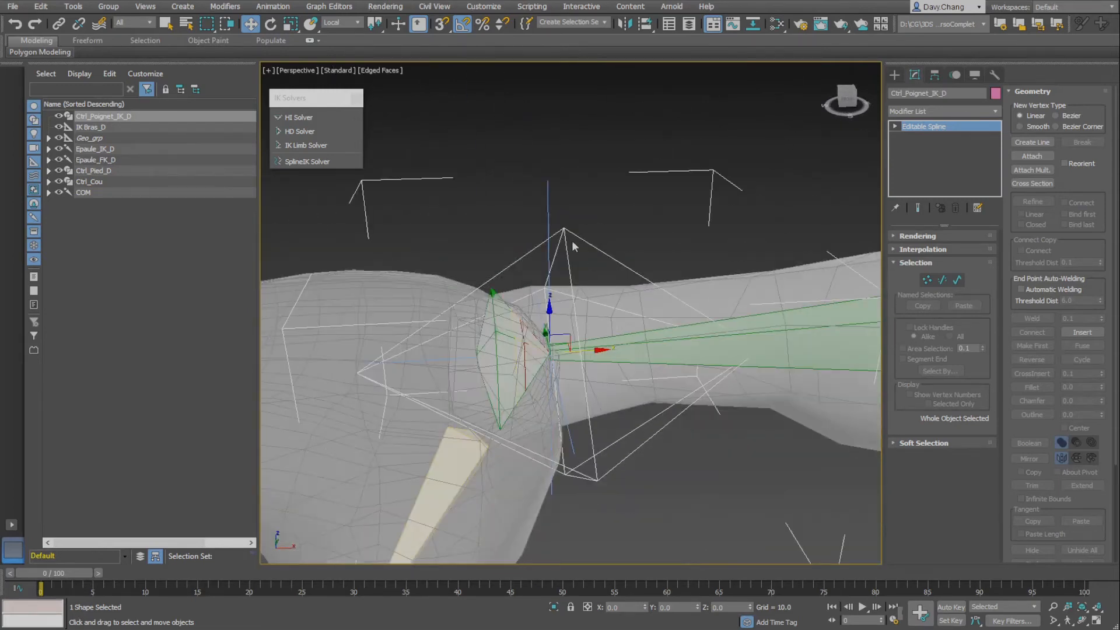
{"action": "middle_click_drag", "start_coordinate": [569, 234], "coordinate": [608, 348], "text": "alt"}
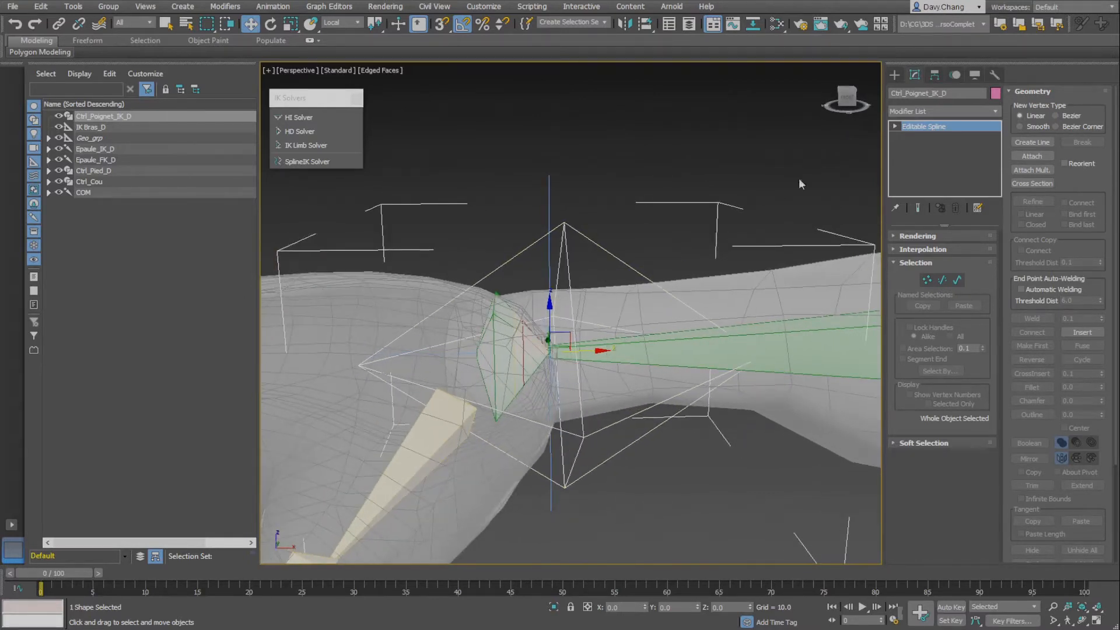
{"action": "left_click", "coordinate": [935, 75]}
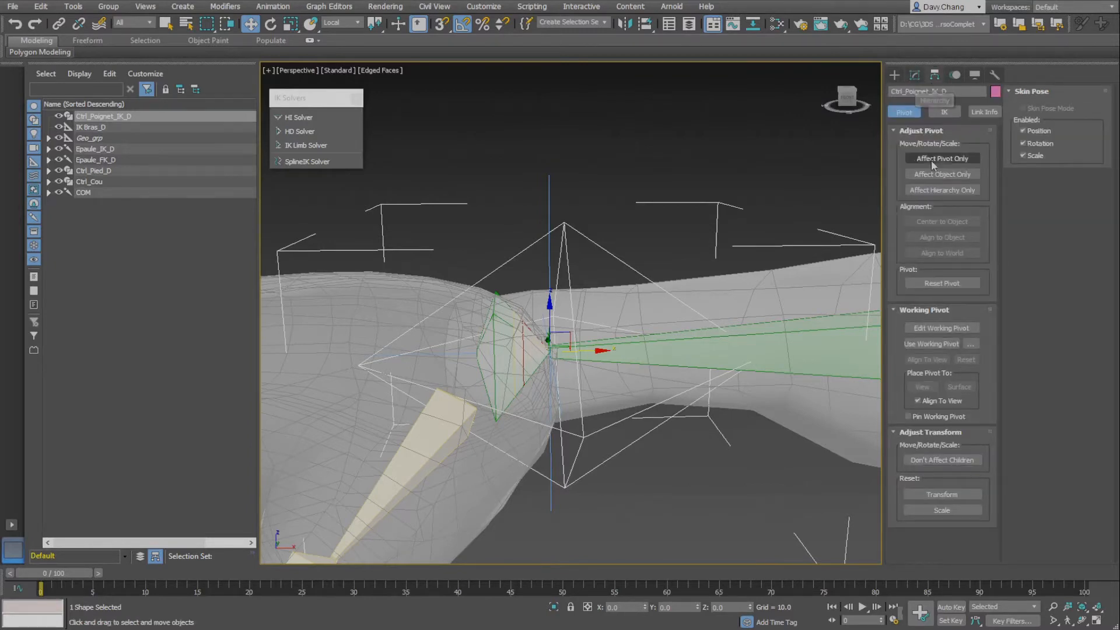
{"action": "left_click", "coordinate": [937, 174]}
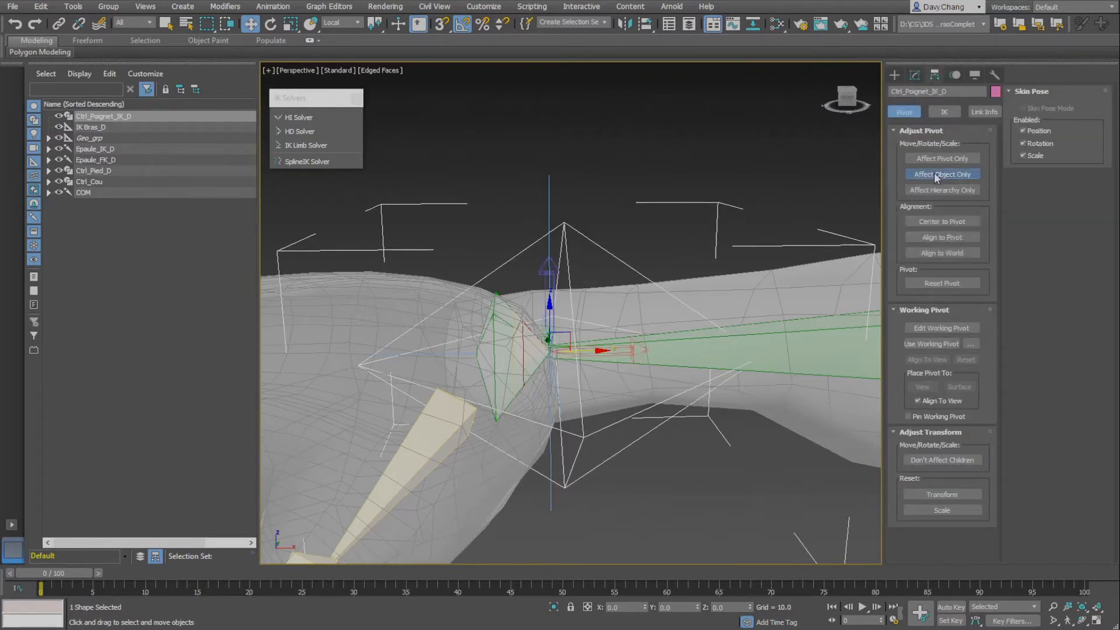
{"action": "left_click", "coordinate": [940, 221]}
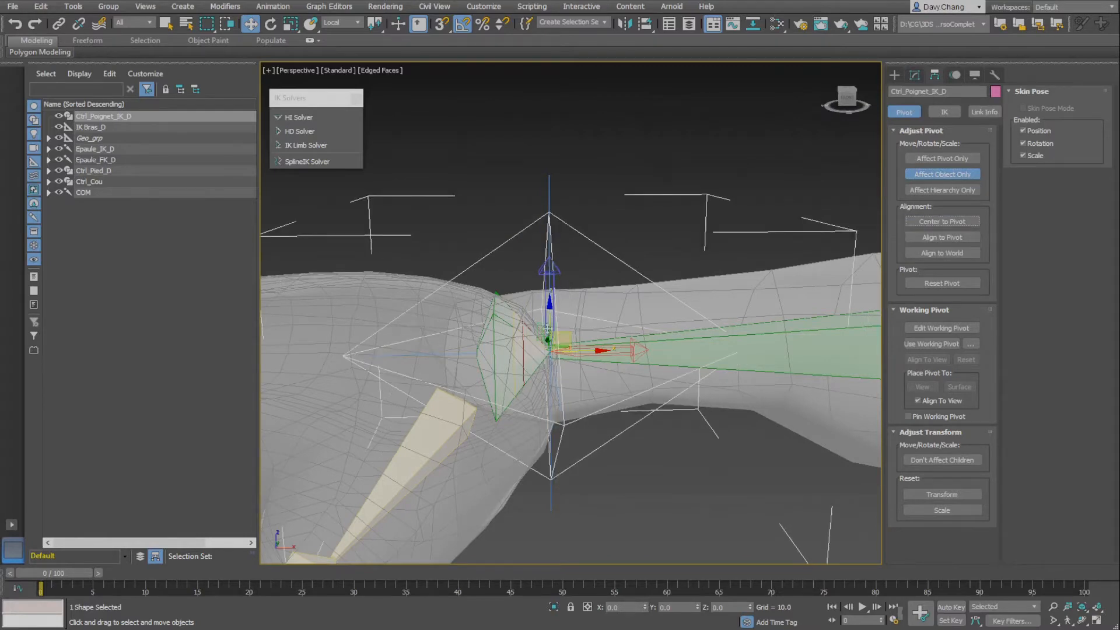
{"action": "middle_click_drag", "start_coordinate": [524, 310], "coordinate": [518, 278], "text": "alt"}
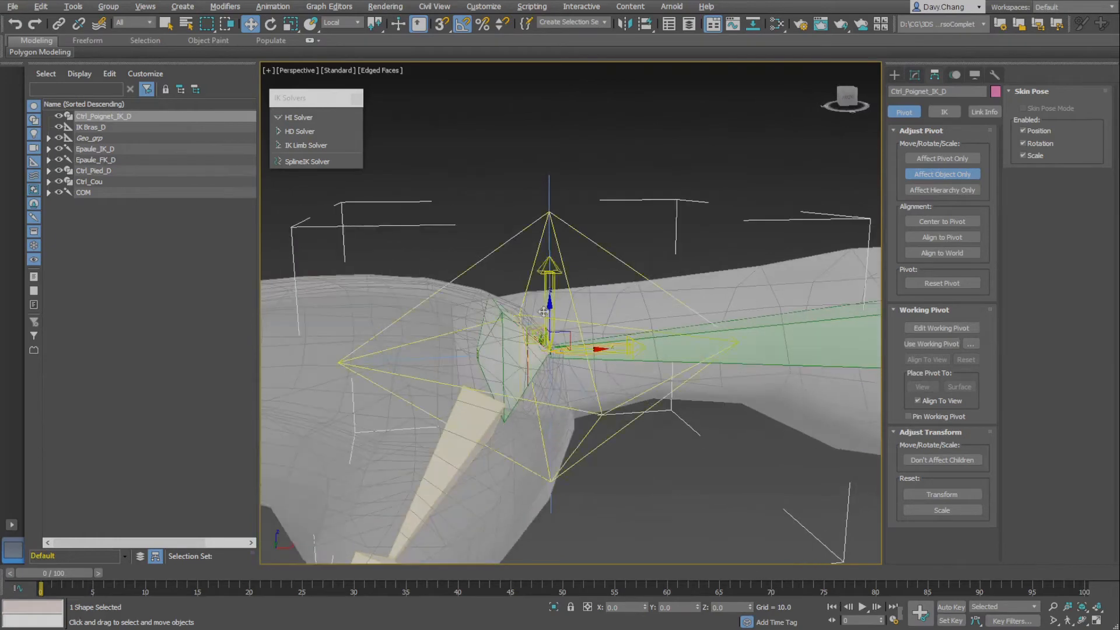
{"action": "left_click", "coordinate": [910, 112]}
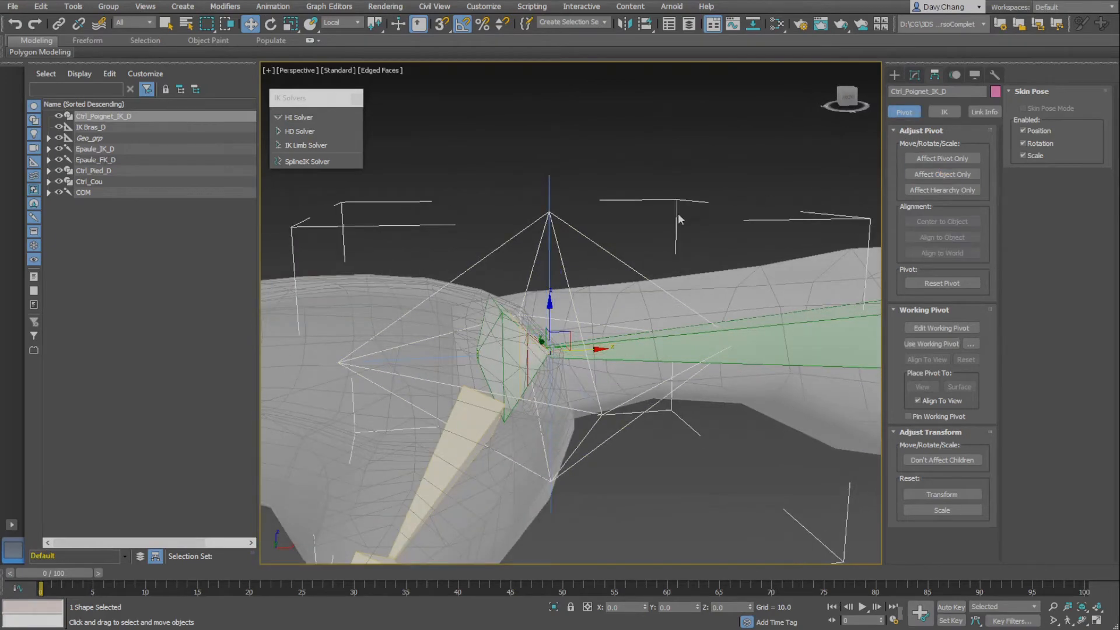
Change the object colour of Ctrl_Poignet_IK_D to dark red and deselect it
{"action": "scroll", "coordinate": [539, 339], "scroll_direction": "down", "scroll_amount": 6}
{"action": "middle_click_drag", "start_coordinate": [537, 387], "coordinate": [542, 356], "text": "alt"}
{"action": "left_click", "coordinate": [520, 231]}
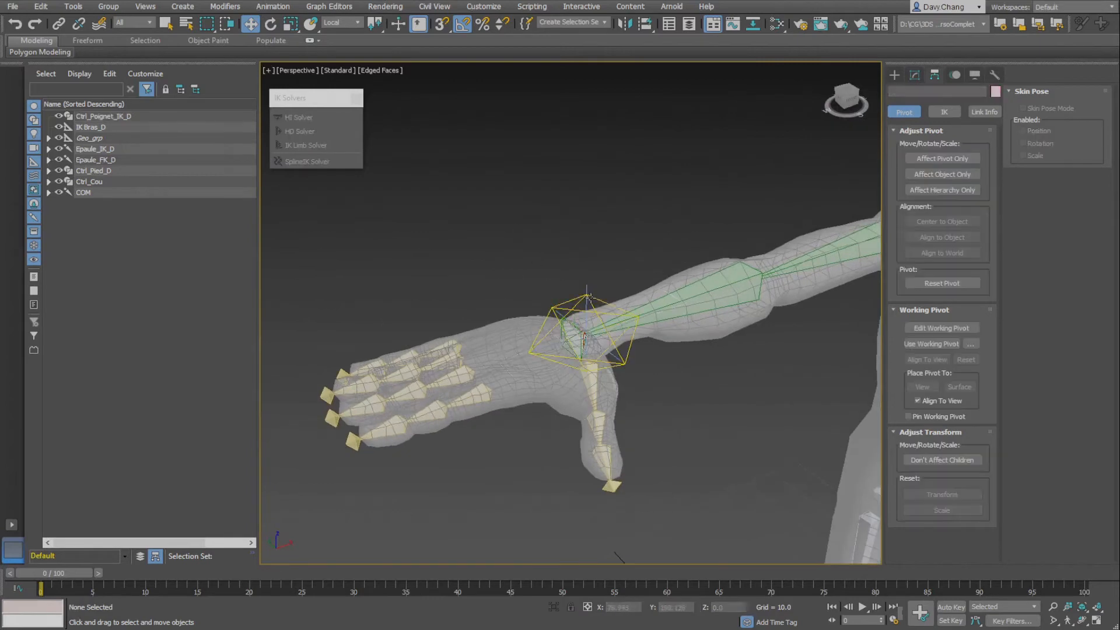
{"action": "left_click", "coordinate": [588, 298]}
{"action": "left_click", "coordinate": [995, 92]}
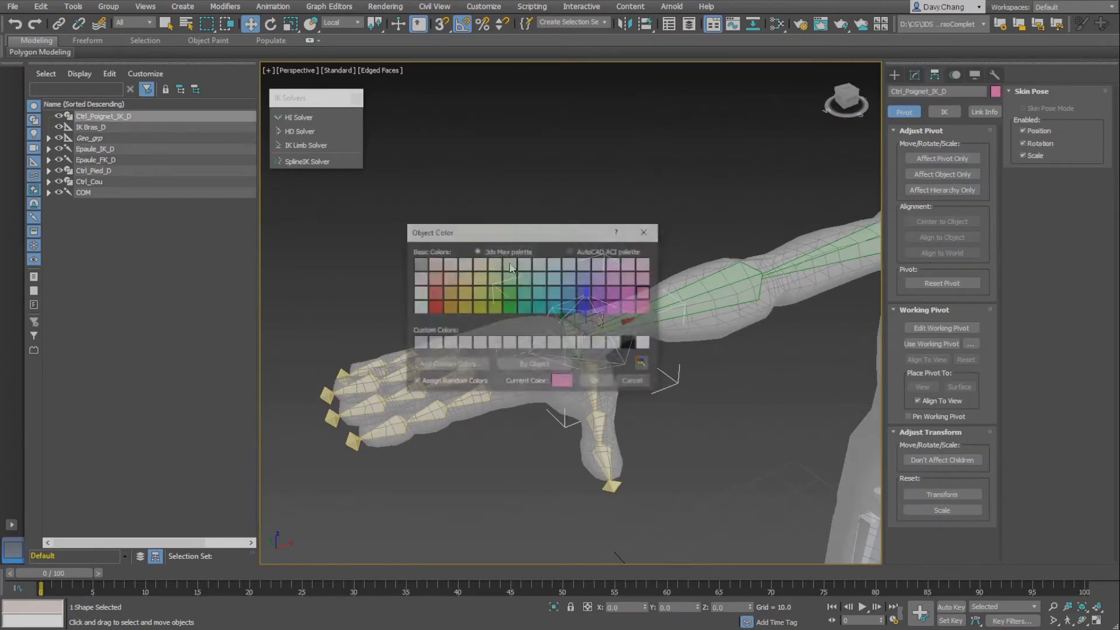
{"action": "left_click", "coordinate": [434, 308]}
{"action": "left_click", "coordinate": [596, 382]}
{"action": "left_click", "coordinate": [690, 268]}
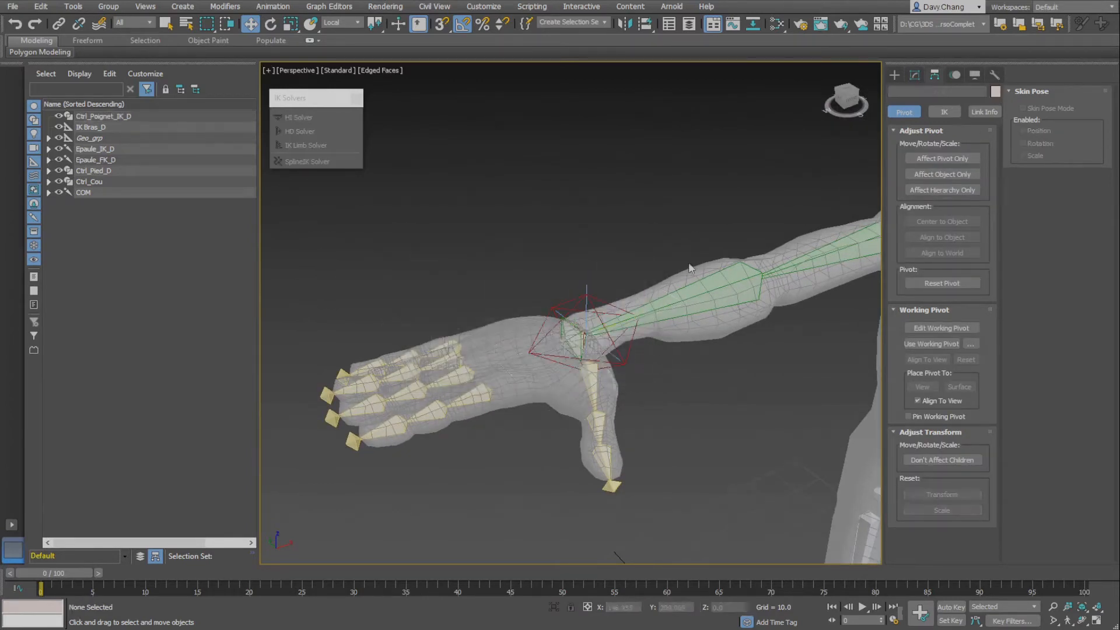
{"action": "scroll", "coordinate": [701, 335], "scroll_direction": "down", "scroll_amount": 10}
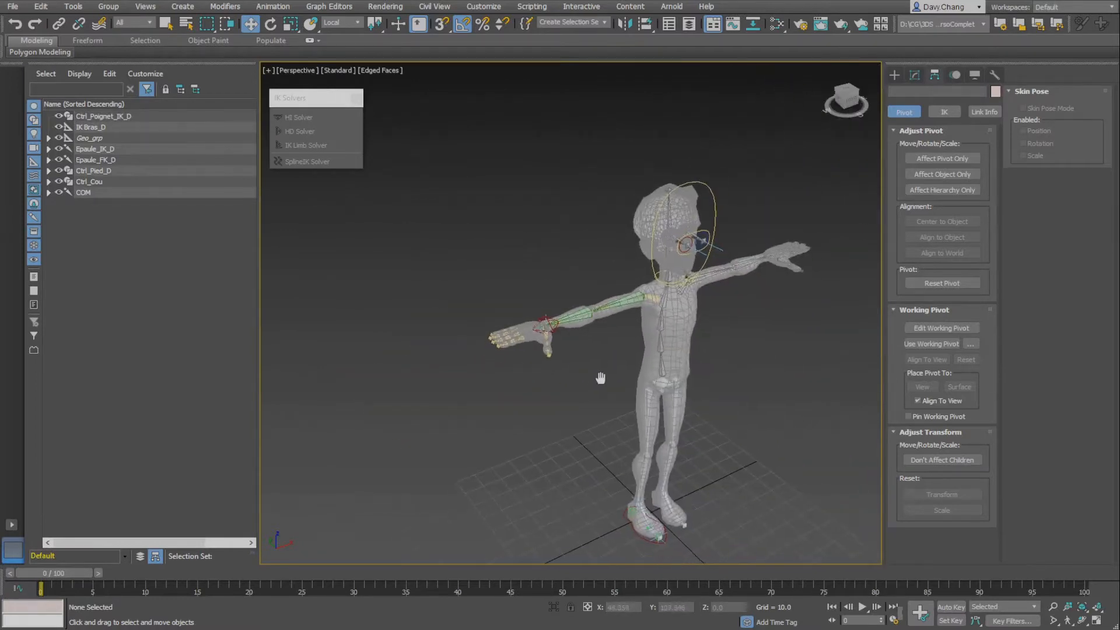
{"action": "middle_click_drag", "start_coordinate": [593, 358], "coordinate": [589, 345], "text": "alt"}
{"action": "scroll", "coordinate": [589, 344], "scroll_direction": "up", "scroll_amount": 6}
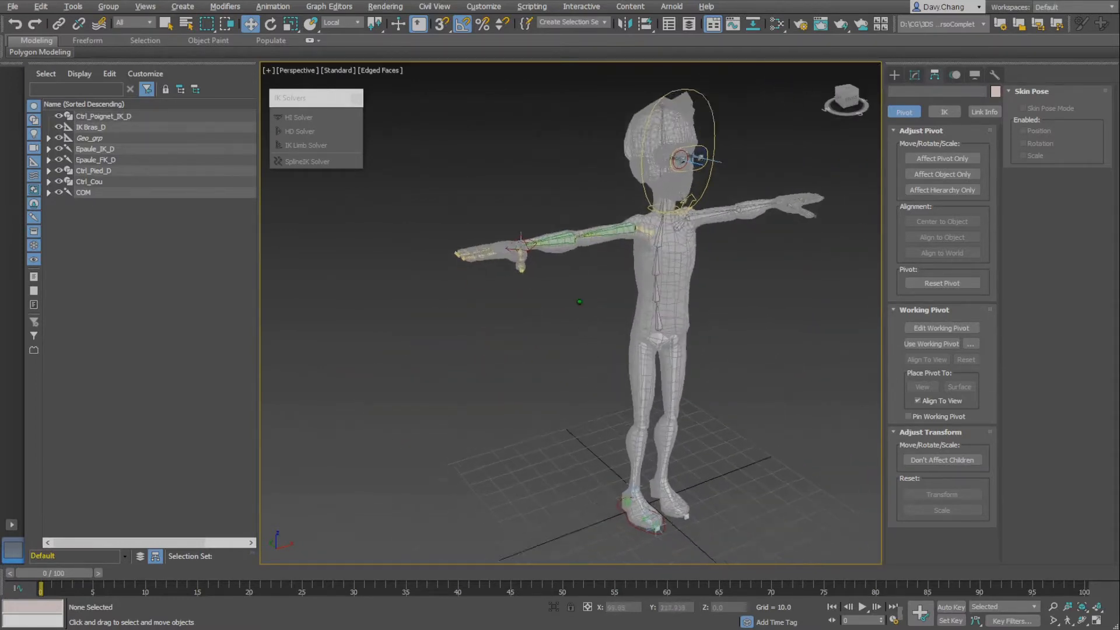
Clone the wrist controller Ctrl_Poignet_IK_D as a copy named Ctrl_Coude_IK_D
{"action": "middle_click_drag", "start_coordinate": [590, 304], "coordinate": [602, 354]}
{"action": "scroll", "coordinate": [531, 292], "scroll_direction": "up", "scroll_amount": 8}
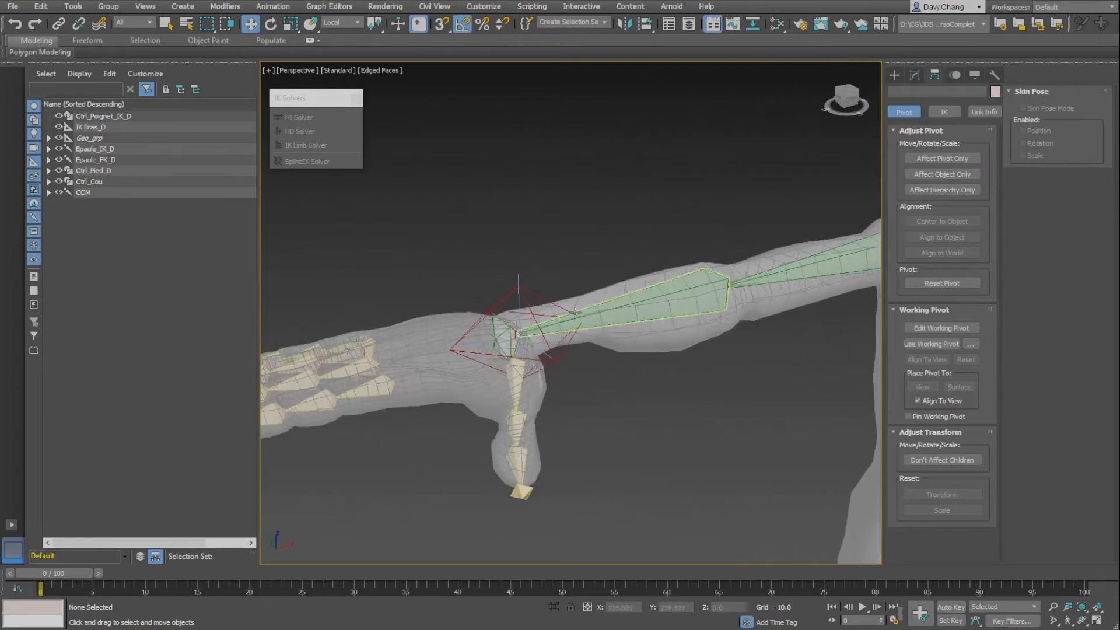
{"action": "left_click", "coordinate": [541, 293]}
{"action": "scroll", "coordinate": [663, 362], "scroll_direction": "down", "scroll_amount": 3}
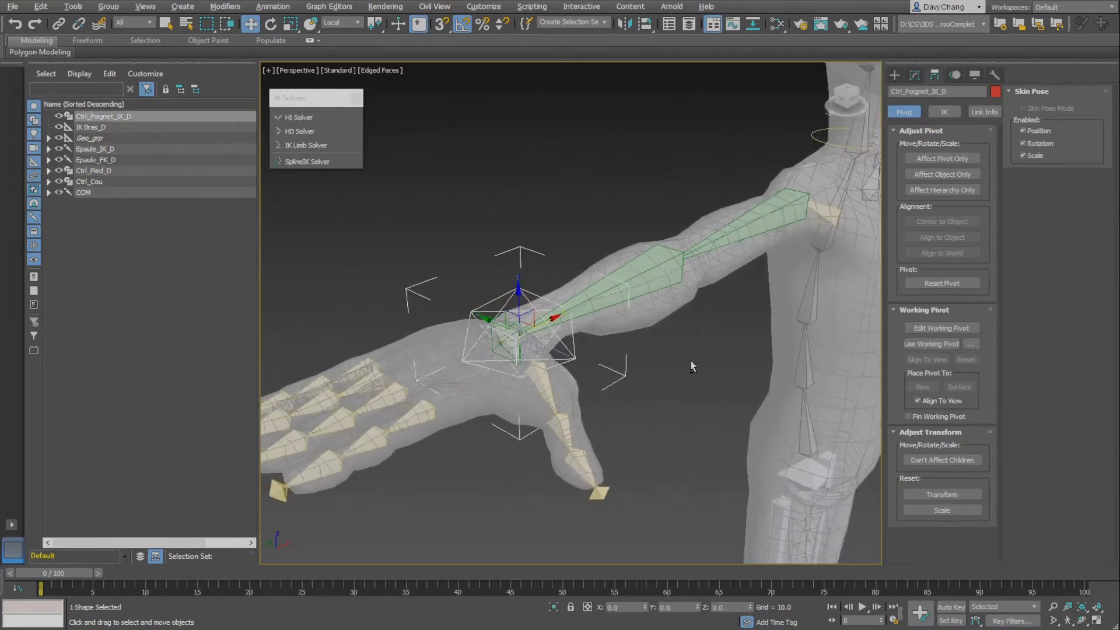
{"action": "middle_click_drag", "start_coordinate": [690, 359], "coordinate": [723, 373]}
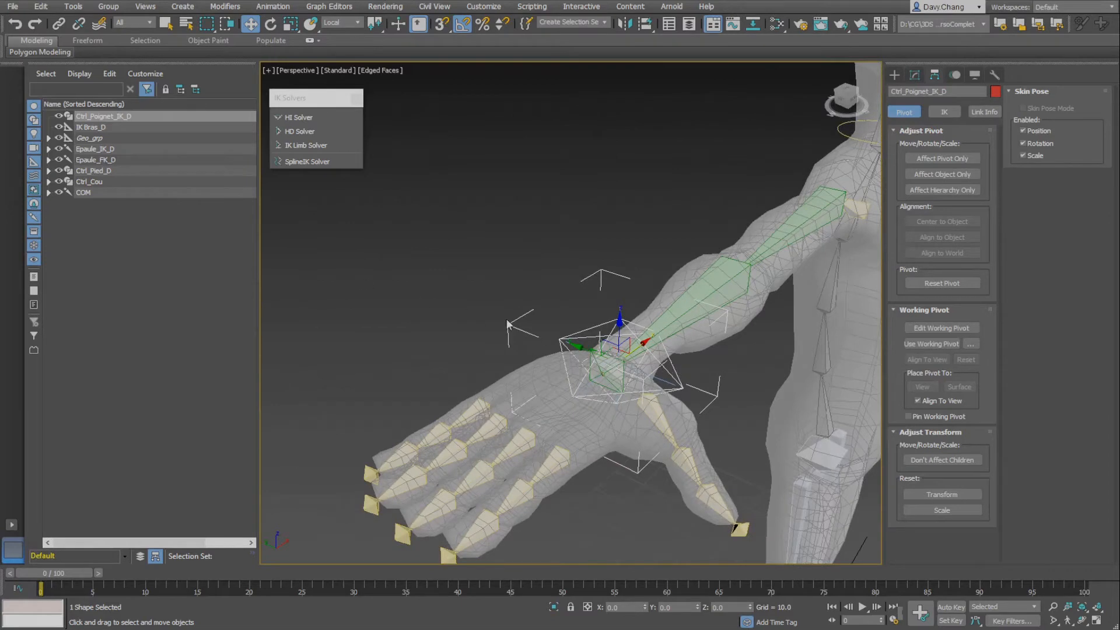
{"action": "key", "text": "ctrl+v"}
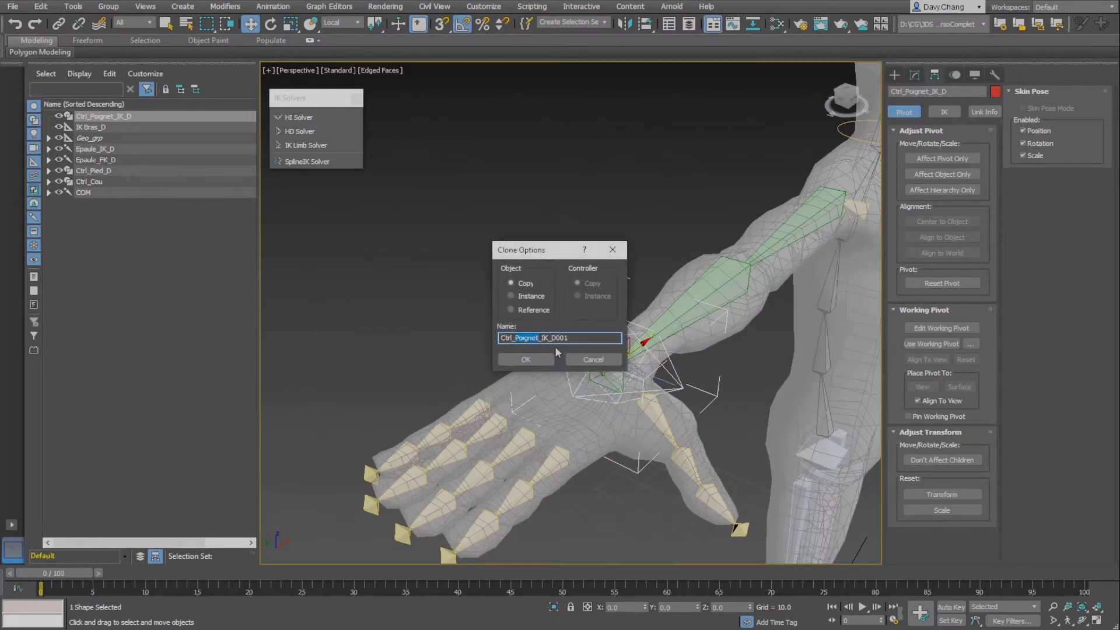
{"action": "type", "text": "Coud"}
{"action": "key", "text": "Return"}
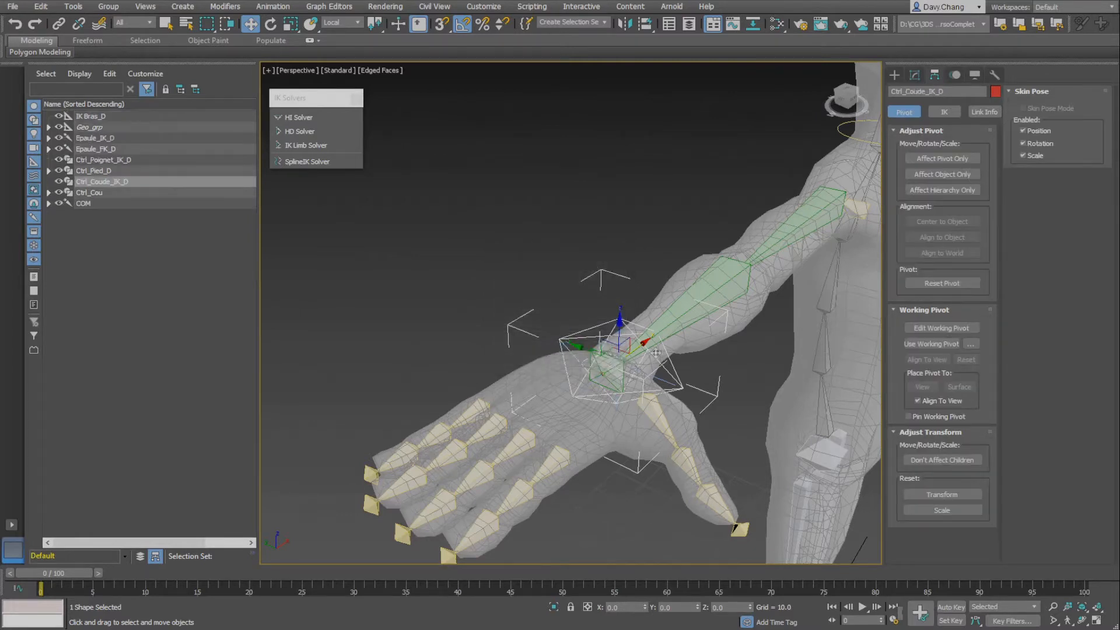
Quick-align Ctrl_Coude_IK_D to the elbow joint of the right arm's IK chain
{"action": "middle_click_drag", "start_coordinate": [717, 362], "coordinate": [563, 359], "text": "alt"}
{"action": "middle_click_drag", "start_coordinate": [562, 359], "coordinate": [516, 357]}
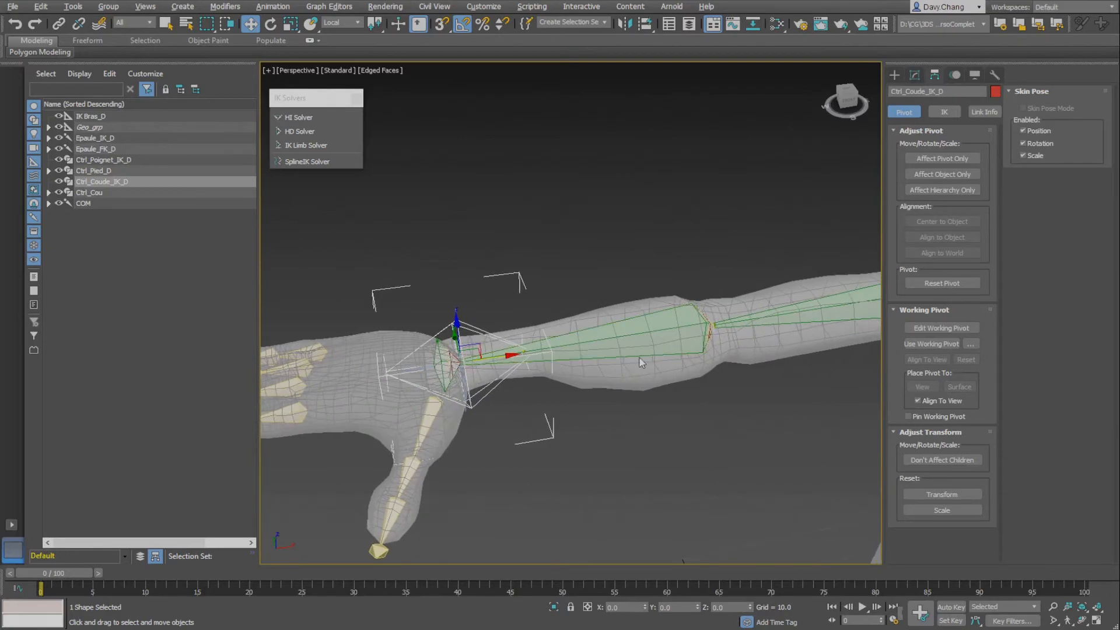
{"action": "key", "text": "shift+a"}
{"action": "left_click", "coordinate": [702, 333]}
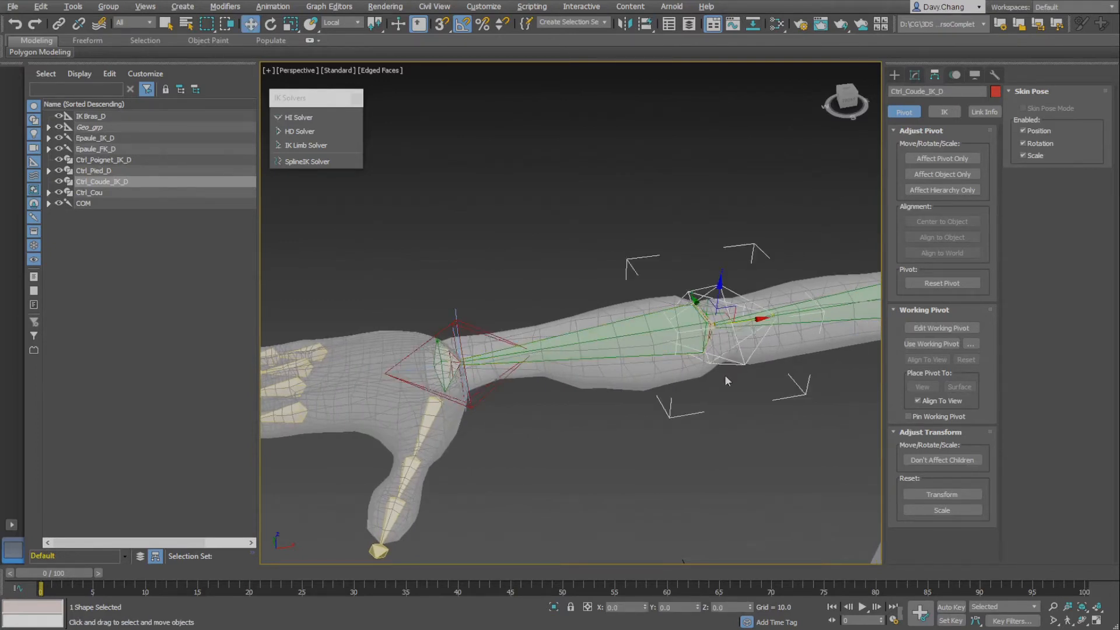
Move Ctrl_Coude_IK_D along its local Y axis to a spot well behind the right elbow
{"action": "middle_click_drag", "start_coordinate": [650, 352], "coordinate": [694, 353], "text": "alt"}
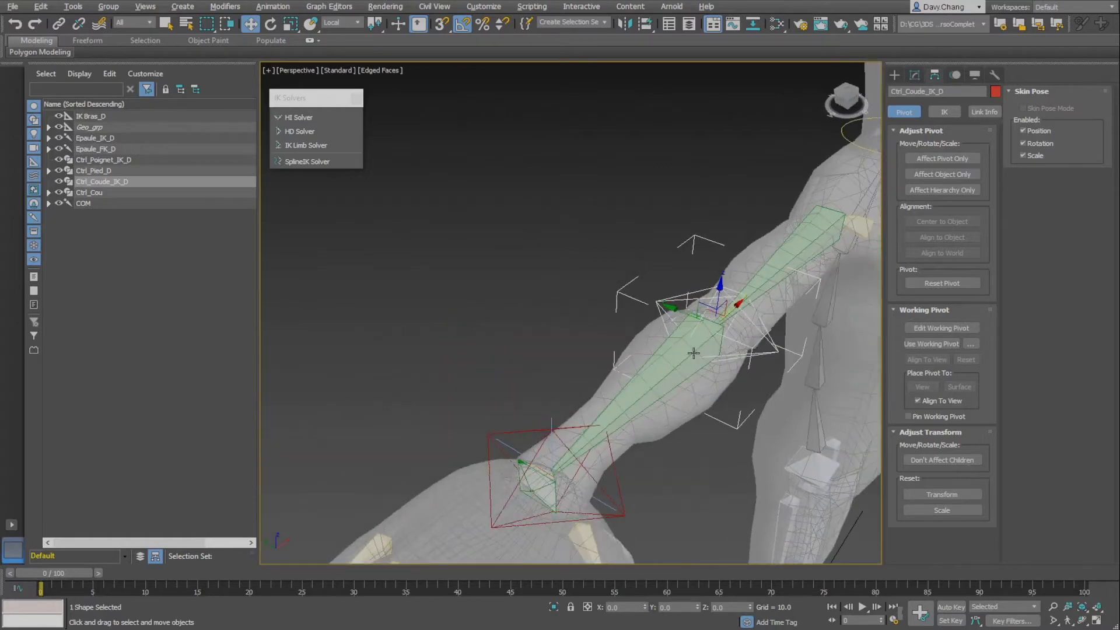
{"action": "left_click_drag", "start_coordinate": [673, 306], "coordinate": [356, 191]}
{"action": "middle_click_drag", "start_coordinate": [468, 327], "coordinate": [560, 390], "text": "alt"}
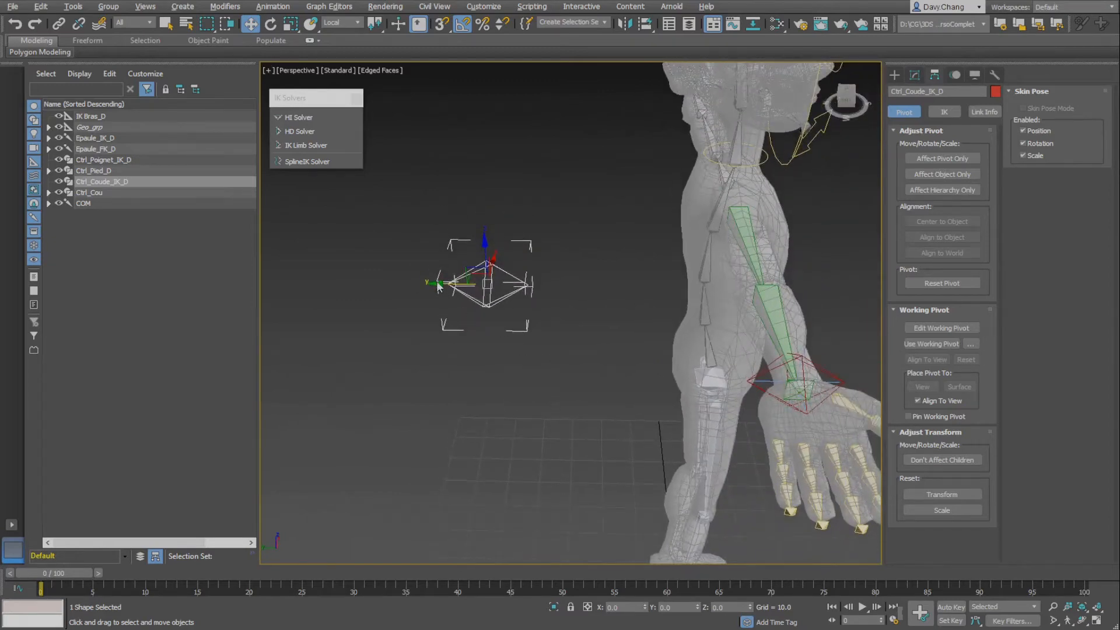
{"action": "left_click_drag", "start_coordinate": [442, 283], "coordinate": [390, 284]}
{"action": "mouse_move", "coordinate": [511, 335]}
{"action": "middle_mouse_down", "text": "alt"}
{"action": "mouse_move", "coordinate": [536, 319]}
{"action": "mouse_move", "coordinate": [646, 307]}
{"action": "mouse_move", "coordinate": [505, 332]}
{"action": "middle_mouse_up", "text": "alt"}
{"action": "middle_click_drag", "start_coordinate": [506, 333], "coordinate": [541, 336]}
{"action": "middle_click_drag", "start_coordinate": [541, 336], "coordinate": [572, 369]}
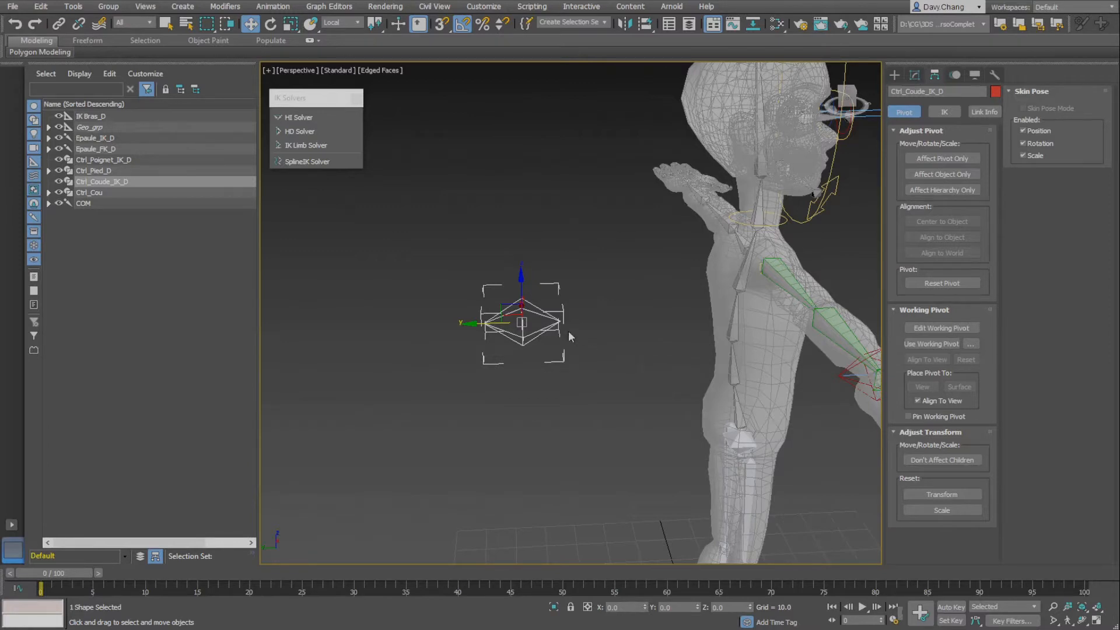
Scale all vertices of the Ctrl_Coude_IK_D spline down uniformly to roughly half size, and leave vertex editing
{"action": "left_click", "coordinate": [915, 76]}
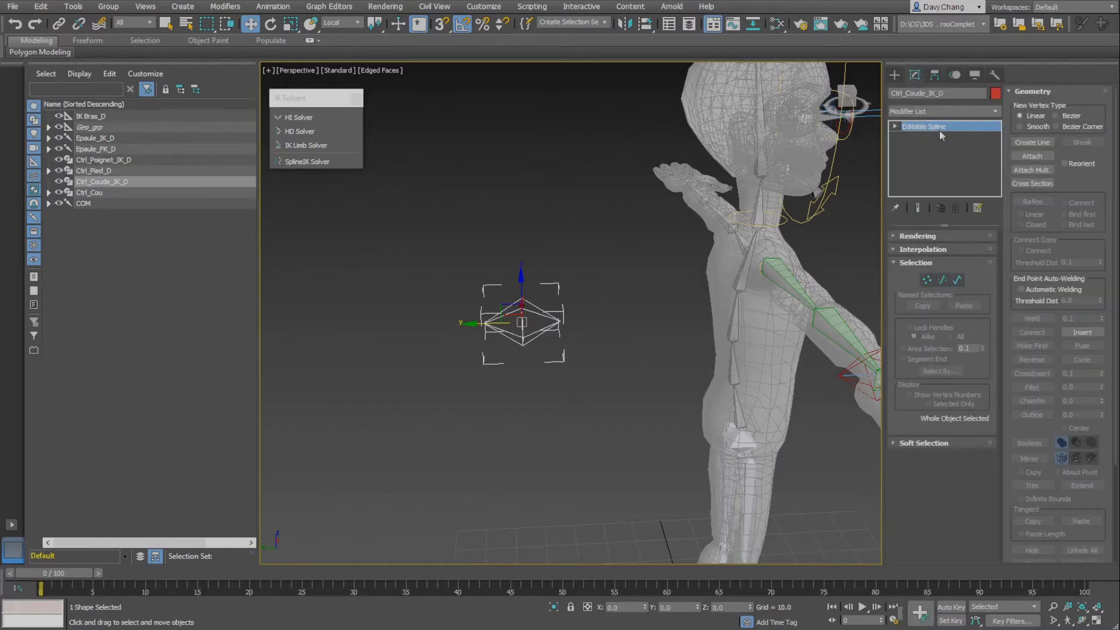
{"action": "left_click", "coordinate": [927, 281]}
{"action": "left_click_drag", "start_coordinate": [463, 269], "coordinate": [601, 386]}
{"action": "middle_click_drag", "start_coordinate": [601, 386], "coordinate": [544, 368], "text": "alt"}
{"action": "scroll", "coordinate": [530, 354], "scroll_direction": "up", "scroll_amount": 2}
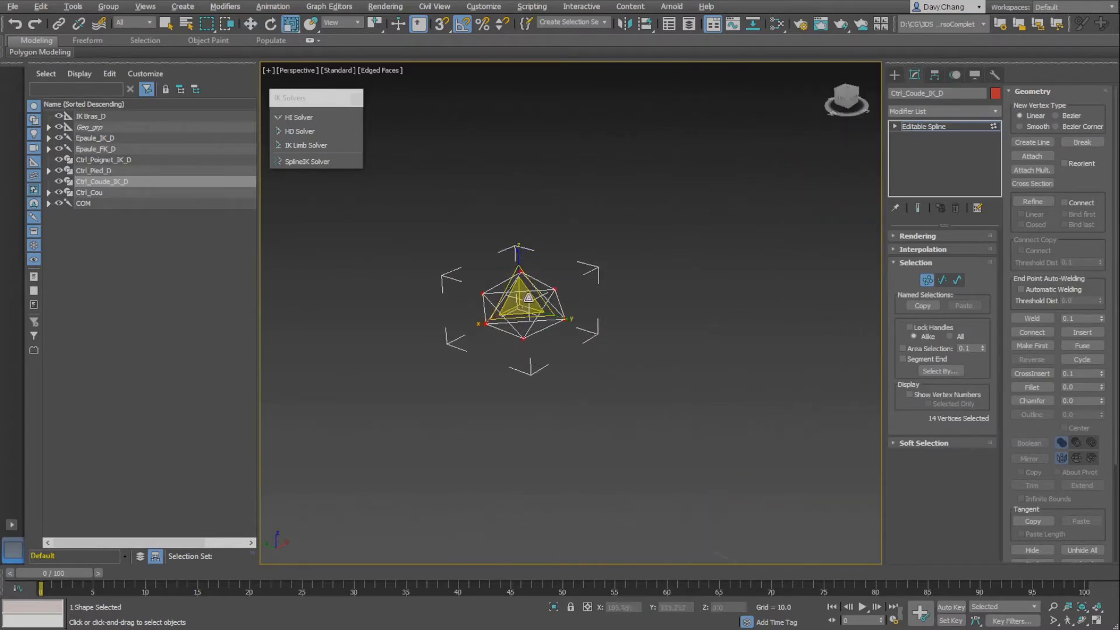
{"action": "left_click_drag", "start_coordinate": [528, 301], "coordinate": [452, 366]}
{"action": "key", "text": "w"}
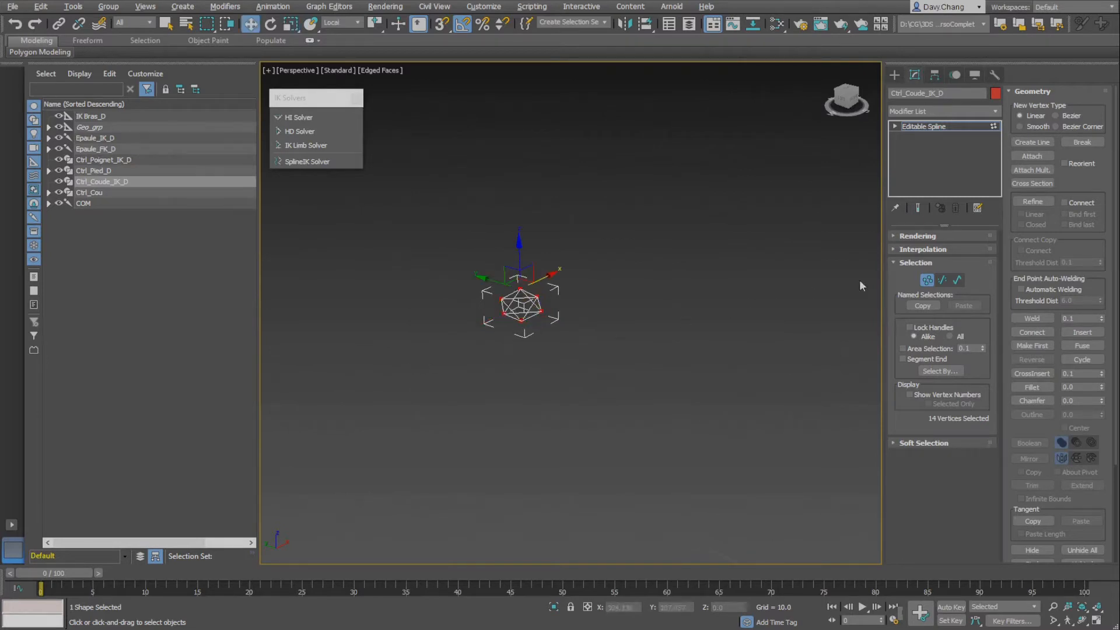
{"action": "middle_click_drag", "start_coordinate": [530, 332], "coordinate": [535, 321], "text": "alt"}
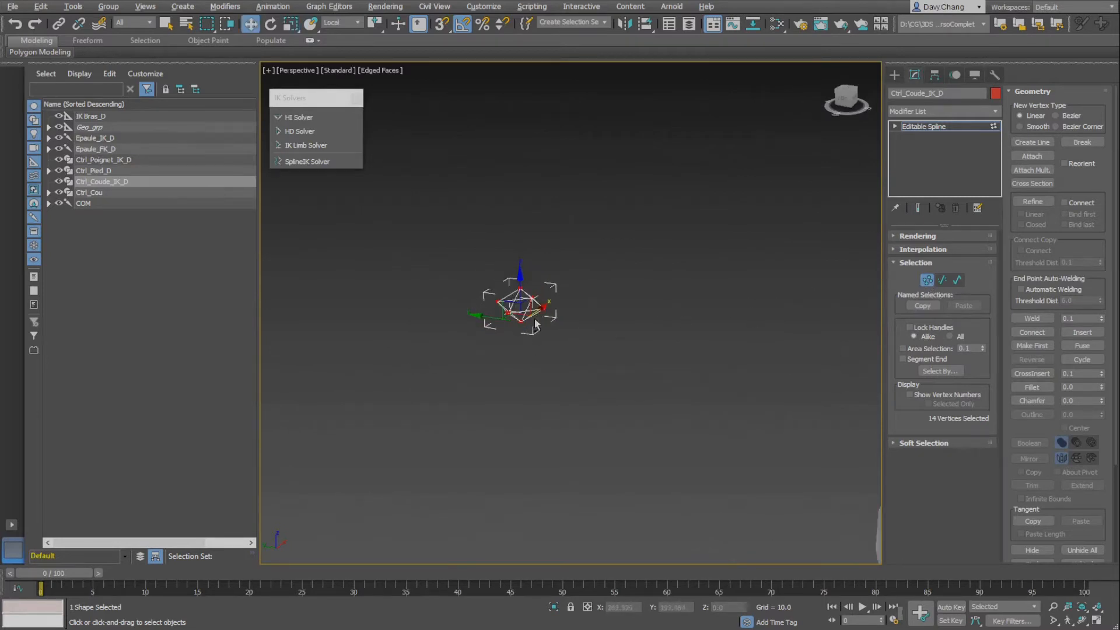
{"action": "scroll", "coordinate": [532, 318], "scroll_direction": "up", "scroll_amount": 5}
{"action": "scroll", "coordinate": [531, 318], "scroll_direction": "down", "scroll_amount": 3}
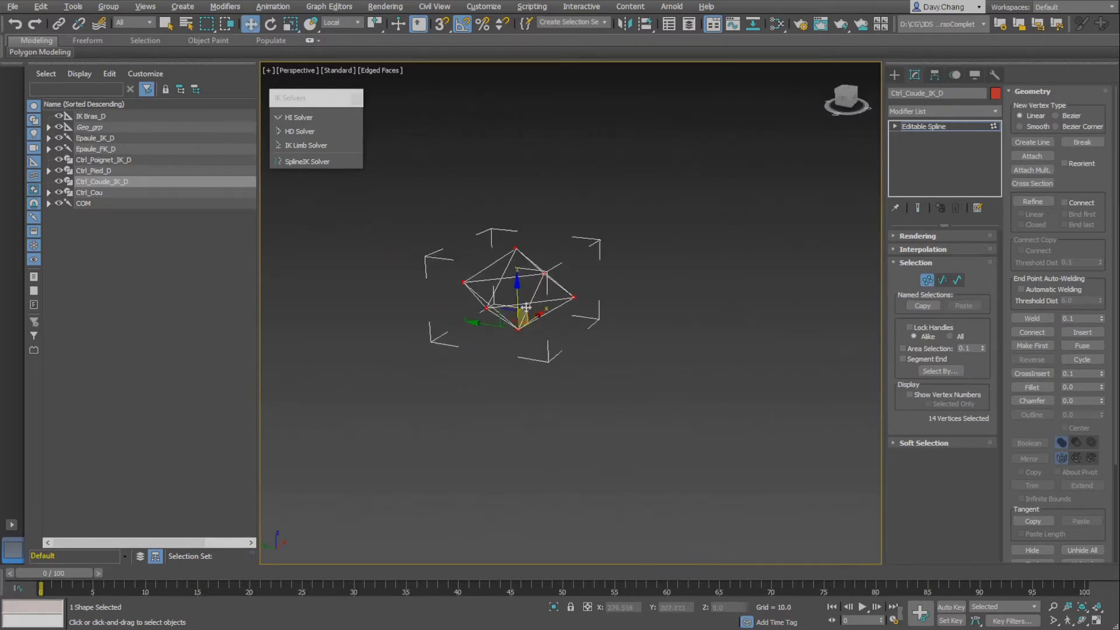
{"action": "left_click", "coordinate": [927, 280]}
Check the absolute local scale values of Ctrl_Coude_IK_D in the Scale Transform Type-In
{"action": "middle_click_drag", "start_coordinate": [612, 372], "coordinate": [539, 349], "text": "alt"}
{"action": "scroll", "coordinate": [592, 370], "scroll_direction": "up", "scroll_amount": 5}
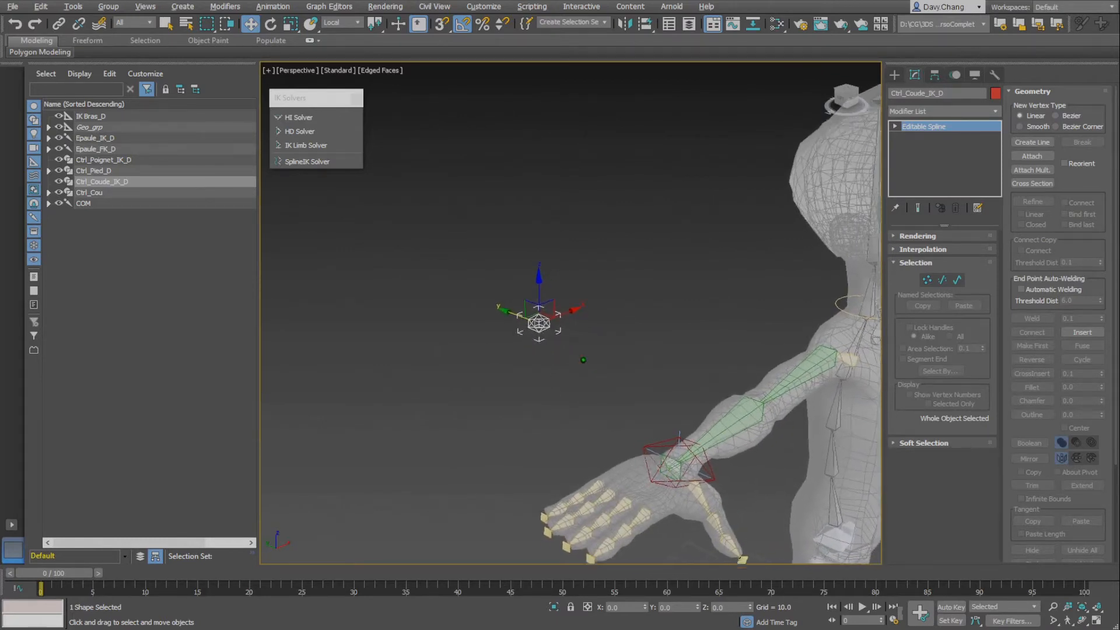
{"action": "right_click", "coordinate": [290, 24]}
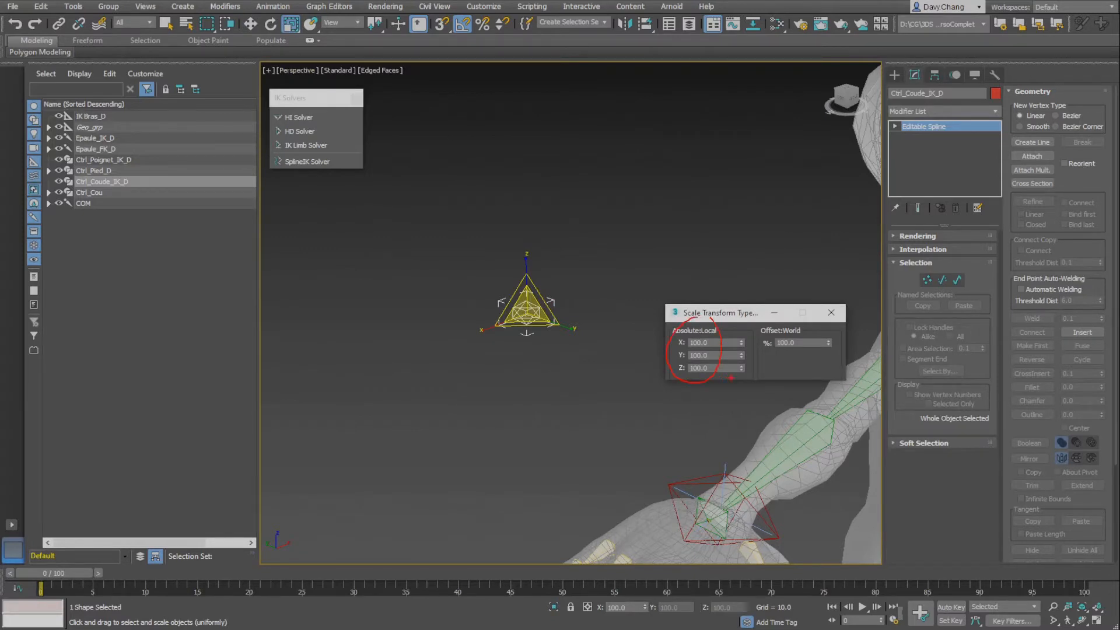
{"action": "left_click", "coordinate": [832, 312]}
{"action": "key", "text": "w"}
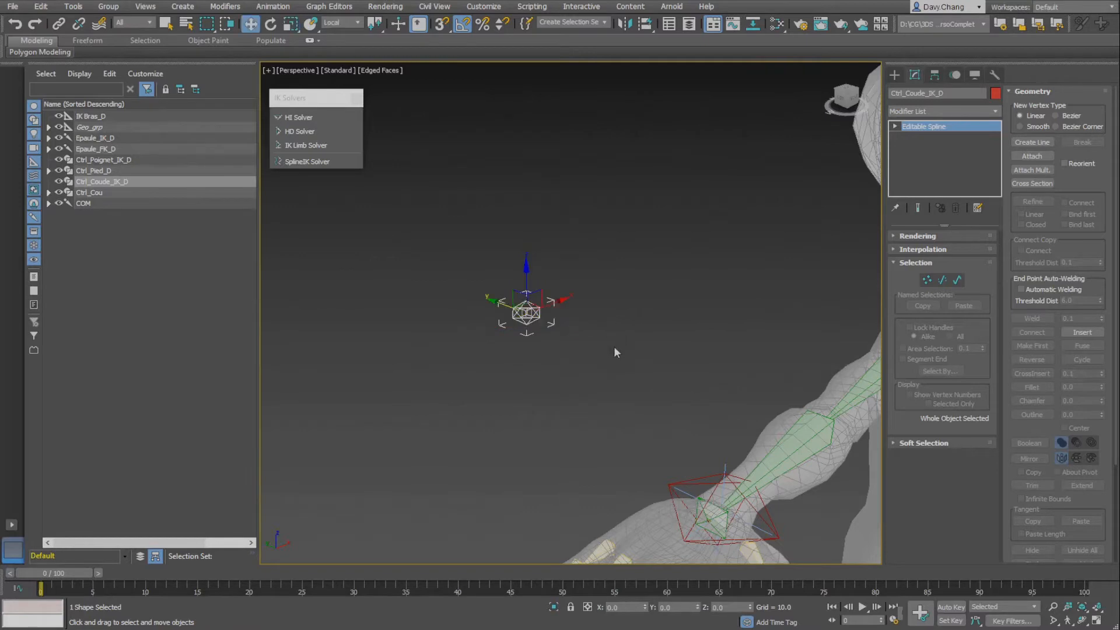
{"action": "middle_click_drag", "start_coordinate": [614, 353], "coordinate": [516, 334], "text": "alt"}
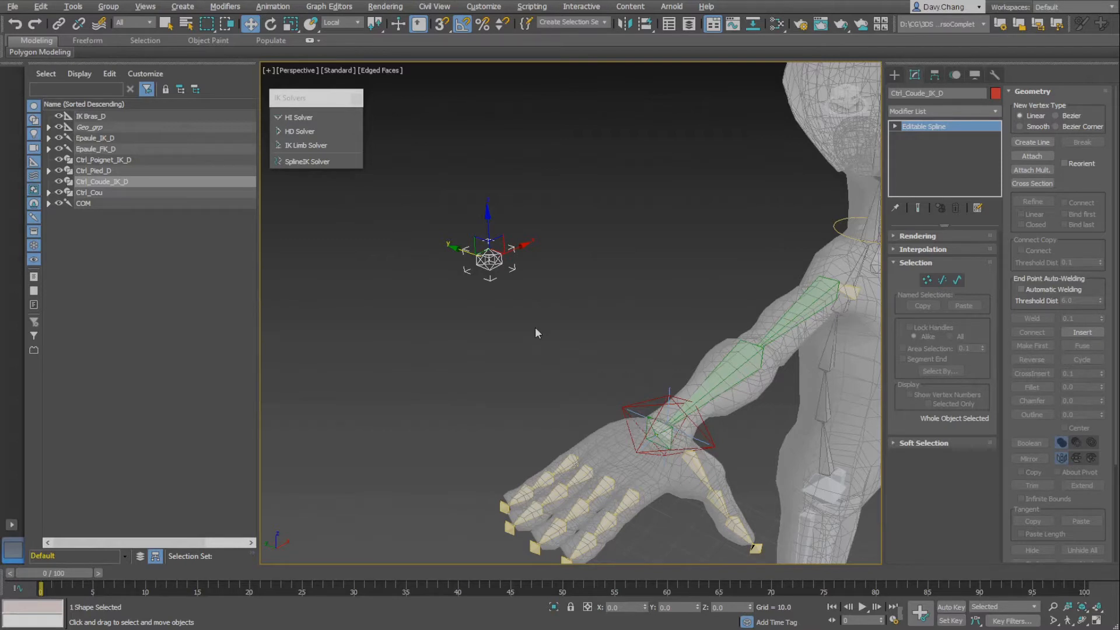
Apply Freeze Transform and Transform To Zero to both Ctrl_Coude_IK_D and Ctrl_Poignet_IK_D, and deselect them
{"action": "middle_click_drag", "start_coordinate": [640, 341], "coordinate": [595, 347], "text": "alt"}
{"action": "left_click", "coordinate": [578, 412], "text": "ctrl"}
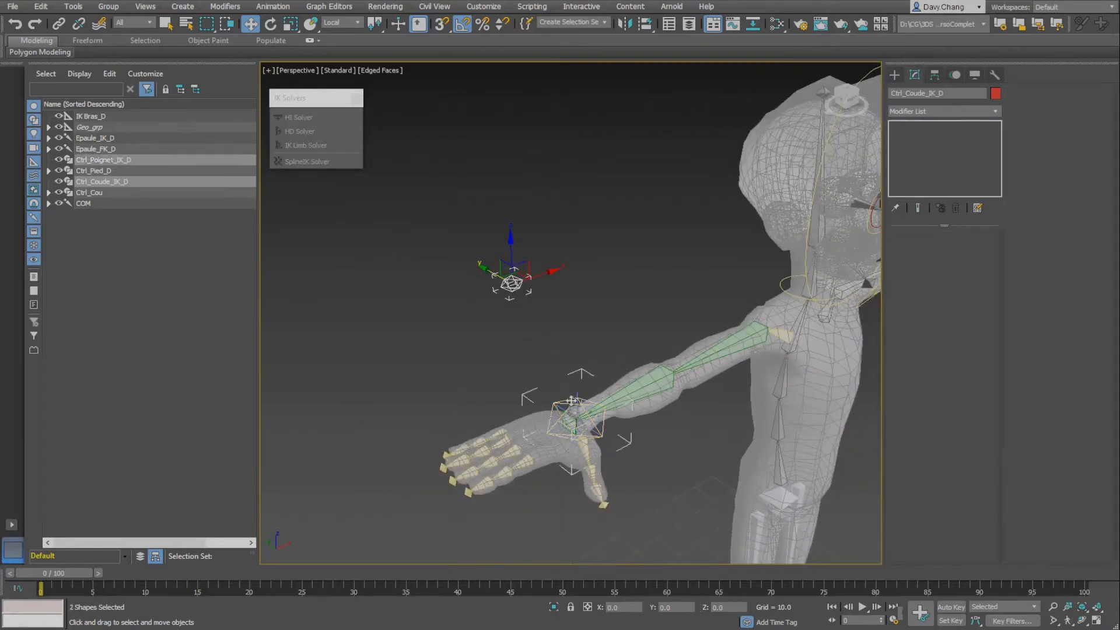
{"action": "right_click", "coordinate": [509, 305], "text": "alt"}
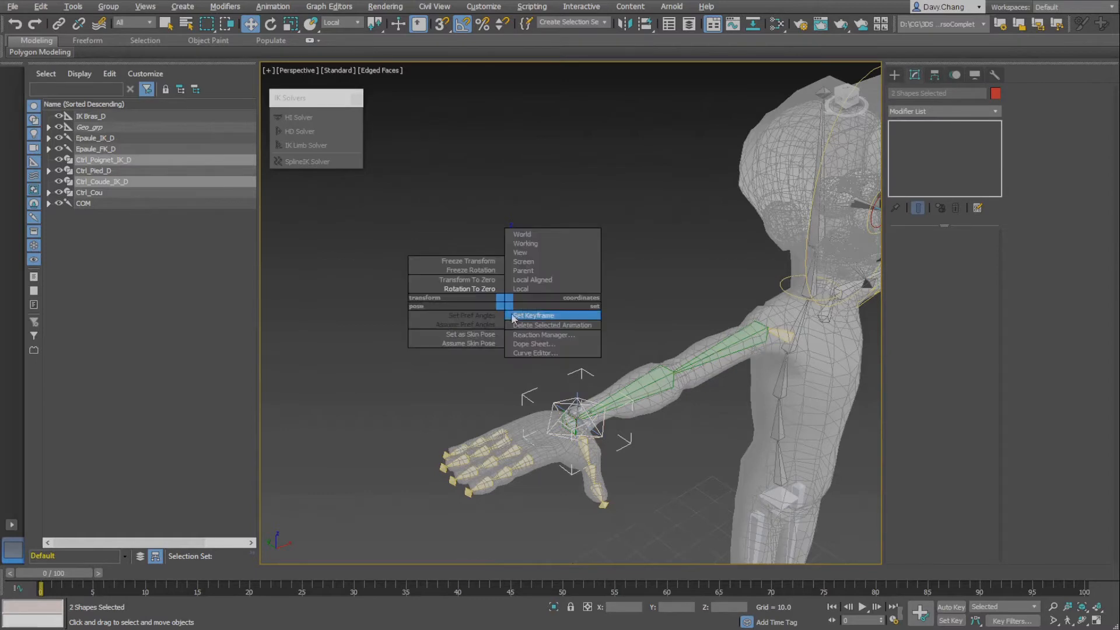
{"action": "left_click", "coordinate": [476, 266]}
{"action": "left_click", "coordinate": [620, 346]}
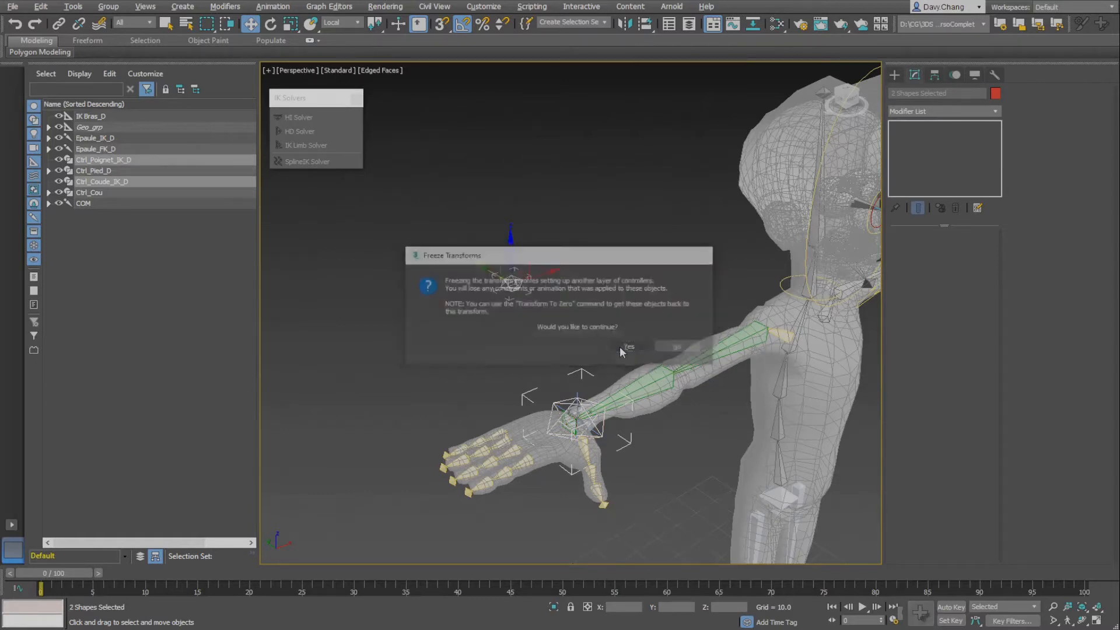
{"action": "right_click", "coordinate": [499, 325], "text": "alt"}
{"action": "left_click", "coordinate": [472, 295]}
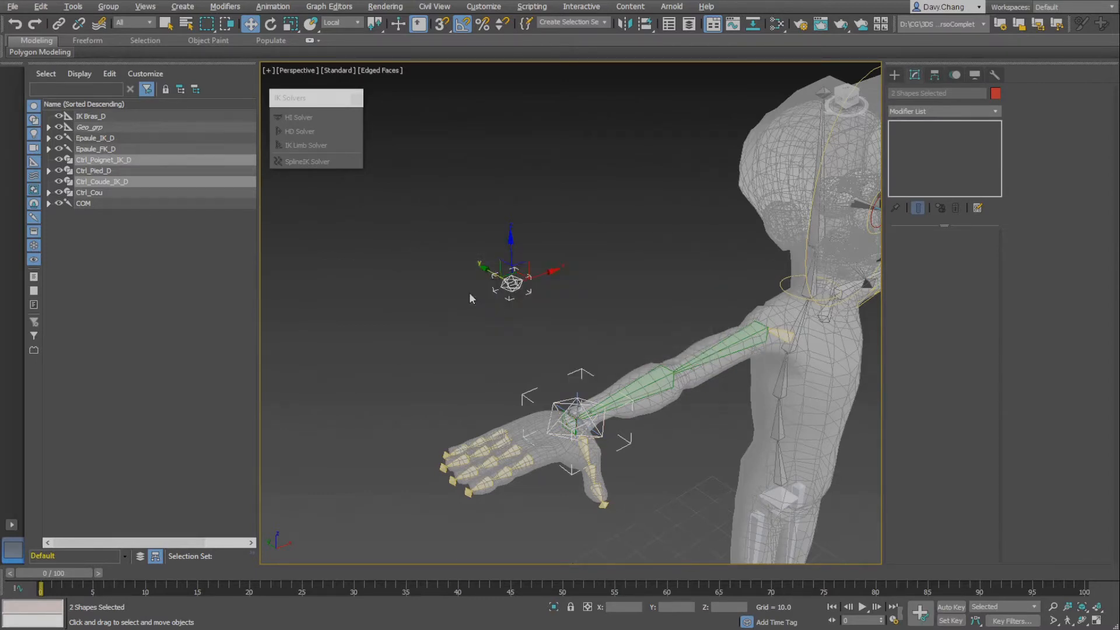
{"action": "left_click", "coordinate": [552, 331]}
Detach the animation Constraints list as a floating palette over the viewport, beside the IK Solvers palette
{"action": "middle_click_drag", "start_coordinate": [569, 352], "coordinate": [516, 335], "text": "alt"}
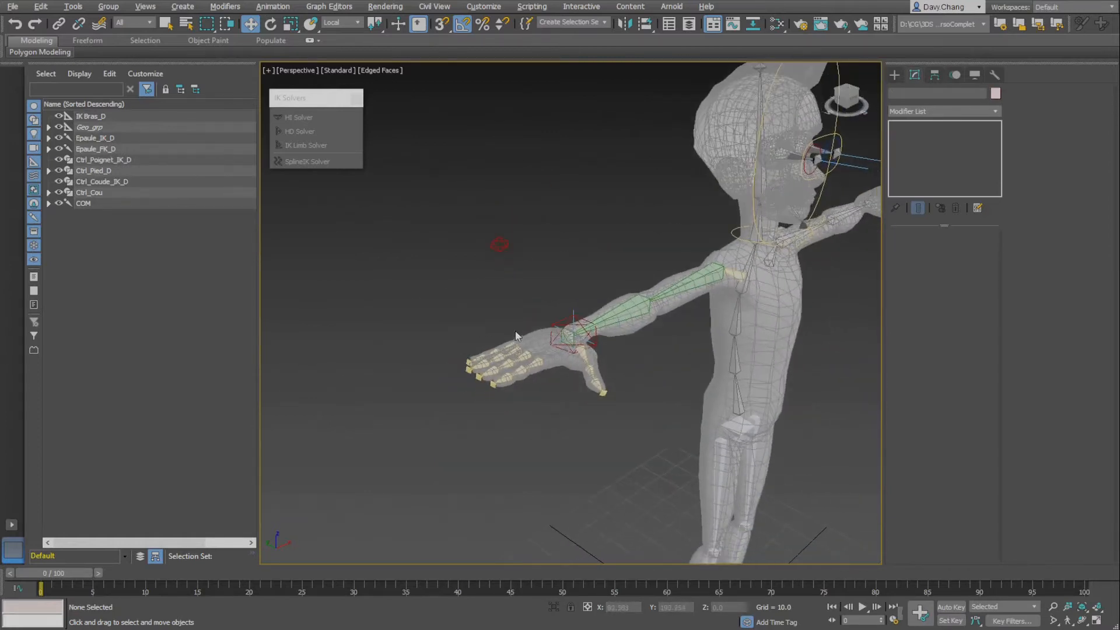
{"action": "scroll", "coordinate": [574, 306], "scroll_direction": "up", "scroll_amount": 4}
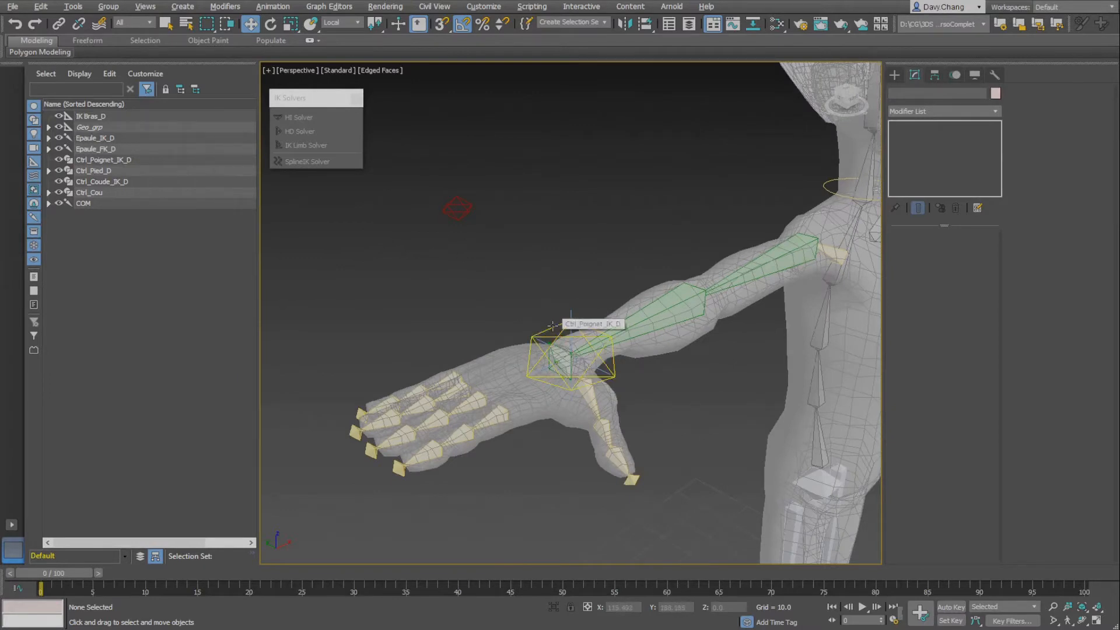
{"action": "left_click", "coordinate": [266, 8]}
{"action": "mouse_move", "coordinate": [295, 76]}
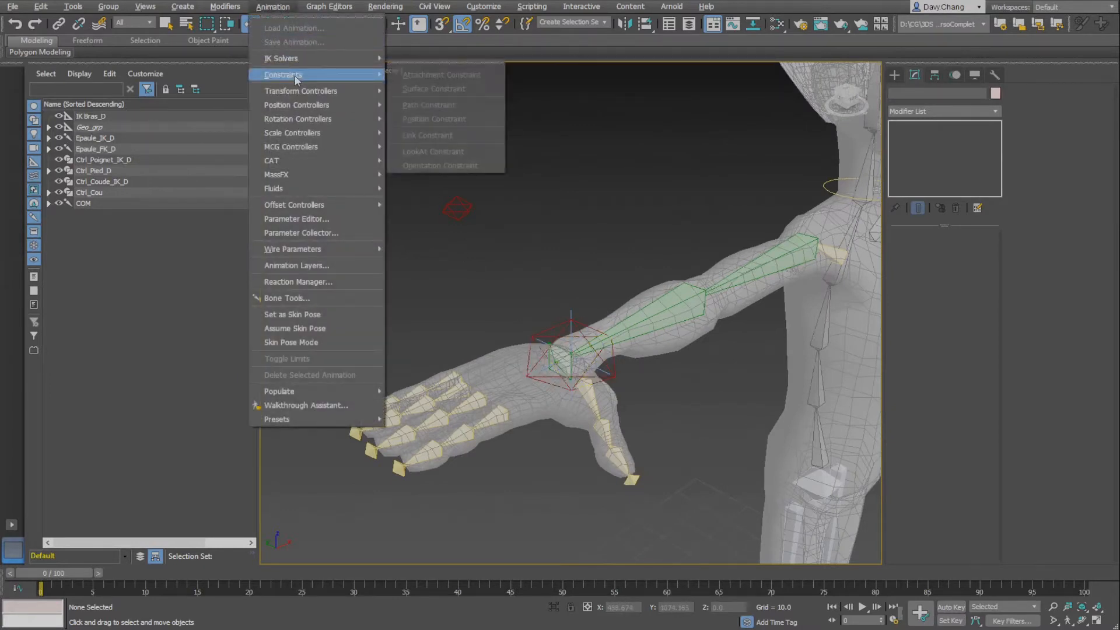
{"action": "left_click", "coordinate": [442, 69]}
{"action": "left_click_drag", "start_coordinate": [436, 55], "coordinate": [578, 99]}
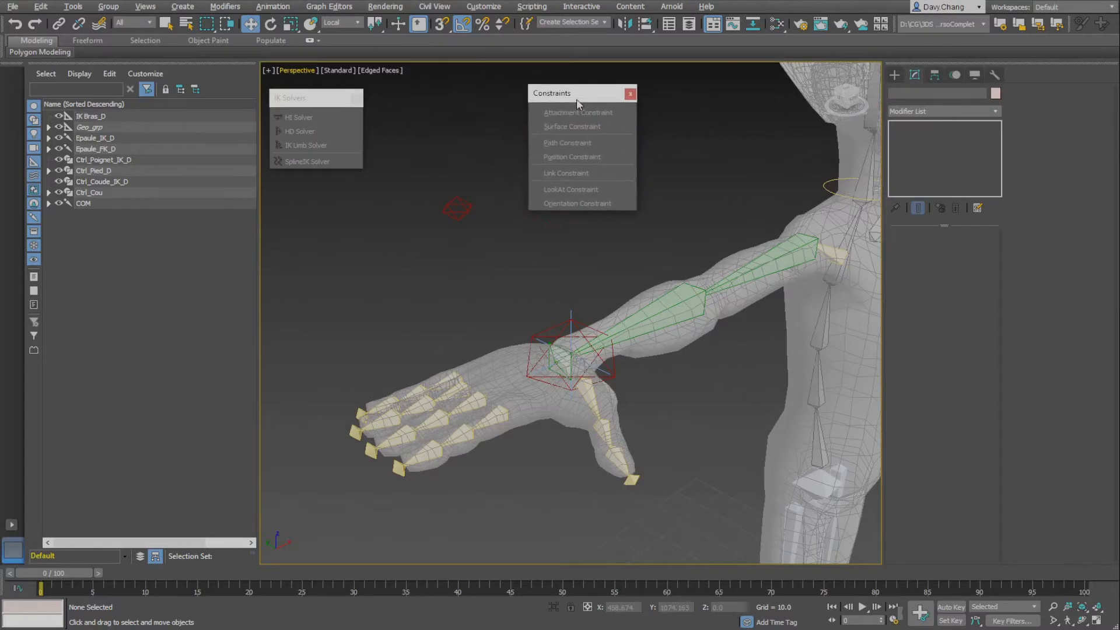
Switch the perspective viewport to wireframe display around the right wrist
{"action": "scroll", "coordinate": [583, 314], "scroll_direction": "up", "scroll_amount": 2}
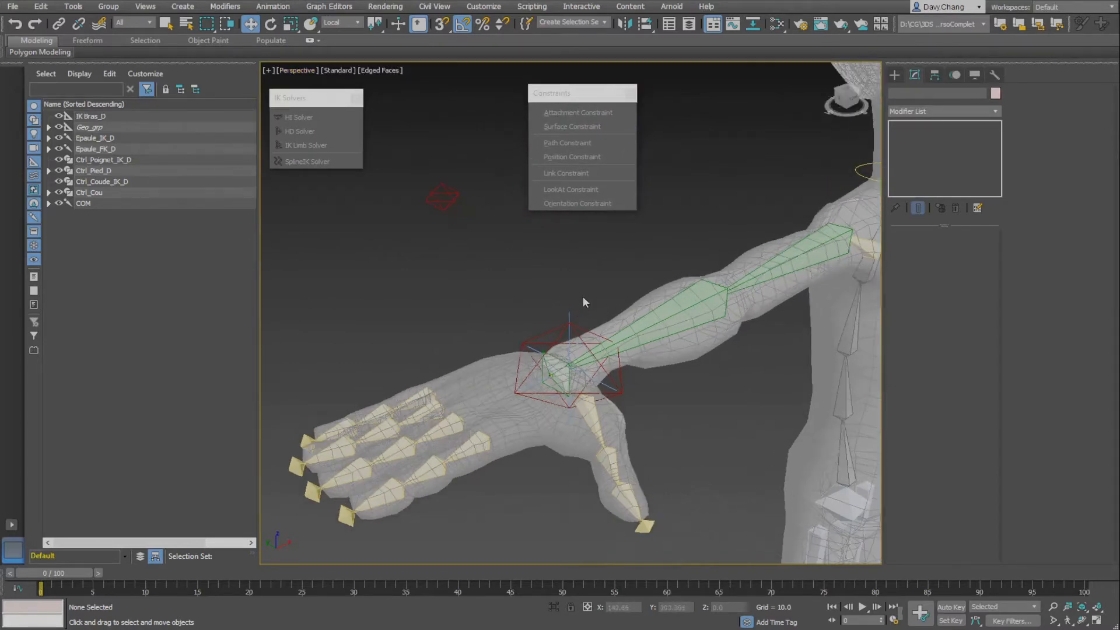
{"action": "key", "text": "F3"}
{"action": "scroll", "coordinate": [615, 330], "scroll_direction": "up", "scroll_amount": 2}
{"action": "middle_click_drag", "start_coordinate": [614, 328], "coordinate": [530, 331]}
{"action": "scroll", "coordinate": [558, 316], "scroll_direction": "down", "scroll_amount": 2}
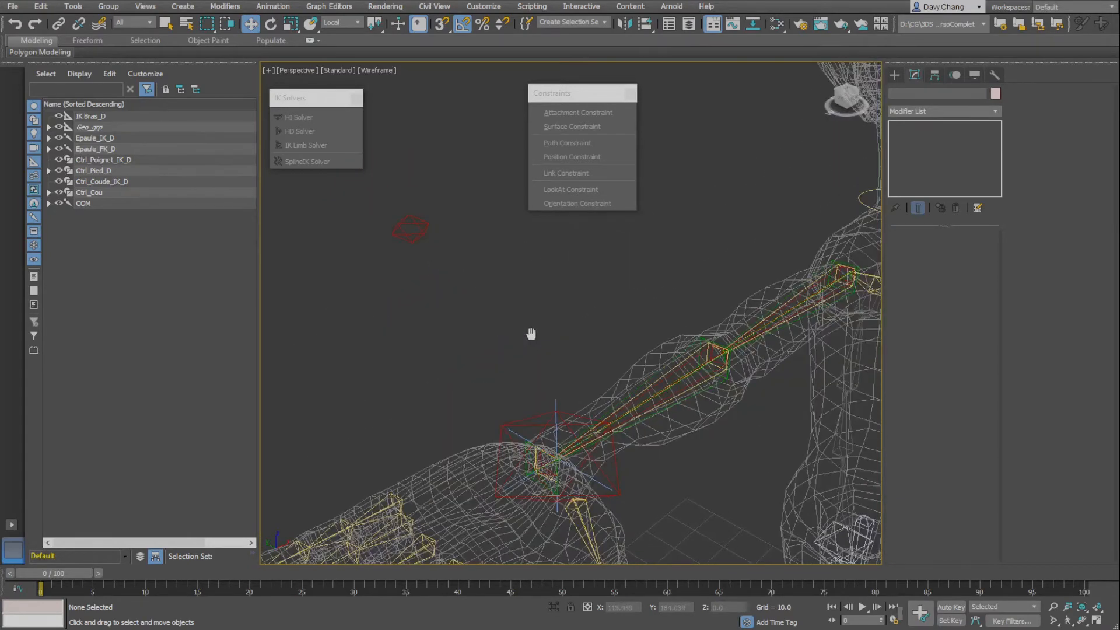
Add a Position Constraint to the IK Bras_D goal with Ctrl_Poignet_IK_D as its target
{"action": "left_click", "coordinate": [557, 398]}
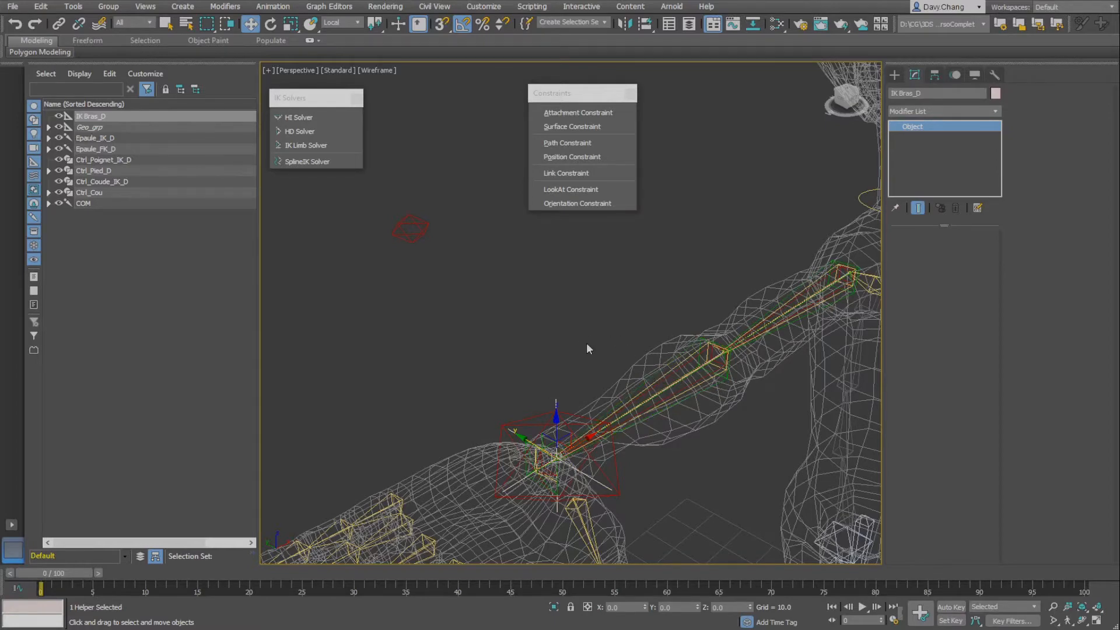
{"action": "middle_click_drag", "start_coordinate": [587, 341], "coordinate": [585, 291]}
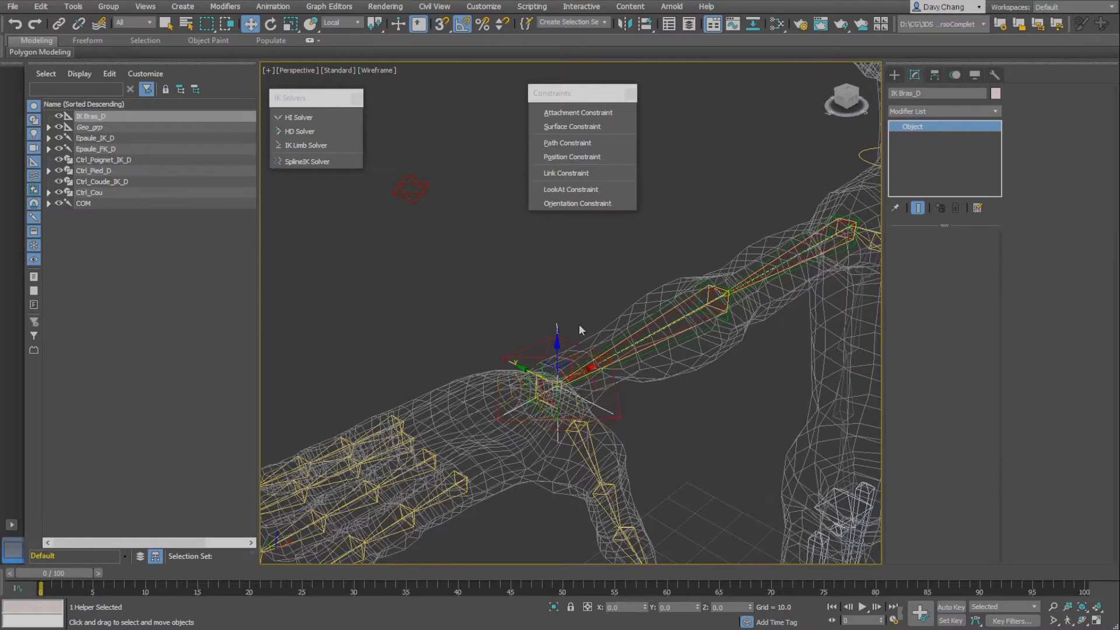
{"action": "left_click", "coordinate": [559, 328]}
{"action": "left_click", "coordinate": [572, 157]}
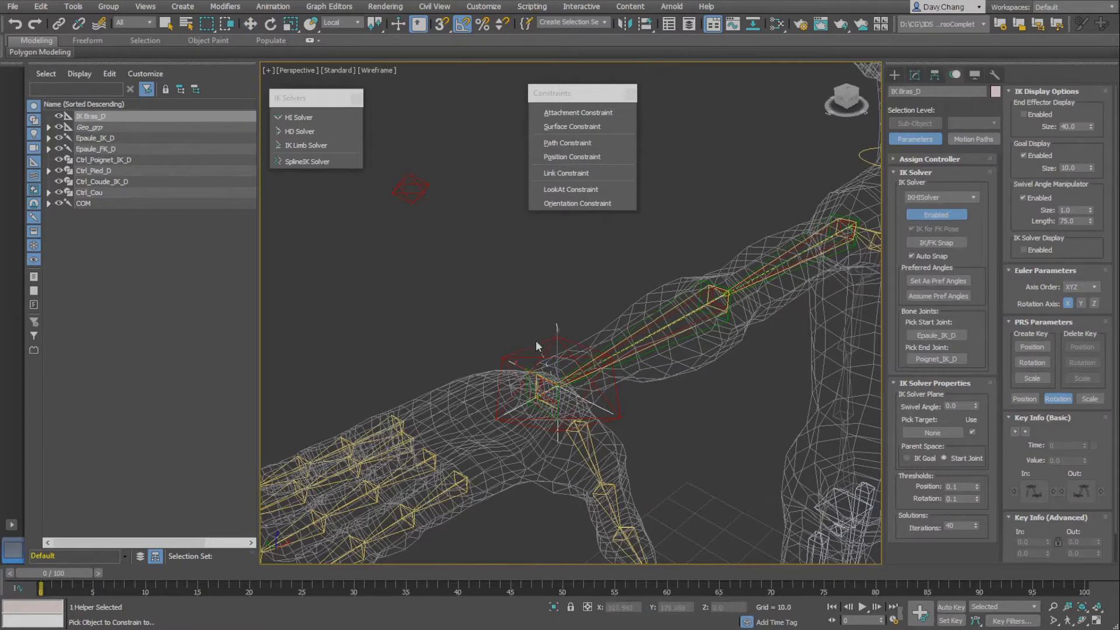
{"action": "left_click", "coordinate": [536, 340]}
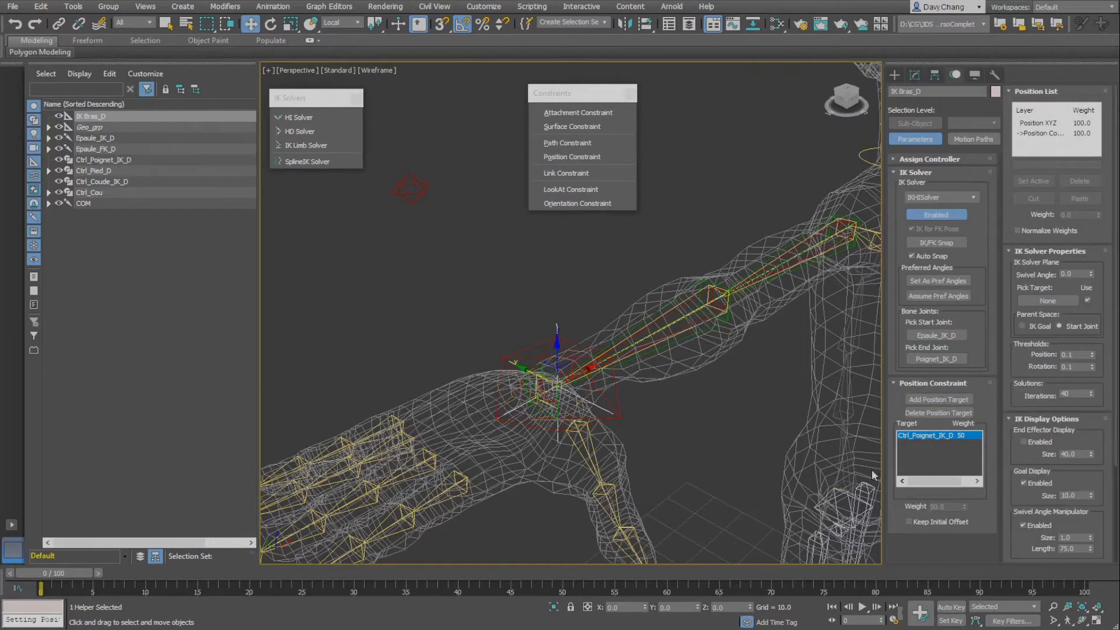
Move Ctrl_Poignet_IK_D up above the forearm to test whether the IK chain follows it
{"action": "left_click", "coordinate": [533, 343]}
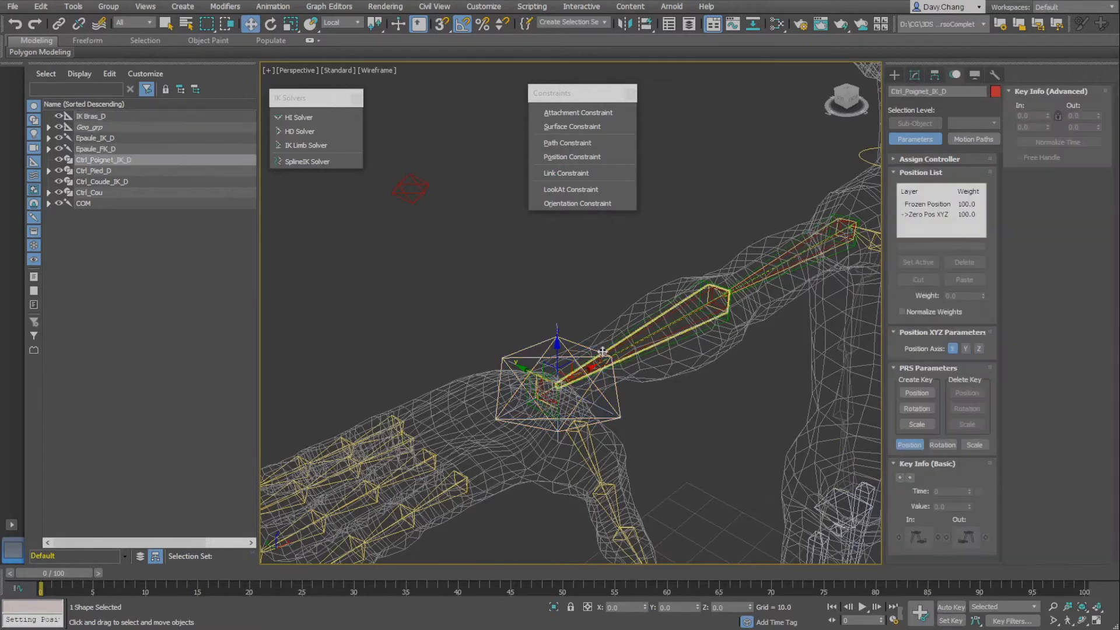
{"action": "middle_click_drag", "start_coordinate": [600, 347], "coordinate": [569, 355], "text": "alt"}
{"action": "scroll", "coordinate": [589, 318], "scroll_direction": "down", "scroll_amount": 3}
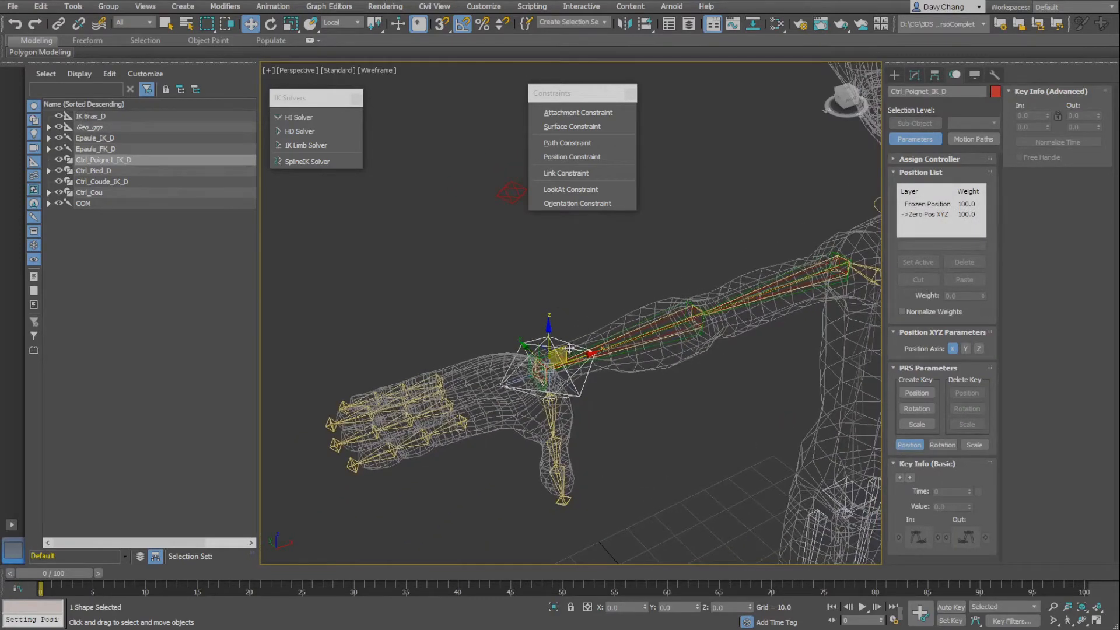
{"action": "left_click_drag", "start_coordinate": [568, 354], "coordinate": [627, 217]}
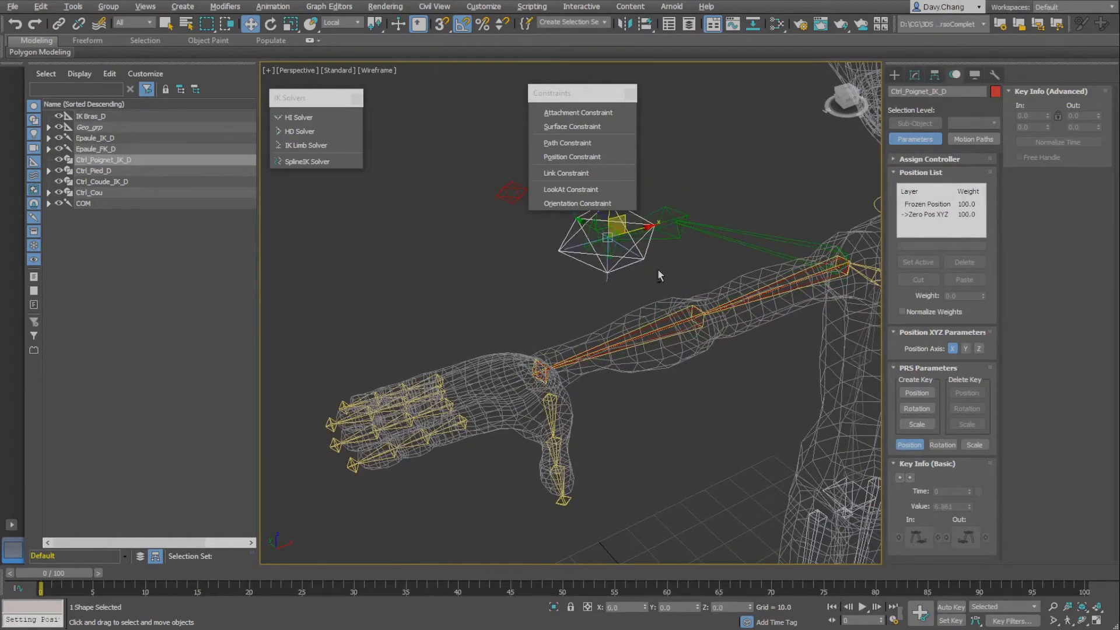
{"action": "middle_click_drag", "start_coordinate": [657, 269], "coordinate": [594, 334]}
{"action": "middle_click_drag", "start_coordinate": [594, 333], "coordinate": [623, 350], "text": "alt"}
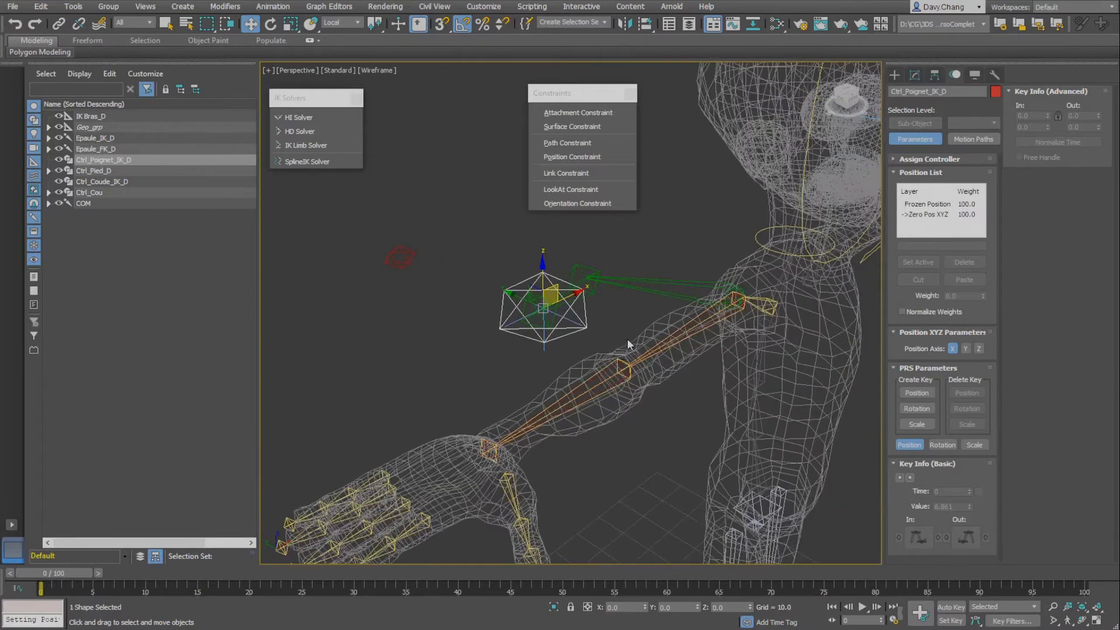
Return Ctrl_Poignet_IK_D to its frozen pose with Transform To Zero
{"action": "right_click", "coordinate": [461, 301], "text": "alt"}
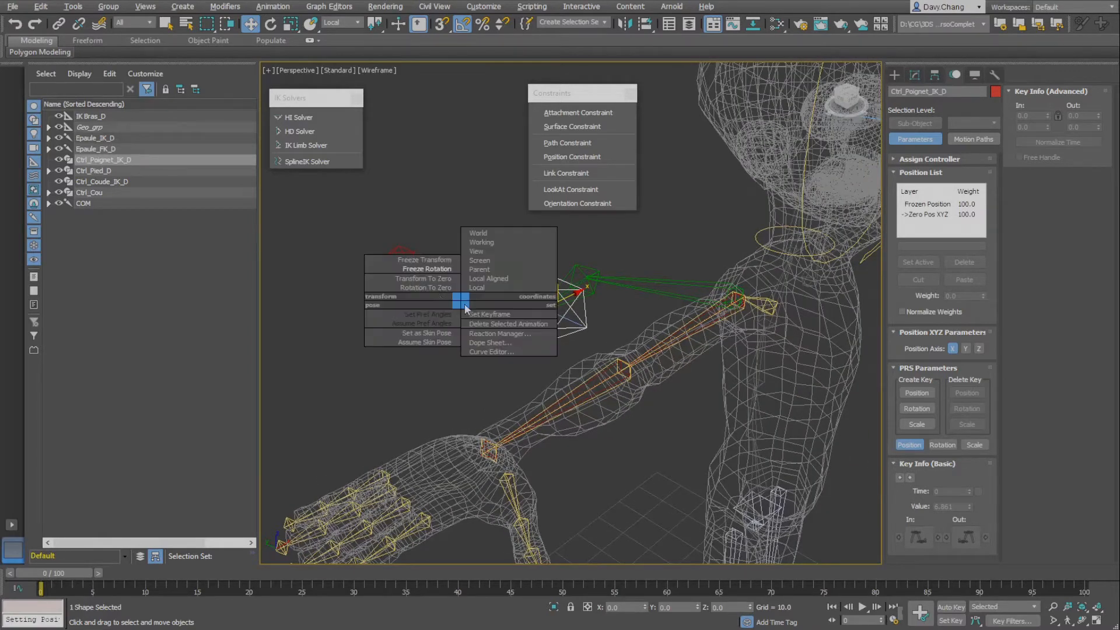
{"action": "left_click", "coordinate": [429, 278]}
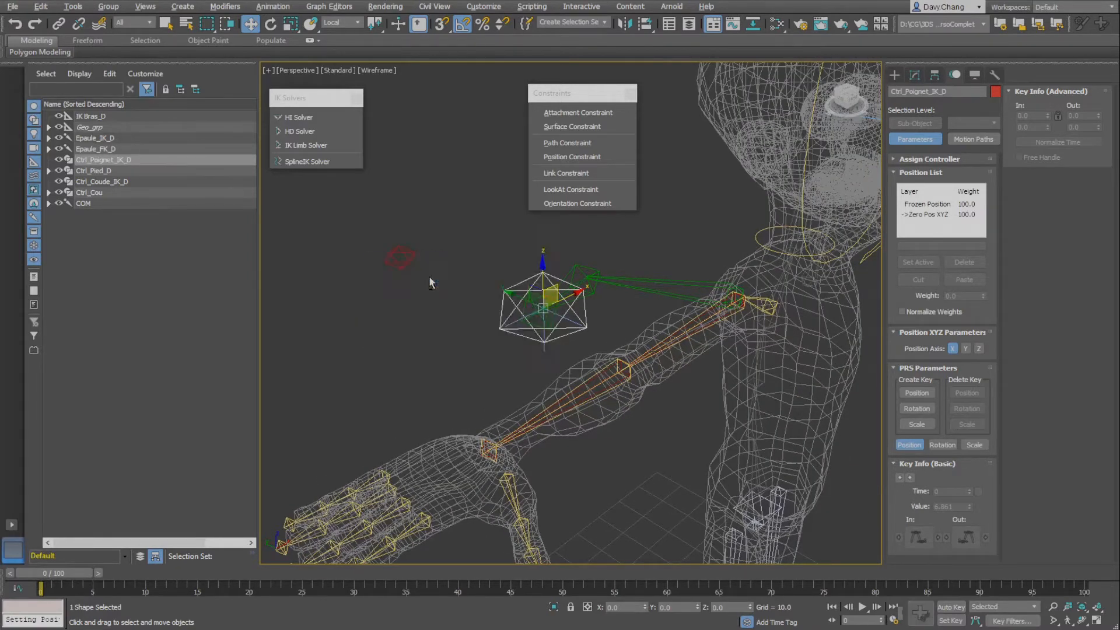
{"action": "mouse_move", "coordinate": [520, 311]}
{"action": "middle_mouse_down", "text": "alt"}
{"action": "mouse_move", "coordinate": [517, 341]}
{"action": "mouse_move", "coordinate": [499, 324]}
{"action": "mouse_move", "coordinate": [538, 310]}
{"action": "mouse_move", "coordinate": [491, 324]}
{"action": "mouse_move", "coordinate": [512, 326]}
{"action": "middle_mouse_up", "text": "alt"}
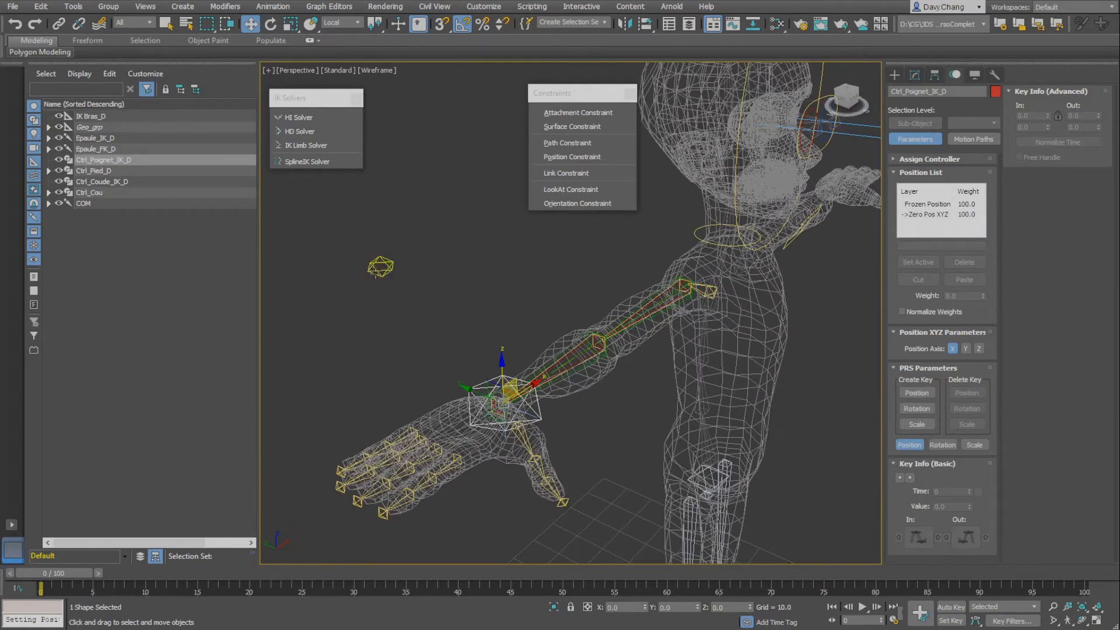
Assign Ctrl_Coude_IK_D as the solver plane target of the IK Bras_D goal, and deselect the goal
{"action": "left_click", "coordinate": [524, 335]}
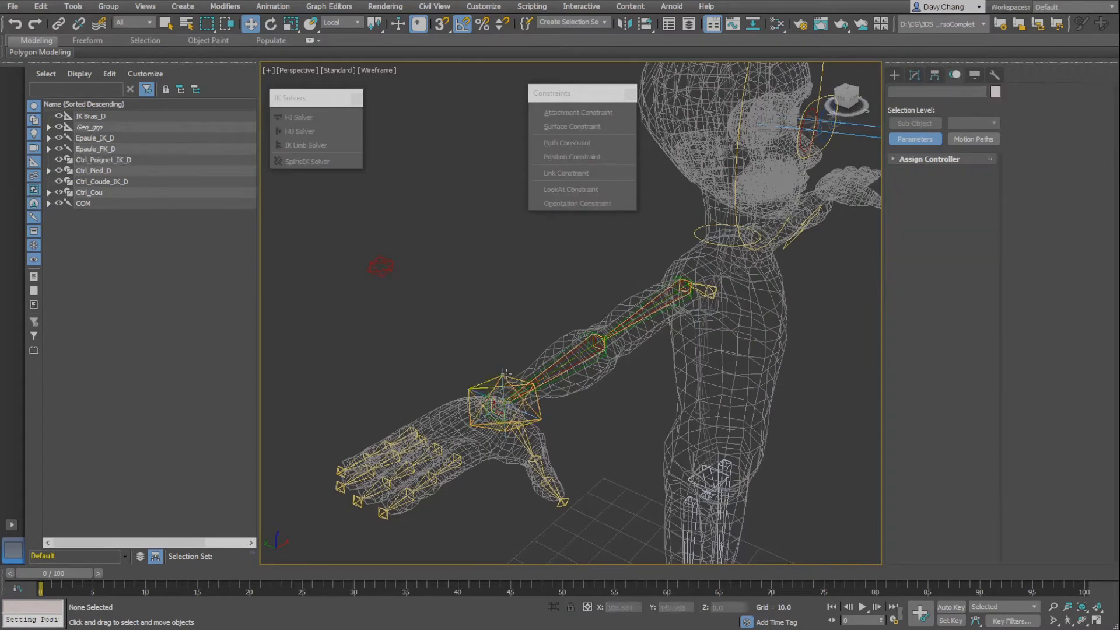
{"action": "left_click", "coordinate": [506, 409]}
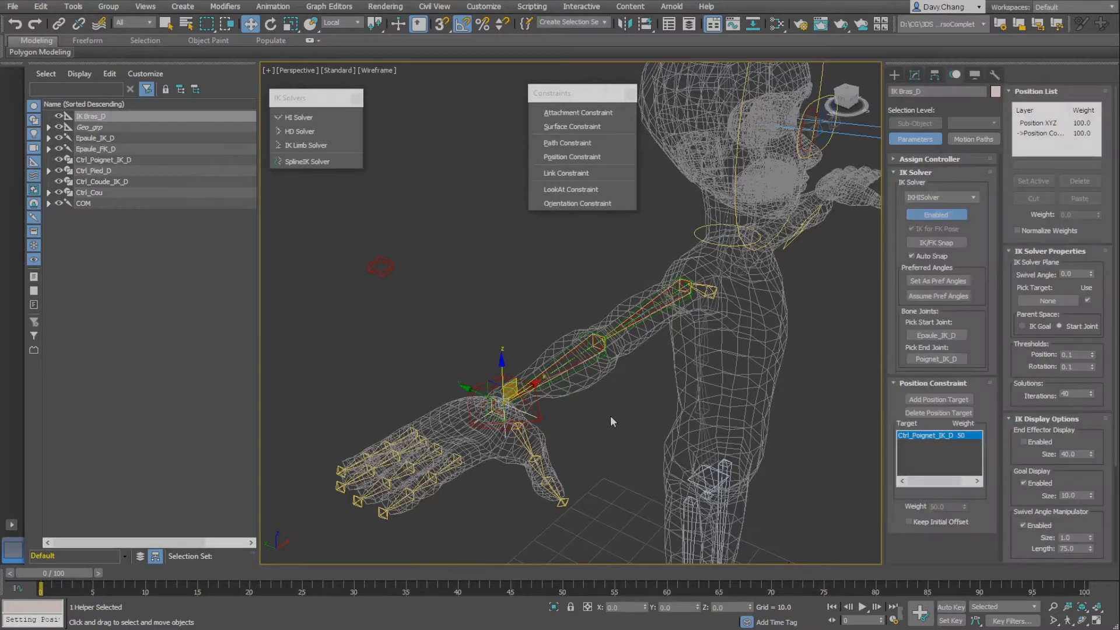
{"action": "scroll", "coordinate": [610, 416], "scroll_direction": "up", "scroll_amount": 4}
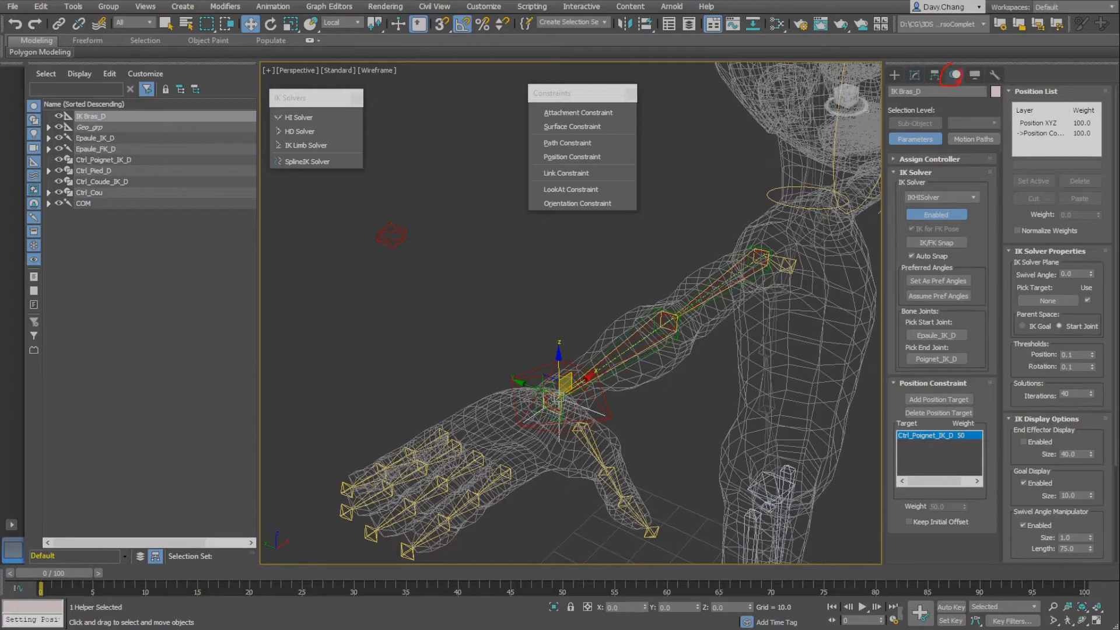
{"action": "mouse_move", "coordinate": [1017, 176]}
{"action": "left_mouse_down"}
{"action": "mouse_move", "coordinate": [1039, 265]}
{"action": "mouse_move", "coordinate": [1107, 254]}
{"action": "left_mouse_up"}
{"action": "left_click_drag", "start_coordinate": [1007, 260], "coordinate": [1101, 340]}
{"action": "left_click", "coordinate": [1049, 301]}
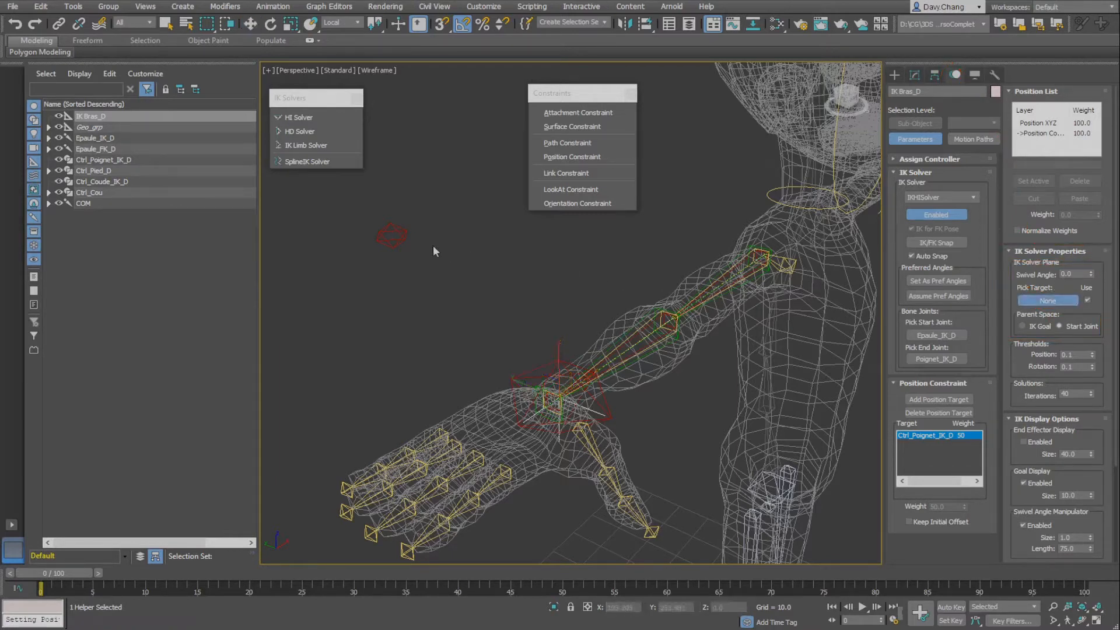
{"action": "key", "text": "w"}
{"action": "left_click", "coordinate": [395, 236]}
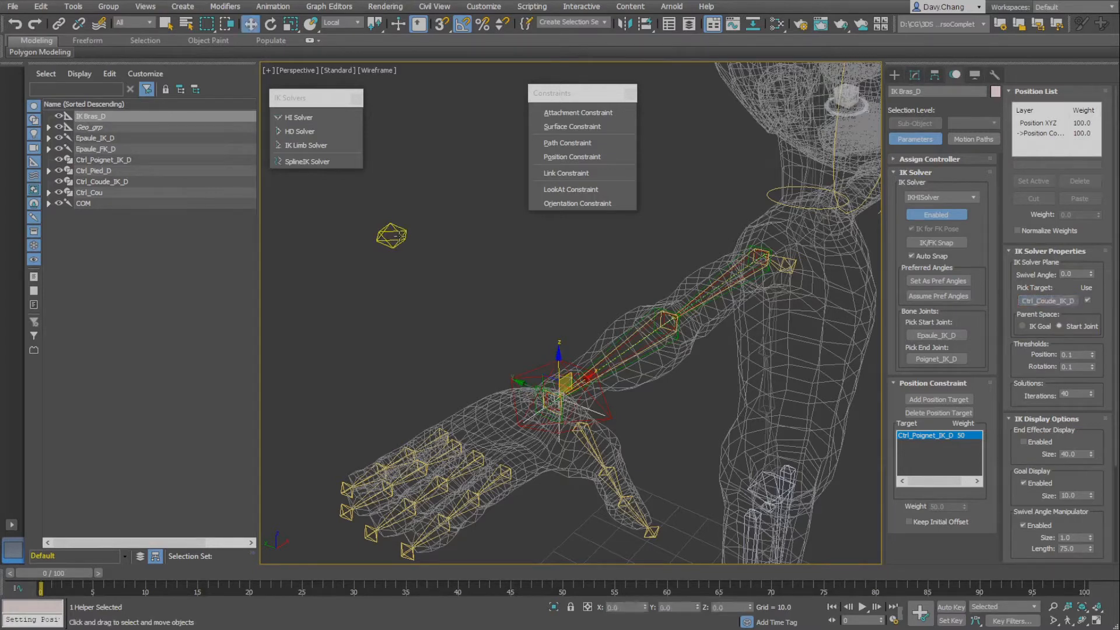
{"action": "left_click_drag", "start_coordinate": [353, 226], "coordinate": [403, 258]}
{"action": "mouse_move", "coordinate": [387, 184]}
{"action": "left_mouse_down"}
{"action": "mouse_move", "coordinate": [397, 249]}
{"action": "mouse_move", "coordinate": [397, 87]}
{"action": "mouse_move", "coordinate": [399, 248]}
{"action": "mouse_move", "coordinate": [396, 153]}
{"action": "mouse_move", "coordinate": [401, 188]}
{"action": "mouse_move", "coordinate": [400, 173]}
{"action": "left_mouse_up"}
{"action": "left_click", "coordinate": [504, 306]}
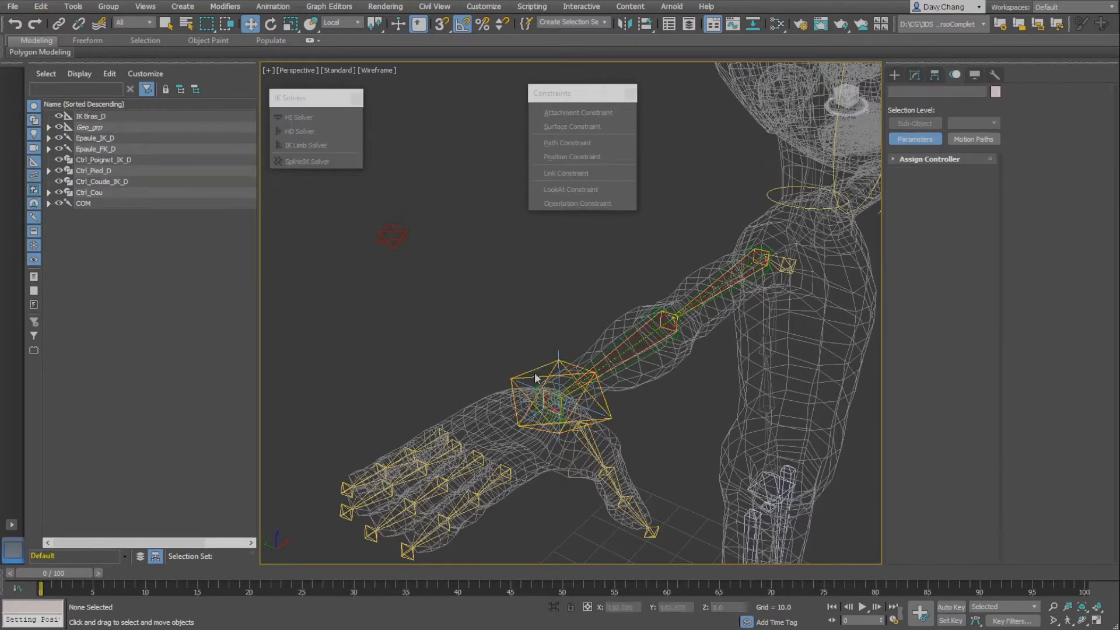
Move Ctrl_Poignet_IK_D toward the shoulder and shift Ctrl_Coude_IK_D to test the elbow's swivel
{"action": "left_click", "coordinate": [540, 368]}
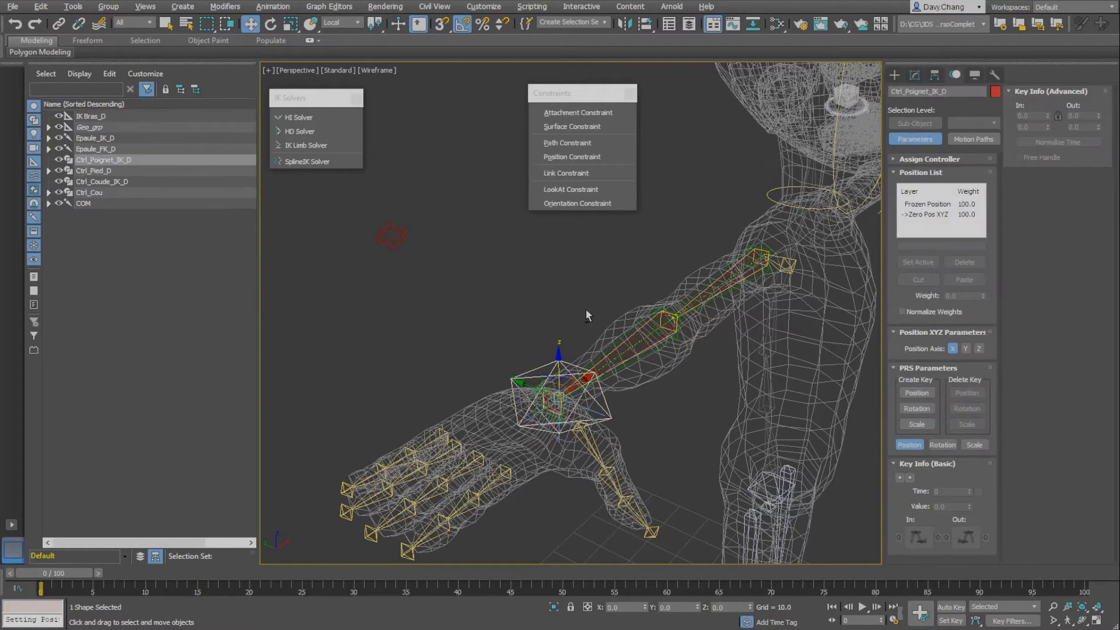
{"action": "scroll", "coordinate": [545, 380], "scroll_direction": "down", "scroll_amount": 4}
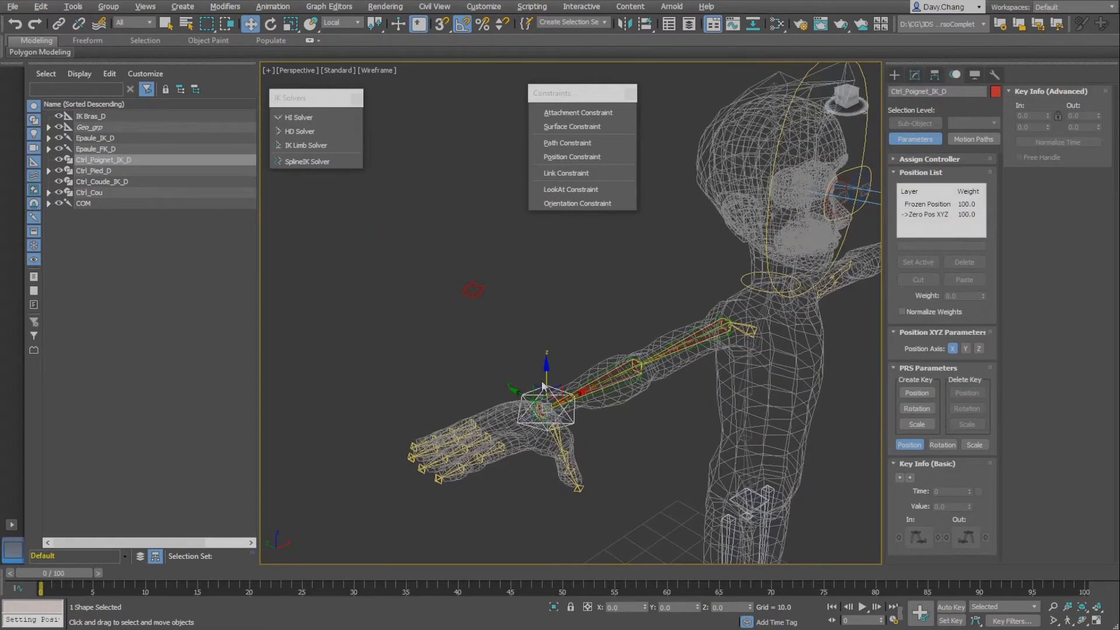
{"action": "left_click_drag", "start_coordinate": [543, 386], "coordinate": [591, 348]}
{"action": "left_click_drag", "start_coordinate": [423, 245], "coordinate": [493, 299]}
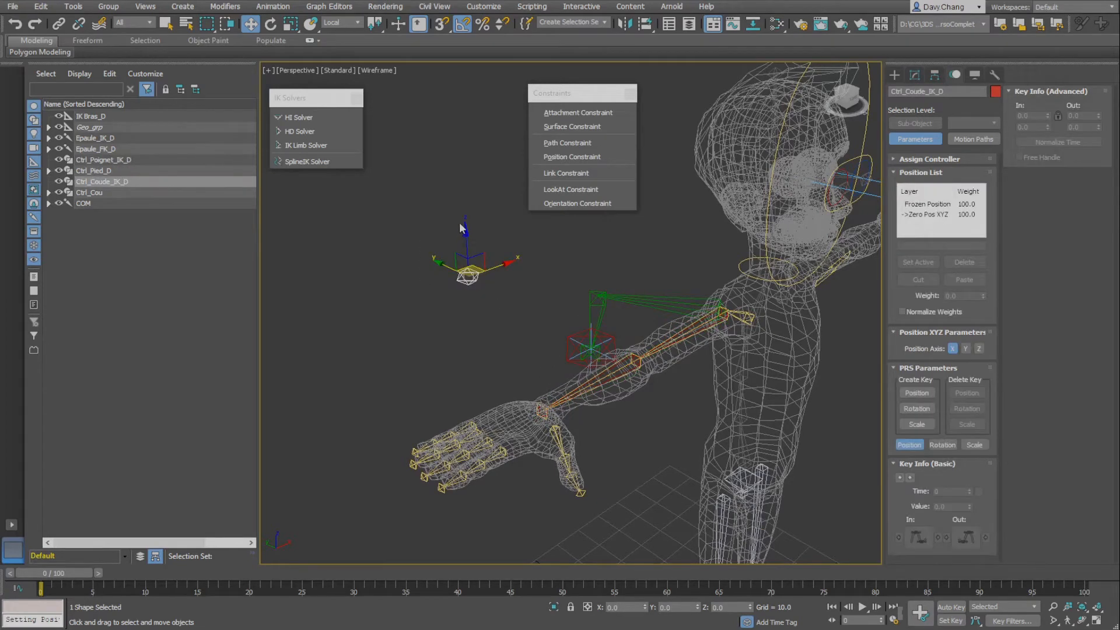
{"action": "left_click_drag", "start_coordinate": [461, 228], "coordinate": [527, 220]}
Undo the test moves of the wrist and elbow controllers
{"action": "key", "text": "ctrl+z"}
{"action": "key", "text": "ctrl+z"}
{"action": "key", "text": "ctrl+z"}
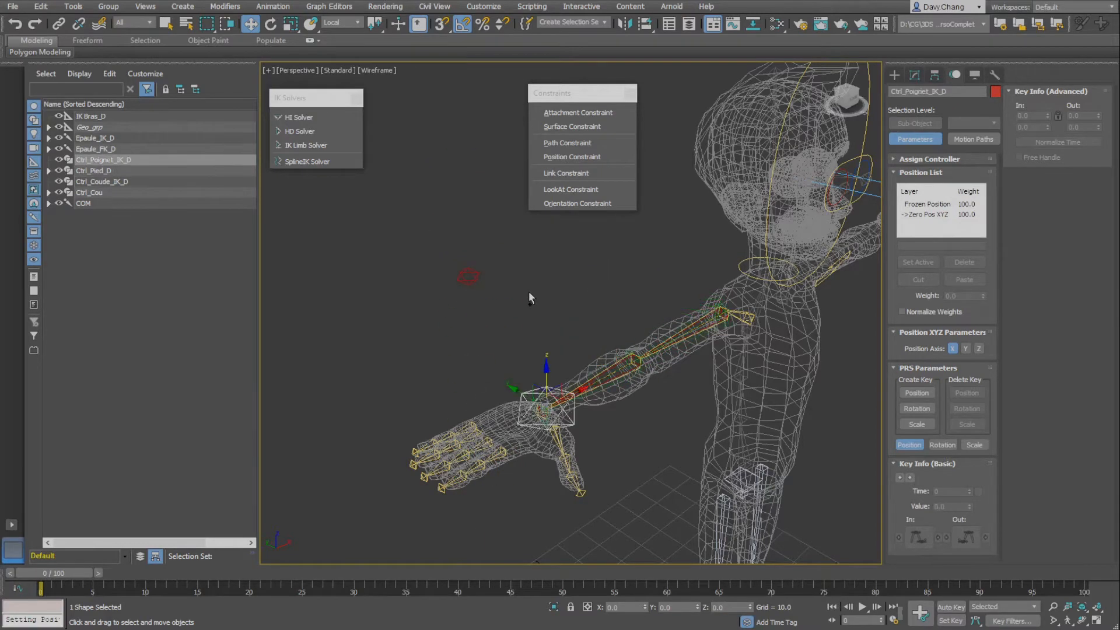
Add an Orientation Constraint to the Poignet_IK_D bone with Ctrl_Poignet_IK_D as its target
{"action": "scroll", "coordinate": [548, 350], "scroll_direction": "up", "scroll_amount": 6}
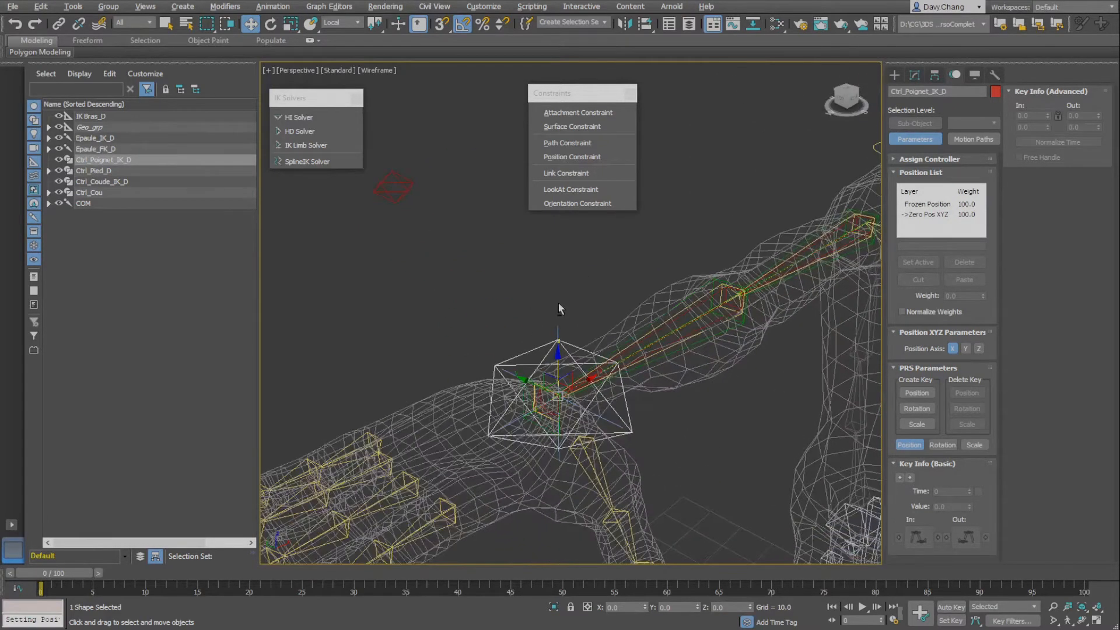
{"action": "middle_click_drag", "start_coordinate": [558, 304], "coordinate": [529, 323], "text": "alt"}
{"action": "scroll", "coordinate": [546, 330], "scroll_direction": "up", "scroll_amount": 1}
{"action": "scroll", "coordinate": [546, 330], "scroll_direction": "down", "scroll_amount": 2}
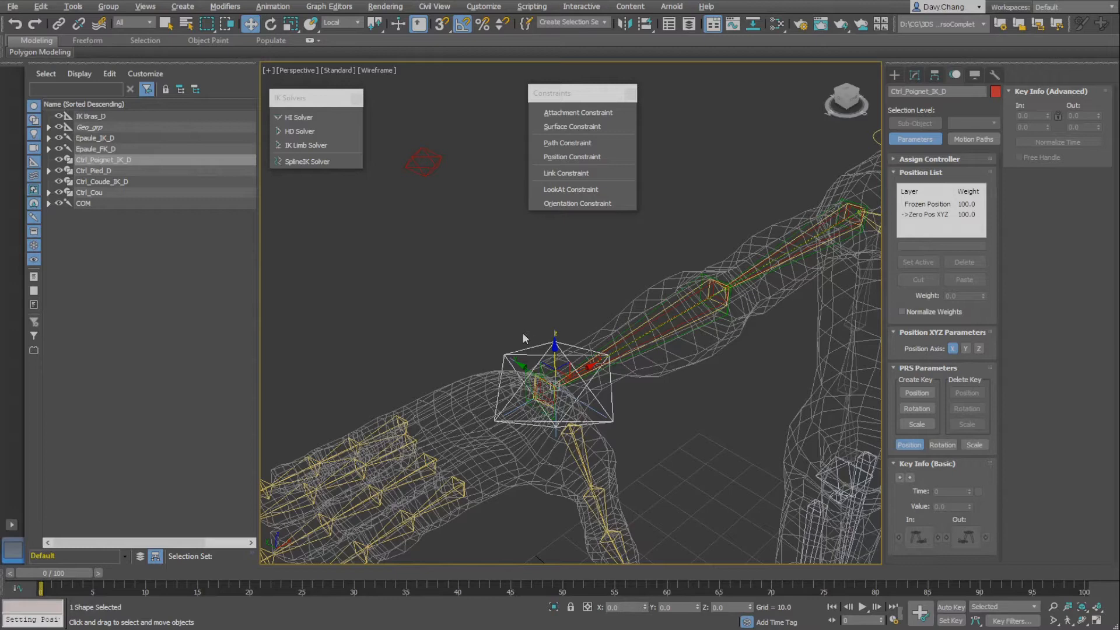
{"action": "scroll", "coordinate": [524, 334], "scroll_direction": "up", "scroll_amount": 5}
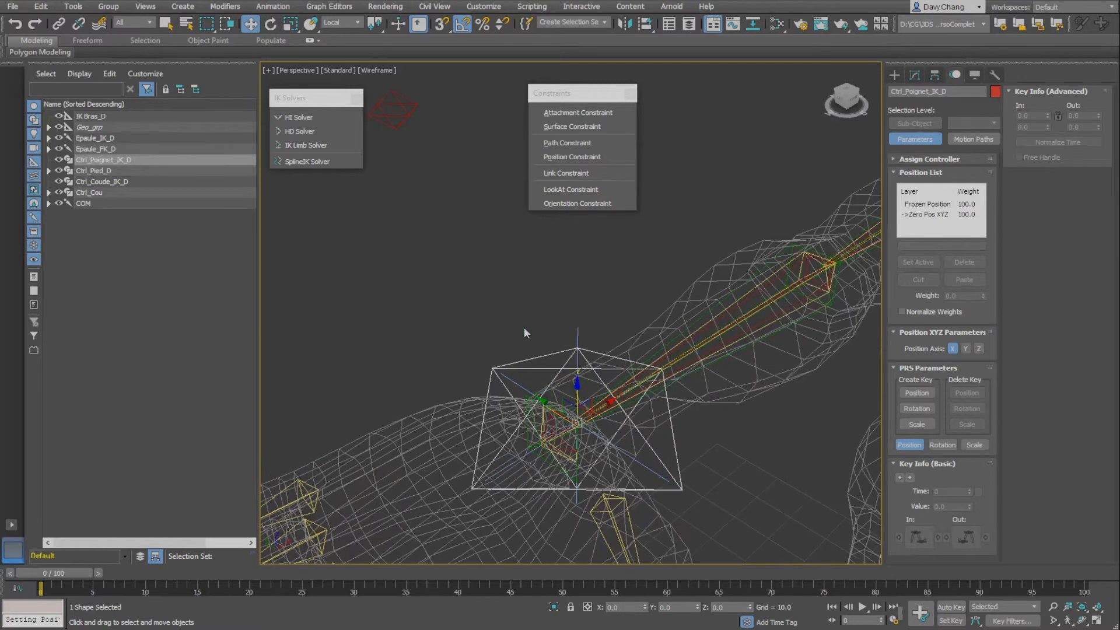
{"action": "left_click", "coordinate": [510, 341]}
{"action": "left_click", "coordinate": [528, 402]}
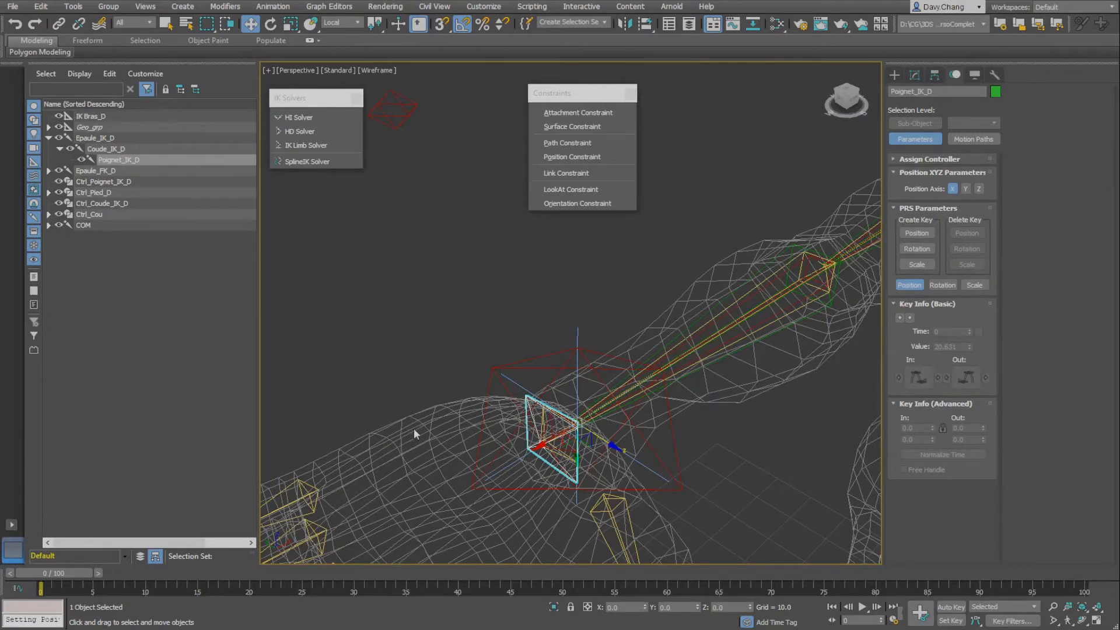
{"action": "left_click", "coordinate": [557, 206]}
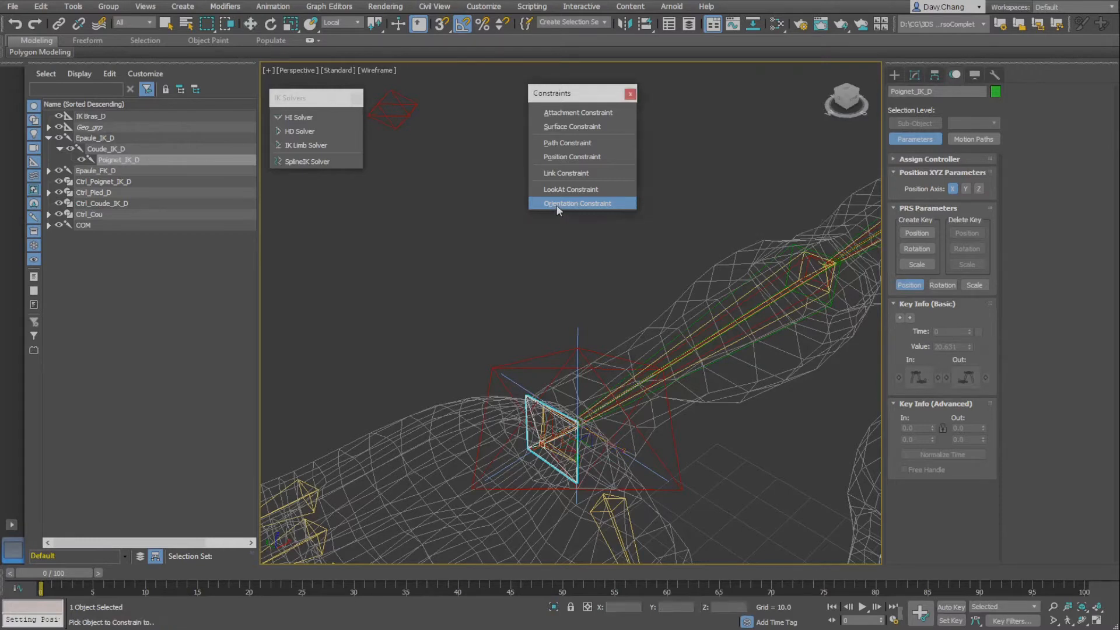
{"action": "left_click", "coordinate": [535, 357]}
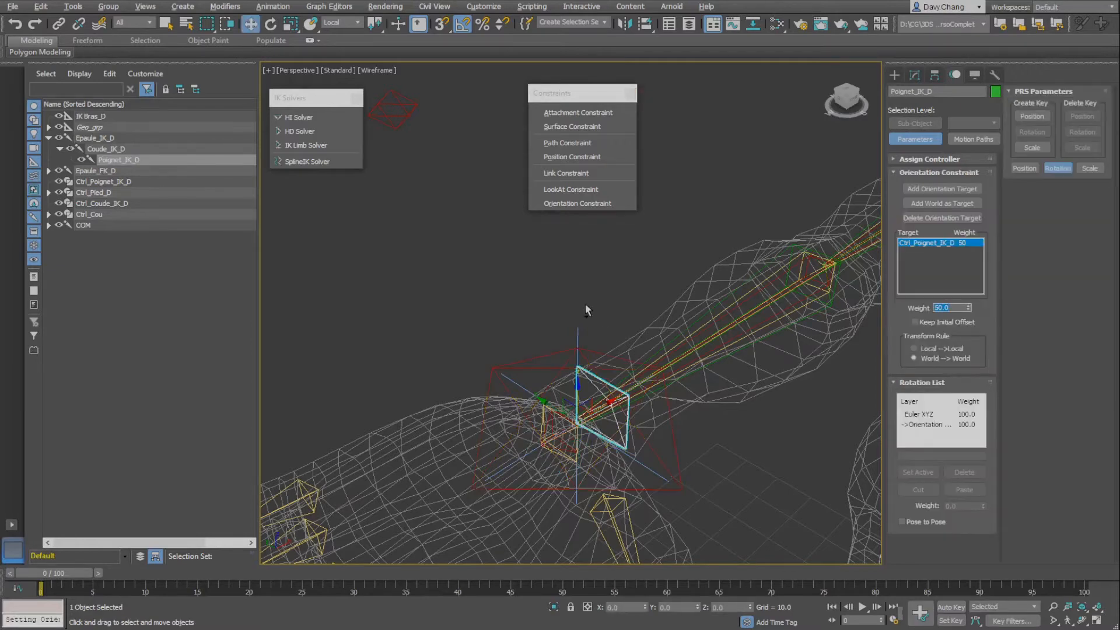
Enable Keep Initial Offset on the Poignet_IK_D bone's Orientation Constraint
{"action": "scroll", "coordinate": [583, 327], "scroll_direction": "down", "scroll_amount": 5}
{"action": "middle_click_drag", "start_coordinate": [584, 302], "coordinate": [582, 332], "text": "alt"}
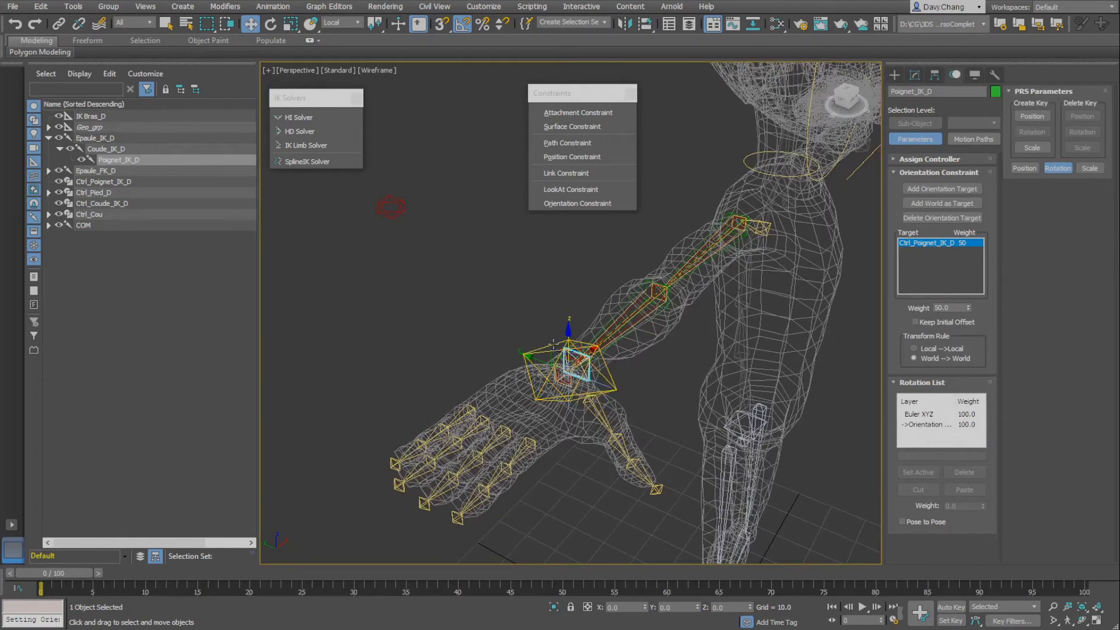
{"action": "scroll", "coordinate": [568, 361], "scroll_direction": "up", "scroll_amount": 2}
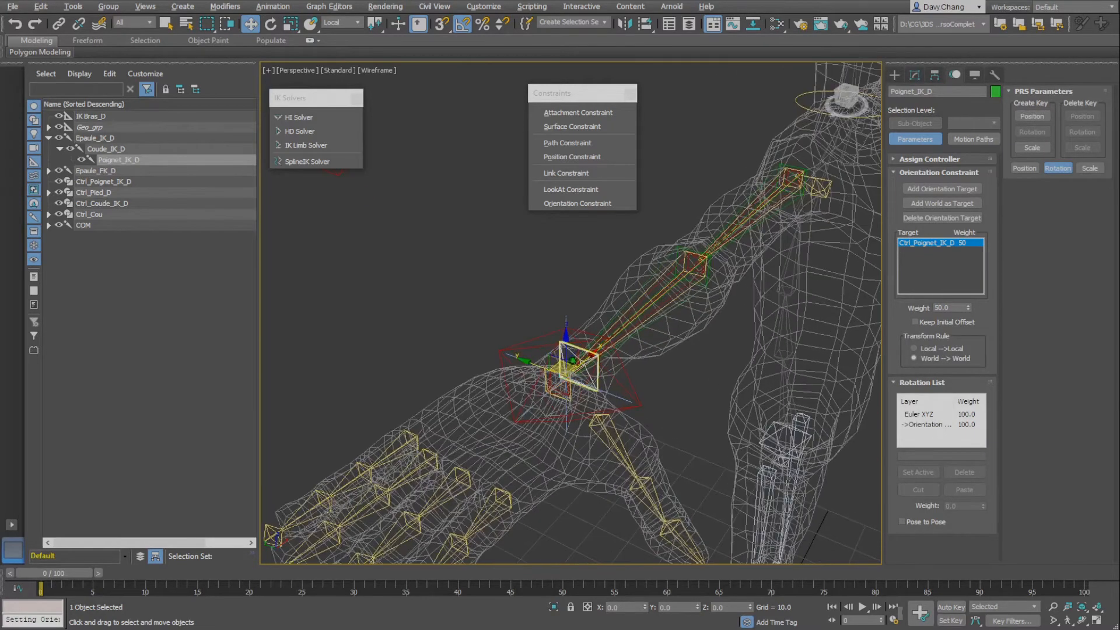
{"action": "scroll", "coordinate": [573, 360], "scroll_direction": "up", "scroll_amount": 2}
{"action": "middle_click_drag", "start_coordinate": [573, 361], "coordinate": [526, 370], "text": "alt"}
{"action": "scroll", "coordinate": [591, 363], "scroll_direction": "up", "scroll_amount": 4}
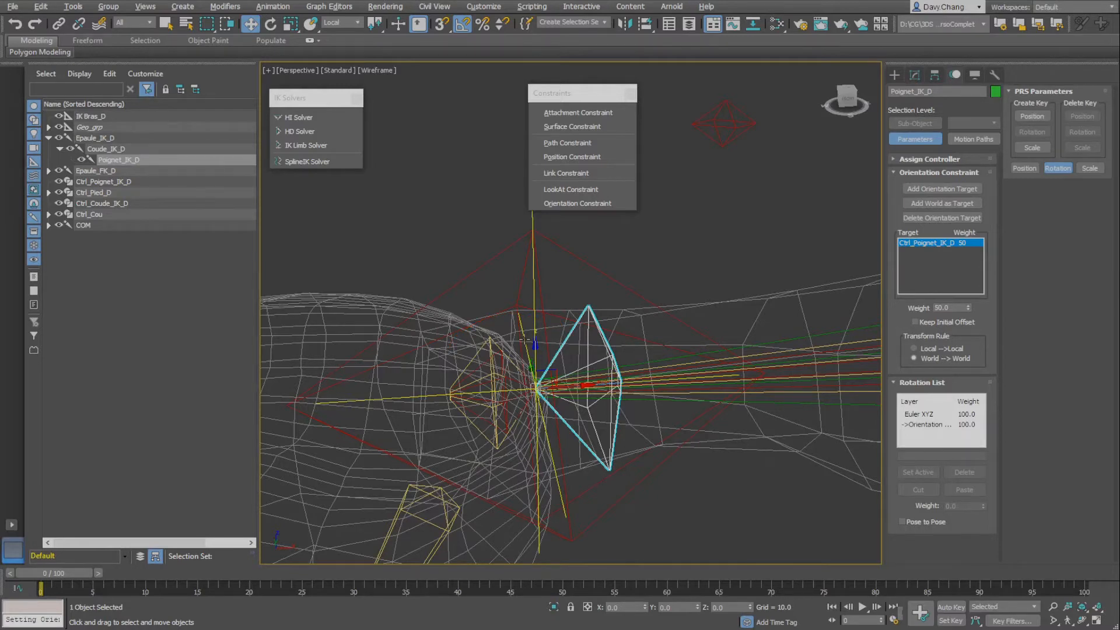
{"action": "scroll", "coordinate": [521, 336], "scroll_direction": "down", "scroll_amount": 6}
{"action": "middle_click_drag", "start_coordinate": [504, 334], "coordinate": [574, 353]}
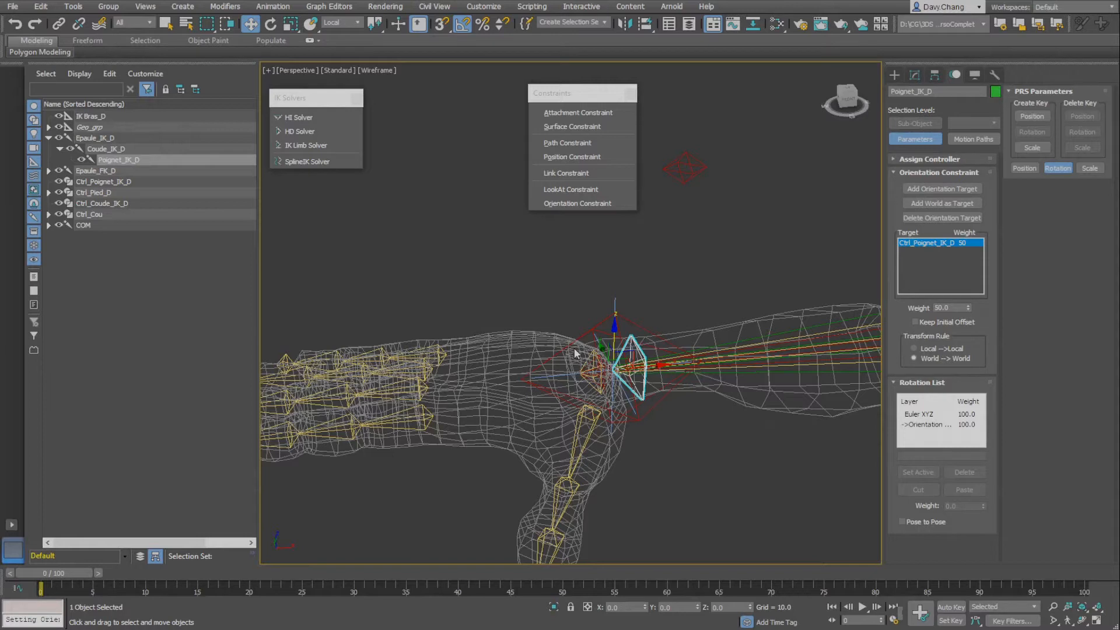
{"action": "left_click", "coordinate": [925, 327]}
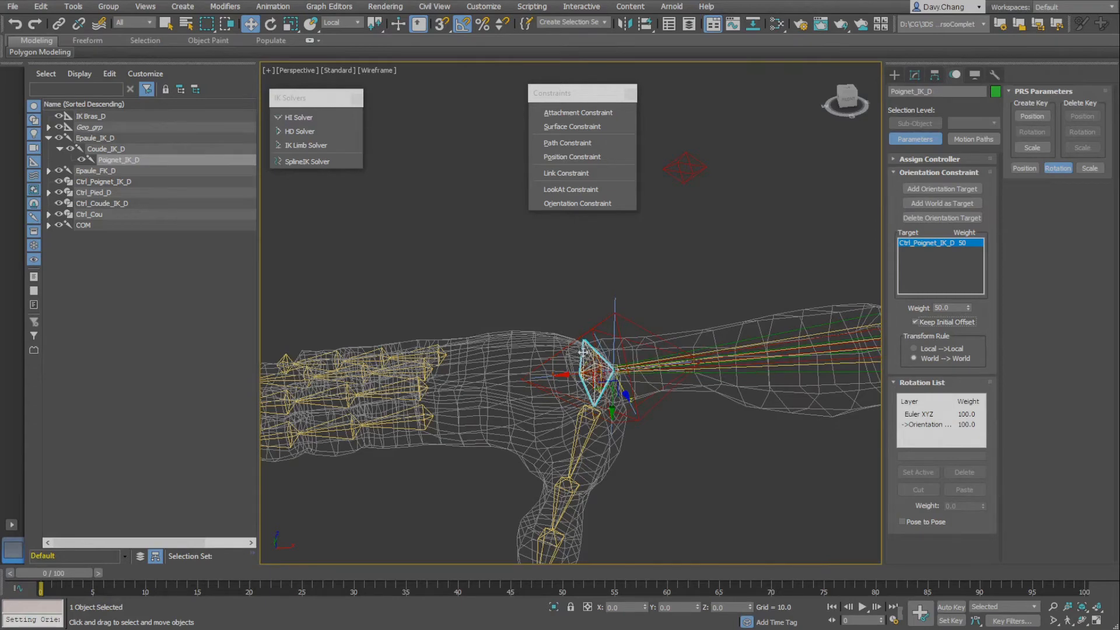
Move Ctrl_Poignet_IK_D up above the forearm, try rotating it to test the wrist bone, and undo the rotation
{"action": "middle_click_drag", "start_coordinate": [606, 385], "coordinate": [574, 408], "text": "alt"}
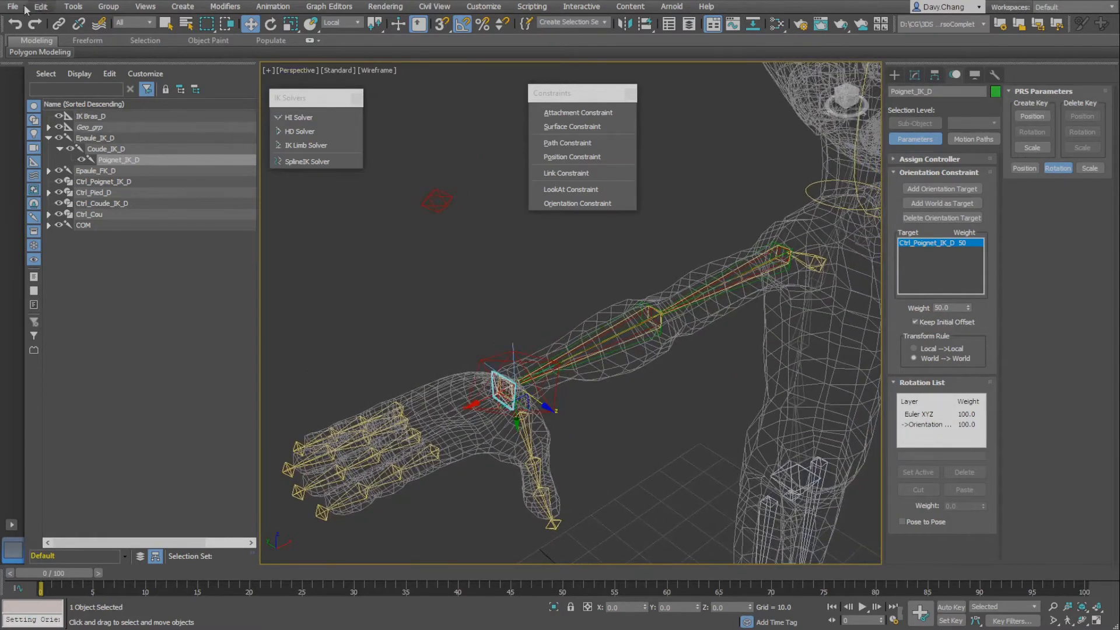
{"action": "left_click", "coordinate": [520, 349]}
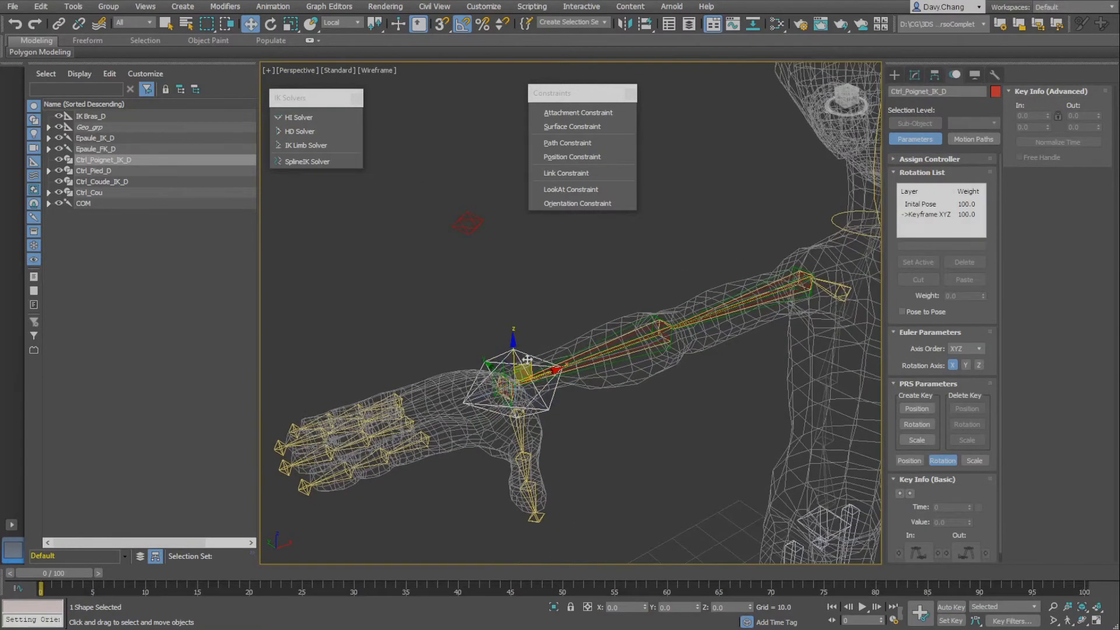
{"action": "left_click_drag", "start_coordinate": [525, 353], "coordinate": [609, 244]}
{"action": "key", "text": "e"}
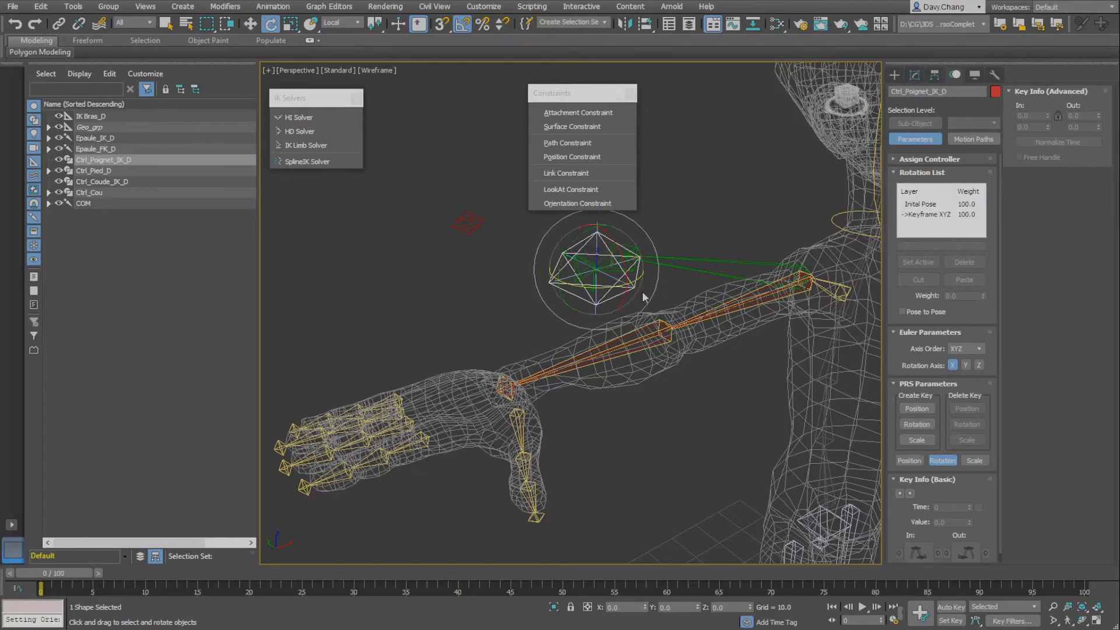
{"action": "middle_click_drag", "start_coordinate": [645, 298], "coordinate": [614, 336]}
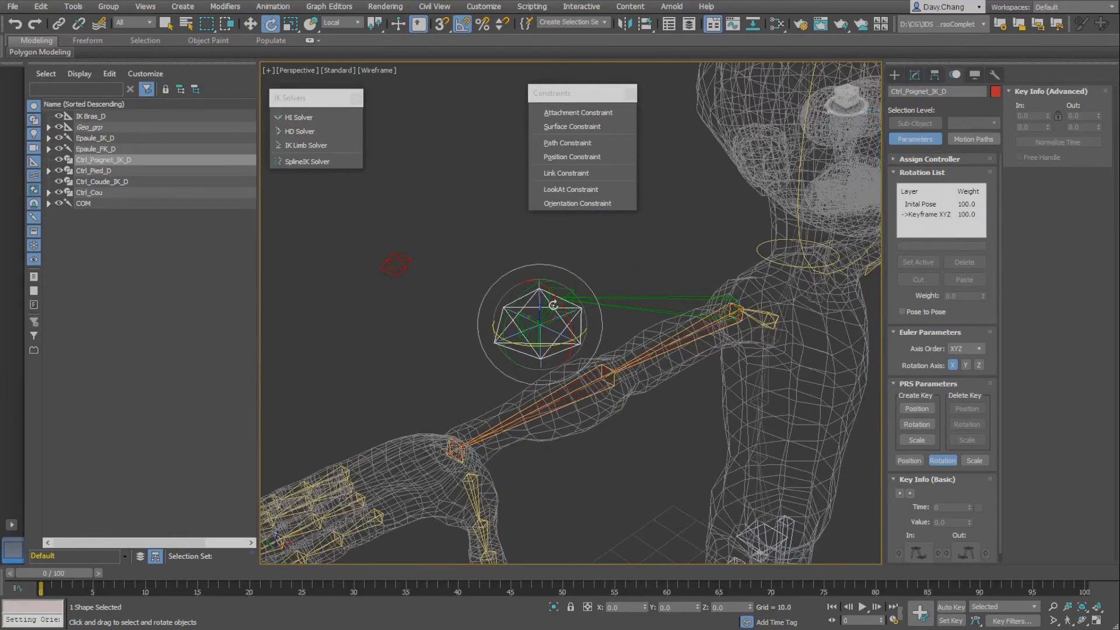
{"action": "mouse_move", "coordinate": [551, 306]}
{"action": "left_mouse_down"}
{"action": "mouse_move", "coordinate": [518, 320]}
{"action": "mouse_move", "coordinate": [517, 284]}
{"action": "mouse_move", "coordinate": [556, 303]}
{"action": "left_mouse_up"}
{"action": "key", "text": "ctrl+z"}
Try raising Ctrl_Coude_IK_D along its local Z axis to test the elbow, and undo the move
{"action": "left_click", "coordinate": [399, 265]}
{"action": "key", "text": "w"}
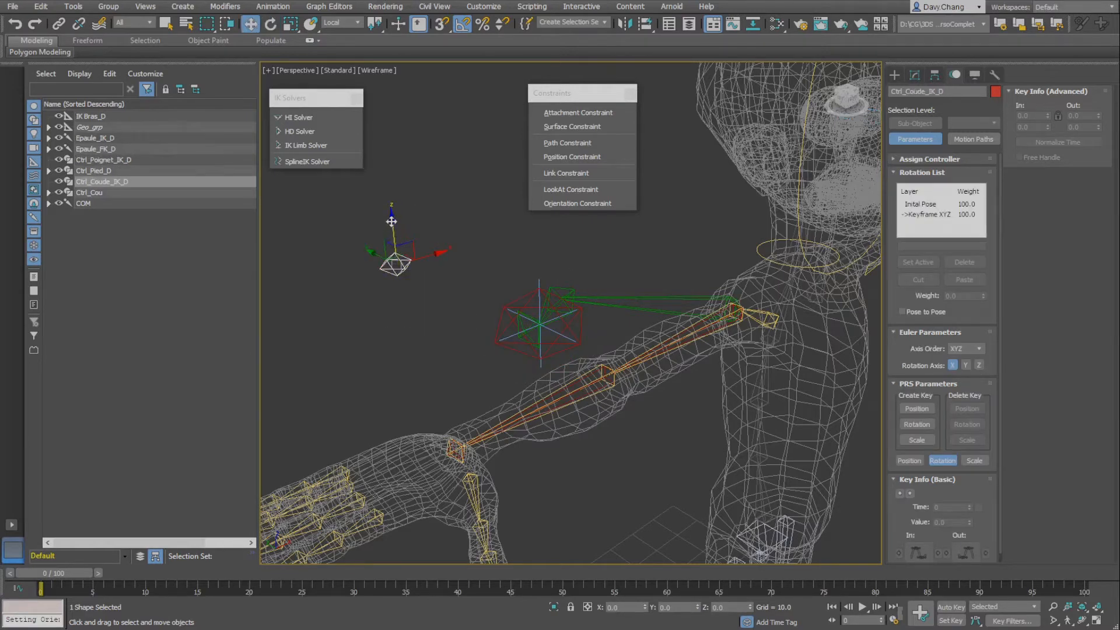
{"action": "mouse_move", "coordinate": [391, 221]}
{"action": "left_mouse_down"}
{"action": "mouse_move", "coordinate": [401, 88]}
{"action": "mouse_move", "coordinate": [398, 318]}
{"action": "mouse_move", "coordinate": [393, 188]}
{"action": "mouse_move", "coordinate": [394, 205]}
{"action": "left_mouse_up"}
{"action": "key", "text": "ctrl+z"}
Select both Ctrl_Poignet_IK_D and Ctrl_Coude_IK_D and return them to their frozen pose with Transform To Zero
{"action": "left_click", "coordinate": [401, 264], "text": "ctrl"}
{"action": "right_click", "coordinate": [441, 245]}
{"action": "left_click", "coordinate": [398, 212]}
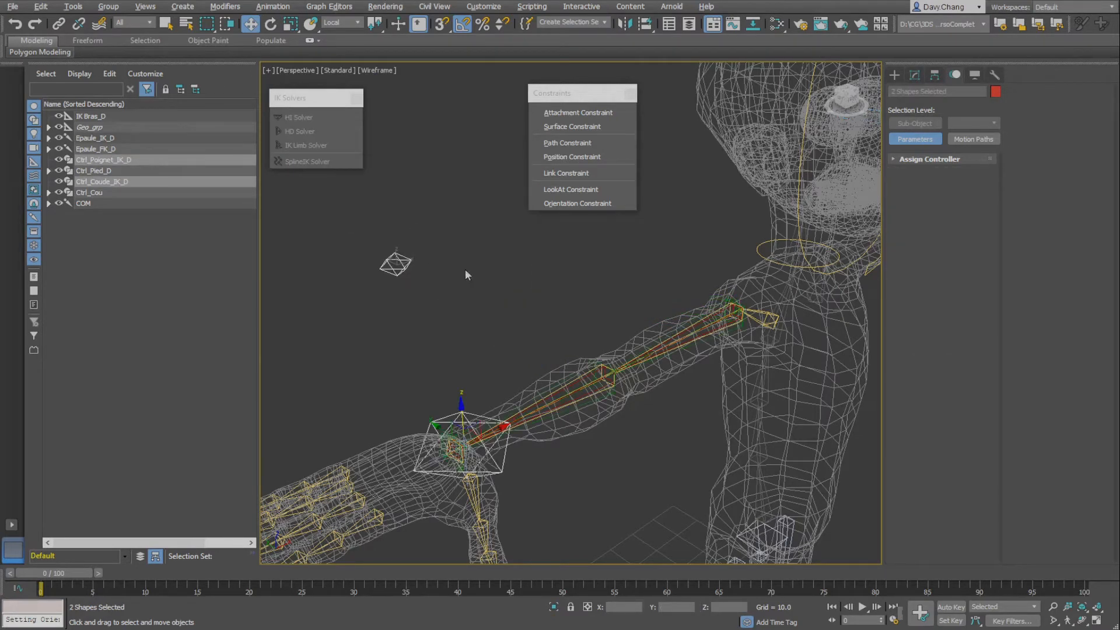
{"action": "right_click", "coordinate": [477, 279]}
{"action": "left_click", "coordinate": [450, 259]}
{"action": "scroll", "coordinate": [484, 331], "scroll_direction": "down", "scroll_amount": 5}
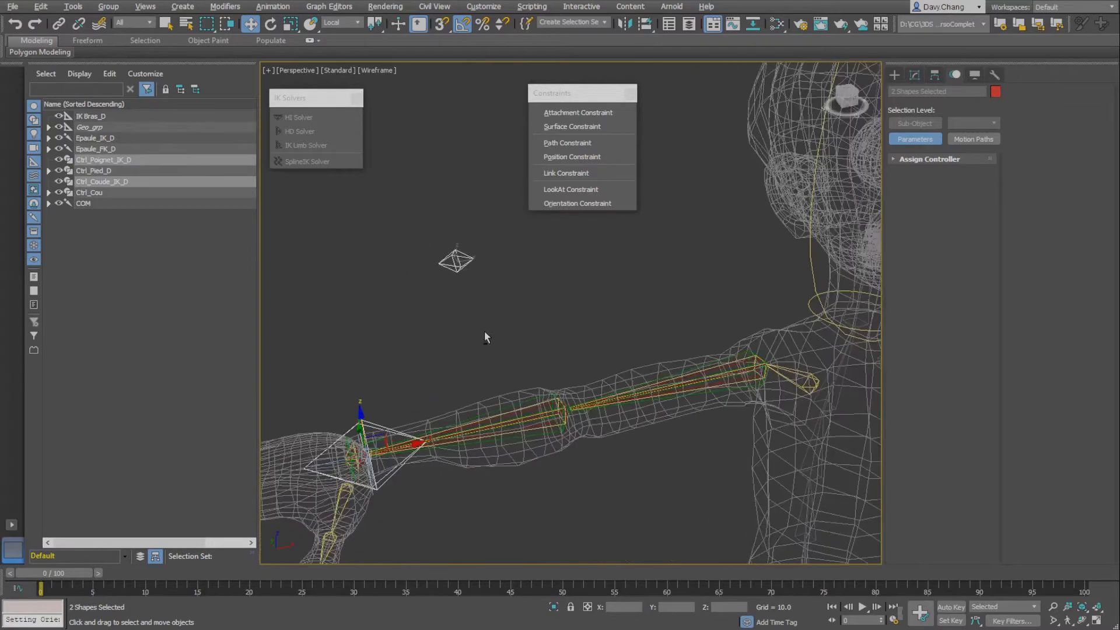
Clear the selection of the wrist and elbow IK controllers
{"action": "scroll", "coordinate": [482, 349], "scroll_direction": "down", "scroll_amount": 2}
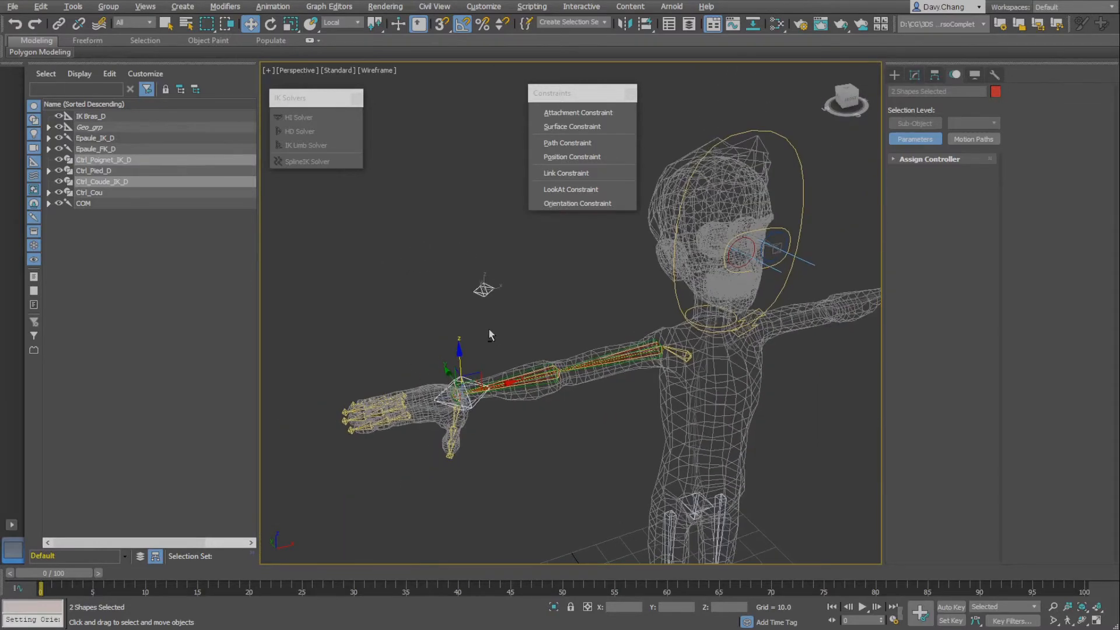
{"action": "left_click", "coordinate": [12, 6]}
{"action": "left_click", "coordinate": [49, 114]}
{"action": "left_click", "coordinate": [374, 483]}
{"action": "left_click", "coordinate": [506, 322]}
{"action": "middle_click_drag", "start_coordinate": [505, 322], "coordinate": [437, 350]}
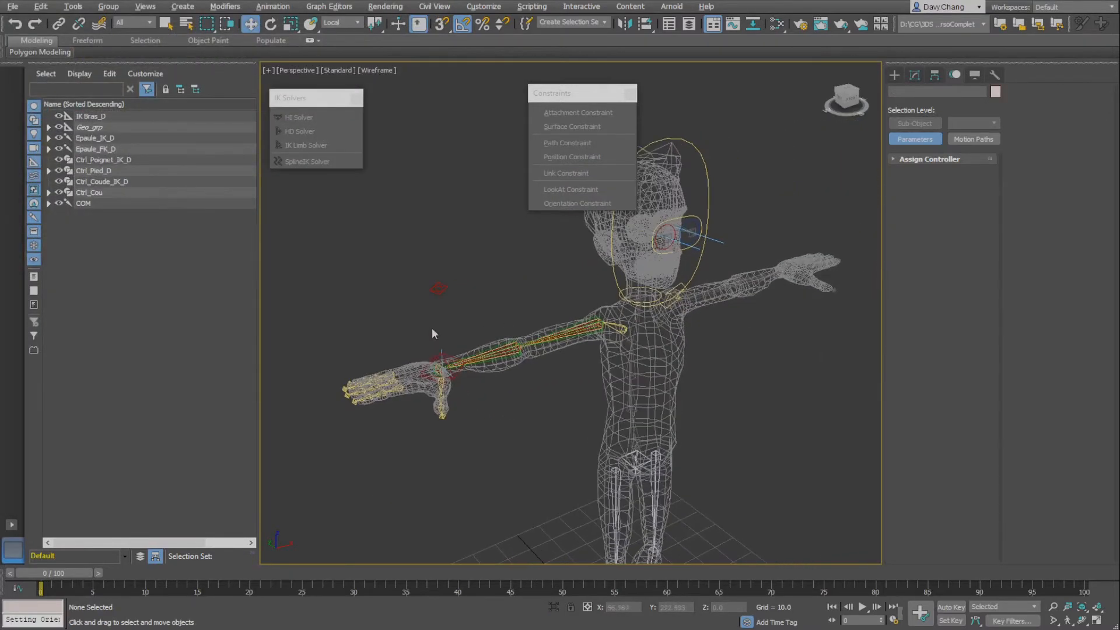
Select the whole Epaule_IK_D hierarchy and hide its shoulder, elbow and wrist IK bones
{"action": "scroll", "coordinate": [433, 330], "scroll_direction": "up", "scroll_amount": 2}
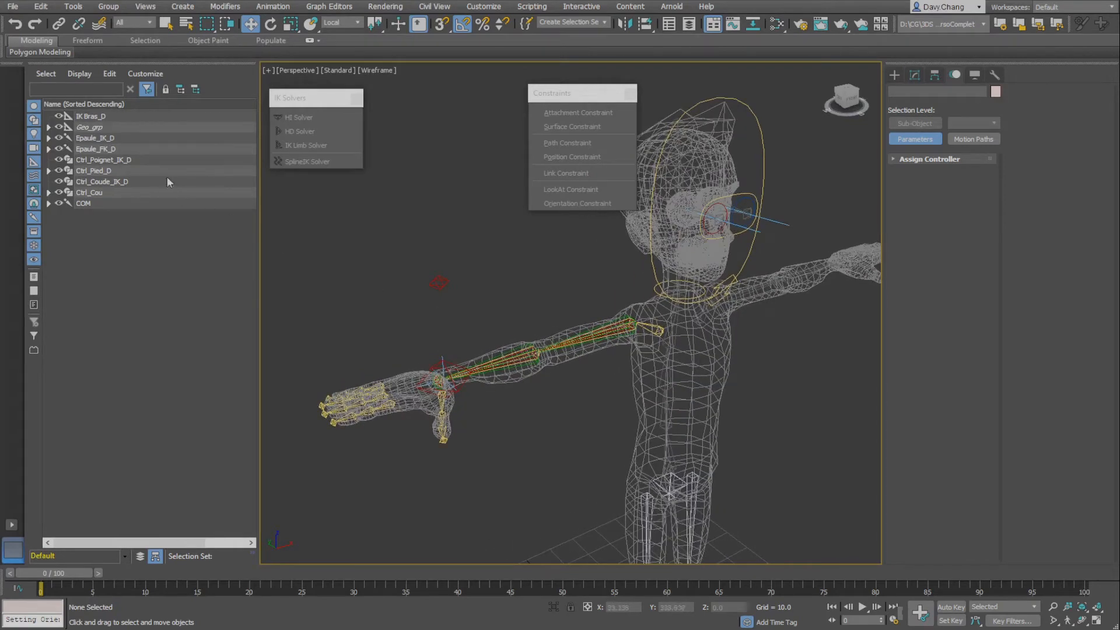
{"action": "left_click", "coordinate": [49, 138]}
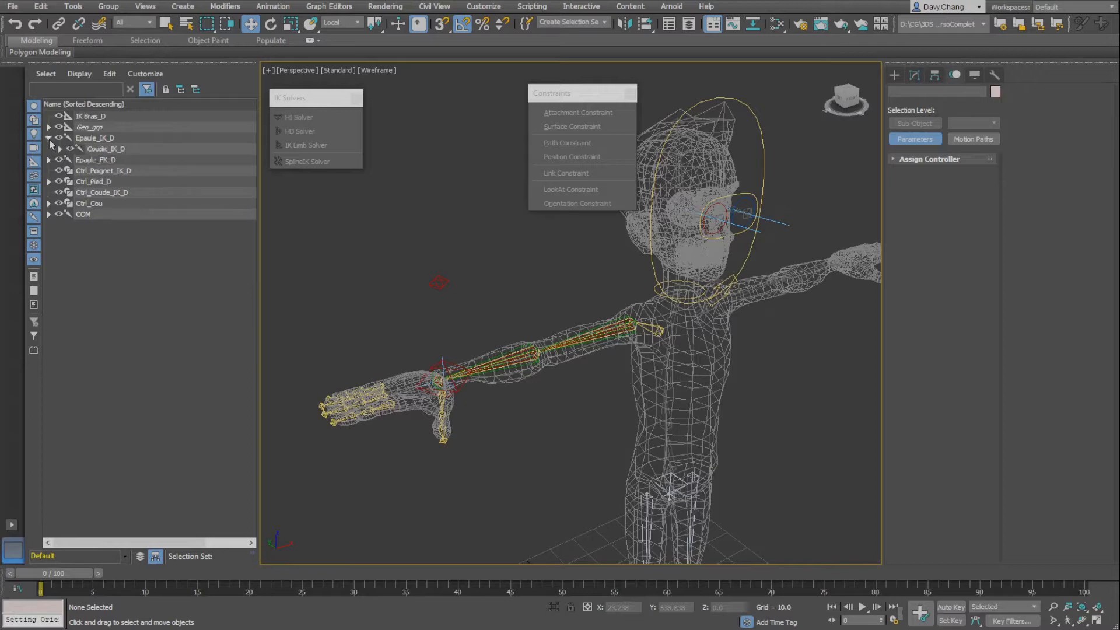
{"action": "left_click", "coordinate": [59, 149]}
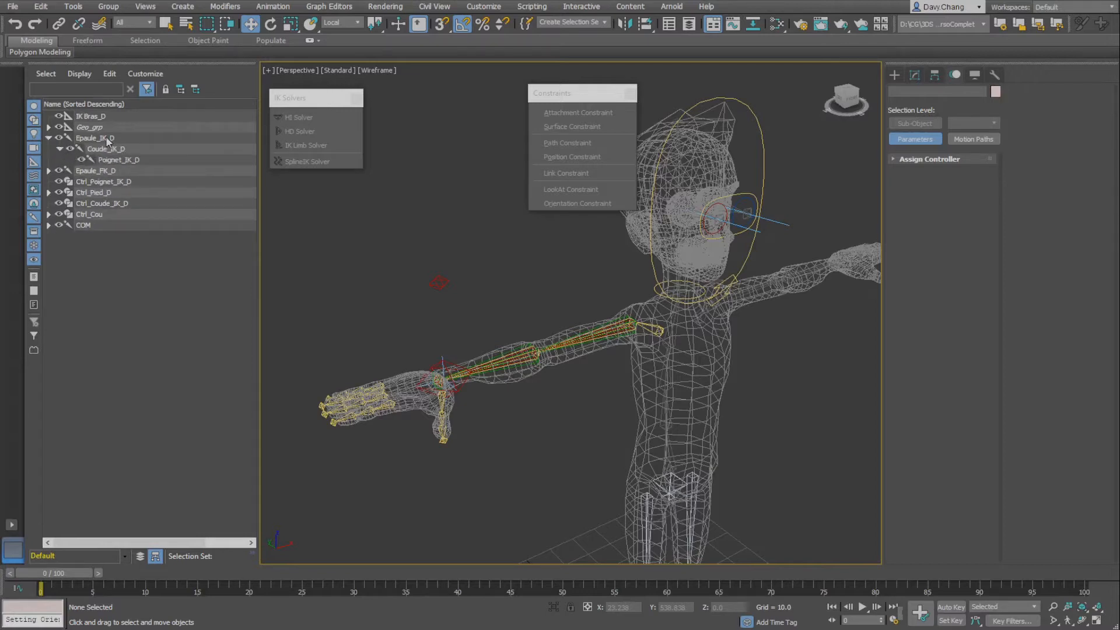
{"action": "double_click", "coordinate": [107, 140]}
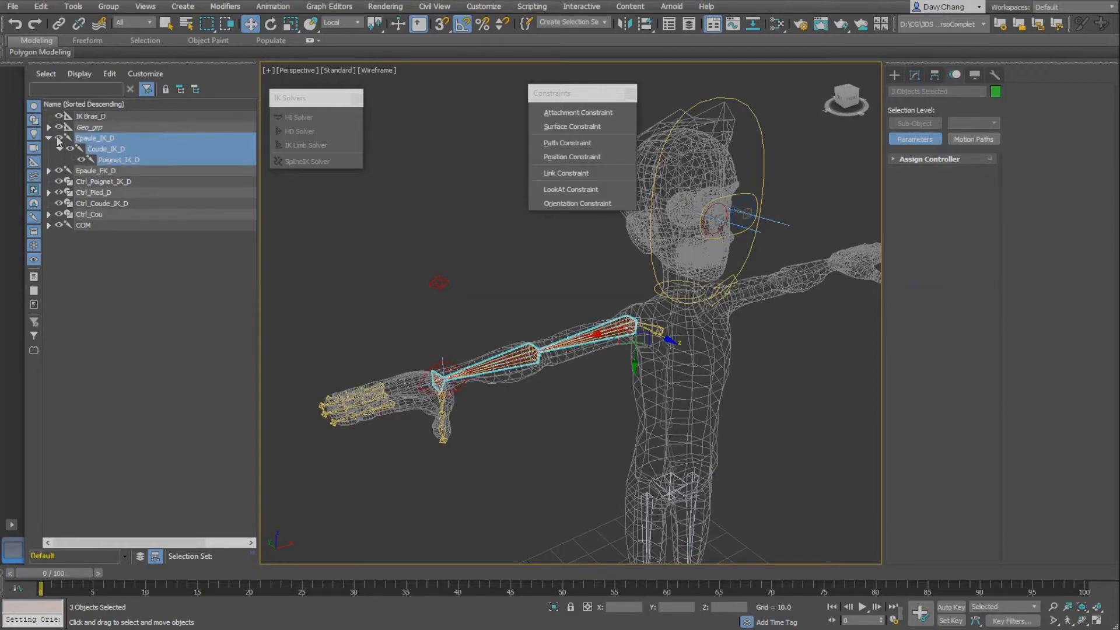
{"action": "left_click", "coordinate": [59, 139]}
Hide both Ctrl_Poignet_IK_D and Ctrl_Coude_IK_D, and clear the selection
{"action": "middle_click_drag", "start_coordinate": [454, 337], "coordinate": [394, 332], "text": "alt"}
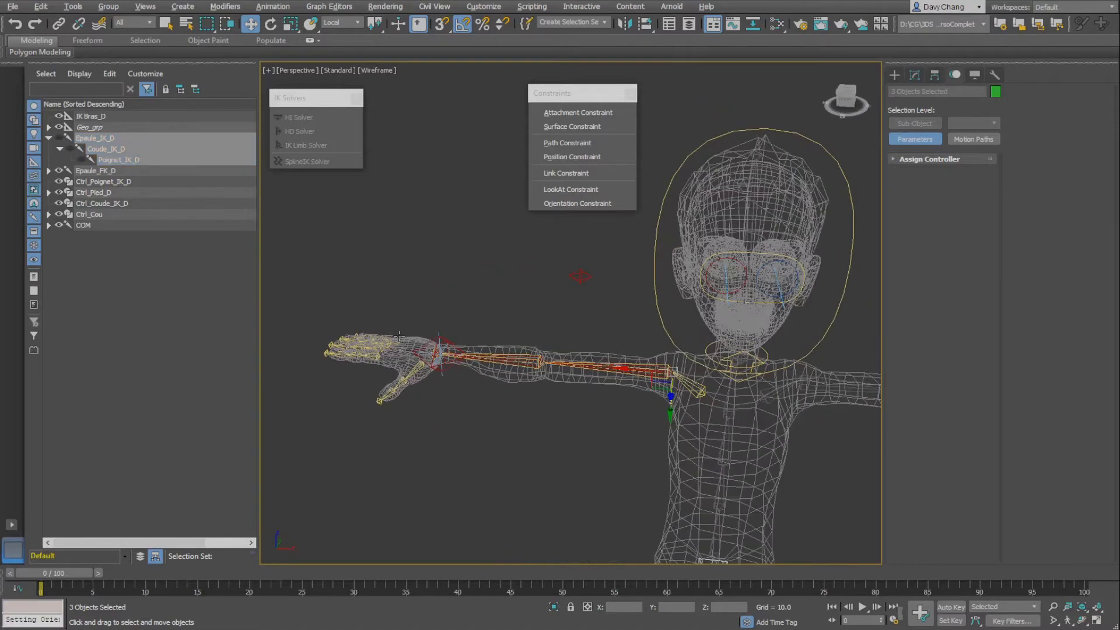
{"action": "scroll", "coordinate": [595, 384], "scroll_direction": "up", "scroll_amount": 4}
{"action": "middle_click_drag", "start_coordinate": [595, 384], "coordinate": [581, 369], "text": "alt"}
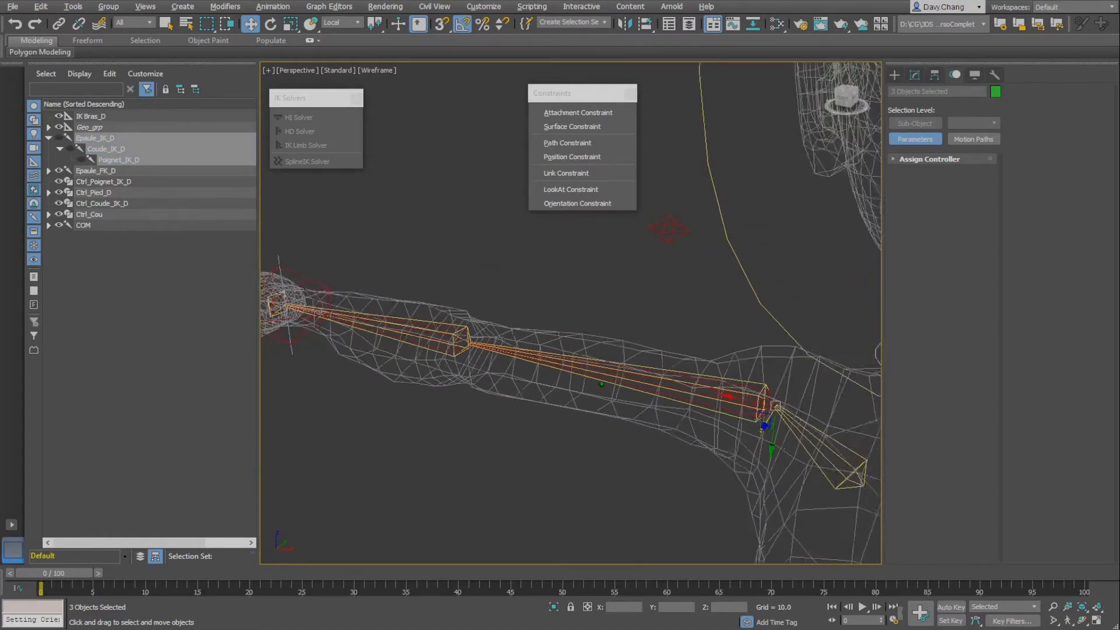
{"action": "scroll", "coordinate": [529, 390], "scroll_direction": "down", "scroll_amount": 4}
{"action": "scroll", "coordinate": [542, 390], "scroll_direction": "up", "scroll_amount": 4}
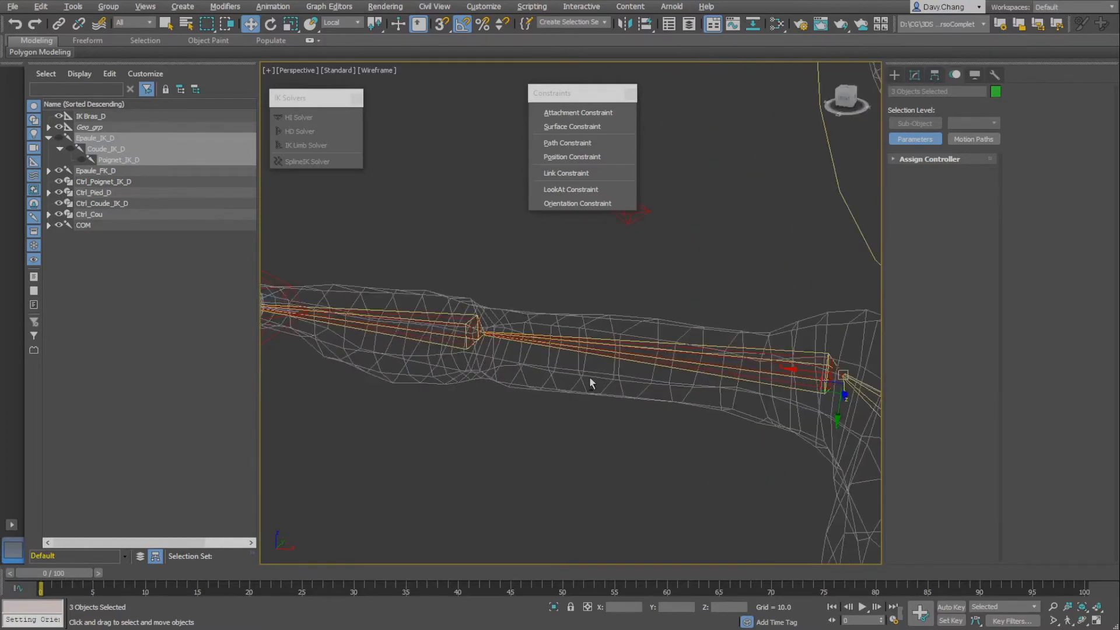
{"action": "scroll", "coordinate": [589, 380], "scroll_direction": "down", "scroll_amount": 4}
{"action": "middle_click_drag", "start_coordinate": [508, 393], "coordinate": [617, 369]}
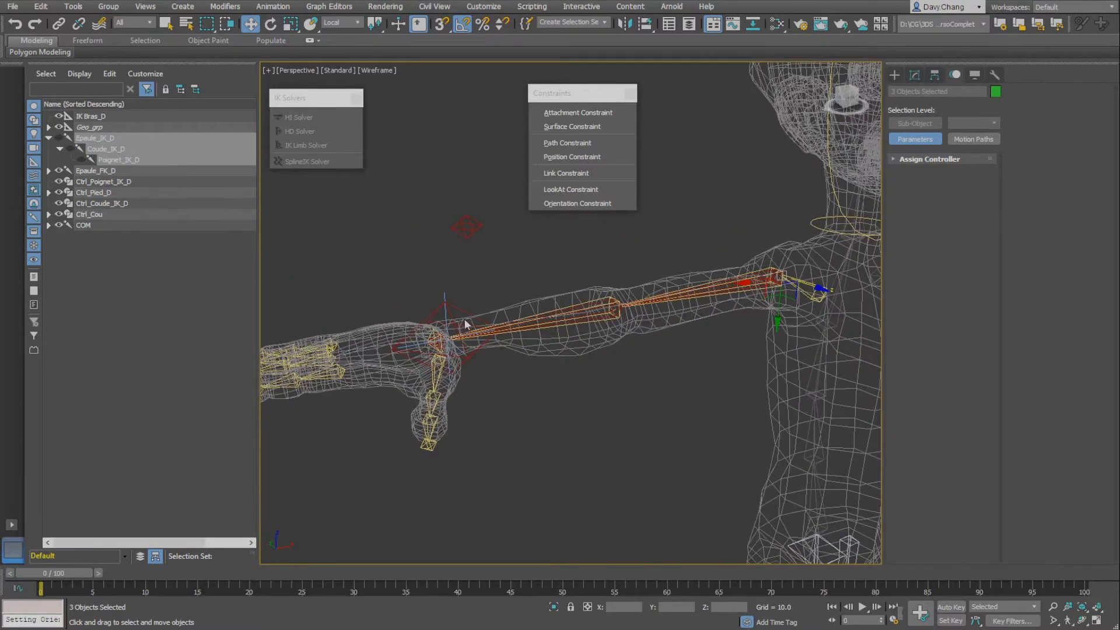
{"action": "left_click", "coordinate": [472, 302]}
{"action": "left_click", "coordinate": [473, 231], "text": "ctrl"}
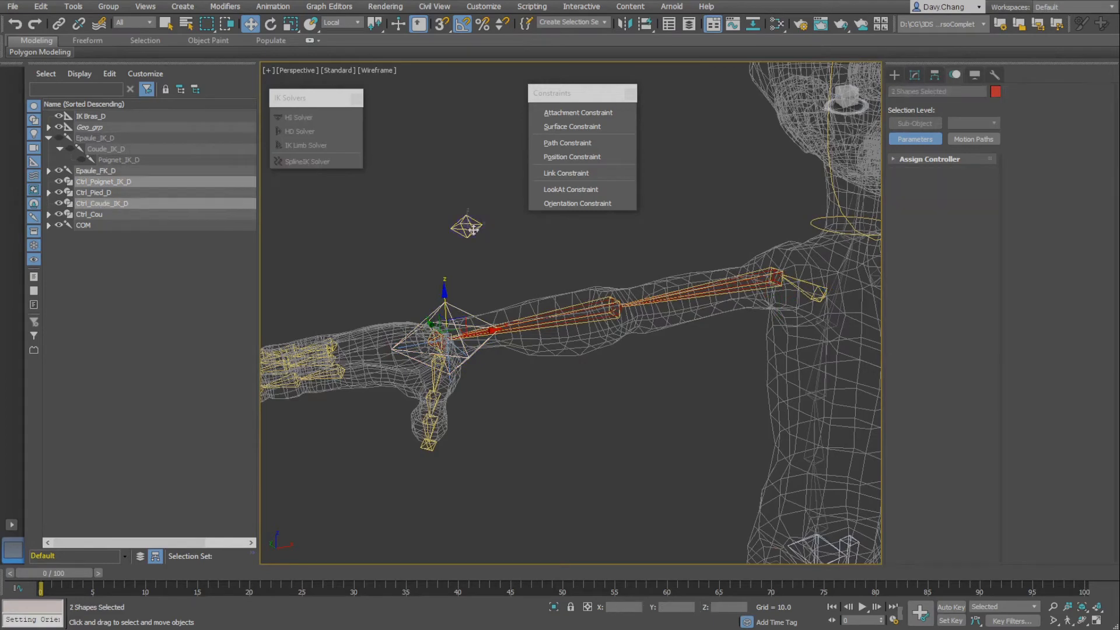
{"action": "middle_click_drag", "start_coordinate": [413, 249], "coordinate": [379, 274], "text": "alt"}
{"action": "left_click", "coordinate": [60, 182]}
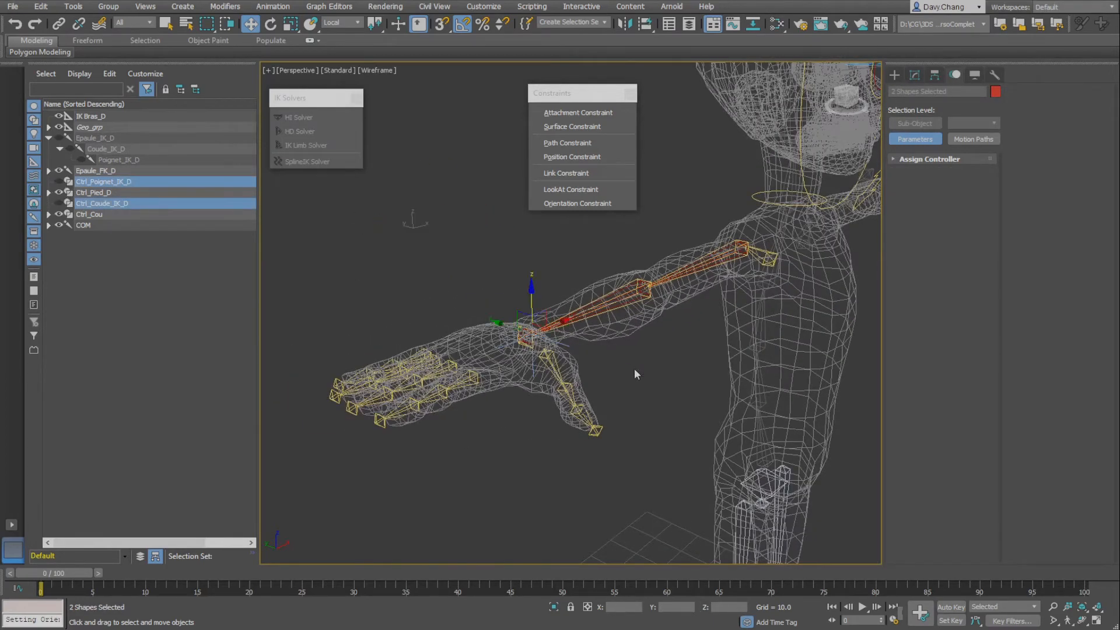
{"action": "left_click", "coordinate": [635, 370]}
Select the Epaule_FK_D bone and move the floating Constraints palette beside the IK Solvers palette
{"action": "middle_click_drag", "start_coordinate": [654, 372], "coordinate": [625, 383], "text": "alt"}
{"action": "middle_click_drag", "start_coordinate": [624, 383], "coordinate": [778, 370]}
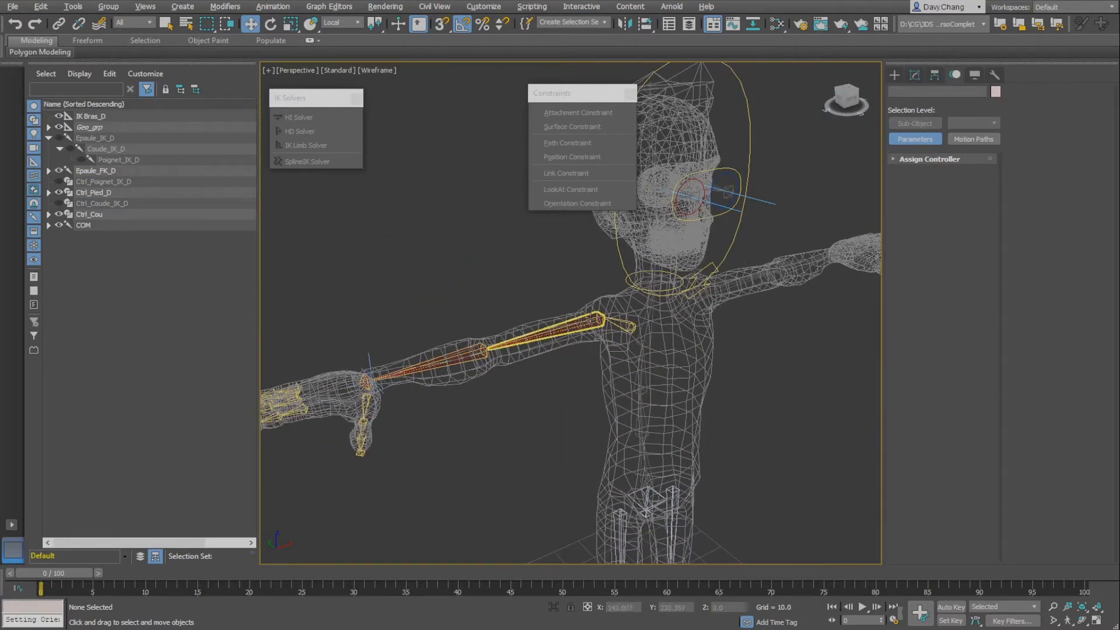
{"action": "left_click", "coordinate": [554, 333]}
{"action": "mouse_move", "coordinate": [545, 379]}
{"action": "middle_mouse_down", "text": "alt"}
{"action": "mouse_move", "coordinate": [530, 376]}
{"action": "mouse_move", "coordinate": [634, 374]}
{"action": "mouse_move", "coordinate": [555, 392]}
{"action": "mouse_move", "coordinate": [588, 372]}
{"action": "mouse_move", "coordinate": [557, 373]}
{"action": "mouse_move", "coordinate": [564, 380]}
{"action": "middle_mouse_up", "text": "alt"}
{"action": "scroll", "coordinate": [634, 367], "scroll_direction": "up", "scroll_amount": 3}
{"action": "scroll", "coordinate": [589, 374], "scroll_direction": "down", "scroll_amount": 5}
{"action": "scroll", "coordinate": [589, 397], "scroll_direction": "down", "scroll_amount": 2}
{"action": "scroll", "coordinate": [566, 381], "scroll_direction": "down", "scroll_amount": 2}
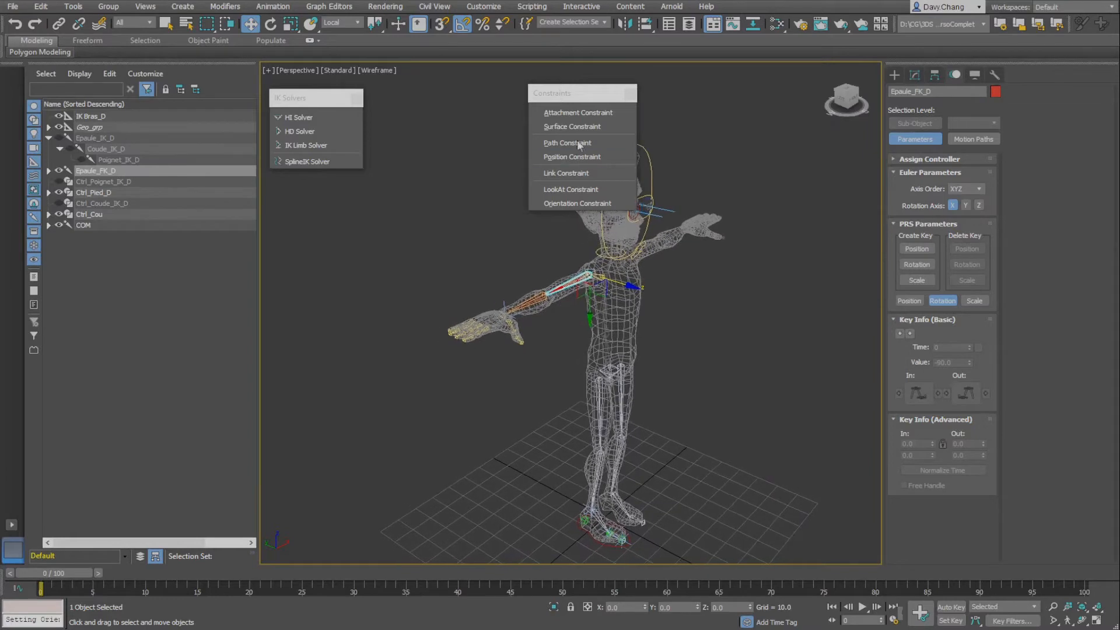
{"action": "left_click_drag", "start_coordinate": [570, 94], "coordinate": [413, 85]}
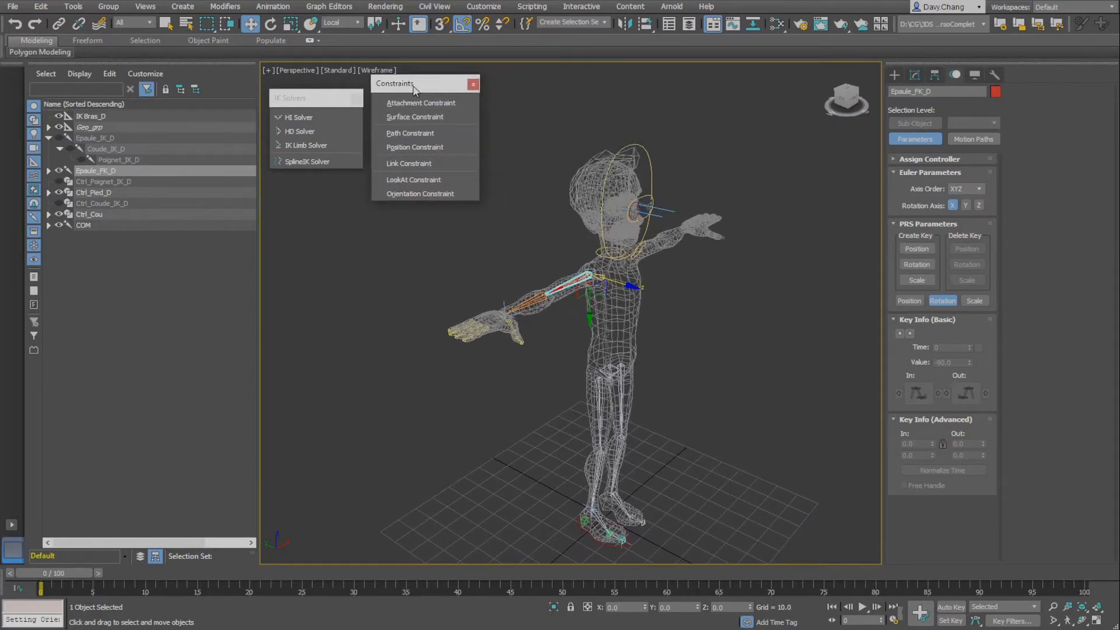
Draw a small circle spline on the ground grid beside the character's right foot
{"action": "left_click", "coordinate": [895, 76]}
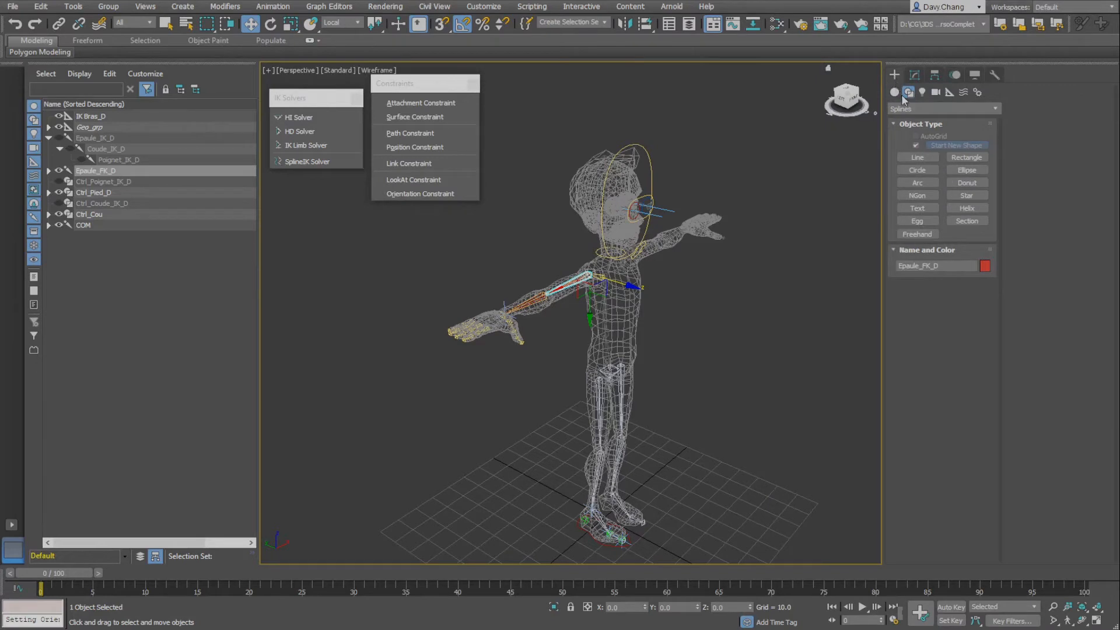
{"action": "left_click", "coordinate": [918, 170]}
{"action": "scroll", "coordinate": [605, 443], "scroll_direction": "down", "scroll_amount": 2}
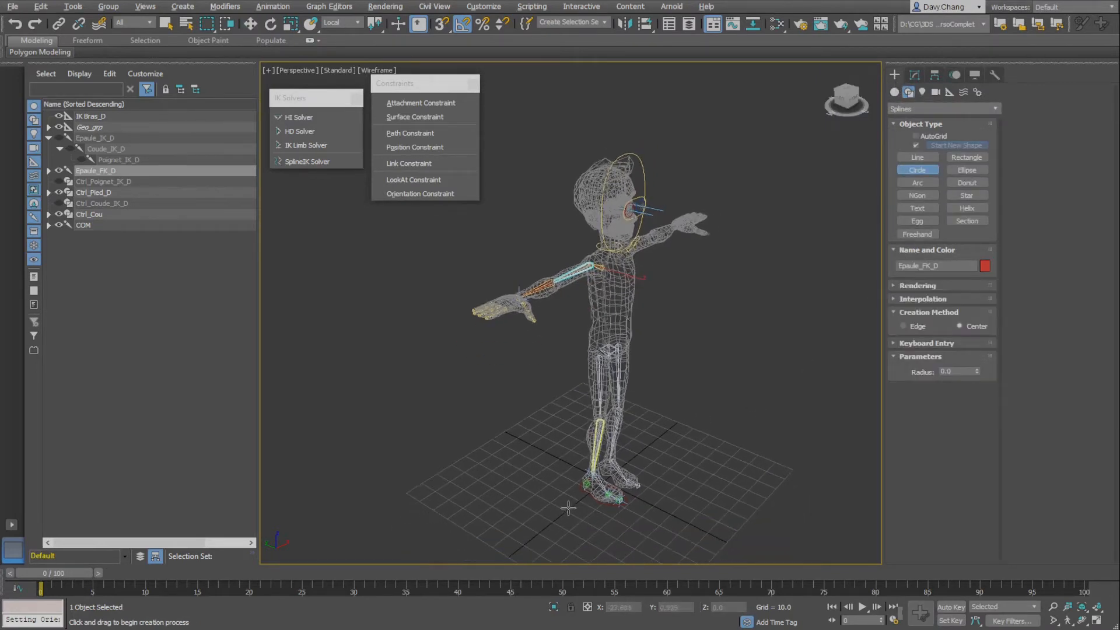
{"action": "left_click_drag", "start_coordinate": [567, 507], "coordinate": [586, 516]}
{"action": "key", "text": "w"}
{"action": "scroll", "coordinate": [588, 506], "scroll_direction": "up", "scroll_amount": 8}
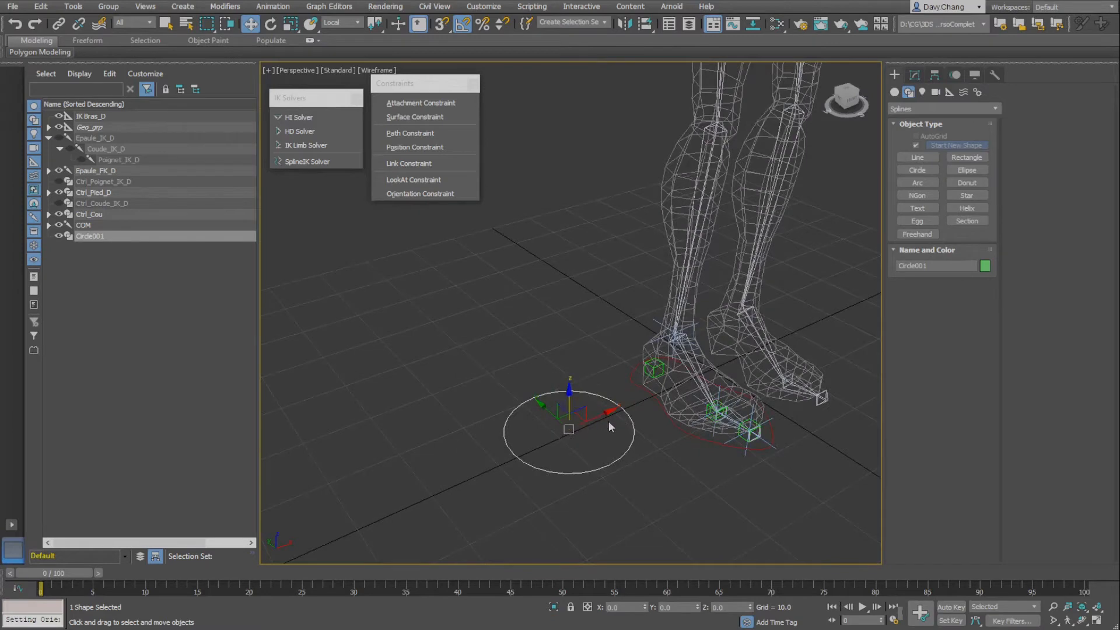
Rotate only the circle's pivot about its Y axis so that its X axis points upward
{"action": "left_click", "coordinate": [934, 77]}
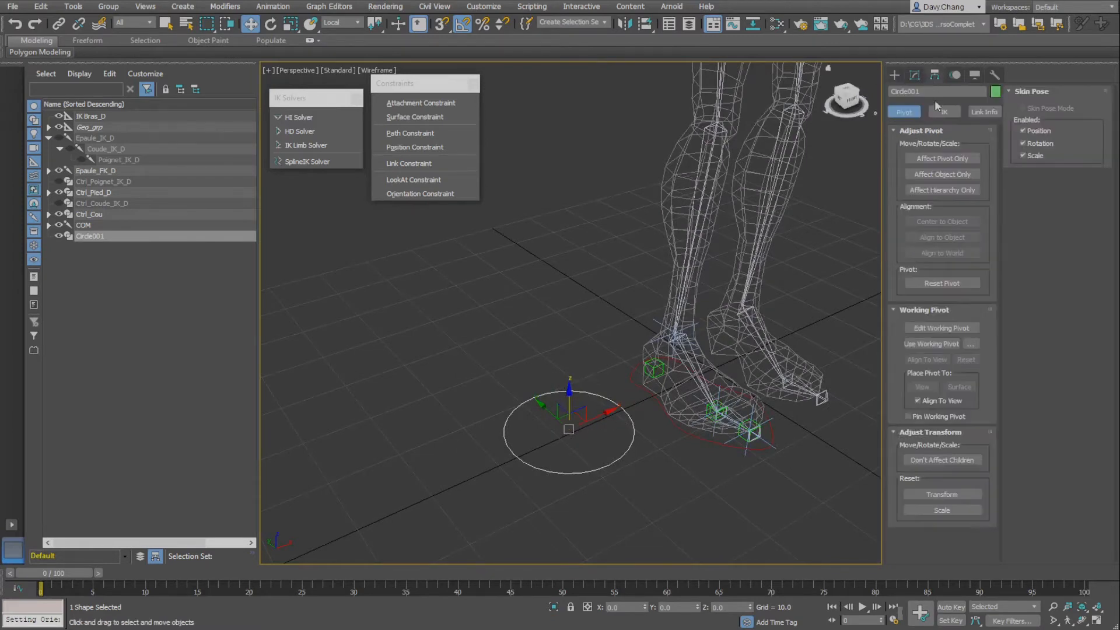
{"action": "left_click", "coordinate": [944, 158]}
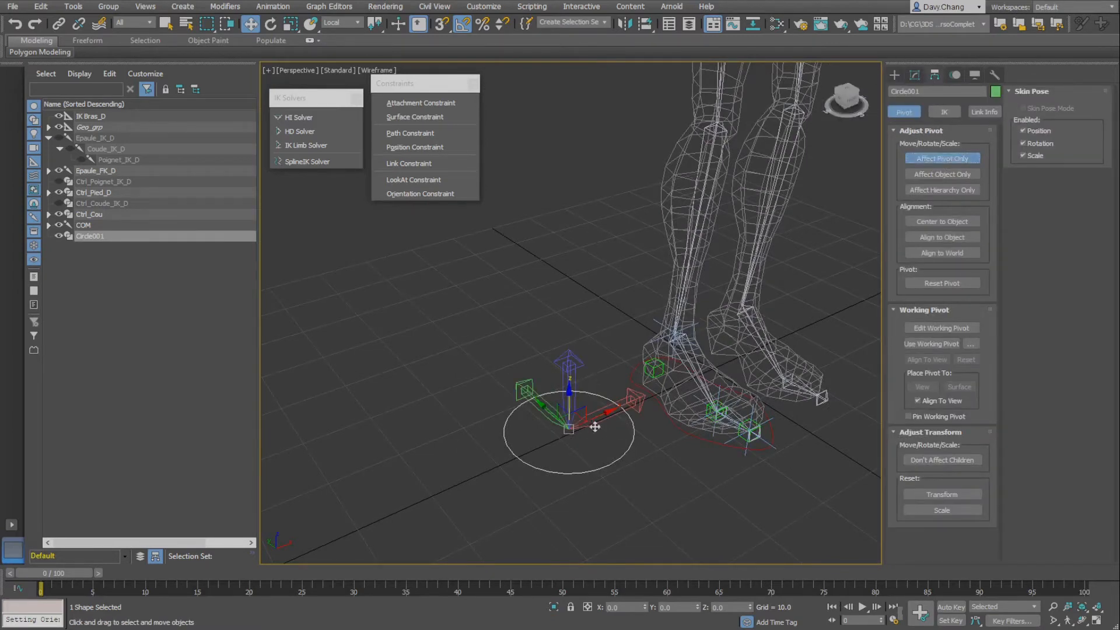
{"action": "key", "text": "e"}
{"action": "left_click_drag", "start_coordinate": [553, 403], "coordinate": [516, 446]}
{"action": "key", "text": "w"}
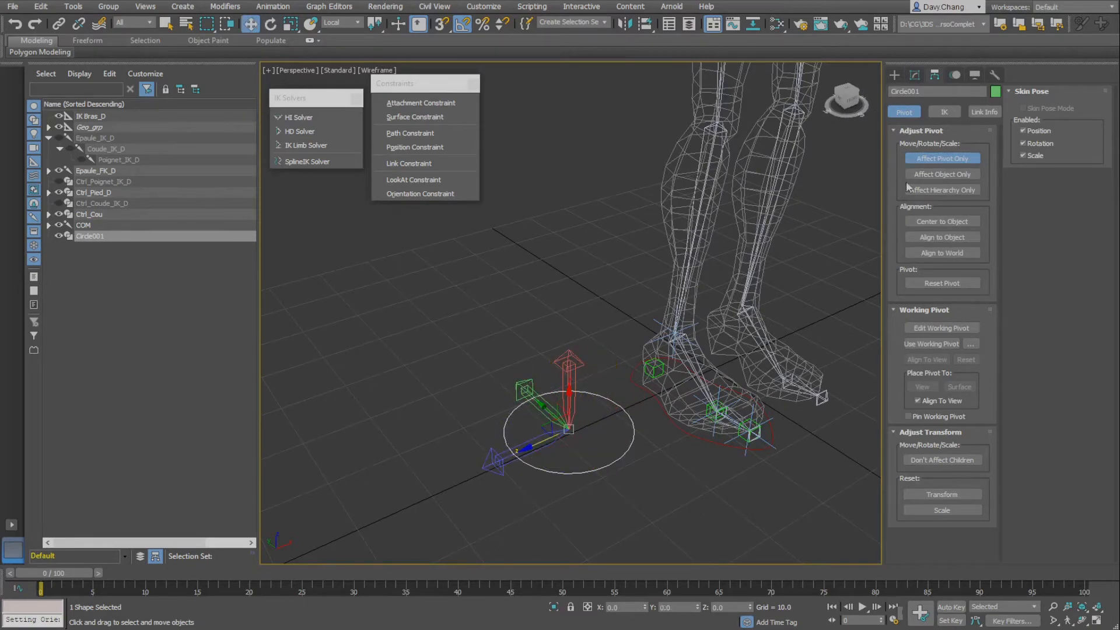
{"action": "left_click", "coordinate": [933, 158]}
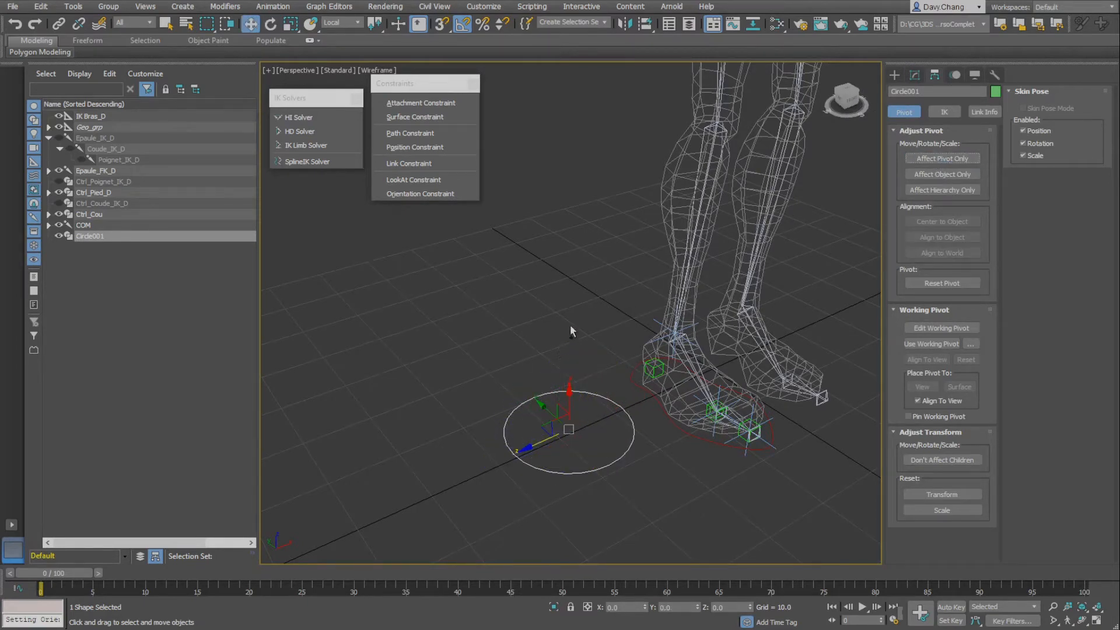
Inspect the right shoulder bones by comparing the local axes of Epaule_FK_D and Epaule_D
{"action": "scroll", "coordinate": [571, 328], "scroll_direction": "down", "scroll_amount": 5}
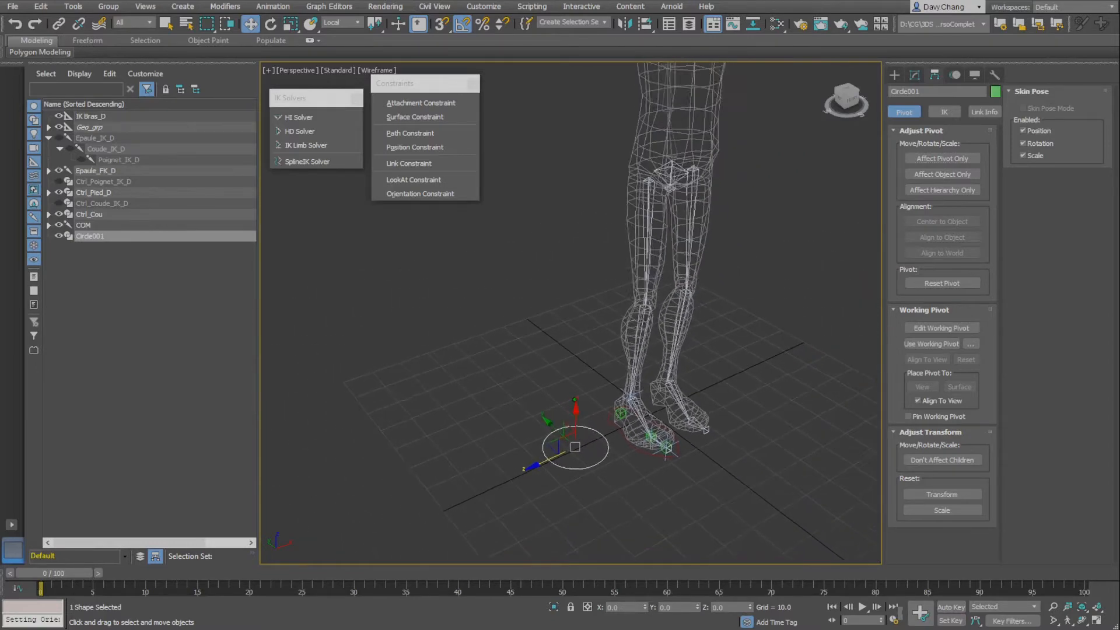
{"action": "scroll", "coordinate": [579, 387], "scroll_direction": "down", "scroll_amount": 5}
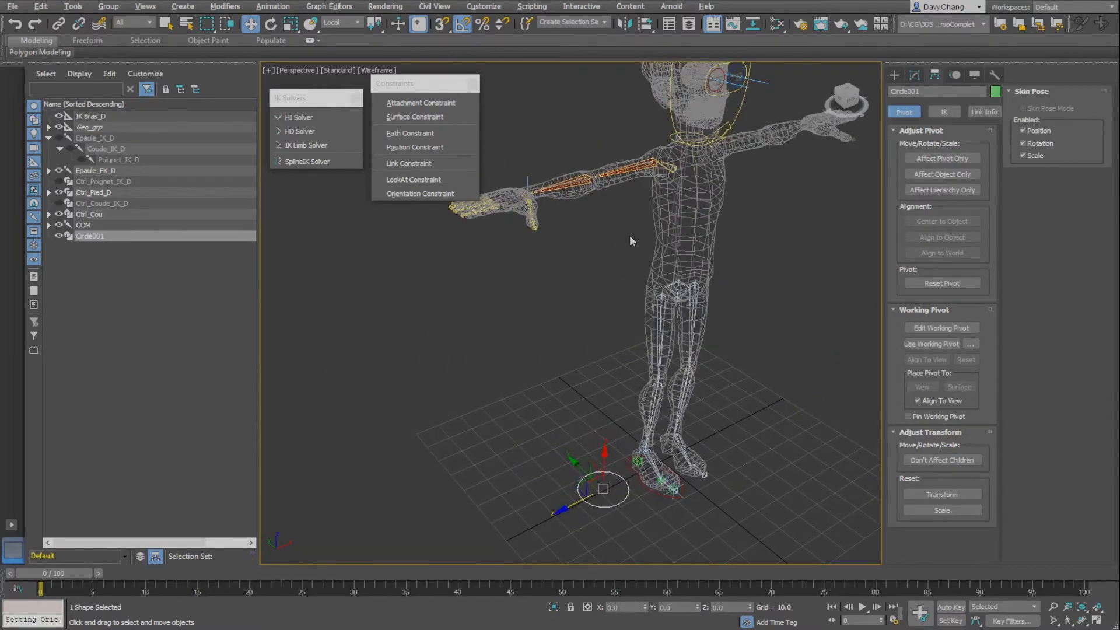
{"action": "middle_click_drag", "start_coordinate": [630, 237], "coordinate": [618, 295], "text": "alt"}
{"action": "scroll", "coordinate": [628, 232], "scroll_direction": "up", "scroll_amount": 4}
{"action": "scroll", "coordinate": [615, 335], "scroll_direction": "up", "scroll_amount": 5}
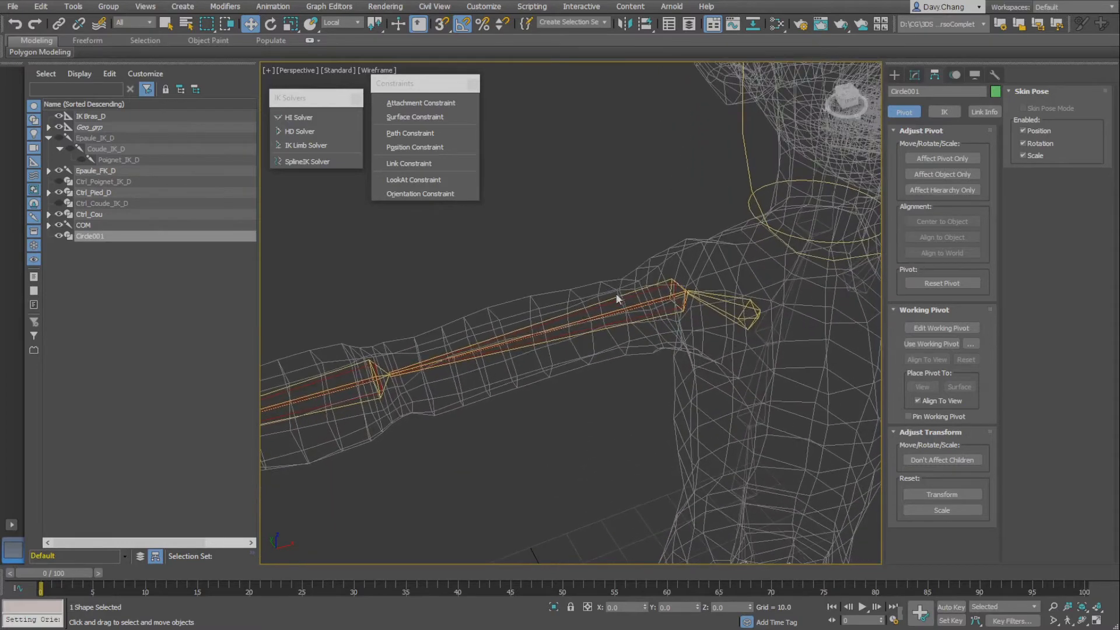
{"action": "left_click", "coordinate": [671, 288]}
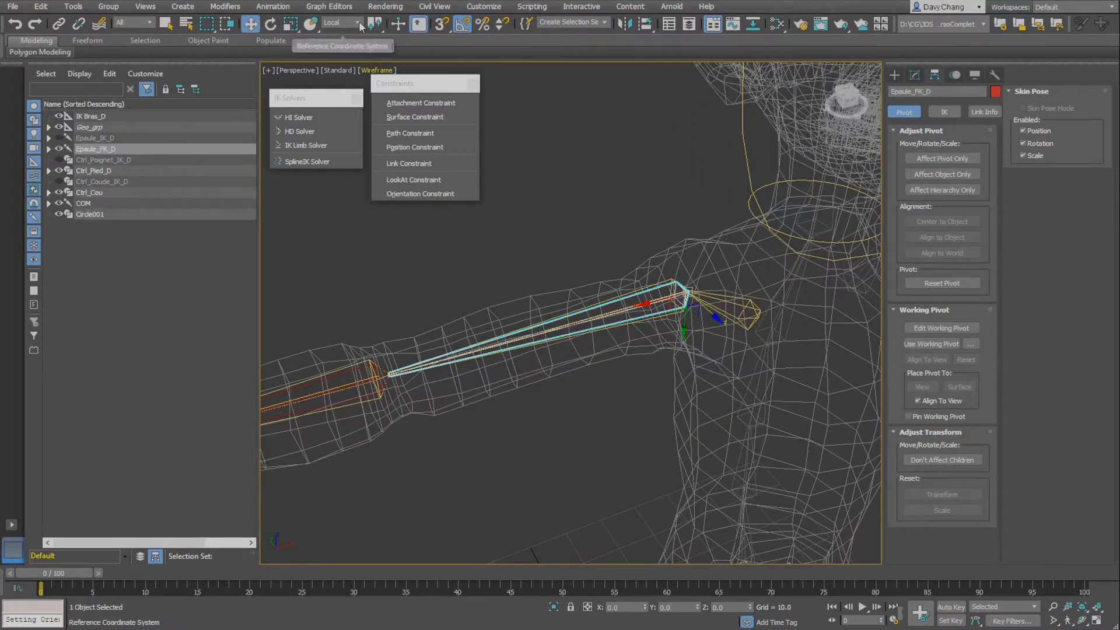
{"action": "scroll", "coordinate": [685, 325], "scroll_direction": "up", "scroll_amount": 3}
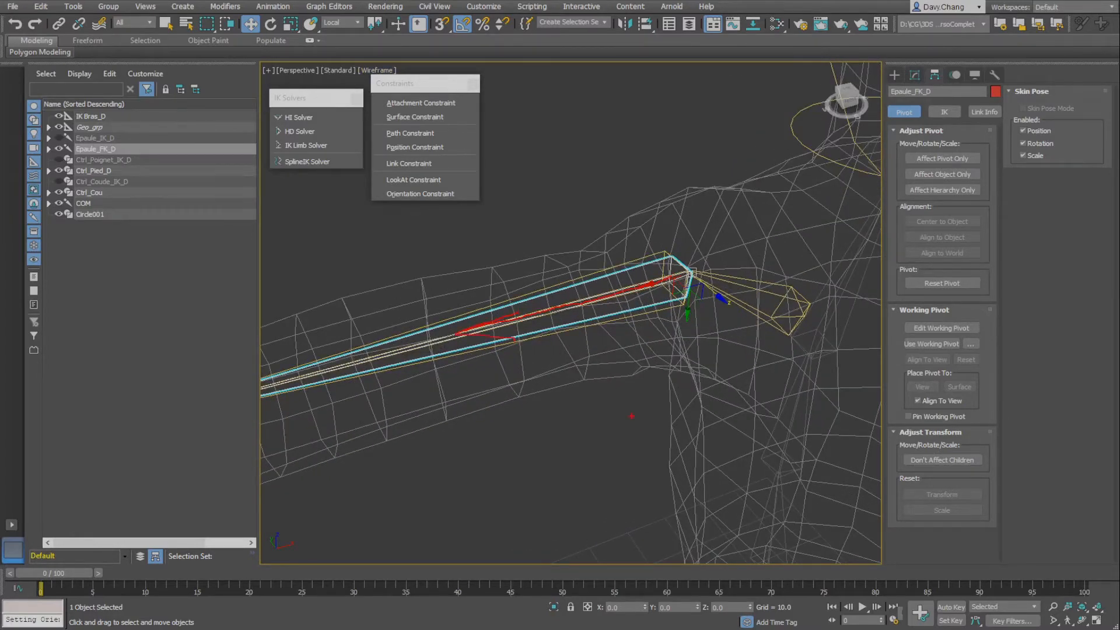
{"action": "left_click", "coordinate": [657, 276]}
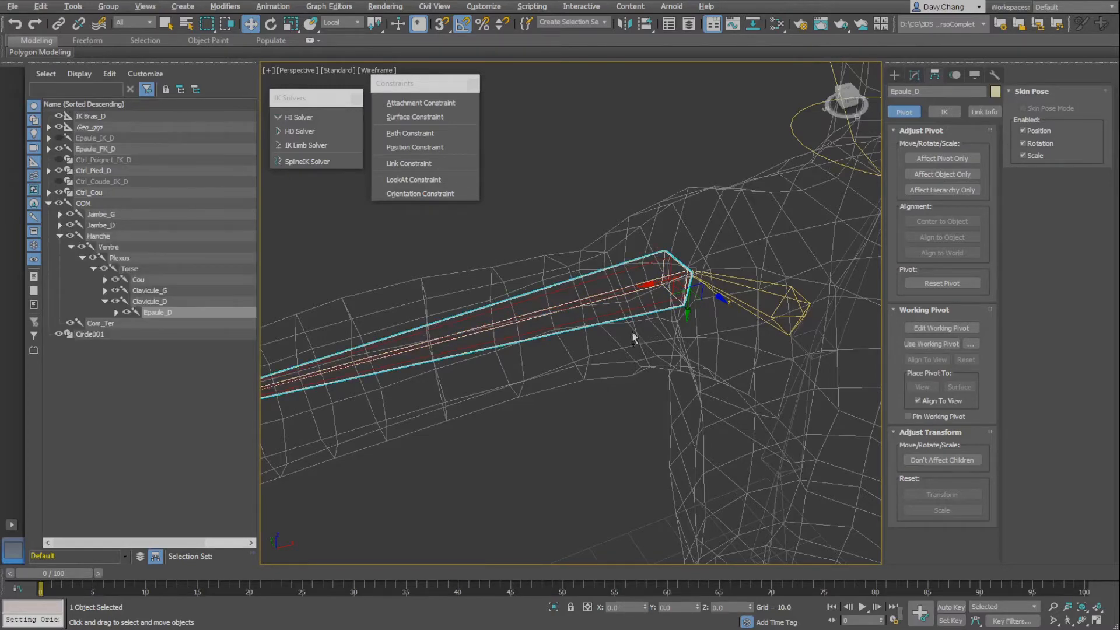
{"action": "scroll", "coordinate": [632, 331], "scroll_direction": "down", "scroll_amount": 5}
{"action": "middle_click_drag", "start_coordinate": [611, 376], "coordinate": [610, 252]}
{"action": "scroll", "coordinate": [603, 347], "scroll_direction": "down", "scroll_amount": 2}
{"action": "middle_click_drag", "start_coordinate": [603, 347], "coordinate": [604, 317]}
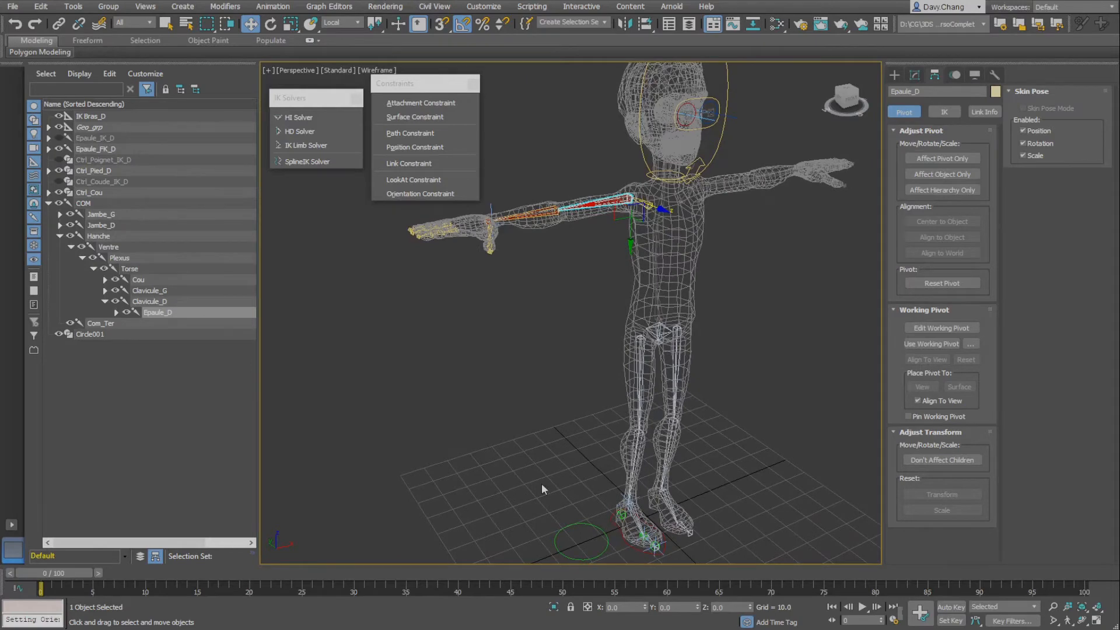
Align the circle to Epaule_D, pivot to pivot in X, Y and Z position, matching orientation on the X axis only
{"action": "left_click", "coordinate": [582, 527]}
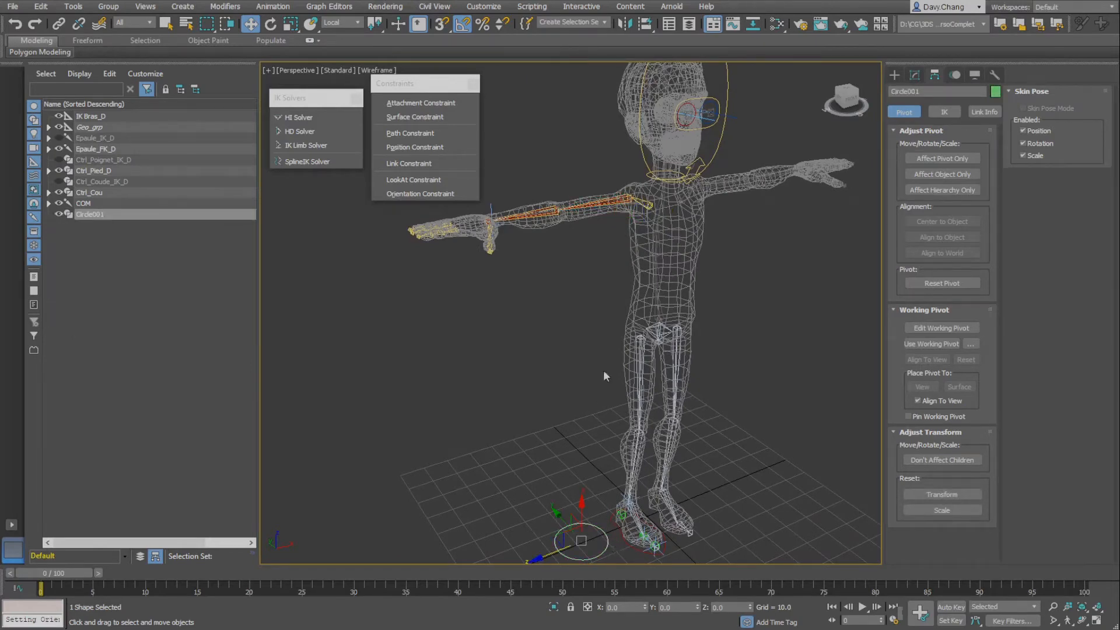
{"action": "middle_click_drag", "start_coordinate": [603, 268], "coordinate": [606, 281], "text": "alt"}
{"action": "key", "text": "alt+a"}
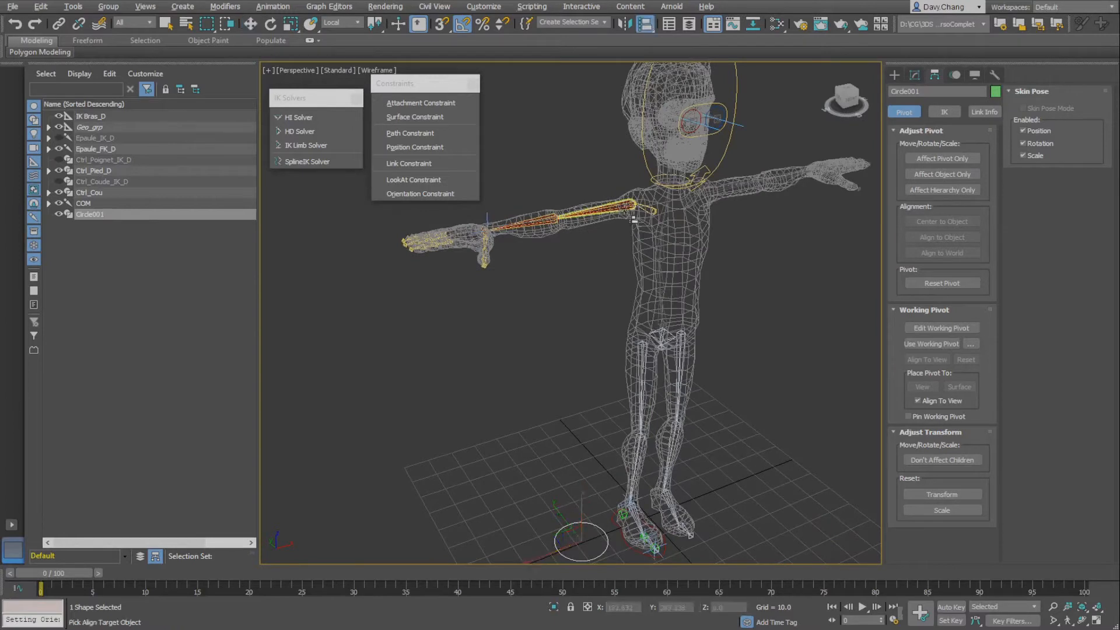
{"action": "left_click", "coordinate": [636, 213]}
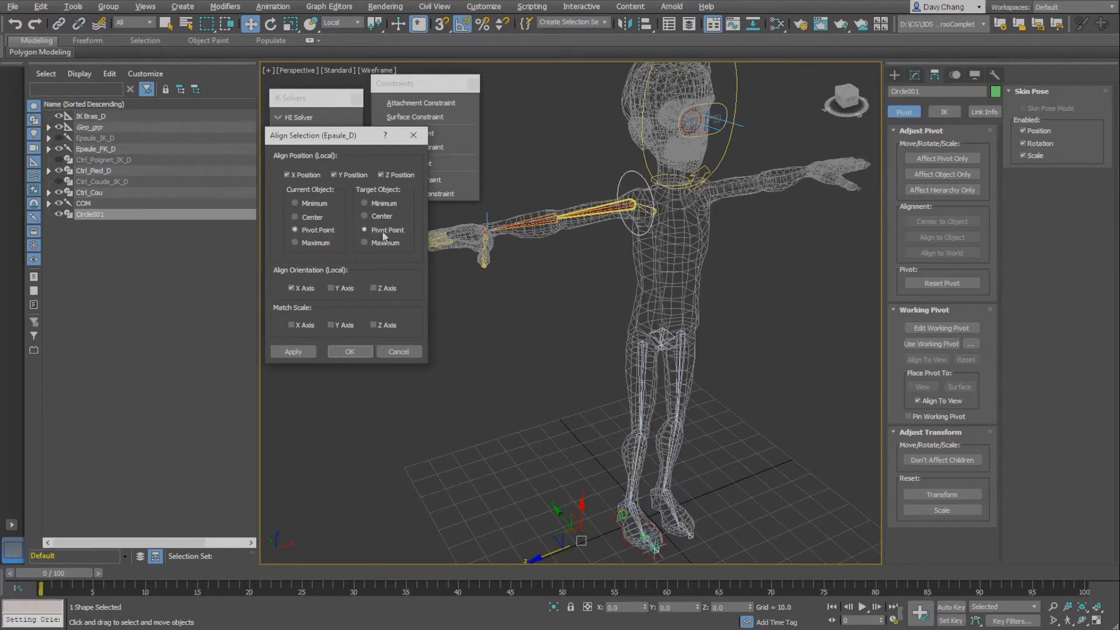
{"action": "left_click", "coordinate": [292, 288]}
{"action": "left_click", "coordinate": [292, 288]}
{"action": "left_click", "coordinate": [351, 352]}
Set the shoulder circle's object color to red and rename it Ctrl_Epaule_FK_D
{"action": "scroll", "coordinate": [596, 245], "scroll_direction": "up", "scroll_amount": 4}
{"action": "middle_click_drag", "start_coordinate": [596, 245], "coordinate": [587, 309]}
{"action": "scroll", "coordinate": [604, 315], "scroll_direction": "up", "scroll_amount": 3}
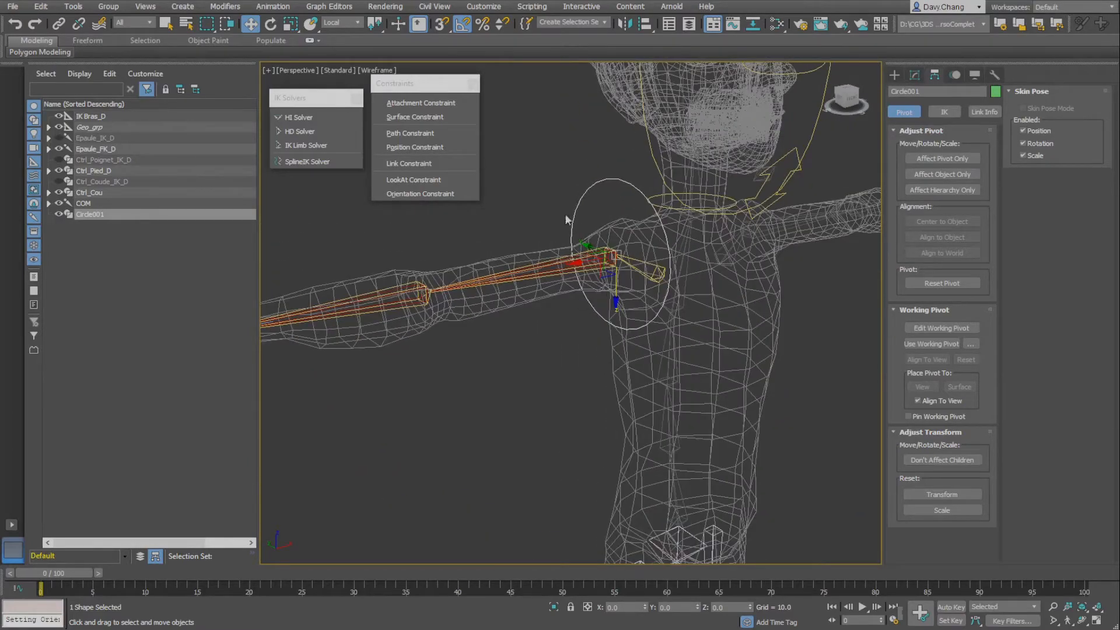
{"action": "left_click", "coordinate": [533, 196]}
{"action": "left_click_drag", "start_coordinate": [563, 166], "coordinate": [599, 202]}
{"action": "left_click", "coordinate": [996, 92]}
{"action": "left_click", "coordinate": [435, 307]}
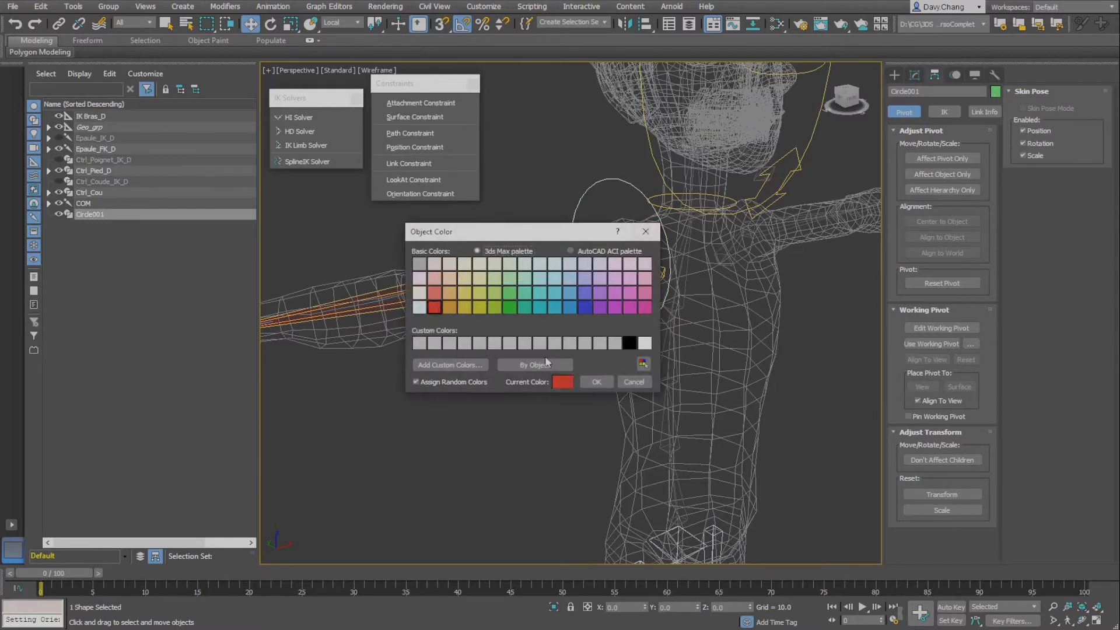
{"action": "left_click", "coordinate": [597, 383]}
{"action": "left_click_drag", "start_coordinate": [925, 92], "coordinate": [814, 97]}
{"action": "type", "text": "Ctrl_Epaule_FK_D"}
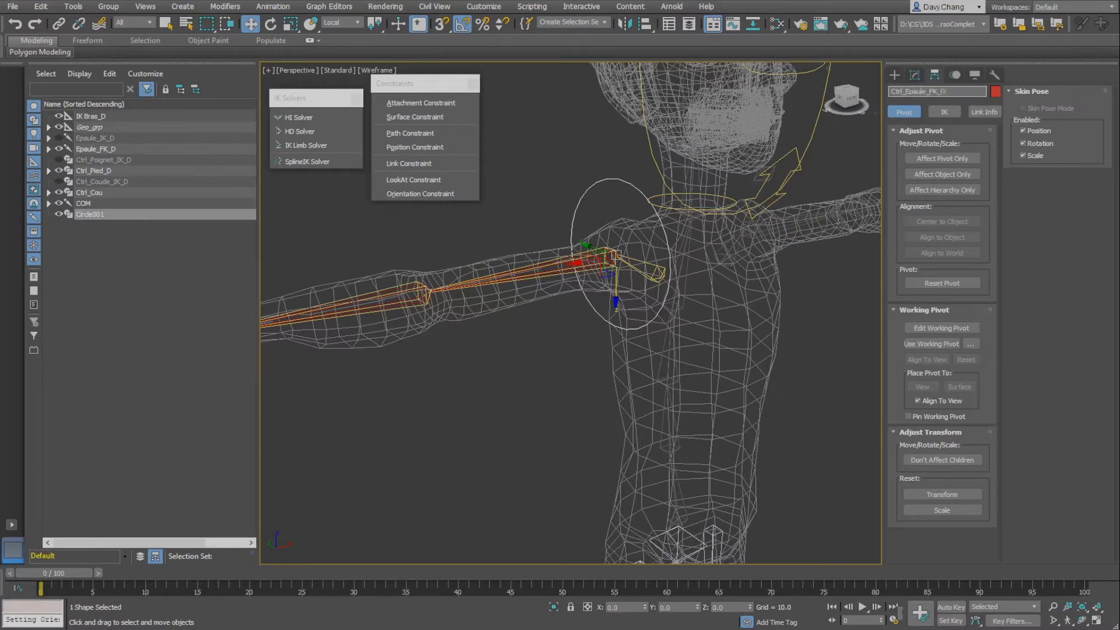
Reduce the radius of the circle Ctrl_Epaule_FK_D to 7.189 so it fits more closely around the shoulder
{"action": "key", "text": "Return"}
{"action": "middle_click_drag", "start_coordinate": [629, 211], "coordinate": [612, 237], "text": "alt"}
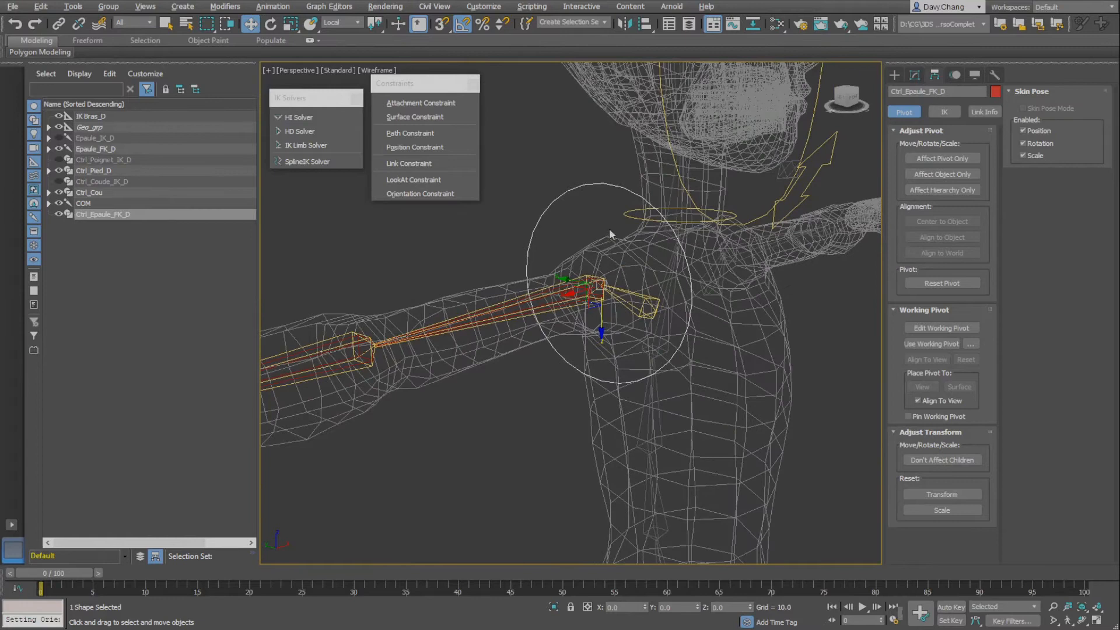
{"action": "left_click", "coordinate": [914, 77]}
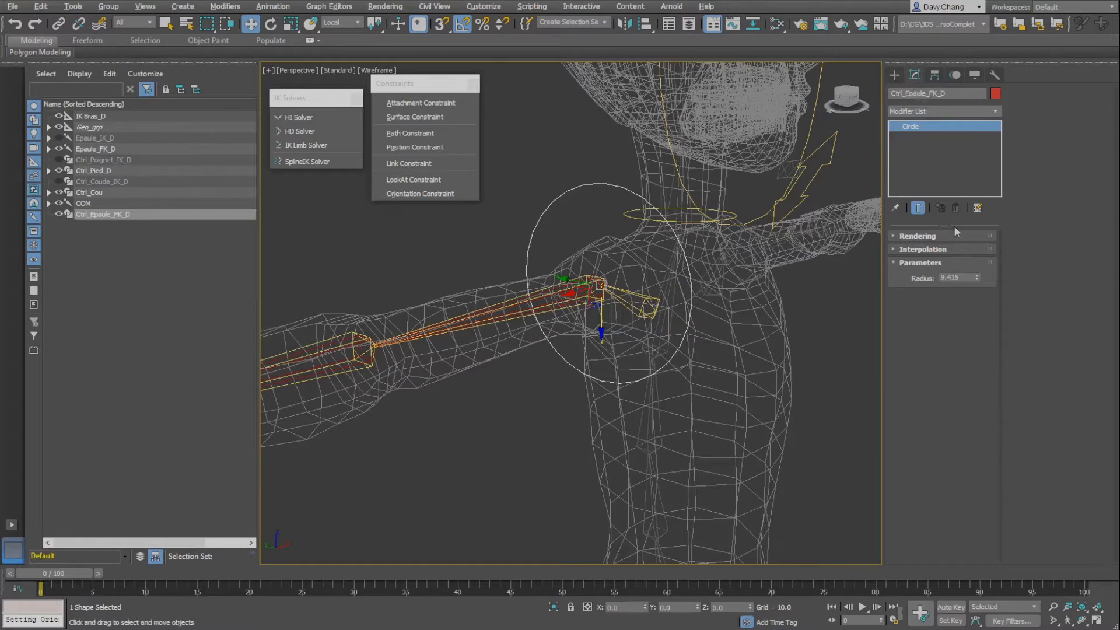
{"action": "mouse_move", "coordinate": [979, 278]}
{"action": "left_mouse_down"}
{"action": "mouse_move", "coordinate": [983, 301]}
{"action": "mouse_move", "coordinate": [983, 274]}
{"action": "mouse_move", "coordinate": [983, 284]}
{"action": "left_mouse_up"}
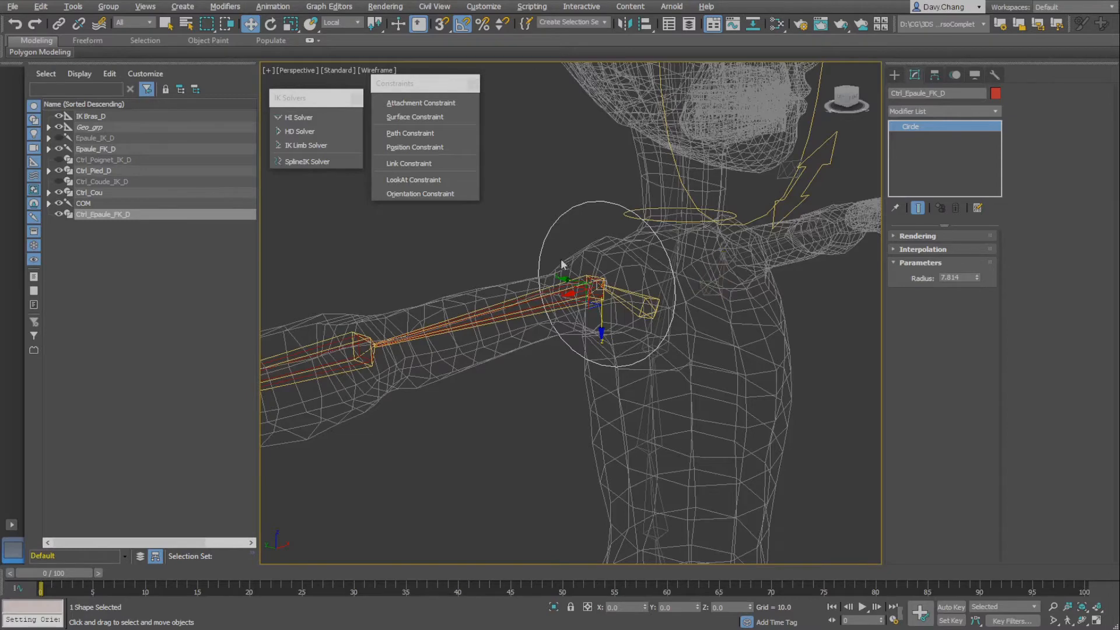
{"action": "scroll", "coordinate": [596, 259], "scroll_direction": "down", "scroll_amount": 3}
{"action": "middle_click_drag", "start_coordinate": [580, 257], "coordinate": [574, 284]}
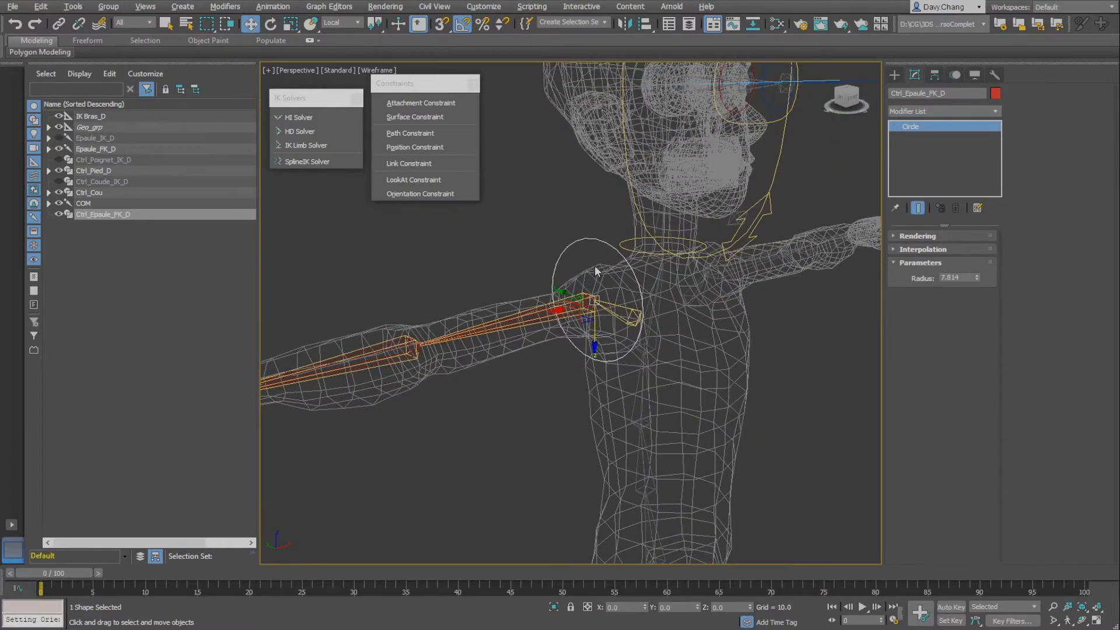
{"action": "scroll", "coordinate": [589, 260], "scroll_direction": "up", "scroll_amount": 3}
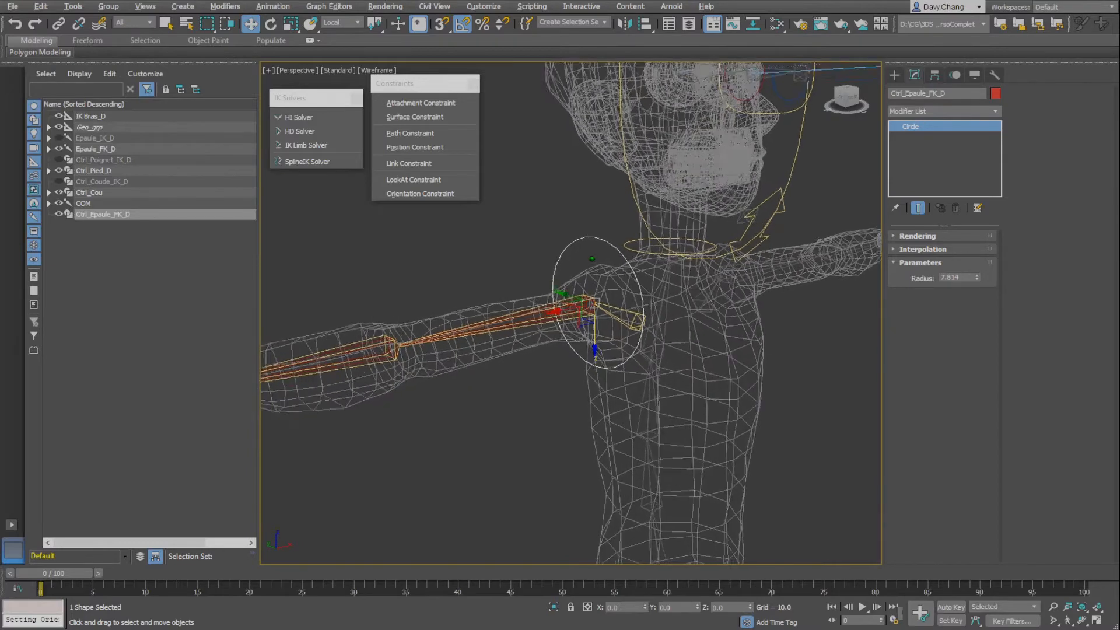
{"action": "middle_click_drag", "start_coordinate": [593, 253], "coordinate": [579, 247], "text": "alt"}
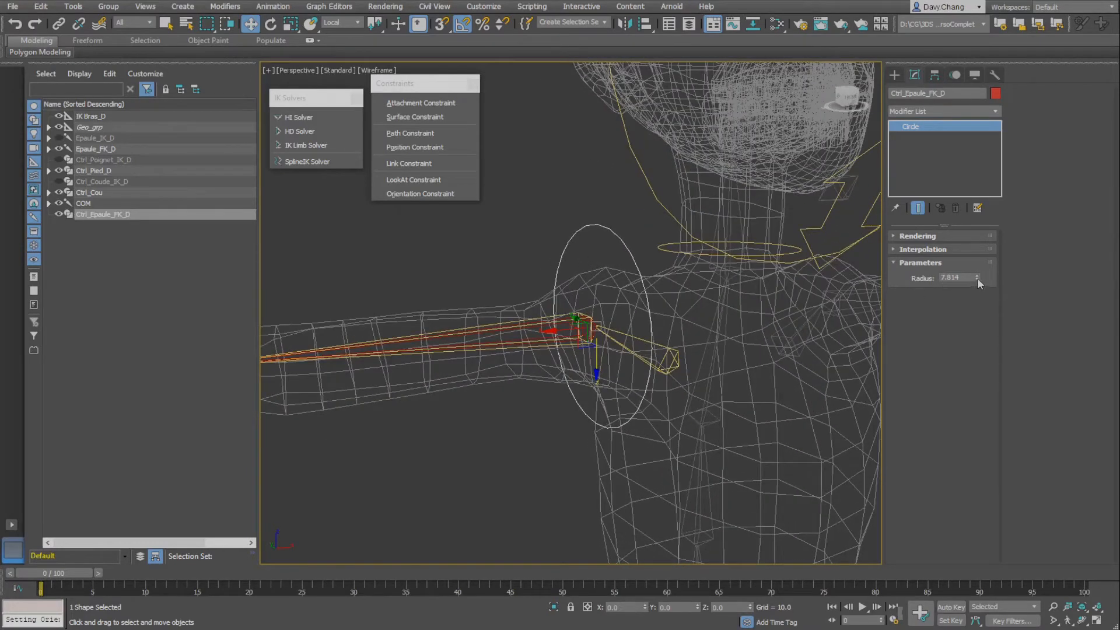
{"action": "left_click_drag", "start_coordinate": [978, 278], "coordinate": [978, 292]}
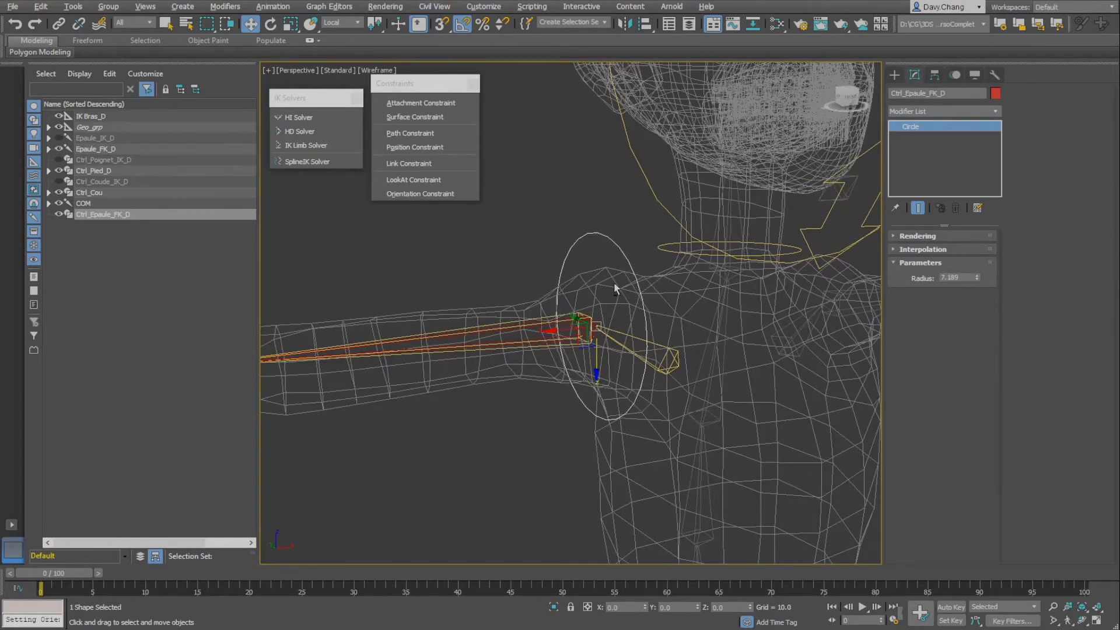
{"action": "mouse_move", "coordinate": [615, 287]}
{"action": "middle_mouse_down", "text": "alt"}
{"action": "mouse_move", "coordinate": [644, 286]}
{"action": "mouse_move", "coordinate": [621, 283]}
{"action": "middle_mouse_up", "text": "alt"}
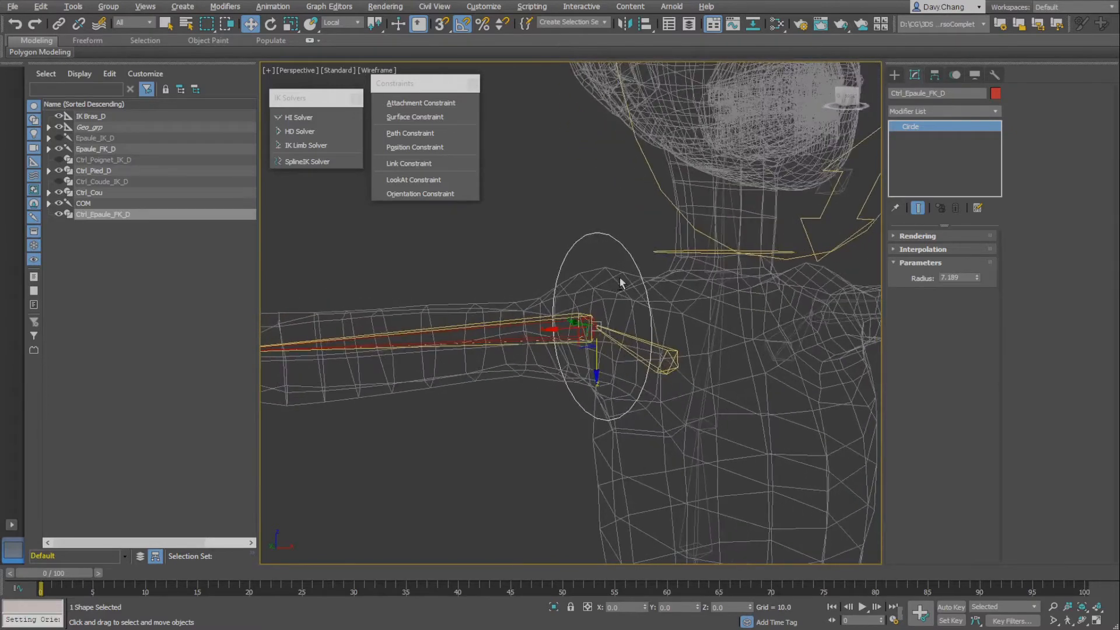
Add an Edit Spline modifier to Ctrl_Epaule_FK_D
{"action": "left_click", "coordinate": [933, 110]}
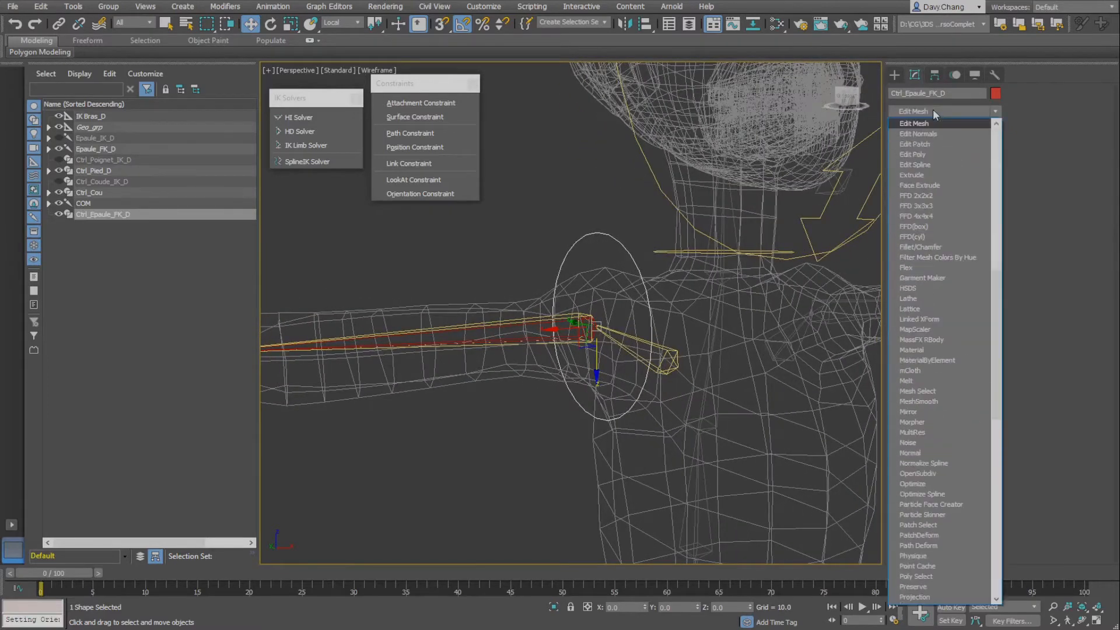
{"action": "key", "text": "Down"}
{"action": "key", "text": "Down"}
{"action": "key", "text": "Down"}
{"action": "key", "text": "Down"}
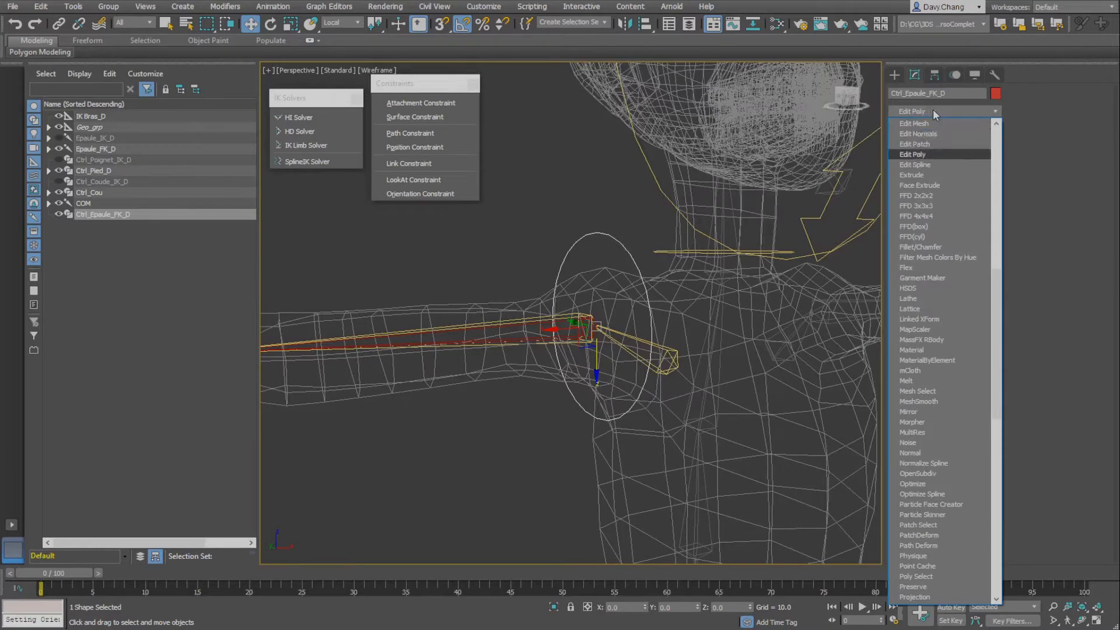
{"action": "key", "text": "Return"}
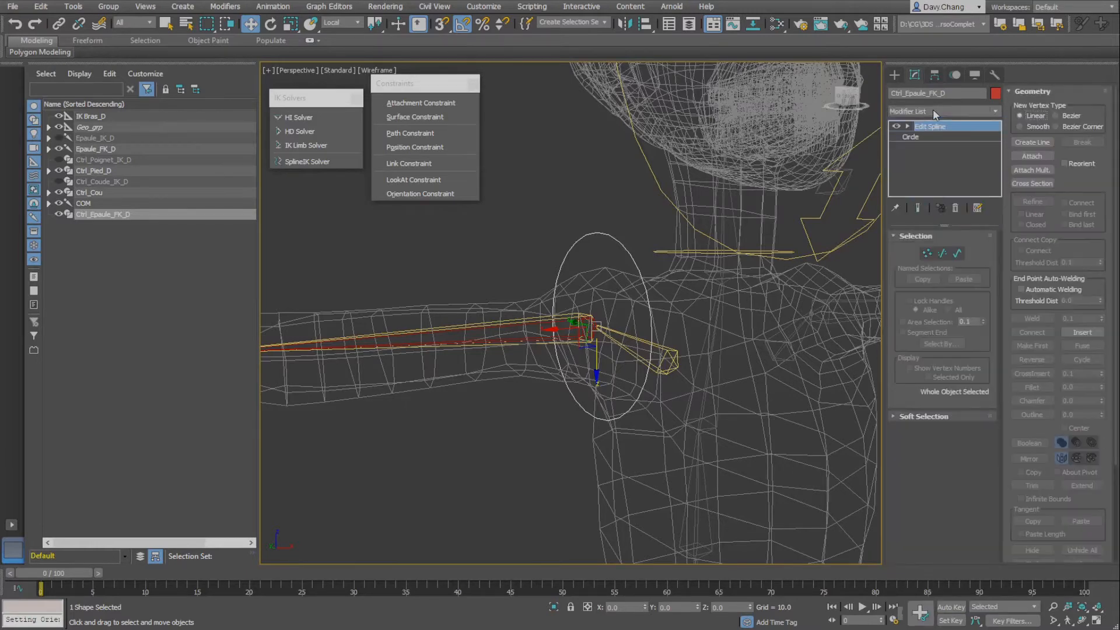
Try scaling all four vertices of the shoulder circle down uniformly
{"action": "left_click", "coordinate": [927, 253]}
{"action": "left_click_drag", "start_coordinate": [544, 230], "coordinate": [661, 462]}
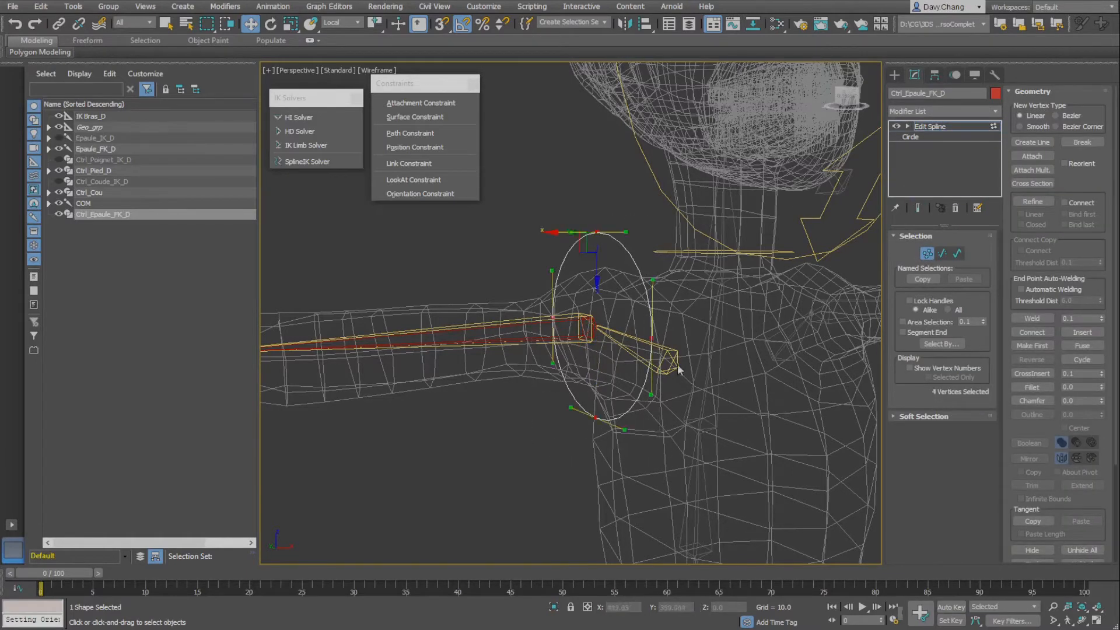
{"action": "middle_click_drag", "start_coordinate": [661, 462], "coordinate": [705, 350], "text": "alt"}
{"action": "left_click", "coordinate": [296, 24]}
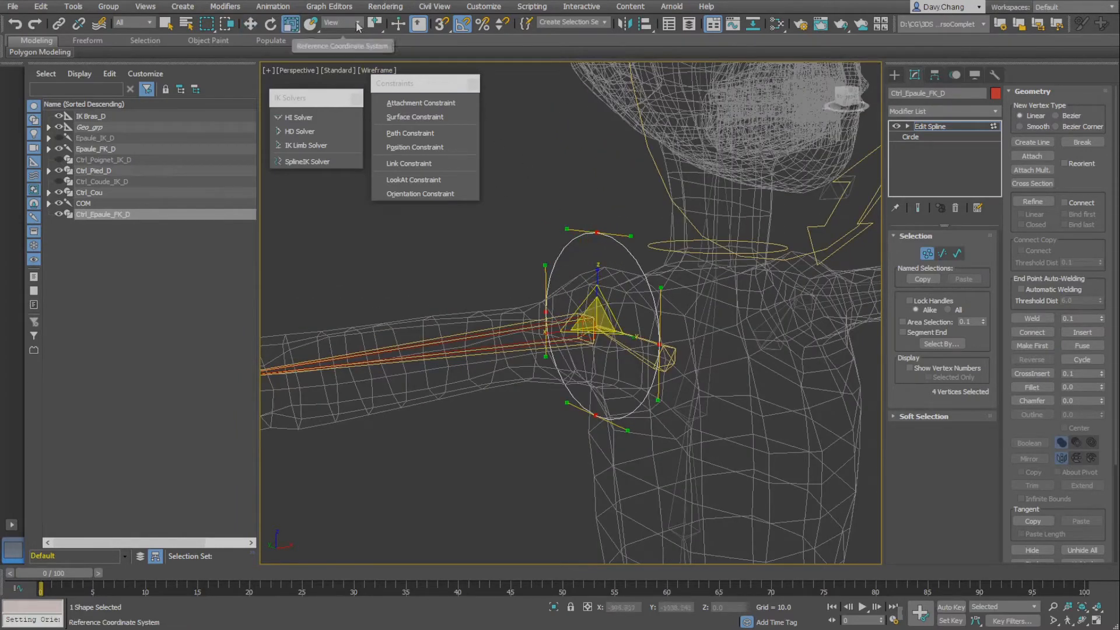
{"action": "mouse_move", "coordinate": [613, 312]}
{"action": "left_mouse_down"}
{"action": "mouse_move", "coordinate": [642, 294]}
{"action": "mouse_move", "coordinate": [605, 317]}
{"action": "left_mouse_up"}
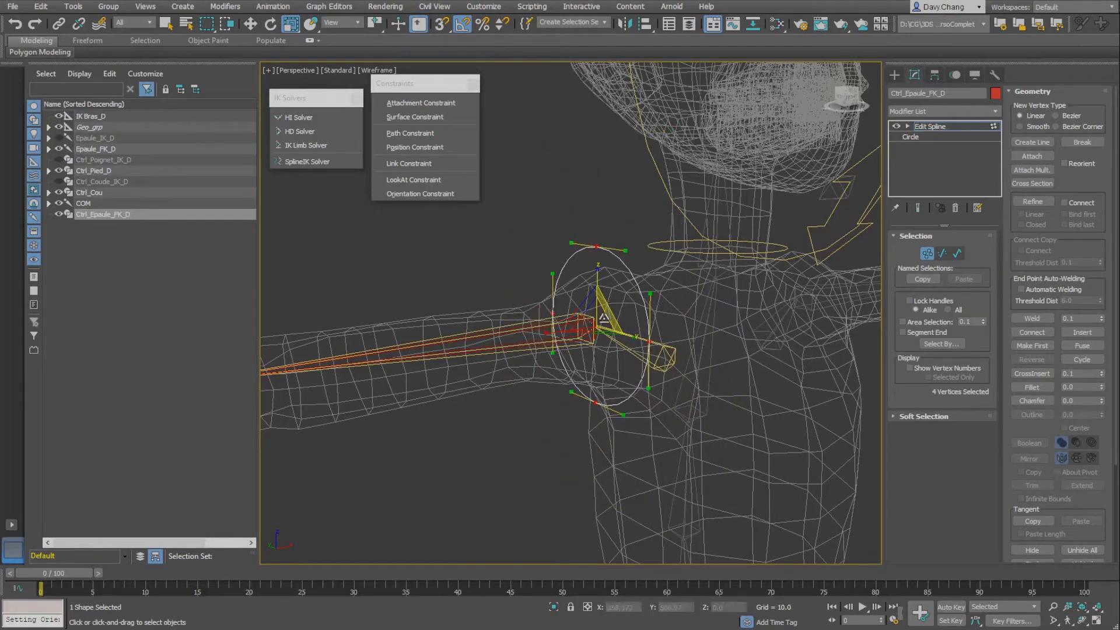
Try shifting the circle's vertices along the X axis of the arm, undo the vertex edits and leave vertex editing
{"action": "key", "text": "w"}
{"action": "middle_click_drag", "start_coordinate": [604, 317], "coordinate": [569, 312], "text": "alt"}
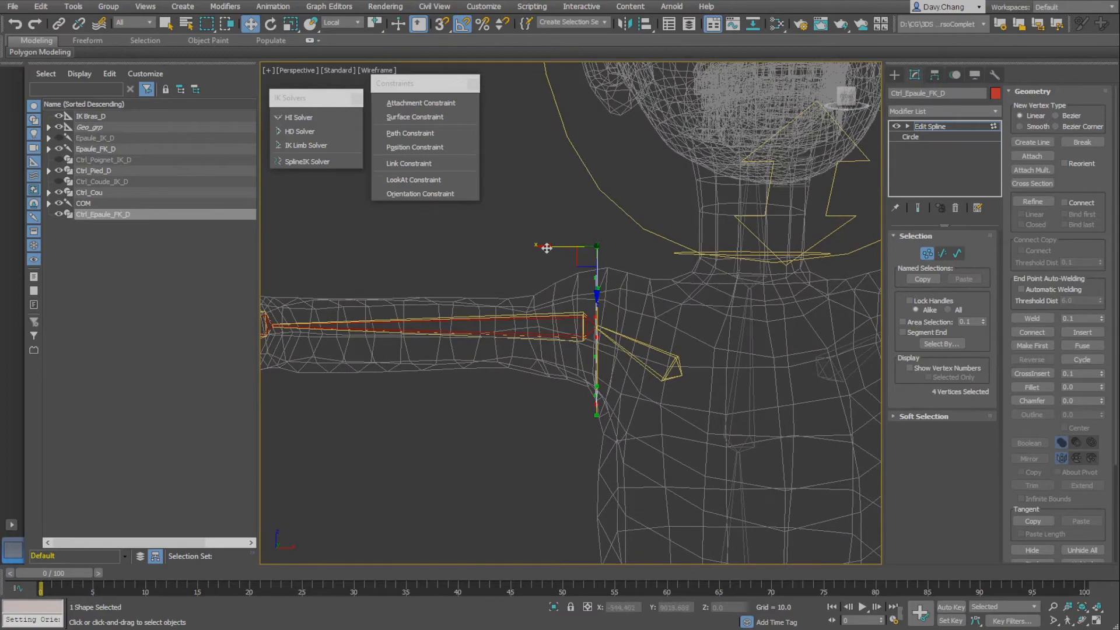
{"action": "mouse_move", "coordinate": [547, 246]}
{"action": "left_mouse_down"}
{"action": "mouse_move", "coordinate": [520, 247]}
{"action": "mouse_move", "coordinate": [536, 248]}
{"action": "left_mouse_up"}
{"action": "key", "text": "ctrl+z"}
{"action": "middle_click_drag", "start_coordinate": [532, 328], "coordinate": [576, 349], "text": "alt"}
{"action": "left_click", "coordinate": [926, 257]}
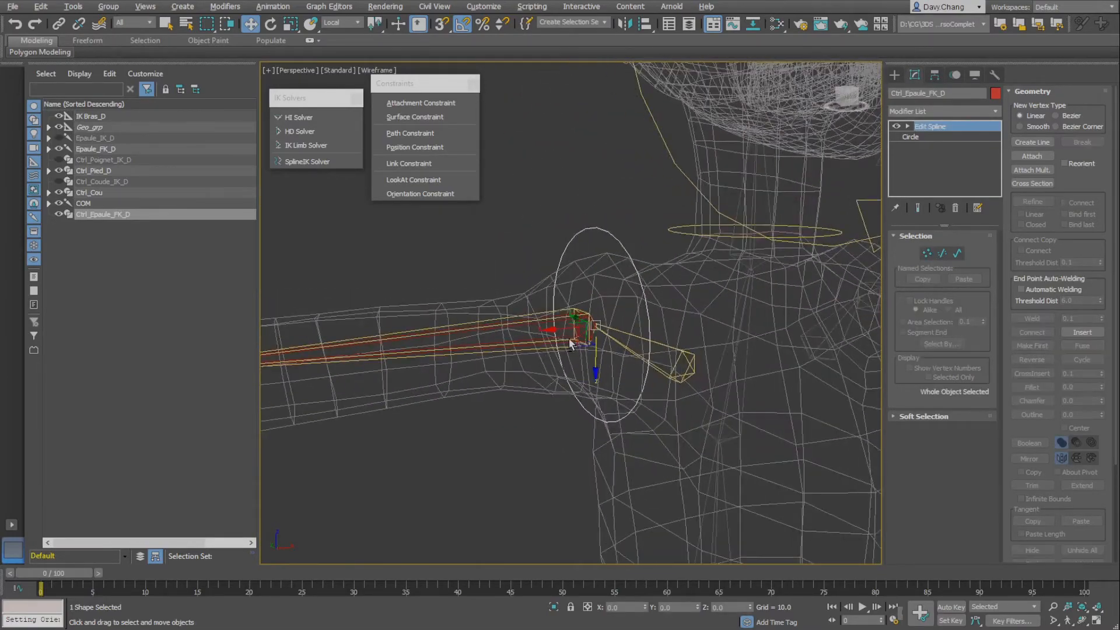
Clone the shoulder circle as an independent copy named Ctrl_Coude_FK_D
{"action": "scroll", "coordinate": [576, 350], "scroll_direction": "down", "scroll_amount": 3}
{"action": "left_click", "coordinate": [545, 261]}
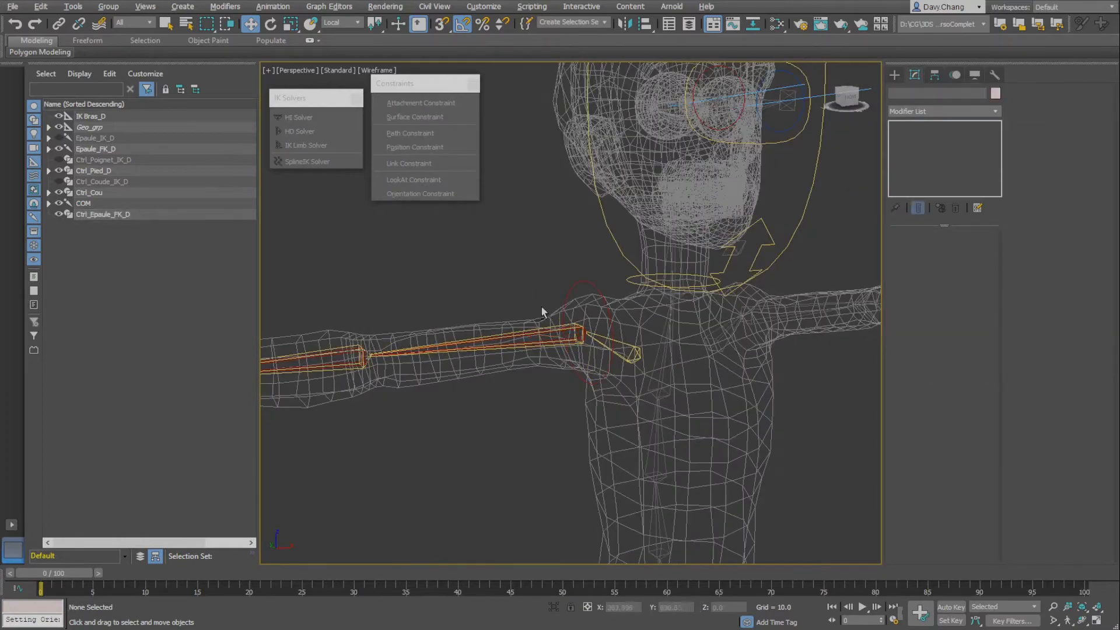
{"action": "middle_click_drag", "start_coordinate": [543, 313], "coordinate": [563, 344], "text": "alt"}
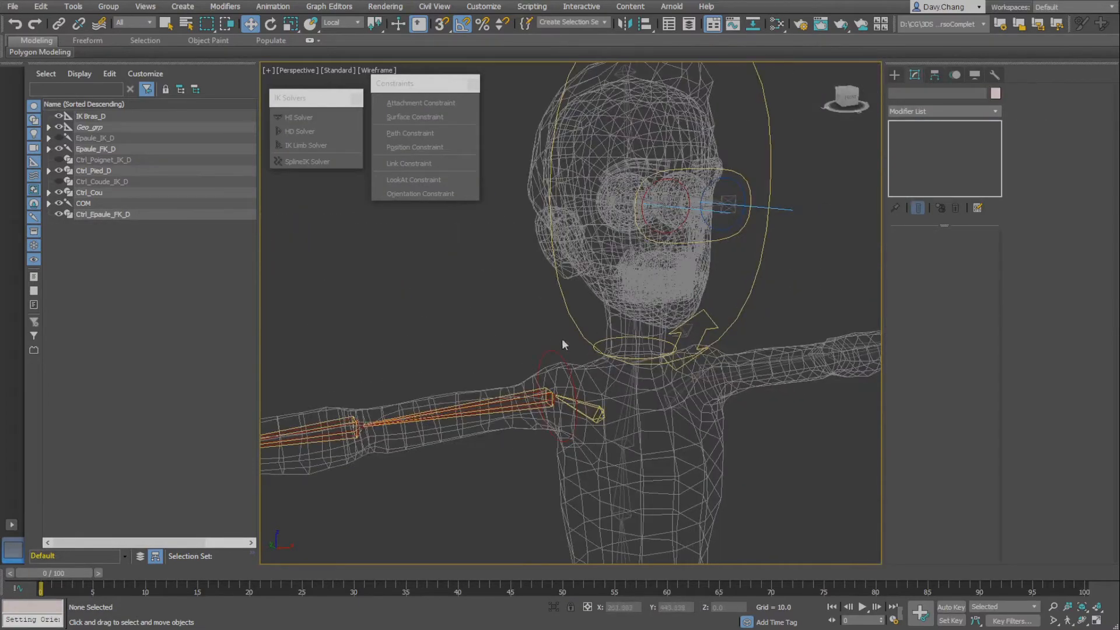
{"action": "left_click", "coordinate": [552, 352]}
{"action": "mouse_move", "coordinate": [542, 391]}
{"action": "middle_mouse_down"}
{"action": "mouse_move", "coordinate": [595, 324]}
{"action": "mouse_move", "coordinate": [637, 334]}
{"action": "middle_mouse_up"}
{"action": "key", "text": "ctrl+v"}
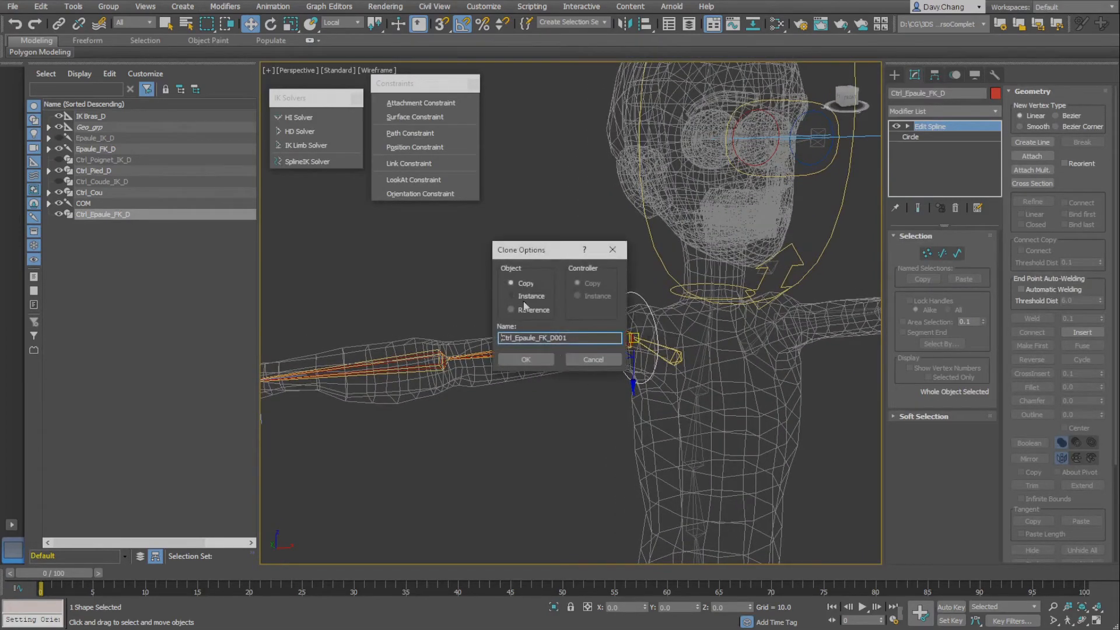
{"action": "left_click_drag", "start_coordinate": [527, 342], "coordinate": [522, 342]}
{"action": "type", "text": "Coude"}
{"action": "key", "text": "BackSpace"}
{"action": "key", "text": "Return"}
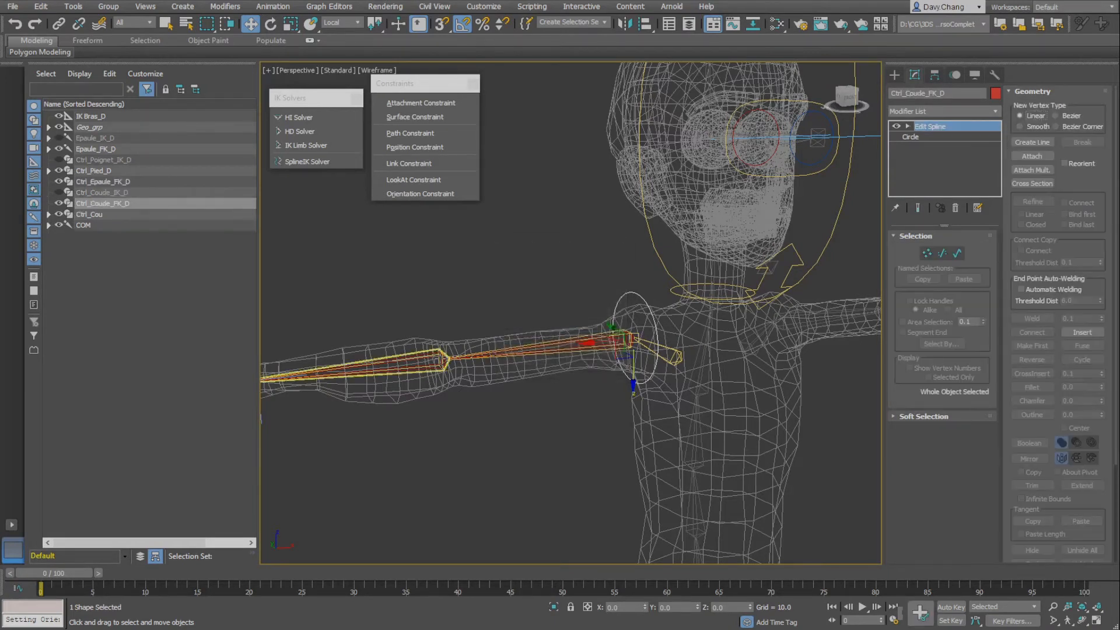
Align Ctrl_Coude_FK_D to the elbow bone Coude_FK_D, pivot to pivot in X, Y and Z, matching orientation on the X axis only
{"action": "key", "text": "alt+a"}
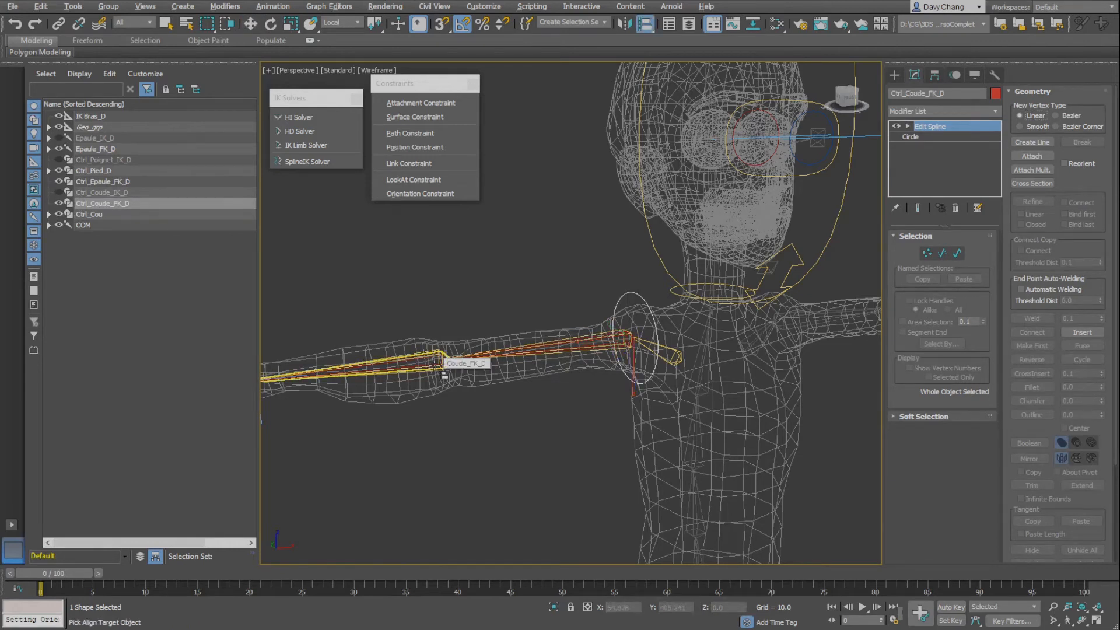
{"action": "left_click", "coordinate": [436, 353]}
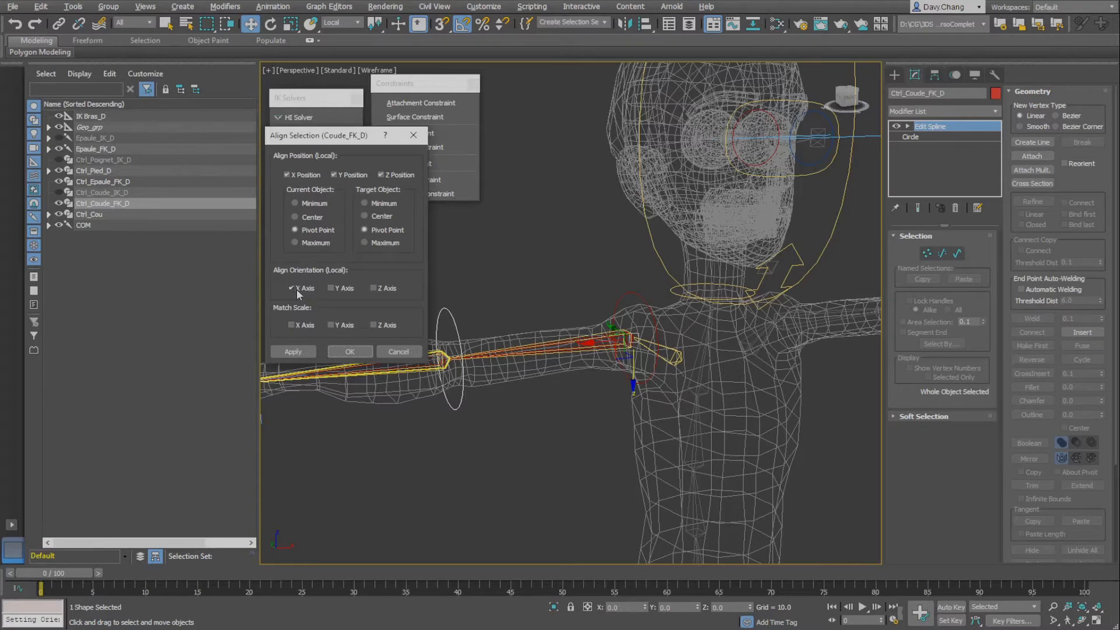
{"action": "left_click", "coordinate": [344, 352]}
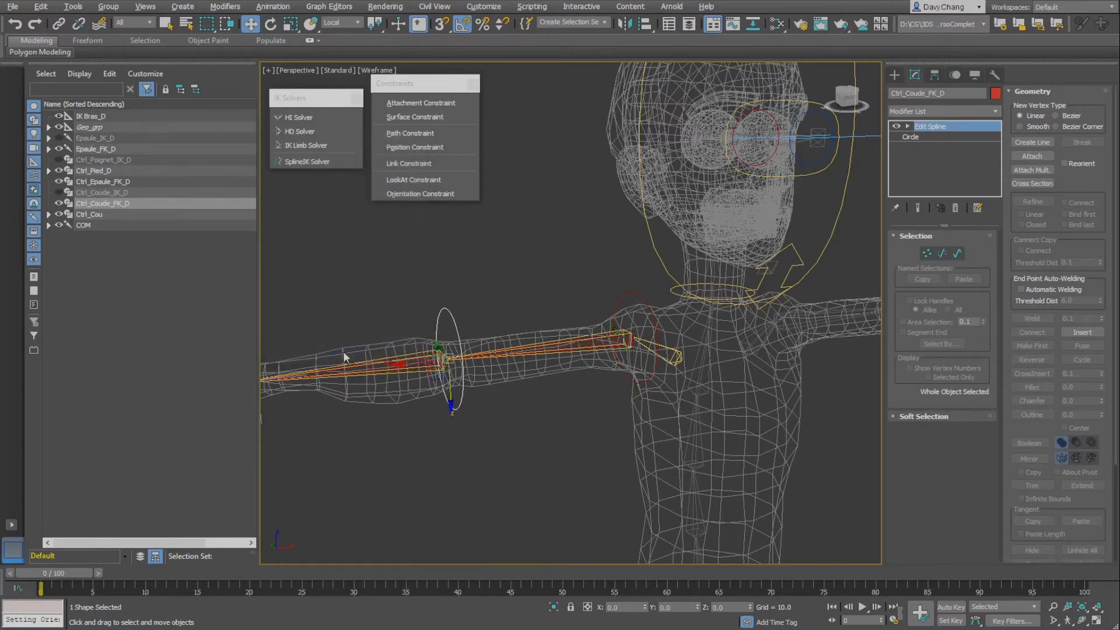
Clone the elbow circle as an independent copy named Ctrl_Poignet_FK_D
{"action": "middle_click_drag", "start_coordinate": [484, 408], "coordinate": [511, 403], "text": "alt"}
{"action": "middle_click_drag", "start_coordinate": [511, 403], "coordinate": [575, 393]}
{"action": "scroll", "coordinate": [569, 392], "scroll_direction": "up", "scroll_amount": 4}
{"action": "middle_click_drag", "start_coordinate": [574, 394], "coordinate": [642, 382]}
{"action": "scroll", "coordinate": [590, 390], "scroll_direction": "down", "scroll_amount": 4}
{"action": "scroll", "coordinate": [612, 394], "scroll_direction": "up", "scroll_amount": 3}
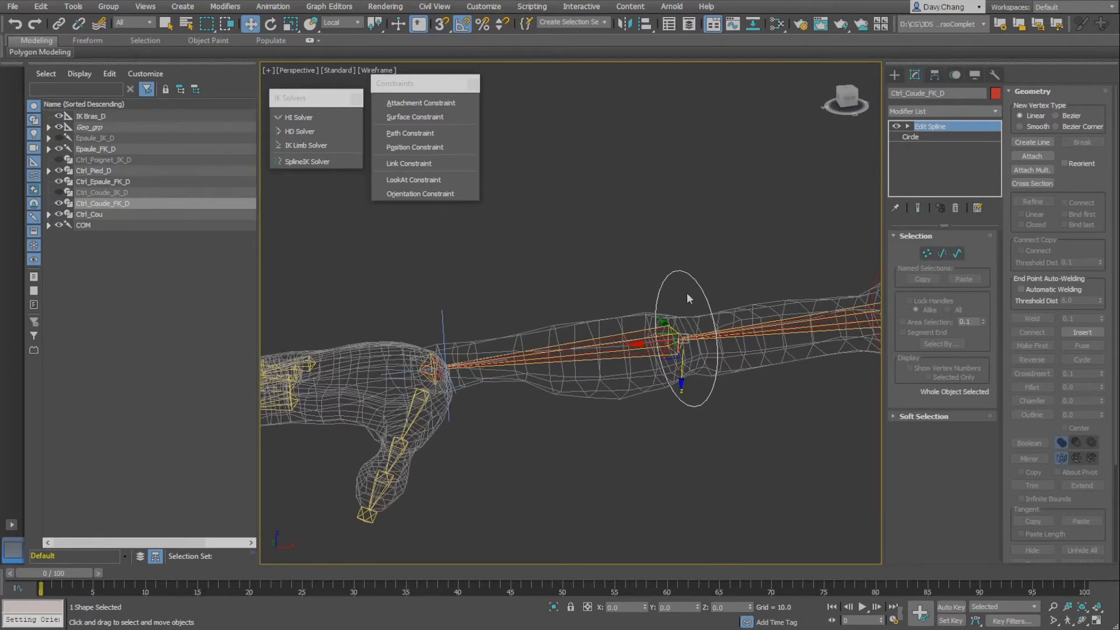
{"action": "key", "text": "ctrl+v"}
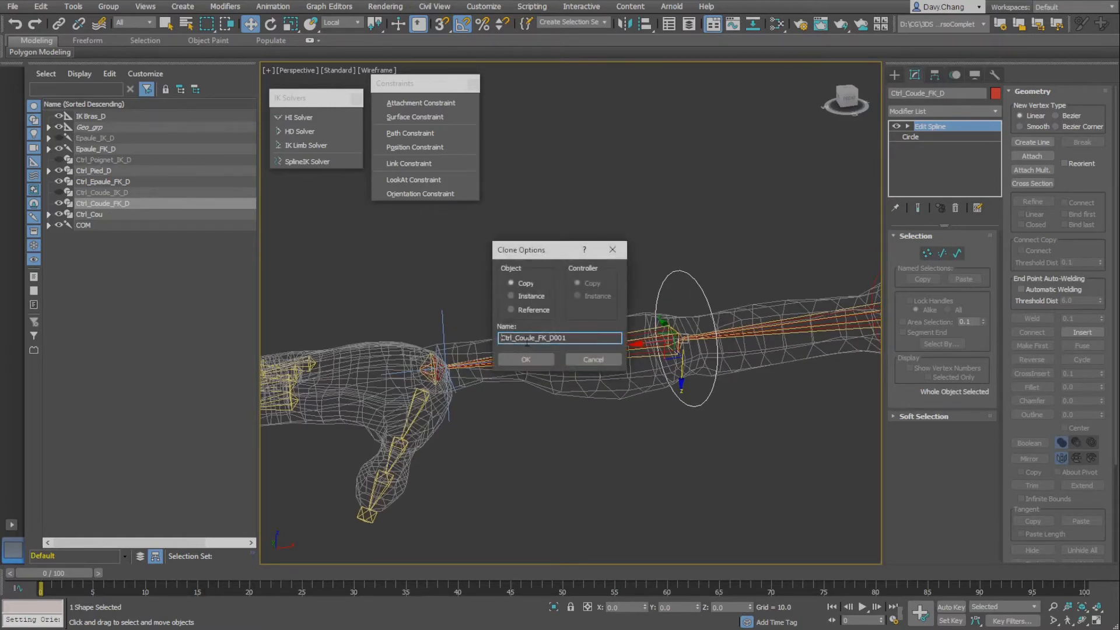
{"action": "left_click_drag", "start_coordinate": [516, 338], "coordinate": [524, 338]}
{"action": "type", "text": "Poignet"}
{"action": "key", "text": "Return"}
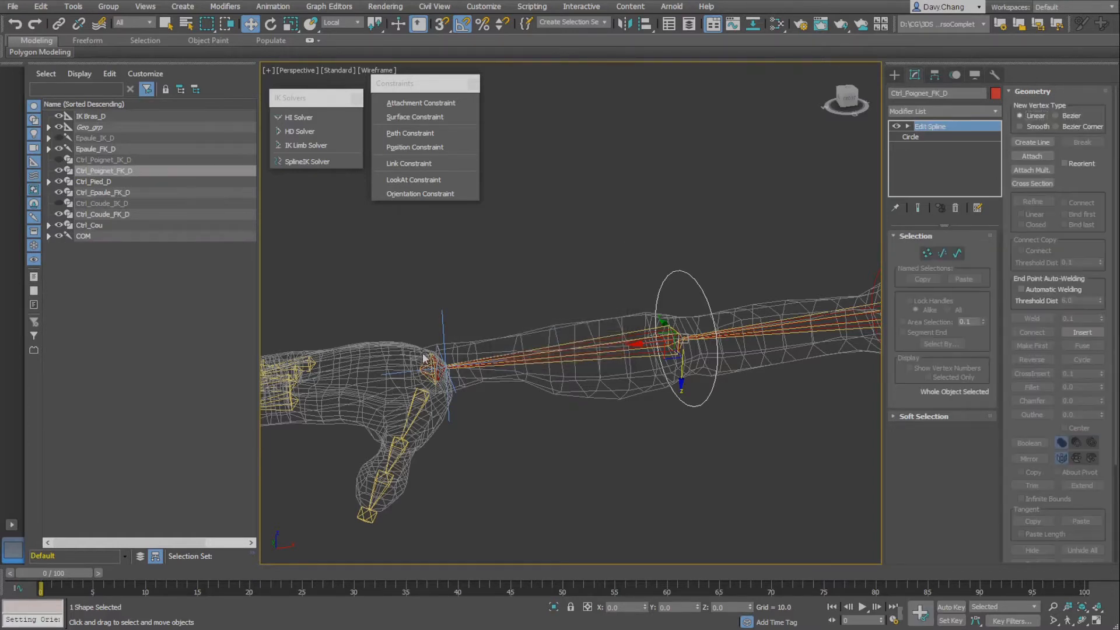
Align Ctrl_Poignet_FK_D to Poignet_D, pivot to pivot in X, Y and Z, matching X orientation only, and clear the selection
{"action": "key", "text": "alt+a"}
{"action": "left_click", "coordinate": [435, 370]}
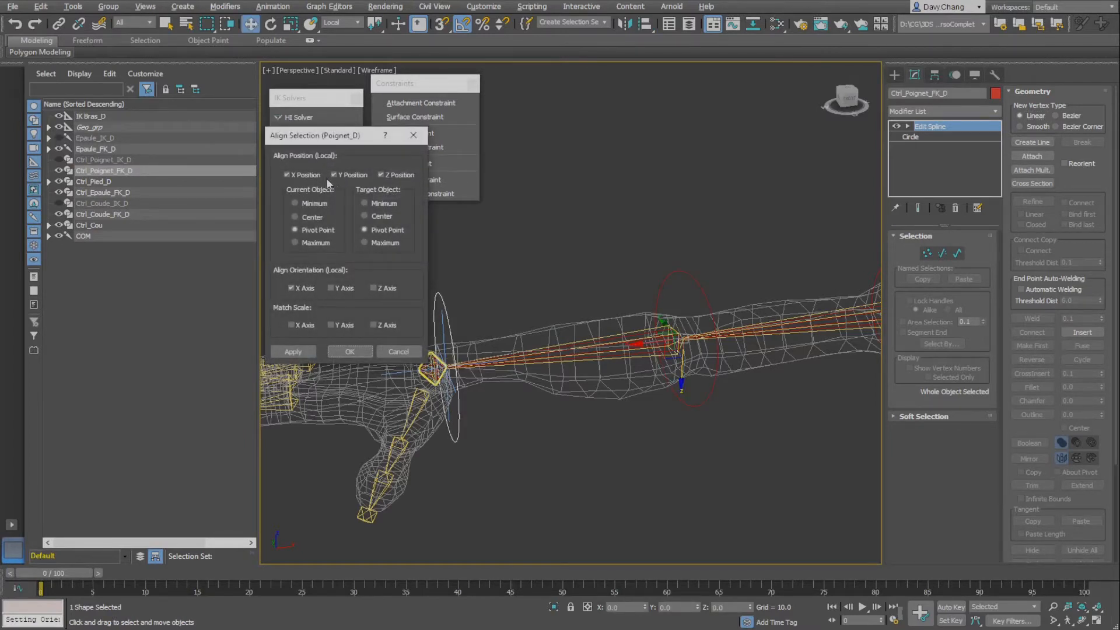
{"action": "left_click", "coordinate": [345, 353]}
{"action": "middle_click_drag", "start_coordinate": [499, 345], "coordinate": [533, 356], "text": "alt"}
{"action": "scroll", "coordinate": [554, 348], "scroll_direction": "down", "scroll_amount": 3}
{"action": "left_click", "coordinate": [532, 354]}
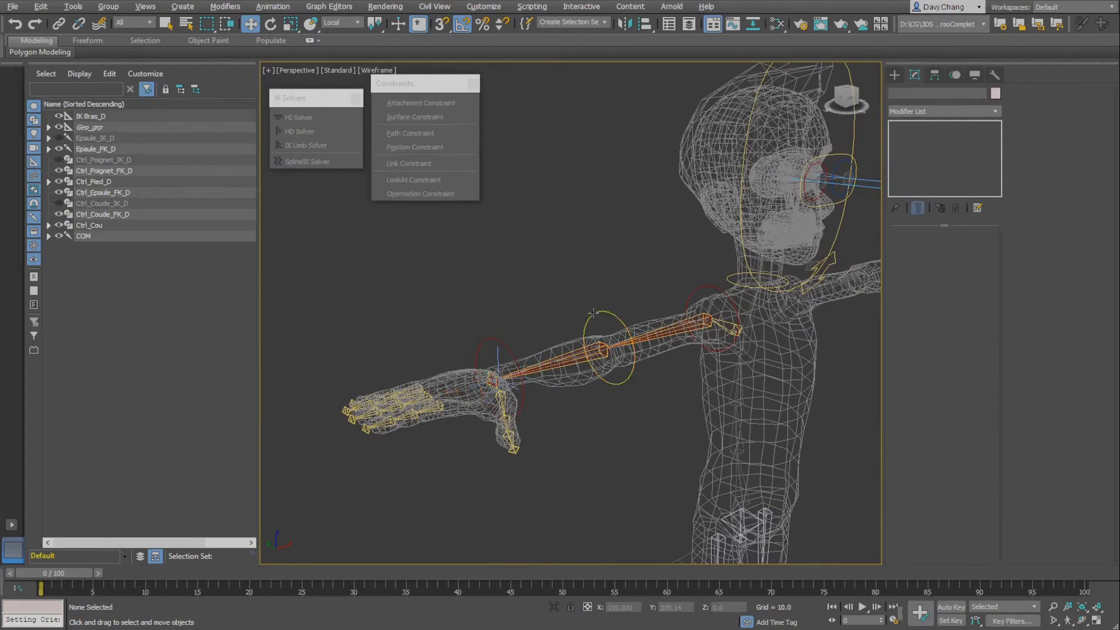
{"action": "middle_click_drag", "start_coordinate": [593, 313], "coordinate": [671, 350], "text": "alt"}
{"action": "left_click", "coordinate": [550, 365]}
{"action": "scroll", "coordinate": [554, 352], "scroll_direction": "up", "scroll_amount": 3}
{"action": "scroll", "coordinate": [663, 368], "scroll_direction": "up", "scroll_amount": 2}
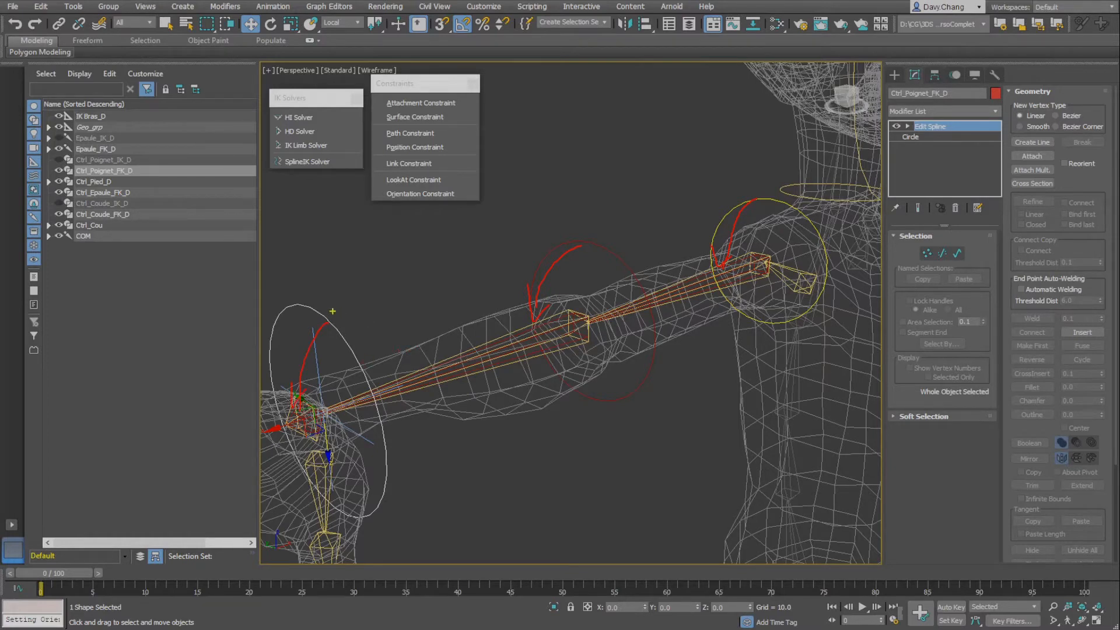
{"action": "mouse_move", "coordinate": [332, 311]}
{"action": "left_mouse_down"}
{"action": "mouse_move", "coordinate": [493, 233]}
{"action": "mouse_move", "coordinate": [570, 236]}
{"action": "mouse_move", "coordinate": [655, 197]}
{"action": "mouse_move", "coordinate": [754, 192]}
{"action": "mouse_move", "coordinate": [739, 171]}
{"action": "mouse_move", "coordinate": [736, 197]}
{"action": "left_mouse_up"}
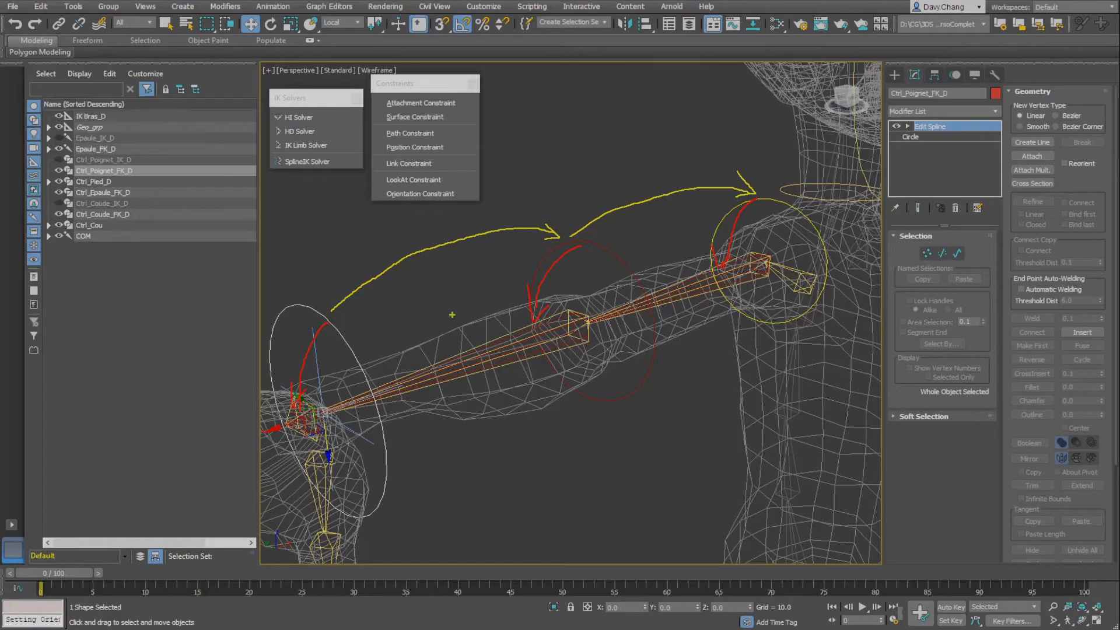
{"action": "left_click_drag", "start_coordinate": [49, 11], "coordinate": [284, 239]}
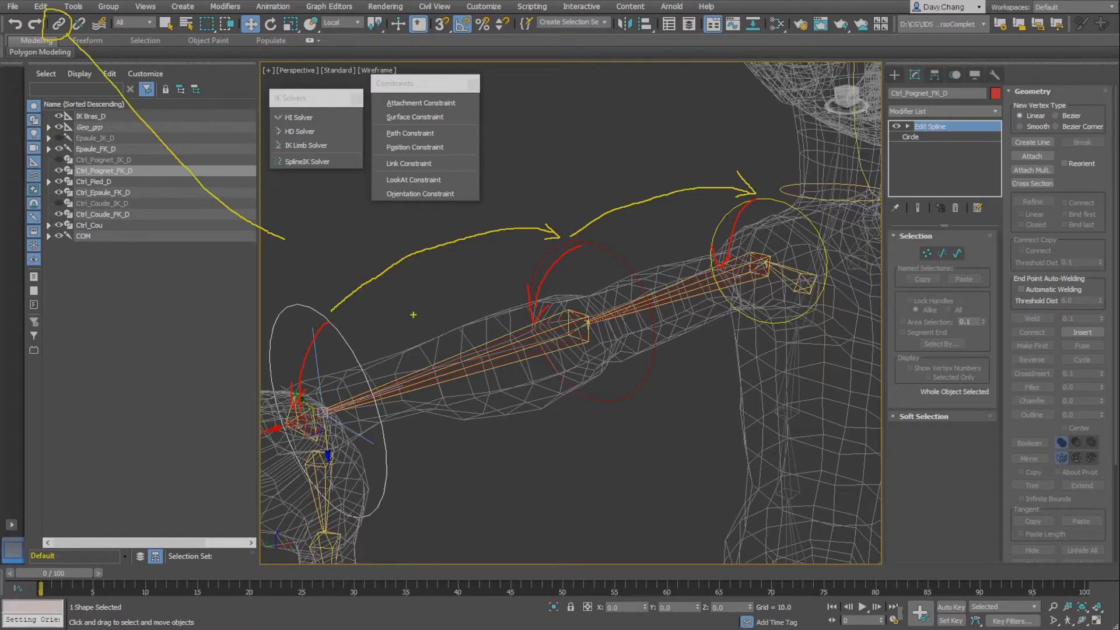
{"action": "key", "text": "Escape"}
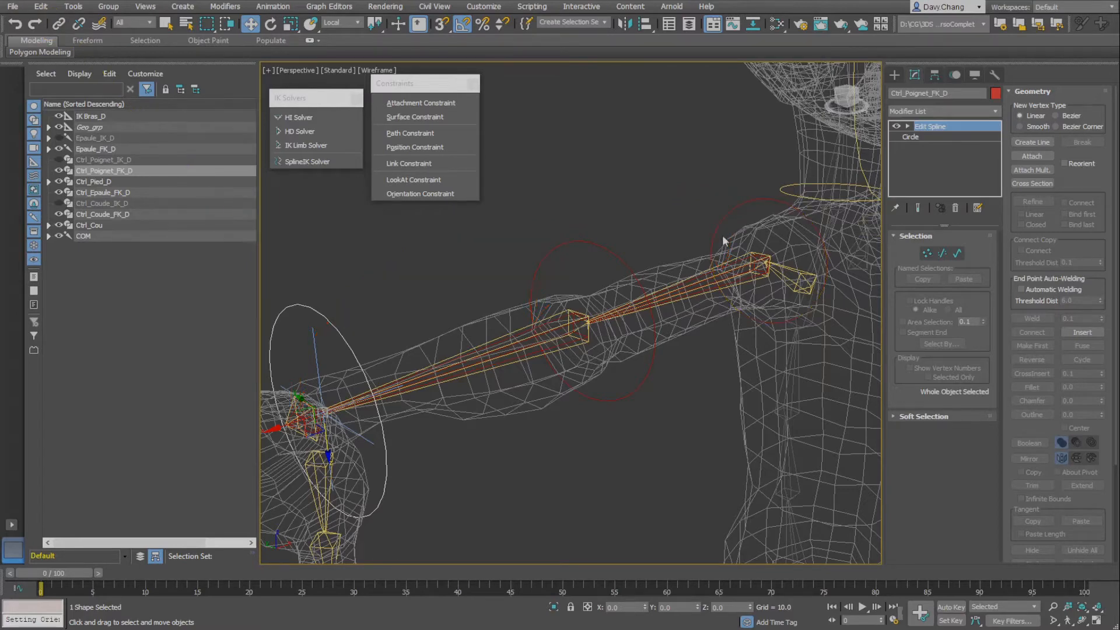
Add an orientation constraint on the shoulder bone Epaule_FK_D, targeting the shoulder circle Ctrl_Epaule_FK_D
{"action": "scroll", "coordinate": [696, 234], "scroll_direction": "down", "scroll_amount": 5}
{"action": "middle_click_drag", "start_coordinate": [673, 233], "coordinate": [607, 258], "text": "alt"}
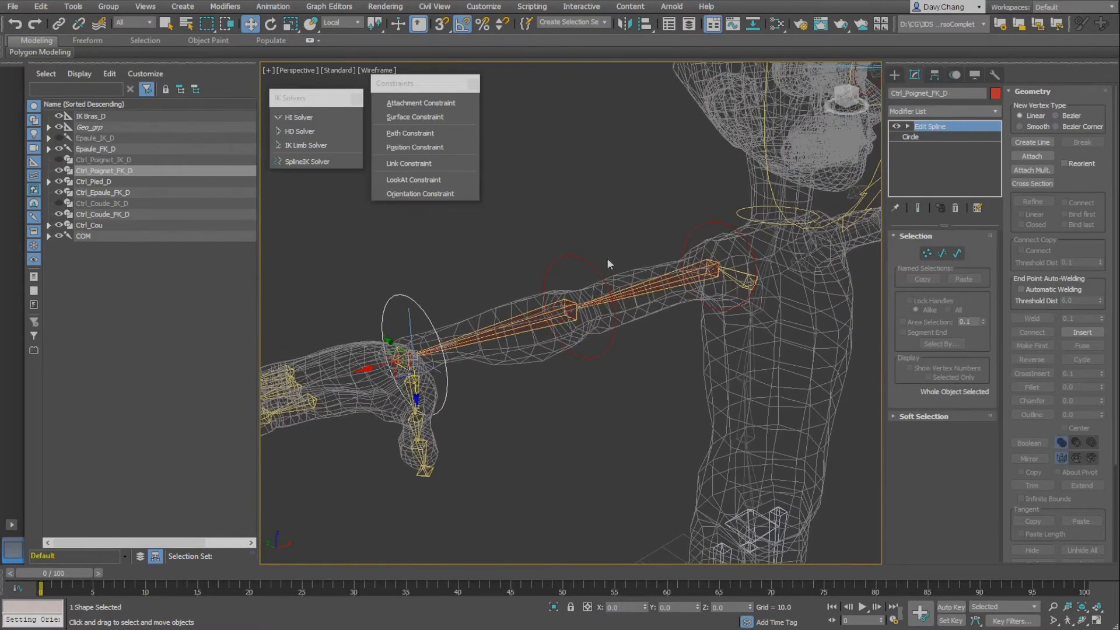
{"action": "left_click", "coordinate": [709, 264]}
{"action": "middle_click_drag", "start_coordinate": [731, 273], "coordinate": [748, 278], "text": "alt"}
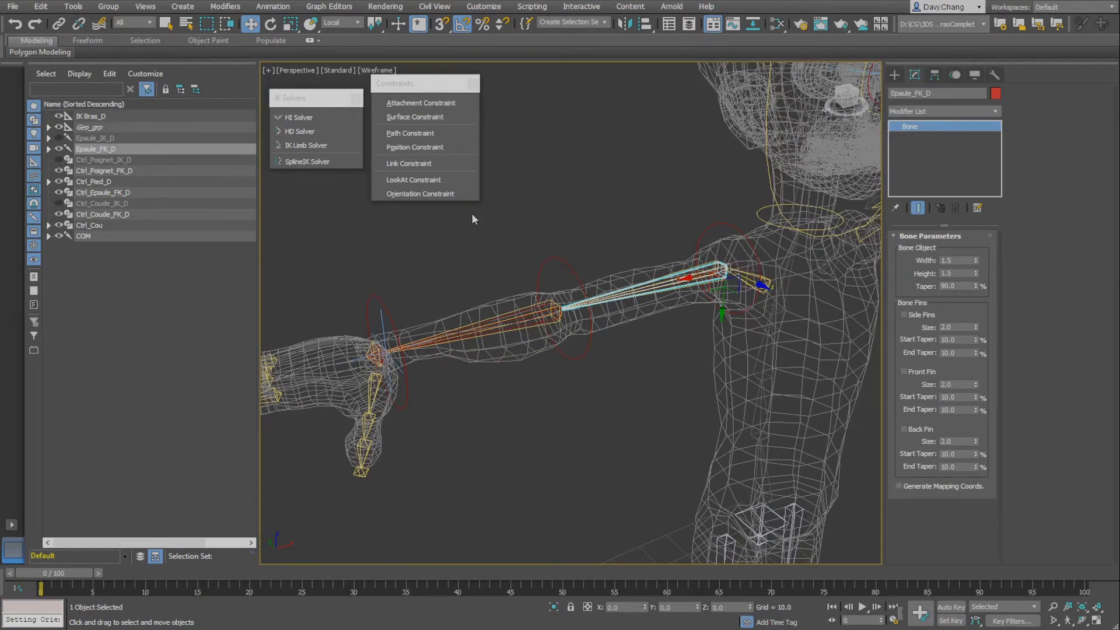
{"action": "left_click", "coordinate": [445, 194]}
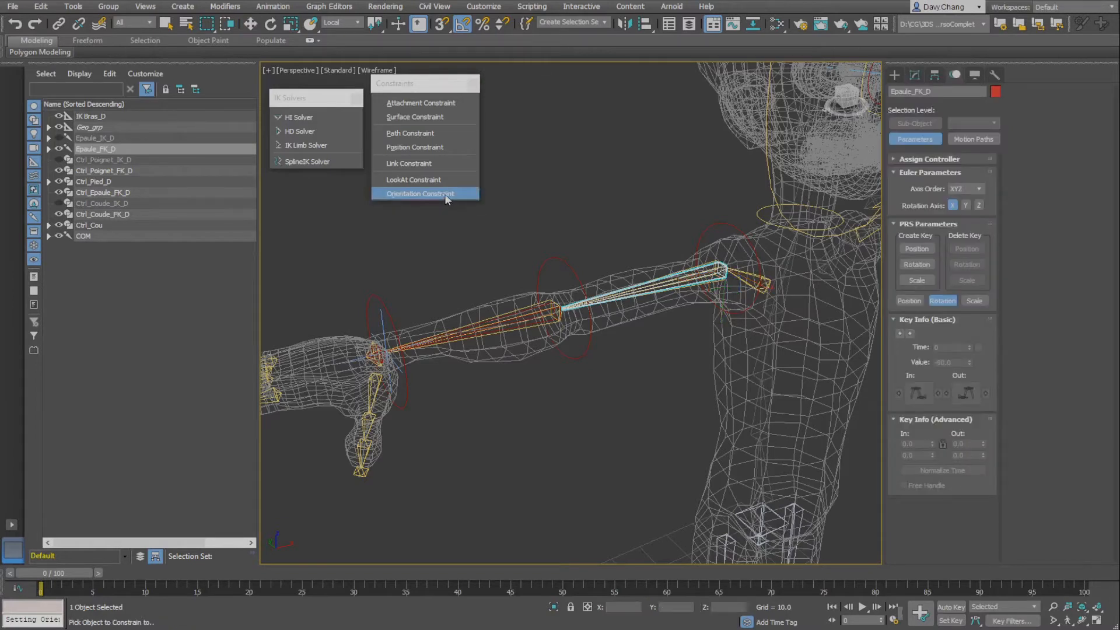
{"action": "left_click", "coordinate": [724, 224]}
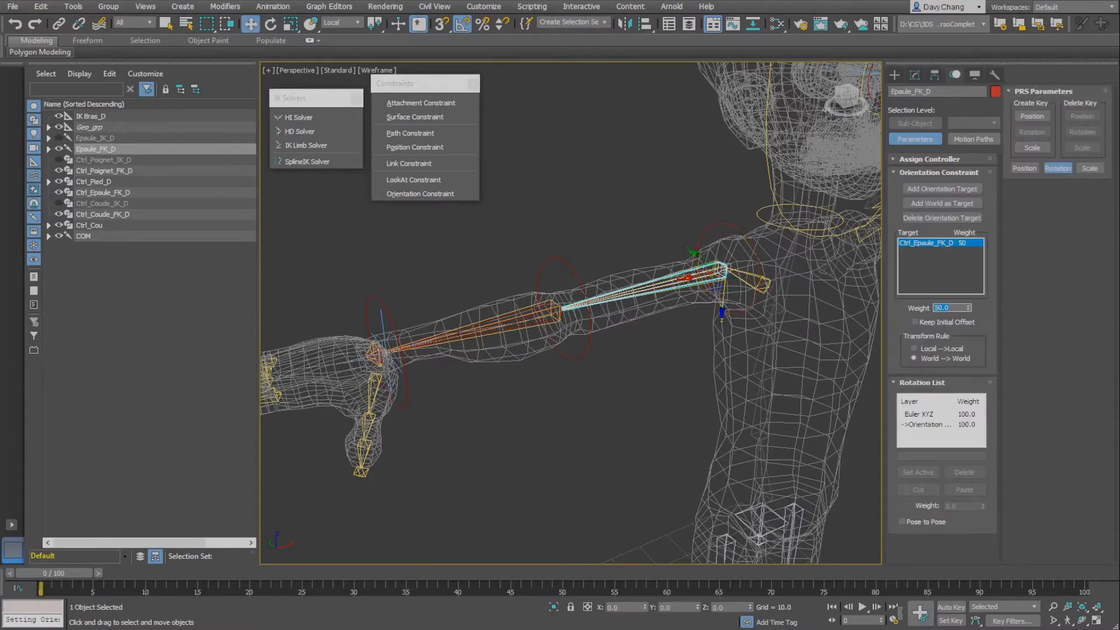
Examine the constrained shoulder bone's orientation and axes relative to the shoulder circle and the arm mesh
{"action": "scroll", "coordinate": [692, 303], "scroll_direction": "up", "scroll_amount": 5}
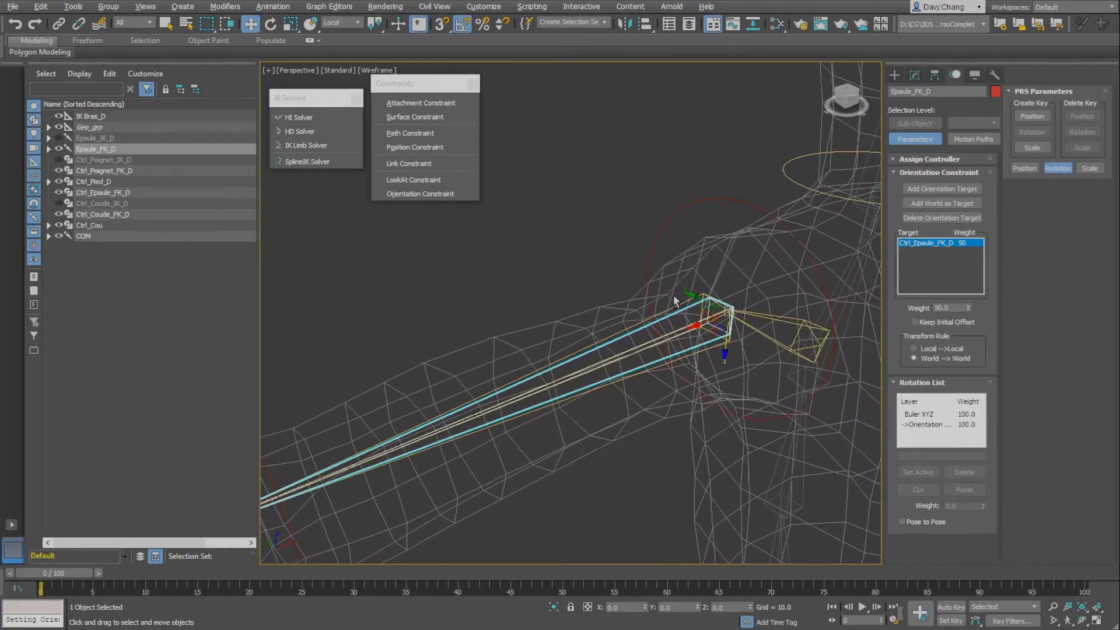
{"action": "scroll", "coordinate": [687, 274], "scroll_direction": "down", "scroll_amount": 6}
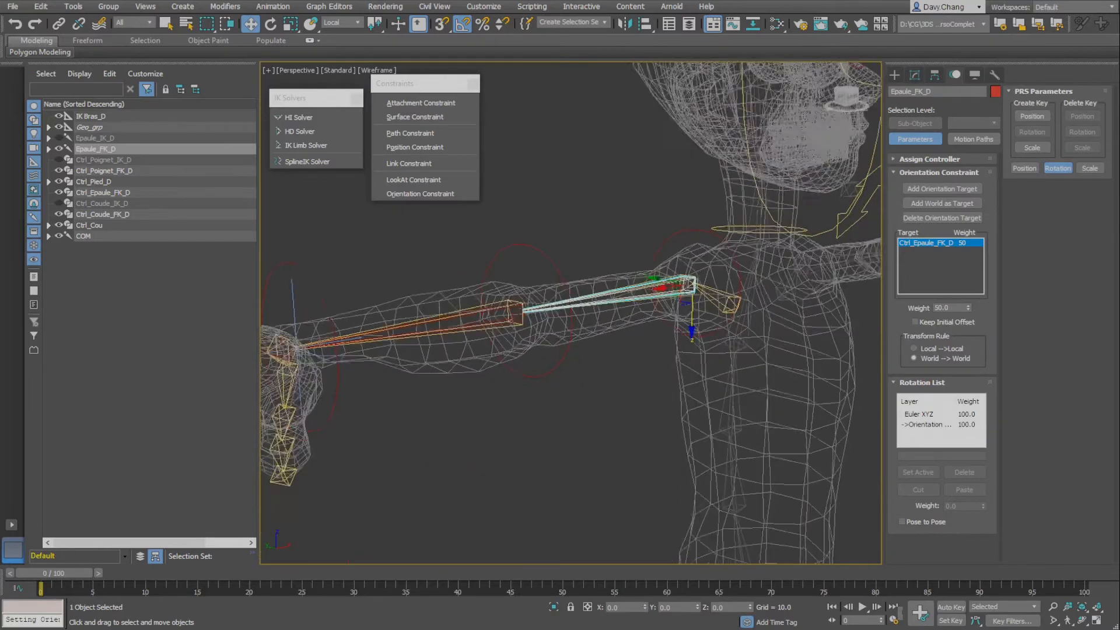
{"action": "scroll", "coordinate": [669, 281], "scroll_direction": "up", "scroll_amount": 3}
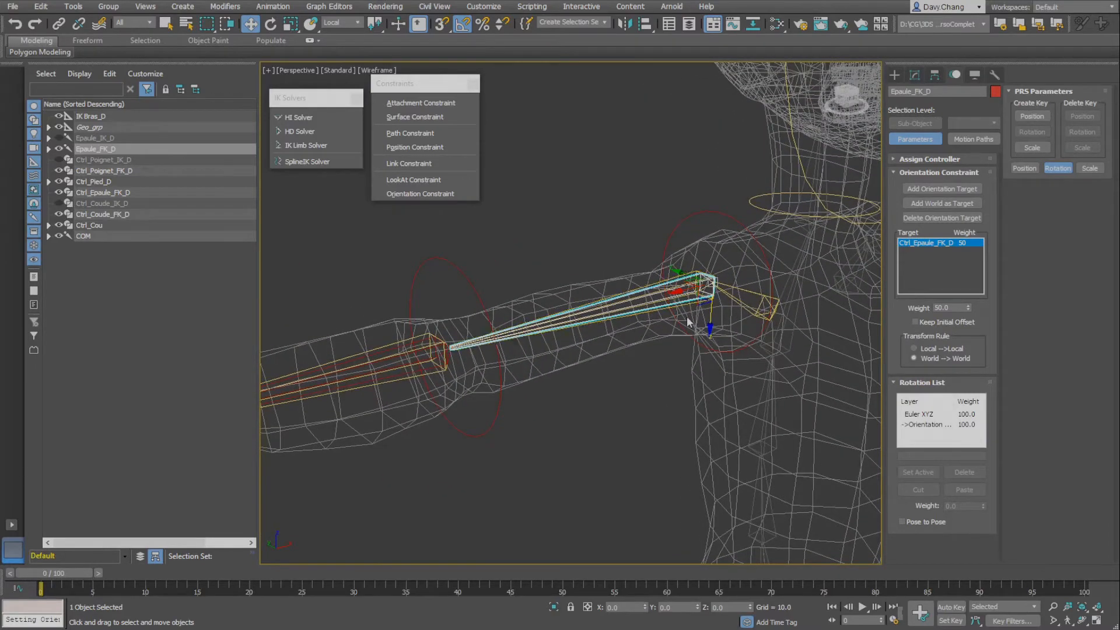
{"action": "middle_click_drag", "start_coordinate": [697, 299], "coordinate": [605, 312], "text": "alt"}
{"action": "scroll", "coordinate": [658, 287], "scroll_direction": "down", "scroll_amount": 5}
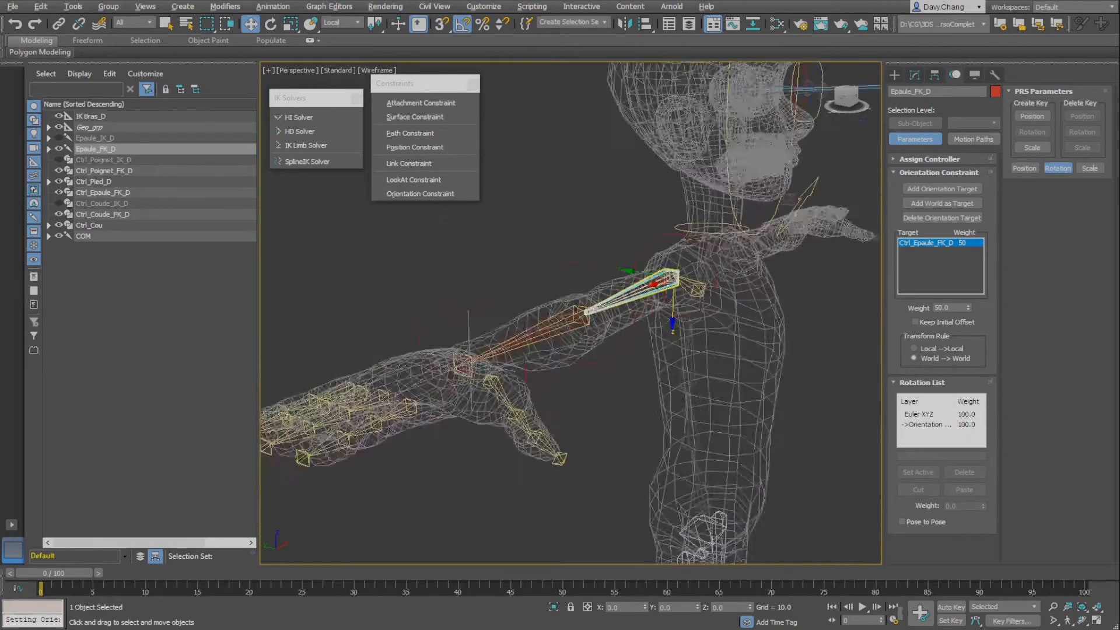
{"action": "scroll", "coordinate": [649, 316], "scroll_direction": "up", "scroll_amount": 3}
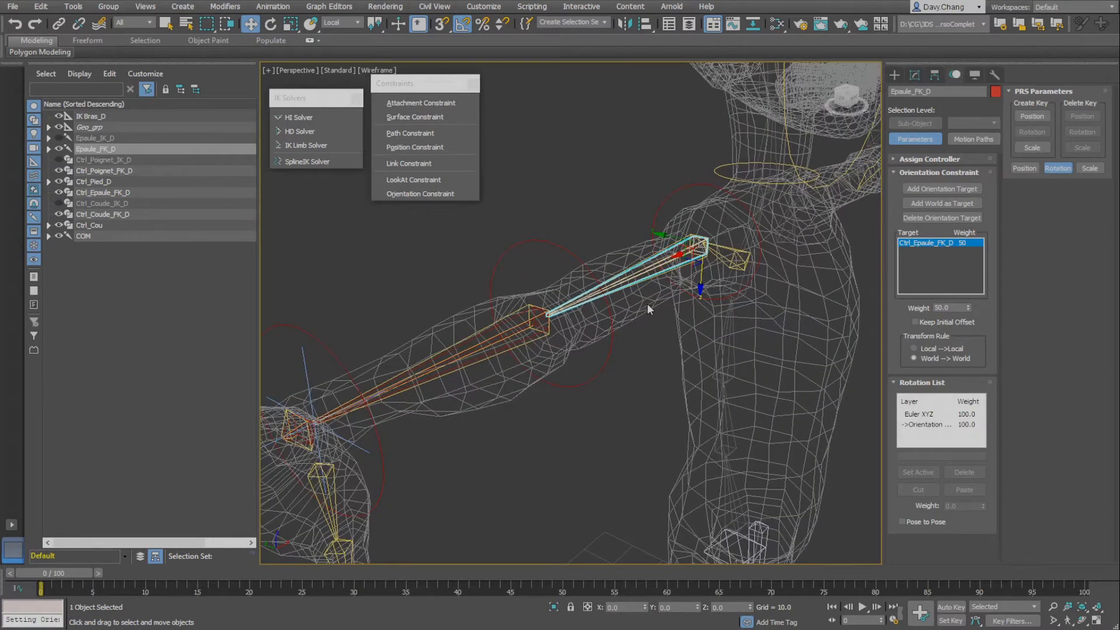
{"action": "middle_click_drag", "start_coordinate": [657, 302], "coordinate": [678, 272], "text": "alt"}
{"action": "scroll", "coordinate": [678, 271], "scroll_direction": "up", "scroll_amount": 3}
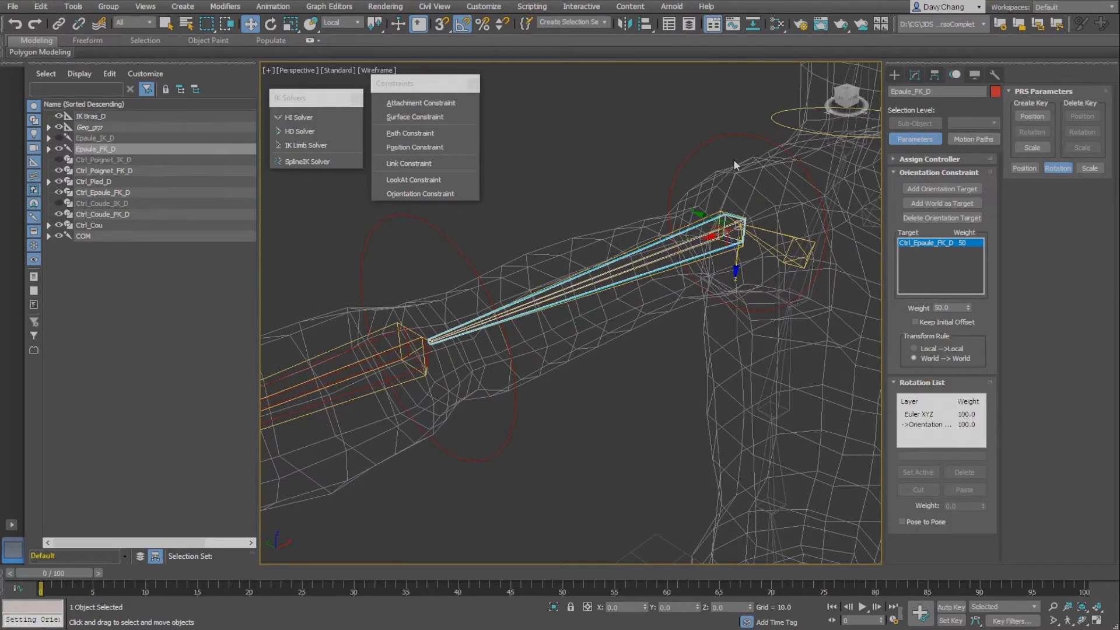
Toggle Keep Initial Offset on Epaule_FK_D's orientation constraint to compare the bone's orientation, and leave the option enabled
{"action": "left_click", "coordinate": [926, 324]}
{"action": "left_click", "coordinate": [926, 325]}
{"action": "left_click", "coordinate": [926, 324]}
{"action": "left_click", "coordinate": [926, 324]}
{"action": "left_click", "coordinate": [926, 325]}
{"action": "left_click", "coordinate": [924, 321]}
{"action": "left_click", "coordinate": [924, 321]}
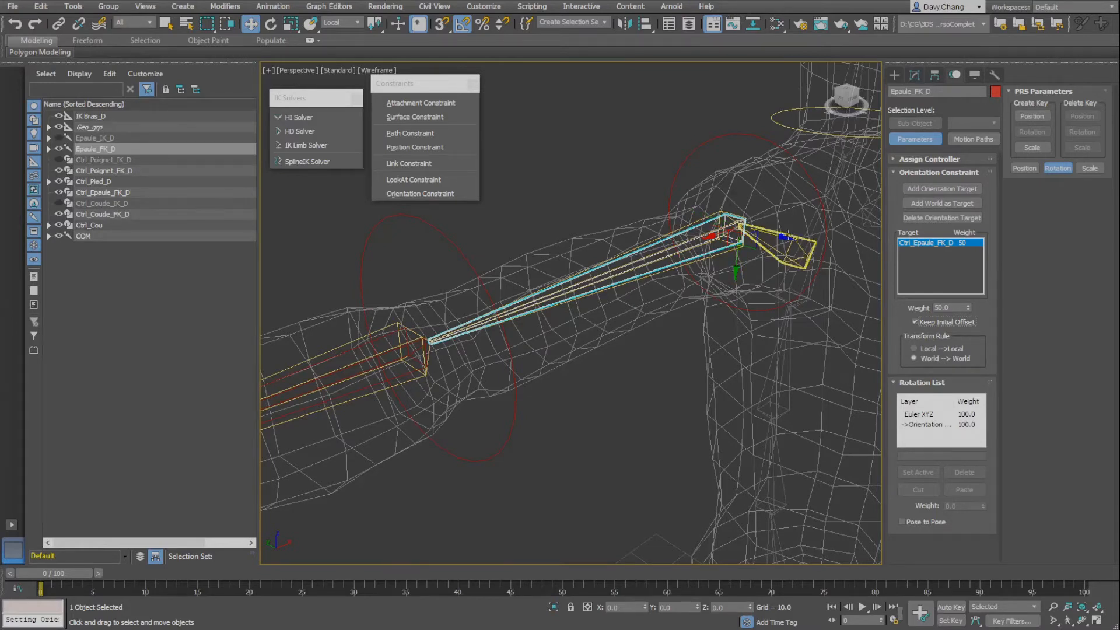
{"action": "mouse_move", "coordinate": [724, 161]}
{"action": "left_mouse_down"}
{"action": "mouse_move", "coordinate": [687, 291]}
{"action": "mouse_move", "coordinate": [828, 237]}
{"action": "mouse_move", "coordinate": [761, 180]}
{"action": "left_mouse_up"}
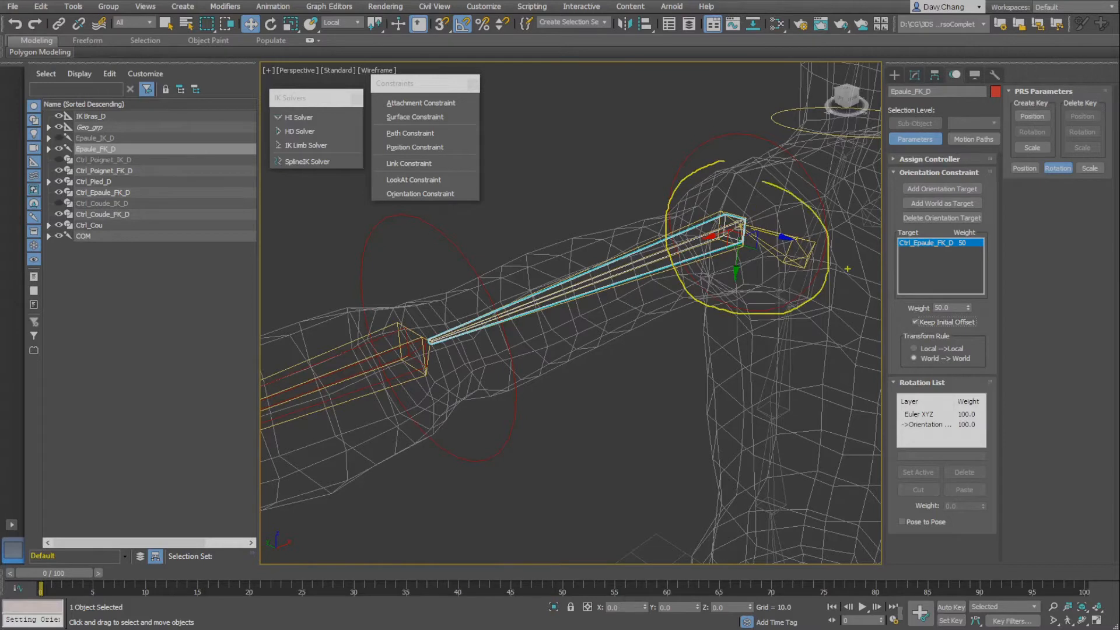
{"action": "key", "text": "Escape"}
{"action": "left_click", "coordinate": [916, 321]}
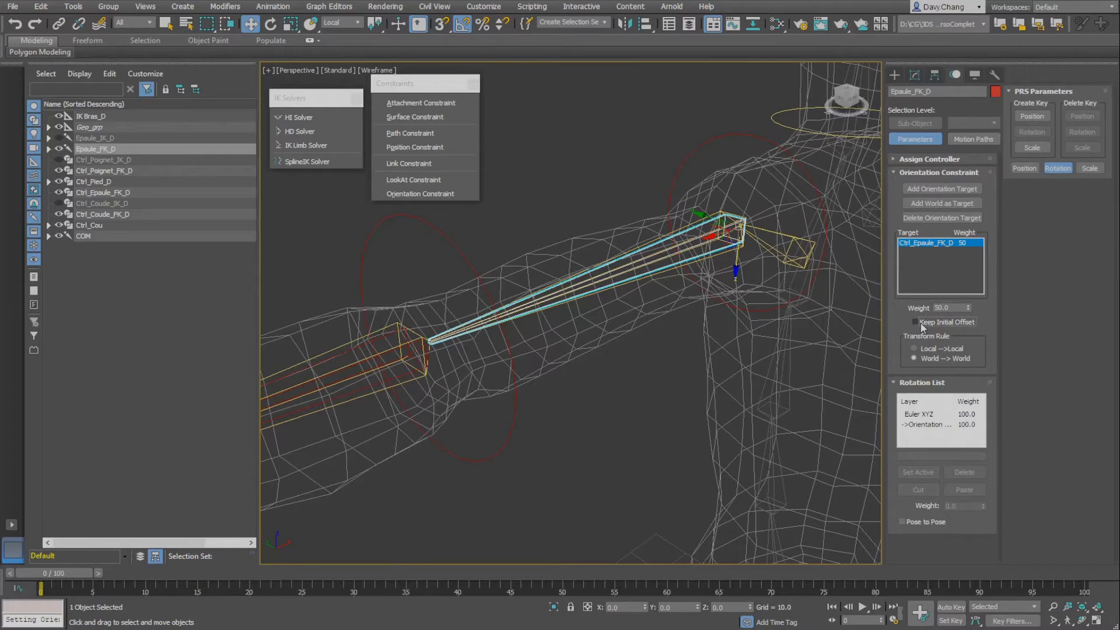
{"action": "left_click", "coordinate": [916, 321]}
{"action": "left_click", "coordinate": [917, 321]}
{"action": "left_click", "coordinate": [916, 322]}
{"action": "left_click", "coordinate": [916, 322]}
{"action": "left_click", "coordinate": [916, 321]}
{"action": "left_click", "coordinate": [916, 321]}
{"action": "left_click", "coordinate": [916, 321]}
{"action": "left_click", "coordinate": [916, 322]}
{"action": "left_click", "coordinate": [916, 322]}
{"action": "left_click", "coordinate": [921, 324]}
{"action": "left_click", "coordinate": [921, 325]}
{"action": "left_click", "coordinate": [923, 326]}
Add an orientation constraint on the elbow bone Coude_FK_D, targeting the elbow circle Ctrl_Coude_FK_D
{"action": "scroll", "coordinate": [656, 298], "scroll_direction": "down", "scroll_amount": 6}
{"action": "middle_click_drag", "start_coordinate": [632, 353], "coordinate": [633, 362]}
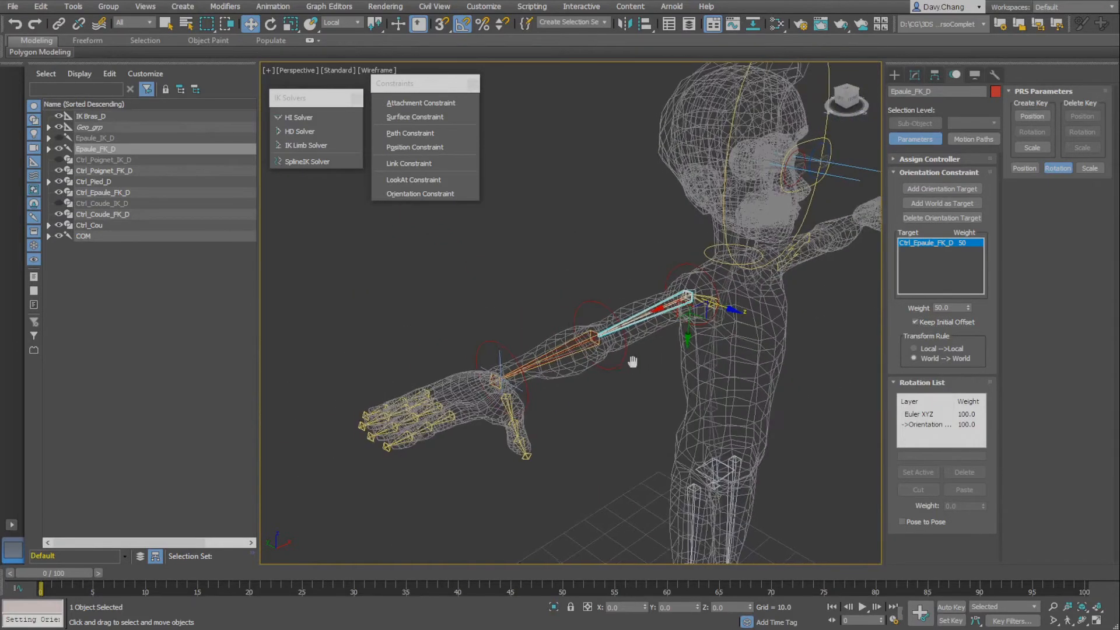
{"action": "scroll", "coordinate": [673, 358], "scroll_direction": "up", "scroll_amount": 4}
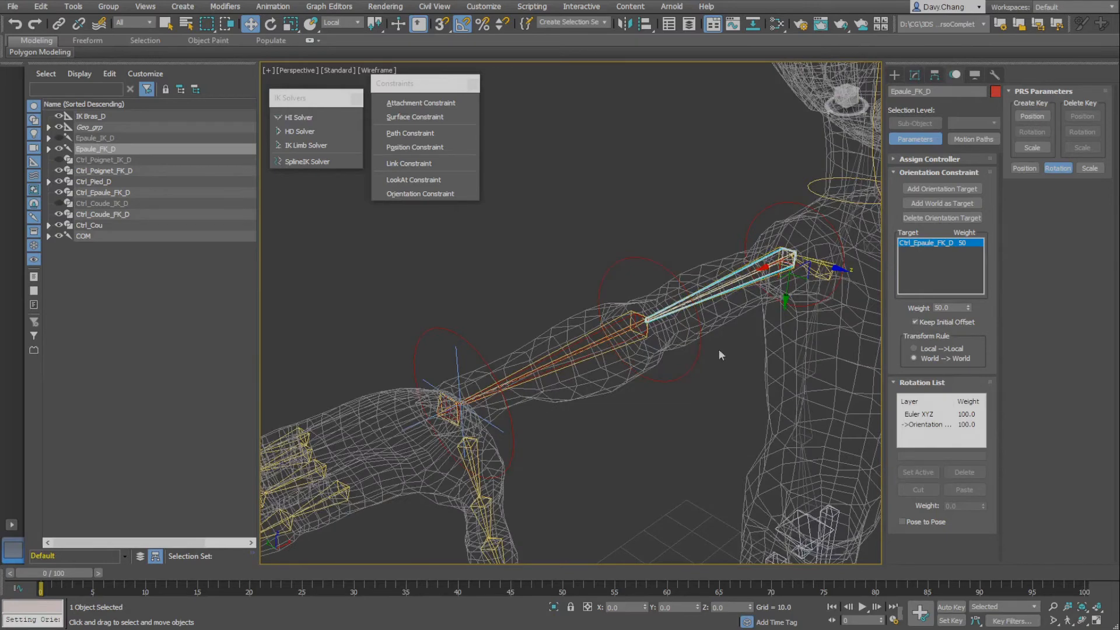
{"action": "scroll", "coordinate": [680, 368], "scroll_direction": "up", "scroll_amount": 3}
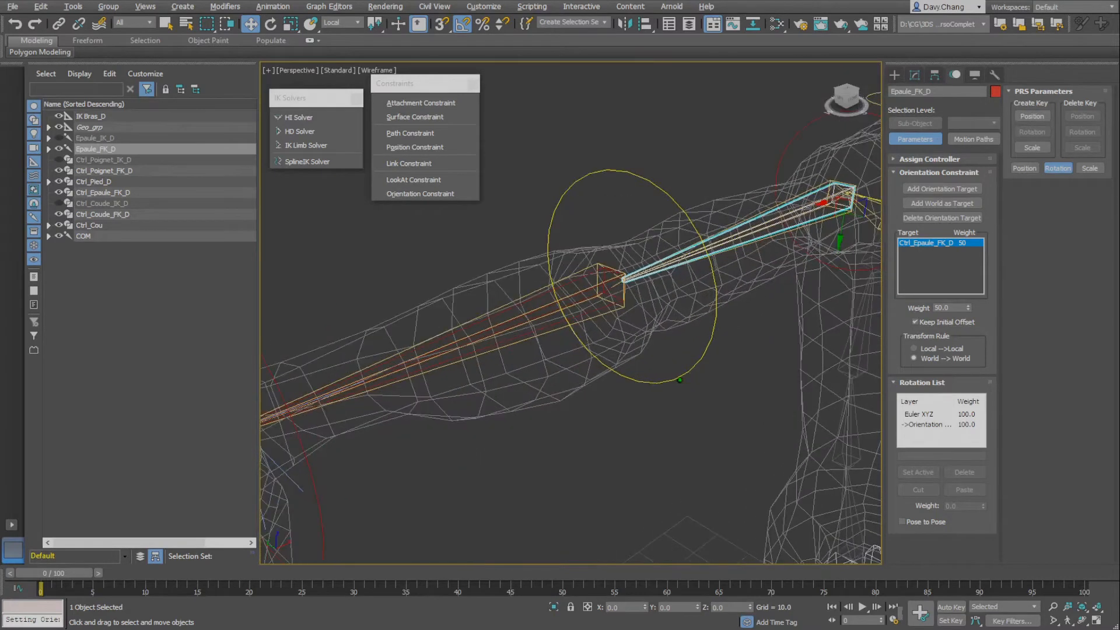
{"action": "left_click", "coordinate": [598, 270]}
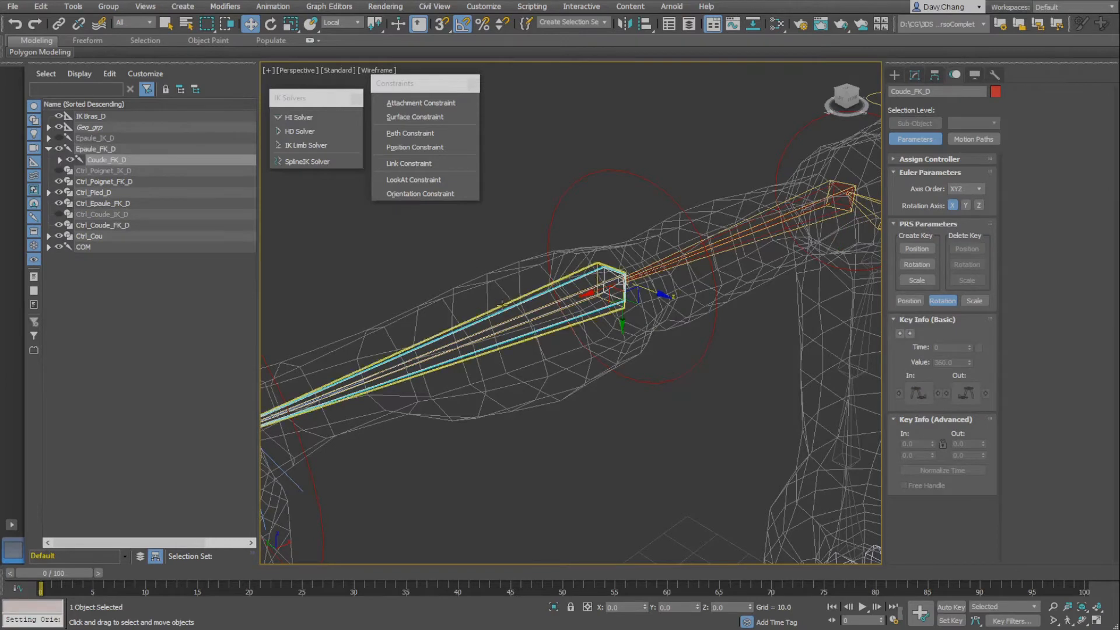
{"action": "left_click", "coordinate": [431, 195]}
{"action": "left_click", "coordinate": [577, 186]}
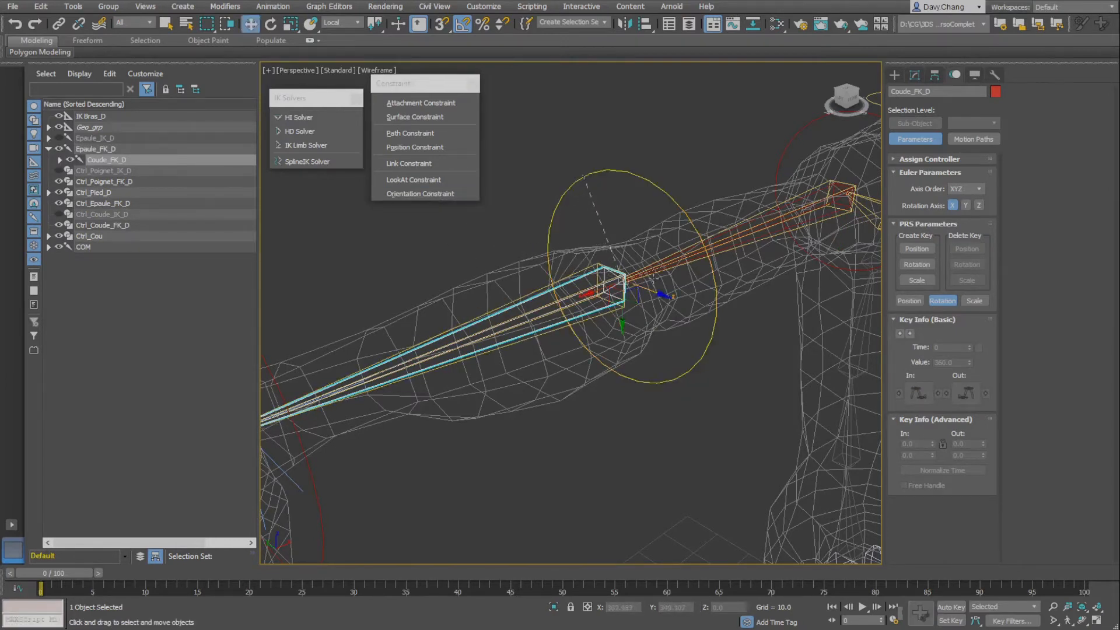
Enable Keep Initial Offset on the elbow bone's orientation constraint
{"action": "scroll", "coordinate": [616, 305], "scroll_direction": "down", "scroll_amount": 5}
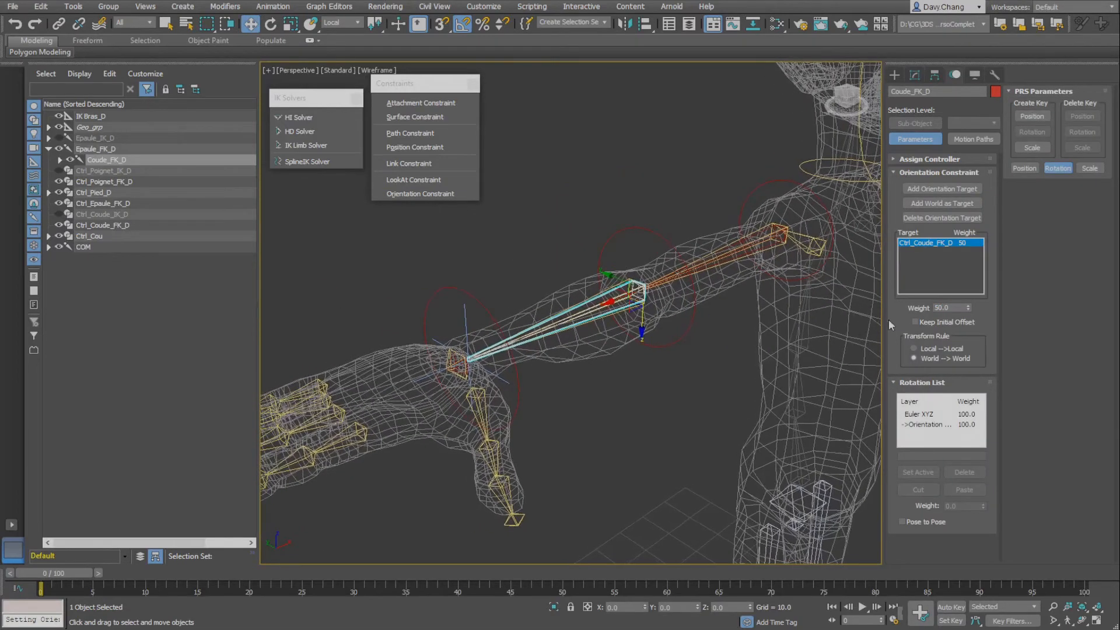
{"action": "left_click", "coordinate": [915, 322]}
{"action": "left_click", "coordinate": [916, 323]}
{"action": "left_click", "coordinate": [916, 320]}
{"action": "left_click", "coordinate": [916, 321]}
{"action": "left_click", "coordinate": [916, 322]}
{"action": "left_click", "coordinate": [917, 320]}
{"action": "left_click", "coordinate": [916, 321]}
{"action": "left_click", "coordinate": [917, 320]}
{"action": "left_click", "coordinate": [916, 320]}
Add an orientation constraint on the wrist bone Poignet_FK_D, targeting the wrist circle Ctrl_Poignet_FK_D
{"action": "middle_click_drag", "start_coordinate": [426, 374], "coordinate": [454, 377], "text": "alt"}
{"action": "scroll", "coordinate": [454, 377], "scroll_direction": "up", "scroll_amount": 4}
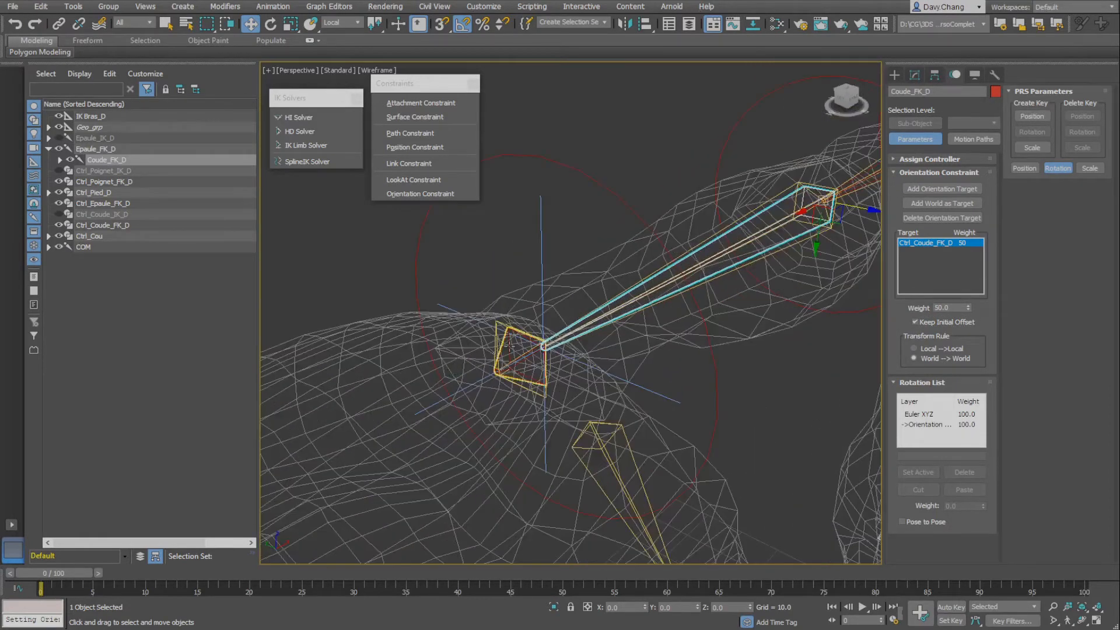
{"action": "left_click", "coordinate": [510, 343]}
{"action": "middle_click_drag", "start_coordinate": [656, 388], "coordinate": [700, 403], "text": "alt"}
{"action": "scroll", "coordinate": [646, 383], "scroll_direction": "down", "scroll_amount": 4}
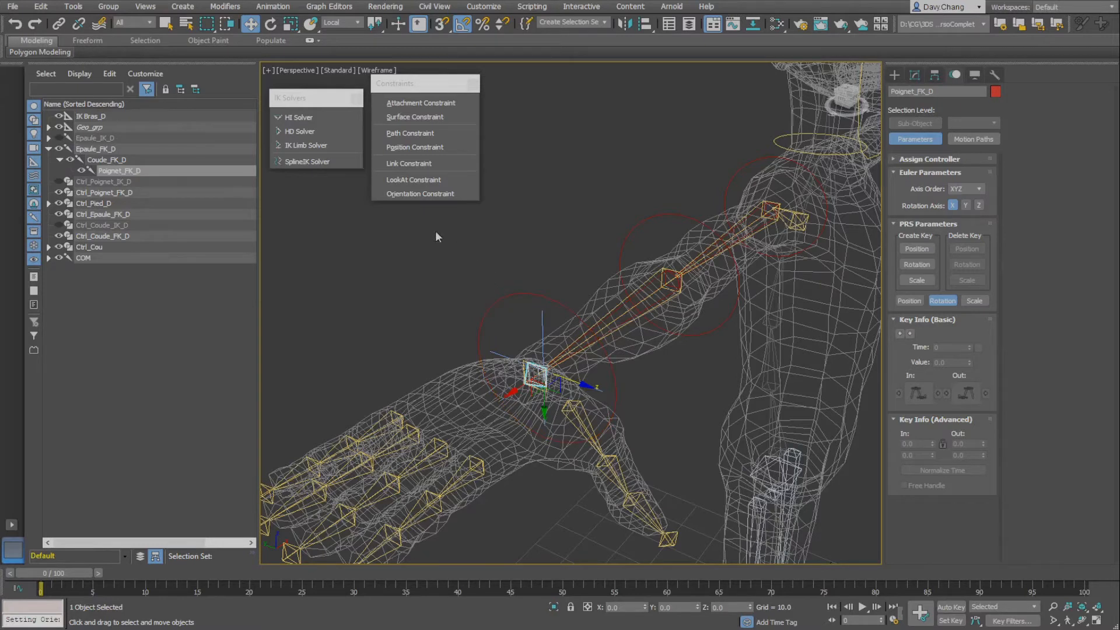
{"action": "left_click", "coordinate": [414, 194]}
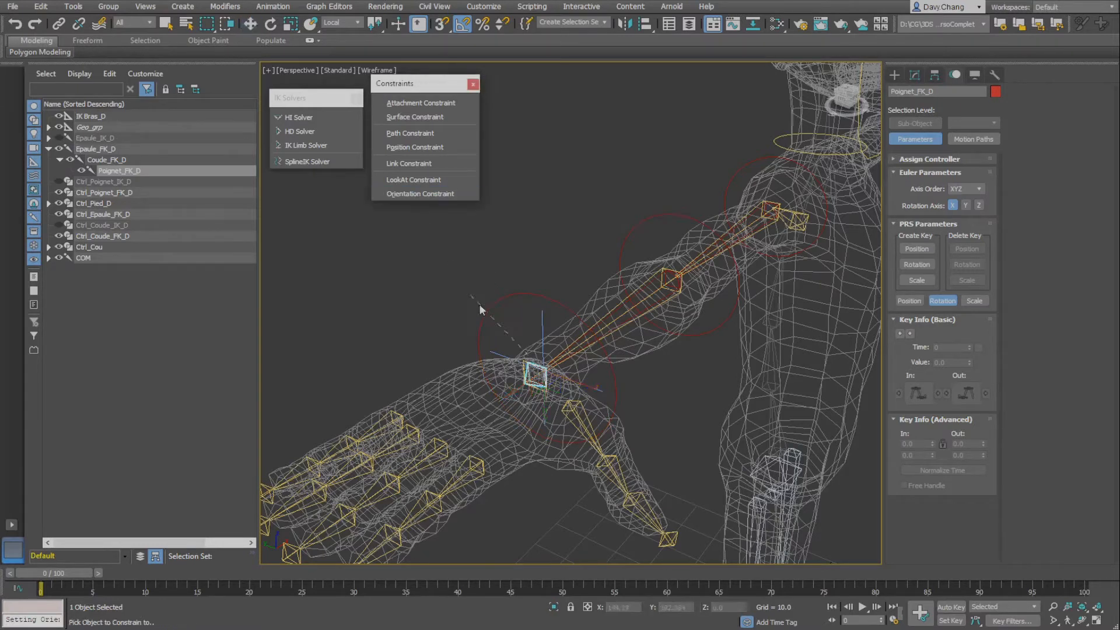
{"action": "left_click", "coordinate": [517, 289]}
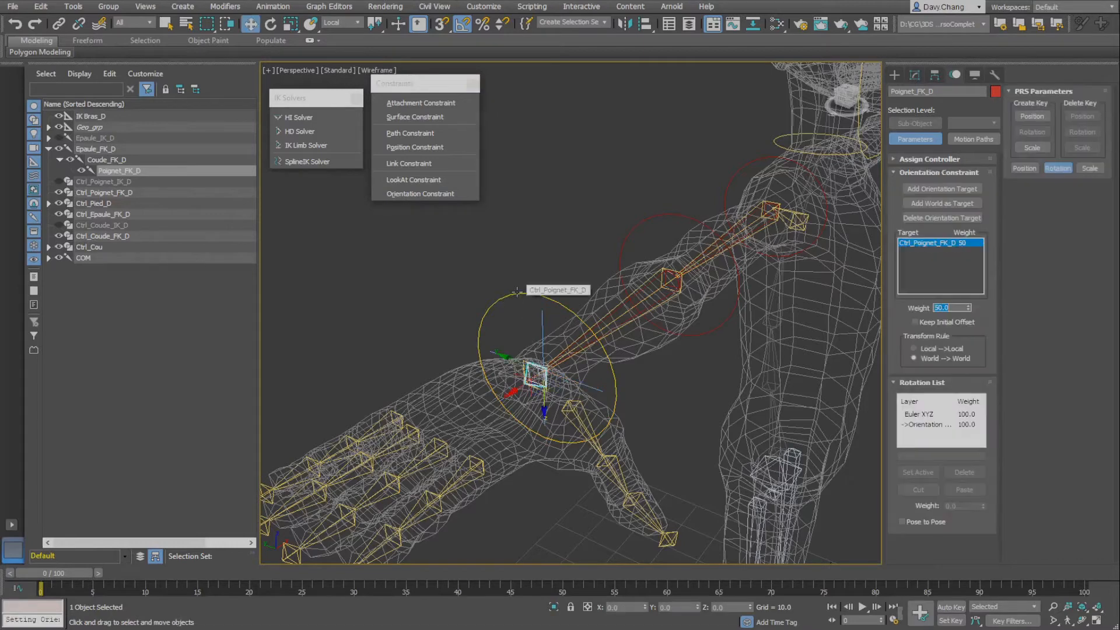
Enable Keep Initial Offset on the wrist bone's orientation constraint
{"action": "left_click", "coordinate": [926, 323]}
{"action": "left_click", "coordinate": [925, 323]}
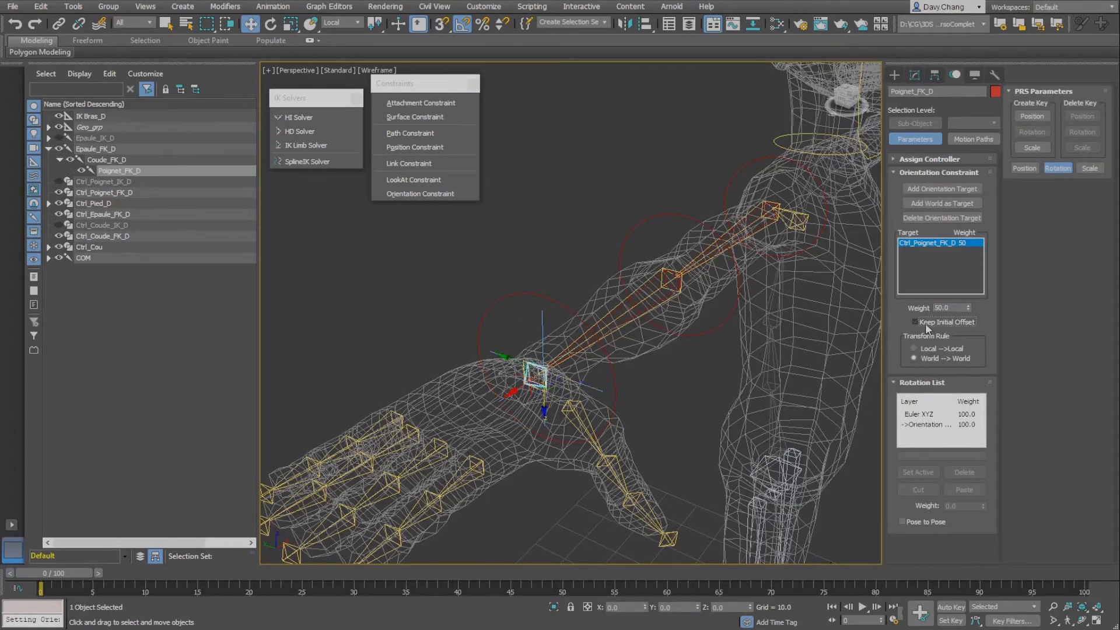
{"action": "left_click", "coordinate": [926, 324]}
{"action": "left_click", "coordinate": [926, 324]}
{"action": "left_click", "coordinate": [926, 324]}
Test-rotate the shoulder circle Ctrl_Epaule_FK_D and switch the viewport from wireframe to shaded display with edged faces
{"action": "middle_click_drag", "start_coordinate": [644, 367], "coordinate": [589, 392], "text": "alt"}
{"action": "scroll", "coordinate": [632, 370], "scroll_direction": "down", "scroll_amount": 4}
{"action": "middle_click_drag", "start_coordinate": [589, 393], "coordinate": [559, 392], "text": "alt"}
{"action": "scroll", "coordinate": [568, 384], "scroll_direction": "up", "scroll_amount": 3}
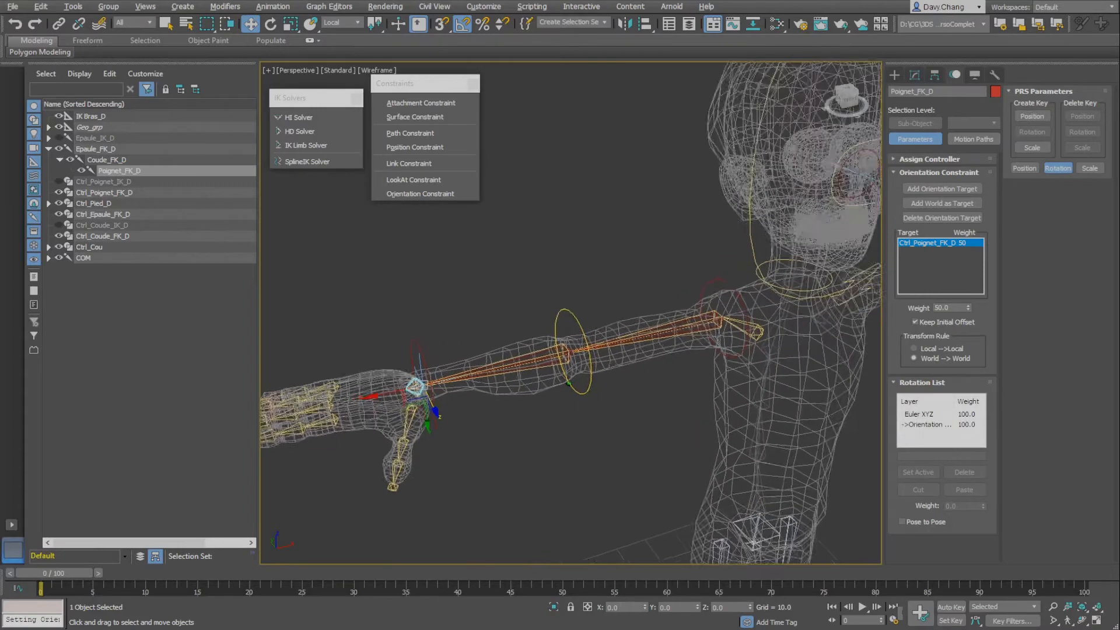
{"action": "middle_click_drag", "start_coordinate": [480, 317], "coordinate": [497, 322], "text": "alt"}
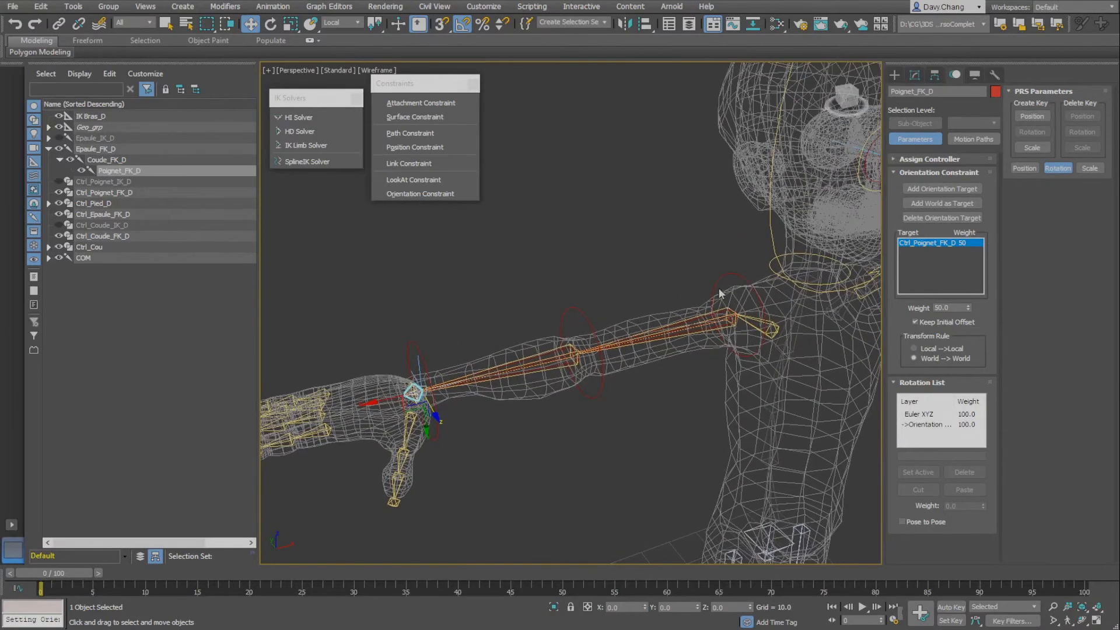
{"action": "left_click", "coordinate": [726, 287]}
{"action": "key", "text": "e"}
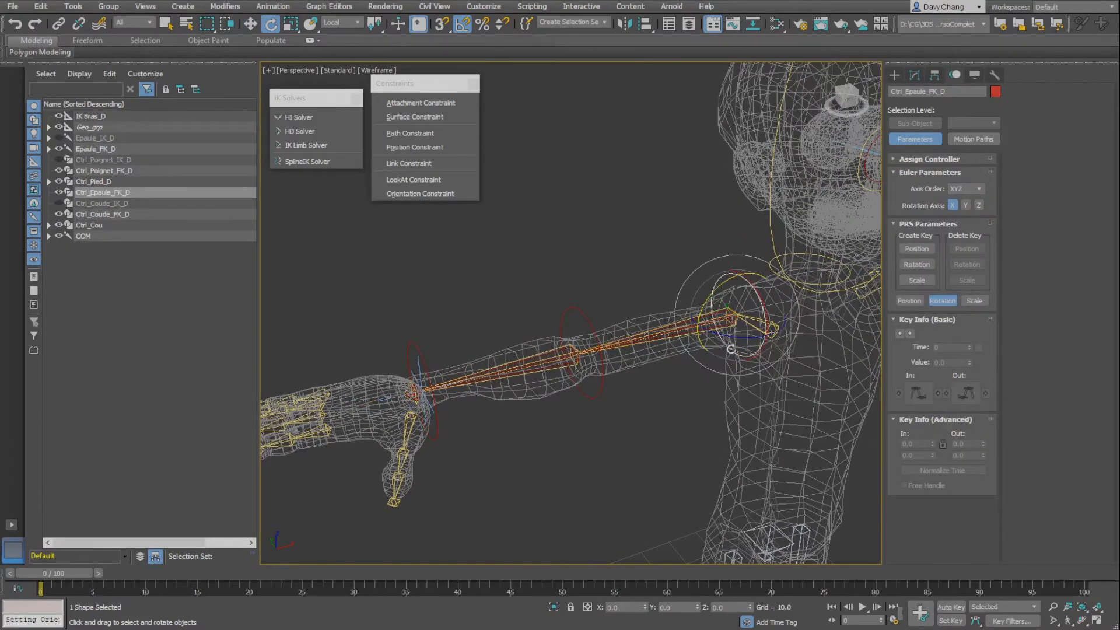
{"action": "mouse_move", "coordinate": [726, 343]}
{"action": "left_mouse_down"}
{"action": "mouse_move", "coordinate": [758, 341]}
{"action": "mouse_move", "coordinate": [701, 345]}
{"action": "mouse_move", "coordinate": [731, 354]}
{"action": "mouse_move", "coordinate": [757, 340]}
{"action": "mouse_move", "coordinate": [716, 344]}
{"action": "mouse_move", "coordinate": [753, 353]}
{"action": "mouse_move", "coordinate": [715, 348]}
{"action": "mouse_move", "coordinate": [726, 350]}
{"action": "left_mouse_up"}
{"action": "key", "text": "F3"}
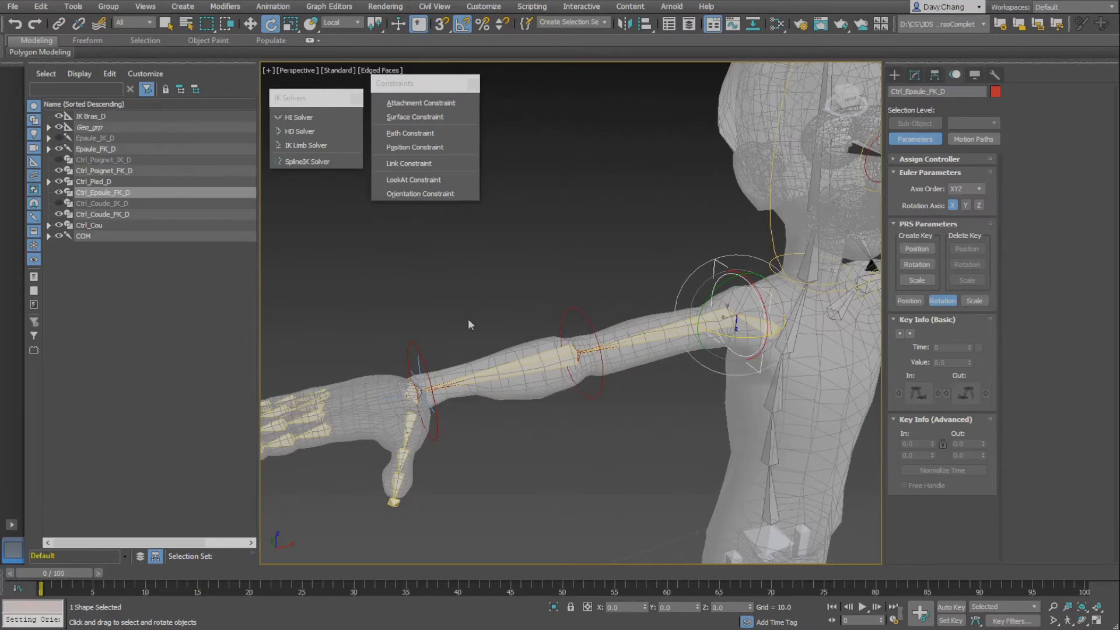
Test-rotate the elbow and wrist circles to check their bones, restore the pose and clear the selection
{"action": "left_click", "coordinate": [586, 321]}
{"action": "mouse_move", "coordinate": [561, 371]}
{"action": "left_mouse_down"}
{"action": "mouse_move", "coordinate": [580, 376]}
{"action": "mouse_move", "coordinate": [563, 372]}
{"action": "left_mouse_up"}
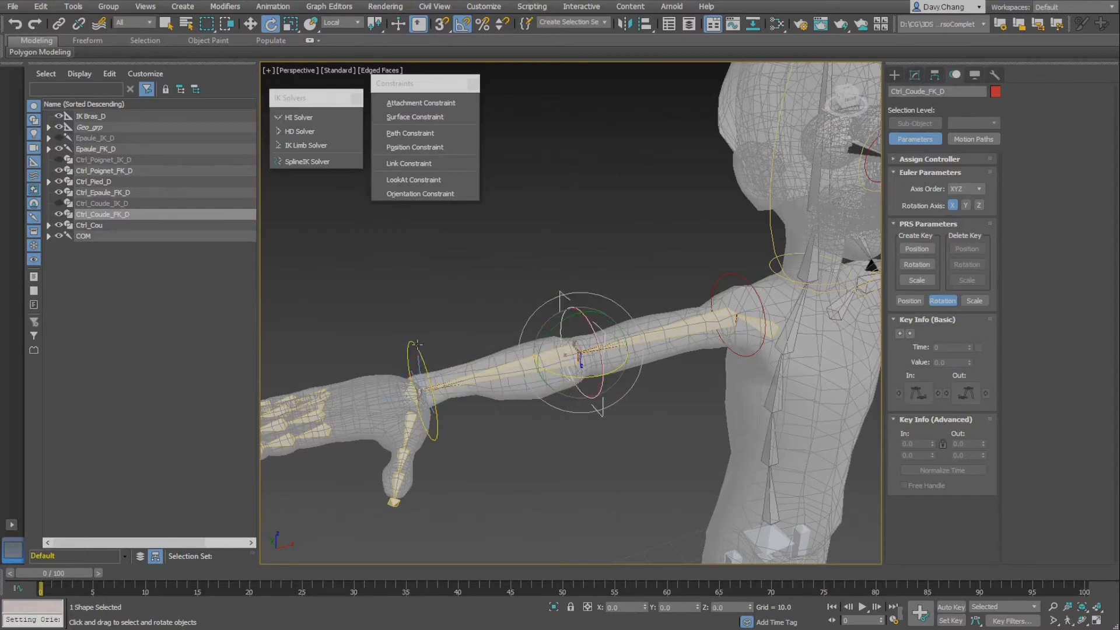
{"action": "left_click", "coordinate": [425, 405]}
{"action": "mouse_move", "coordinate": [411, 417]}
{"action": "left_mouse_down"}
{"action": "mouse_move", "coordinate": [466, 416]}
{"action": "mouse_move", "coordinate": [388, 413]}
{"action": "mouse_move", "coordinate": [412, 416]}
{"action": "left_mouse_up"}
{"action": "left_click", "coordinate": [411, 323]}
Link Ctrl_Poignet_FK_D to Ctrl_Coude_FK_D and Ctrl_Coude_FK_D to Ctrl_Epaule_FK_D, and clear the selection
{"action": "left_click", "coordinate": [58, 24]}
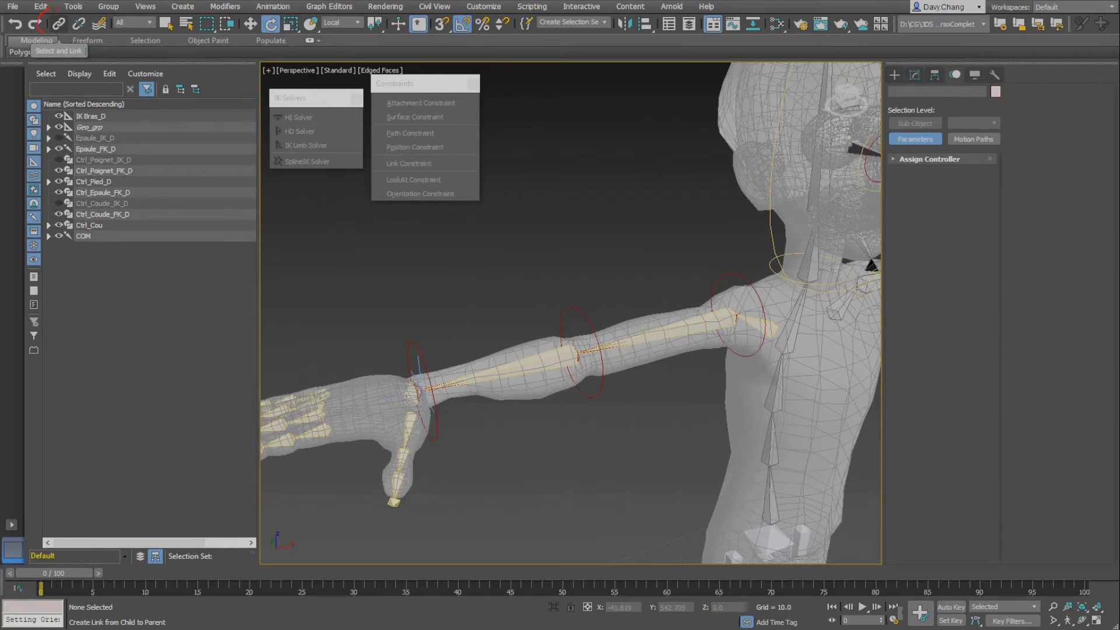
{"action": "left_click", "coordinate": [59, 24]}
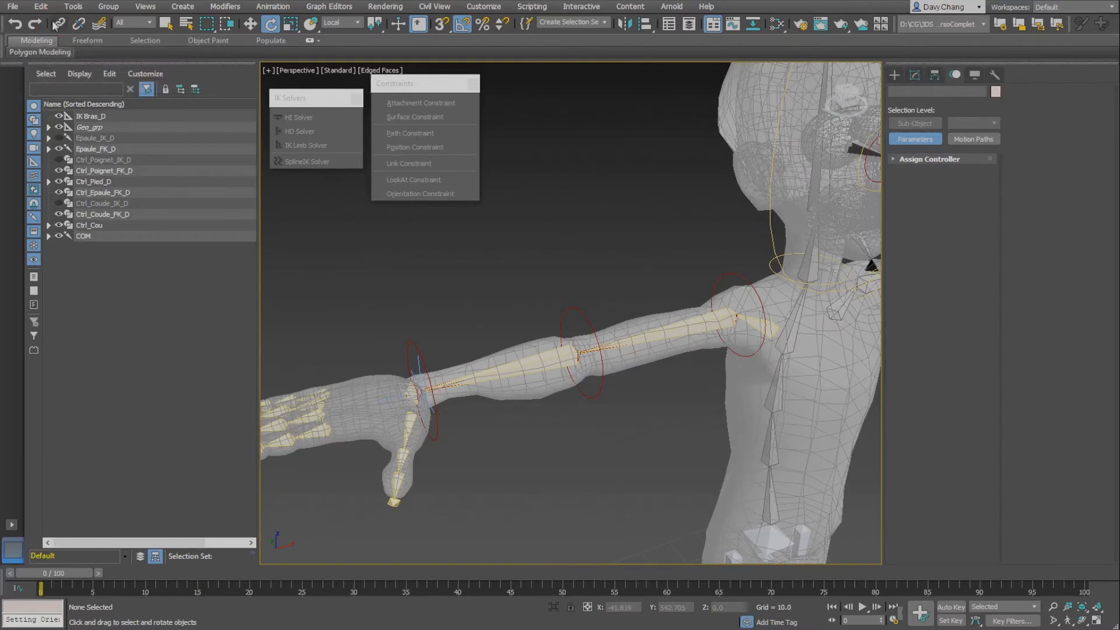
{"action": "left_click_drag", "start_coordinate": [414, 343], "coordinate": [584, 317]}
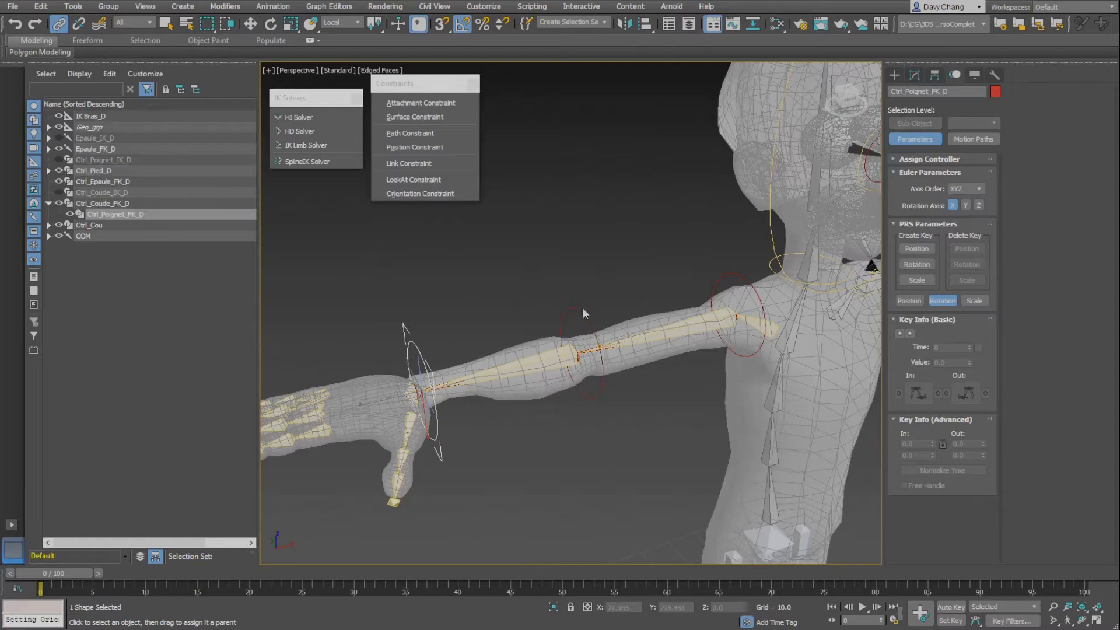
{"action": "left_click", "coordinate": [584, 315]}
{"action": "left_click_drag", "start_coordinate": [729, 286], "coordinate": [744, 281]}
{"action": "key", "text": "w"}
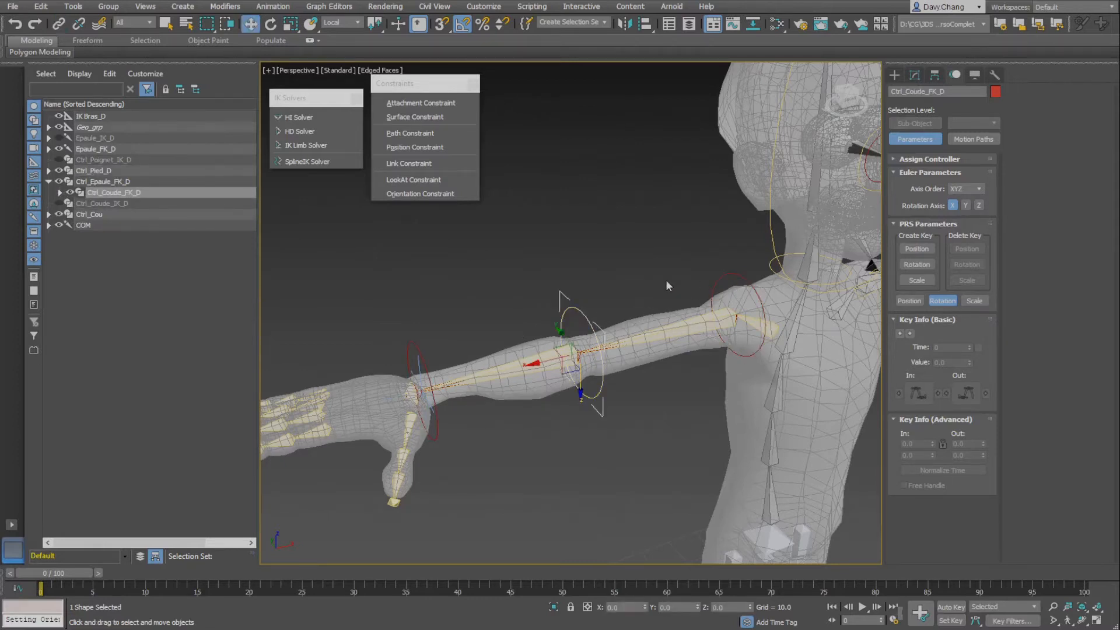
{"action": "left_click", "coordinate": [667, 279]}
Test-rotate the shoulder circle Ctrl_Epaule_FK_D to check the linked FK chain, and restore the pose
{"action": "left_click", "coordinate": [762, 345]}
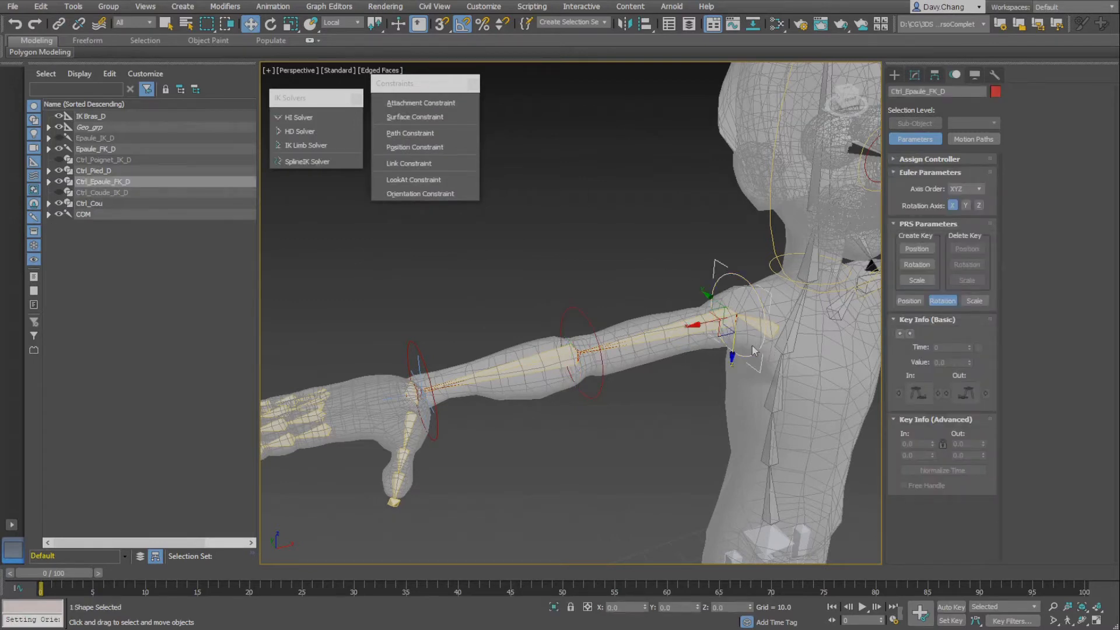
{"action": "key", "text": "e"}
{"action": "left_click_drag", "start_coordinate": [738, 337], "coordinate": [704, 322]}
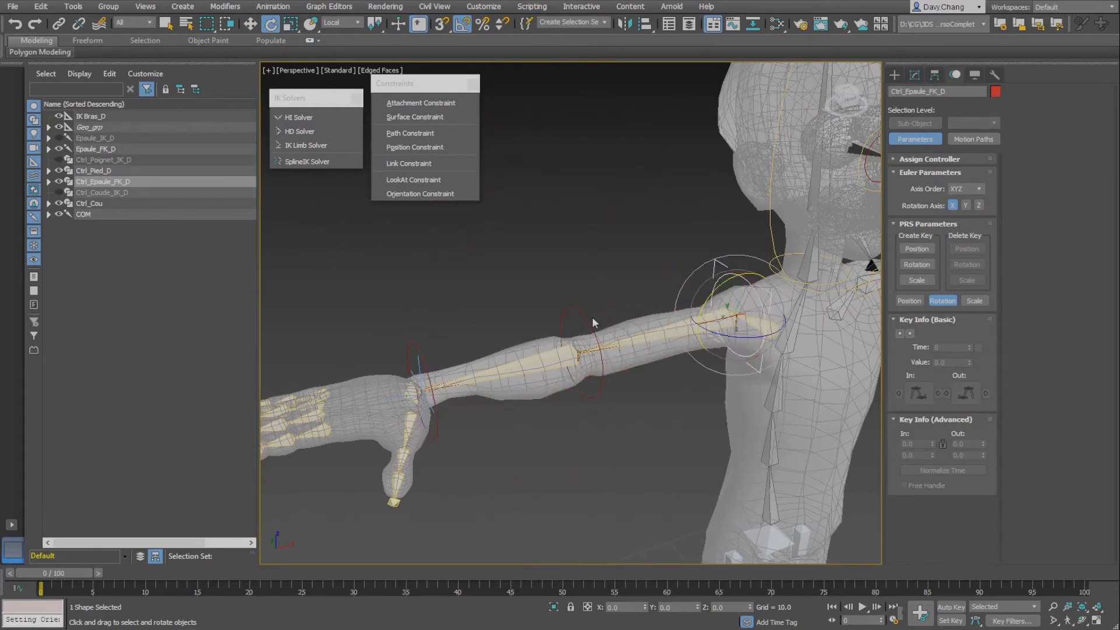
Test-rotate the elbow circle Ctrl_Coude_FK_D and the wrist circle Ctrl_Poignet_FK_D to check the FK chain, and restore the pose
{"action": "left_click", "coordinate": [578, 350]}
{"action": "left_click_drag", "start_coordinate": [564, 374], "coordinate": [492, 394]}
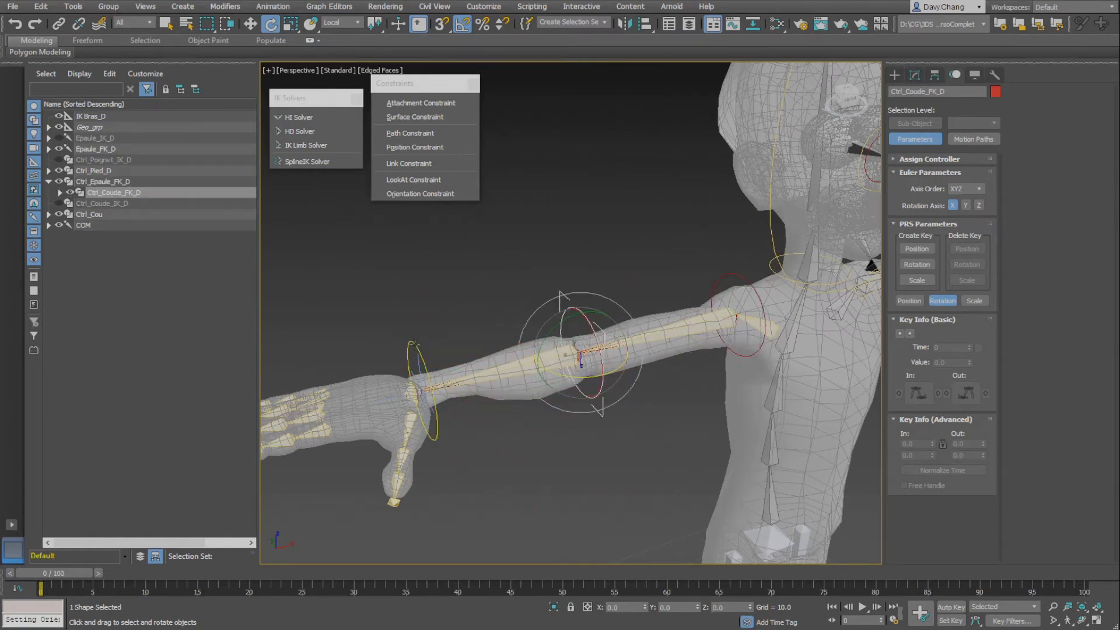
{"action": "left_click", "coordinate": [434, 362]}
{"action": "mouse_move", "coordinate": [408, 351]}
{"action": "left_mouse_down"}
{"action": "mouse_move", "coordinate": [451, 360]}
{"action": "mouse_move", "coordinate": [385, 369]}
{"action": "mouse_move", "coordinate": [412, 352]}
{"action": "left_mouse_up"}
{"action": "key", "text": "ctrl+z"}
{"action": "key", "text": "w"}
{"action": "scroll", "coordinate": [607, 338], "scroll_direction": "down", "scroll_amount": 5}
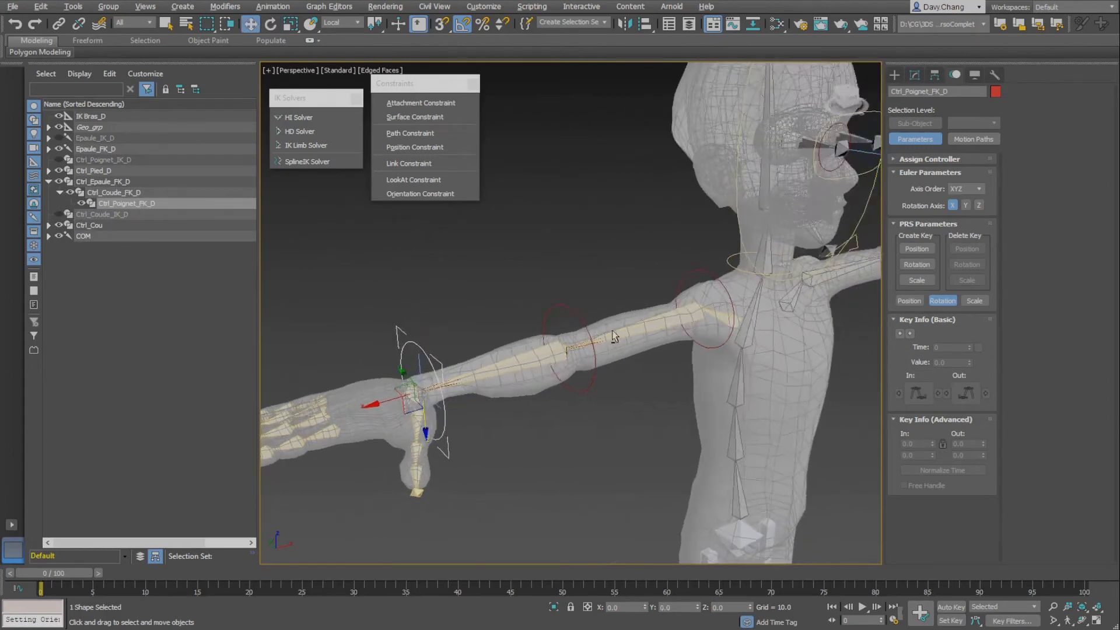
{"action": "middle_click_drag", "start_coordinate": [613, 341], "coordinate": [601, 352]}
{"action": "scroll", "coordinate": [596, 348], "scroll_direction": "up", "scroll_amount": 2}
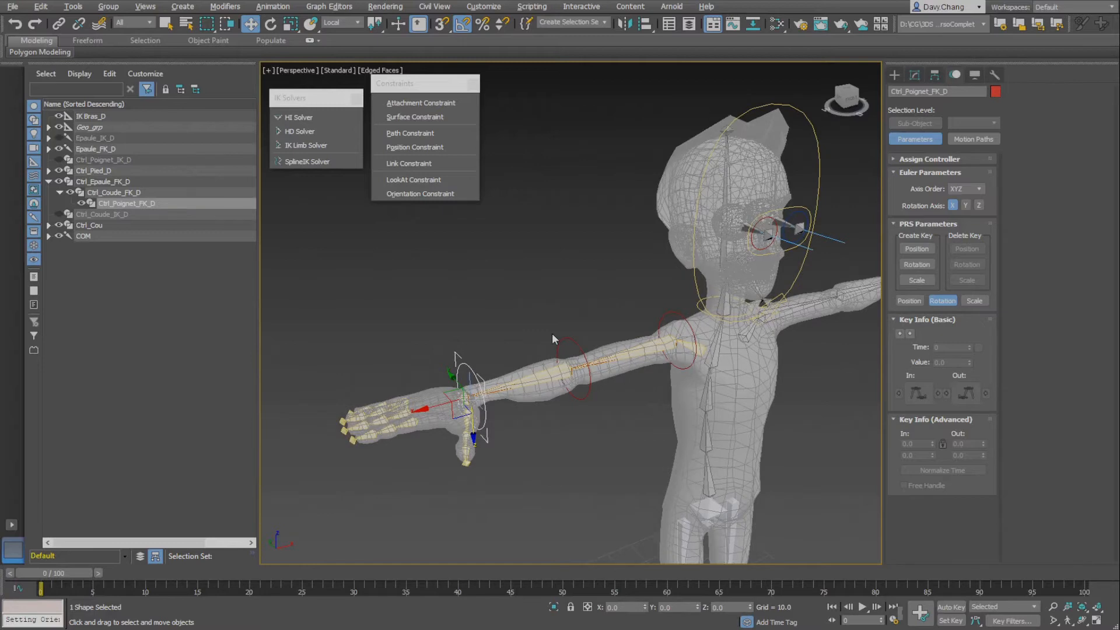
Unhide the Epaule_IK_D bone chain and the controllers Ctrl_Poignet_IK_D and Ctrl_Coude_IK_D, and clear the selection
{"action": "double_click", "coordinate": [57, 138]}
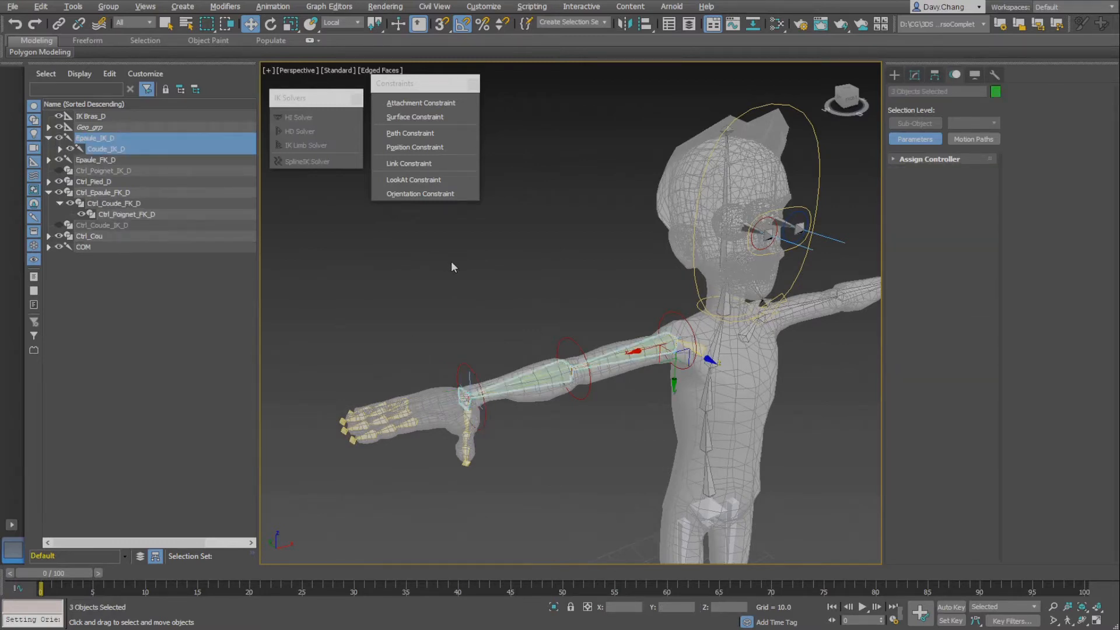
{"action": "left_click", "coordinate": [546, 331]}
{"action": "left_click", "coordinate": [89, 171]}
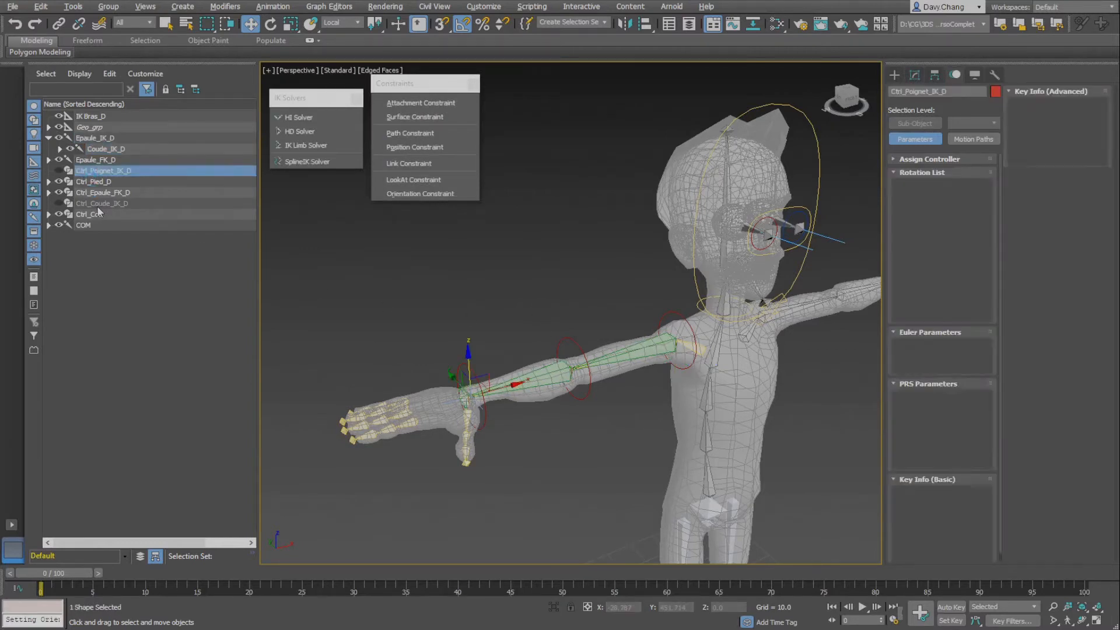
{"action": "left_click", "coordinate": [71, 203], "text": "ctrl"}
{"action": "left_click", "coordinate": [58, 204]}
{"action": "left_click", "coordinate": [528, 339]}
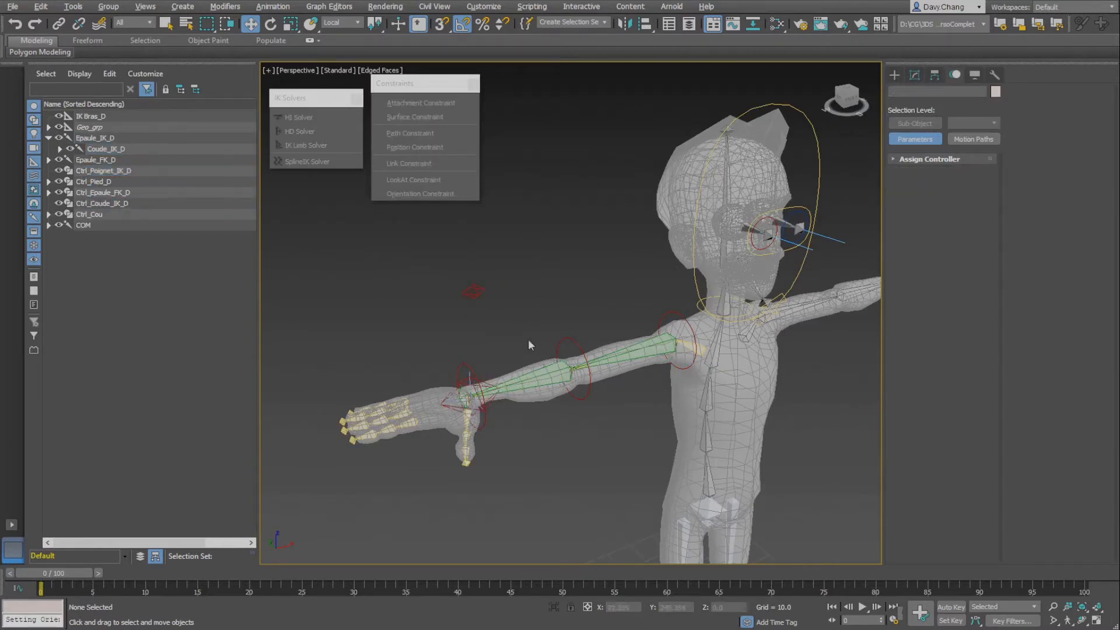
Switch the viewport to wireframe and examine the overlapping upper-arm bones around Epaule_IK_D, leaving nothing selected
{"action": "middle_click_drag", "start_coordinate": [487, 345], "coordinate": [502, 336], "text": "alt"}
{"action": "middle_click_drag", "start_coordinate": [601, 332], "coordinate": [476, 343], "text": "alt"}
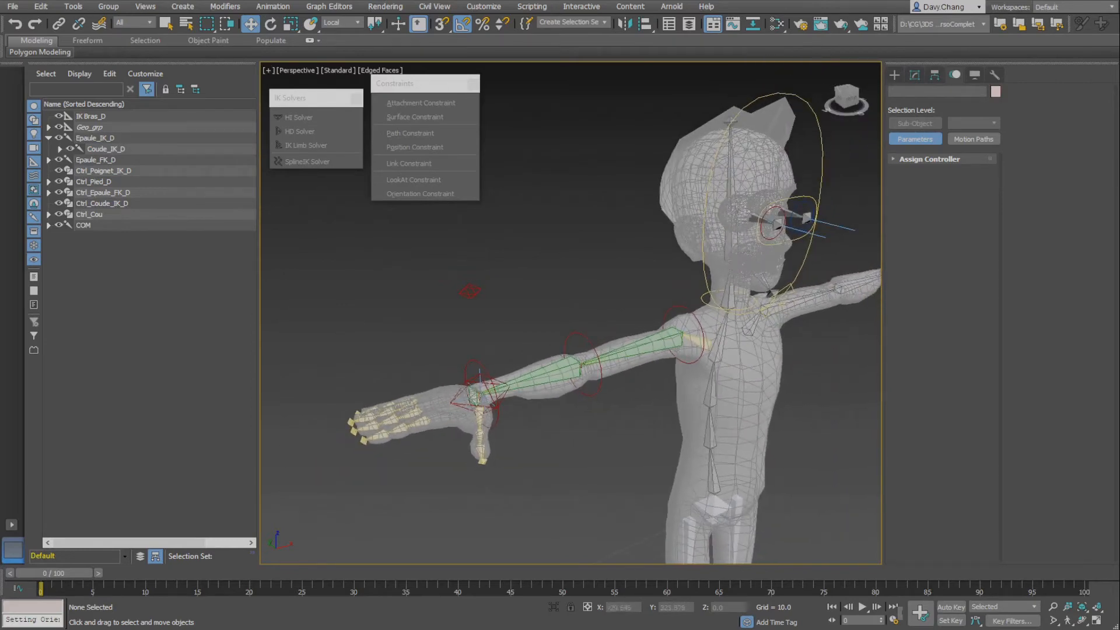
{"action": "left_click", "coordinate": [646, 345]}
{"action": "middle_click_drag", "start_coordinate": [647, 346], "coordinate": [607, 362], "text": "alt"}
{"action": "scroll", "coordinate": [594, 391], "scroll_direction": "up", "scroll_amount": 4}
{"action": "key", "text": "F3"}
{"action": "middle_click_drag", "start_coordinate": [690, 390], "coordinate": [649, 325], "text": "alt"}
{"action": "scroll", "coordinate": [698, 401], "scroll_direction": "up", "scroll_amount": 3}
{"action": "scroll", "coordinate": [694, 396], "scroll_direction": "up", "scroll_amount": 3}
{"action": "scroll", "coordinate": [699, 384], "scroll_direction": "down", "scroll_amount": 2}
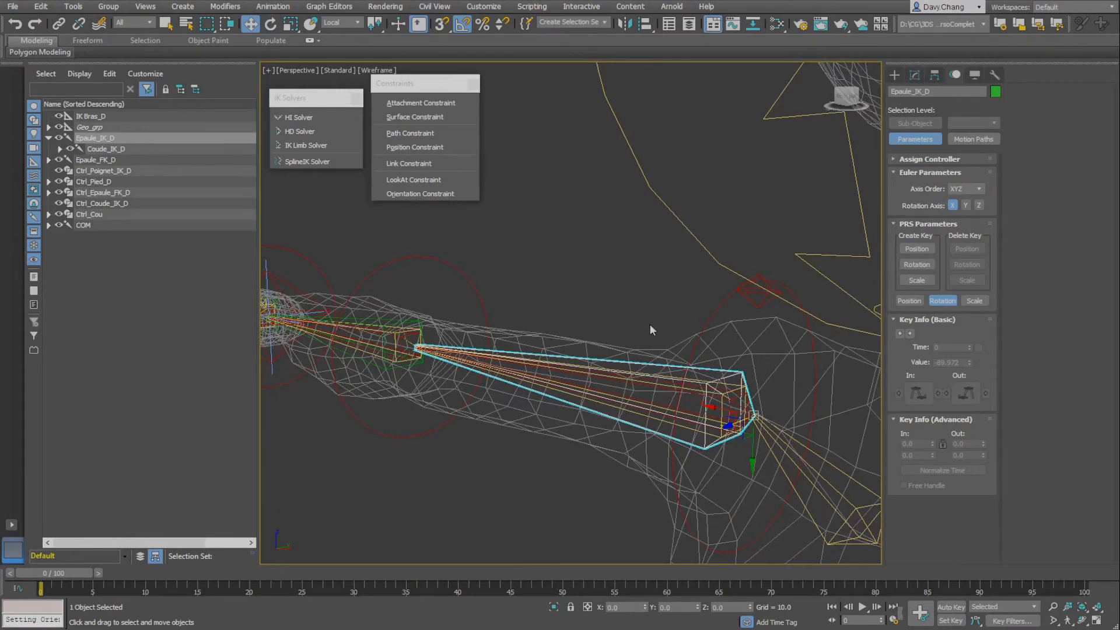
{"action": "left_click", "coordinate": [652, 329]}
{"action": "scroll", "coordinate": [652, 330], "scroll_direction": "up", "scroll_amount": 2}
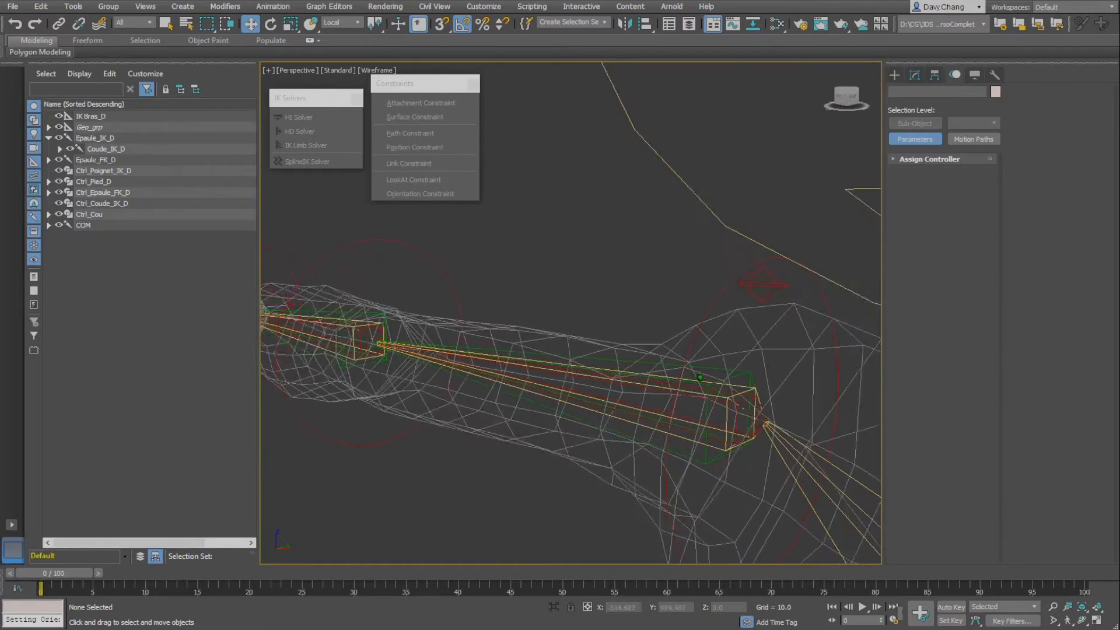
Inspect the overlapping right shoulder bones Epaule_FK_D, Epaule_D and Epaule_IK_D by selecting each one
{"action": "middle_click_drag", "start_coordinate": [652, 329], "coordinate": [628, 326]}
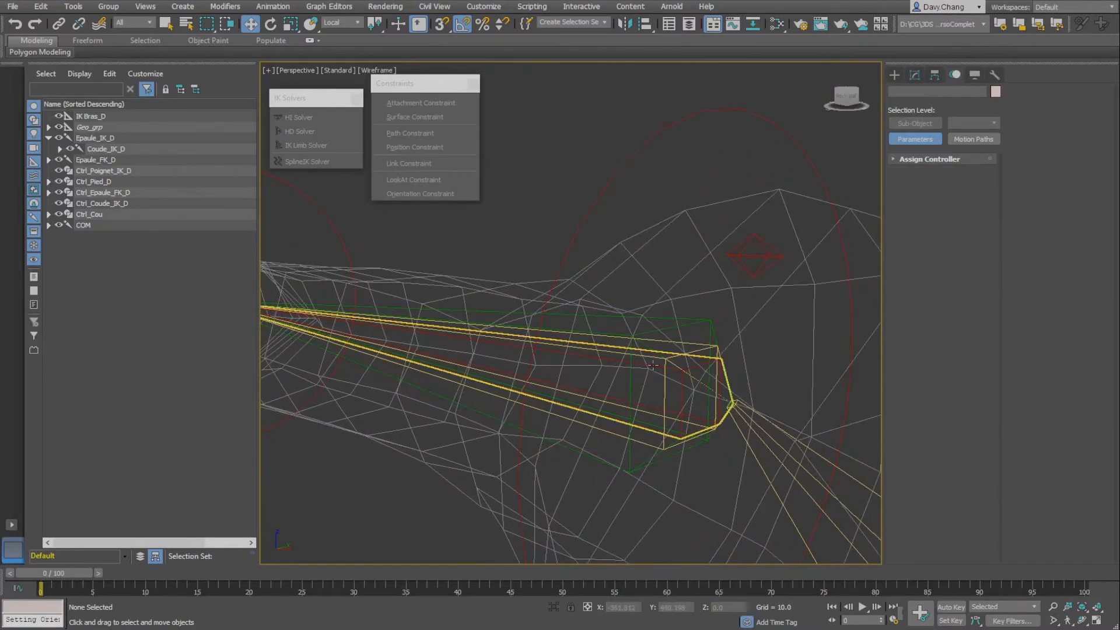
{"action": "left_click", "coordinate": [682, 370]}
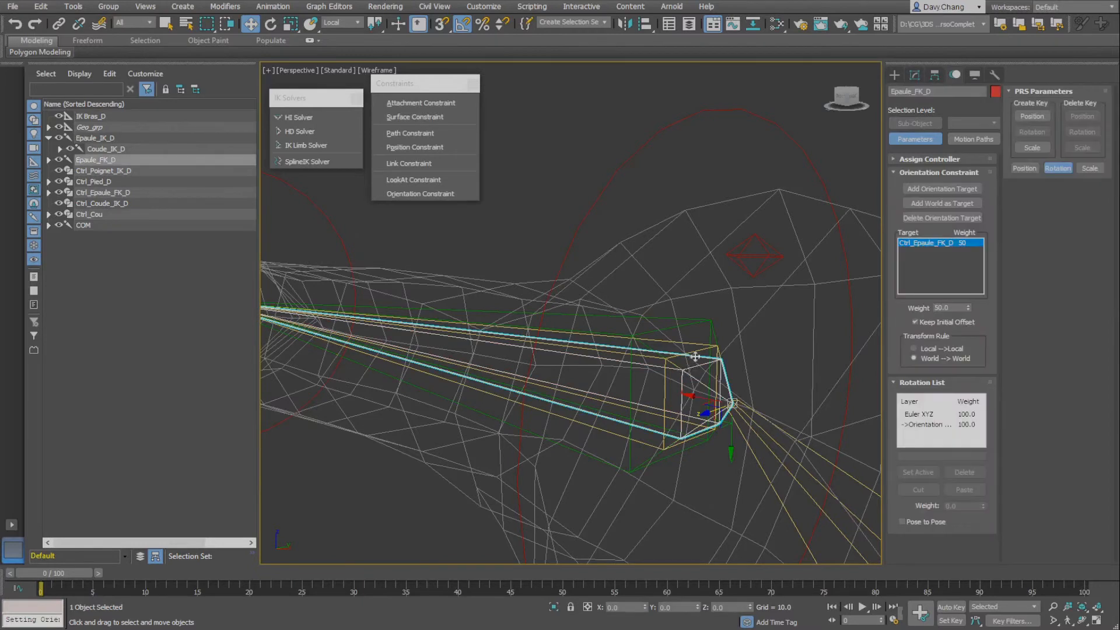
{"action": "left_click", "coordinate": [695, 353]}
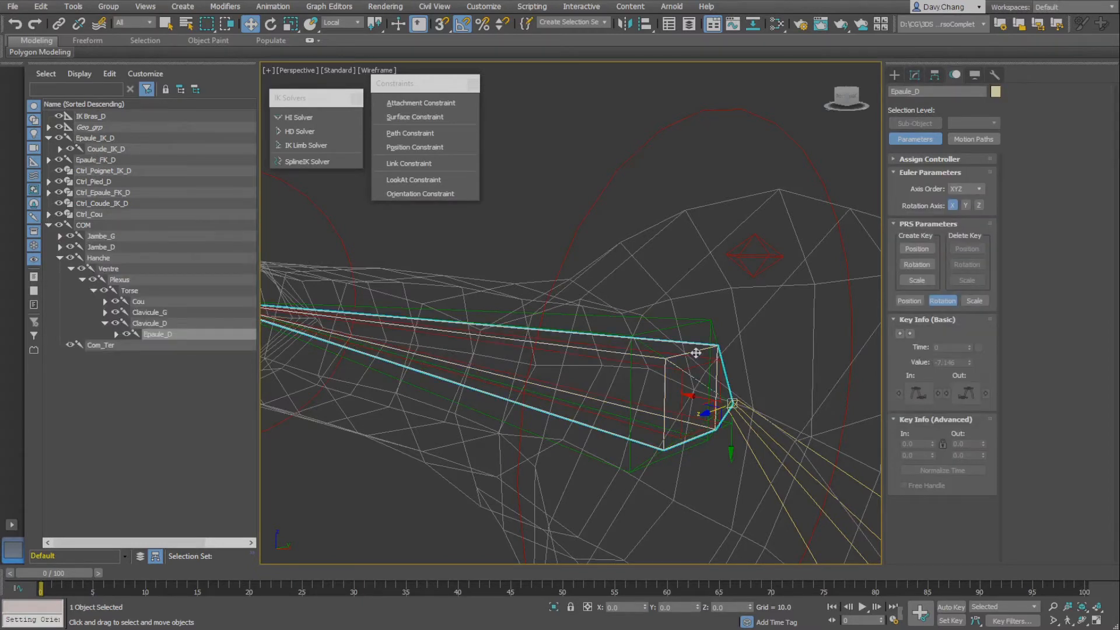
{"action": "left_click", "coordinate": [696, 322]}
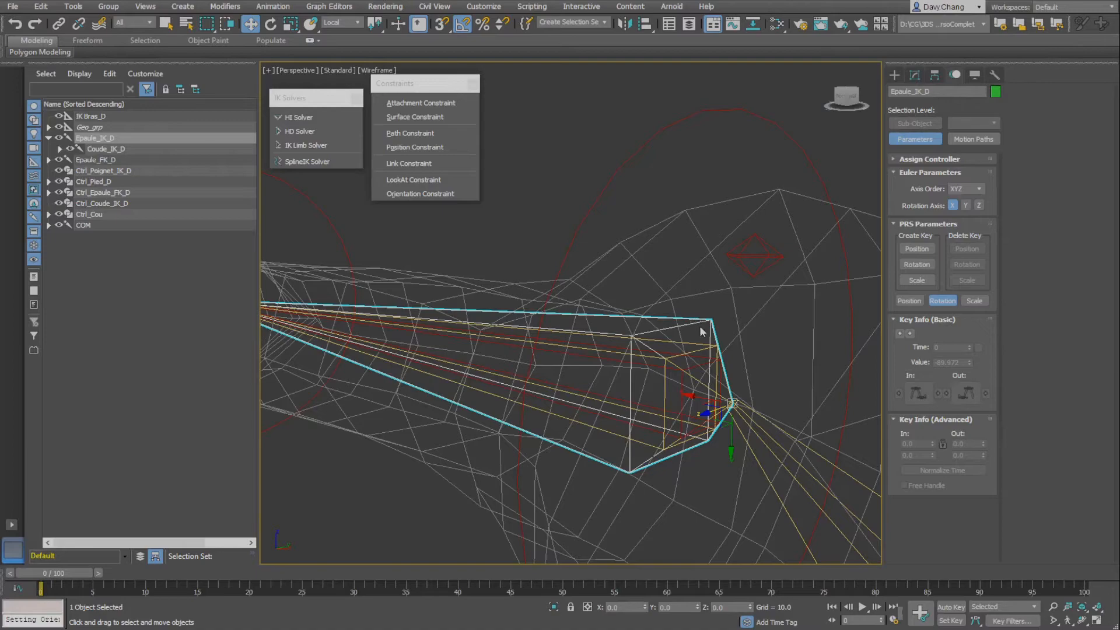
{"action": "scroll", "coordinate": [532, 370], "scroll_direction": "down", "scroll_amount": 5}
{"action": "middle_click_drag", "start_coordinate": [533, 370], "coordinate": [642, 378], "text": "alt"}
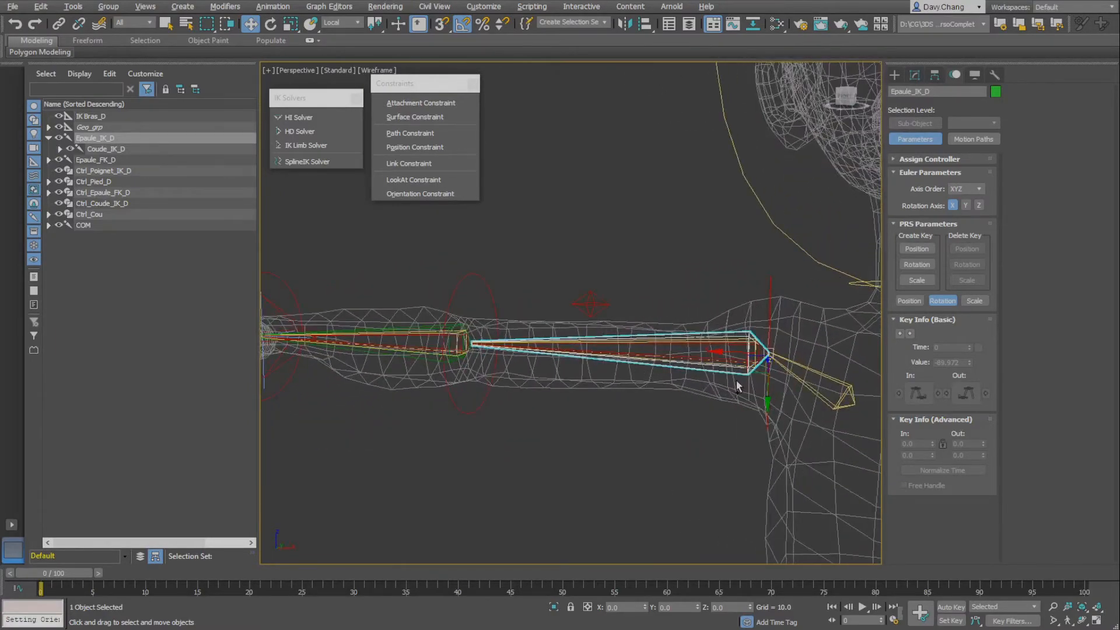
{"action": "scroll", "coordinate": [739, 388], "scroll_direction": "up", "scroll_amount": 4}
{"action": "middle_click_drag", "start_coordinate": [739, 387], "coordinate": [644, 390], "text": "alt"}
{"action": "scroll", "coordinate": [688, 365], "scroll_direction": "up", "scroll_amount": 4}
{"action": "scroll", "coordinate": [648, 359], "scroll_direction": "down", "scroll_amount": 2}
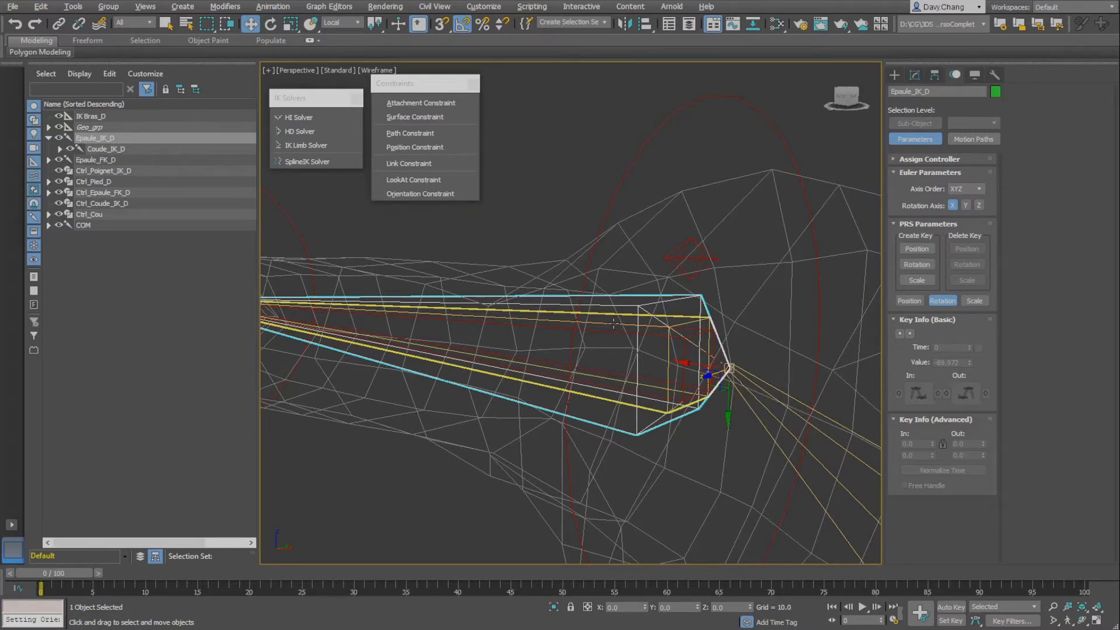
Apply orientation constraints to the shoulder bone Epaule_D with Epaule_IK_D and Epaule_FK_D as targets
{"action": "left_click", "coordinate": [614, 323]}
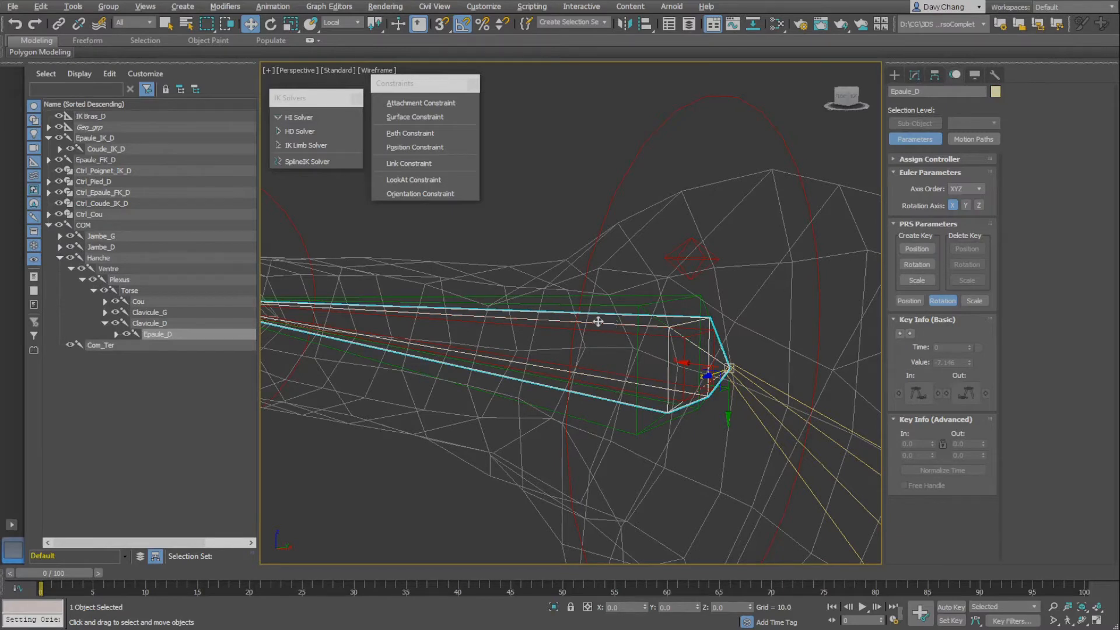
{"action": "left_click", "coordinate": [442, 194]}
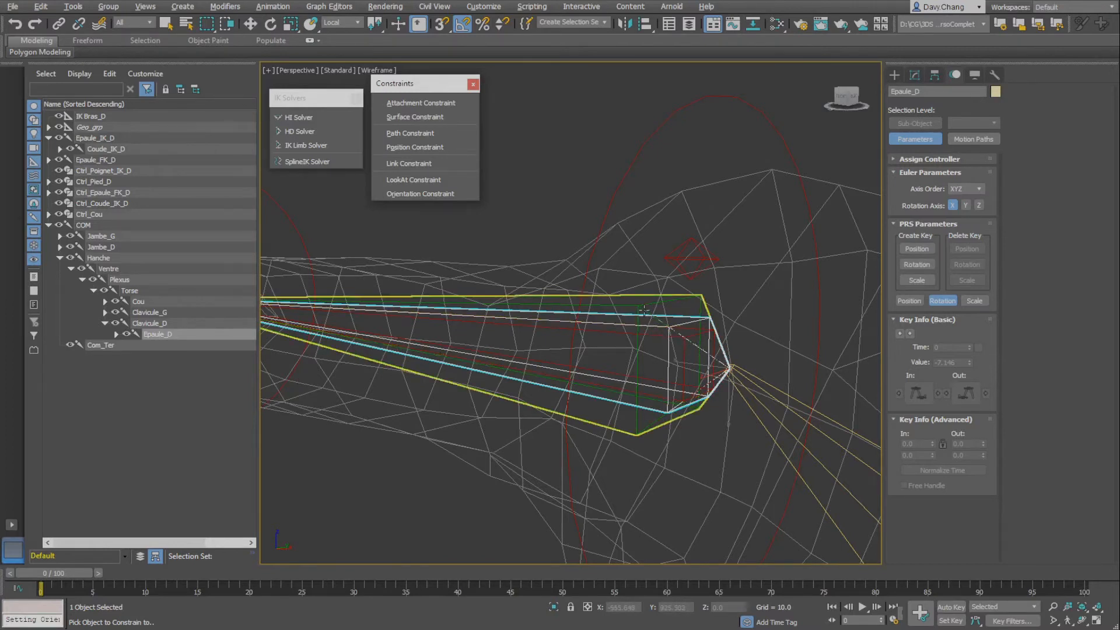
{"action": "left_click", "coordinate": [642, 308]}
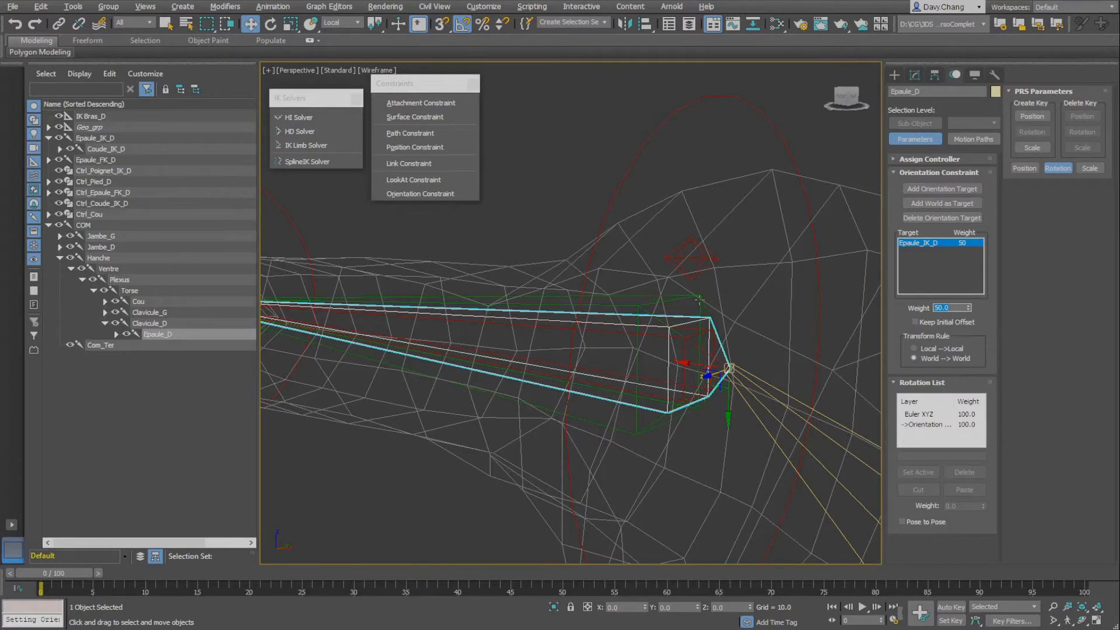
{"action": "left_click", "coordinate": [428, 196]}
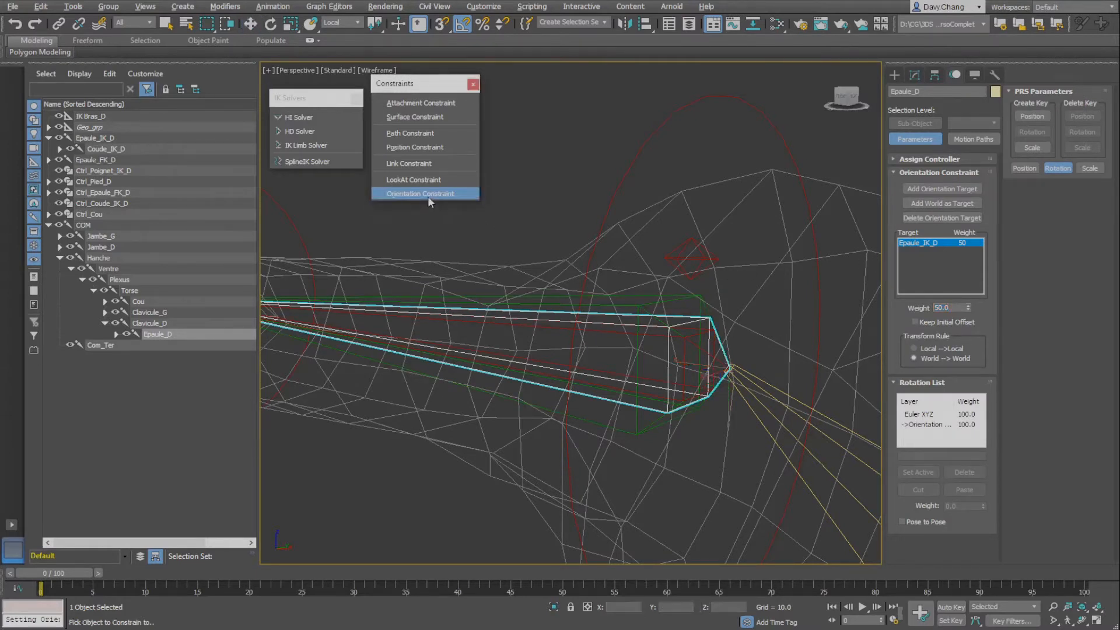
{"action": "left_click", "coordinate": [659, 395]}
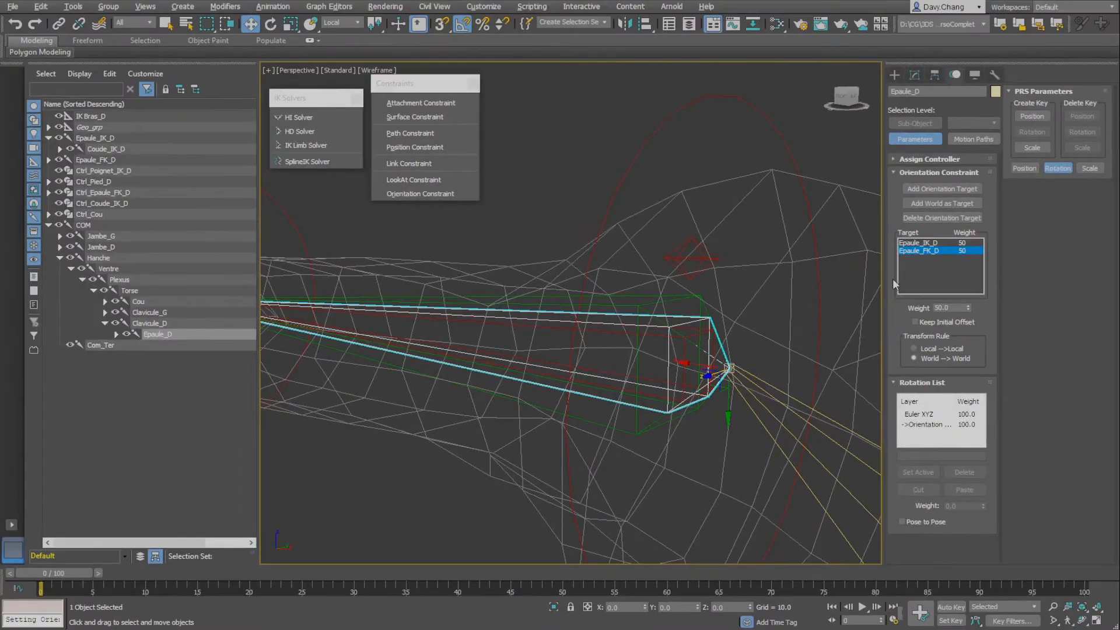
Apply orientation constraints to the elbow bone Coude_D with Coude_IK_D and Coude_FK_D as targets
{"action": "middle_click_drag", "start_coordinate": [505, 337], "coordinate": [641, 361], "text": "alt"}
{"action": "scroll", "coordinate": [556, 337], "scroll_direction": "down", "scroll_amount": 4}
{"action": "scroll", "coordinate": [642, 361], "scroll_direction": "up", "scroll_amount": 4}
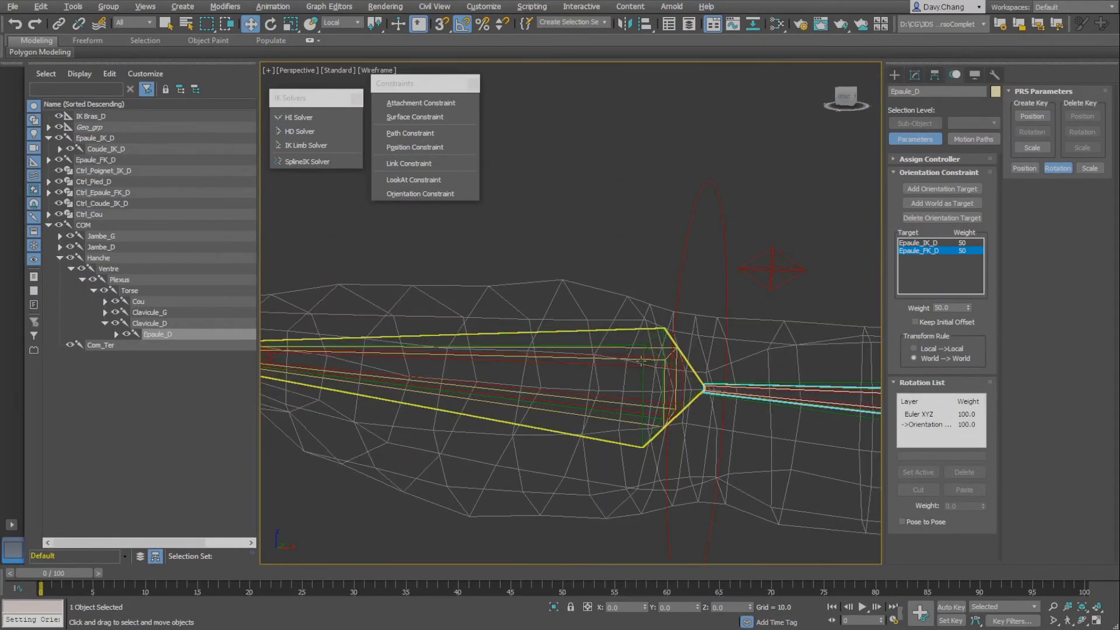
{"action": "left_click", "coordinate": [612, 360]}
{"action": "mouse_move", "coordinate": [612, 359]}
{"action": "middle_mouse_down", "text": "alt"}
{"action": "mouse_move", "coordinate": [674, 368]}
{"action": "mouse_move", "coordinate": [617, 362]}
{"action": "middle_mouse_up", "text": "alt"}
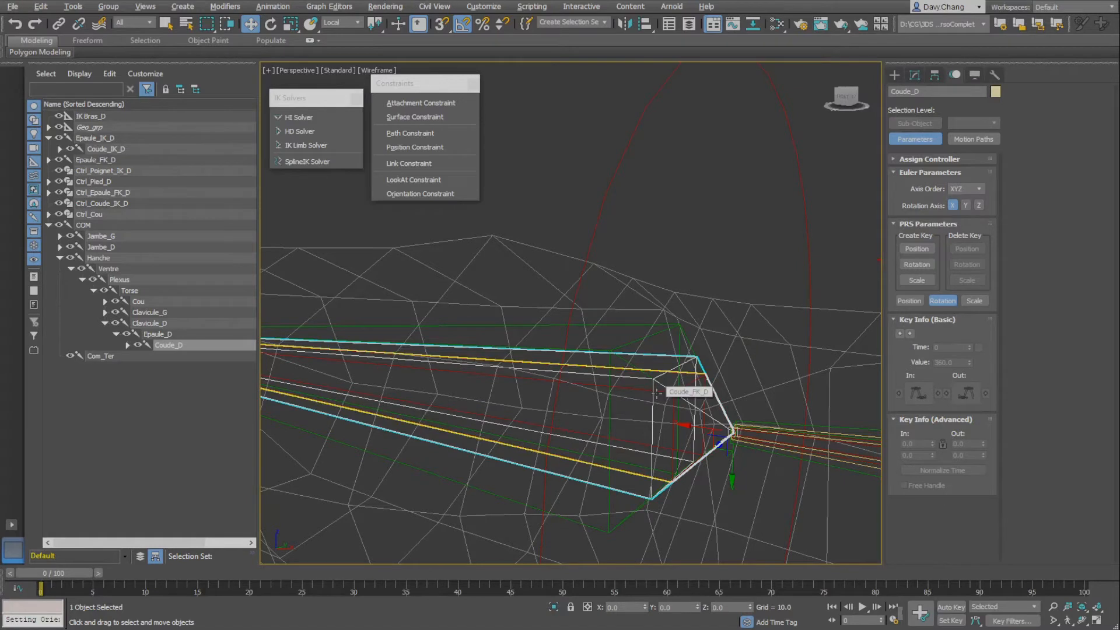
{"action": "left_click", "coordinate": [411, 195]}
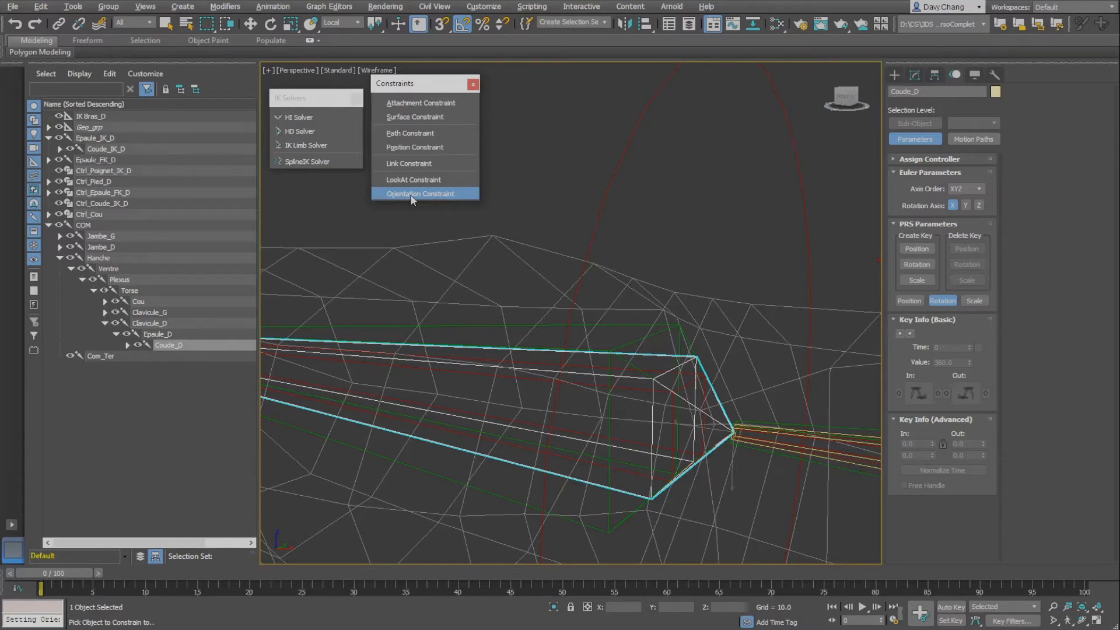
{"action": "left_click", "coordinate": [630, 343]}
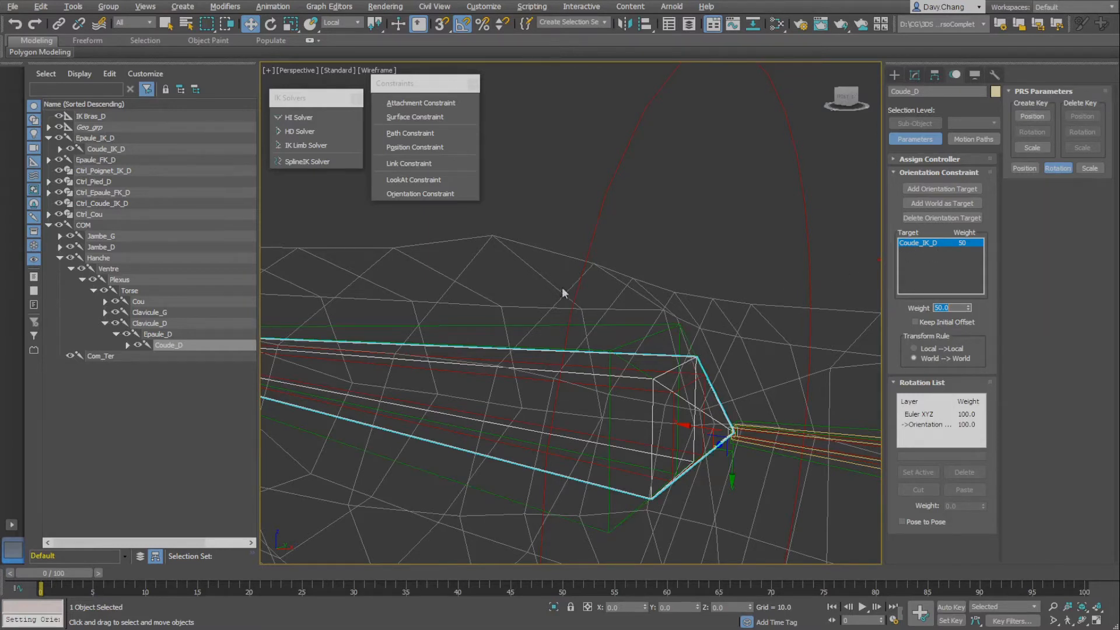
{"action": "left_click", "coordinate": [432, 195]}
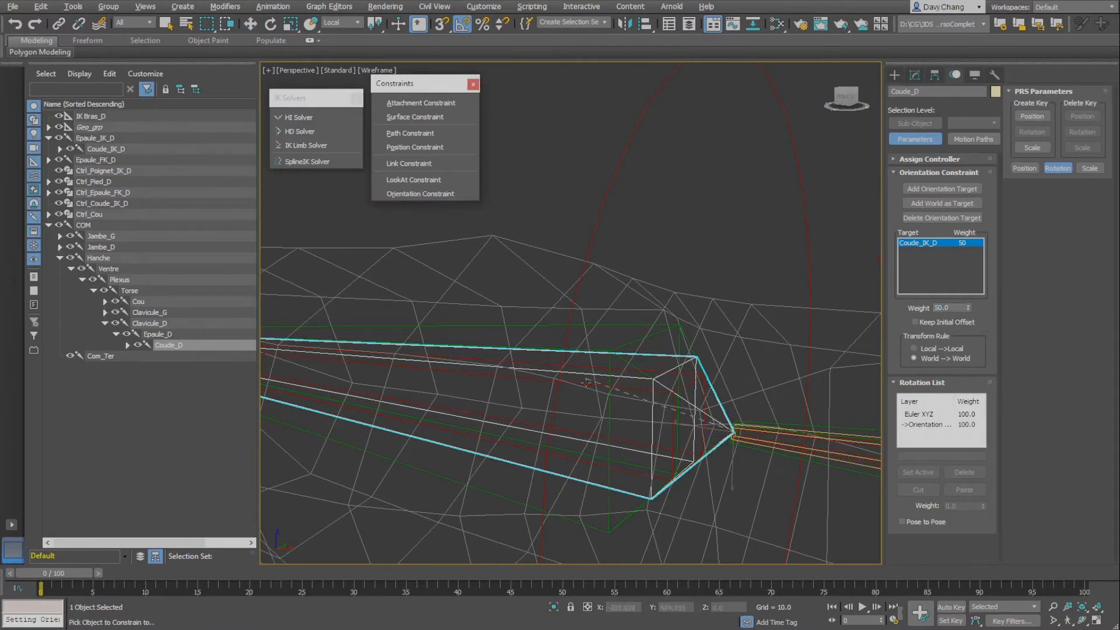
{"action": "left_click", "coordinate": [636, 472]}
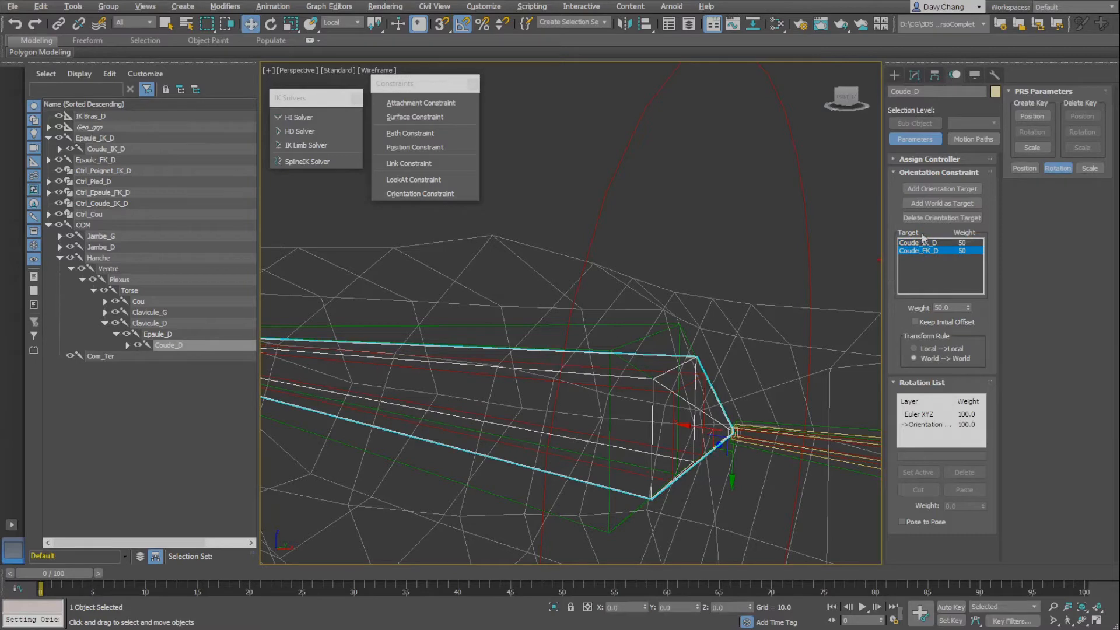
Apply orientation constraints to the wrist bone Poignet_D with Poignet_IK_D and Poignet_FK_D as targets
{"action": "middle_click_drag", "start_coordinate": [673, 345], "coordinate": [695, 359], "text": "alt"}
{"action": "scroll", "coordinate": [565, 340], "scroll_direction": "down", "scroll_amount": 6}
{"action": "scroll", "coordinate": [575, 363], "scroll_direction": "up", "scroll_amount": 10}
{"action": "middle_click_drag", "start_coordinate": [574, 366], "coordinate": [518, 393]}
{"action": "scroll", "coordinate": [631, 282], "scroll_direction": "down", "scroll_amount": 10}
{"action": "scroll", "coordinate": [621, 293], "scroll_direction": "up", "scroll_amount": 2}
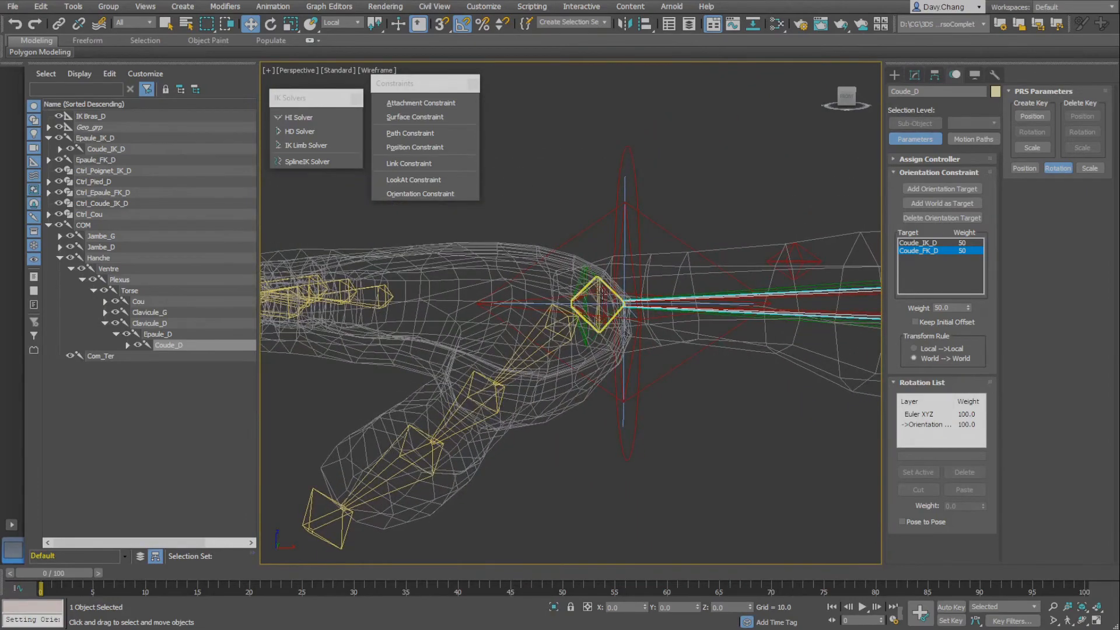
{"action": "left_click", "coordinate": [600, 297]}
{"action": "scroll", "coordinate": [687, 288], "scroll_direction": "up", "scroll_amount": 5}
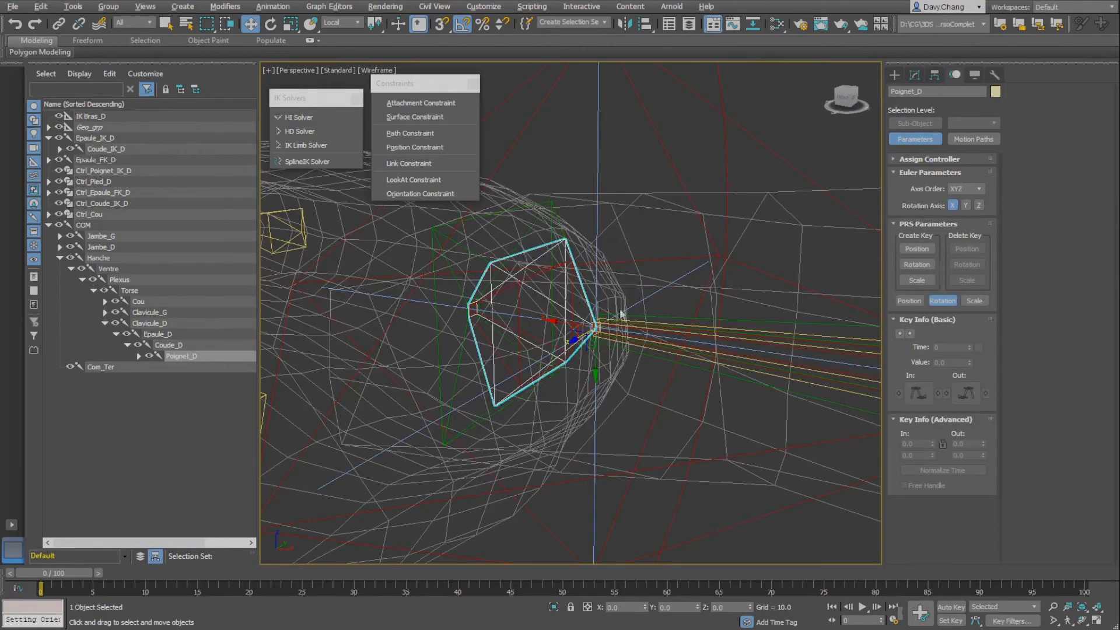
{"action": "left_click", "coordinate": [424, 195]}
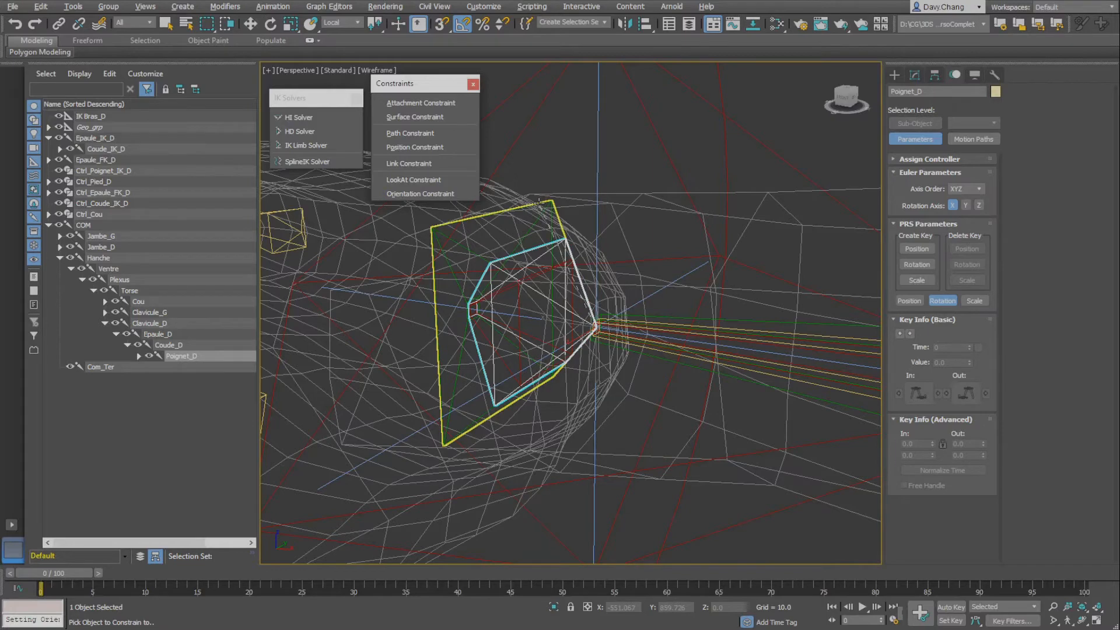
{"action": "left_click", "coordinate": [541, 204]}
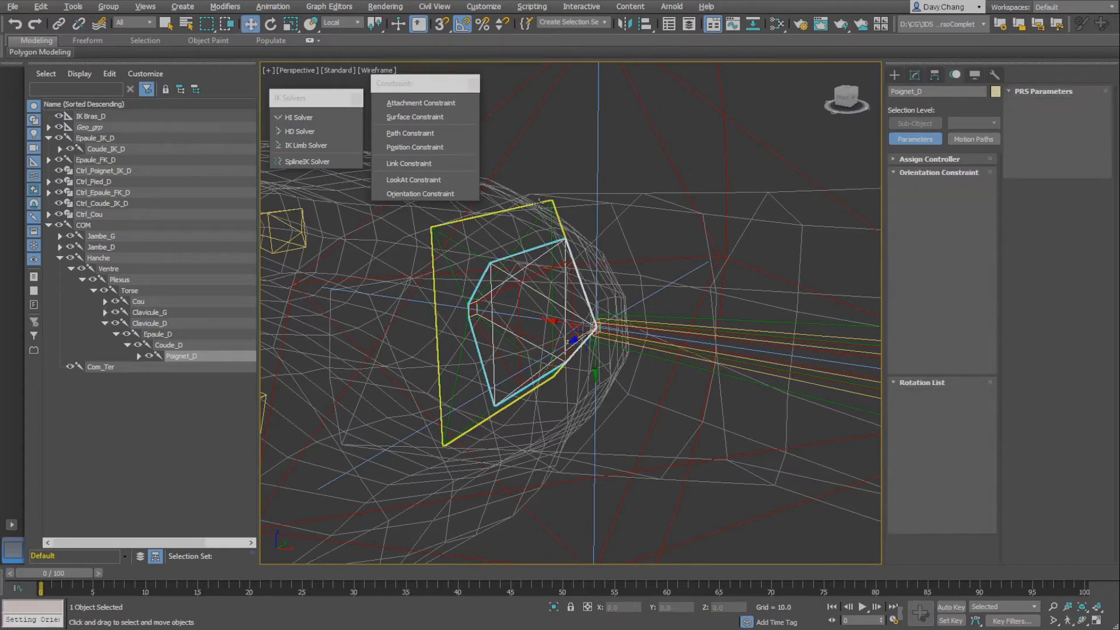
{"action": "left_click", "coordinate": [433, 194]}
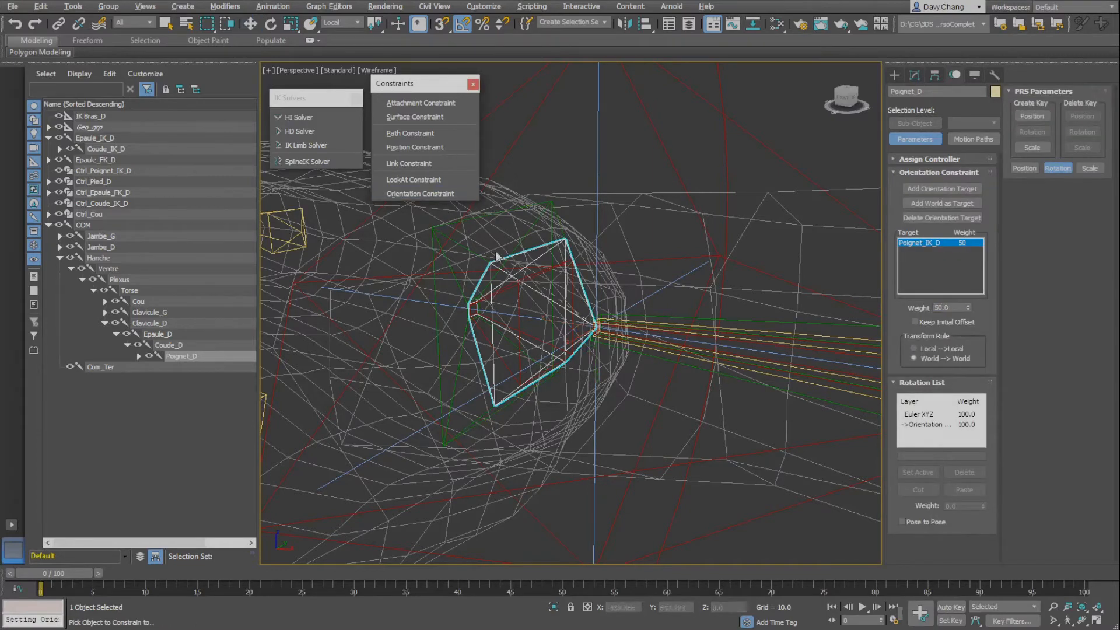
{"action": "left_click", "coordinate": [545, 269]}
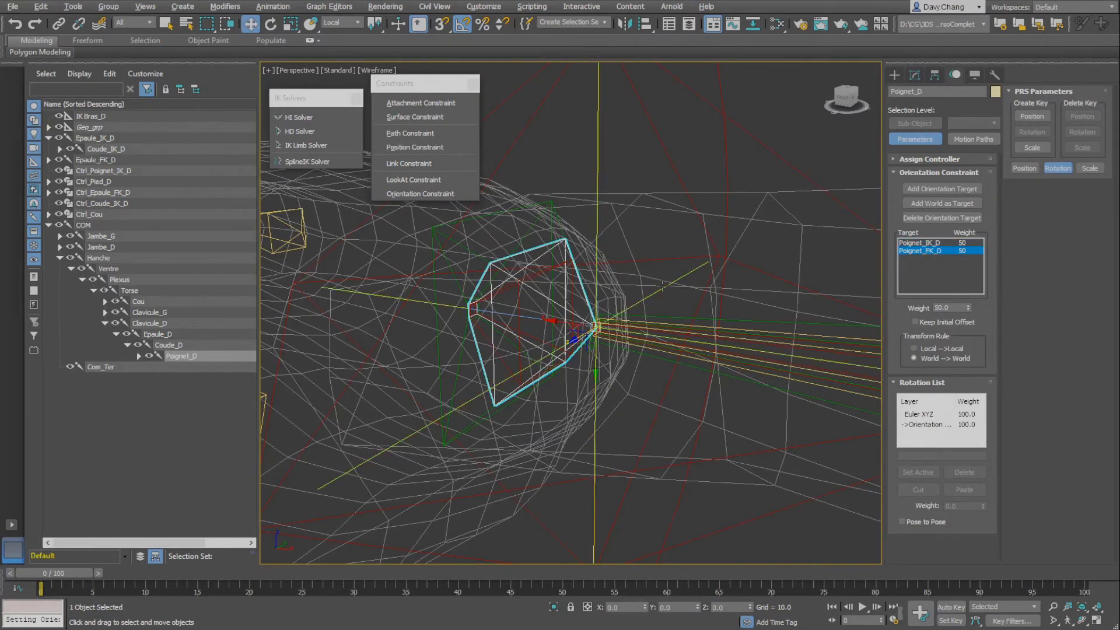
Close the floating Constraints and IK Solvers toolbars and bring the whole arm into view
{"action": "left_click", "coordinate": [473, 84]}
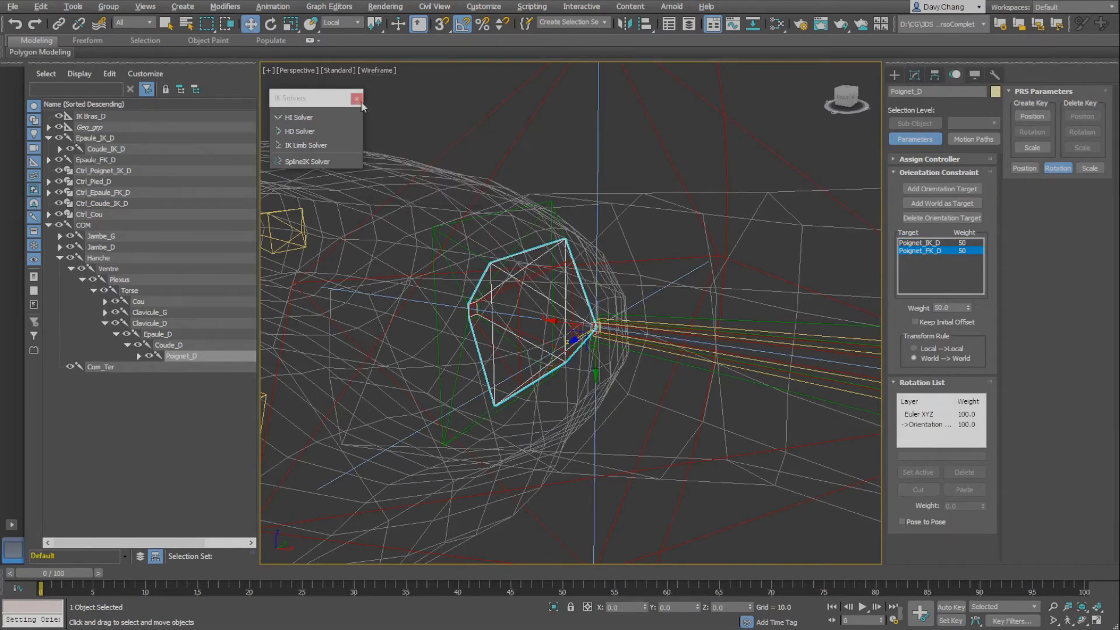
{"action": "left_click", "coordinate": [356, 98]}
{"action": "scroll", "coordinate": [698, 279], "scroll_direction": "down", "scroll_amount": 6}
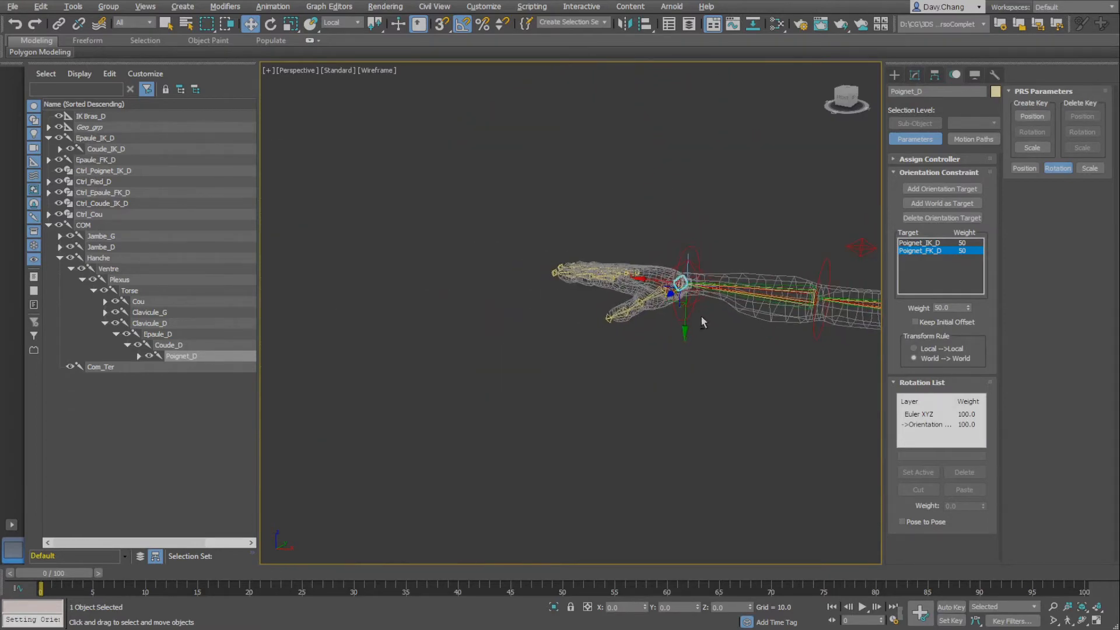
{"action": "middle_click_drag", "start_coordinate": [702, 316], "coordinate": [571, 360], "text": "alt"}
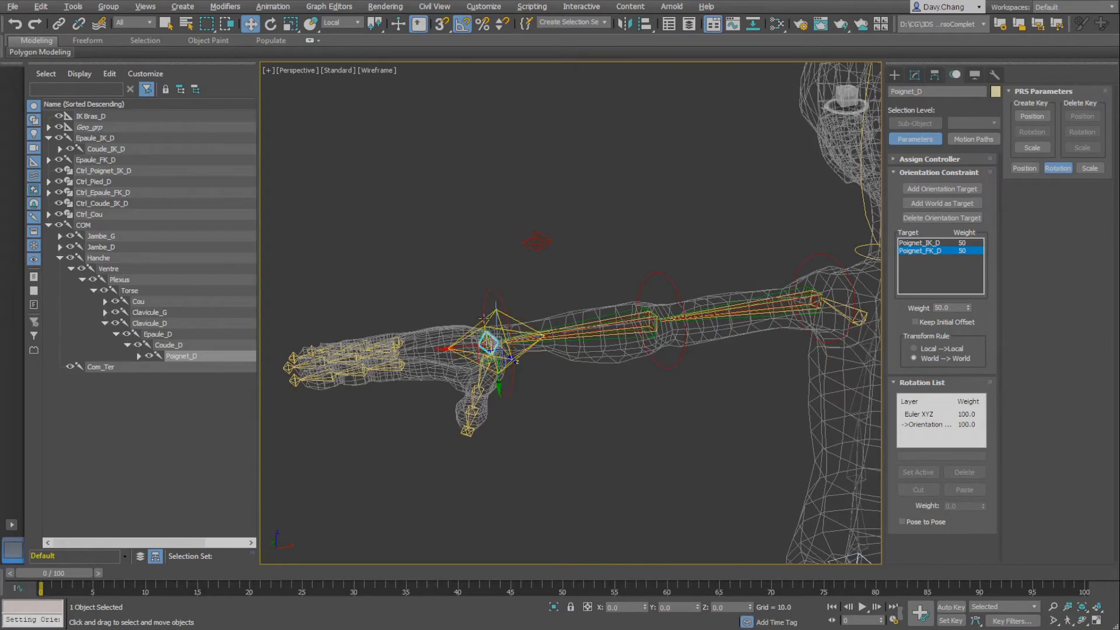
Test the IK arm in shaded display by moving Ctrl_Poignet_IK_D up toward the head and rotating it 90° about Y
{"action": "left_click", "coordinate": [484, 318]}
{"action": "middle_click_drag", "start_coordinate": [587, 313], "coordinate": [472, 346], "text": "alt"}
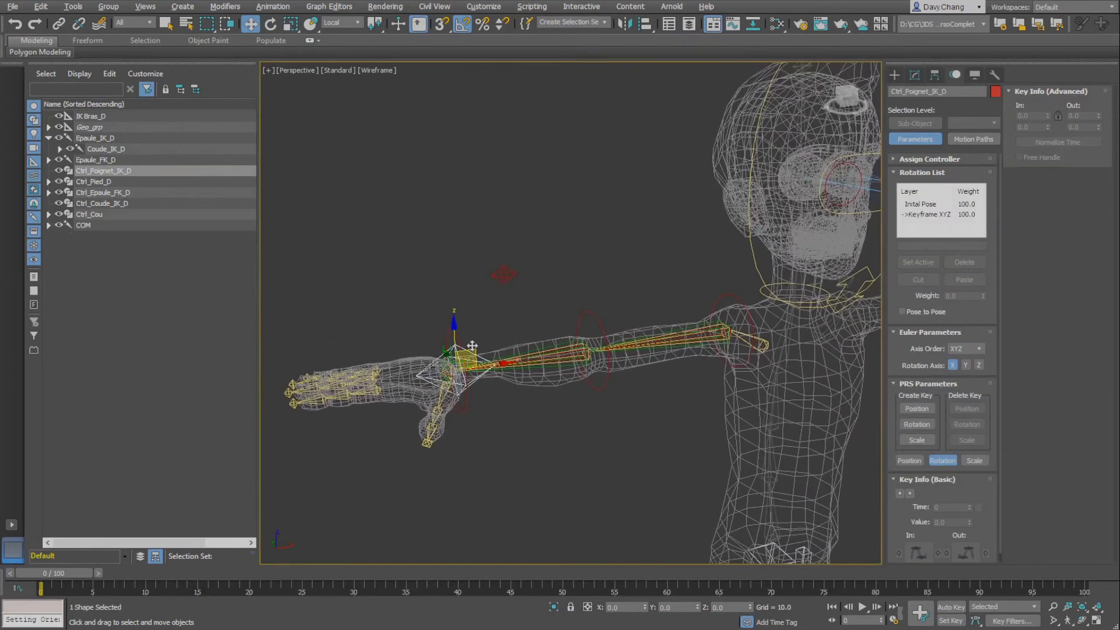
{"action": "left_click_drag", "start_coordinate": [472, 346], "coordinate": [582, 174]}
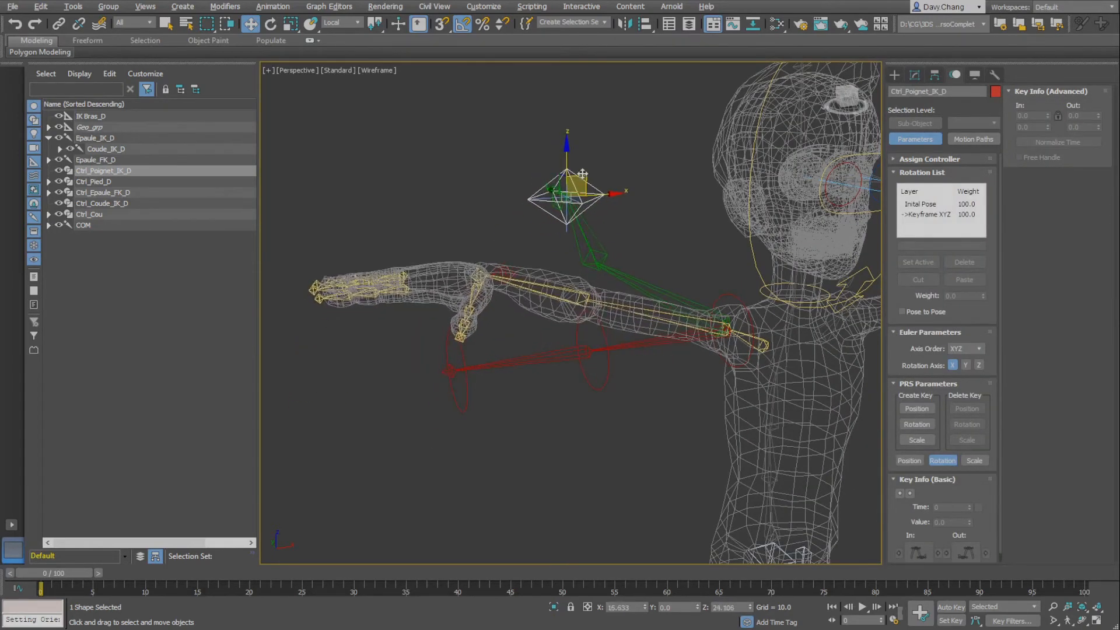
{"action": "key", "text": "F3"}
{"action": "mouse_move", "coordinate": [584, 178]}
{"action": "middle_mouse_down"}
{"action": "mouse_move", "coordinate": [616, 234]}
{"action": "mouse_move", "coordinate": [614, 245]}
{"action": "mouse_move", "coordinate": [587, 245]}
{"action": "middle_mouse_up"}
{"action": "left_click_drag", "start_coordinate": [575, 215], "coordinate": [642, 194]}
{"action": "key", "text": "e"}
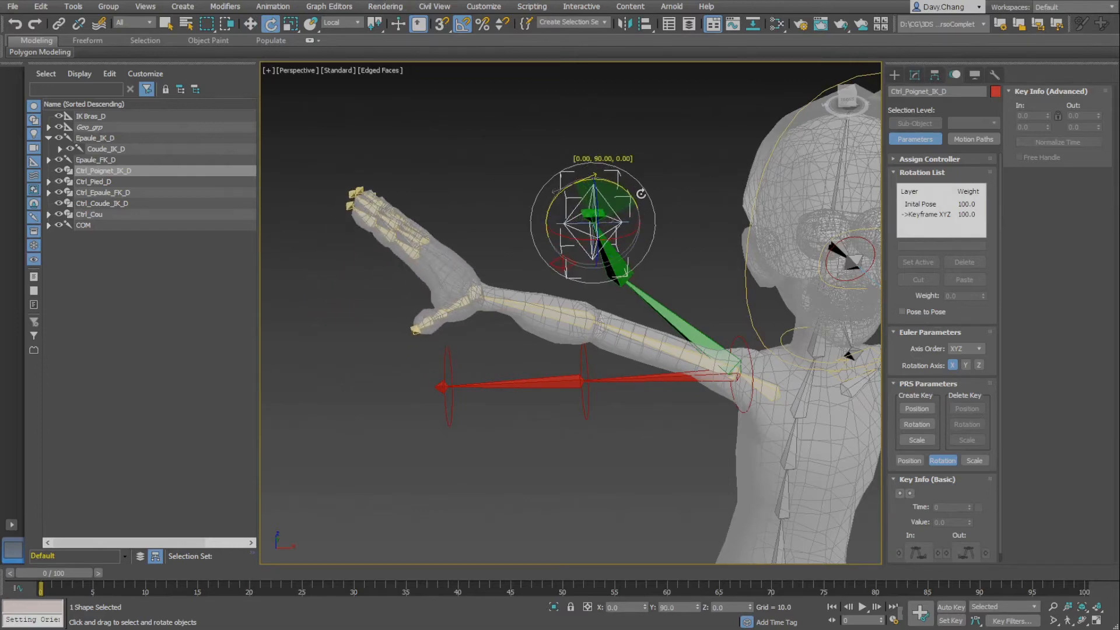
{"action": "mouse_move", "coordinate": [629, 290]}
{"action": "middle_mouse_down", "text": "alt"}
{"action": "mouse_move", "coordinate": [653, 273]}
{"action": "mouse_move", "coordinate": [594, 276]}
{"action": "mouse_move", "coordinate": [716, 323]}
{"action": "mouse_move", "coordinate": [736, 313]}
{"action": "mouse_move", "coordinate": [641, 301]}
{"action": "middle_mouse_up", "text": "alt"}
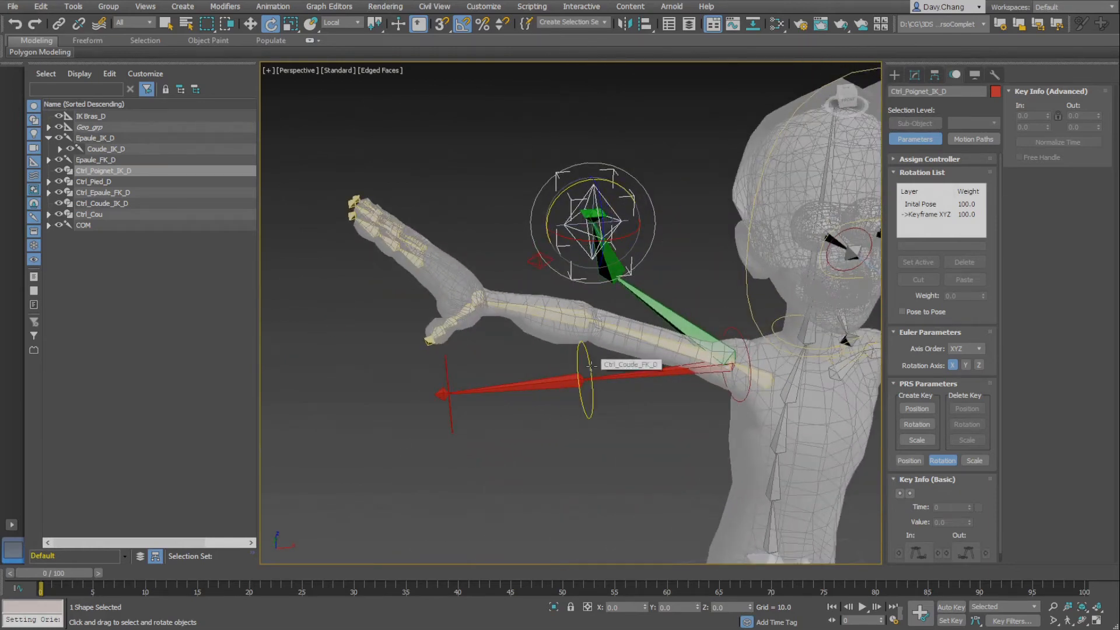
Undo the test moves and rotation of Ctrl_Poignet_IK_D and clear the selection
{"action": "key", "text": "ctrl+z"}
{"action": "key", "text": "ctrl+z"}
{"action": "key", "text": "ctrl+z"}
{"action": "middle_click_drag", "start_coordinate": [613, 315], "coordinate": [625, 311], "text": "alt"}
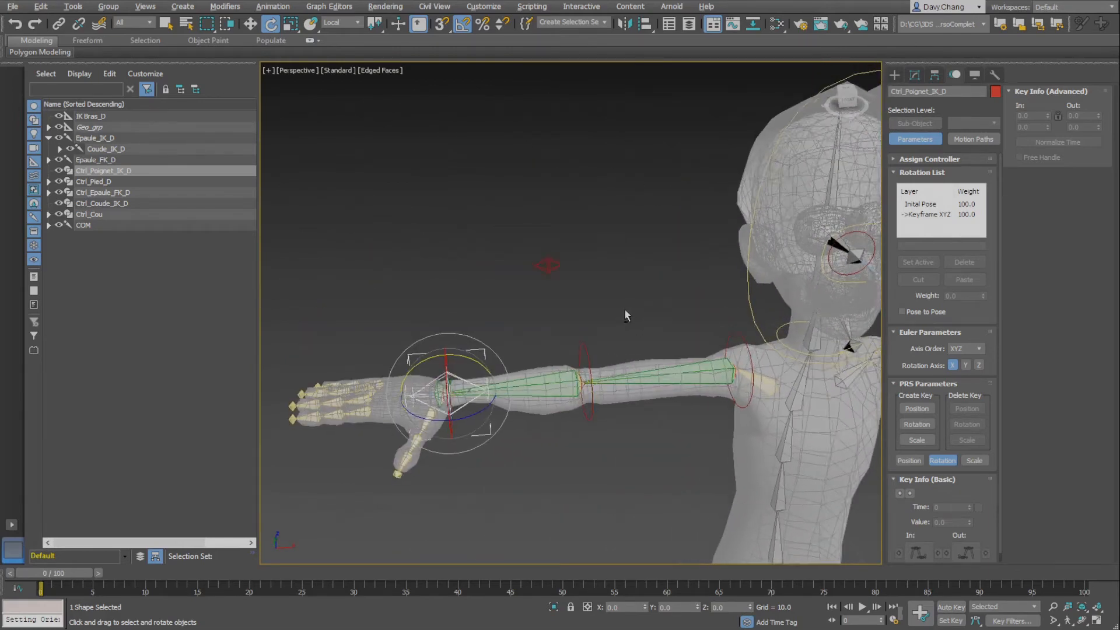
{"action": "left_click", "coordinate": [619, 306]}
Freeze the transforms of Ctrl_Epaule_FK_D, Ctrl_Coude_FK_D and Ctrl_Poignet_FK_D, apply Transform To Zero to them, and clear the selection
{"action": "middle_click_drag", "start_coordinate": [519, 337], "coordinate": [648, 307], "text": "alt"}
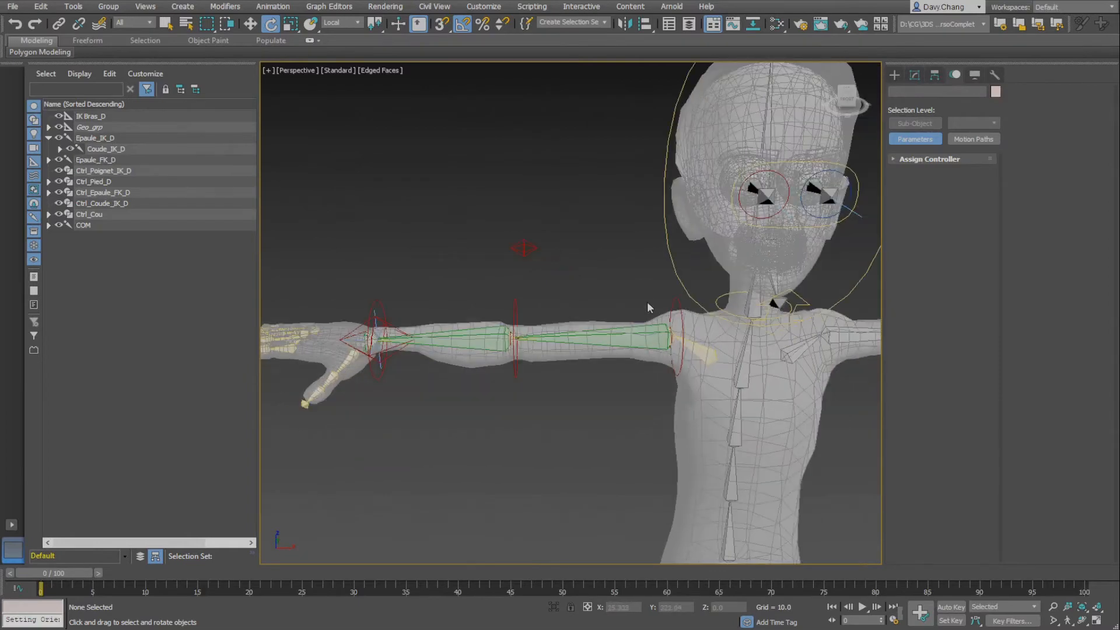
{"action": "left_click", "coordinate": [672, 299]}
{"action": "left_click", "coordinate": [515, 299], "text": "ctrl"}
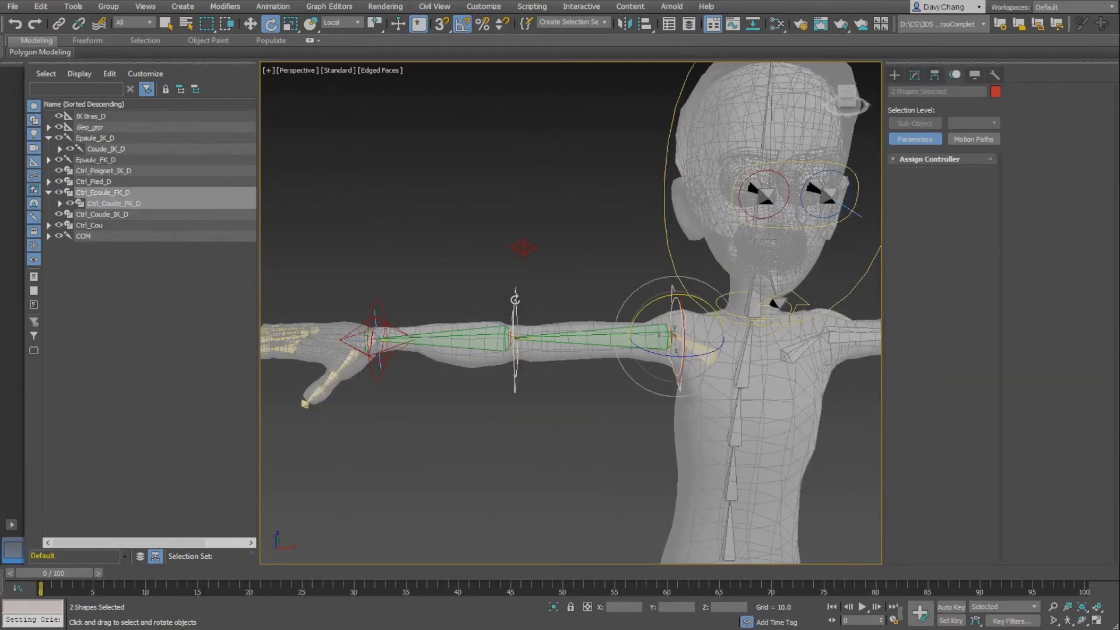
{"action": "left_click", "coordinate": [380, 309], "text": "ctrl"}
{"action": "middle_click_drag", "start_coordinate": [482, 312], "coordinate": [521, 300], "text": "alt"}
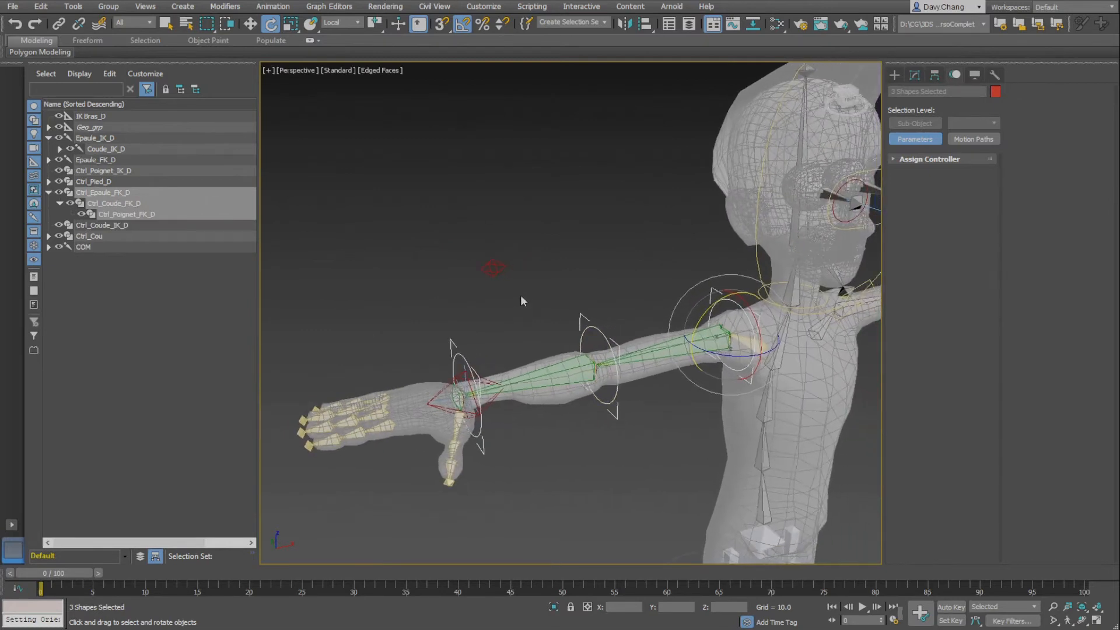
{"action": "right_click", "coordinate": [523, 292], "text": "alt"}
{"action": "left_click", "coordinate": [490, 245]}
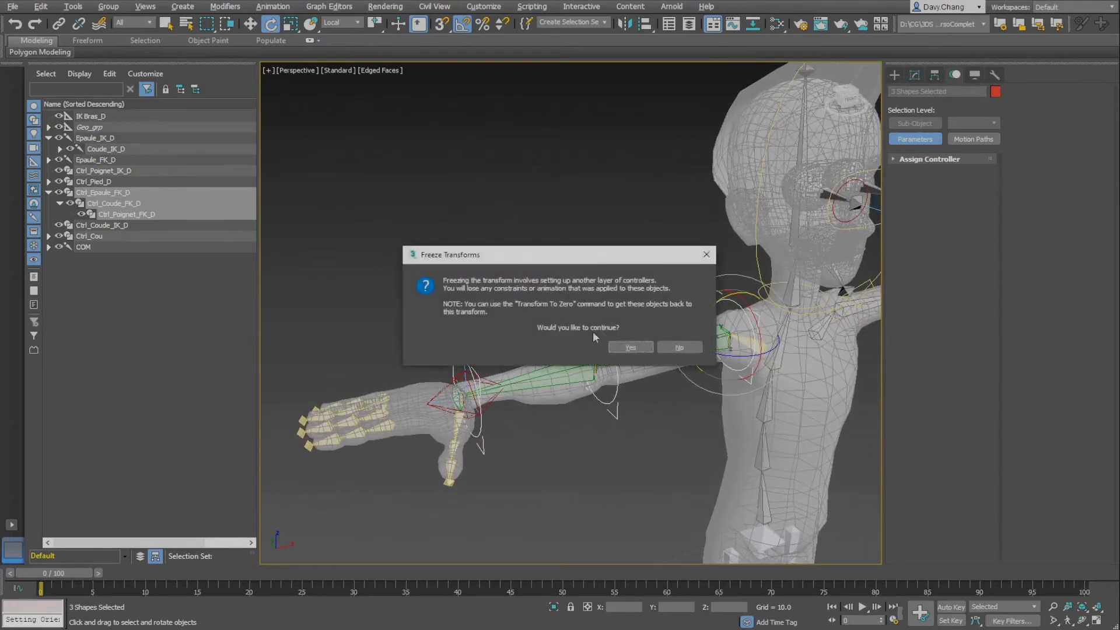
{"action": "left_click", "coordinate": [631, 348]}
{"action": "right_click", "coordinate": [517, 273], "text": "alt"}
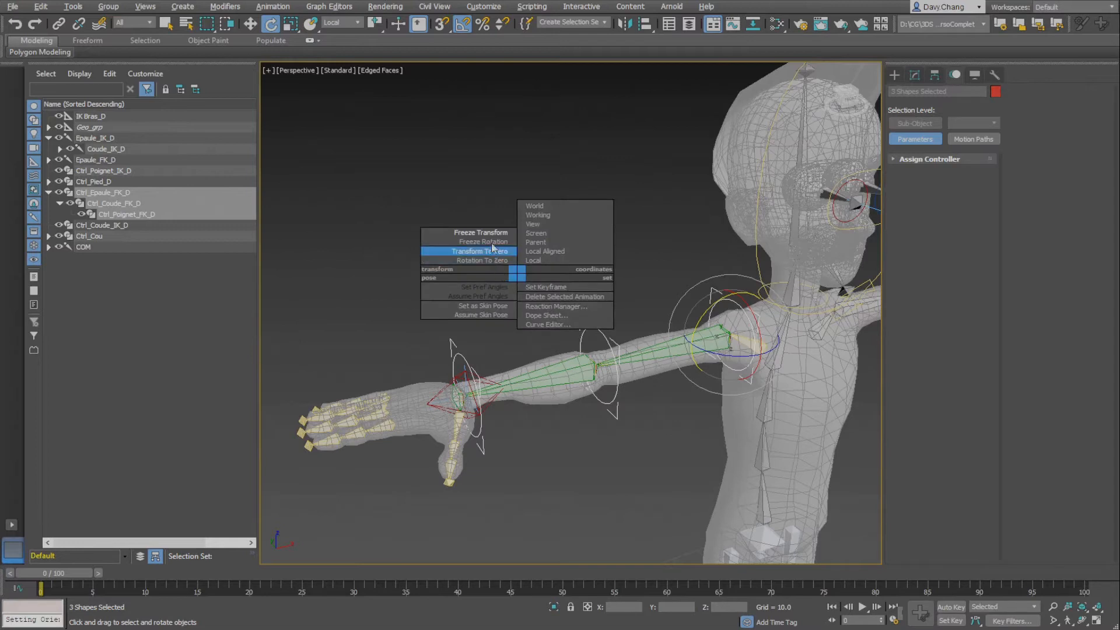
{"action": "left_click", "coordinate": [493, 249]}
{"action": "left_click", "coordinate": [543, 311]}
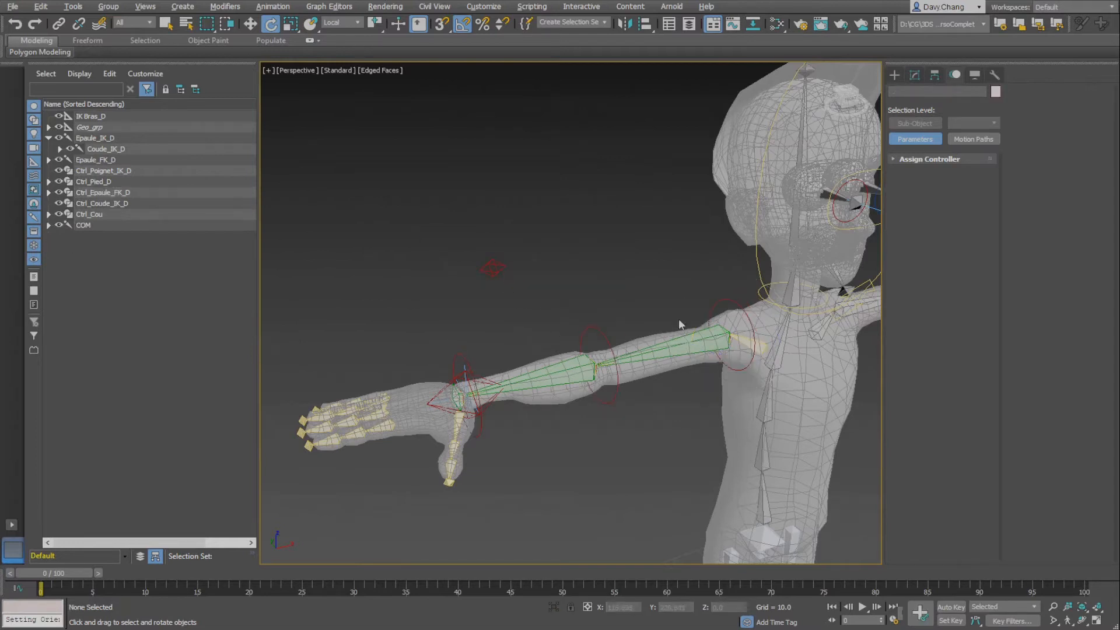
Test the FK chain by rotating Ctrl_Epaule_FK_D to lower the arm and rotating Ctrl_Coude_FK_D to bend the elbow
{"action": "left_click", "coordinate": [725, 302]}
{"action": "left_click", "coordinate": [595, 327], "text": "ctrl"}
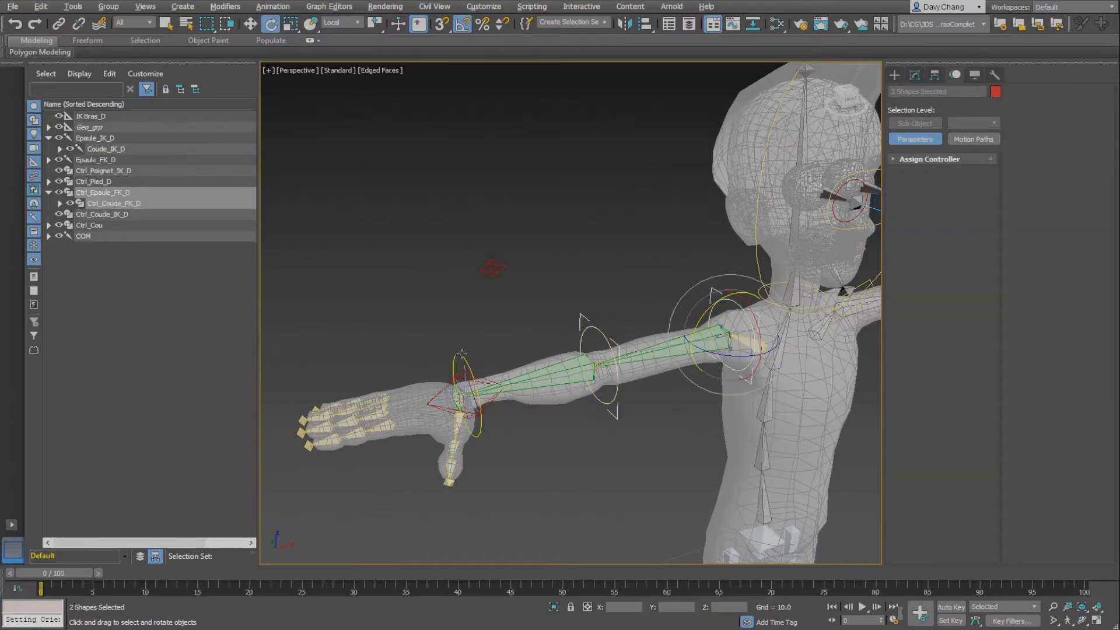
{"action": "left_click", "coordinate": [723, 295]}
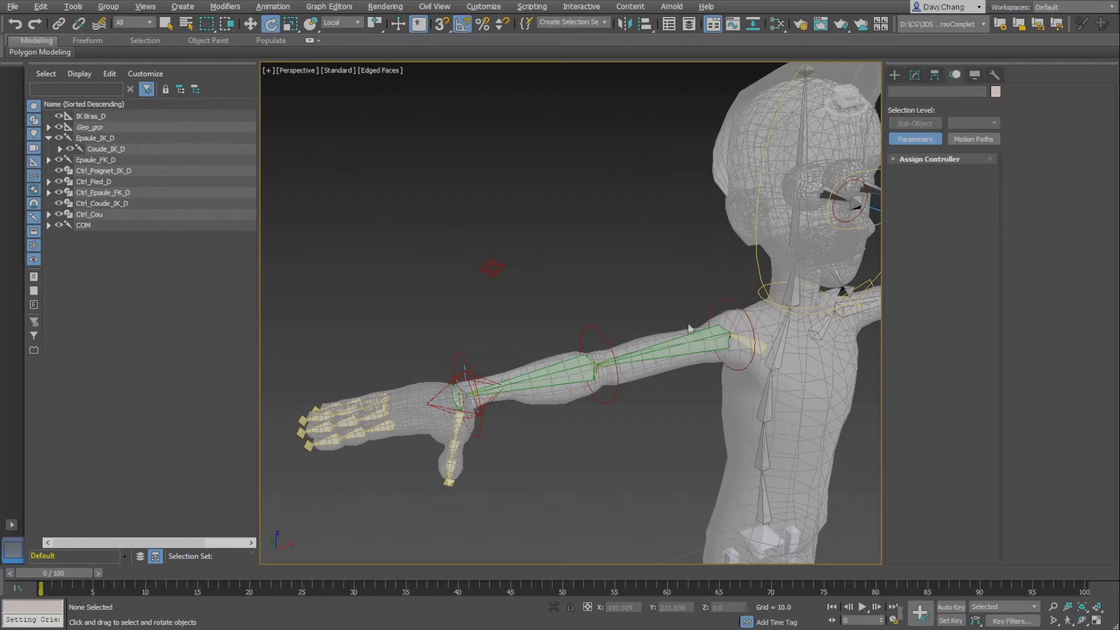
{"action": "left_click", "coordinate": [730, 302]}
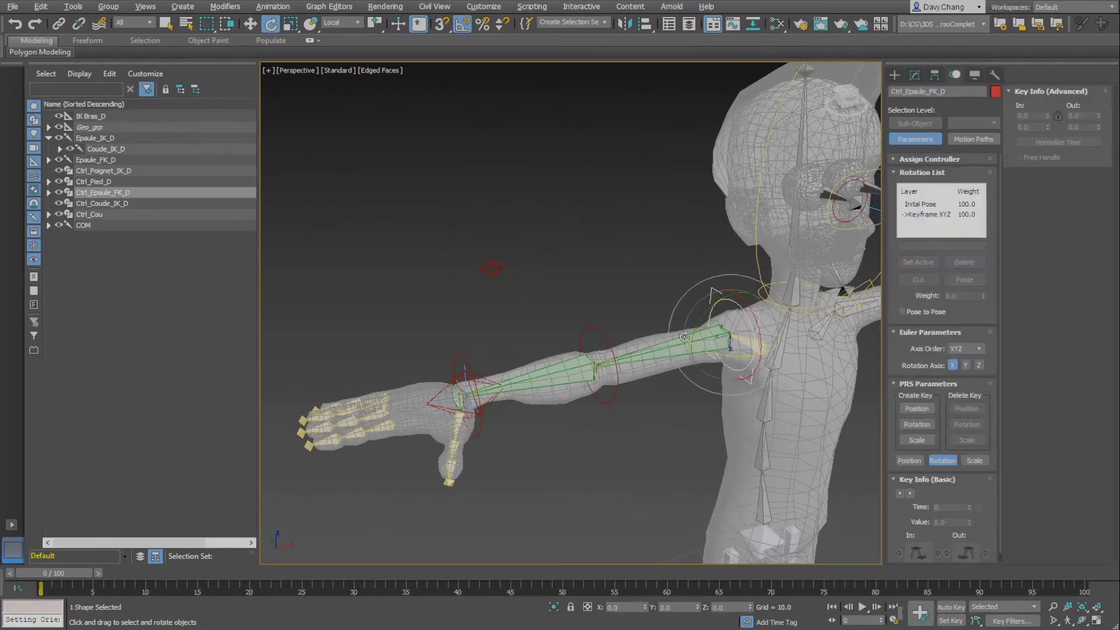
{"action": "left_click_drag", "start_coordinate": [703, 356], "coordinate": [750, 370]}
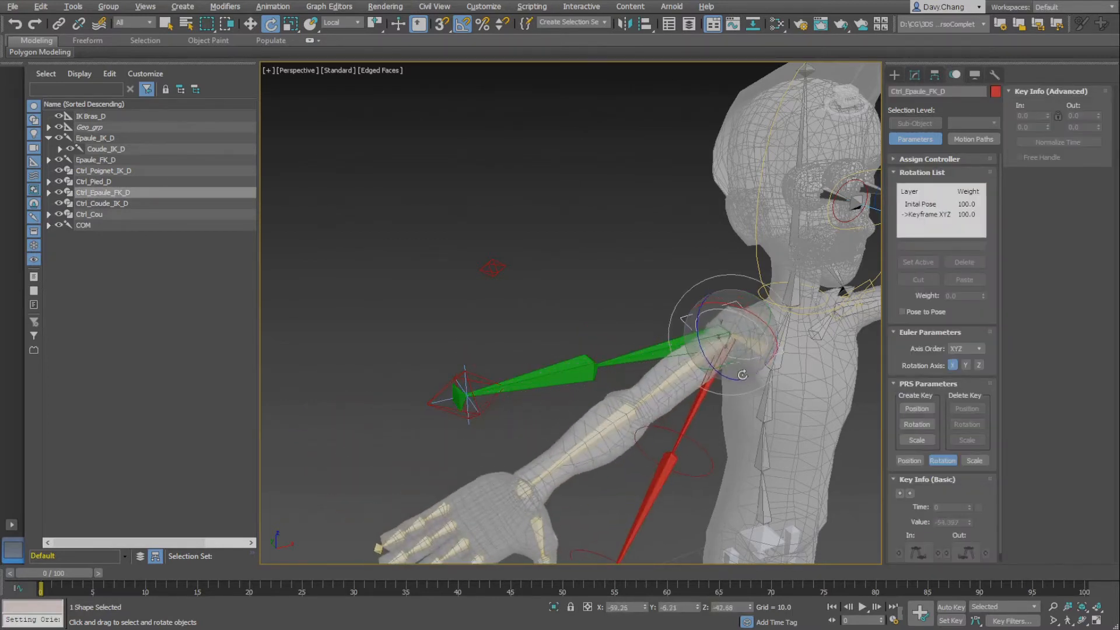
{"action": "left_click", "coordinate": [668, 442]}
{"action": "middle_click_drag", "start_coordinate": [668, 443], "coordinate": [619, 369], "text": "alt"}
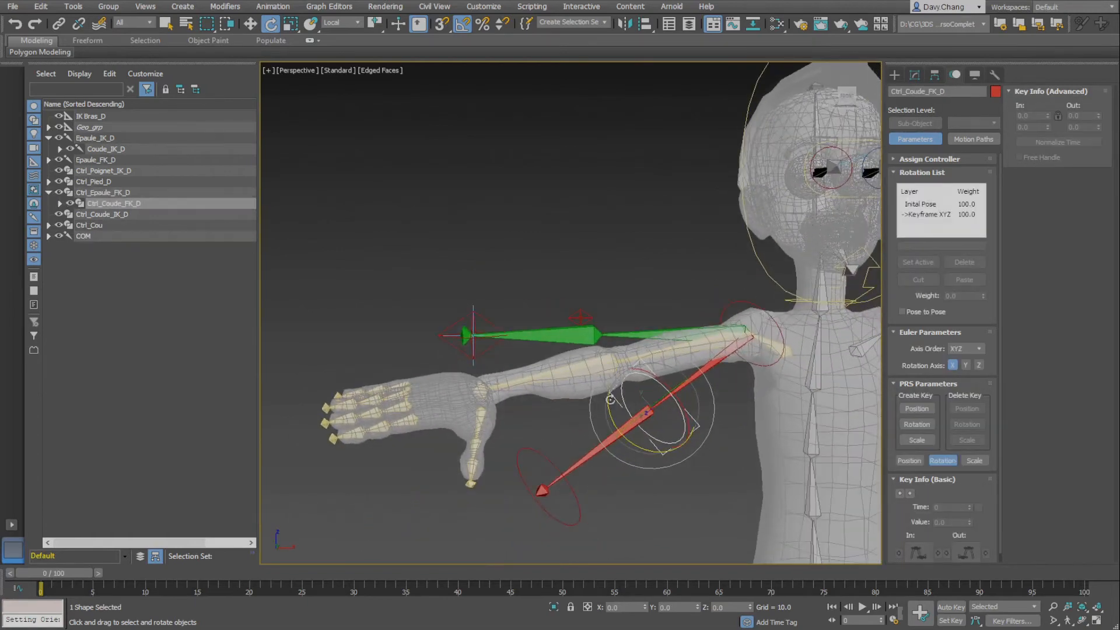
{"action": "left_click_drag", "start_coordinate": [609, 405], "coordinate": [651, 461]}
{"action": "middle_click_drag", "start_coordinate": [652, 461], "coordinate": [412, 418], "text": "alt"}
Test the IK chain by moving Ctrl_Poignet_IK_D up toward head height and rotating it to turn the hand
{"action": "left_click", "coordinate": [461, 365]}
{"action": "key", "text": "w"}
{"action": "left_click_drag", "start_coordinate": [484, 366], "coordinate": [575, 177]}
{"action": "middle_click_drag", "start_coordinate": [676, 308], "coordinate": [605, 316], "text": "alt"}
{"action": "scroll", "coordinate": [604, 315], "scroll_direction": "down", "scroll_amount": 3}
{"action": "key", "text": "e"}
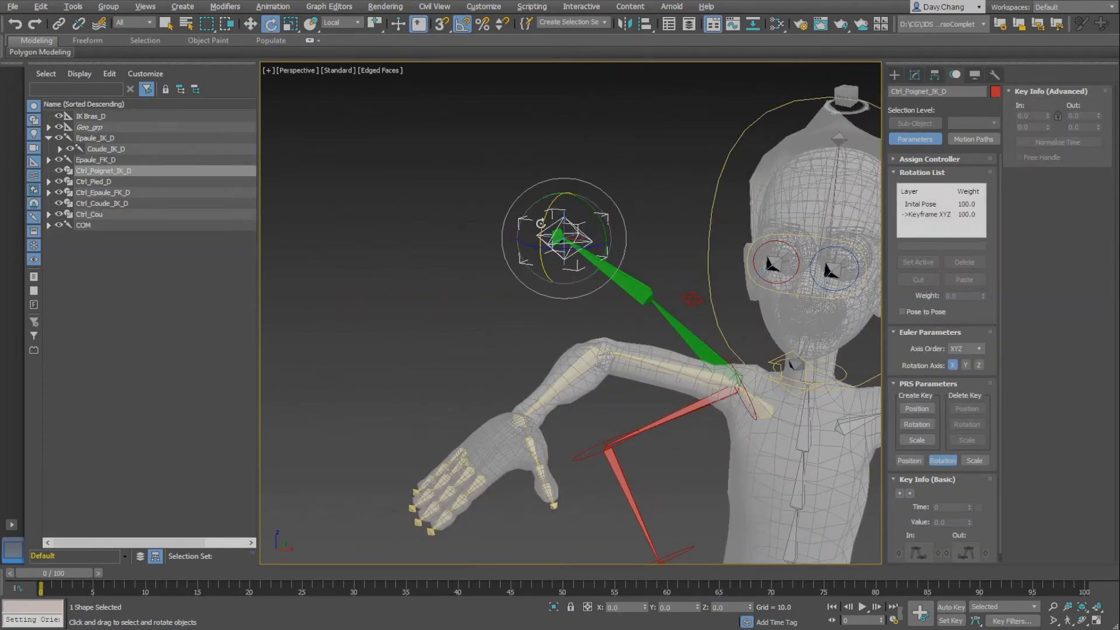
{"action": "left_click_drag", "start_coordinate": [560, 201], "coordinate": [558, 193]}
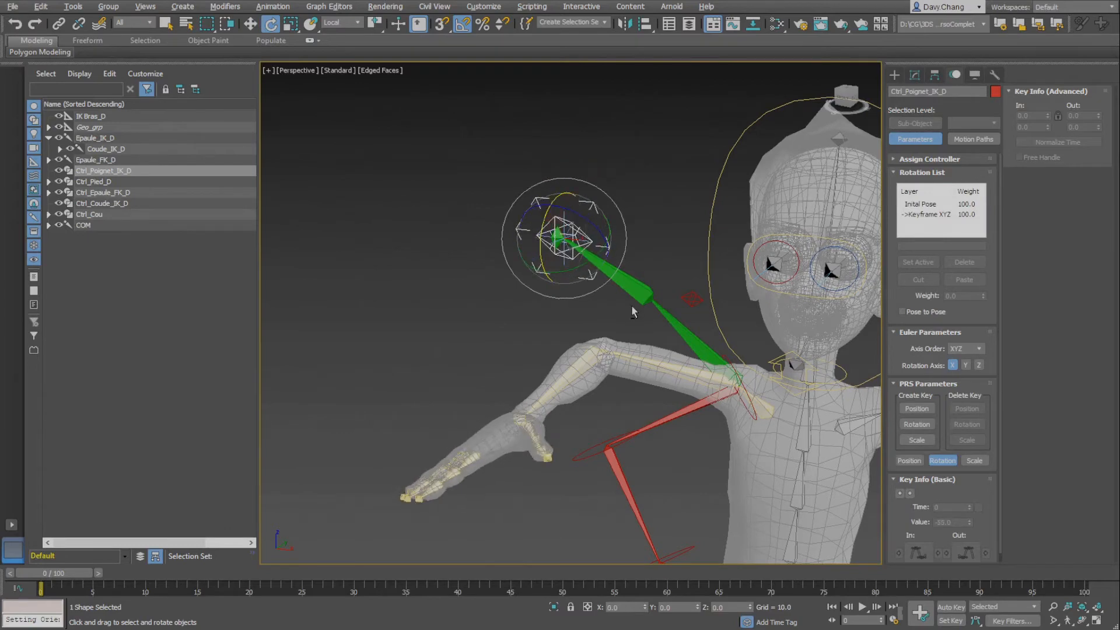
{"action": "middle_click_drag", "start_coordinate": [632, 307], "coordinate": [676, 307], "text": "alt"}
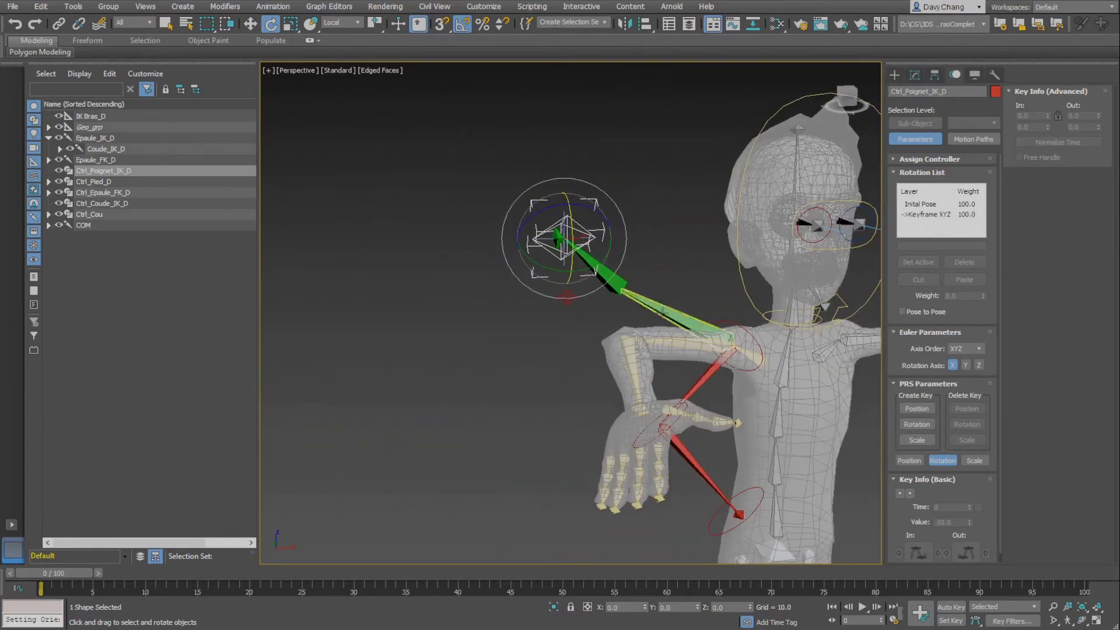
Undo the test moves and rotations of the IK wrist control and the FK shoulder and elbow controls, and clear the selection
{"action": "key", "text": "ctrl+z"}
{"action": "key", "text": "ctrl+z"}
{"action": "key", "text": "ctrl+z"}
{"action": "key", "text": "ctrl+z"}
{"action": "key", "text": "ctrl+z"}
{"action": "key", "text": "ctrl+z"}
{"action": "key", "text": "ctrl+z"}
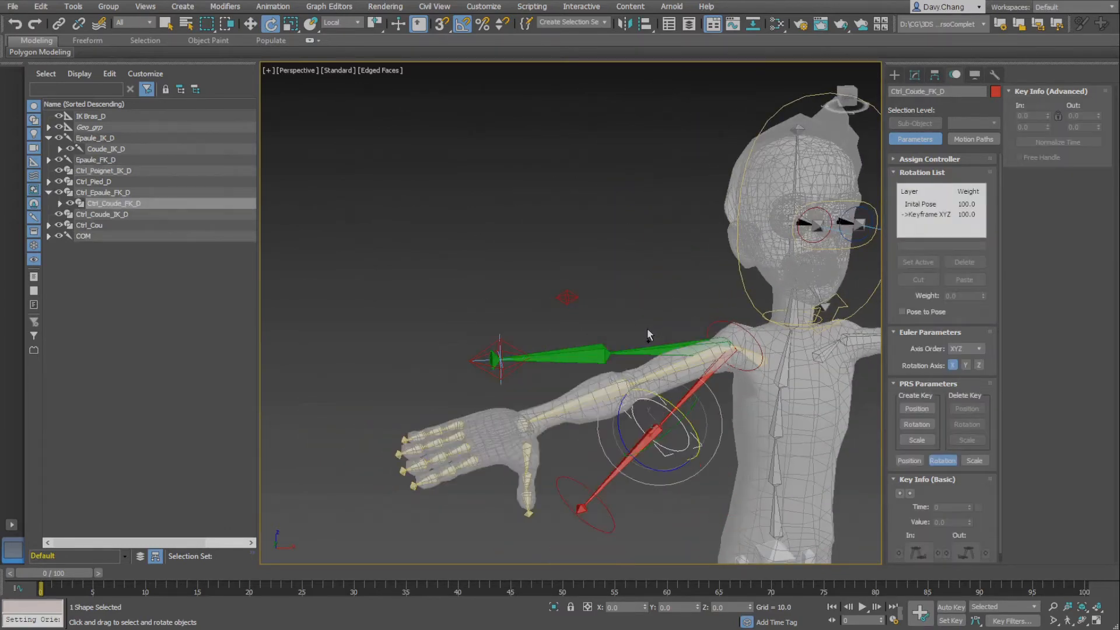
{"action": "middle_click_drag", "start_coordinate": [606, 355], "coordinate": [638, 361], "text": "alt"}
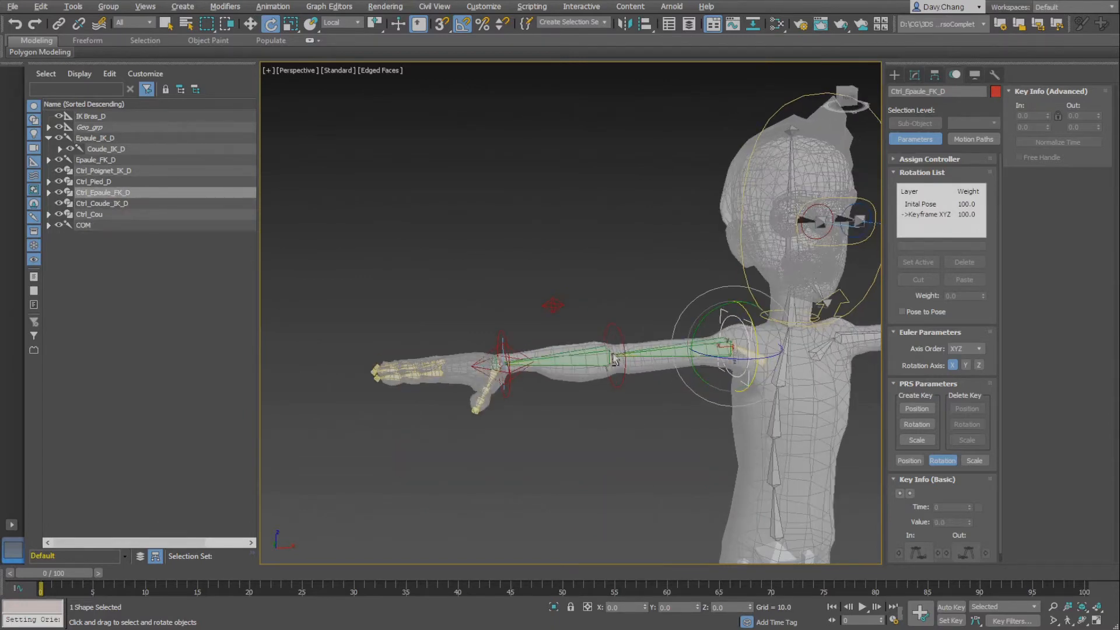
{"action": "scroll", "coordinate": [614, 354], "scroll_direction": "up", "scroll_amount": 1}
{"action": "left_click", "coordinate": [605, 311]}
{"action": "middle_click_drag", "start_coordinate": [827, 290], "coordinate": [583, 304]}
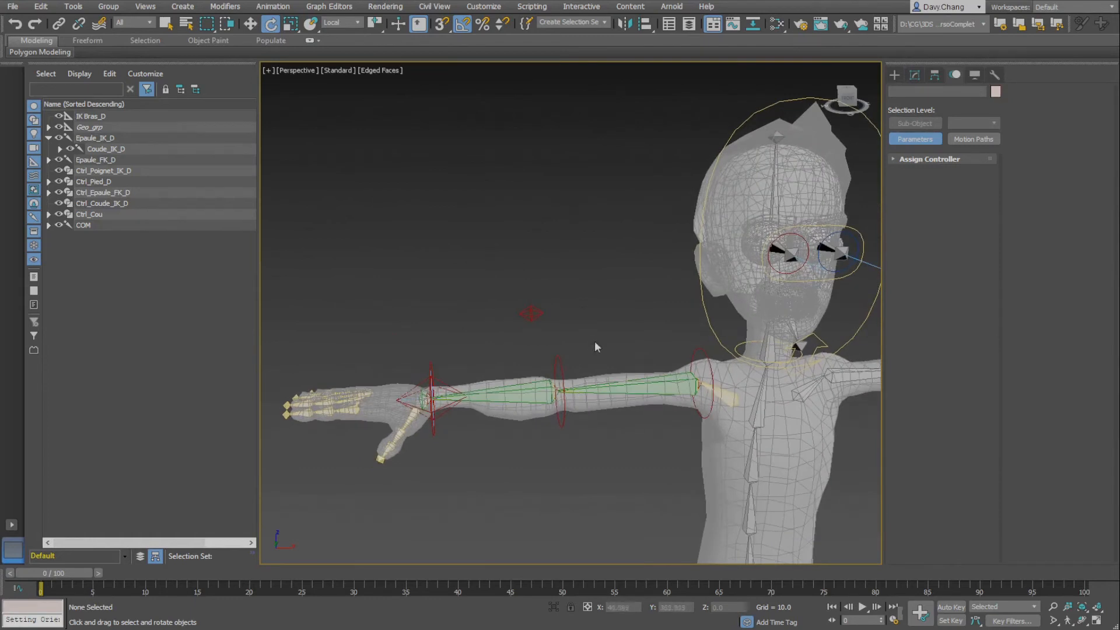
{"action": "mouse_move", "coordinate": [610, 371]}
{"action": "middle_mouse_down", "text": "alt"}
{"action": "mouse_move", "coordinate": [635, 351]}
{"action": "mouse_move", "coordinate": [621, 361]}
{"action": "middle_mouse_up", "text": "alt"}
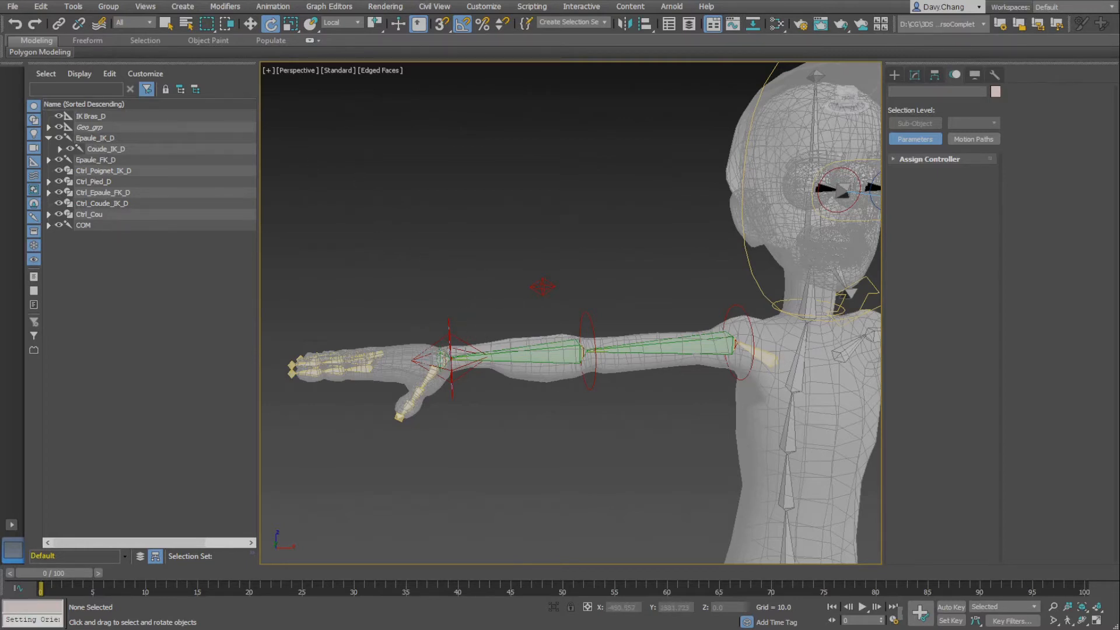
Open the Reaction Manager, place its window clear of the character, and bring the whole character into view
{"action": "left_click", "coordinate": [273, 7]}
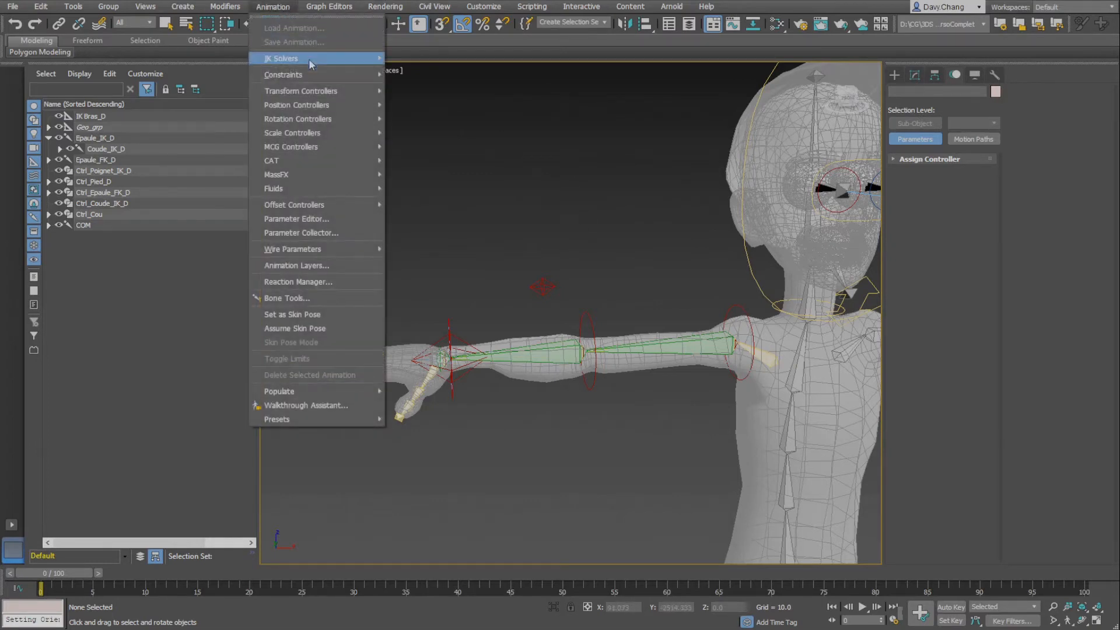
{"action": "mouse_move", "coordinate": [313, 74]}
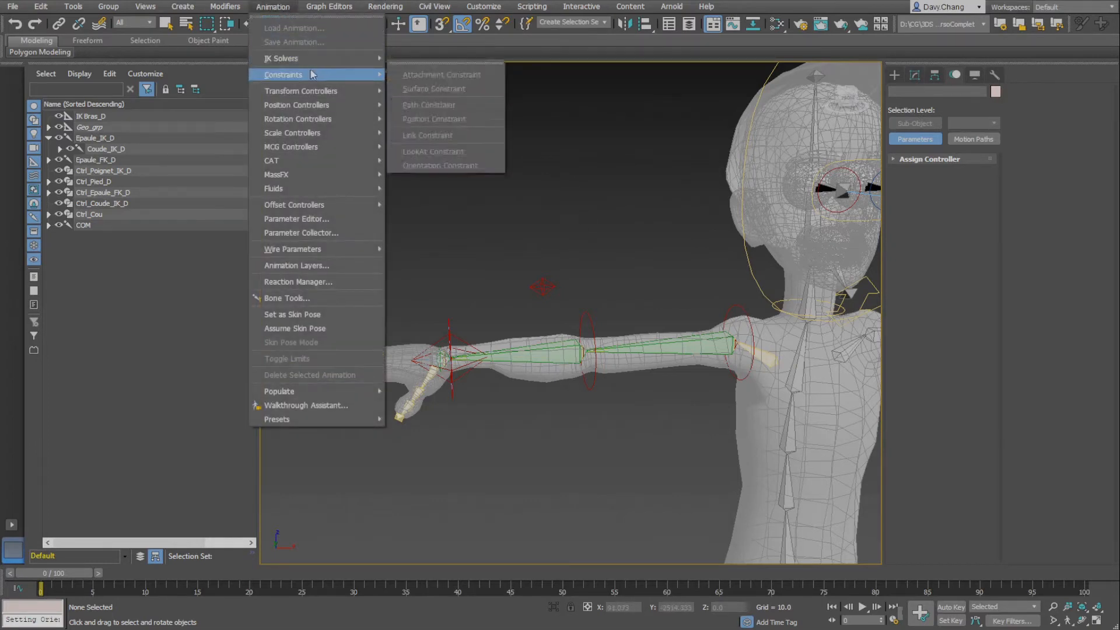
{"action": "left_click", "coordinate": [319, 282]}
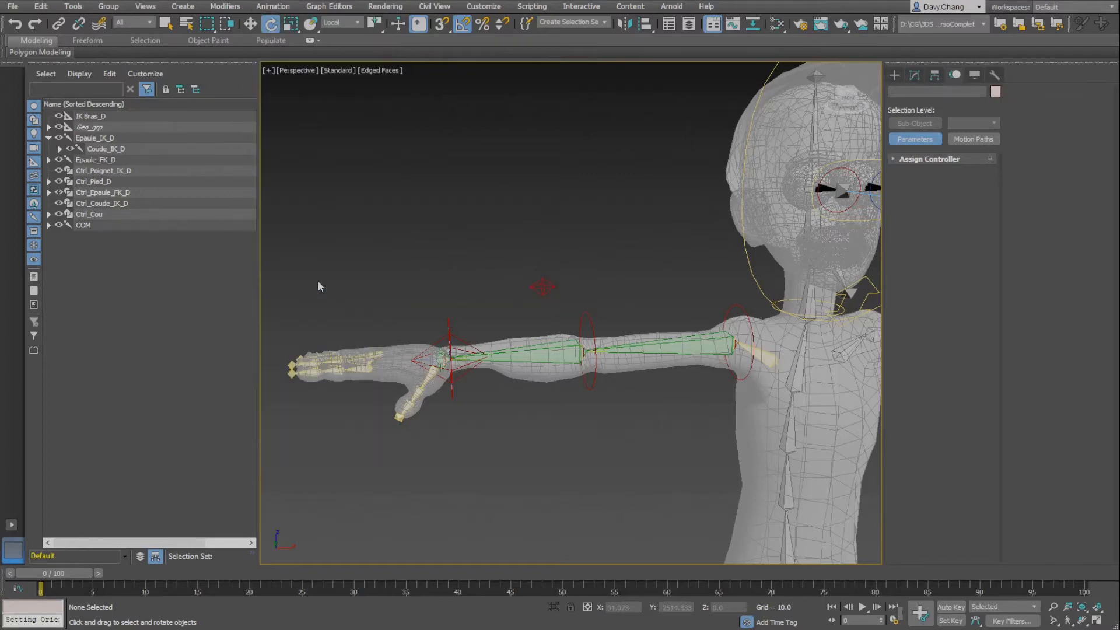
{"action": "left_click_drag", "start_coordinate": [502, 126], "coordinate": [182, 137]}
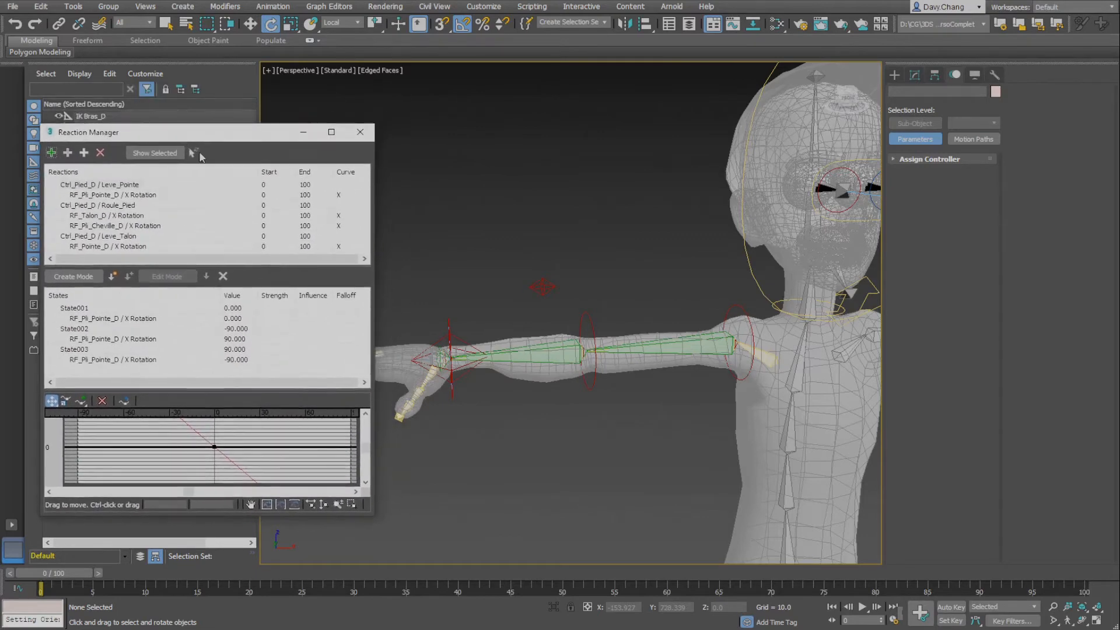
{"action": "middle_click_drag", "start_coordinate": [515, 301], "coordinate": [401, 311], "text": "alt"}
{"action": "scroll", "coordinate": [520, 297], "scroll_direction": "down", "scroll_amount": 3}
{"action": "middle_click_drag", "start_coordinate": [618, 319], "coordinate": [568, 209], "text": "alt"}
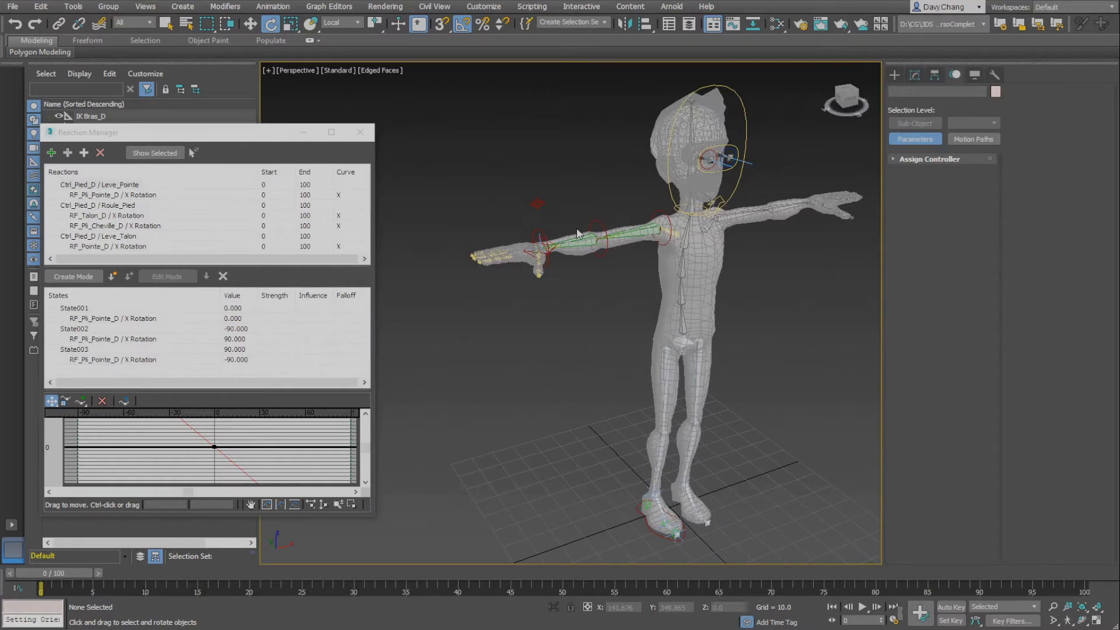
{"action": "middle_click_drag", "start_coordinate": [609, 249], "coordinate": [613, 246], "text": "alt"}
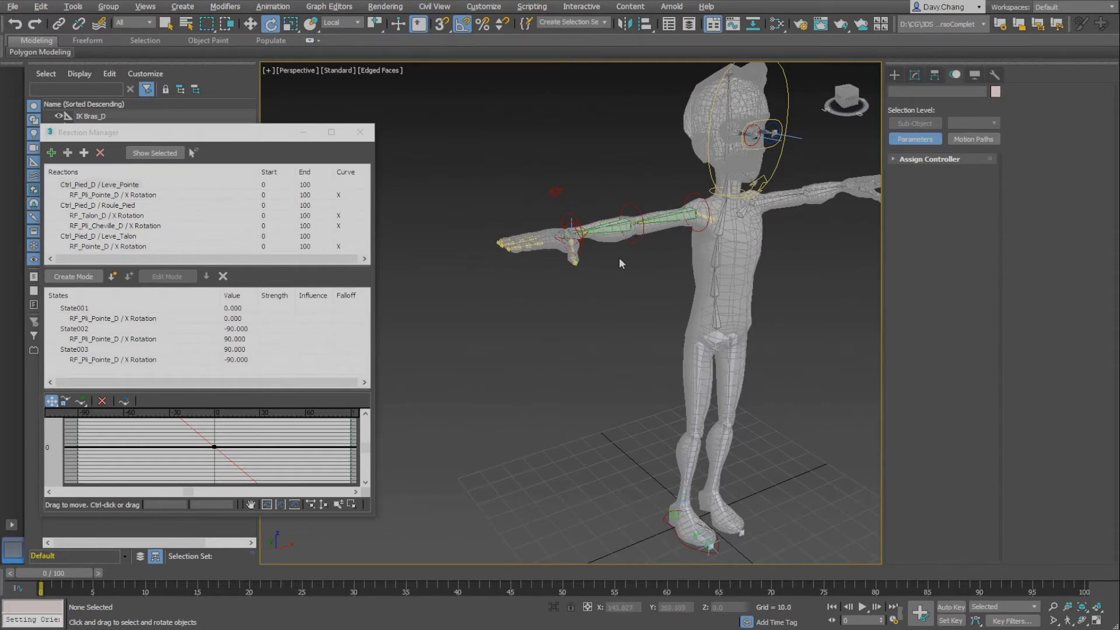
Create a sphere of about 3.58 radius on the grid beside the character's right foot and set its segments to 8
{"action": "left_click", "coordinate": [895, 76]}
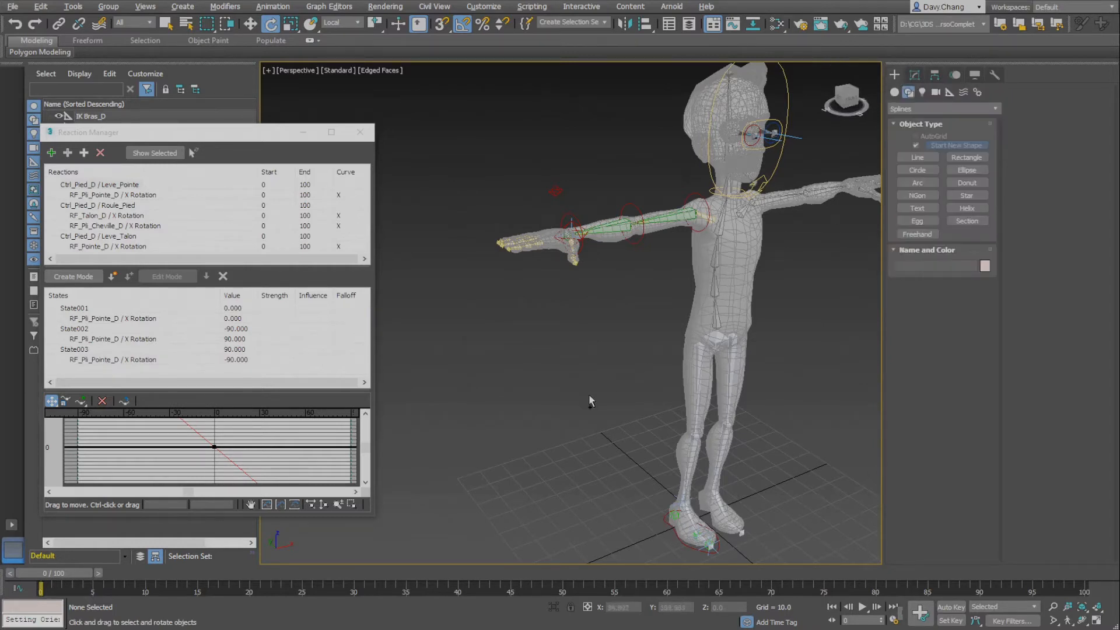
{"action": "scroll", "coordinate": [590, 393], "scroll_direction": "up", "scroll_amount": 3}
{"action": "middle_click_drag", "start_coordinate": [589, 394], "coordinate": [579, 328]}
{"action": "scroll", "coordinate": [577, 327], "scroll_direction": "up", "scroll_amount": 6}
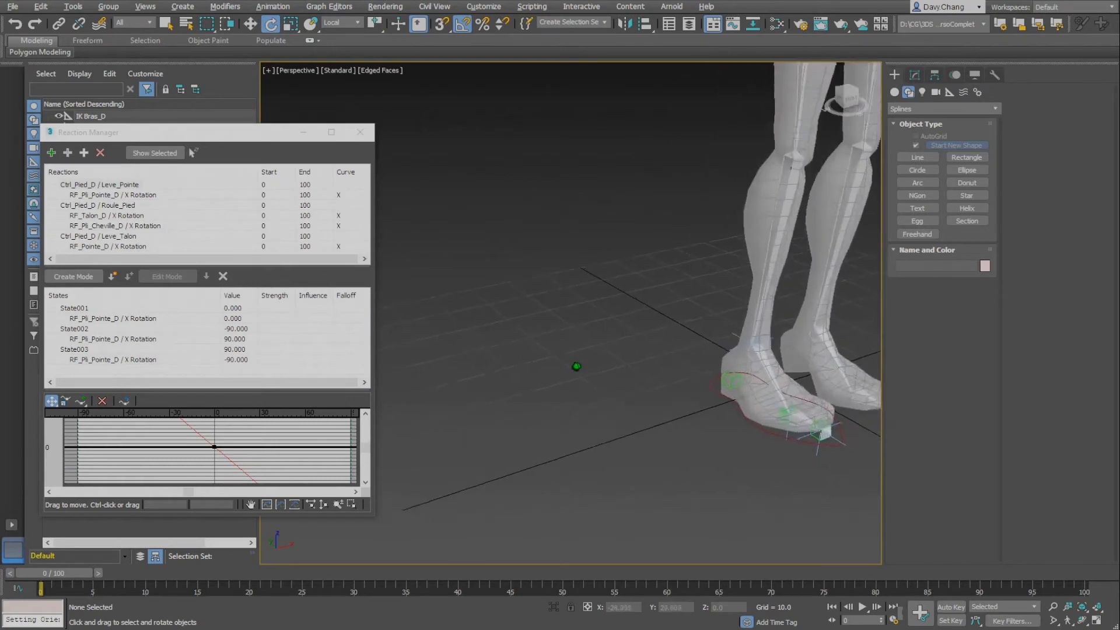
{"action": "left_click", "coordinate": [896, 92]}
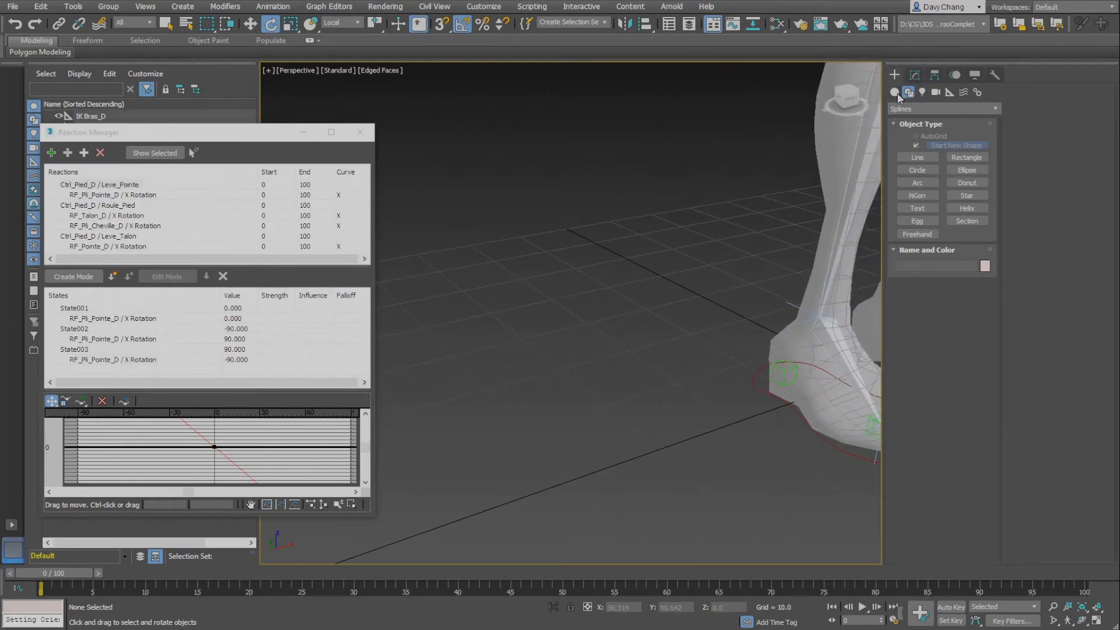
{"action": "left_click", "coordinate": [930, 162]}
{"action": "left_click_drag", "start_coordinate": [634, 457], "coordinate": [672, 462]}
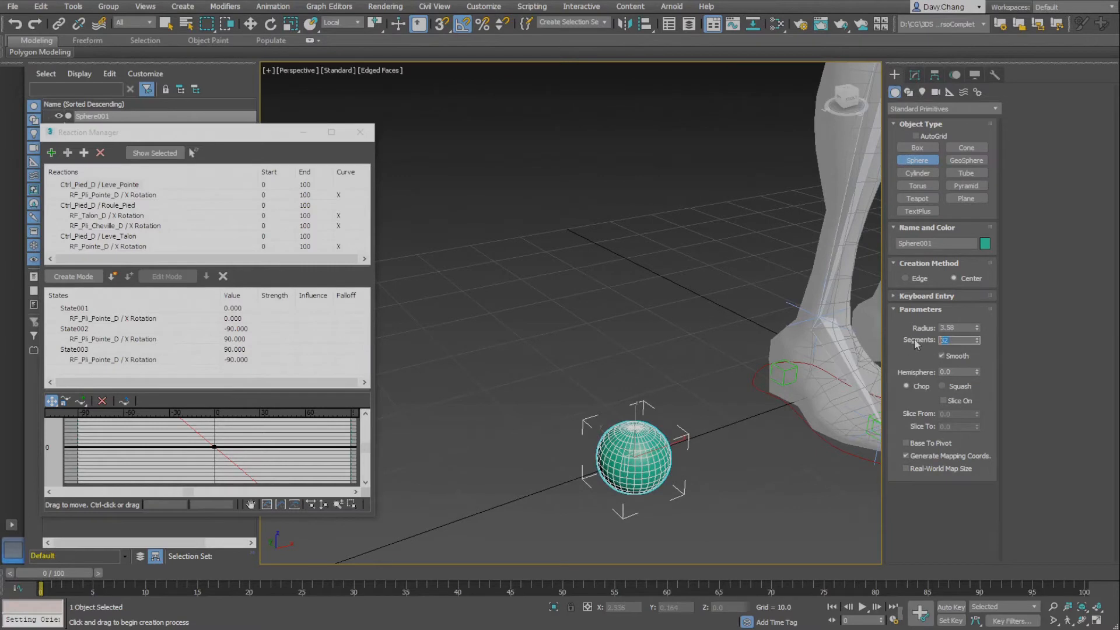
{"action": "type", "text": "8"}
{"action": "key", "text": "Return"}
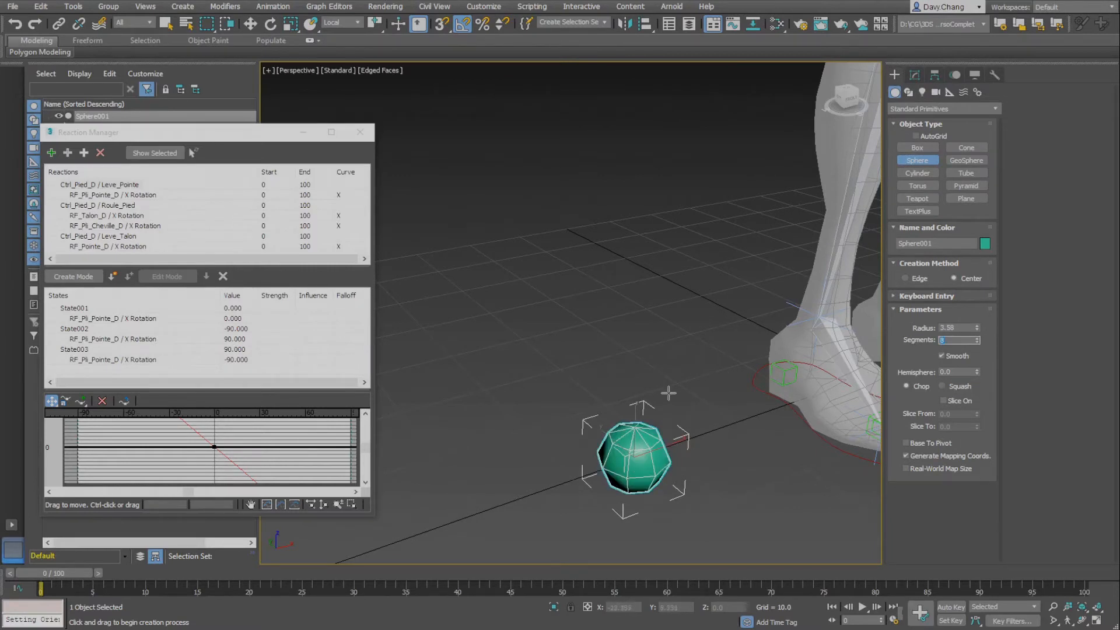
Move the sphere straight up along Z so it sits above the grid beside the foot
{"action": "key", "text": "w"}
{"action": "middle_click_drag", "start_coordinate": [669, 394], "coordinate": [655, 361], "text": "alt"}
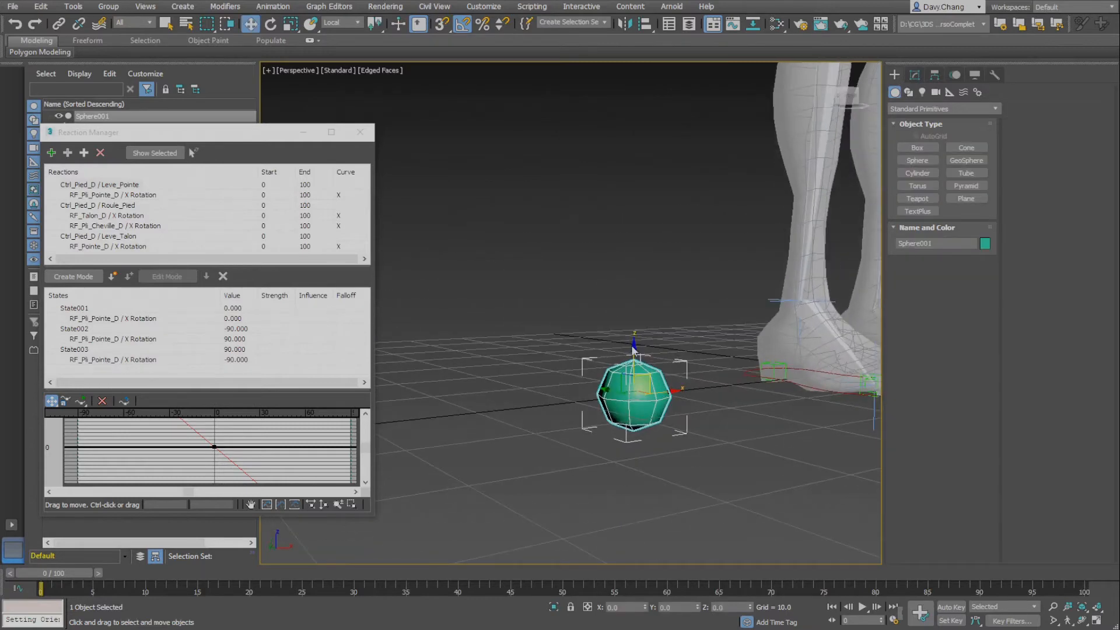
{"action": "left_click_drag", "start_coordinate": [635, 346], "coordinate": [634, 282]}
{"action": "middle_click_drag", "start_coordinate": [665, 313], "coordinate": [694, 304], "text": "alt"}
{"action": "scroll", "coordinate": [646, 319], "scroll_direction": "up", "scroll_amount": 6}
{"action": "scroll", "coordinate": [643, 295], "scroll_direction": "down", "scroll_amount": 5}
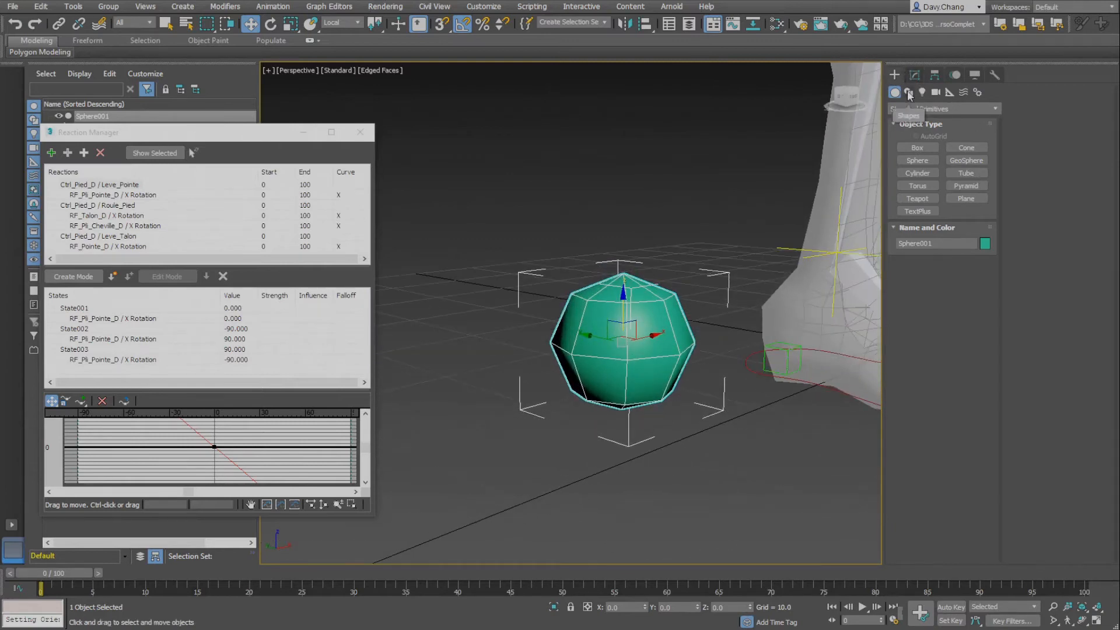
Start a vertex-snapped Line at the sphere's top pole and trace one meridian down to the bottom pole
{"action": "left_click", "coordinate": [909, 92]}
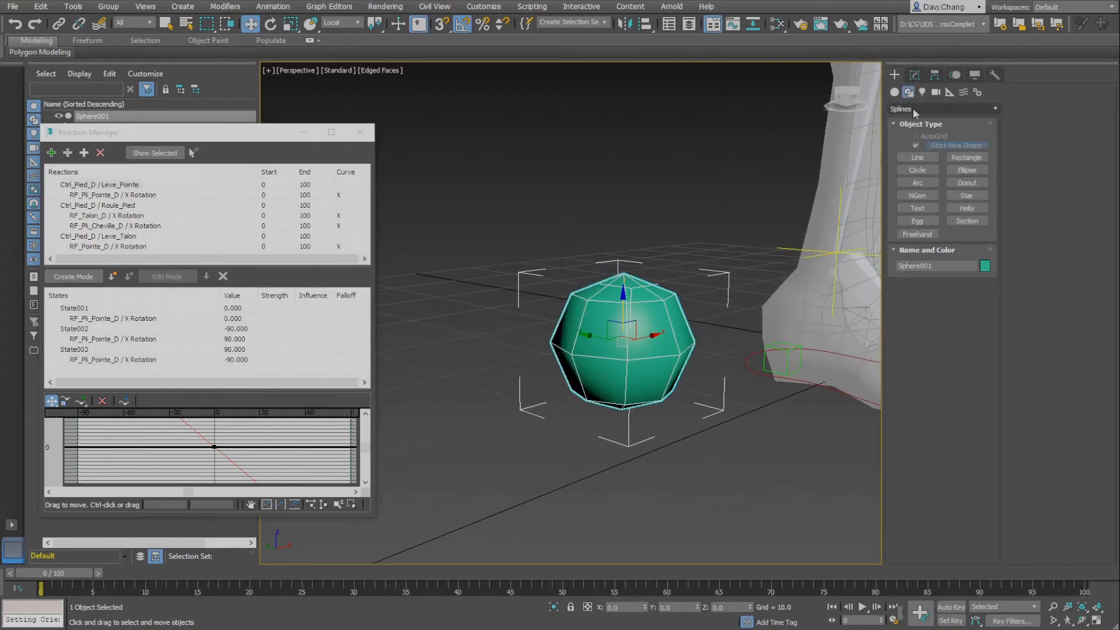
{"action": "left_click", "coordinate": [917, 158]}
{"action": "key", "text": "s"}
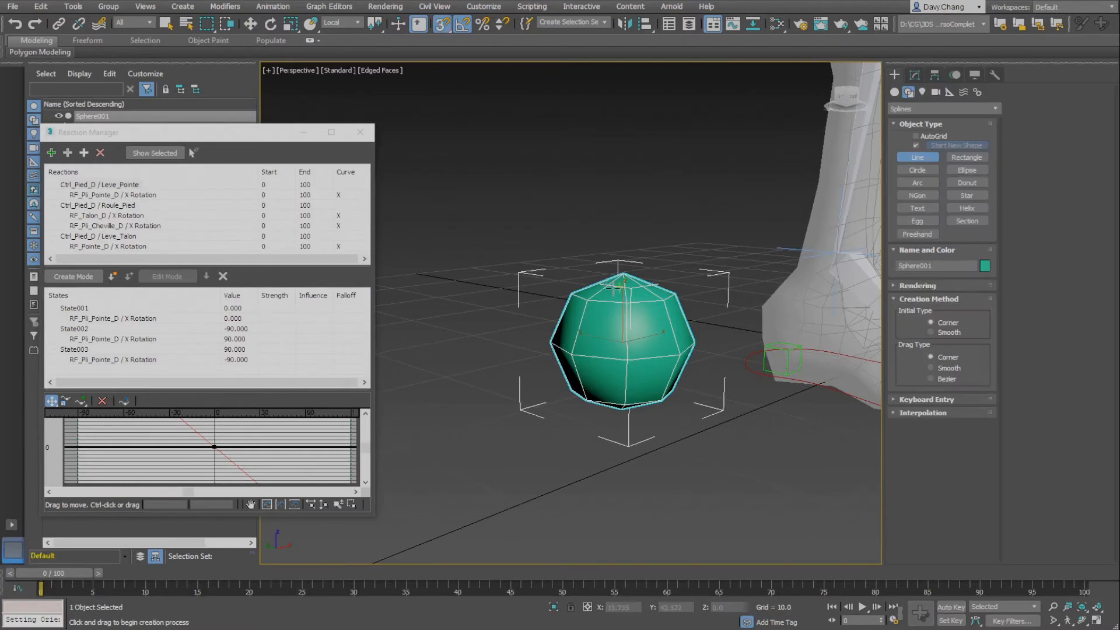
{"action": "middle_click_drag", "start_coordinate": [607, 285], "coordinate": [627, 297], "text": "alt"}
{"action": "left_click", "coordinate": [625, 285]}
{"action": "left_click", "coordinate": [605, 302]}
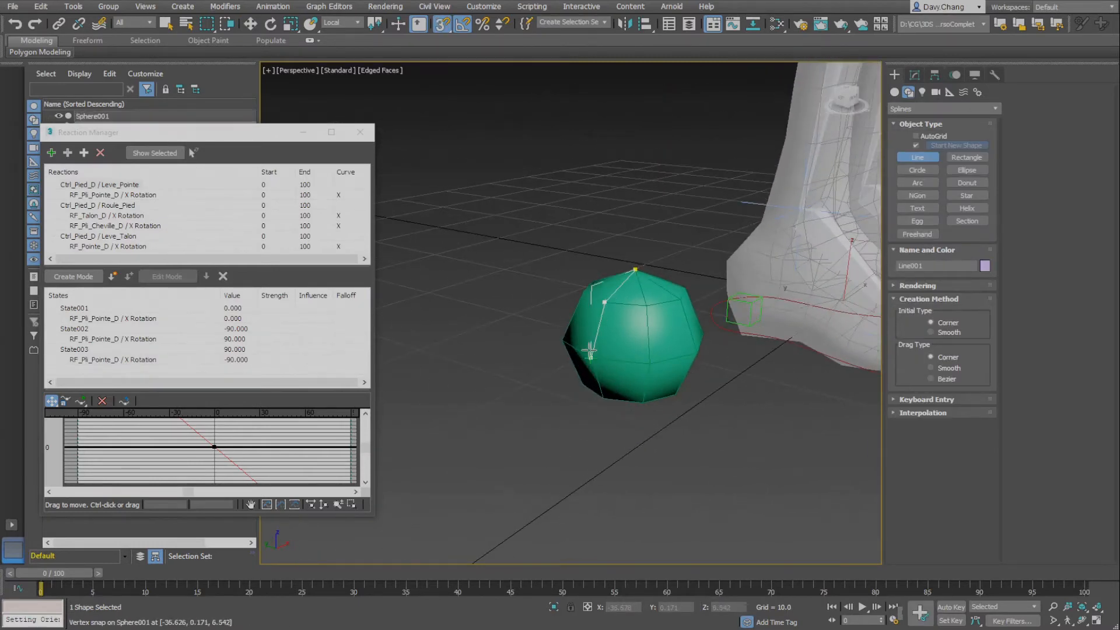
{"action": "left_click", "coordinate": [590, 351]}
{"action": "middle_click_drag", "start_coordinate": [588, 353], "coordinate": [567, 316], "text": "alt"}
{"action": "left_click", "coordinate": [554, 309]}
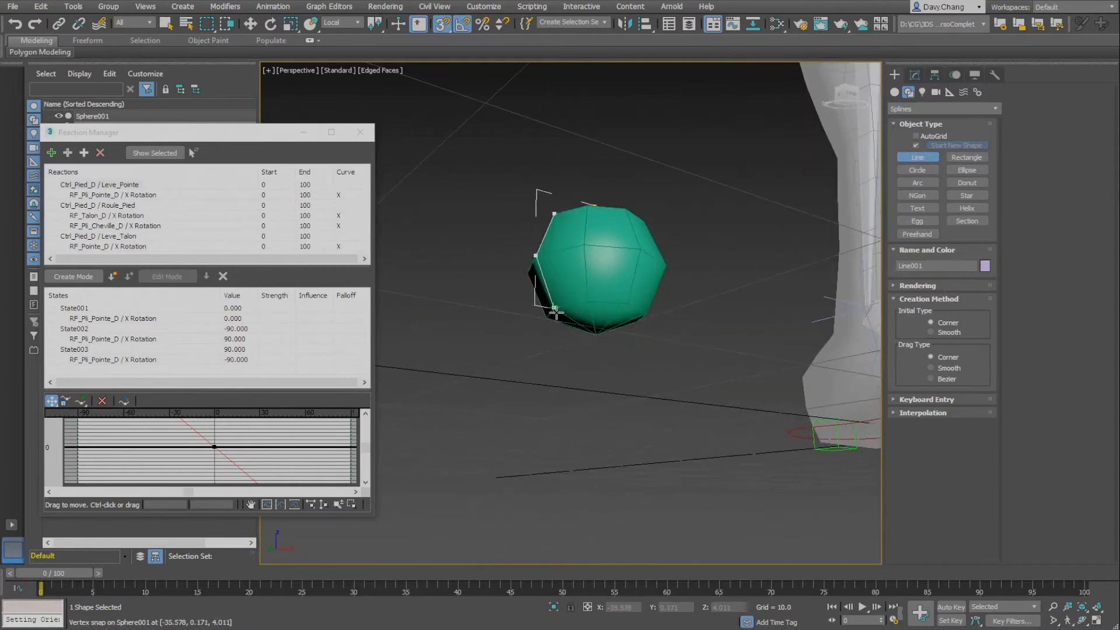
{"action": "left_click", "coordinate": [590, 331]}
Continue the line up the opposite side of the sphere back to the top pole, leaving the spline open
{"action": "middle_click_drag", "start_coordinate": [656, 322], "coordinate": [562, 302], "text": "alt"}
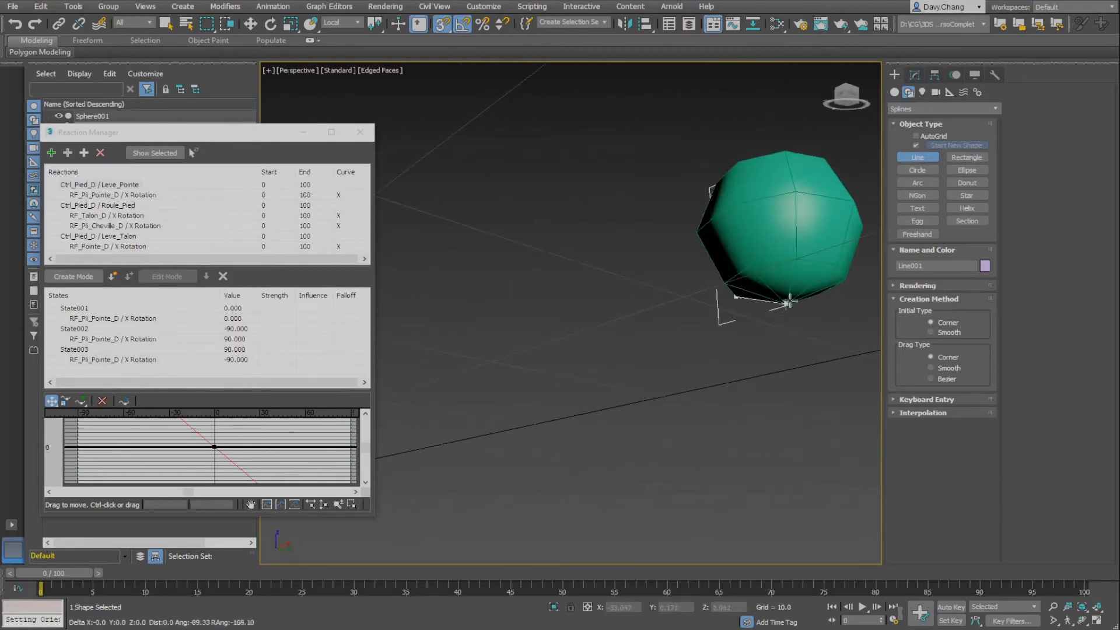
{"action": "left_click", "coordinate": [837, 267]}
{"action": "mouse_move", "coordinate": [833, 232]}
{"action": "middle_mouse_down", "text": "alt"}
{"action": "mouse_move", "coordinate": [723, 315]}
{"action": "mouse_move", "coordinate": [641, 428]}
{"action": "middle_mouse_up", "text": "alt"}
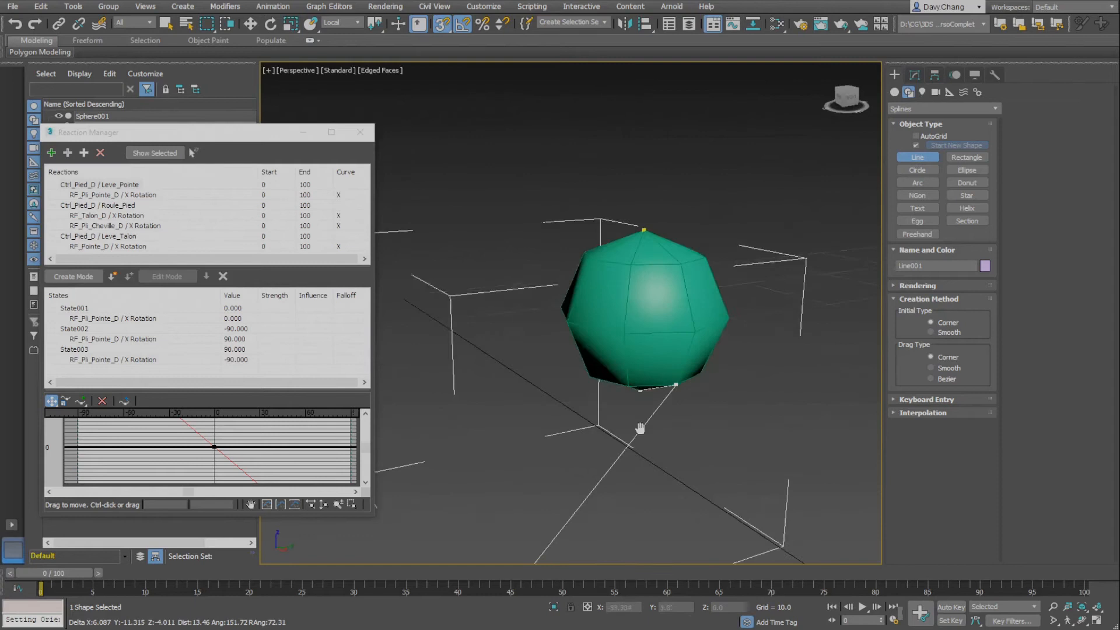
{"action": "left_click", "coordinate": [696, 330]}
{"action": "left_click", "coordinate": [682, 262]}
{"action": "middle_click_drag", "start_coordinate": [622, 220], "coordinate": [550, 215], "text": "alt"}
{"action": "left_click", "coordinate": [596, 336]}
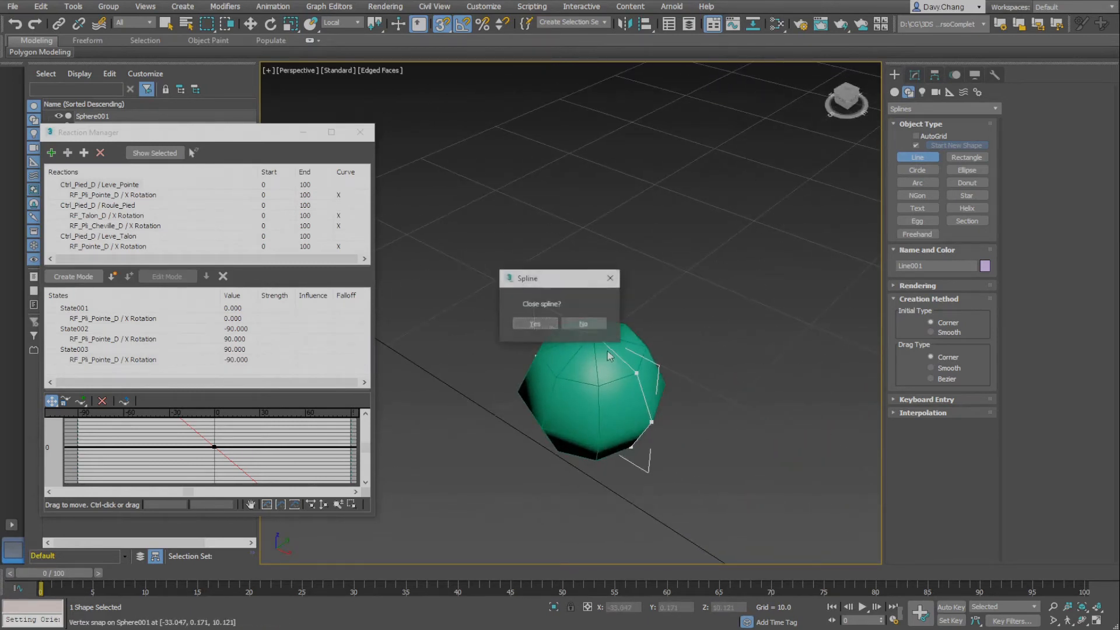
{"action": "left_click", "coordinate": [583, 324]}
Trace a second meridian, perpendicular to the first loop, from the top pole down to the bottom pole
{"action": "middle_click_drag", "start_coordinate": [584, 324], "coordinate": [621, 322], "text": "alt"}
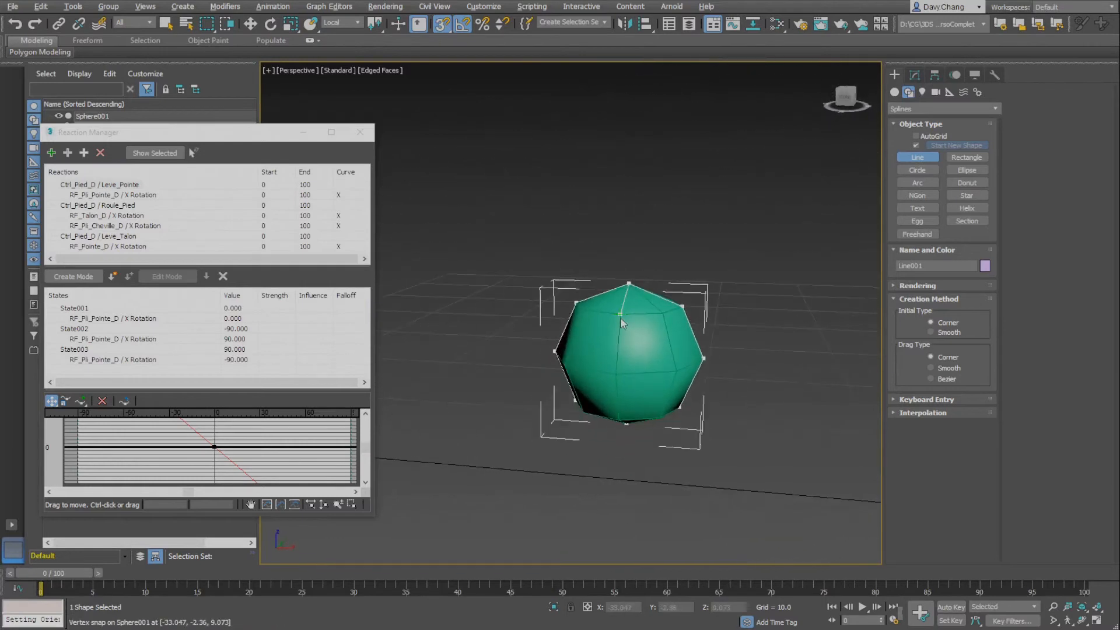
{"action": "left_click", "coordinate": [621, 316]}
{"action": "left_click", "coordinate": [617, 371]}
{"action": "middle_click_drag", "start_coordinate": [630, 387], "coordinate": [601, 368], "text": "alt"}
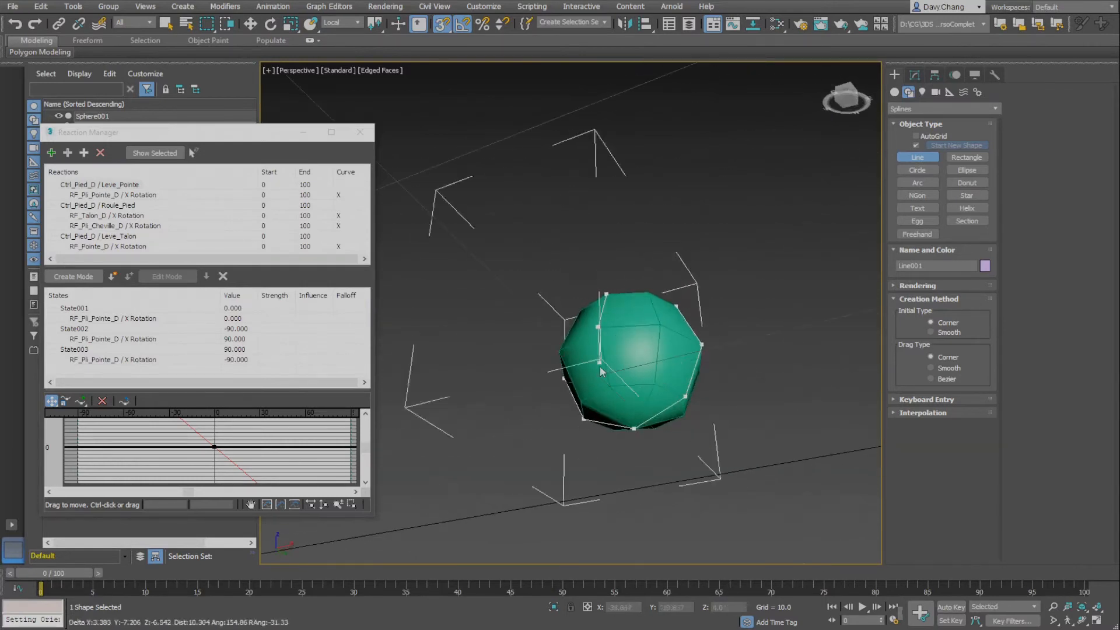
{"action": "left_click", "coordinate": [610, 385]}
{"action": "left_click", "coordinate": [634, 429]}
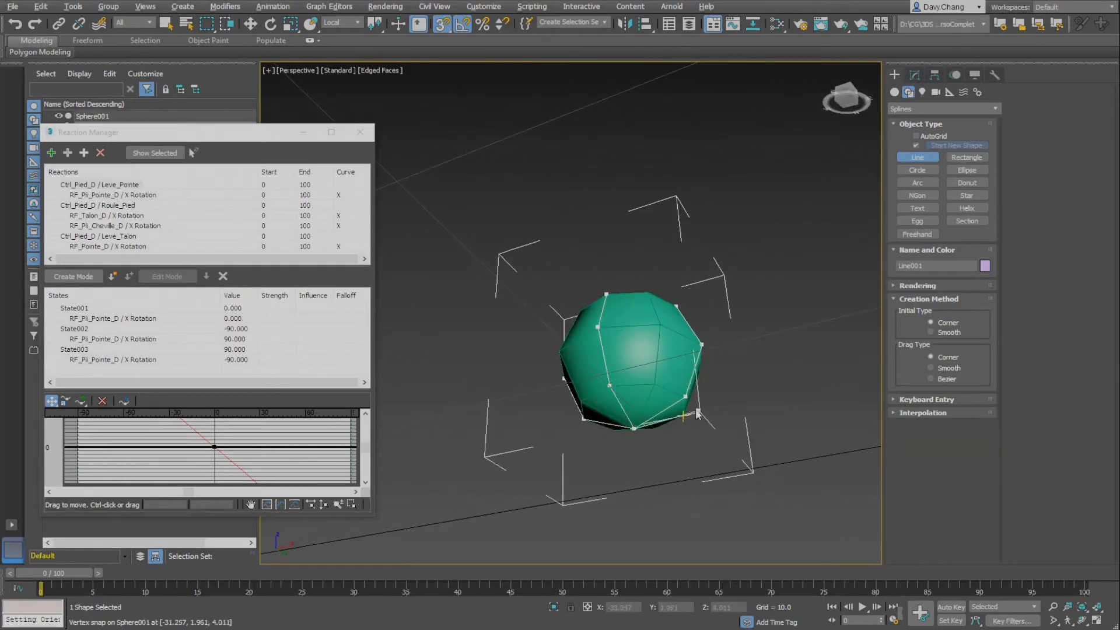
Complete the perpendicular loop by tracing the line up the sphere's other side to the top pole, without closing the spline
{"action": "middle_click_drag", "start_coordinate": [696, 412], "coordinate": [508, 410], "text": "alt"}
{"action": "left_click", "coordinate": [657, 327]}
{"action": "left_click", "coordinate": [662, 305]}
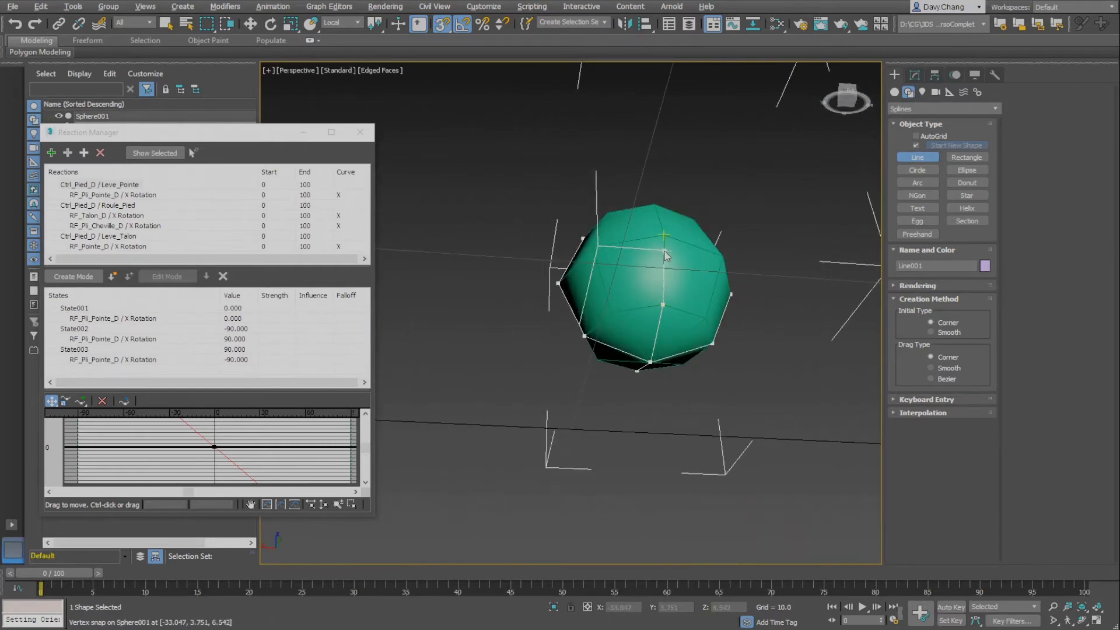
{"action": "middle_click_drag", "start_coordinate": [667, 251], "coordinate": [673, 302], "text": "alt"}
{"action": "left_click", "coordinate": [668, 231]}
{"action": "middle_click_drag", "start_coordinate": [670, 201], "coordinate": [638, 242], "text": "alt"}
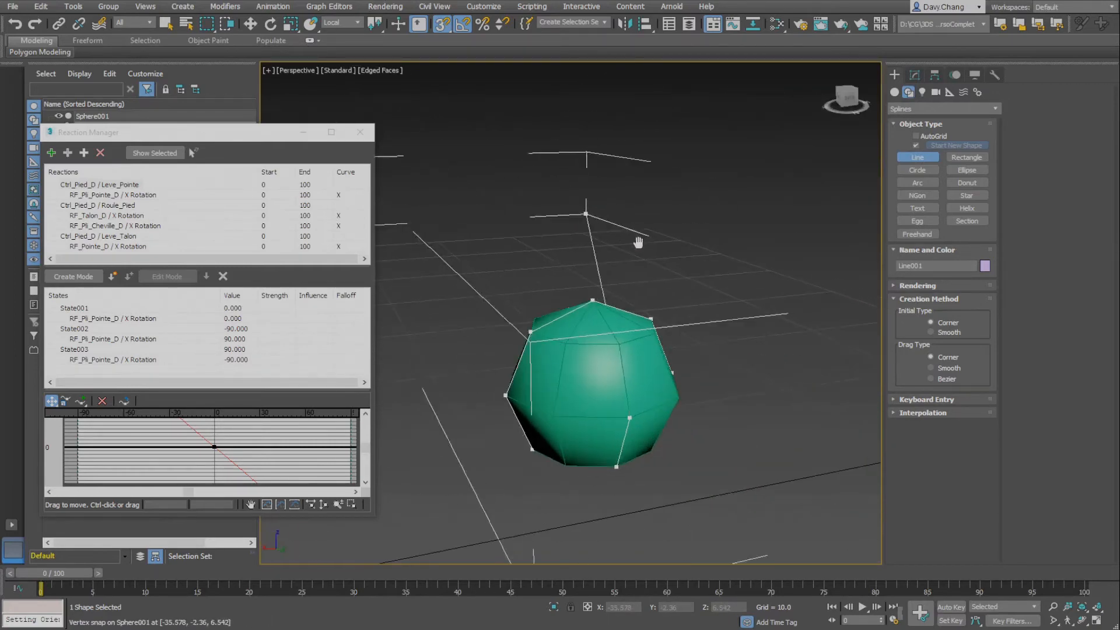
{"action": "left_click", "coordinate": [619, 347]}
{"action": "left_click", "coordinate": [596, 303]}
{"action": "left_click", "coordinate": [596, 324]}
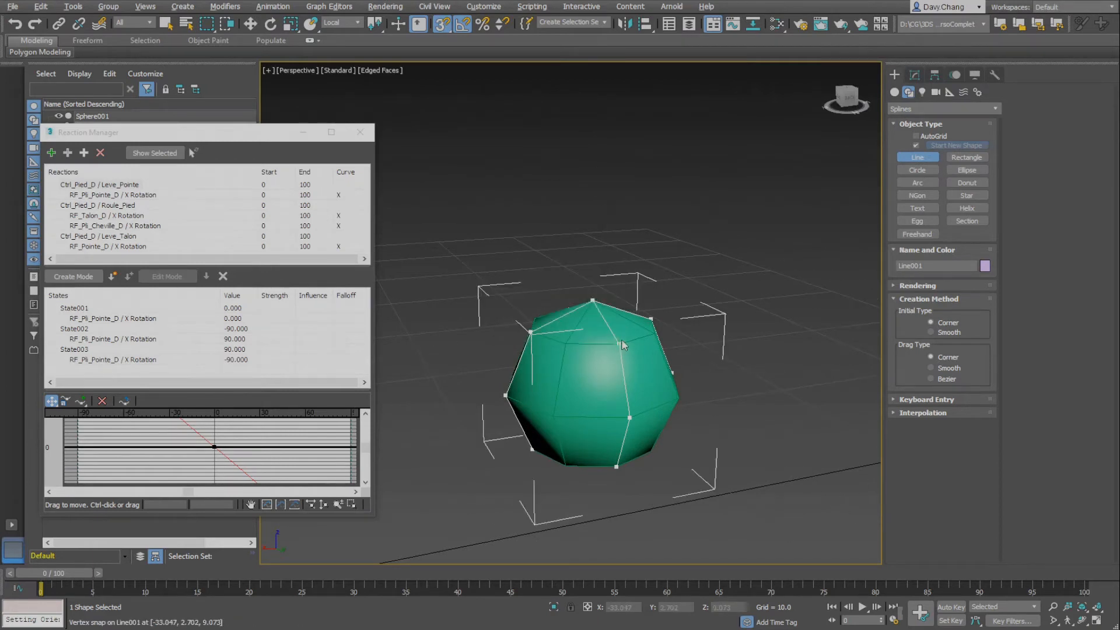
Retrace a meridian down to the sphere's equator and snap the line along the first equator vertices
{"action": "middle_click_drag", "start_coordinate": [622, 344], "coordinate": [643, 352], "text": "alt"}
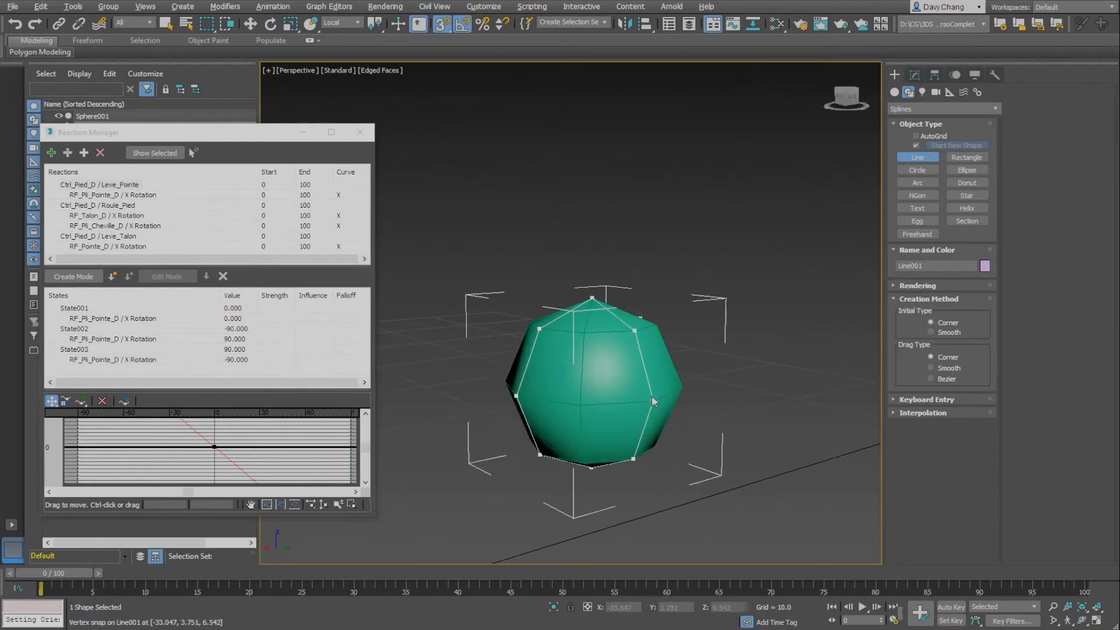
{"action": "middle_click_drag", "start_coordinate": [652, 396], "coordinate": [629, 407], "text": "alt"}
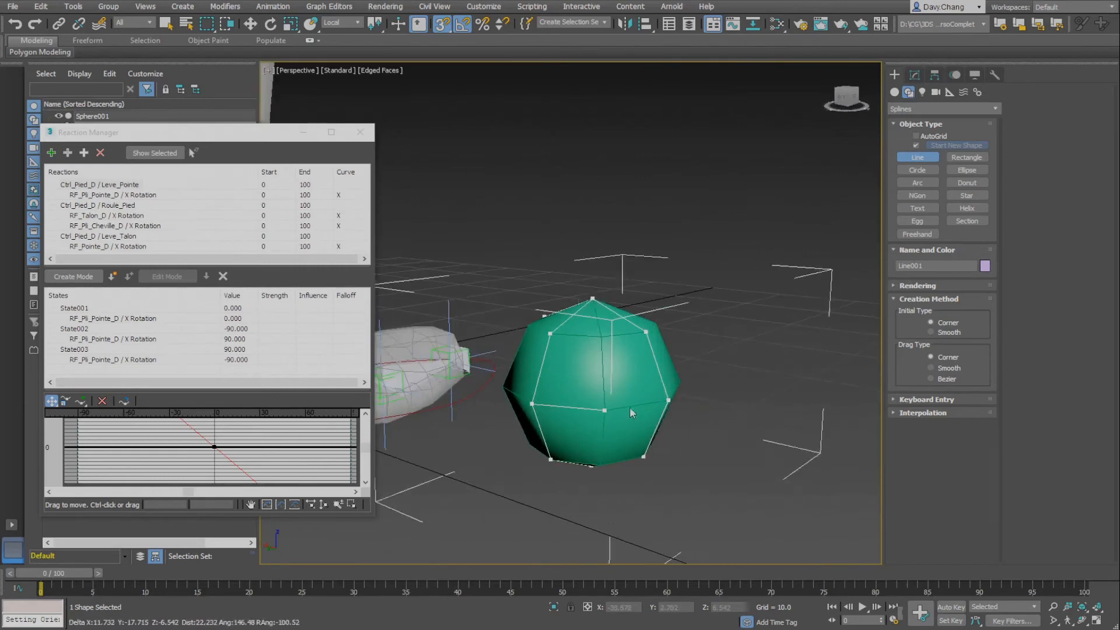
{"action": "left_click", "coordinate": [664, 402]}
{"action": "middle_click_drag", "start_coordinate": [737, 386], "coordinate": [598, 391], "text": "alt"}
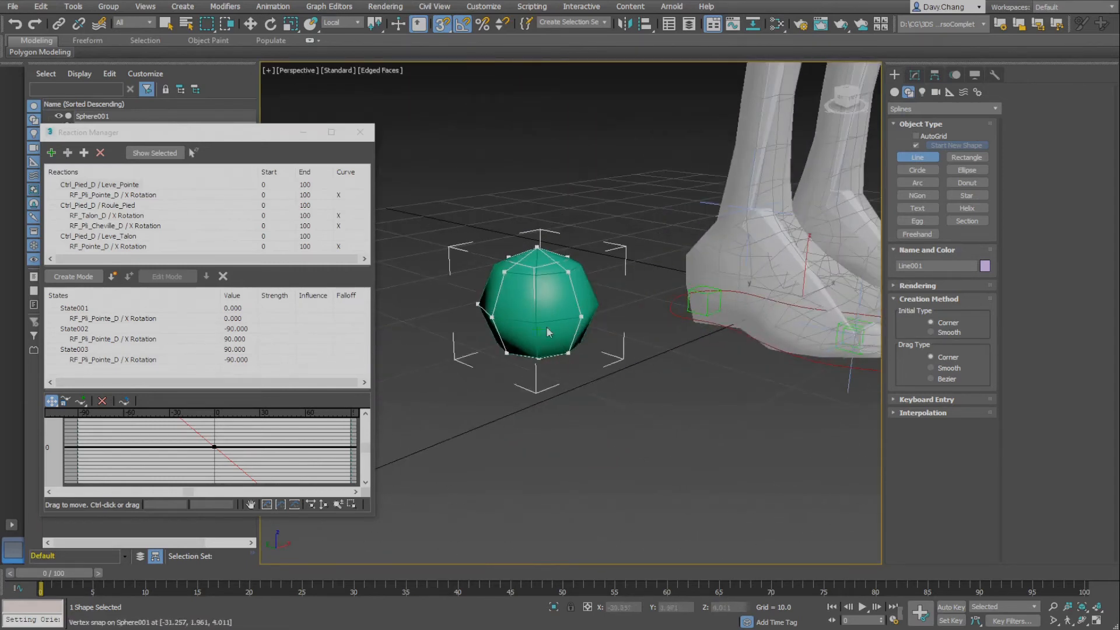
{"action": "left_click", "coordinate": [537, 322]}
{"action": "left_click", "coordinate": [581, 317]}
Snap the line through the remaining equator vertices back to the ring's start and end the line
{"action": "middle_click_drag", "start_coordinate": [645, 304], "coordinate": [575, 297], "text": "alt"}
{"action": "middle_click_drag", "start_coordinate": [574, 296], "coordinate": [618, 380]}
{"action": "left_click", "coordinate": [616, 378]}
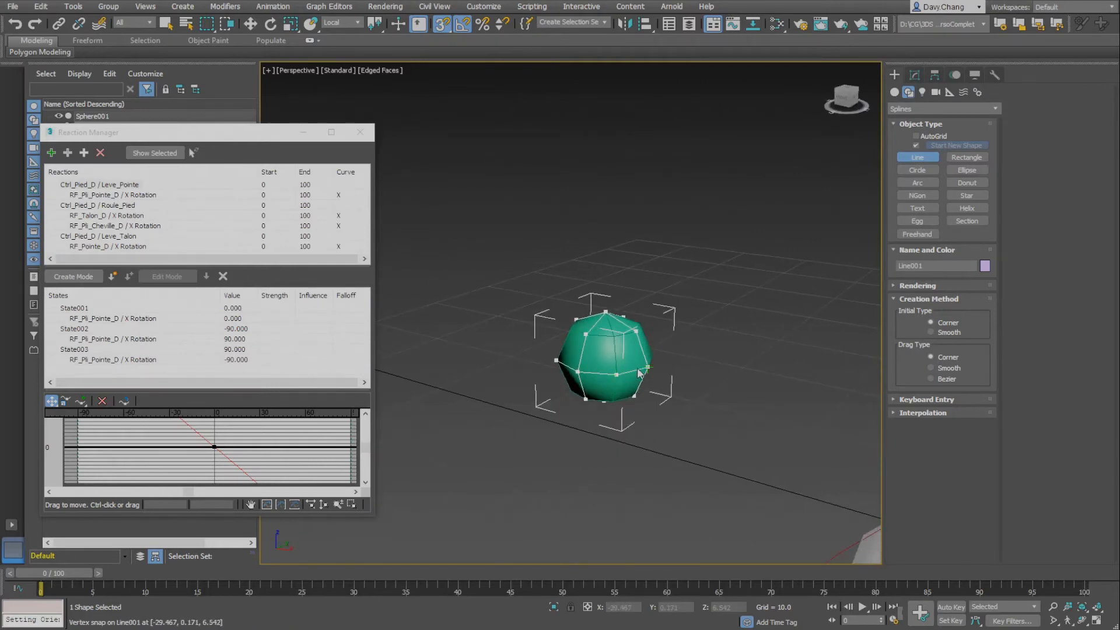
{"action": "left_click", "coordinate": [638, 369]}
{"action": "middle_click_drag", "start_coordinate": [717, 365], "coordinate": [561, 354], "text": "alt"}
{"action": "scroll", "coordinate": [603, 306], "scroll_direction": "up", "scroll_amount": 5}
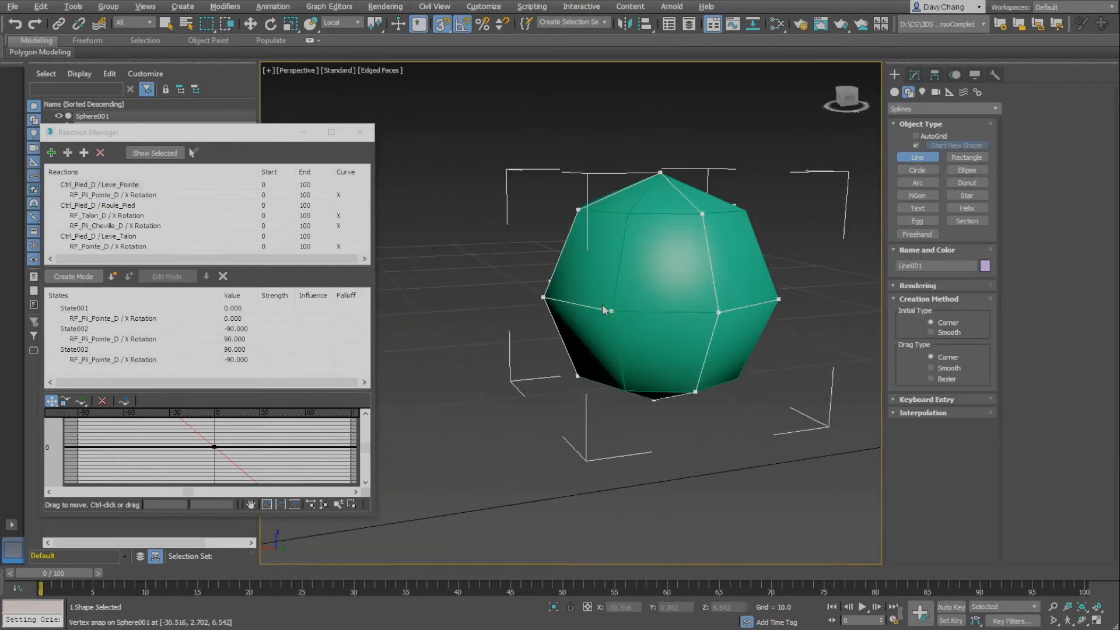
{"action": "left_click", "coordinate": [611, 312]}
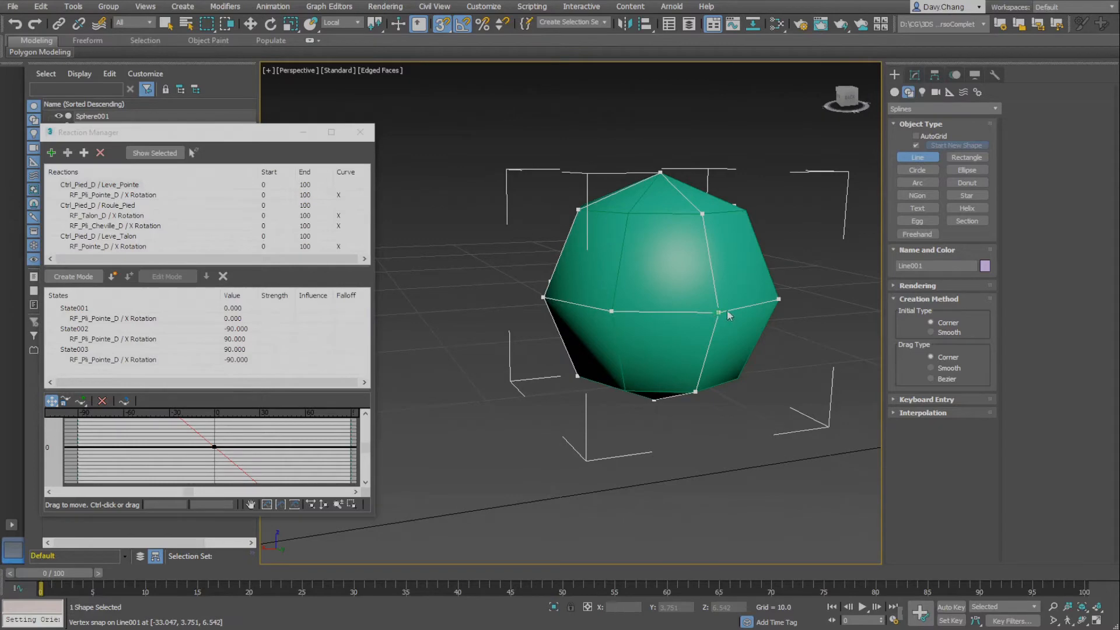
{"action": "left_click", "coordinate": [728, 313]}
{"action": "right_click", "coordinate": [751, 283]}
{"action": "right_click", "coordinate": [750, 283]}
Turn vertex snapping off and move the spline cage along X clear of the sphere
{"action": "middle_click_drag", "start_coordinate": [733, 324], "coordinate": [715, 334], "text": "alt"}
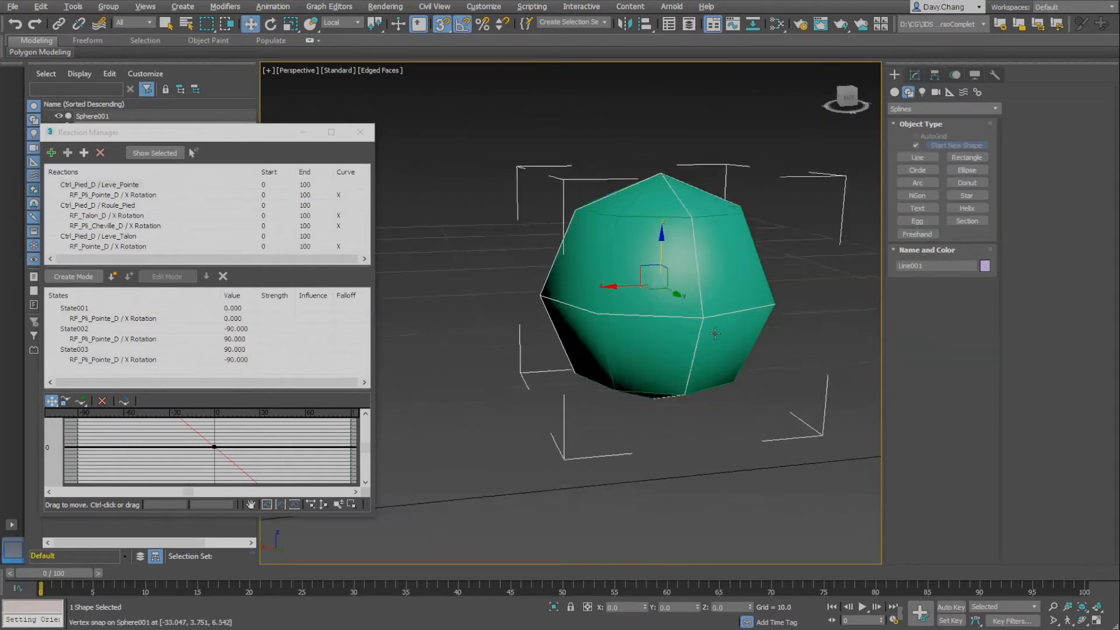
{"action": "scroll", "coordinate": [714, 334], "scroll_direction": "down", "scroll_amount": 6}
{"action": "key", "text": "s"}
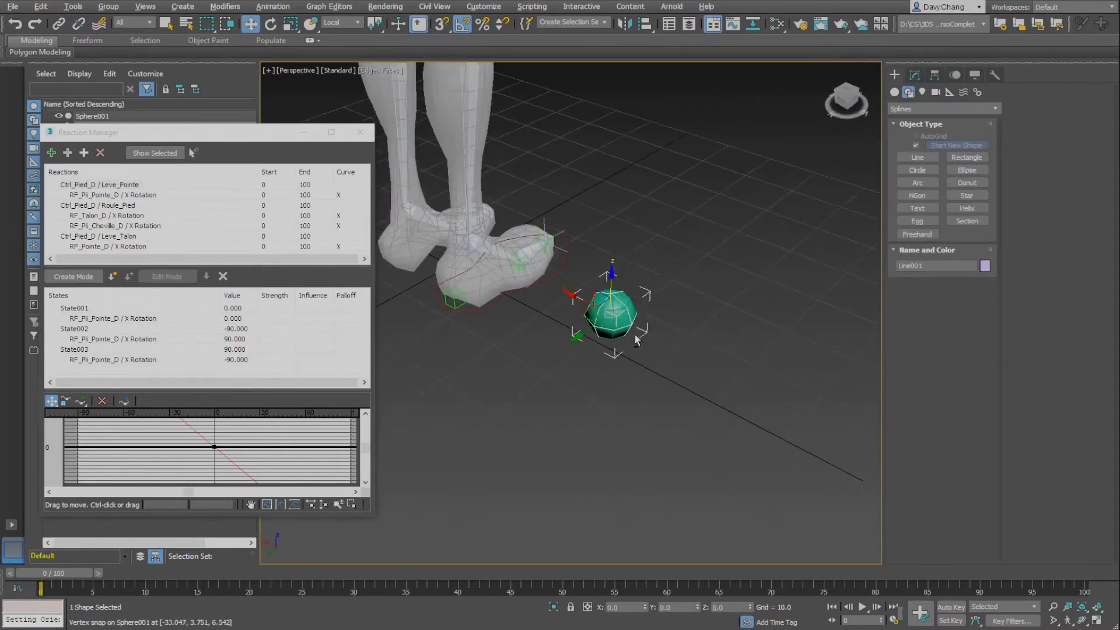
{"action": "scroll", "coordinate": [638, 341], "scroll_direction": "up", "scroll_amount": 3}
{"action": "left_click_drag", "start_coordinate": [573, 292], "coordinate": [668, 346]}
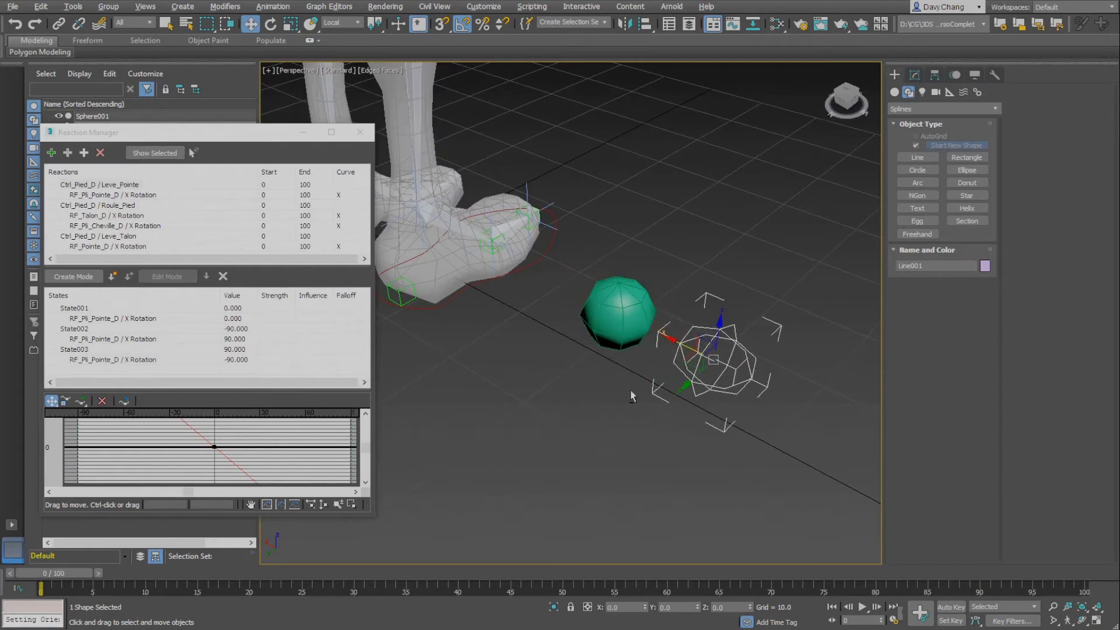
Delete the template sphere and reselect the spline cage
{"action": "middle_click_drag", "start_coordinate": [630, 396], "coordinate": [627, 343], "text": "alt"}
{"action": "left_click", "coordinate": [626, 352]}
{"action": "key", "text": "Delete"}
{"action": "left_click", "coordinate": [431, 299]}
{"action": "scroll", "coordinate": [648, 344], "scroll_direction": "up", "scroll_amount": 2}
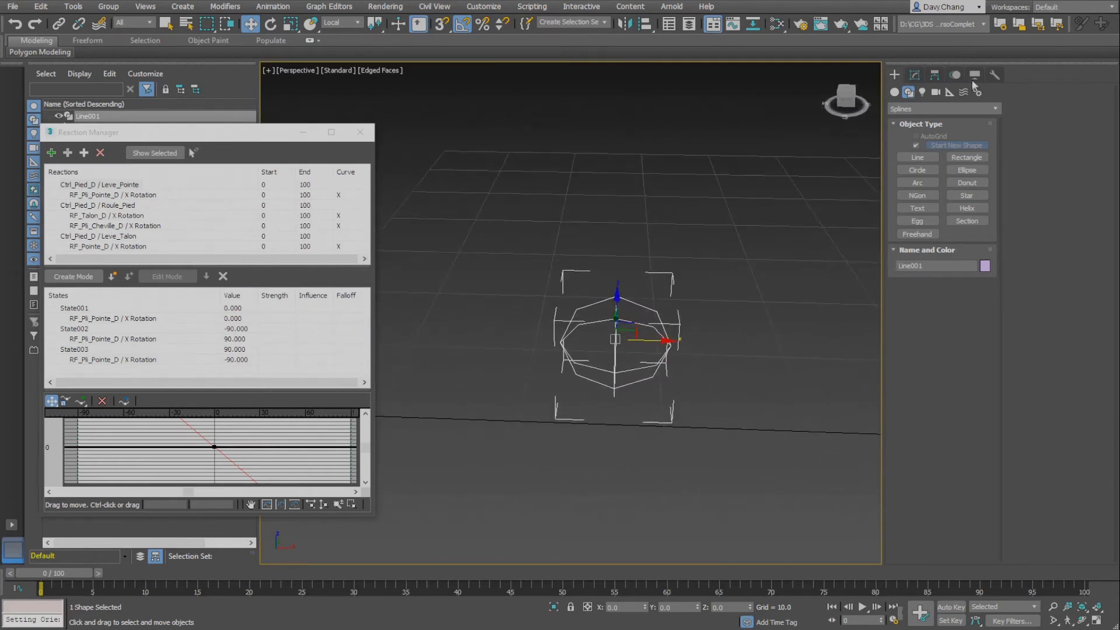
Rename the spline cage Ctrl_Switch_Main_IKFK_D and set its object color to red
{"action": "left_click", "coordinate": [915, 74]}
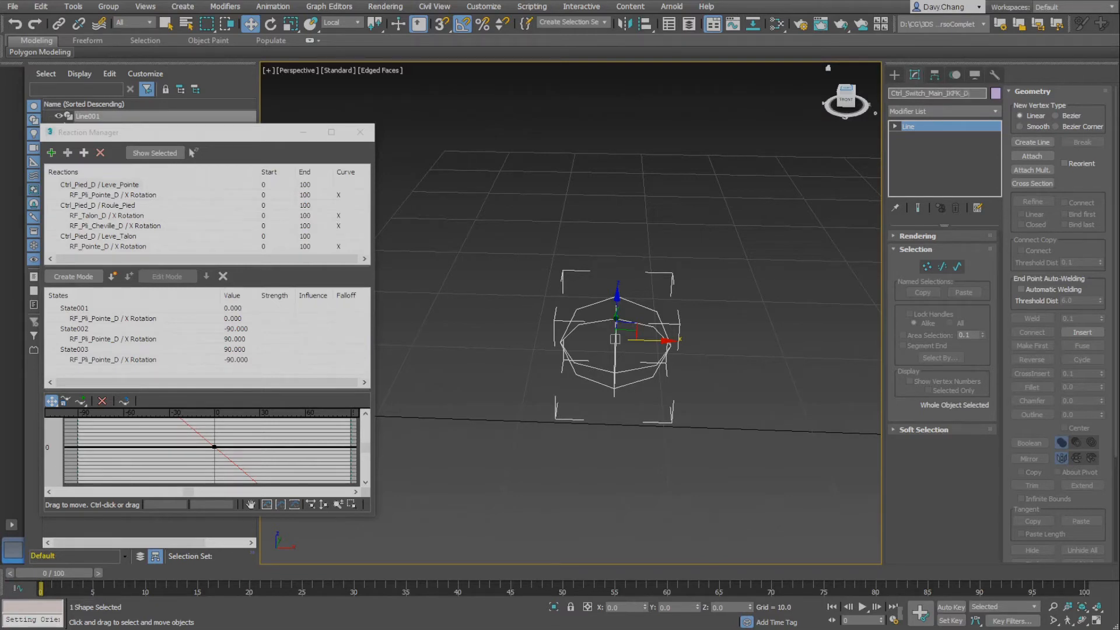
{"action": "key", "text": "Return"}
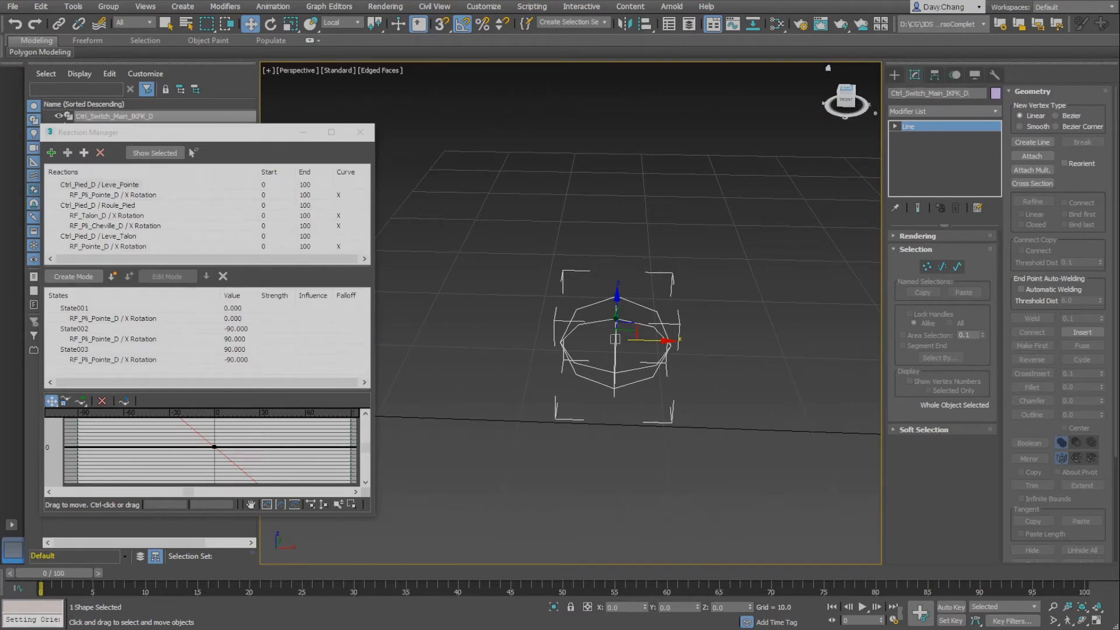
{"action": "left_click", "coordinate": [996, 93]}
{"action": "left_click", "coordinate": [435, 307]}
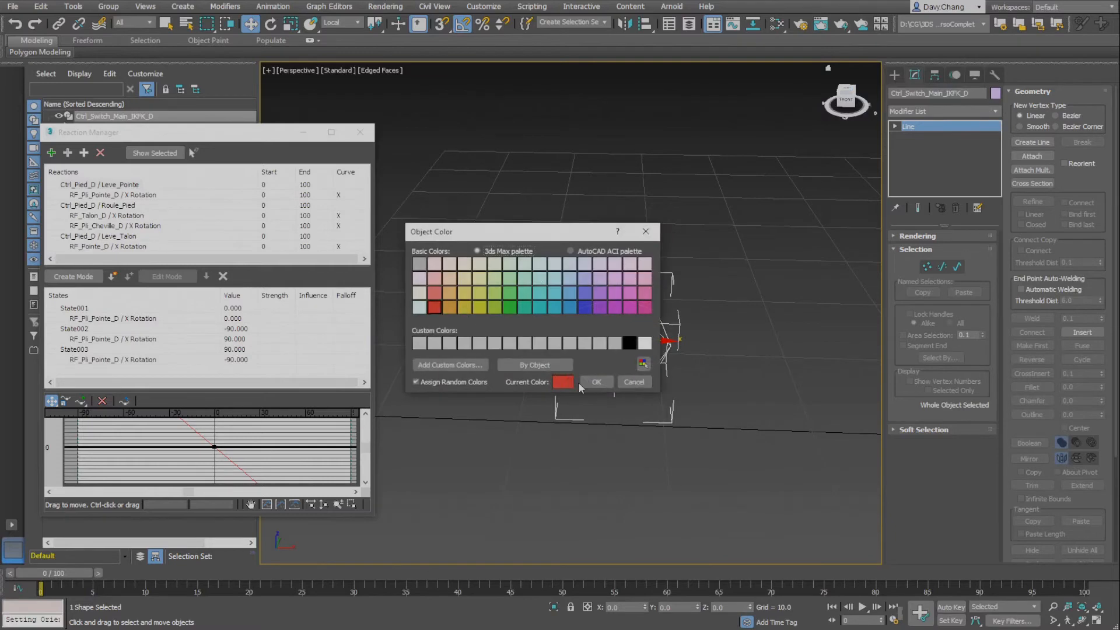
{"action": "left_click", "coordinate": [596, 382]}
Align the switch control to the character's right wrist
{"action": "scroll", "coordinate": [691, 335], "scroll_direction": "down", "scroll_amount": 5}
{"action": "middle_click_drag", "start_coordinate": [675, 236], "coordinate": [610, 292]}
{"action": "middle_click_drag", "start_coordinate": [611, 292], "coordinate": [679, 340]}
{"action": "middle_click_drag", "start_coordinate": [680, 340], "coordinate": [656, 299], "text": "alt"}
{"action": "scroll", "coordinate": [668, 295], "scroll_direction": "up", "scroll_amount": 3}
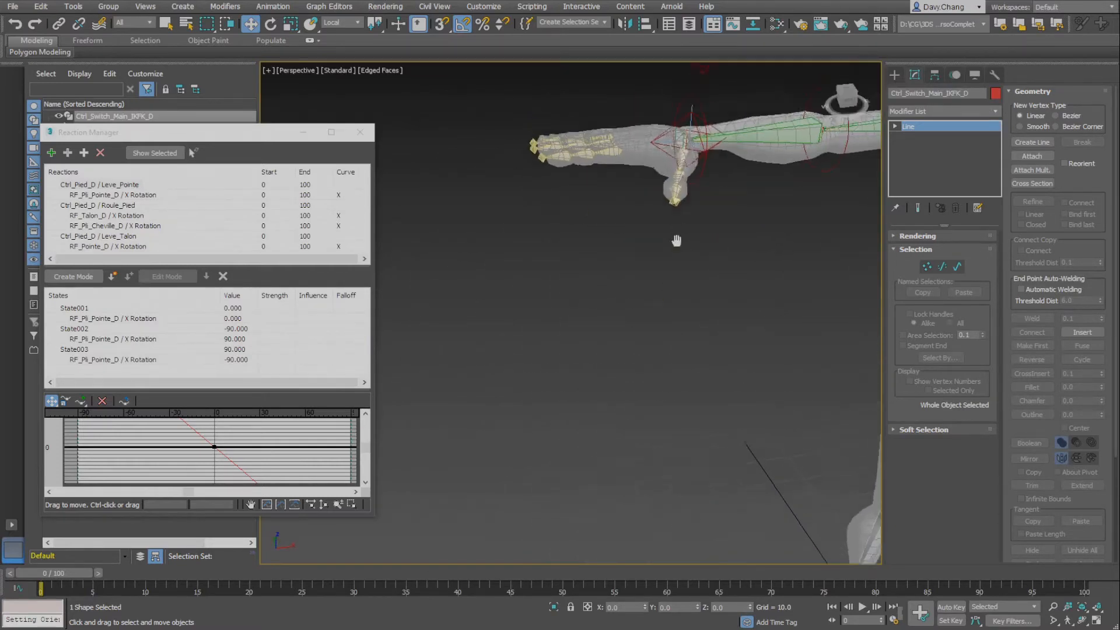
{"action": "middle_click_drag", "start_coordinate": [675, 240], "coordinate": [676, 283]}
{"action": "middle_click_drag", "start_coordinate": [677, 283], "coordinate": [675, 311], "text": "alt"}
{"action": "key", "text": "alt+a"}
{"action": "left_click", "coordinate": [687, 318]}
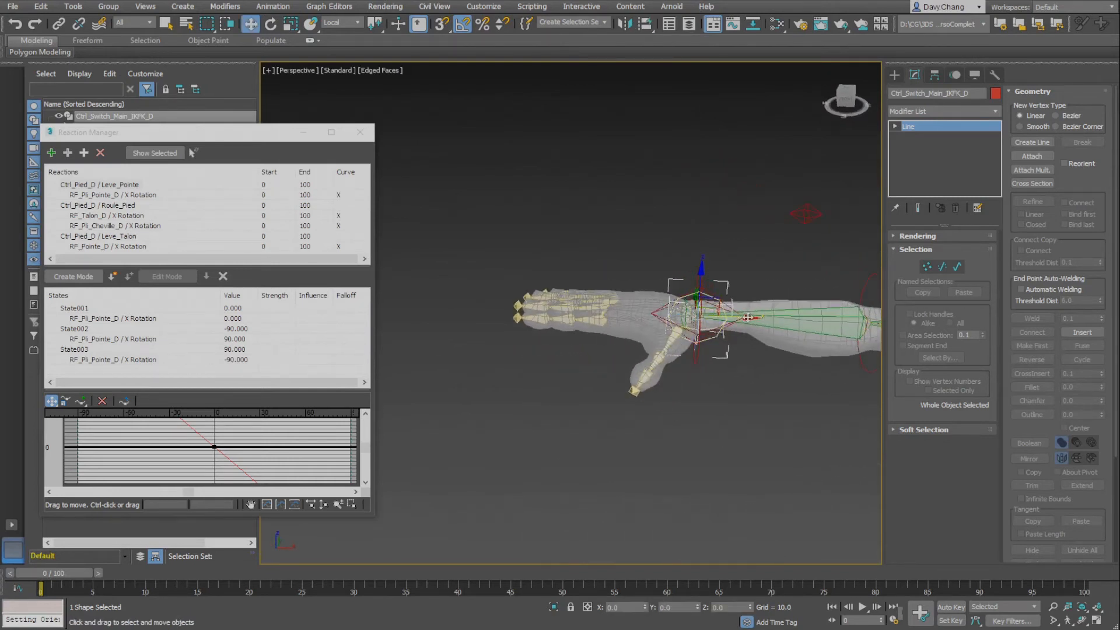
Move the switch control along X to a spot just beyond the right hand's fingertips
{"action": "left_click_drag", "start_coordinate": [748, 318], "coordinate": [508, 304]}
{"action": "middle_click_drag", "start_coordinate": [595, 318], "coordinate": [617, 350], "text": "alt"}
{"action": "scroll", "coordinate": [562, 336], "scroll_direction": "up", "scroll_amount": 5}
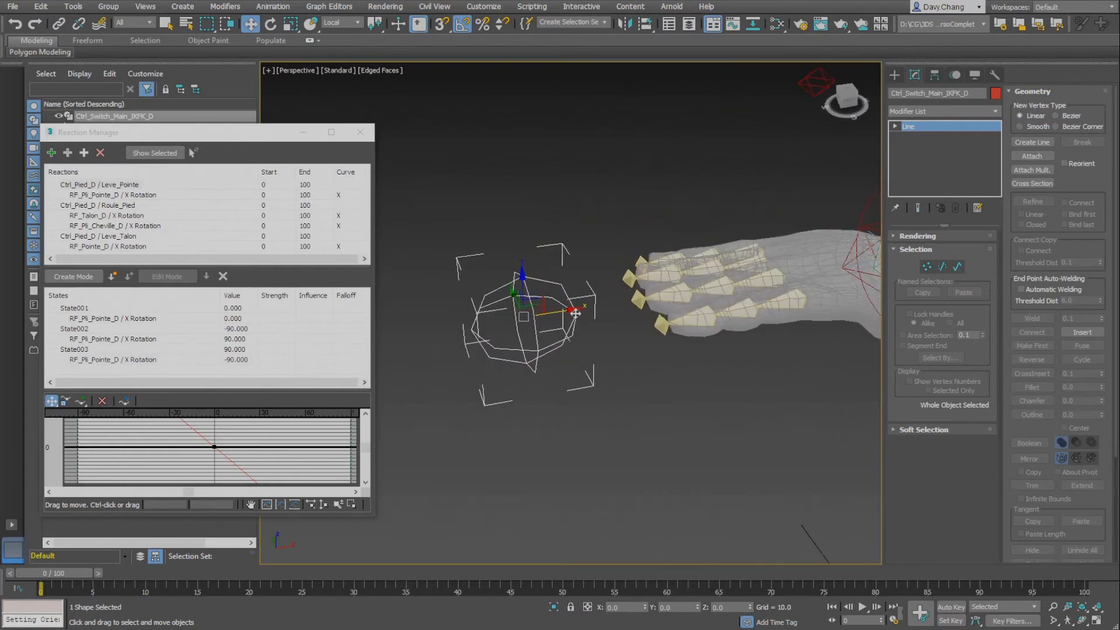
{"action": "left_click_drag", "start_coordinate": [576, 311], "coordinate": [602, 307]}
{"action": "scroll", "coordinate": [685, 348], "scroll_direction": "down", "scroll_amount": 2}
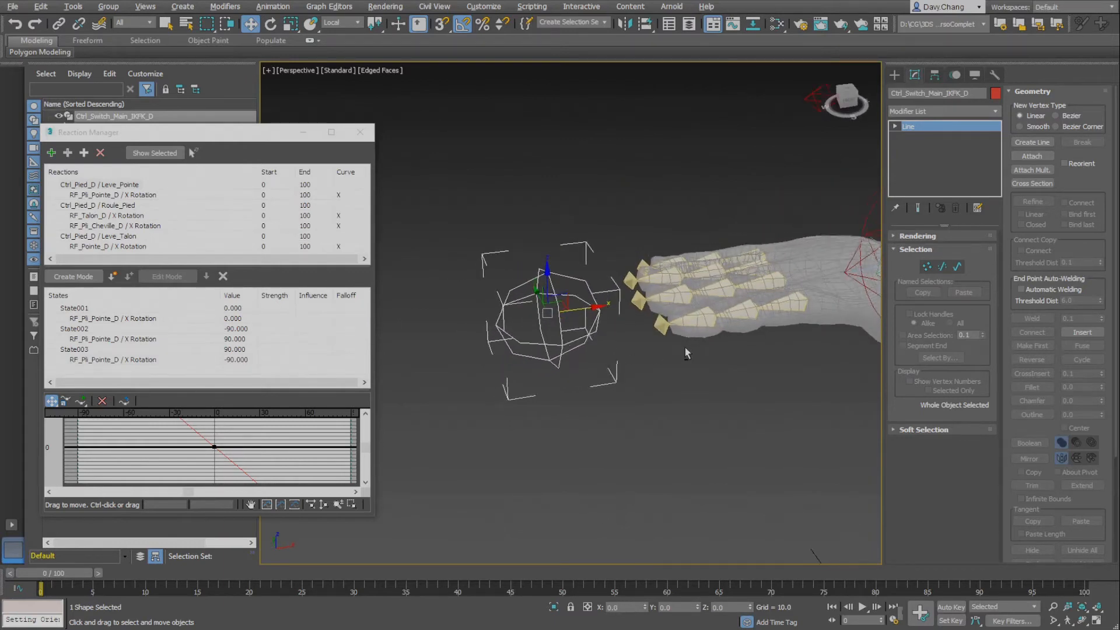
{"action": "middle_click_drag", "start_coordinate": [682, 345], "coordinate": [669, 346]}
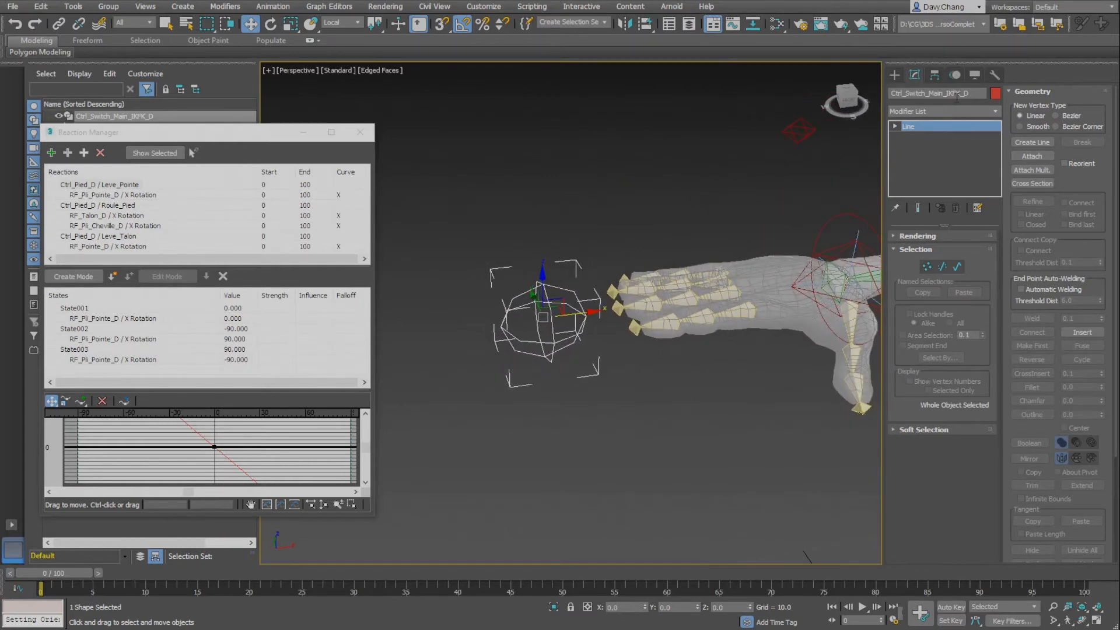
Reset the switch control's XForm and collapse its modifier stack
{"action": "left_click", "coordinate": [995, 76]}
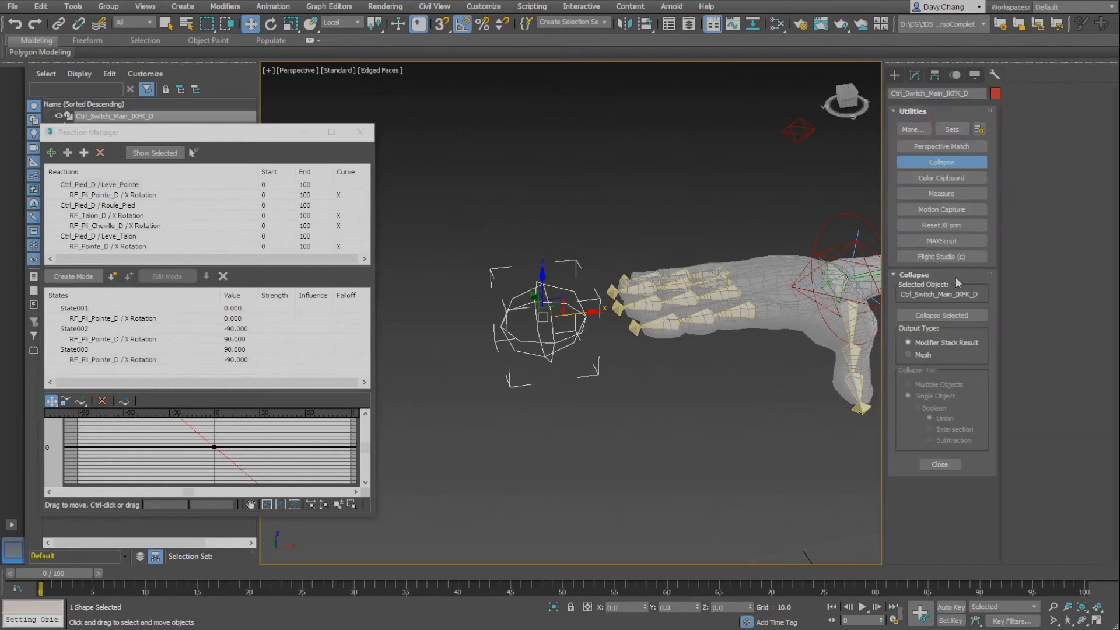
{"action": "left_click", "coordinate": [942, 225]}
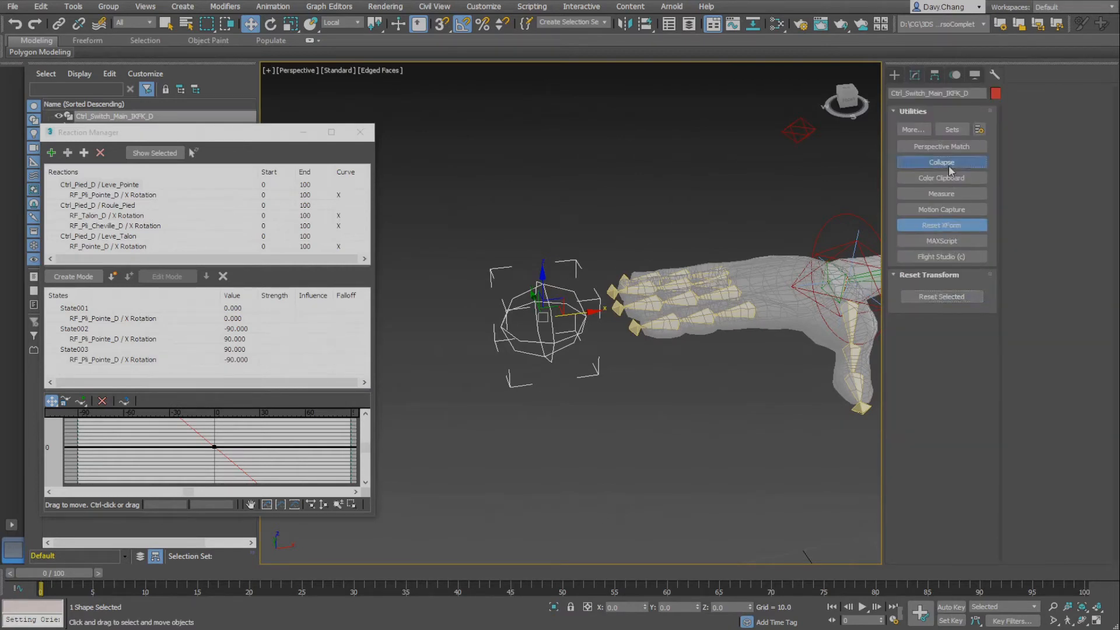
{"action": "left_click", "coordinate": [942, 163]}
{"action": "left_click", "coordinate": [944, 317]}
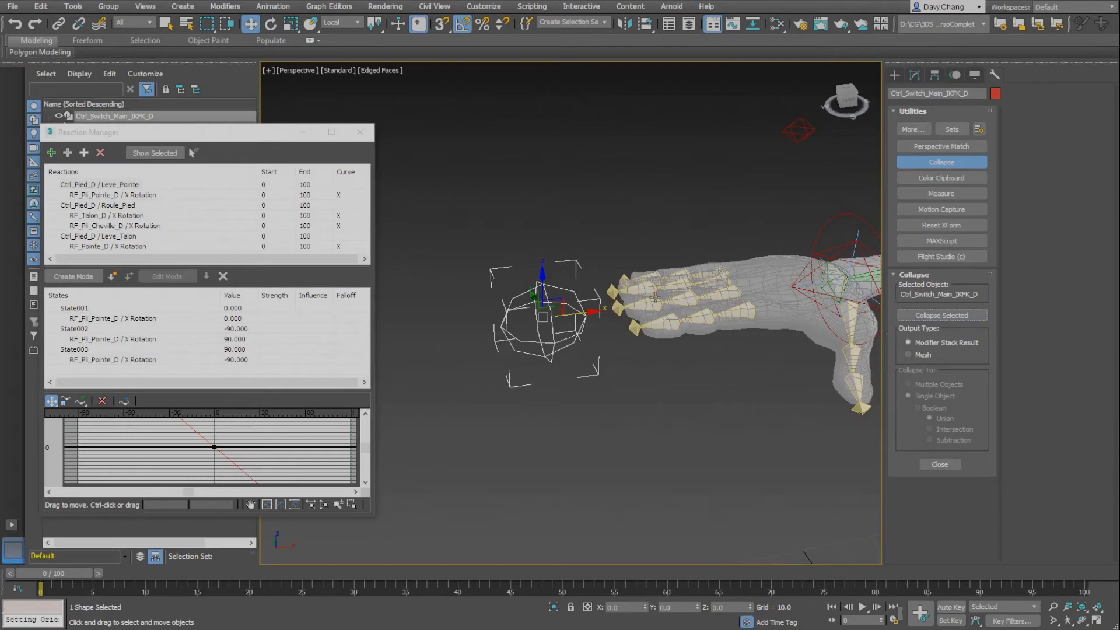
Scale all of the switch control's vertices down uniformly to about half size, using the View coordinate system
{"action": "left_click", "coordinate": [936, 75]}
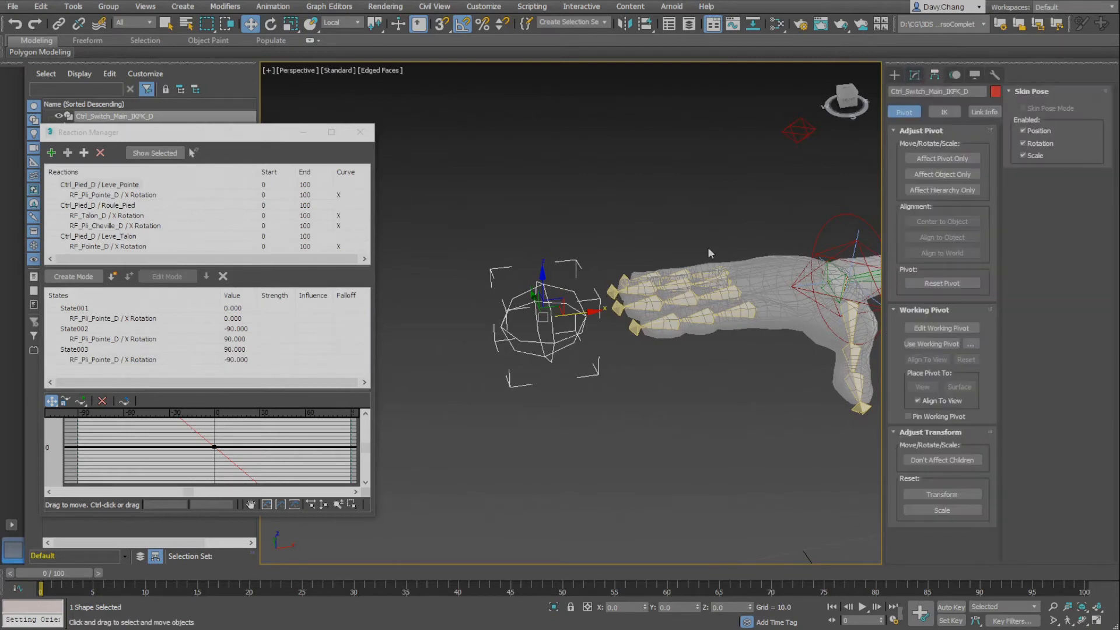
{"action": "middle_click_drag", "start_coordinate": [646, 251], "coordinate": [615, 250], "text": "alt"}
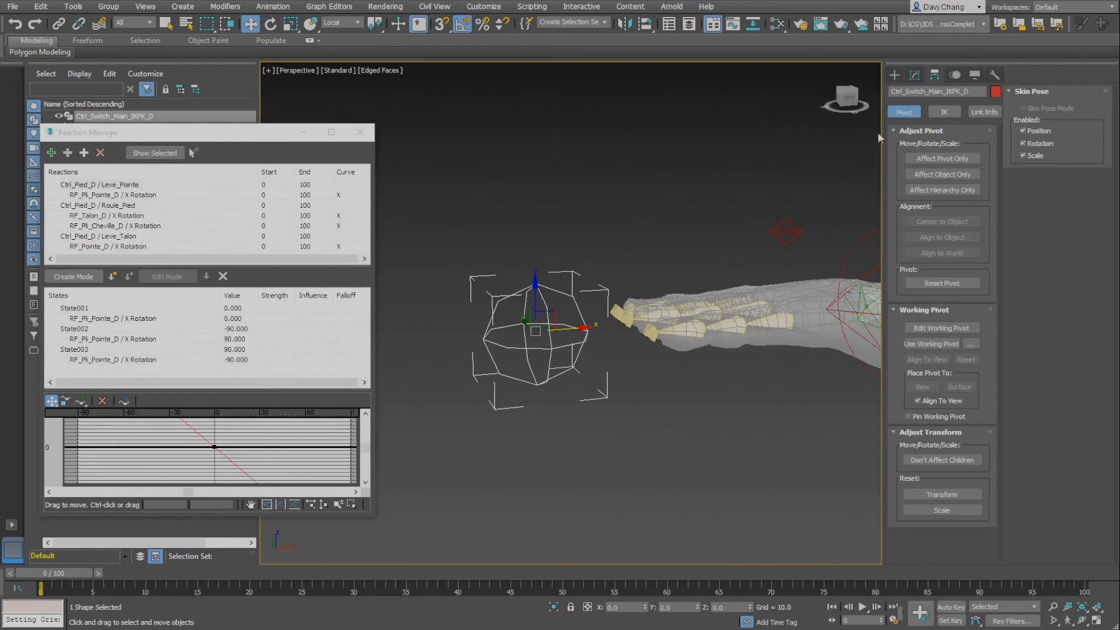
{"action": "left_click", "coordinate": [915, 75]}
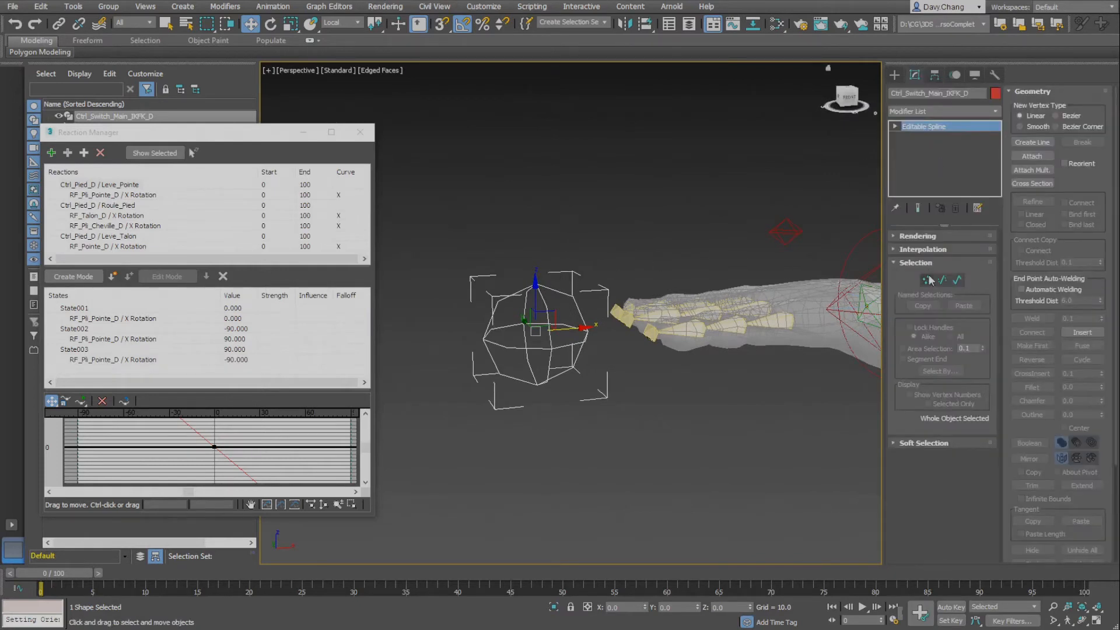
{"action": "left_click", "coordinate": [928, 280]}
{"action": "left_click_drag", "start_coordinate": [604, 435], "coordinate": [604, 436]}
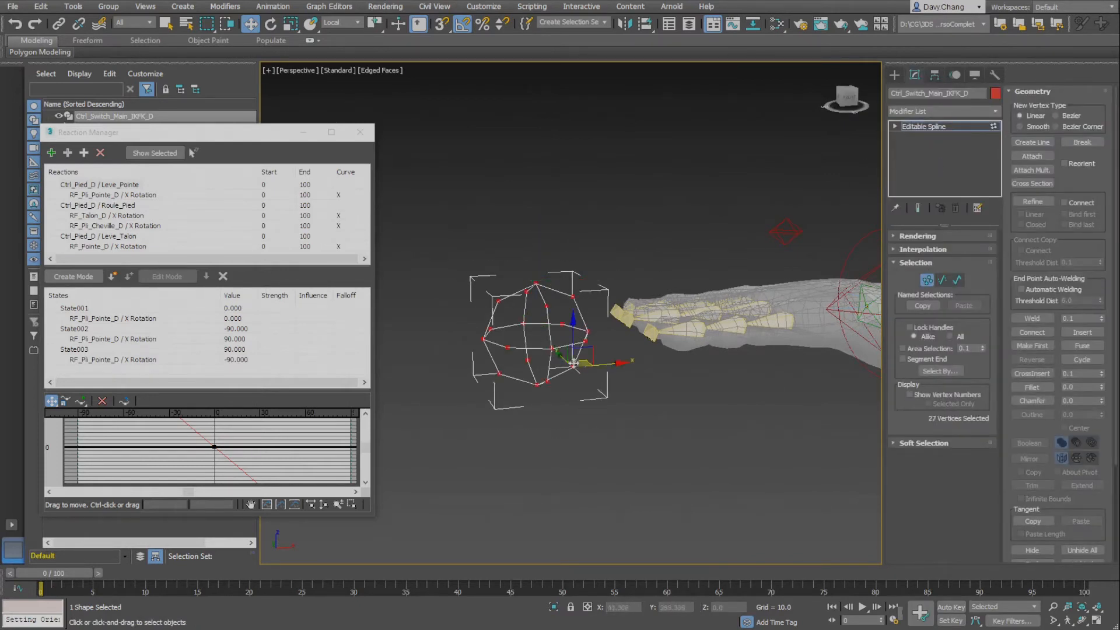
{"action": "left_click_drag", "start_coordinate": [380, 24], "coordinate": [375, 60]}
{"action": "left_click", "coordinate": [342, 22]}
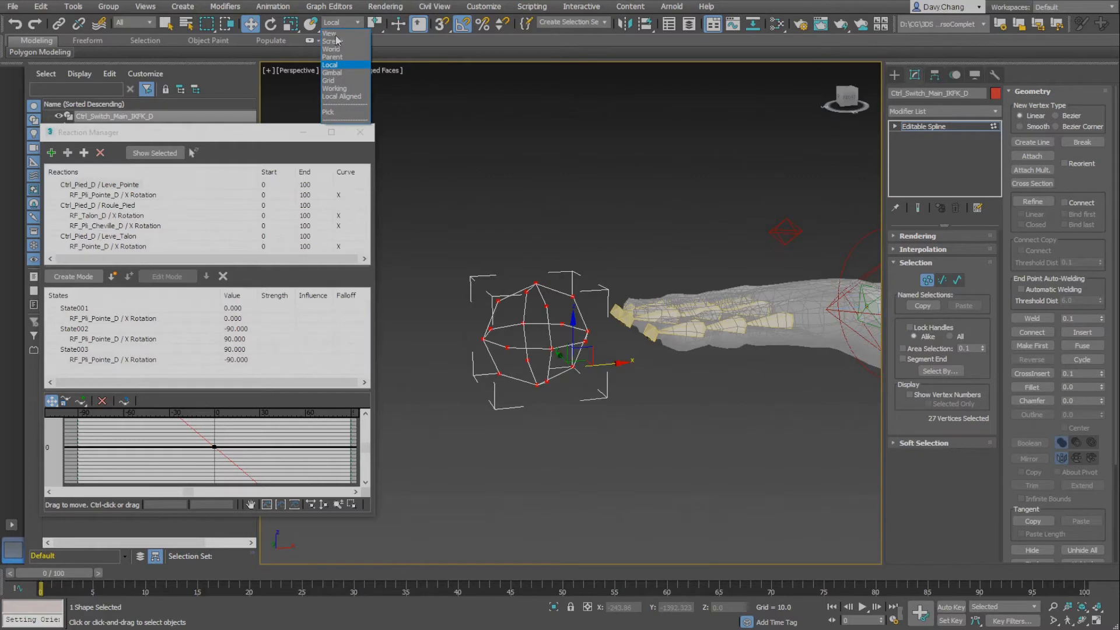
{"action": "left_click", "coordinate": [329, 33]}
{"action": "key", "text": "r"}
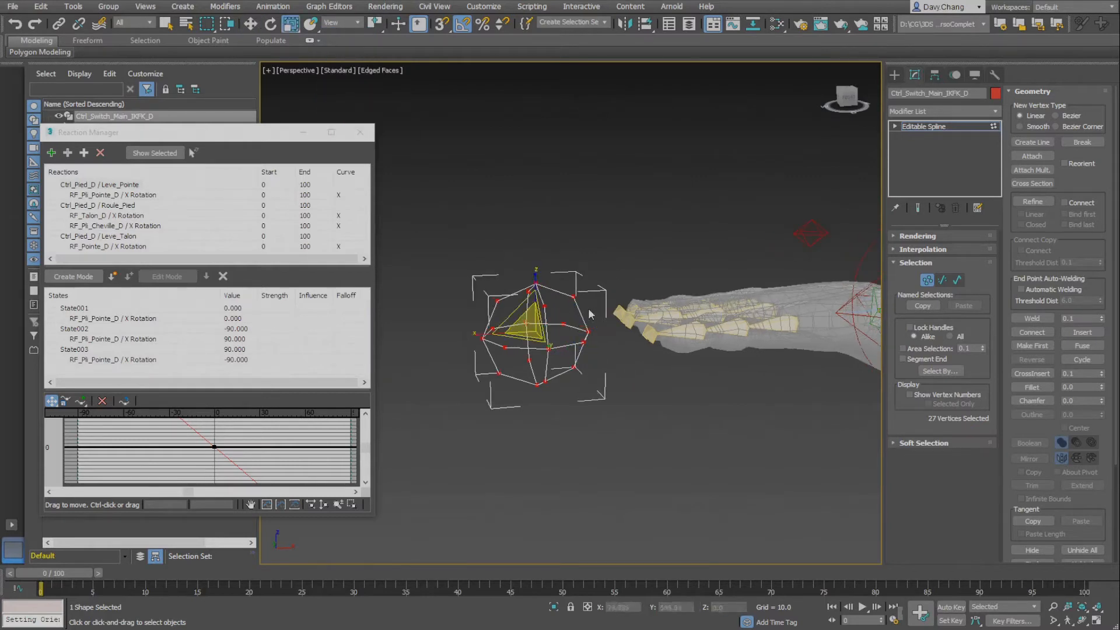
{"action": "left_click_drag", "start_coordinate": [534, 320], "coordinate": [632, 392]}
{"action": "key", "text": "w"}
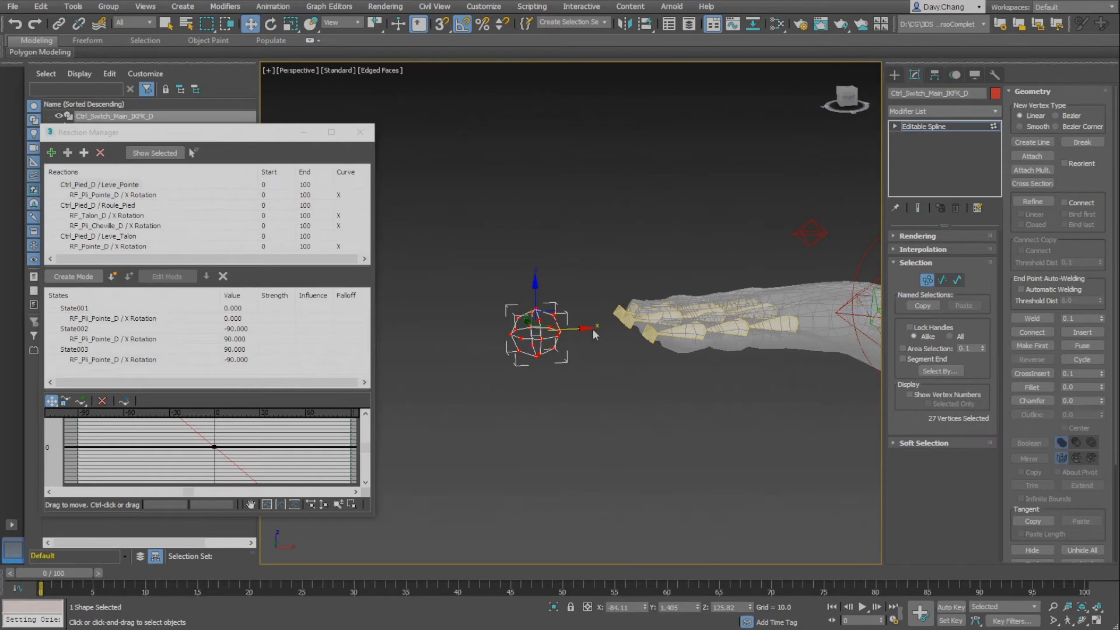
{"action": "left_click", "coordinate": [927, 281]}
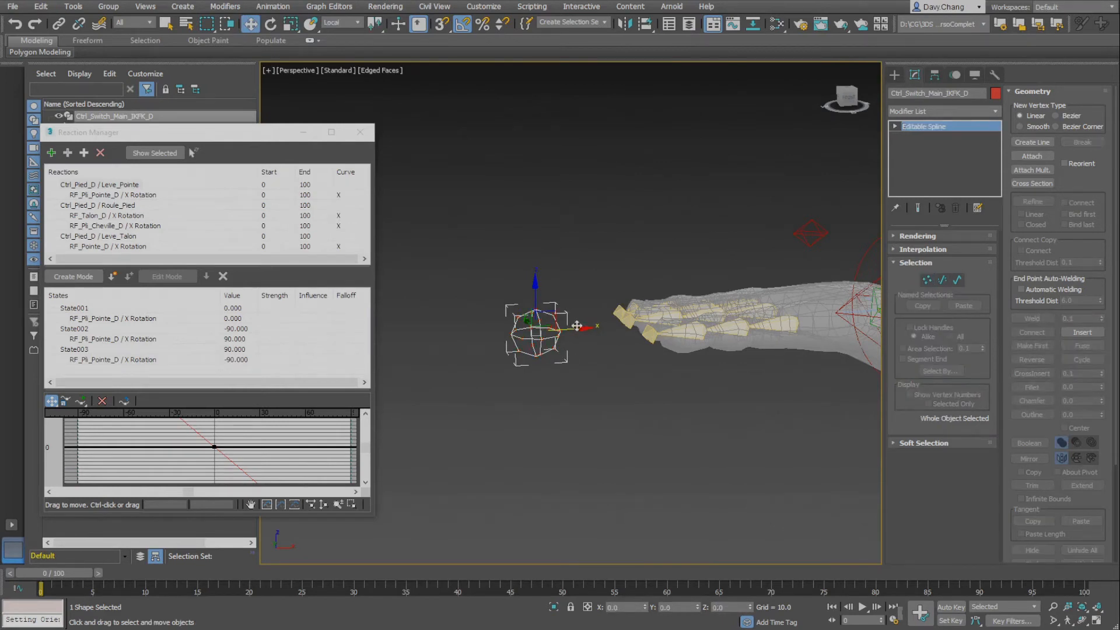
Move the switch control along X closer to the right hand's fingertips
{"action": "left_click_drag", "start_coordinate": [582, 328], "coordinate": [607, 328]}
{"action": "middle_click_drag", "start_coordinate": [604, 350], "coordinate": [604, 410], "text": "alt"}
{"action": "scroll", "coordinate": [604, 361], "scroll_direction": "down", "scroll_amount": 5}
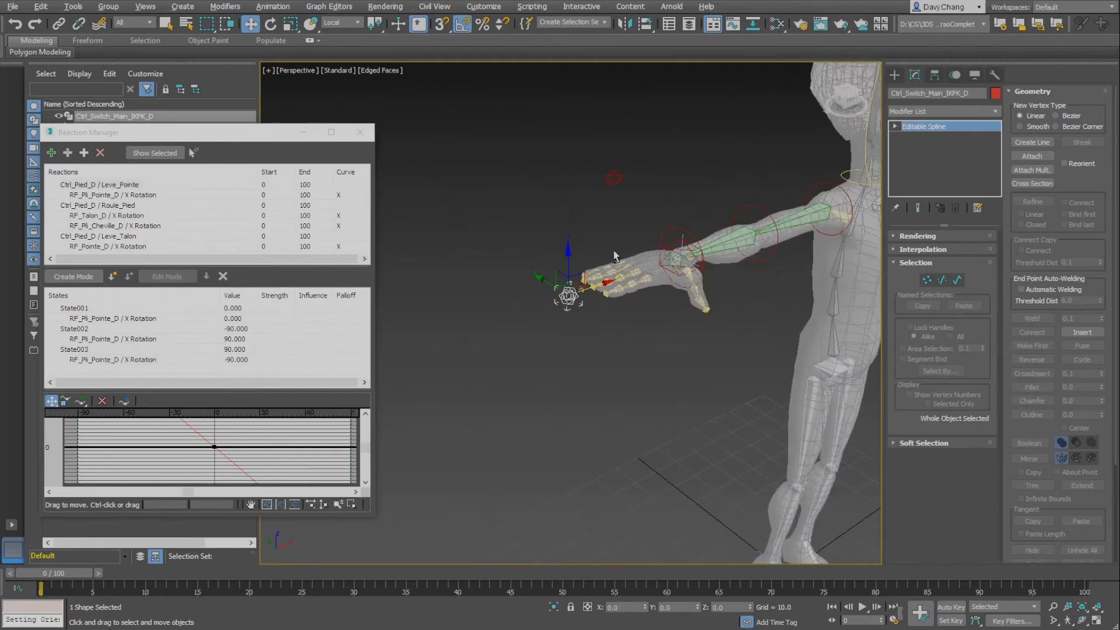
{"action": "middle_click_drag", "start_coordinate": [614, 253], "coordinate": [607, 254], "text": "alt"}
{"action": "scroll", "coordinate": [606, 254], "scroll_direction": "up", "scroll_amount": 3}
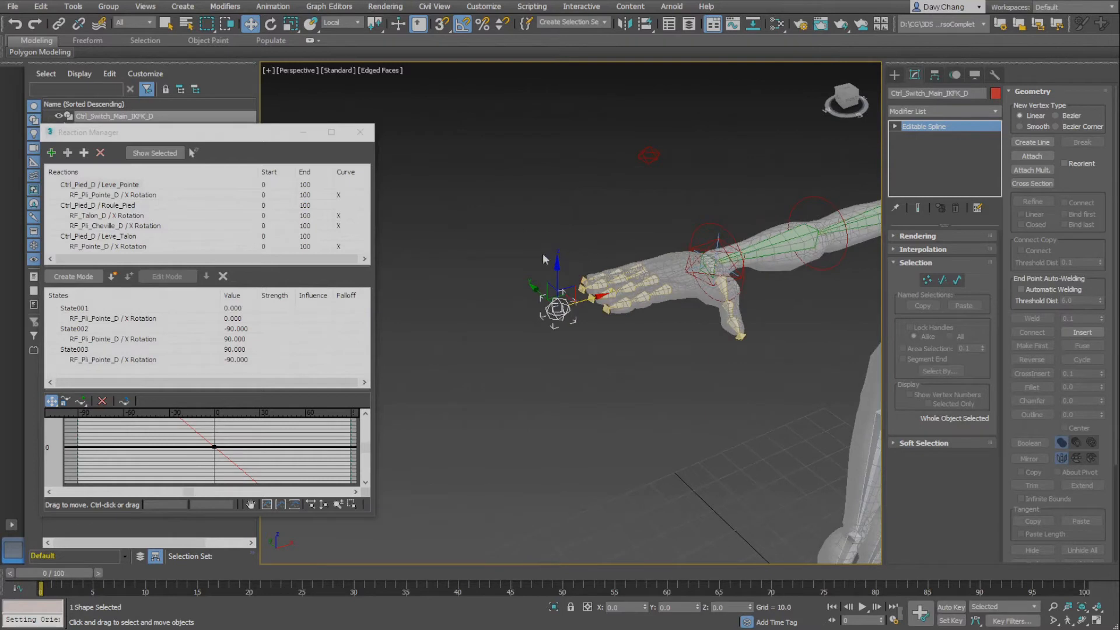
Freeze the switch control's transforms
{"action": "right_click", "coordinate": [515, 236]}
{"action": "left_click", "coordinate": [475, 192]}
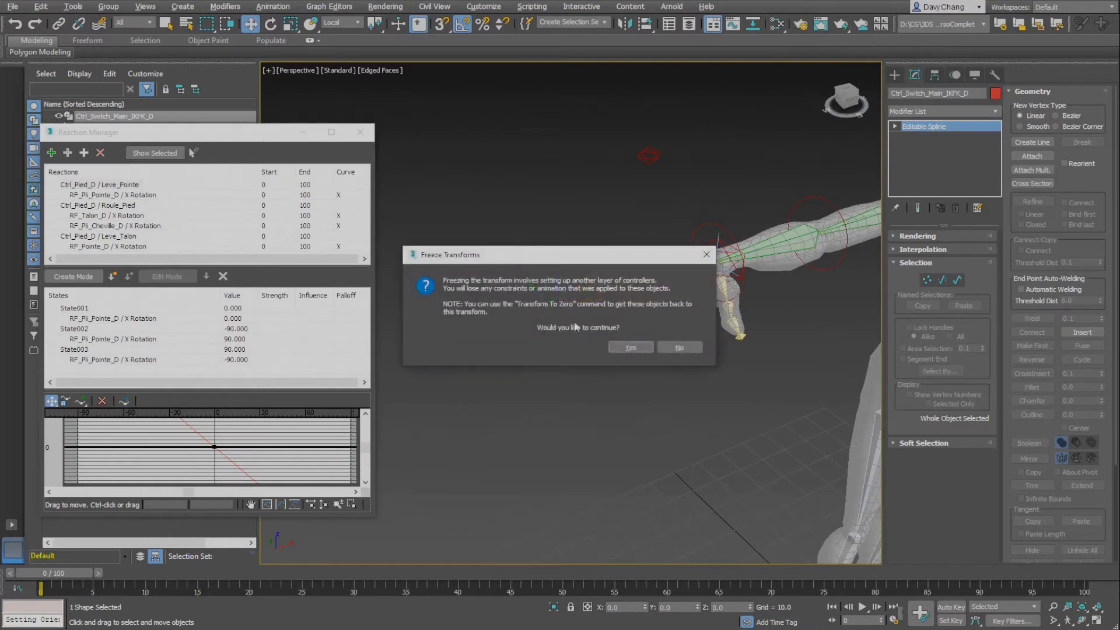
{"action": "left_click", "coordinate": [629, 350]}
{"action": "right_click", "coordinate": [532, 243]}
{"action": "left_click", "coordinate": [504, 213]}
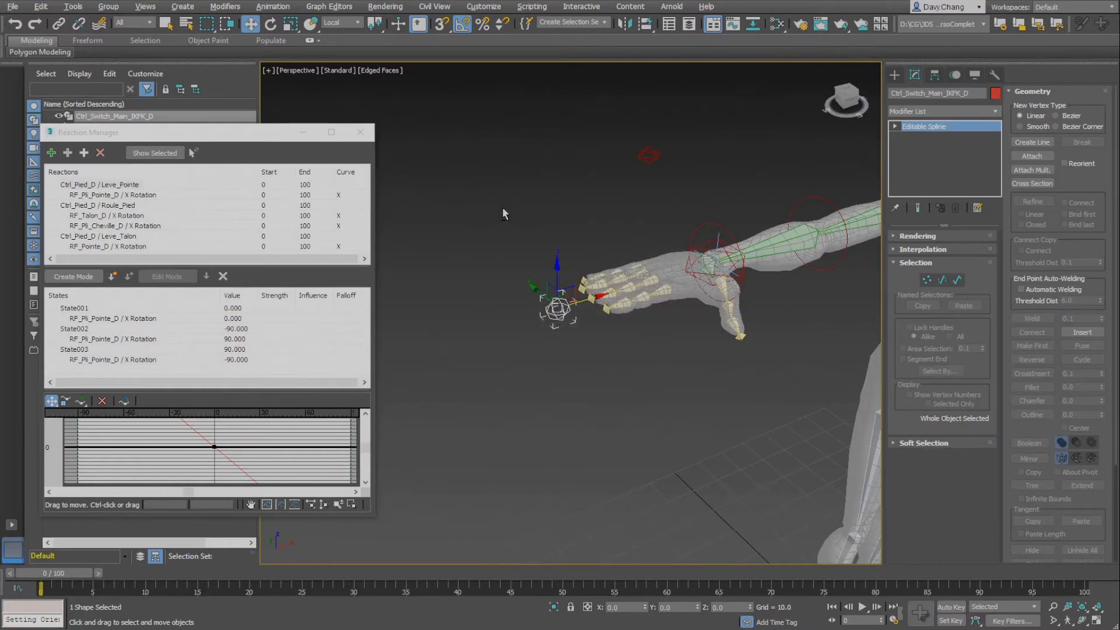
Minimize the Reaction Manager and select the main Poignet_D wrist bone in the COM hierarchy
{"action": "middle_click_drag", "start_coordinate": [593, 257], "coordinate": [576, 249], "text": "alt"}
{"action": "mouse_move", "coordinate": [626, 280]}
{"action": "middle_mouse_down", "text": "alt"}
{"action": "mouse_move", "coordinate": [610, 275]}
{"action": "mouse_move", "coordinate": [611, 286]}
{"action": "middle_mouse_up", "text": "alt"}
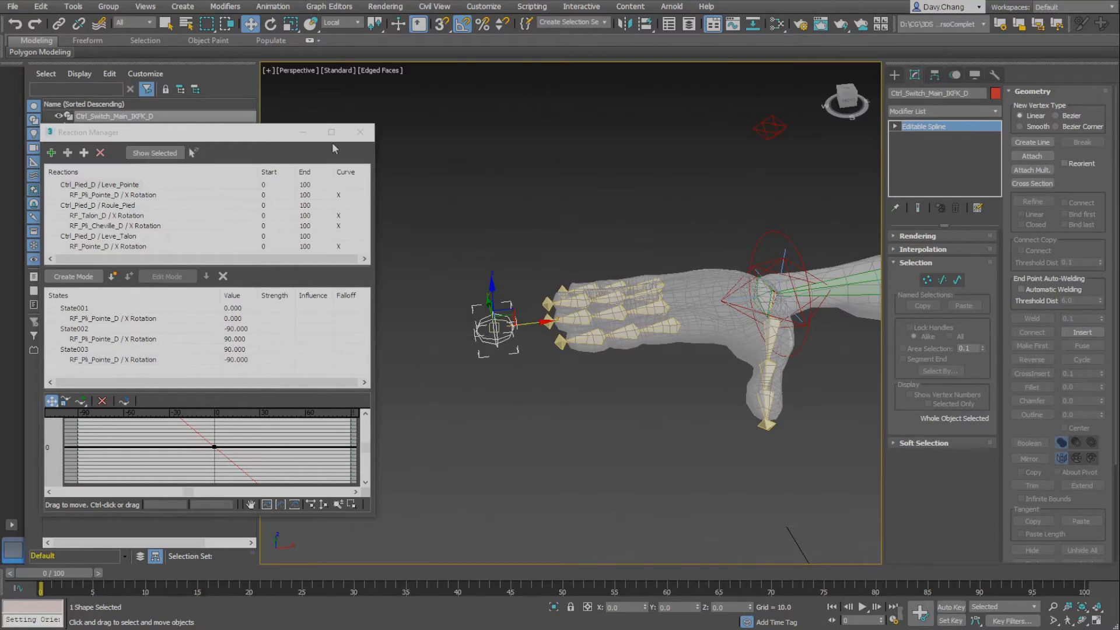
{"action": "left_click", "coordinate": [304, 133]}
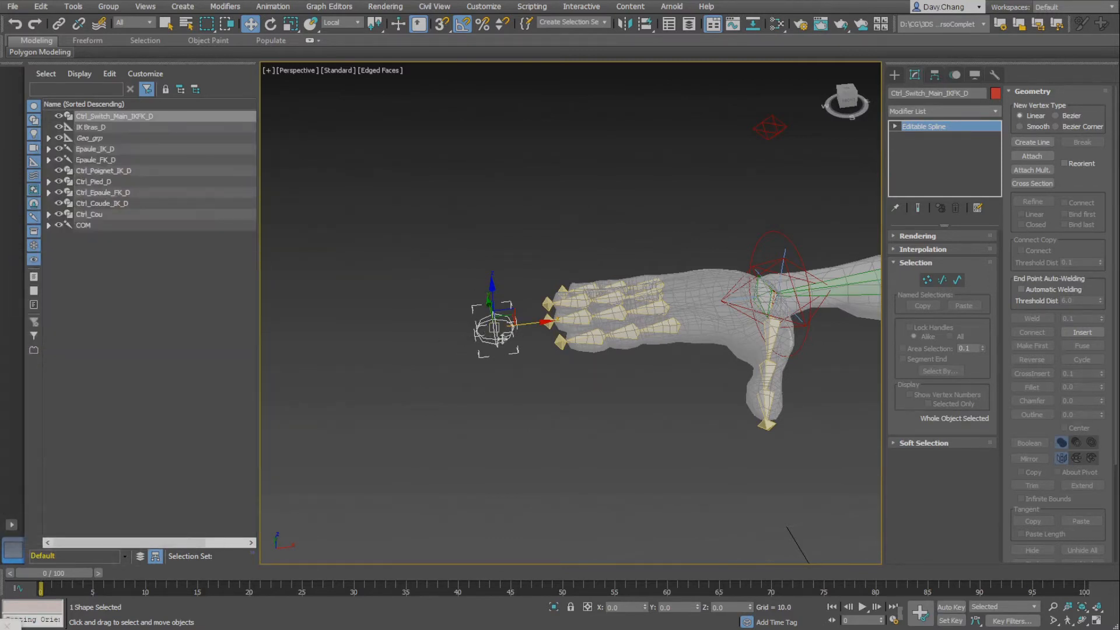
{"action": "left_click", "coordinate": [766, 298]}
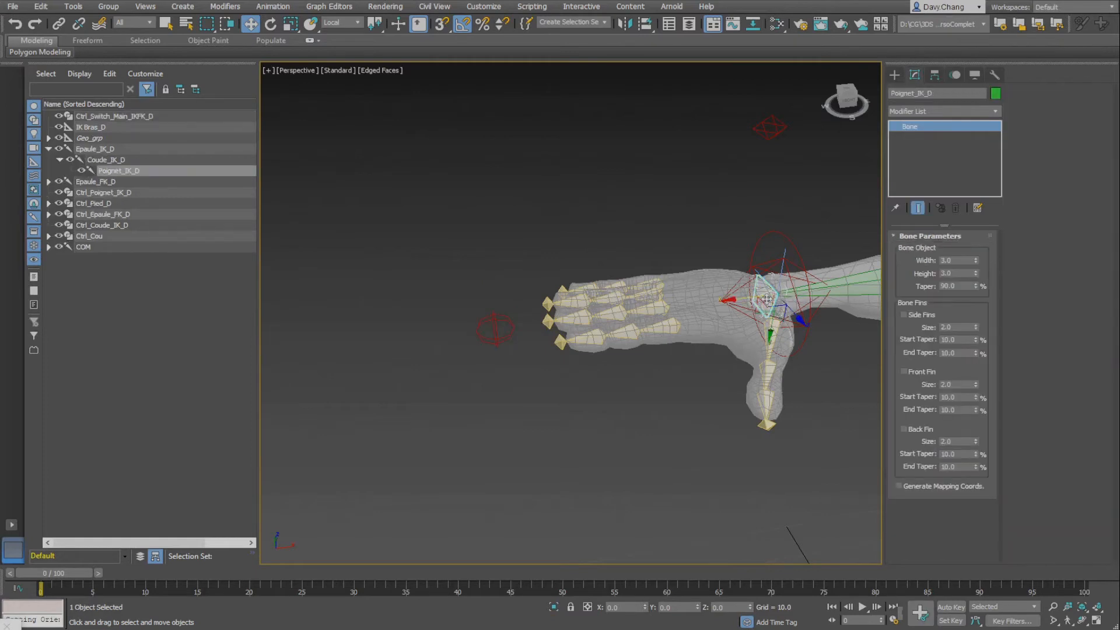
{"action": "scroll", "coordinate": [792, 318], "scroll_direction": "up", "scroll_amount": 4}
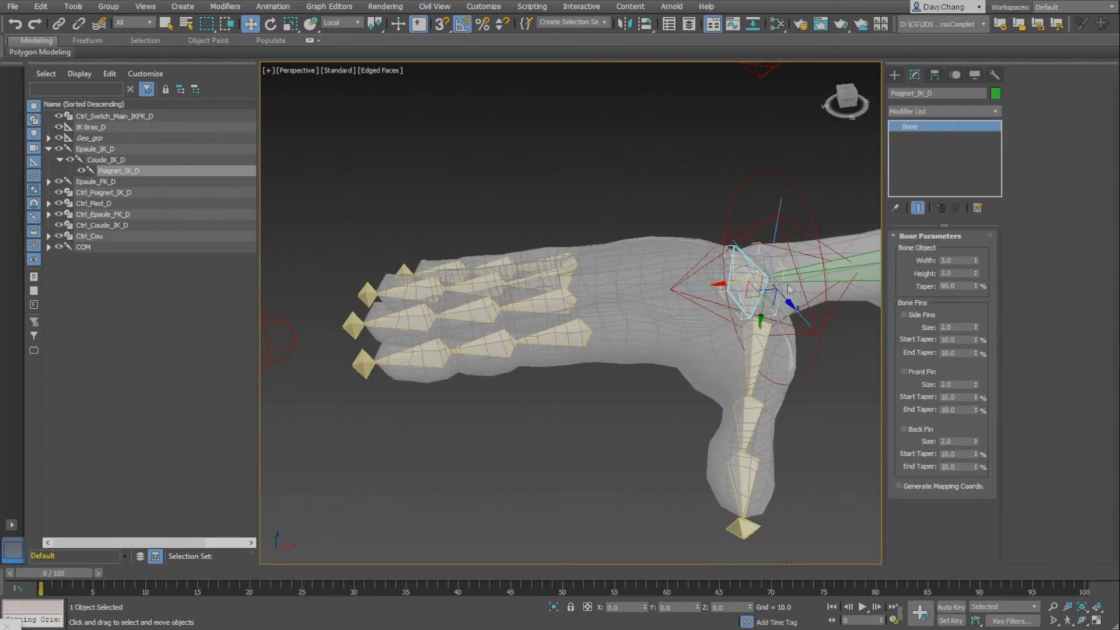
{"action": "left_click", "coordinate": [569, 306]}
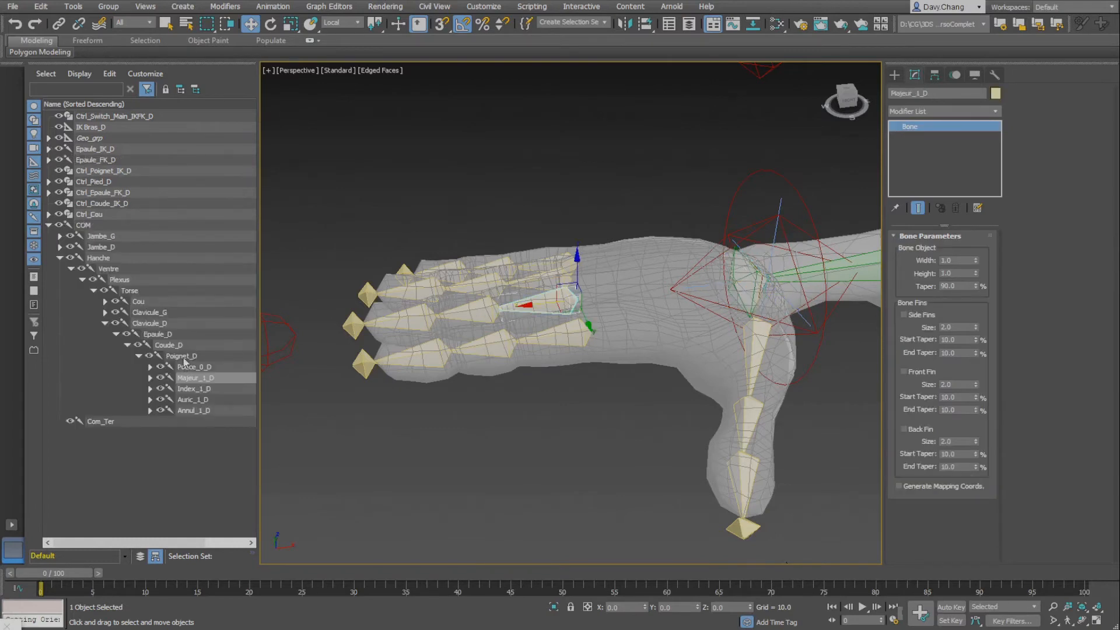
{"action": "left_click", "coordinate": [186, 357]}
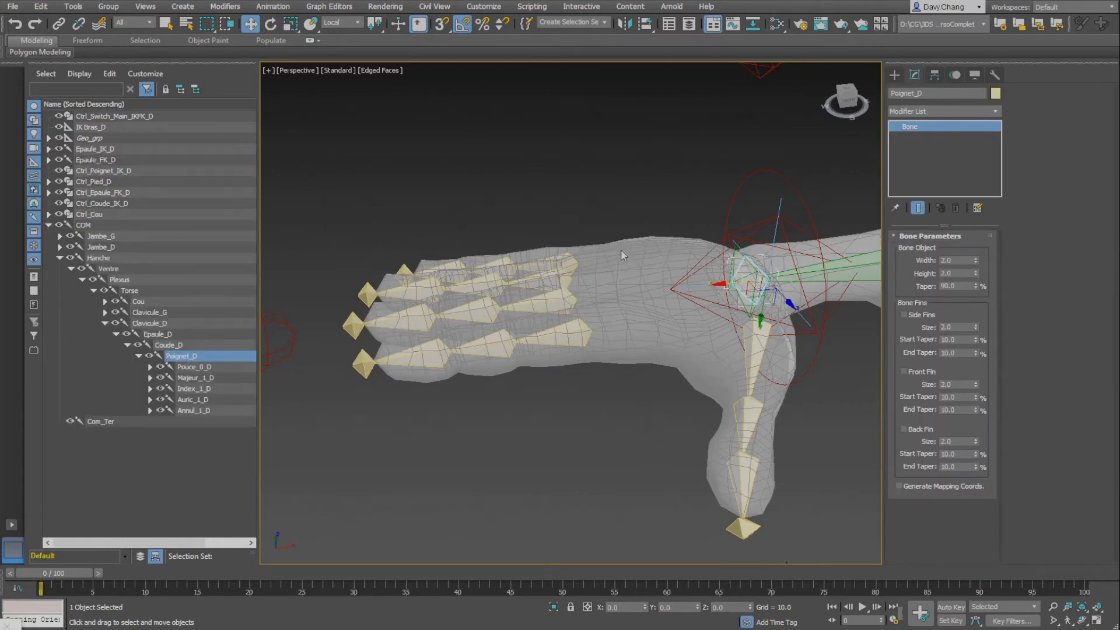
{"action": "middle_click_drag", "start_coordinate": [621, 250], "coordinate": [646, 254], "text": "alt"}
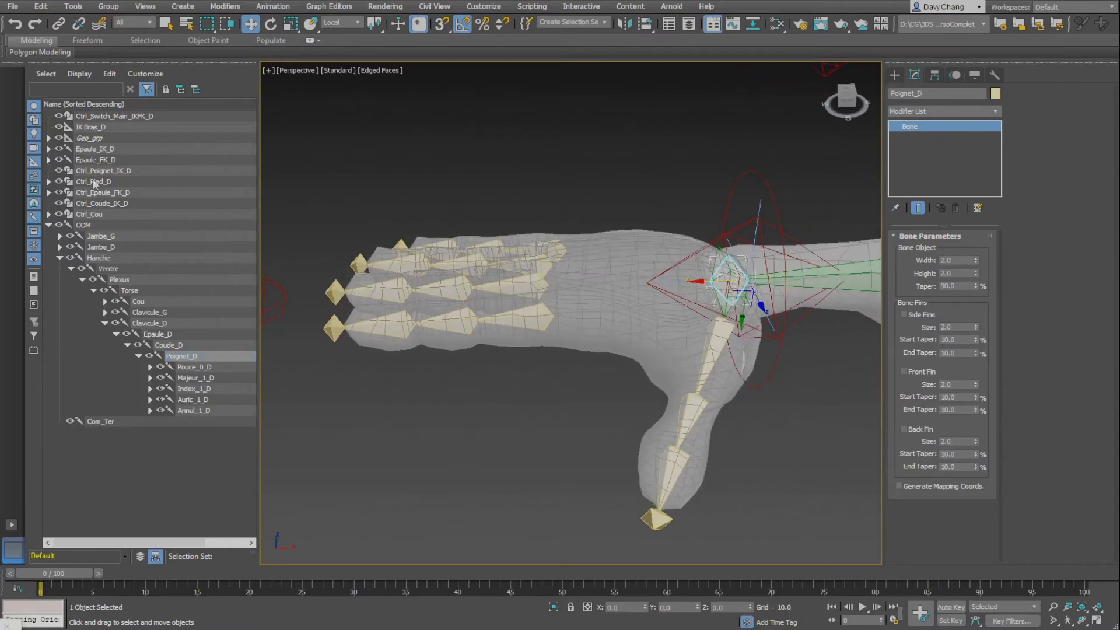
Hide the right arm's complete IK and FK bone chains, from Epaule to Poignet
{"action": "double_click", "coordinate": [96, 151]}
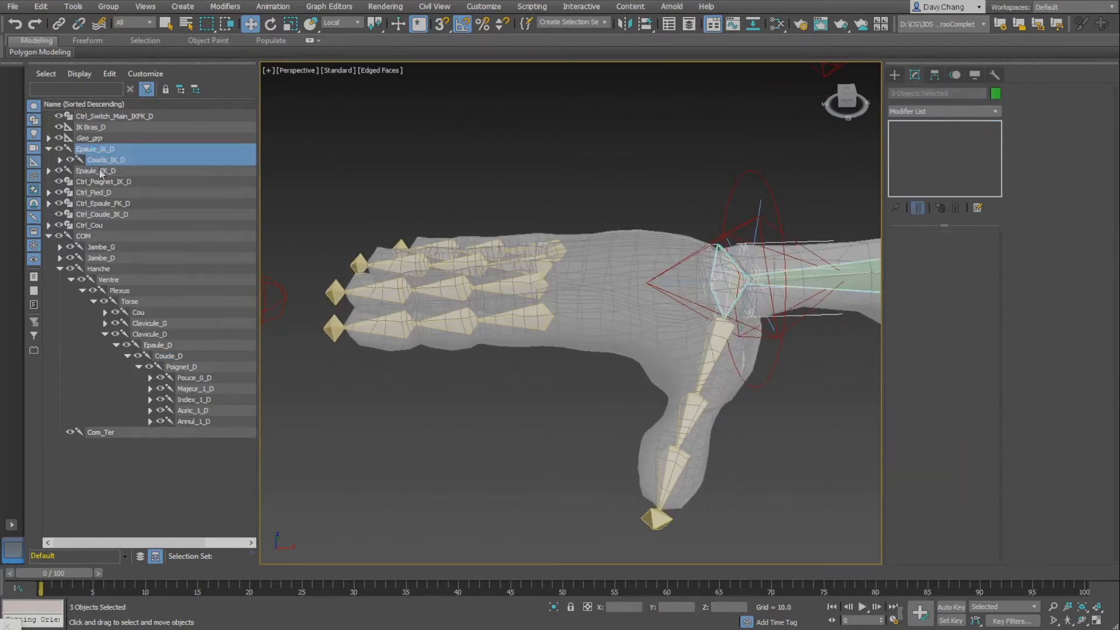
{"action": "left_click", "coordinate": [49, 170]}
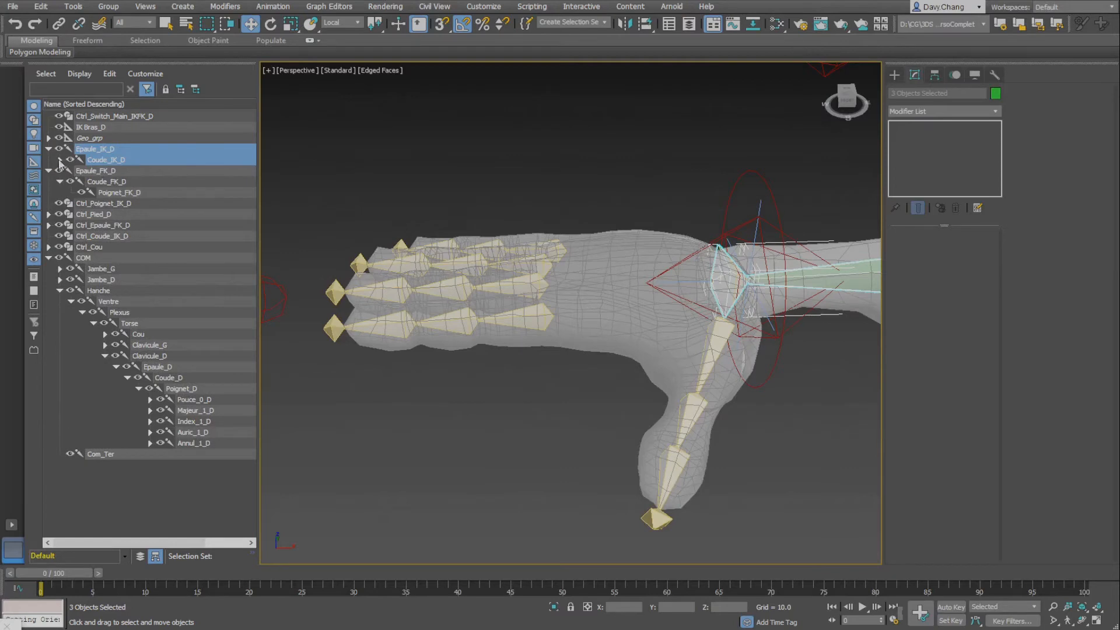
{"action": "left_click", "coordinate": [59, 159]}
{"action": "left_click", "coordinate": [125, 205], "text": "shift"}
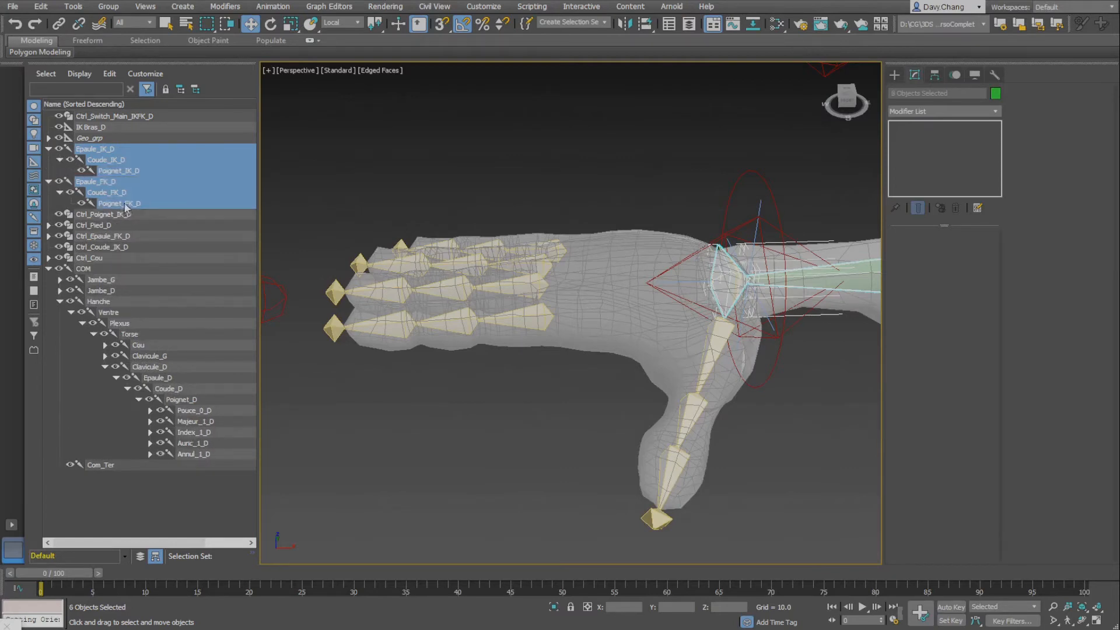
{"action": "left_click", "coordinate": [59, 149]}
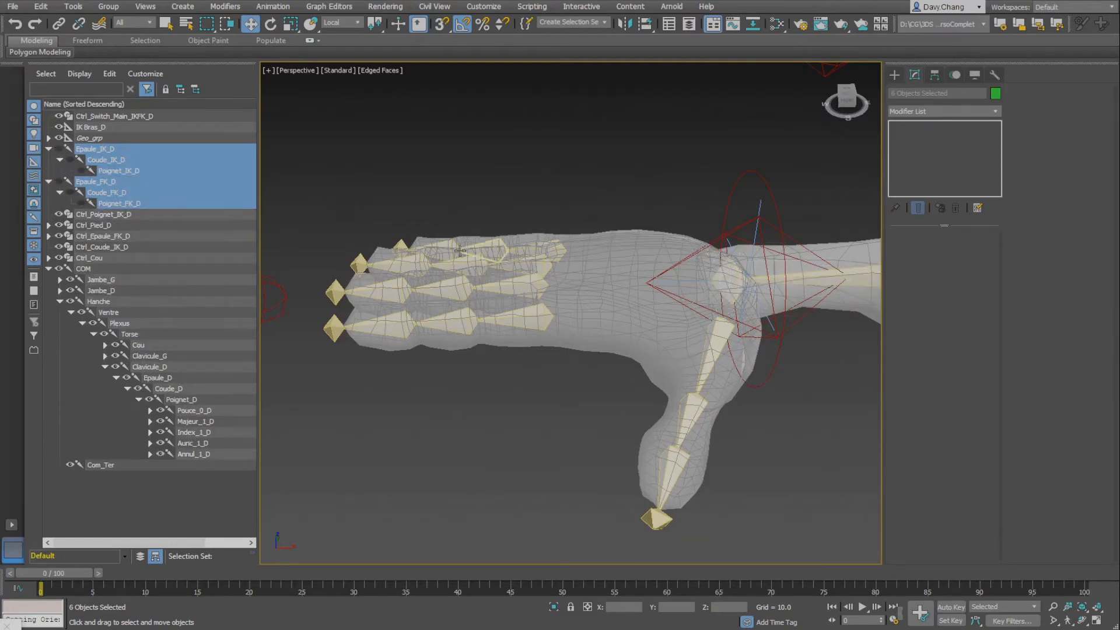
Attach Ctrl_Switch_Main_IKFK_D to the Poignet_D wrist bone with a Link Constraint
{"action": "scroll", "coordinate": [359, 261], "scroll_direction": "down", "scroll_amount": 3}
{"action": "middle_click_drag", "start_coordinate": [360, 260], "coordinate": [430, 257]}
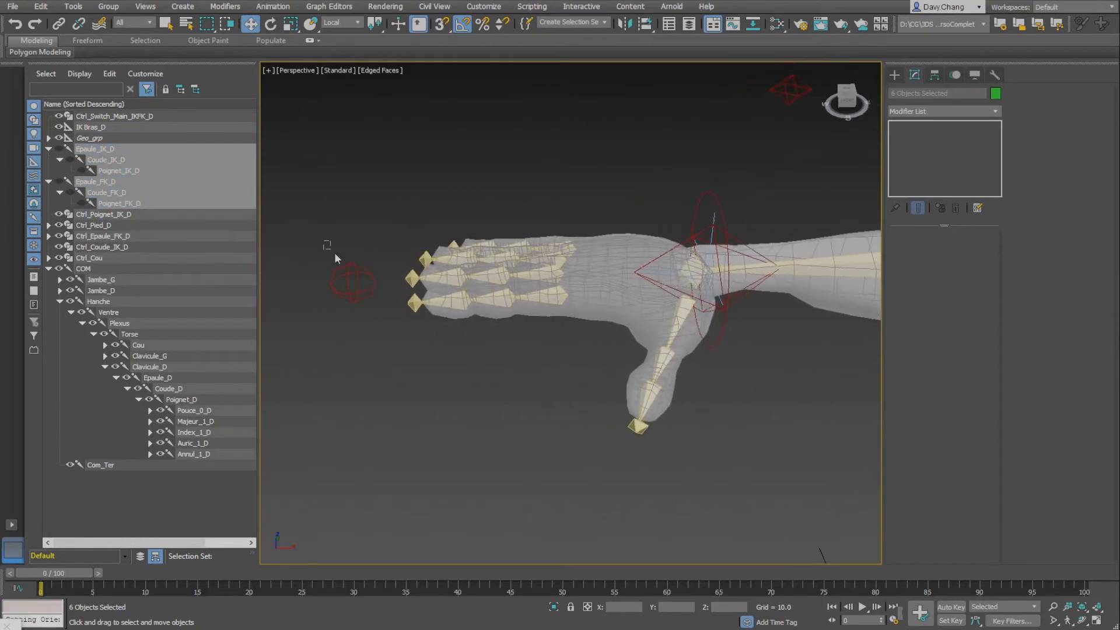
{"action": "left_click_drag", "start_coordinate": [326, 244], "coordinate": [372, 325]}
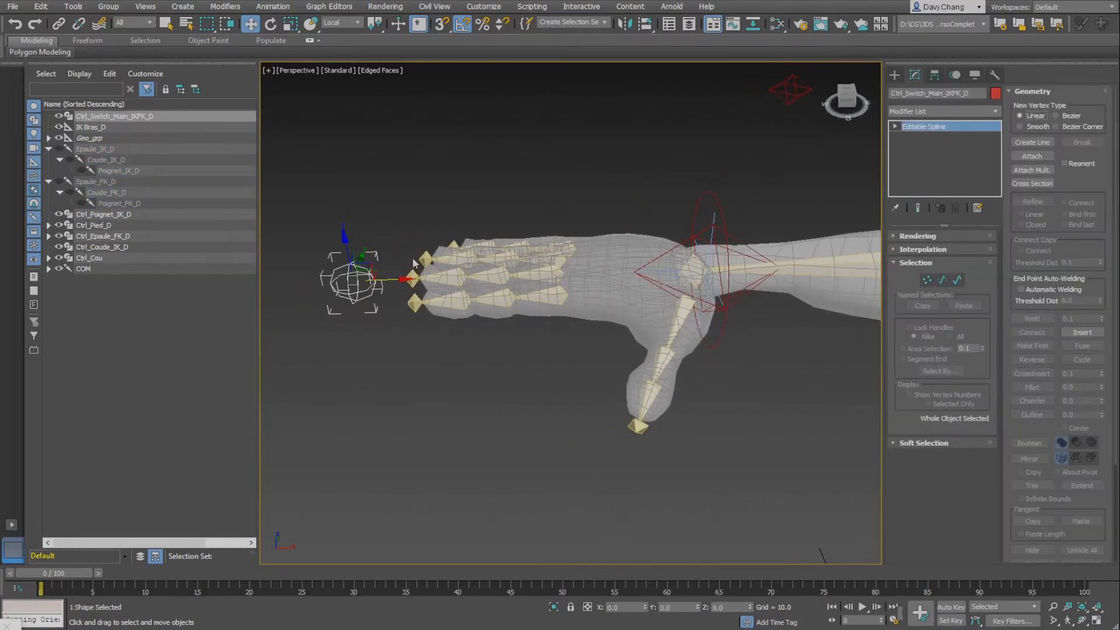
{"action": "left_click", "coordinate": [272, 7]}
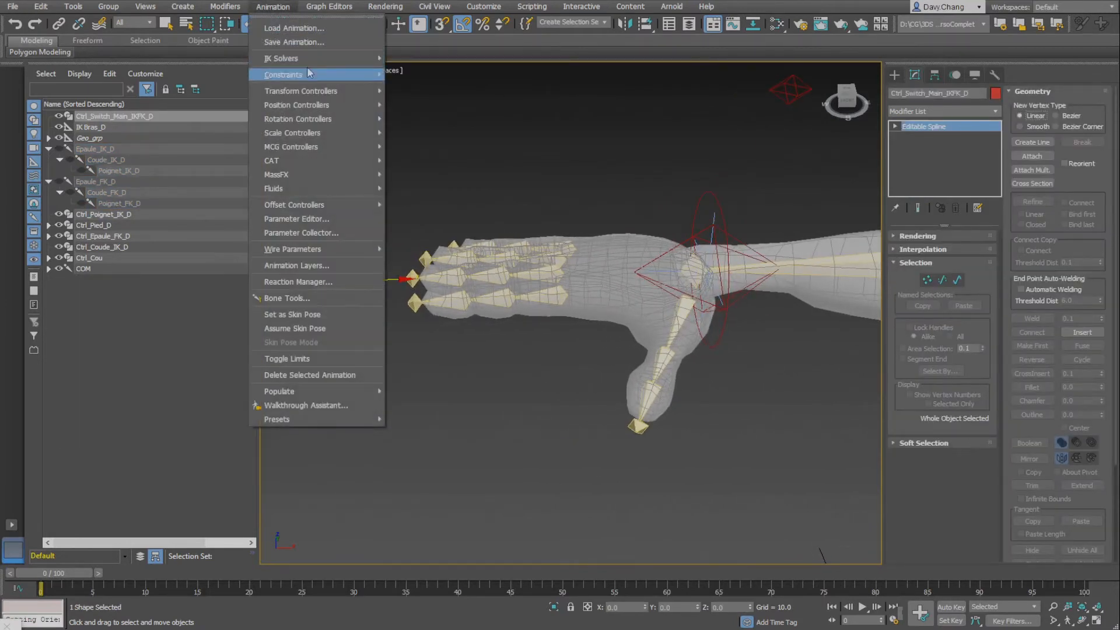
{"action": "mouse_move", "coordinate": [314, 75]}
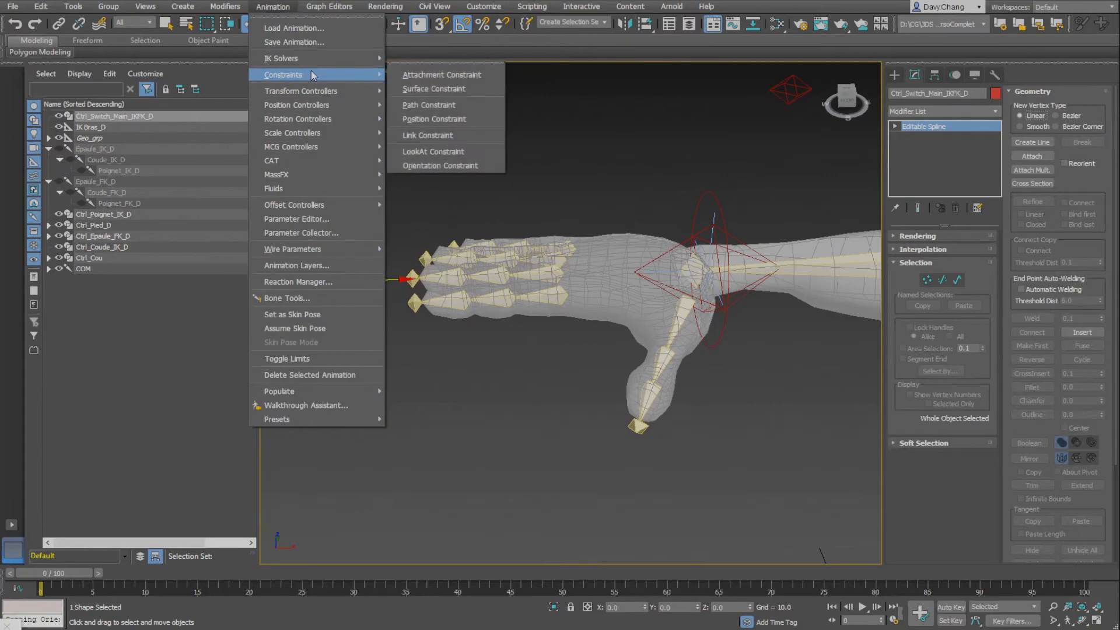
{"action": "left_click", "coordinate": [432, 135]}
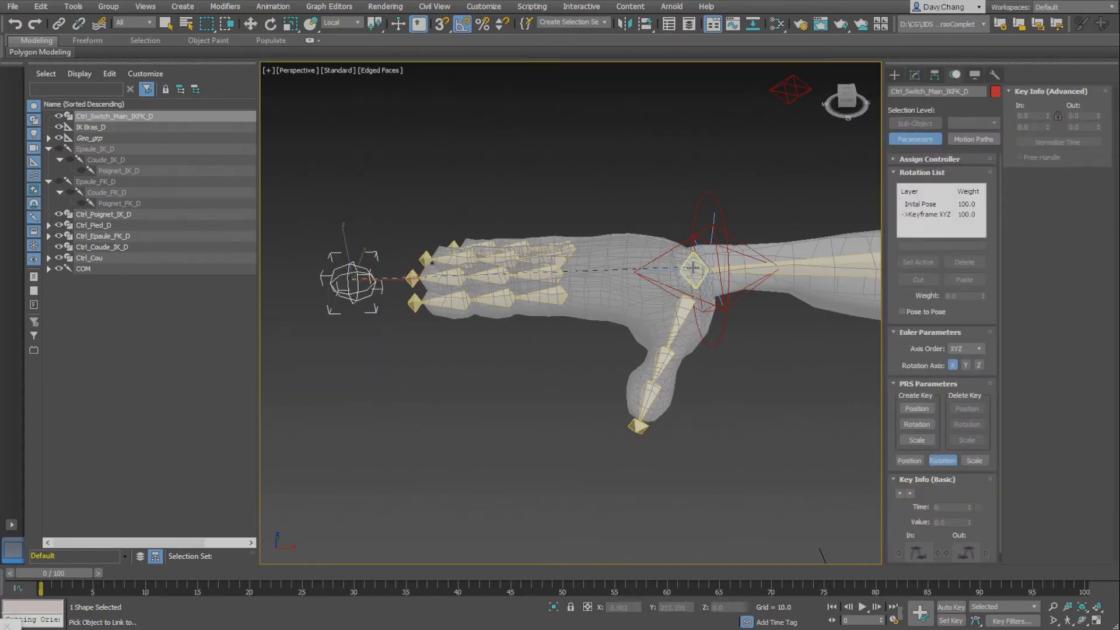
{"action": "left_click", "coordinate": [692, 268]}
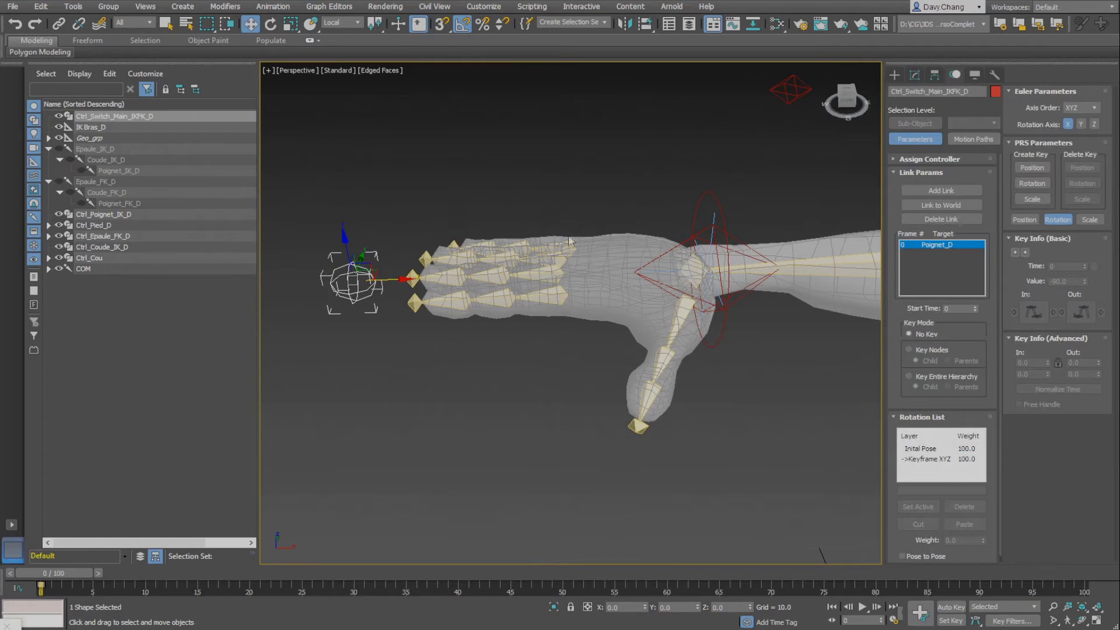
Test-rotate the Ctrl_Poignet_IK_D wrist control to check how the switch control follows the hand
{"action": "left_click", "coordinate": [494, 202]}
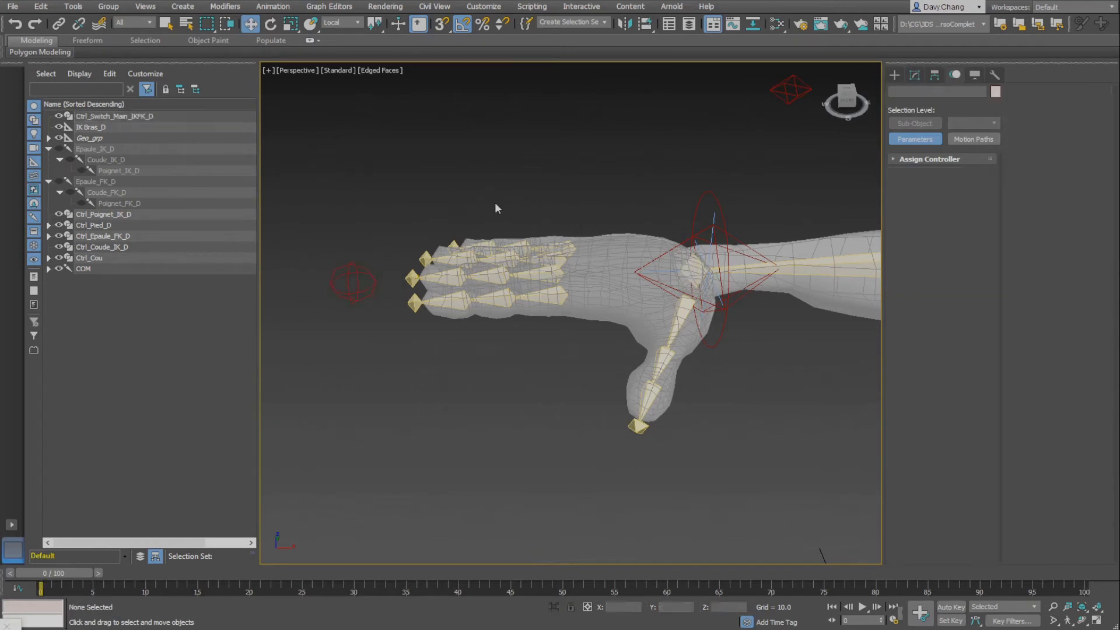
{"action": "left_click", "coordinate": [708, 195]}
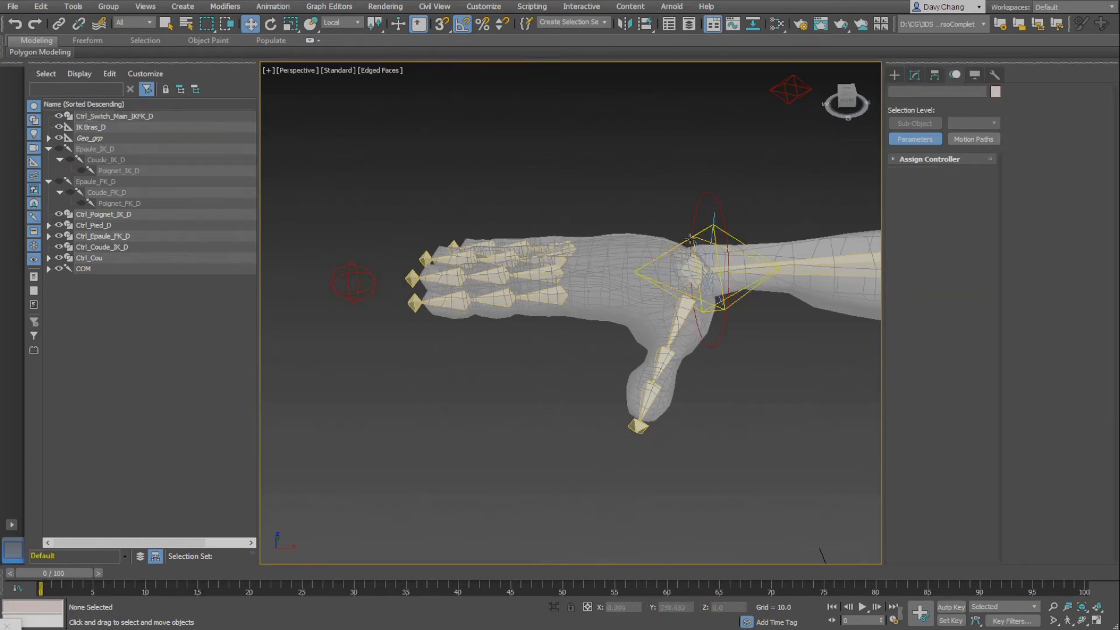
{"action": "key", "text": "e"}
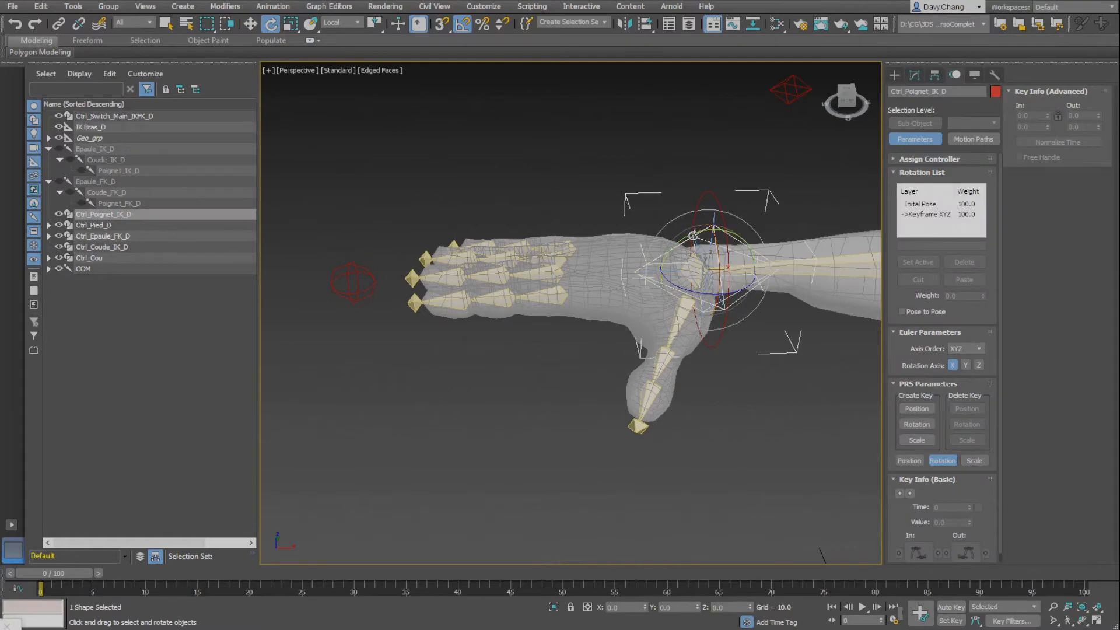
{"action": "left_click_drag", "start_coordinate": [692, 230], "coordinate": [694, 266]}
{"action": "left_click_drag", "start_coordinate": [691, 234], "coordinate": [703, 262]}
{"action": "left_click_drag", "start_coordinate": [406, 256], "coordinate": [671, 260]}
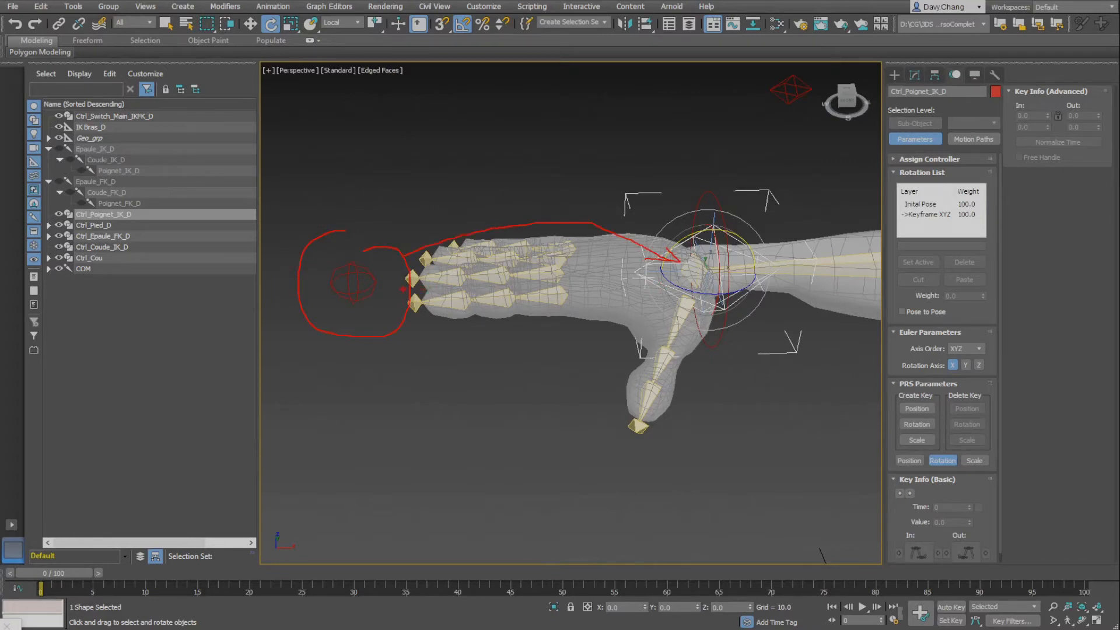
{"action": "mouse_move", "coordinate": [453, 288]}
{"action": "left_mouse_down"}
{"action": "mouse_move", "coordinate": [634, 293]}
{"action": "mouse_move", "coordinate": [603, 305]}
{"action": "left_mouse_up"}
{"action": "left_click_drag", "start_coordinate": [473, 267], "coordinate": [463, 309]}
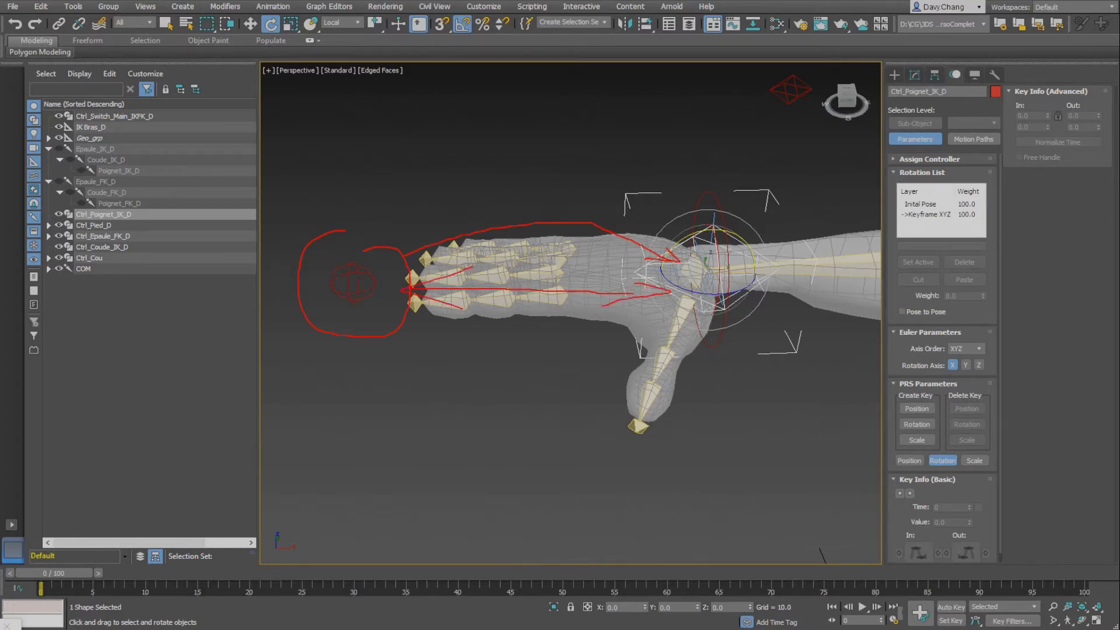
{"action": "key", "text": "Escape"}
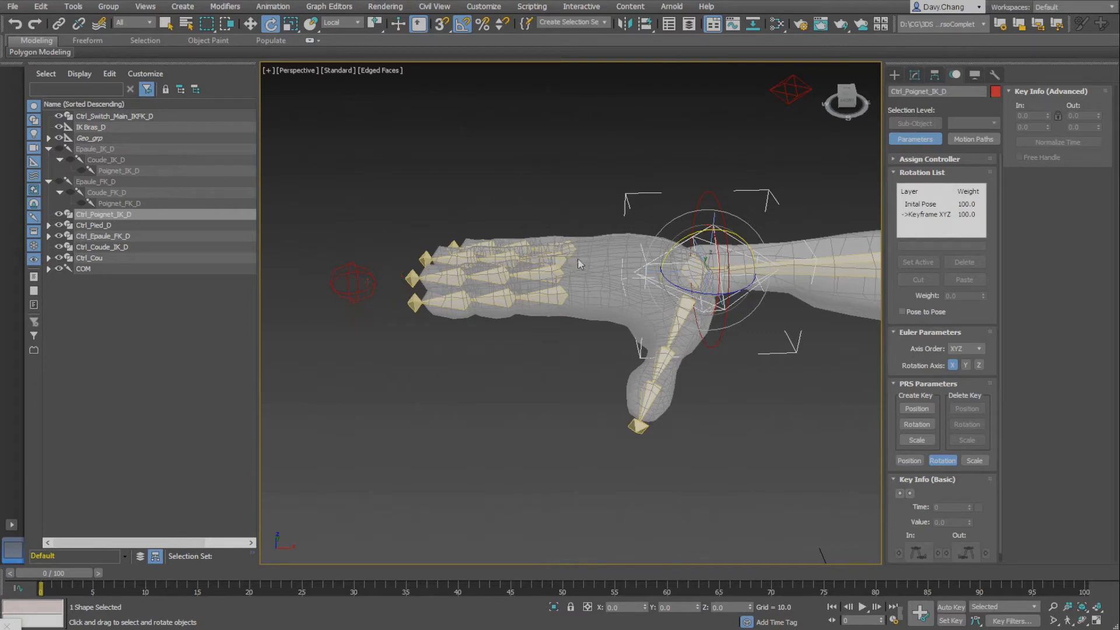
Switch to the Move tool and select the Ctrl_Switch_Main_IKFK_D control in front of the fingers
{"action": "middle_click_drag", "start_coordinate": [584, 265], "coordinate": [498, 318], "text": "alt"}
{"action": "key", "text": "w"}
{"action": "left_click", "coordinate": [538, 209]}
{"action": "scroll", "coordinate": [587, 275], "scroll_direction": "down", "scroll_amount": 5}
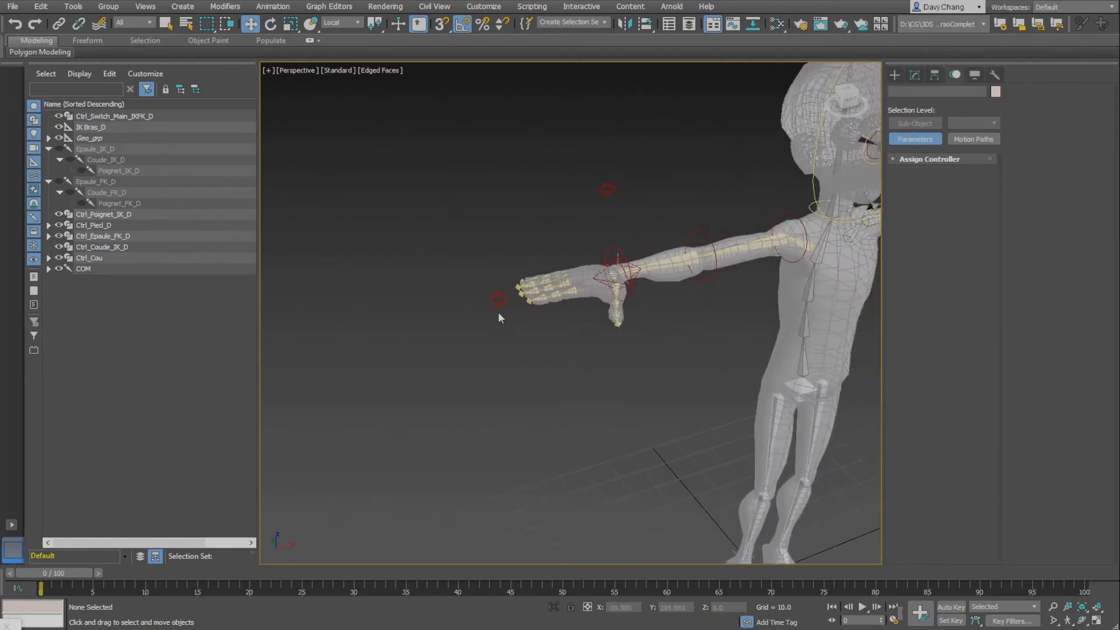
{"action": "left_click", "coordinate": [497, 299]}
{"action": "mouse_move", "coordinate": [650, 307]}
{"action": "middle_mouse_down", "text": "alt"}
{"action": "mouse_move", "coordinate": [660, 309]}
{"action": "mouse_move", "coordinate": [636, 302]}
{"action": "mouse_move", "coordinate": [670, 313]}
{"action": "middle_mouse_up", "text": "alt"}
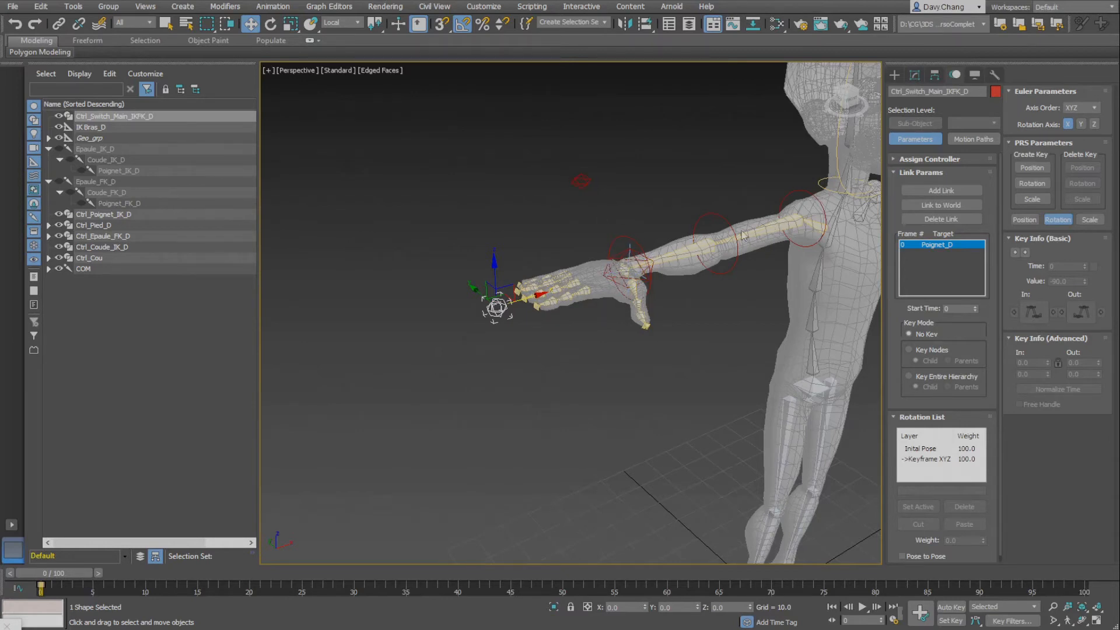
{"action": "scroll", "coordinate": [570, 325], "scroll_direction": "down", "scroll_amount": 1}
{"action": "middle_click_drag", "start_coordinate": [571, 325], "coordinate": [490, 292]}
Unhide the right arm's complete IK and FK bone chains, from Epaule to Poignet, and restore the Reaction Manager
{"action": "left_click", "coordinate": [93, 150]}
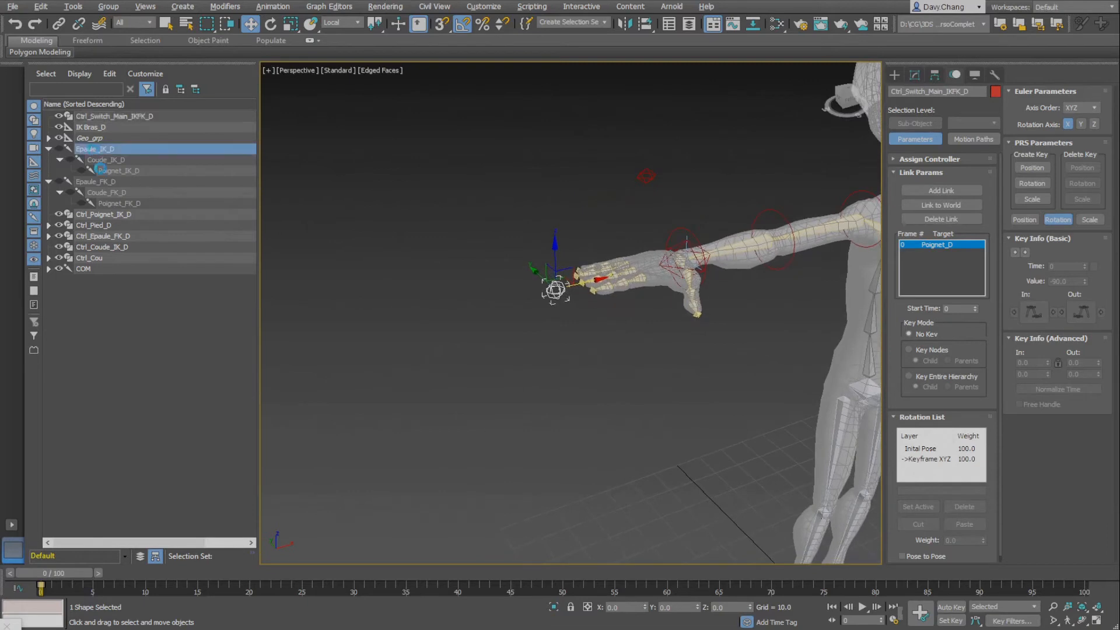
{"action": "left_click", "coordinate": [111, 204], "text": "shift"}
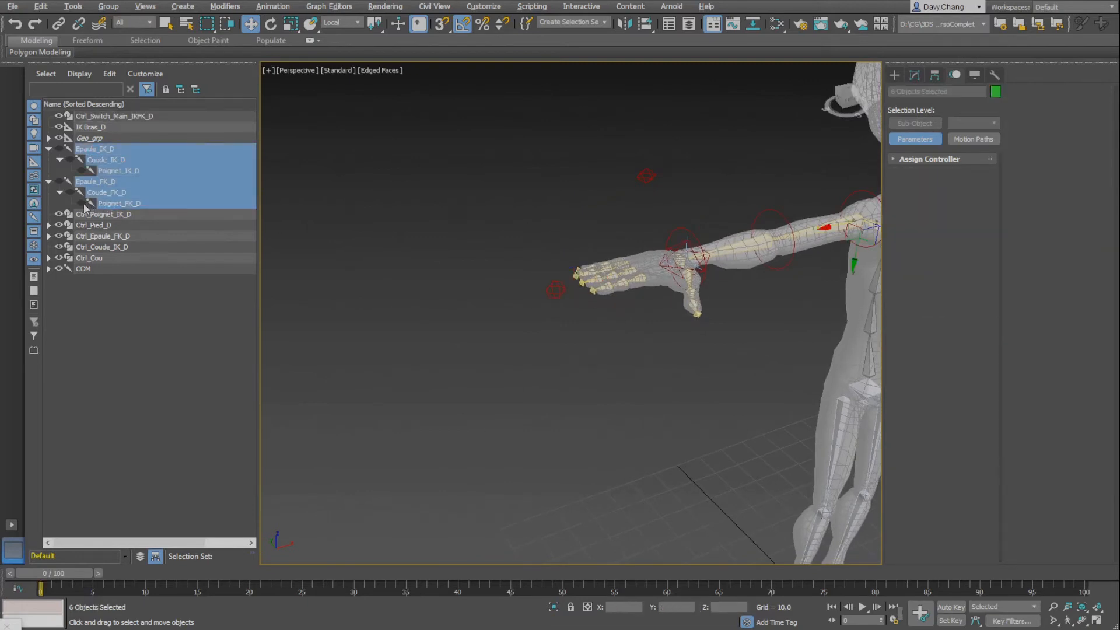
{"action": "left_click", "coordinate": [508, 311]}
{"action": "middle_click_drag", "start_coordinate": [601, 333], "coordinate": [418, 318], "text": "alt"}
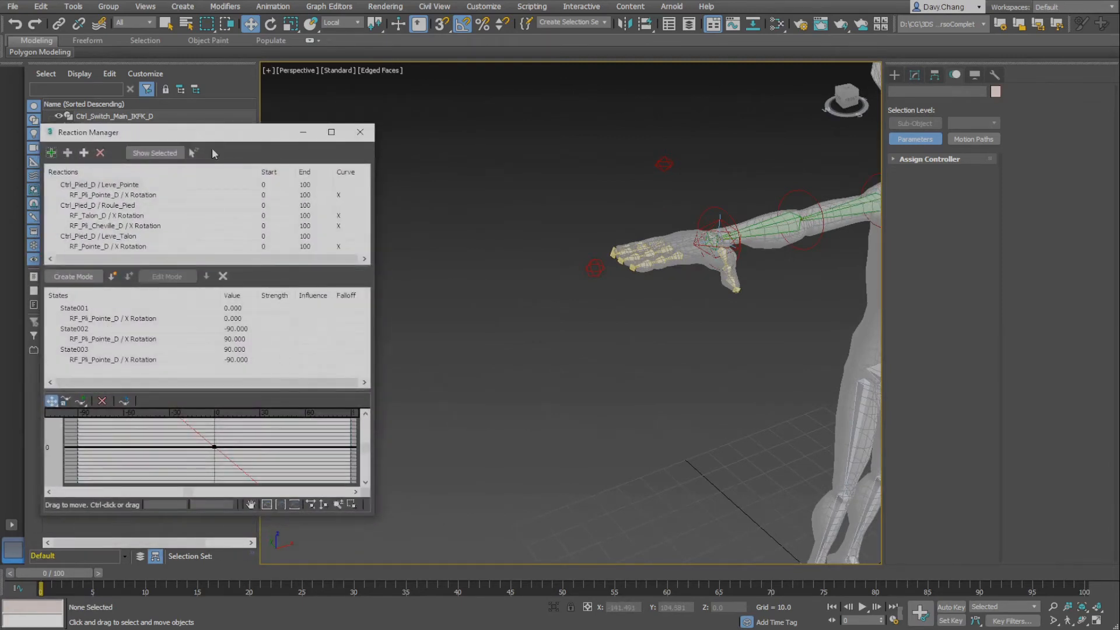
{"action": "left_click_drag", "start_coordinate": [217, 137], "coordinate": [287, 140]}
{"action": "middle_click_drag", "start_coordinate": [494, 298], "coordinate": [492, 302], "text": "alt"}
Select the Ctrl_Switch_Main_IKFK_D control and add an Attribute Holder modifier to it
{"action": "left_click", "coordinate": [556, 355]}
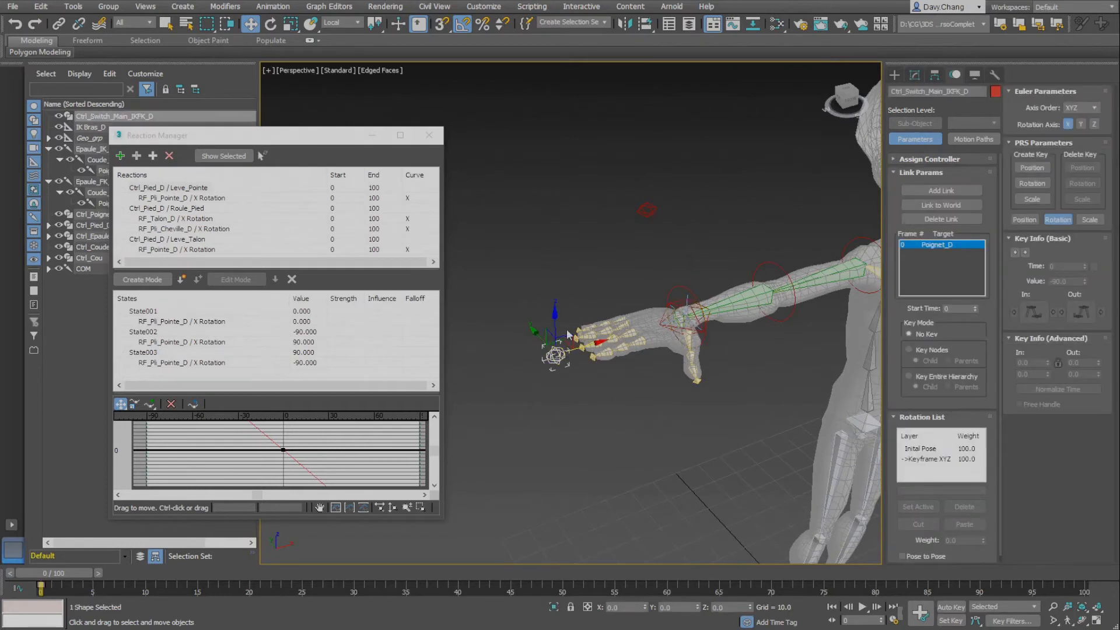
{"action": "left_click", "coordinate": [914, 77]}
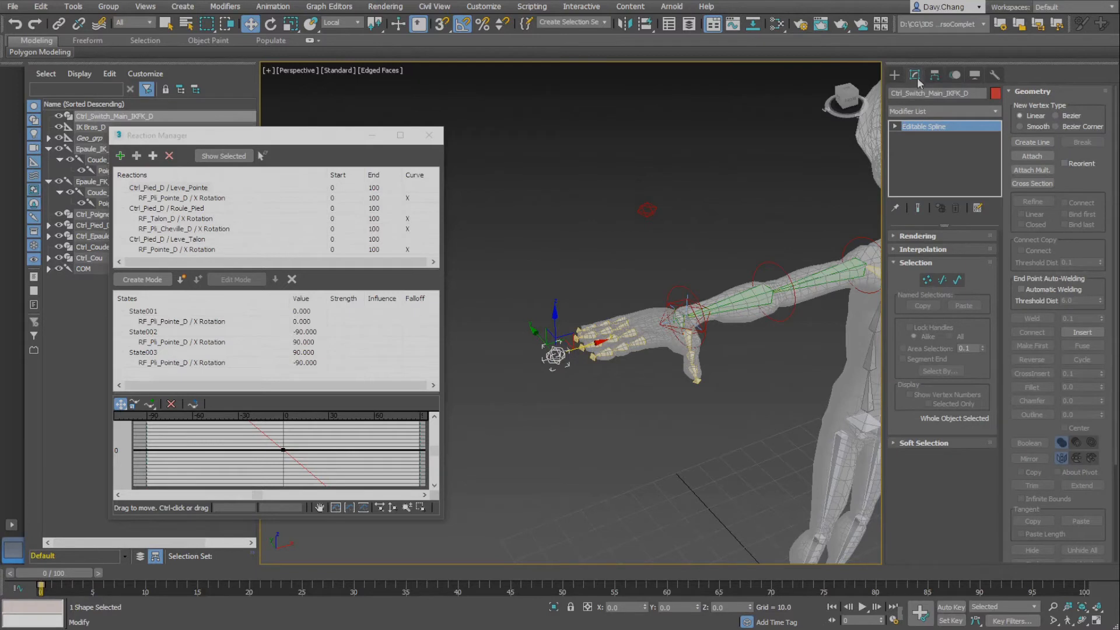
{"action": "left_click", "coordinate": [928, 111]}
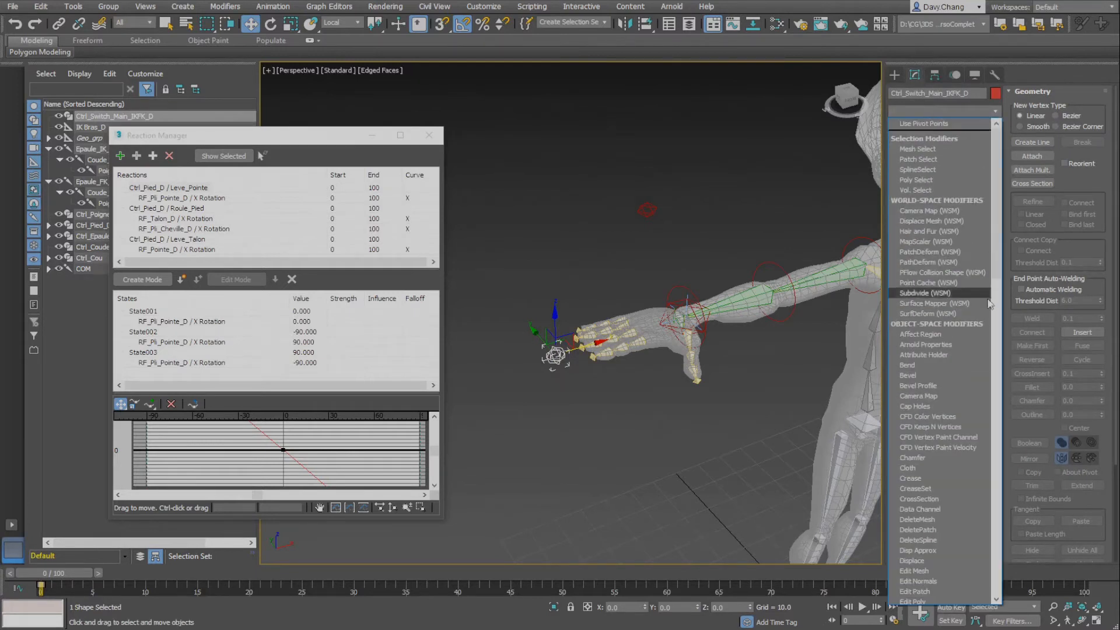
{"action": "left_click", "coordinate": [928, 354]}
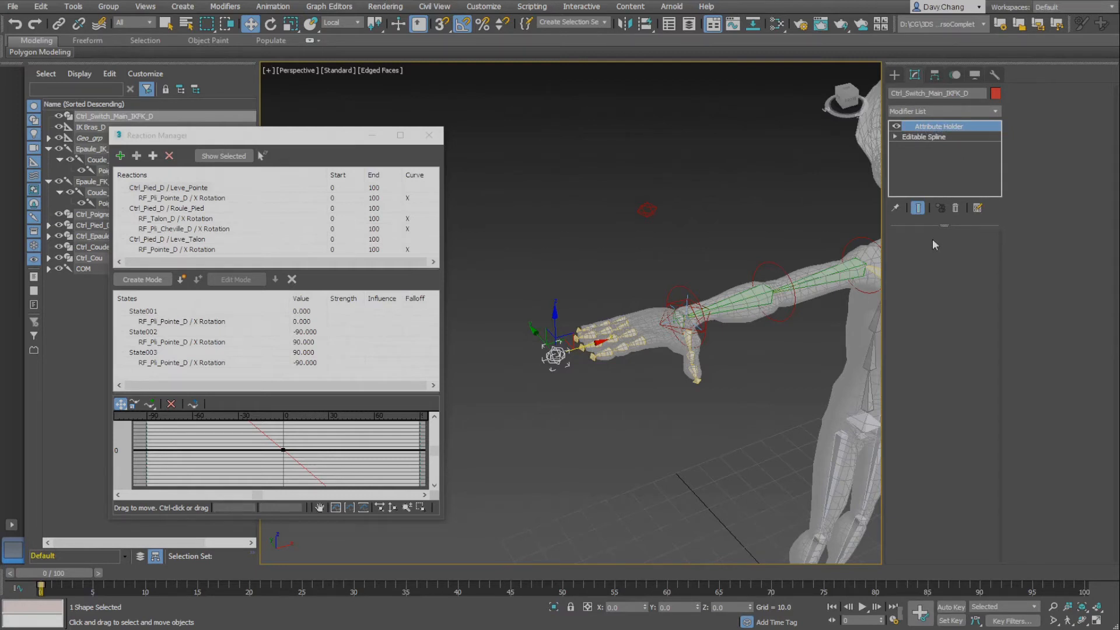
Open the Parameter Editor and check the Add to Type options for Selected Object's Current Modifier
{"action": "left_click", "coordinate": [262, 9]}
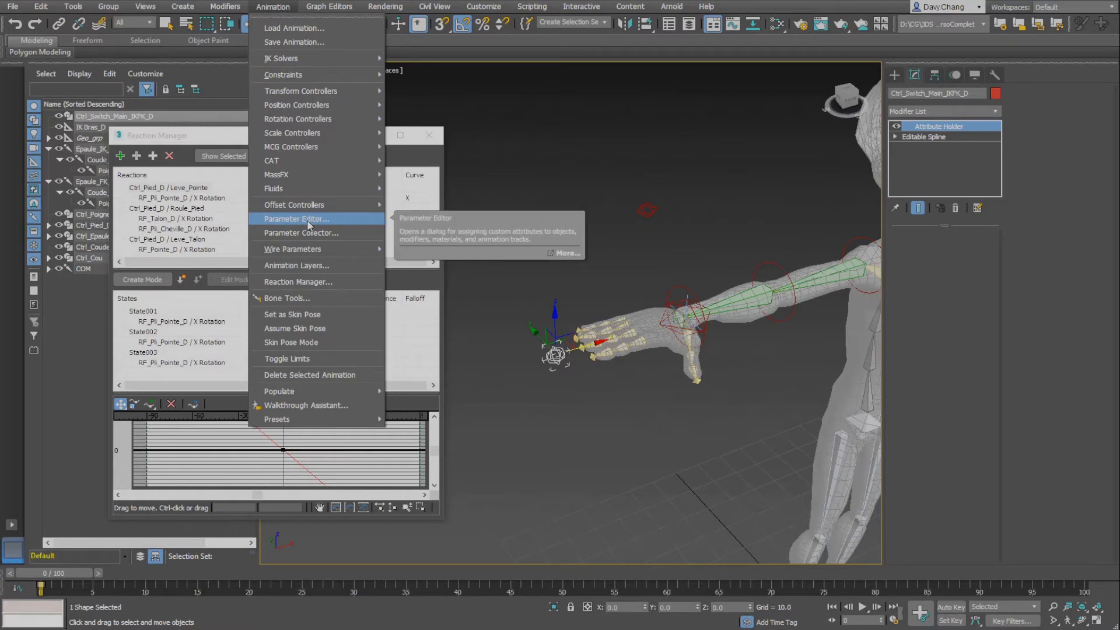
{"action": "left_click", "coordinate": [298, 218]}
{"action": "left_click_drag", "start_coordinate": [409, 148], "coordinate": [667, 100]}
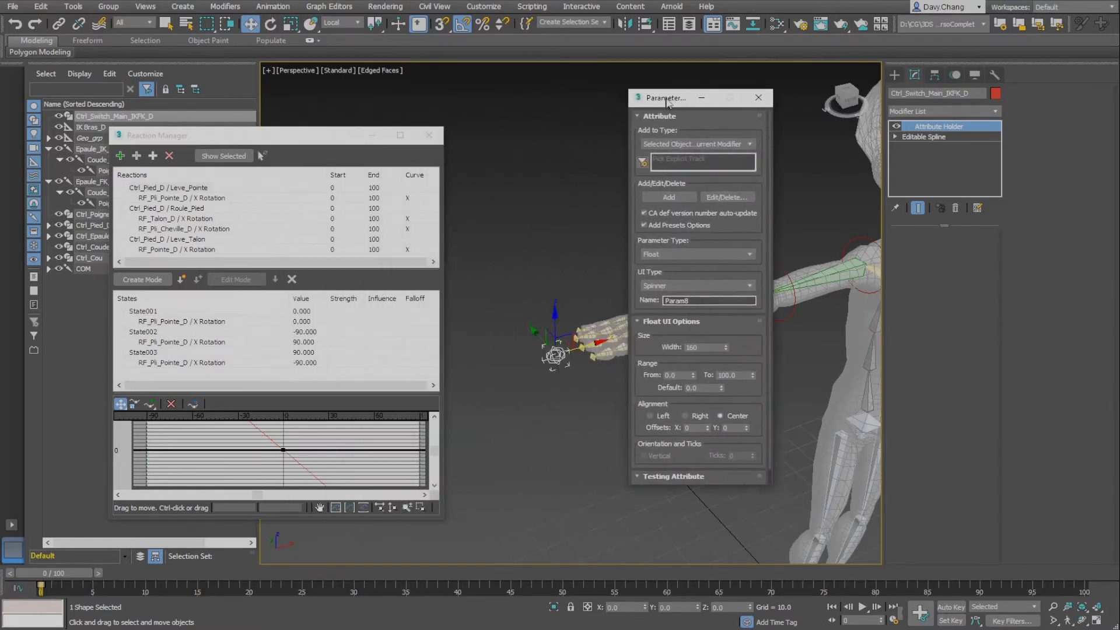
{"action": "left_click", "coordinate": [742, 145]}
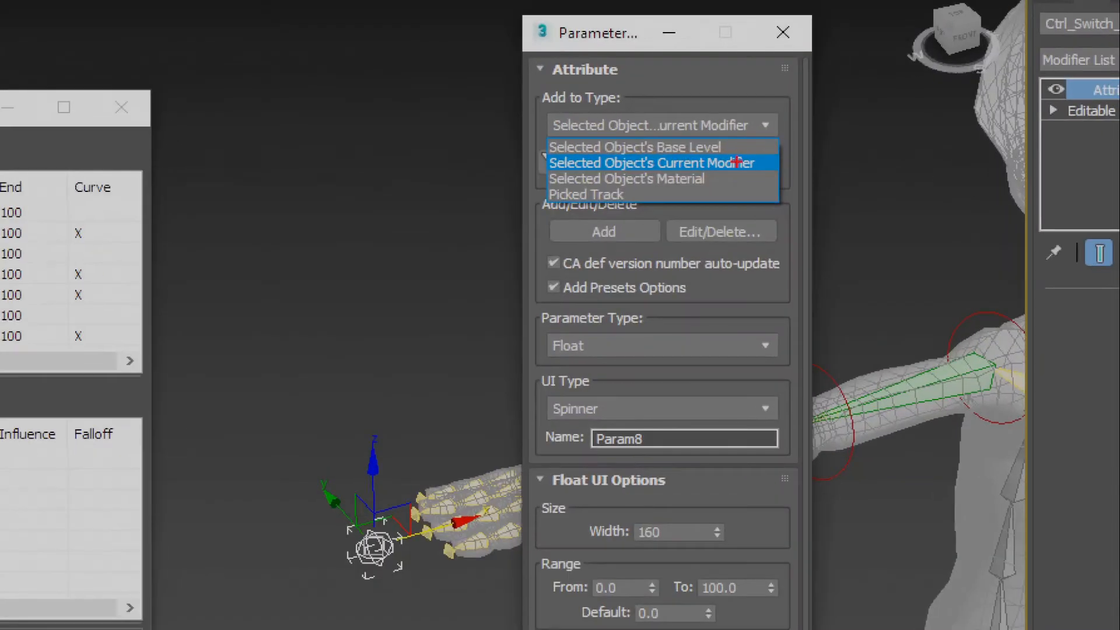
{"action": "left_click_drag", "start_coordinate": [511, 148], "coordinate": [798, 176], "text": "ctrl"}
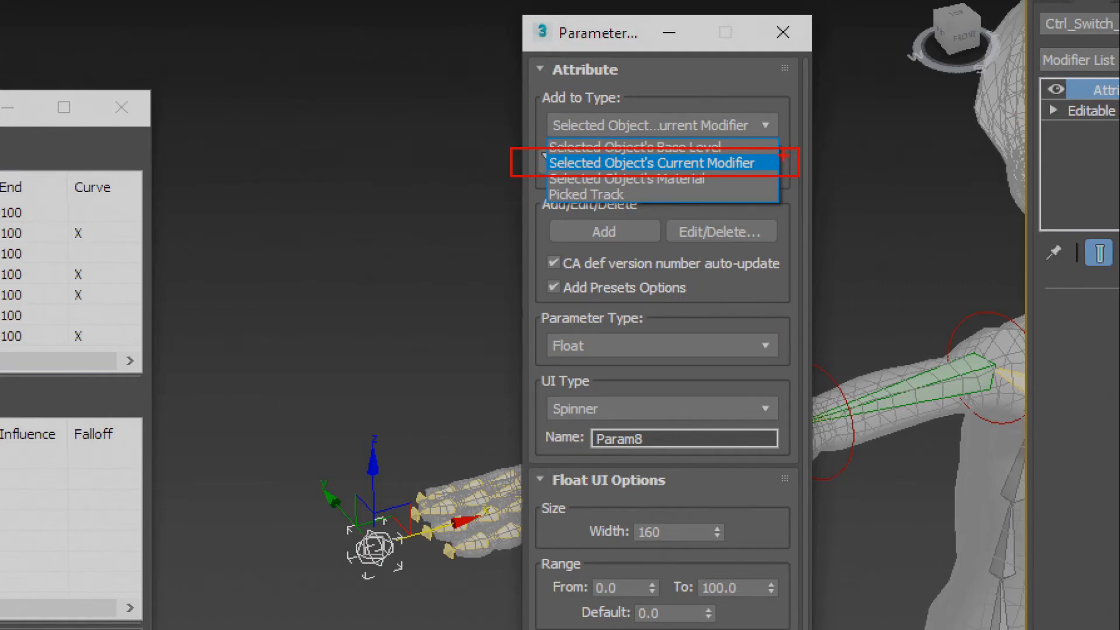
{"action": "mouse_move", "coordinate": [802, 155]}
{"action": "left_mouse_down"}
{"action": "mouse_move", "coordinate": [1025, 95]}
{"action": "mouse_move", "coordinate": [991, 110]}
{"action": "left_mouse_up"}
{"action": "key", "text": "Escape"}
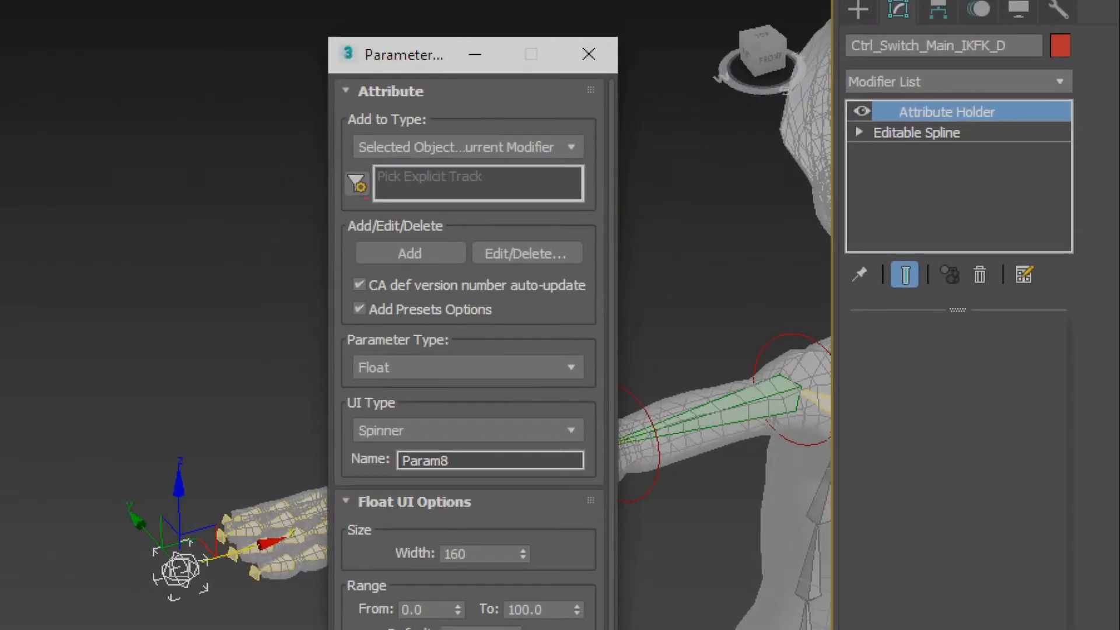
{"action": "mouse_move", "coordinate": [368, 126]}
{"action": "left_mouse_down"}
{"action": "mouse_move", "coordinate": [537, 168]}
{"action": "mouse_move", "coordinate": [522, 124]}
{"action": "left_mouse_up"}
{"action": "mouse_move", "coordinate": [633, 153]}
{"action": "left_mouse_down"}
{"action": "mouse_move", "coordinate": [832, 118]}
{"action": "mouse_move", "coordinate": [813, 139]}
{"action": "left_mouse_up"}
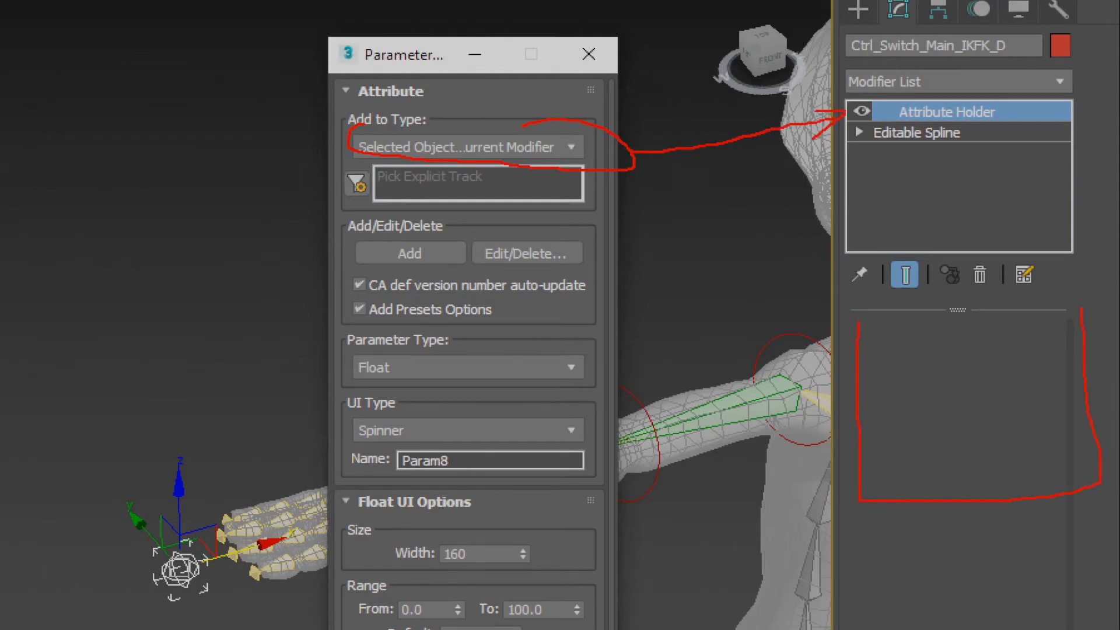
{"action": "left_click_drag", "start_coordinate": [1083, 309], "coordinate": [847, 327]}
{"action": "key", "text": "Escape"}
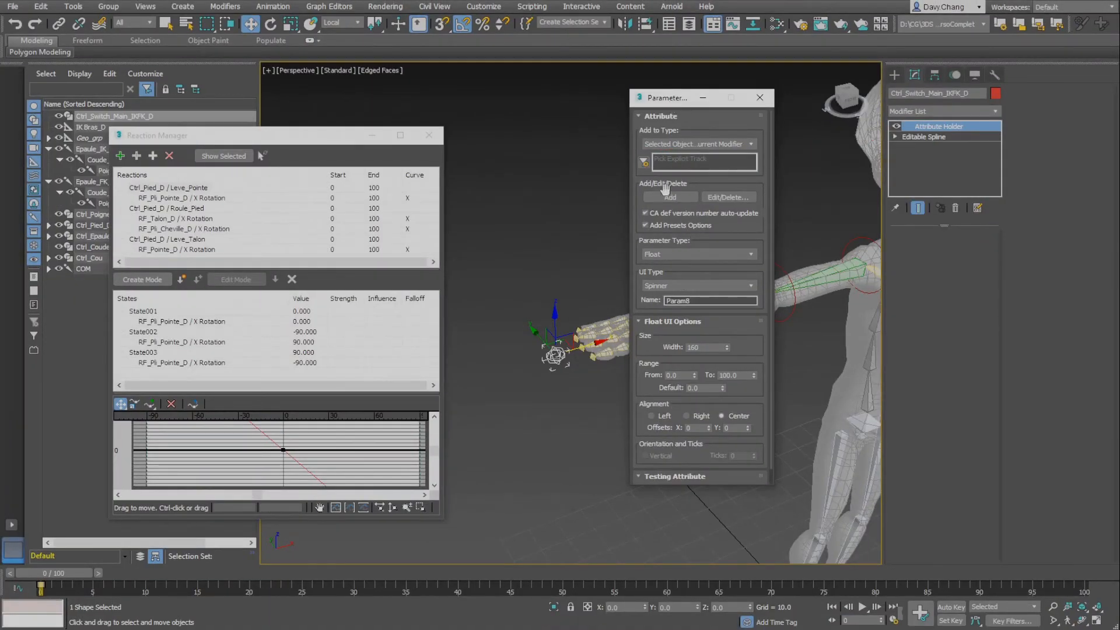
Add a right-aligned float spinner named IKFK_Blend, ranging from 0 to 100, to the Attribute Holder and close the Parameter Editor
{"action": "double_click", "coordinate": [681, 300]}
{"action": "key", "text": "BackSpace"}
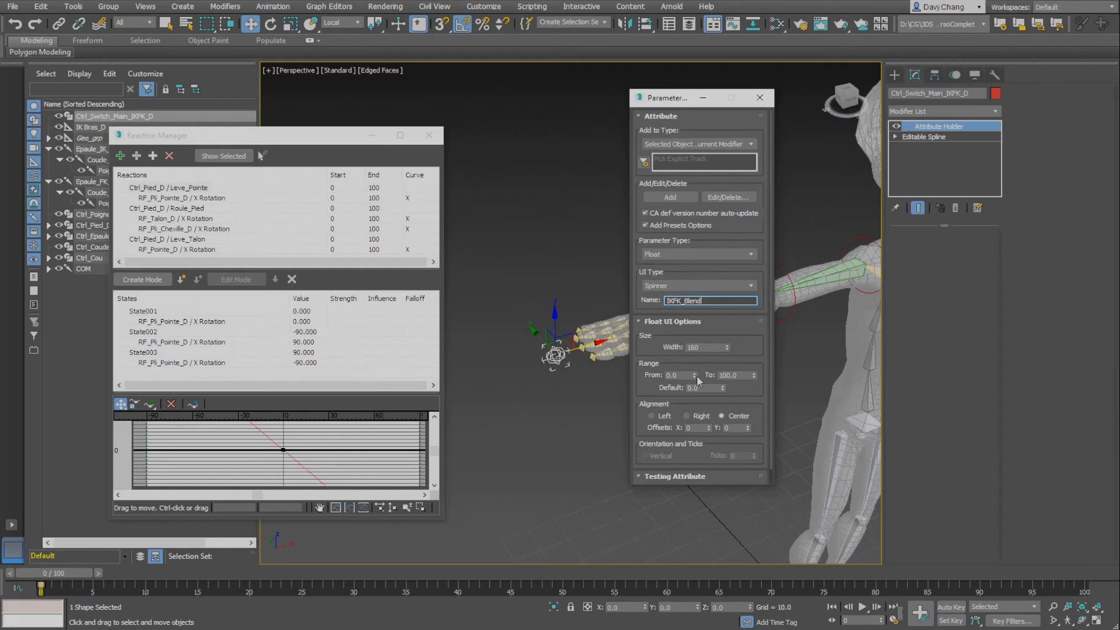
{"action": "left_click", "coordinate": [695, 416]}
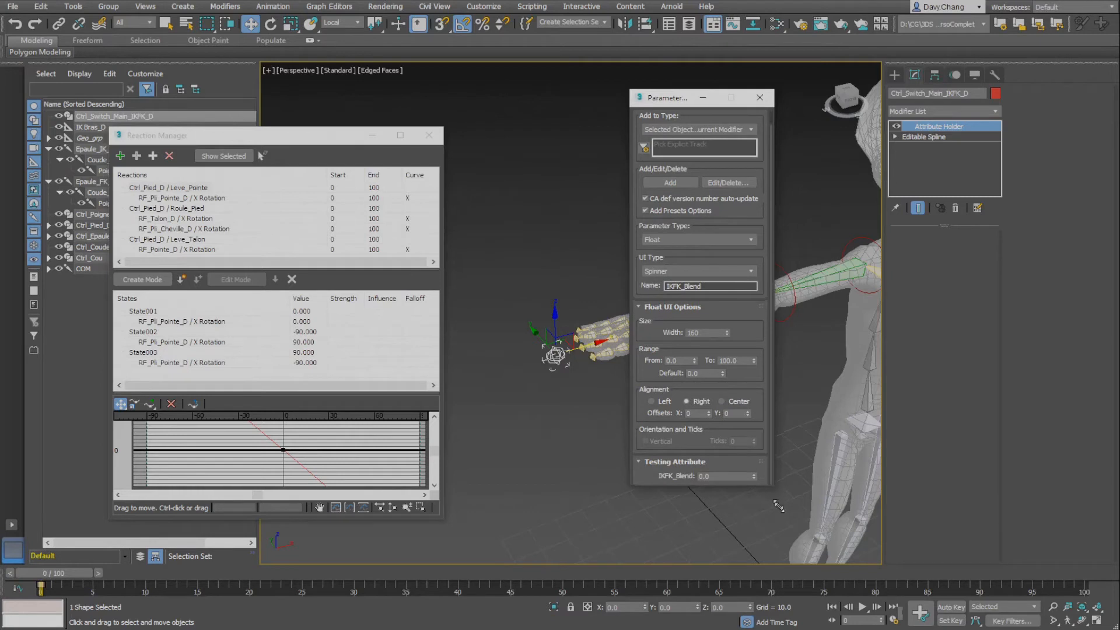
{"action": "left_click_drag", "start_coordinate": [776, 489], "coordinate": [776, 523]}
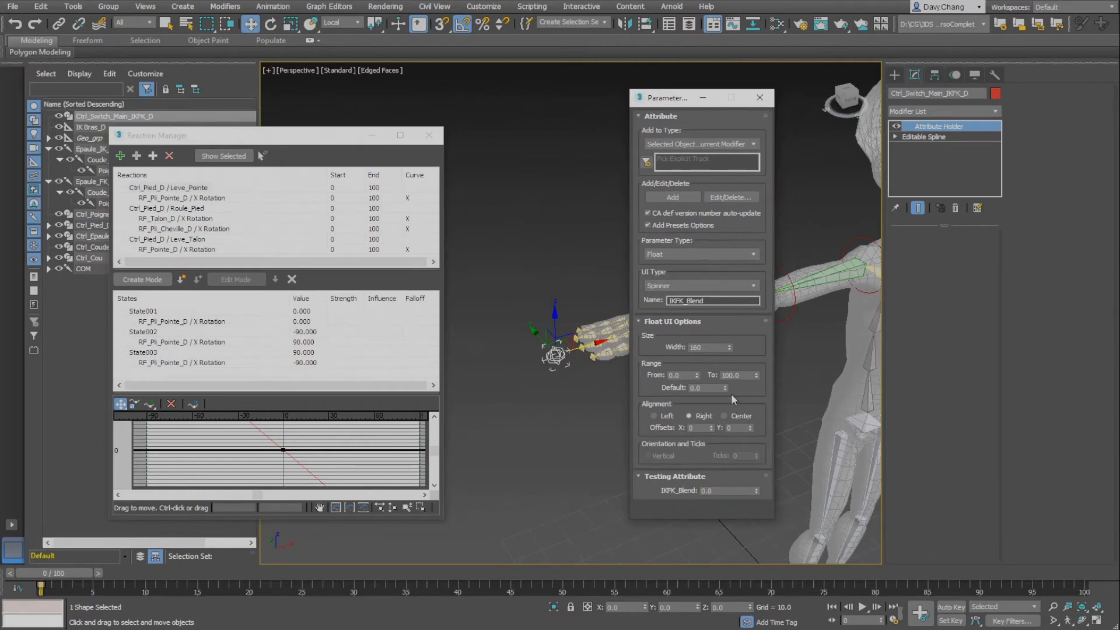
{"action": "left_click", "coordinate": [674, 199]}
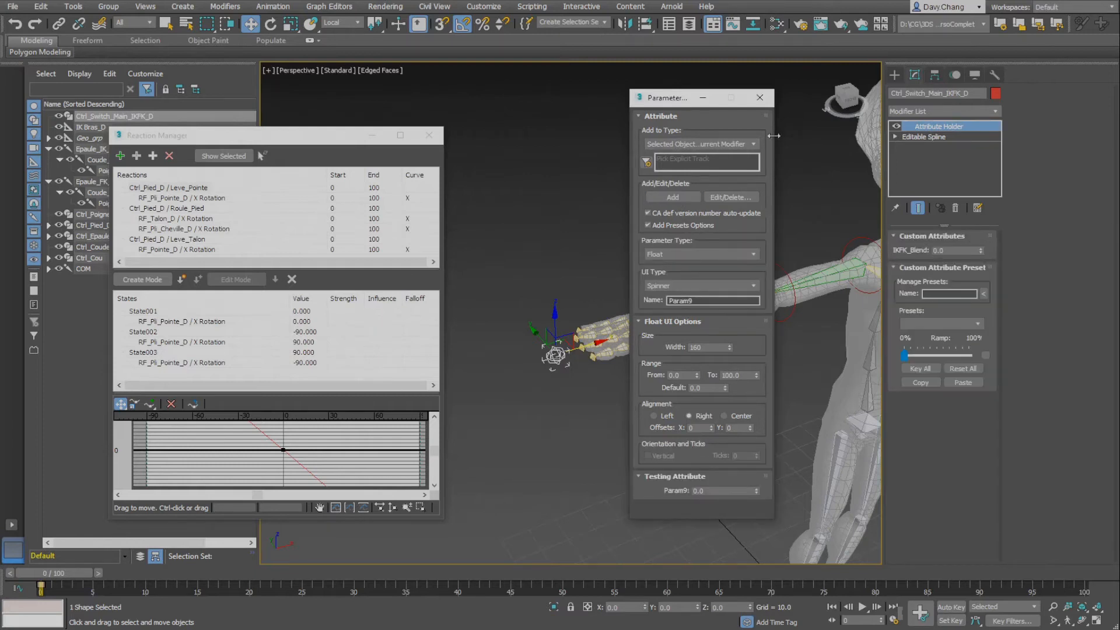
{"action": "left_click", "coordinate": [759, 98]}
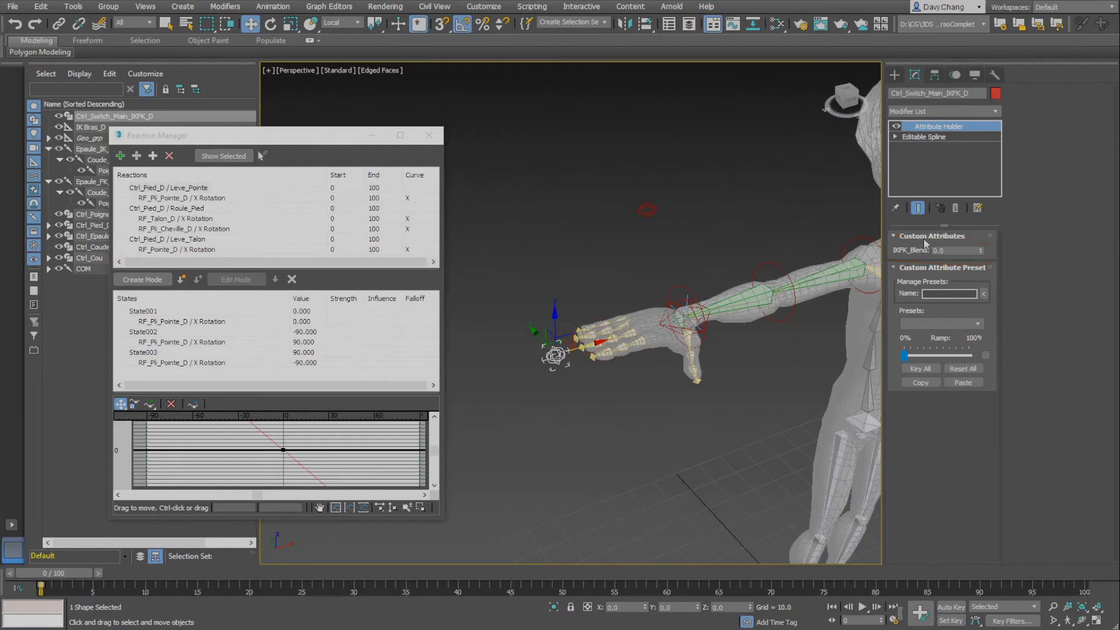
Move the Reaction Manager window higher and enlarge it
{"action": "middle_click_drag", "start_coordinate": [550, 288], "coordinate": [591, 288], "text": "alt"}
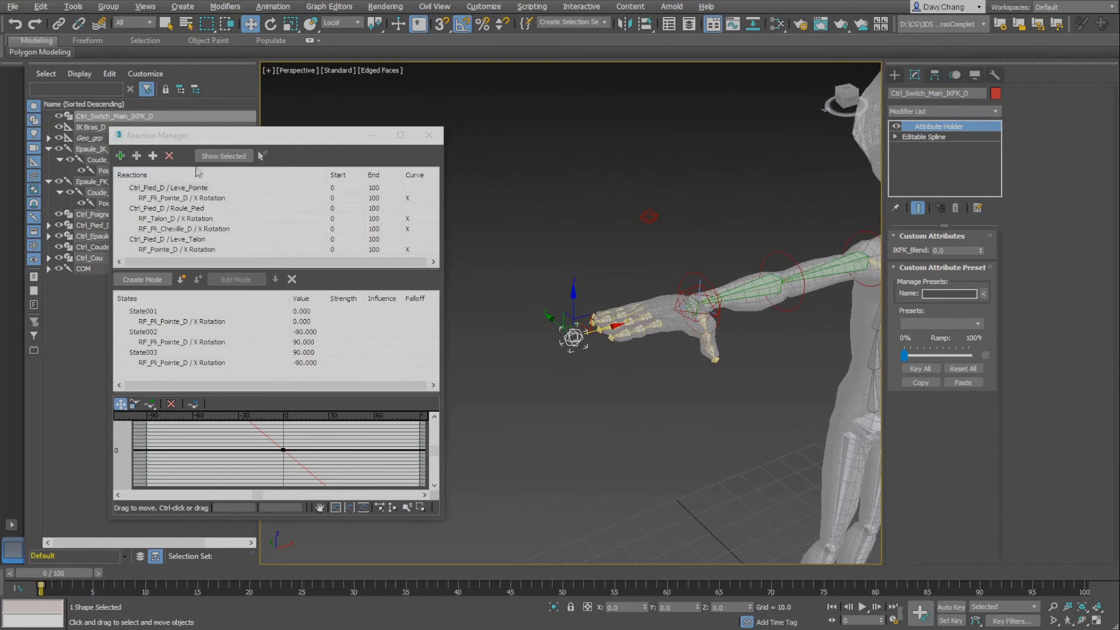
{"action": "left_click_drag", "start_coordinate": [271, 130], "coordinate": [271, 75]}
{"action": "left_click_drag", "start_coordinate": [440, 522], "coordinate": [459, 569]}
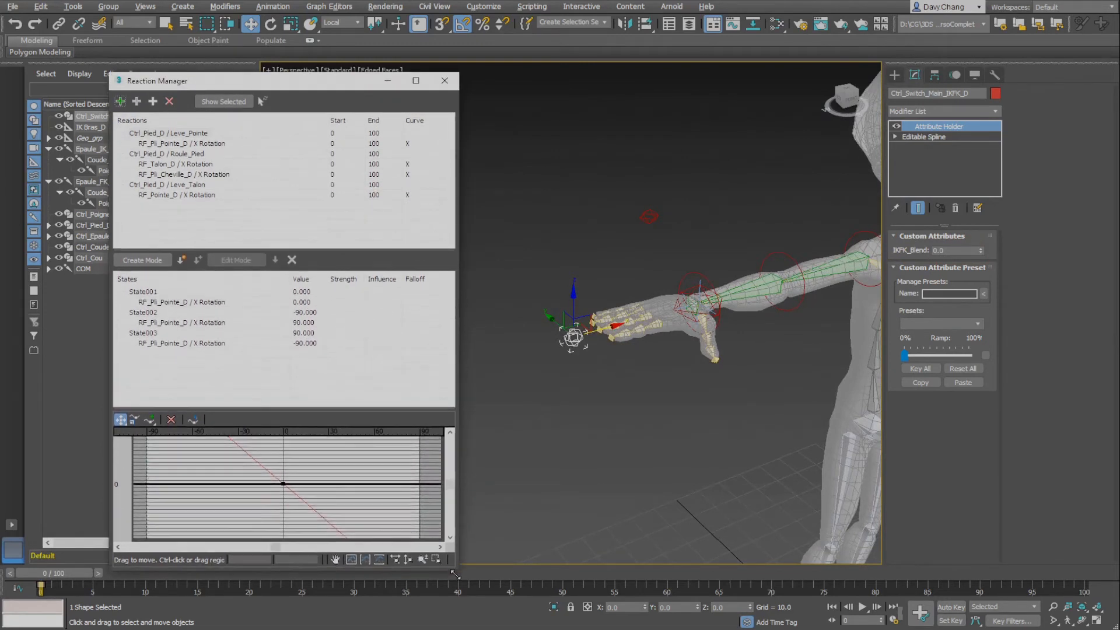
{"action": "key", "text": "ctrl+2"}
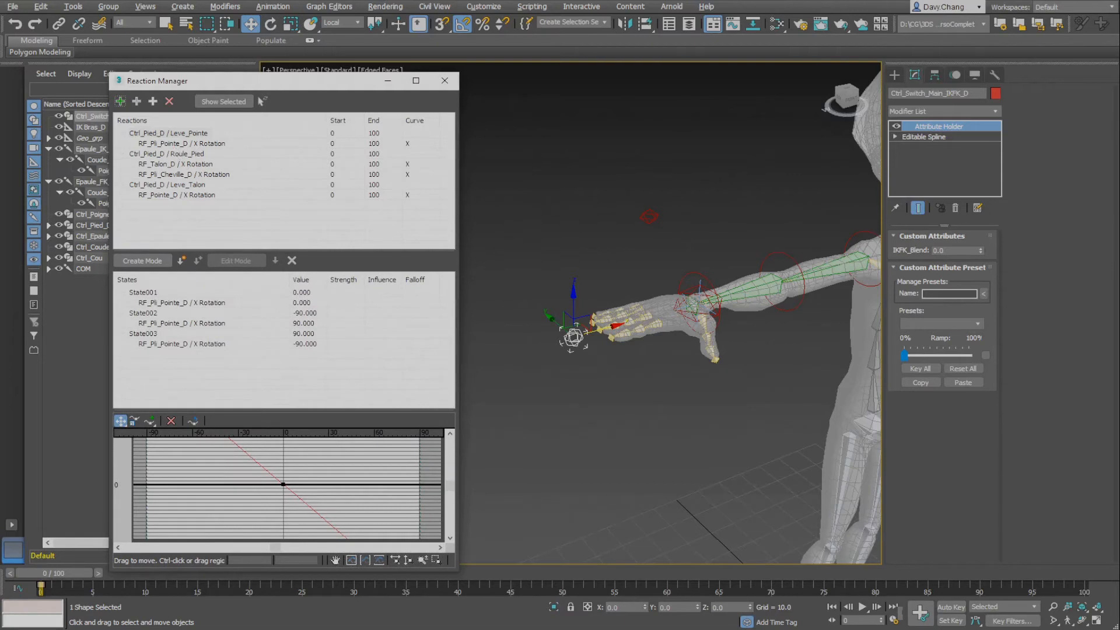
{"action": "mouse_move", "coordinate": [107, 117]}
{"action": "left_mouse_down", "text": "ctrl"}
{"action": "mouse_move", "coordinate": [215, 176]}
{"action": "mouse_move", "coordinate": [450, 223]}
{"action": "left_mouse_up", "text": "ctrl"}
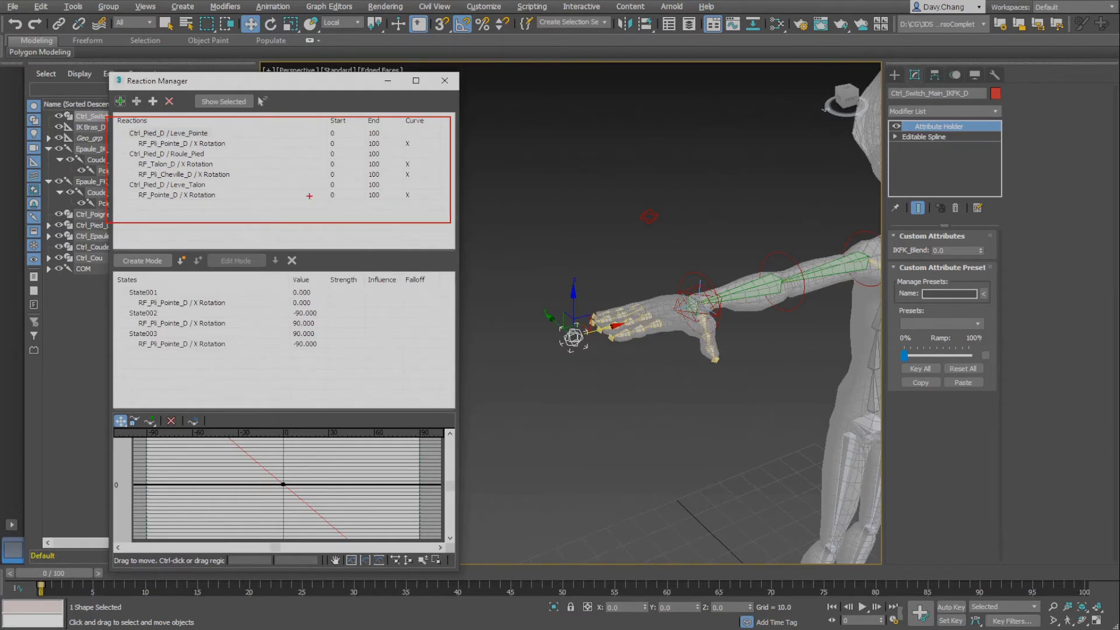
{"action": "key", "text": "Escape"}
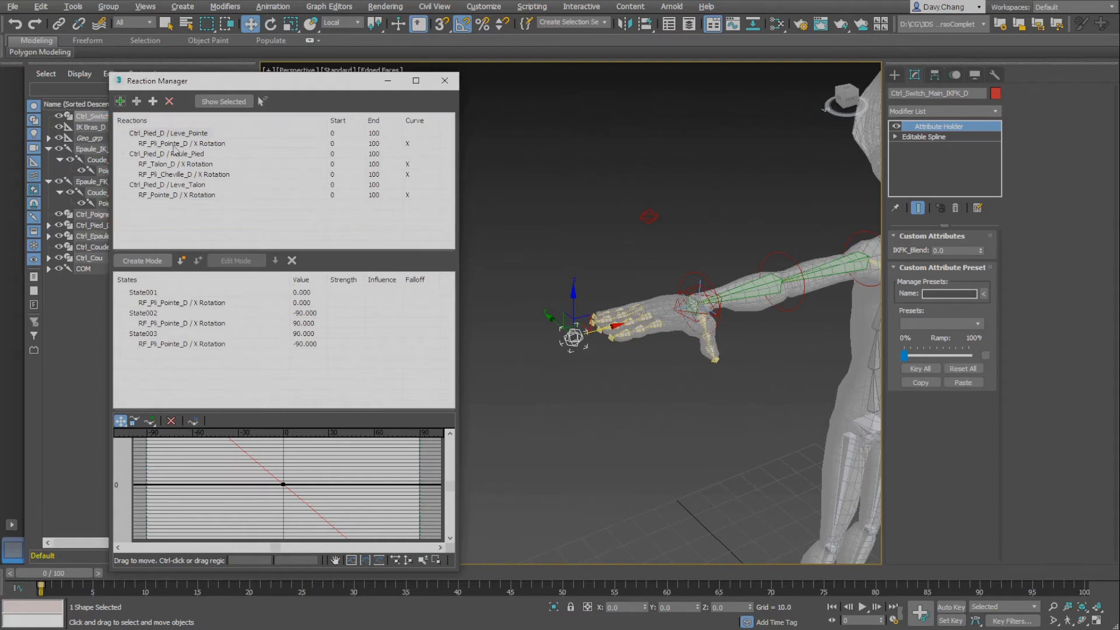
{"action": "left_click", "coordinate": [580, 338]}
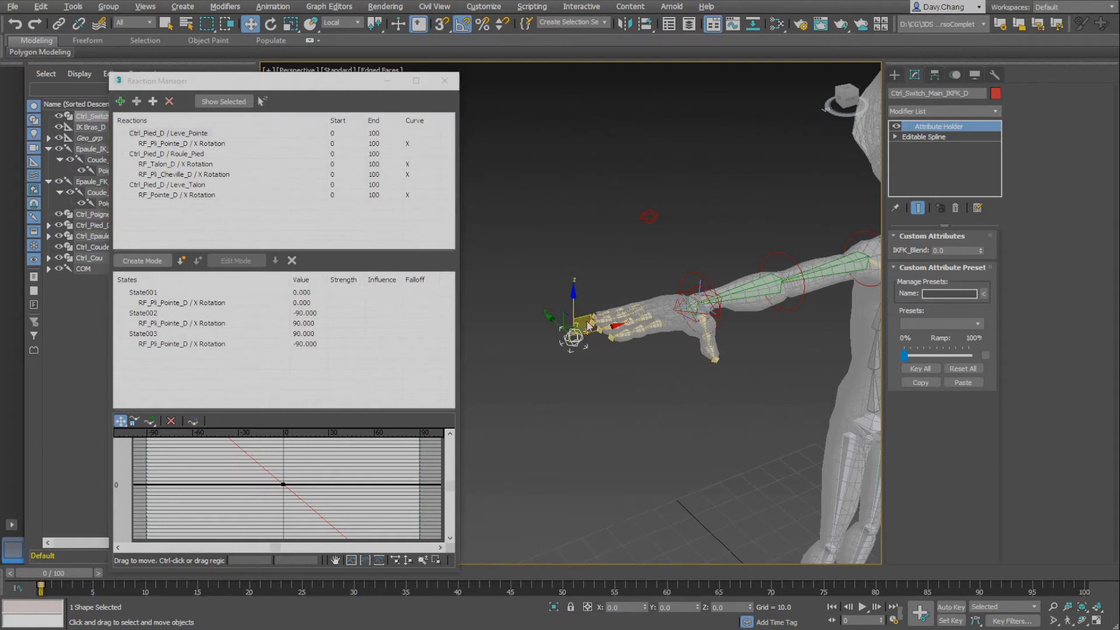
{"action": "key", "text": "ctrl+2"}
{"action": "left_click_drag", "start_coordinate": [555, 319], "coordinate": [594, 319]}
Limit the Reaction Manager to the selected object and add Ctrl_Switch_Main_IKFK_D's IKFK_Blend custom attribute as the reaction master
{"action": "left_click", "coordinate": [225, 102]}
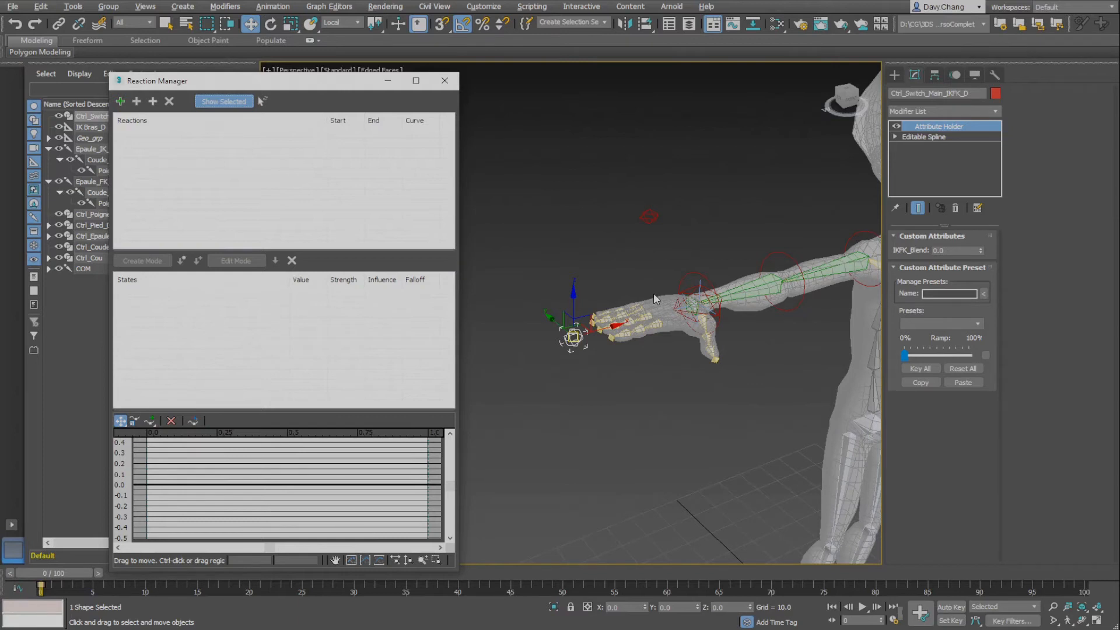
{"action": "left_click", "coordinate": [120, 102]}
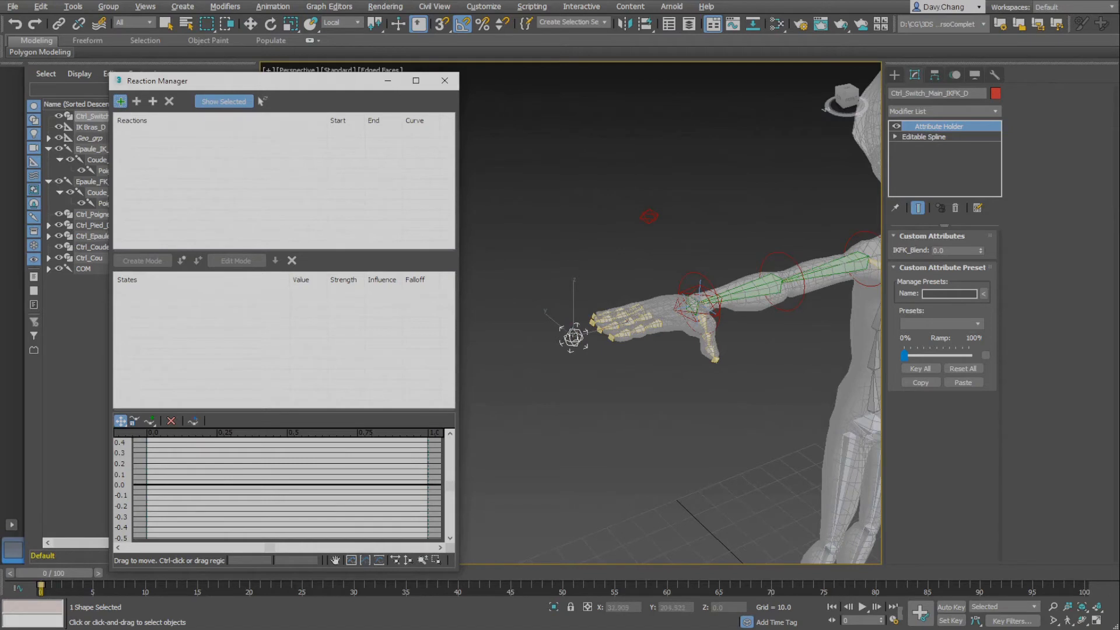
{"action": "left_click", "coordinate": [574, 337]}
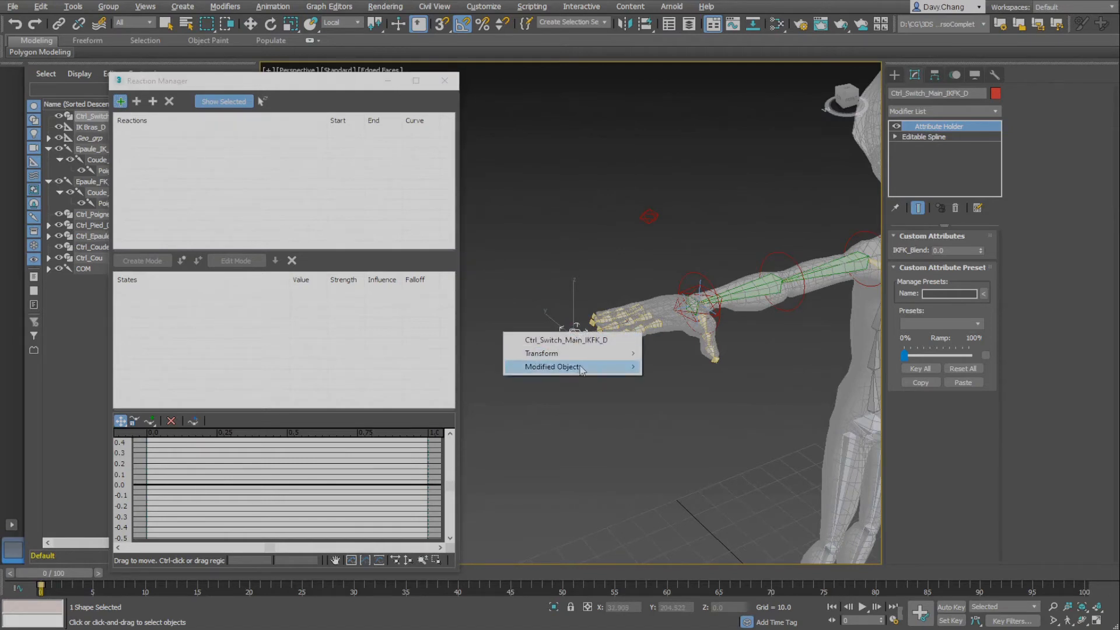
{"action": "mouse_move", "coordinate": [584, 369]}
{"action": "mouse_move", "coordinate": [688, 369]}
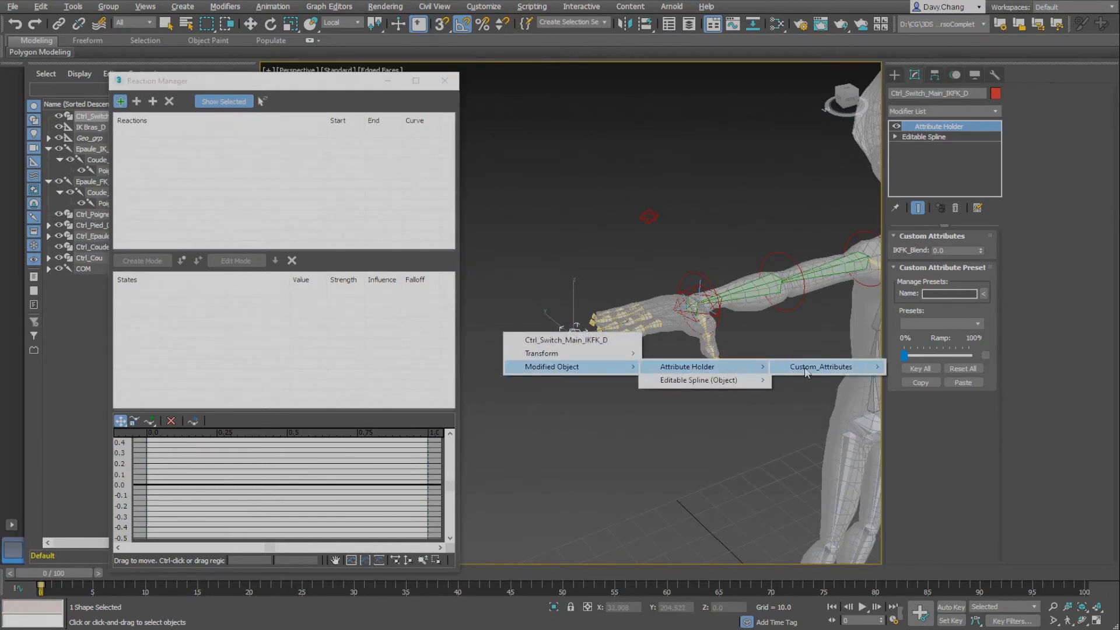
{"action": "mouse_move", "coordinate": [808, 369]}
{"action": "left_click", "coordinate": [918, 369]}
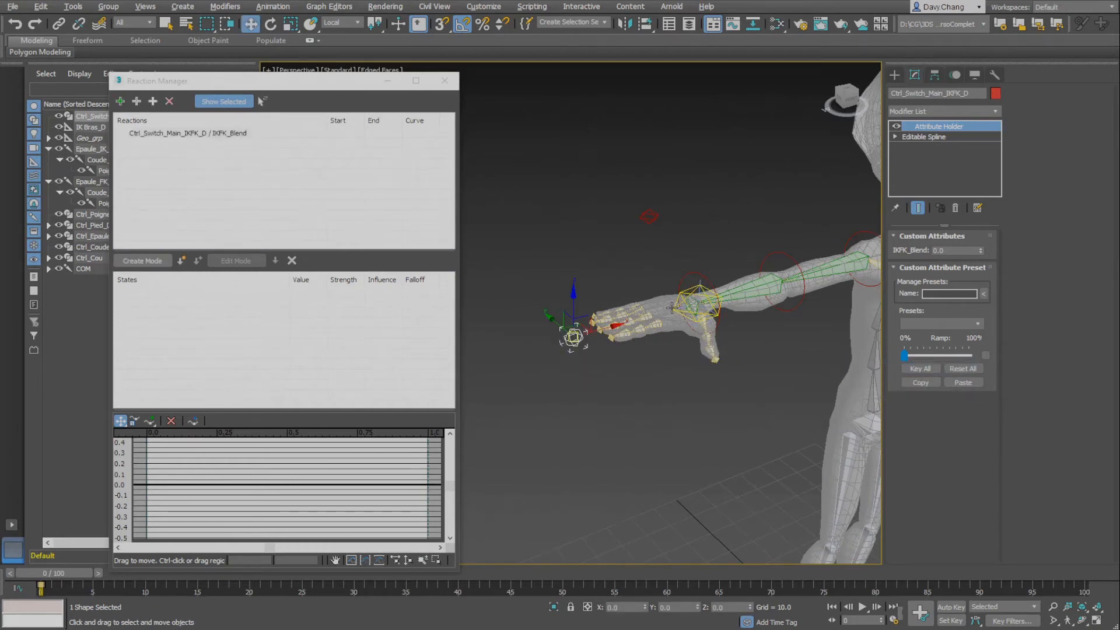
Minimize the Reaction Manager and display the perspective view of the right arm in wireframe
{"action": "middle_click_drag", "start_coordinate": [706, 331], "coordinate": [594, 299]}
{"action": "scroll", "coordinate": [637, 315], "scroll_direction": "up", "scroll_amount": 2}
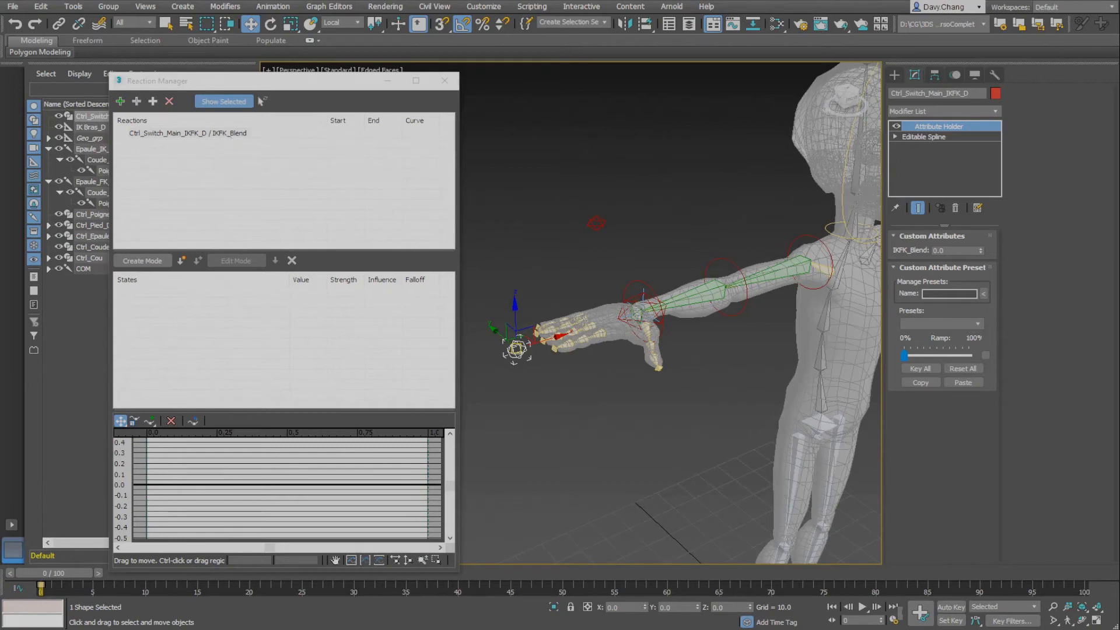
{"action": "mouse_move", "coordinate": [215, 124]}
{"action": "left_mouse_down"}
{"action": "mouse_move", "coordinate": [268, 143]}
{"action": "mouse_move", "coordinate": [222, 120]}
{"action": "left_mouse_up"}
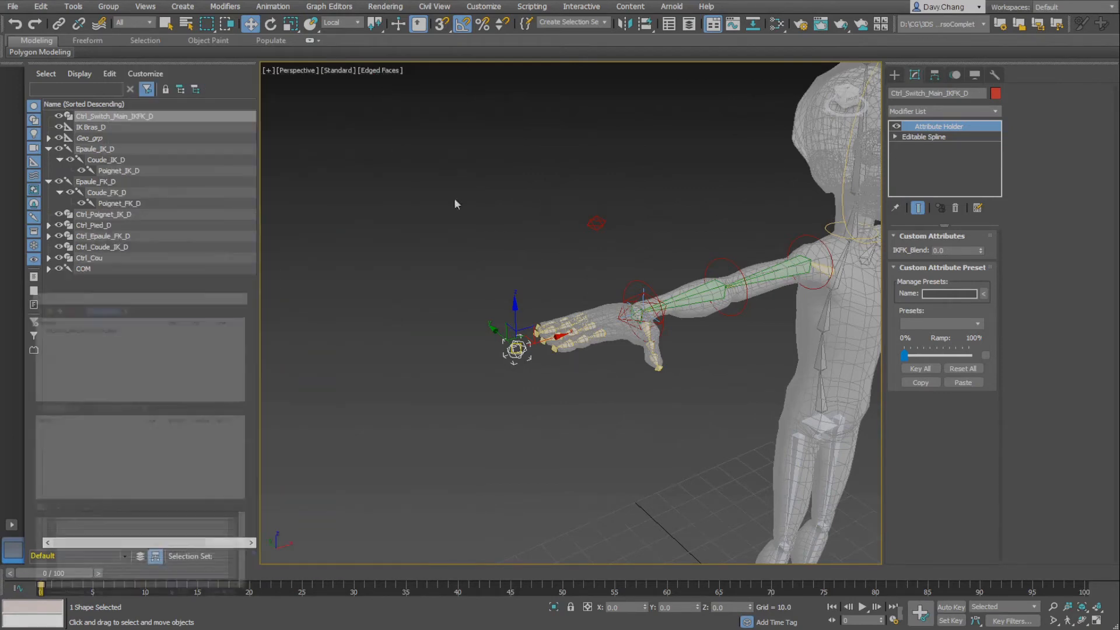
{"action": "left_click", "coordinate": [445, 81]}
{"action": "middle_click_drag", "start_coordinate": [658, 340], "coordinate": [542, 326], "text": "alt"}
{"action": "key", "text": "F3"}
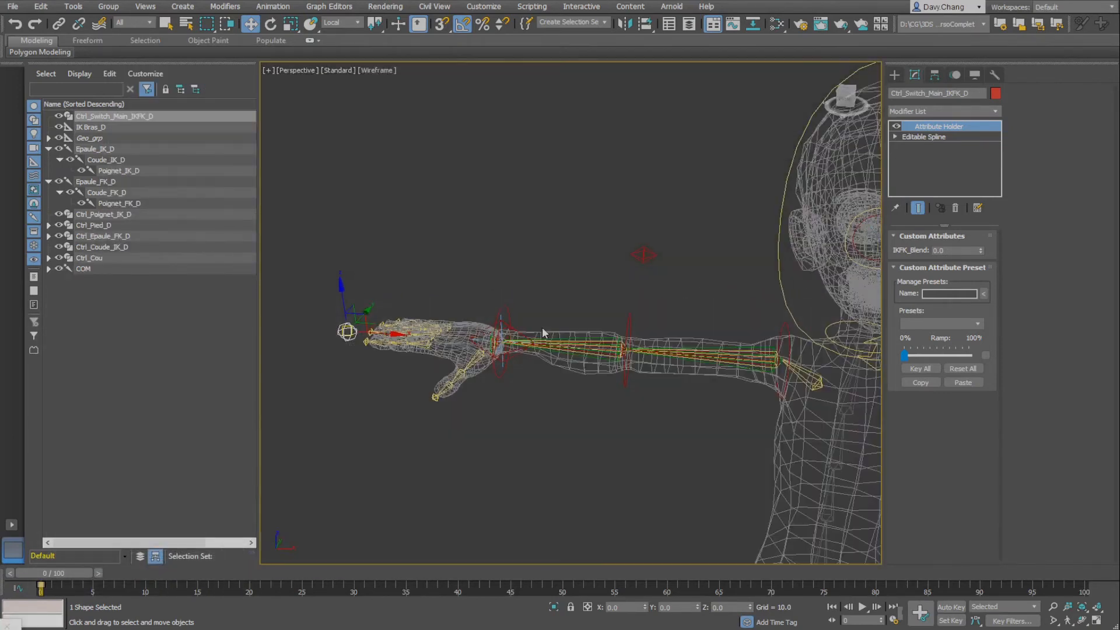
Examine the right arm's overlapping bone chains and controls from several angles in the wireframe perspective view
{"action": "middle_click_drag", "start_coordinate": [581, 382], "coordinate": [570, 345], "text": "alt"}
{"action": "scroll", "coordinate": [618, 361], "scroll_direction": "up", "scroll_amount": 6}
{"action": "scroll", "coordinate": [624, 370], "scroll_direction": "down", "scroll_amount": 5}
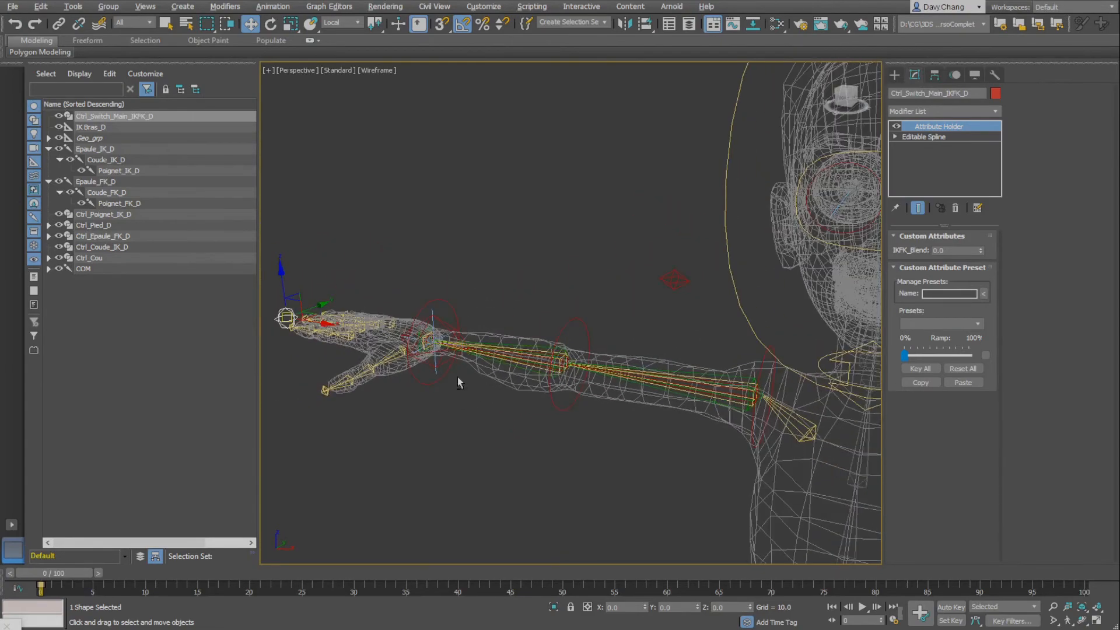
{"action": "middle_click_drag", "start_coordinate": [457, 376], "coordinate": [605, 388], "text": "alt"}
{"action": "scroll", "coordinate": [514, 369], "scroll_direction": "up", "scroll_amount": 2}
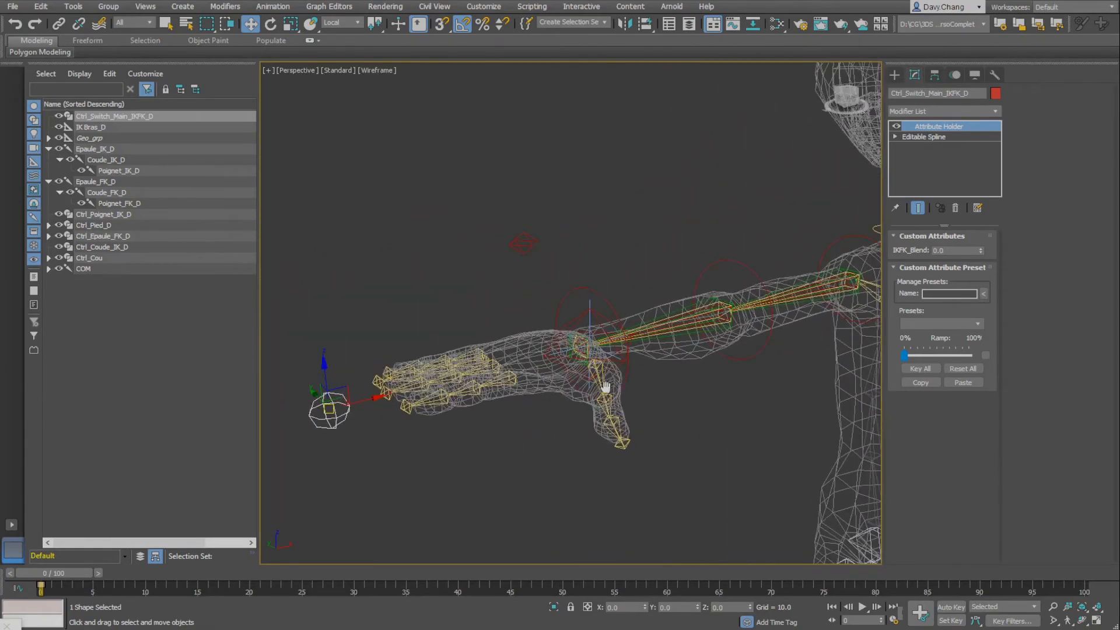
{"action": "scroll", "coordinate": [585, 355], "scroll_direction": "up", "scroll_amount": 1}
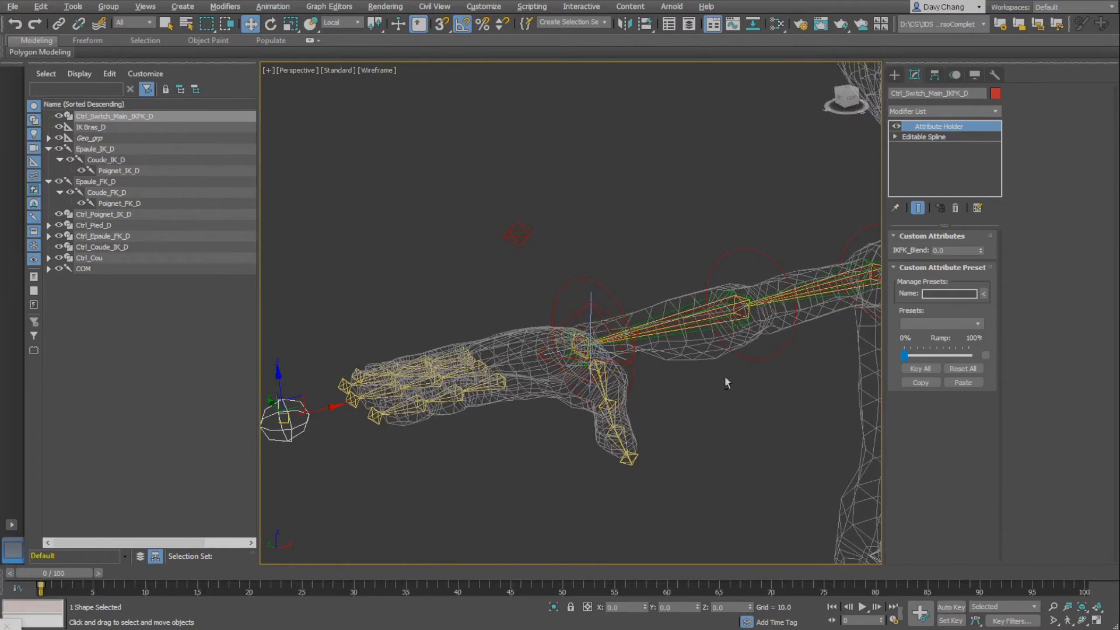
{"action": "scroll", "coordinate": [728, 380], "scroll_direction": "down", "scroll_amount": 2}
{"action": "middle_click_drag", "start_coordinate": [727, 380], "coordinate": [686, 387]}
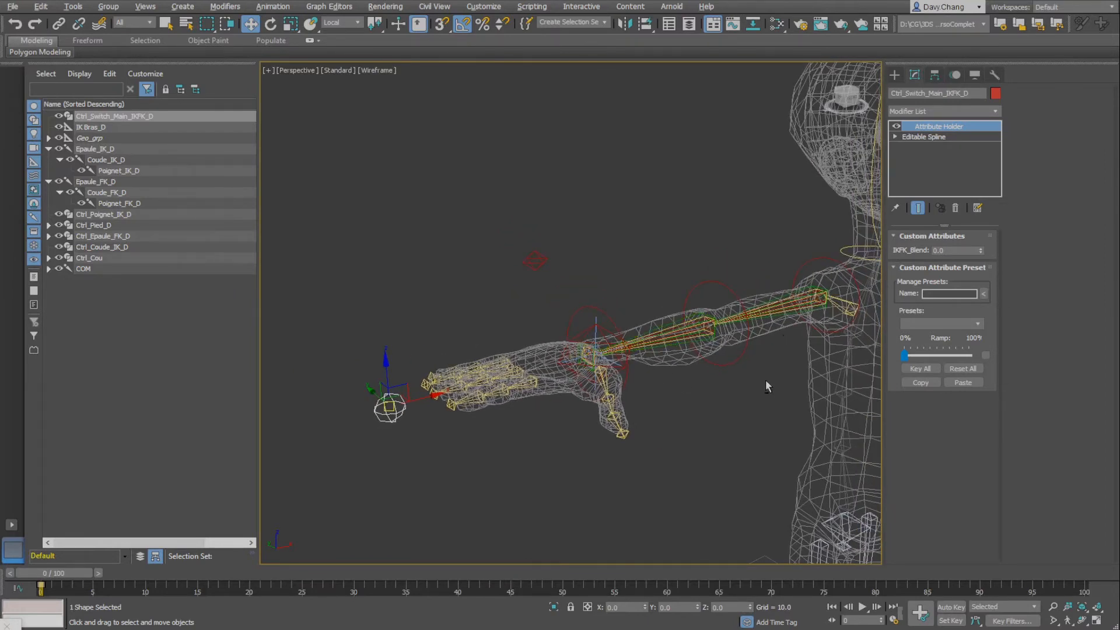
{"action": "middle_click_drag", "start_coordinate": [766, 379], "coordinate": [716, 381], "text": "alt"}
{"action": "middle_click_drag", "start_coordinate": [716, 381], "coordinate": [520, 350]}
{"action": "middle_click_drag", "start_coordinate": [519, 350], "coordinate": [491, 306], "text": "alt"}
{"action": "scroll", "coordinate": [489, 308], "scroll_direction": "down", "scroll_amount": 2}
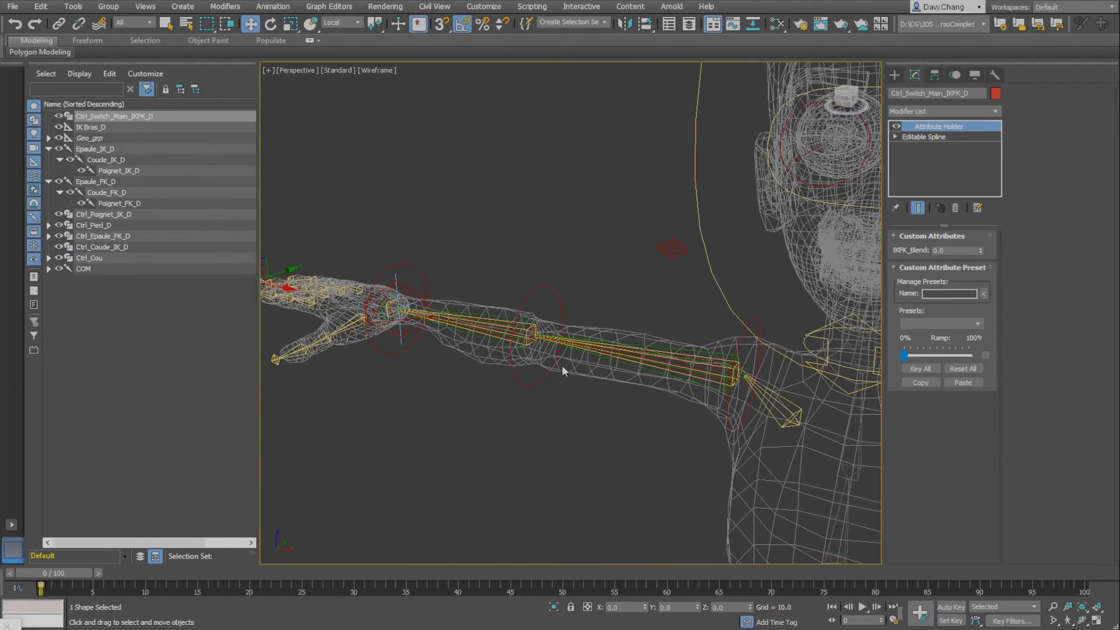
{"action": "middle_click_drag", "start_coordinate": [562, 366], "coordinate": [559, 366], "text": "alt"}
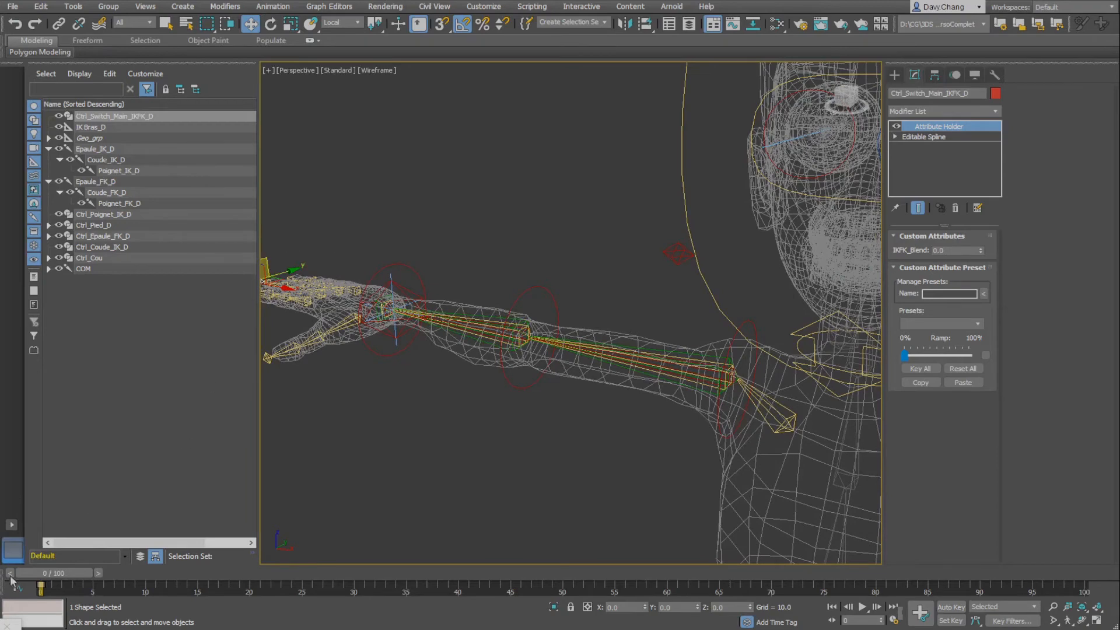
Restore the Reaction Manager, place it clear of the right arm and select the Epaule_D bone
{"action": "left_click", "coordinate": [1, 626]}
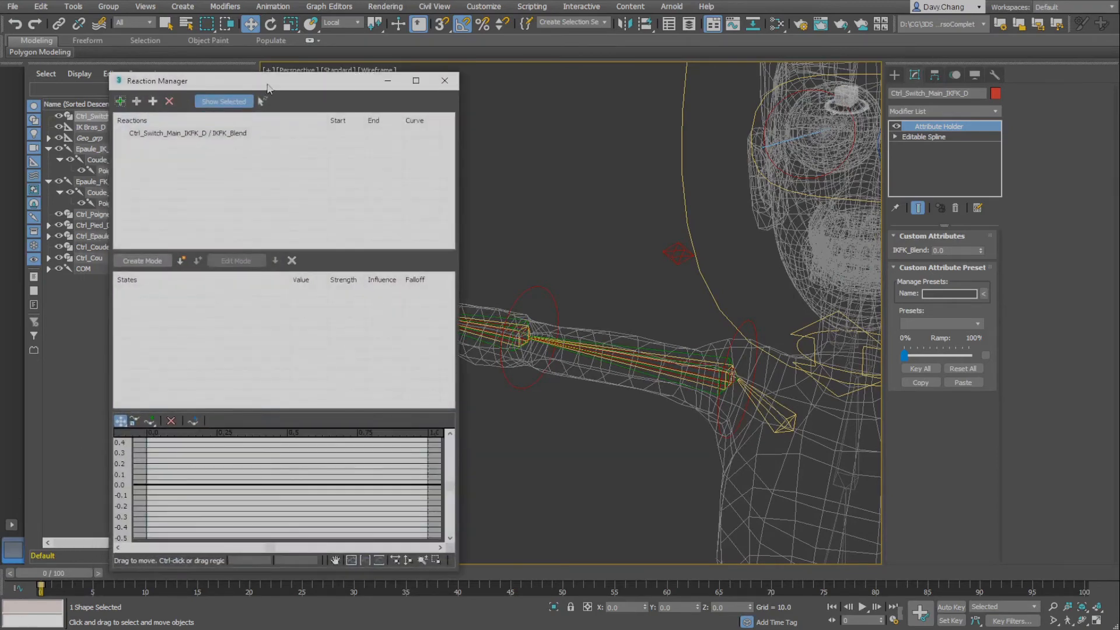
{"action": "left_click_drag", "start_coordinate": [267, 84], "coordinate": [187, 67]}
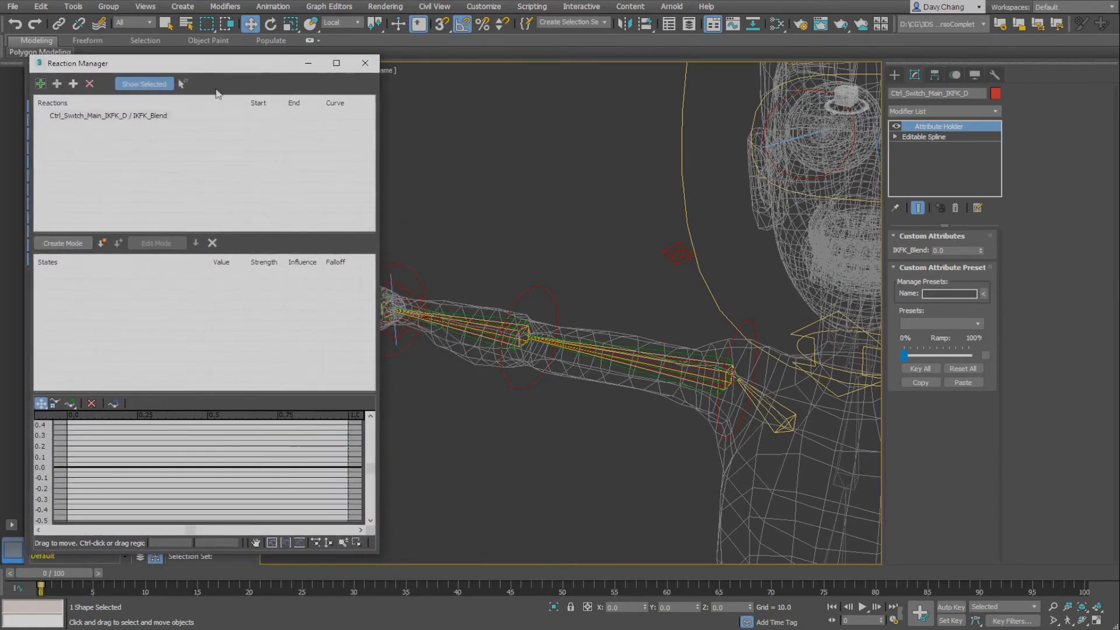
{"action": "middle_click_drag", "start_coordinate": [508, 280], "coordinate": [604, 239]}
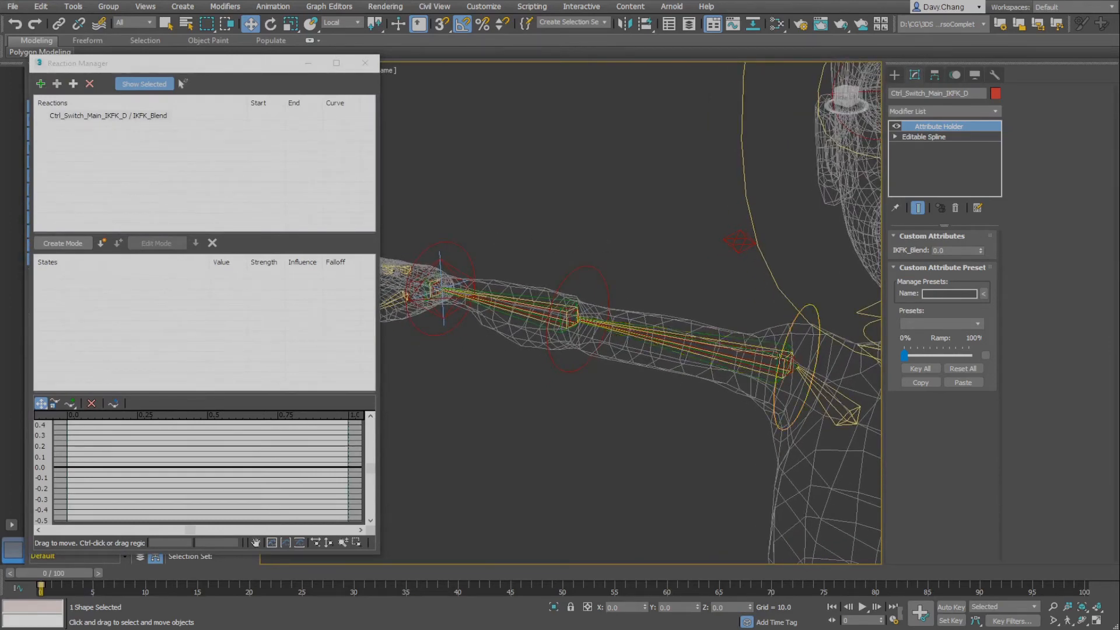
{"action": "scroll", "coordinate": [789, 358], "scroll_direction": "up", "scroll_amount": 2}
{"action": "left_click", "coordinate": [789, 357]}
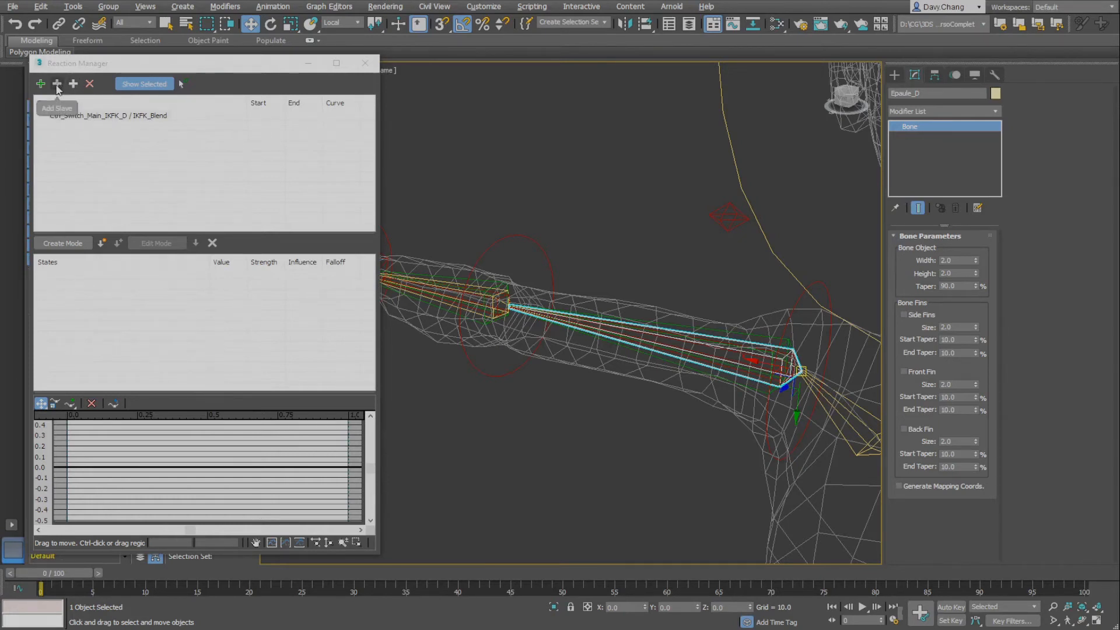
{"action": "left_click", "coordinate": [58, 85]}
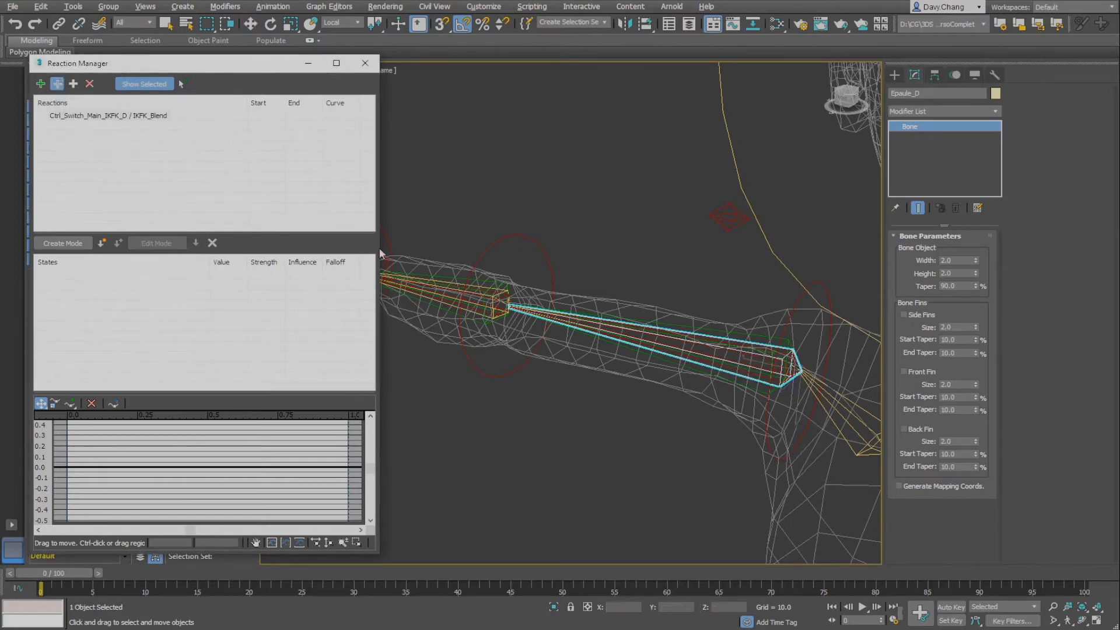
{"action": "left_click", "coordinate": [789, 351]}
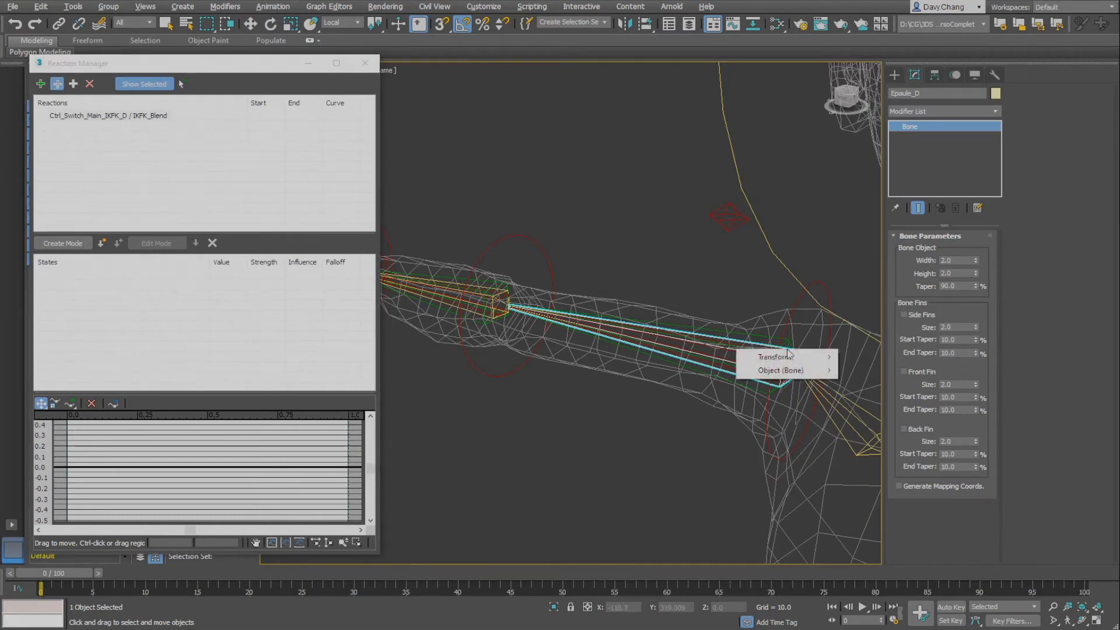
{"action": "mouse_move", "coordinate": [784, 361]}
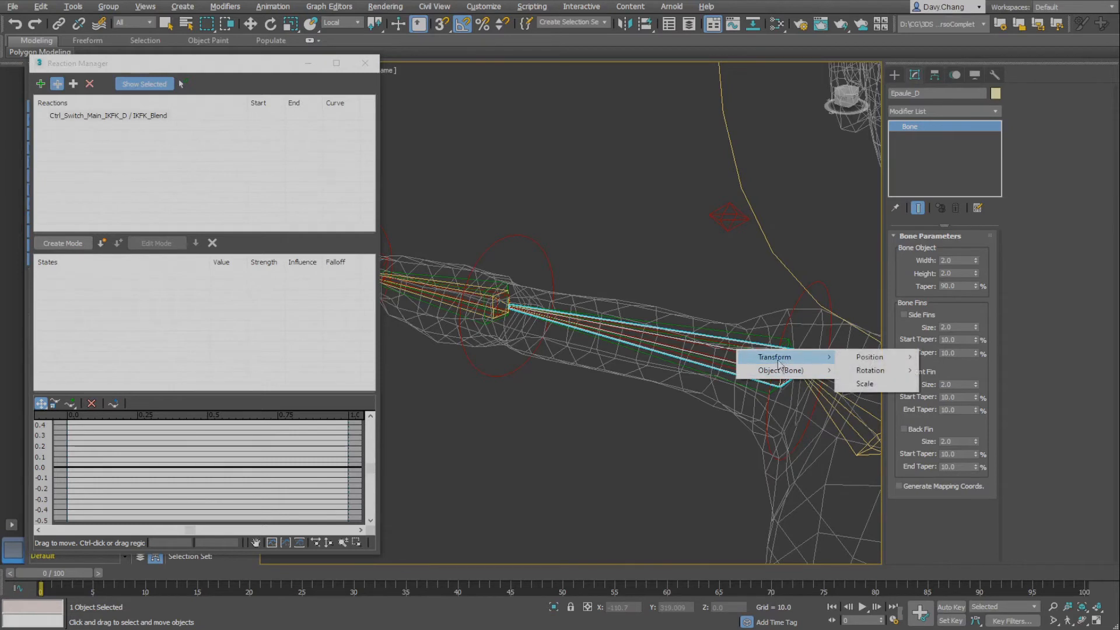
{"action": "left_click", "coordinate": [695, 294]}
{"action": "left_click", "coordinate": [790, 360]}
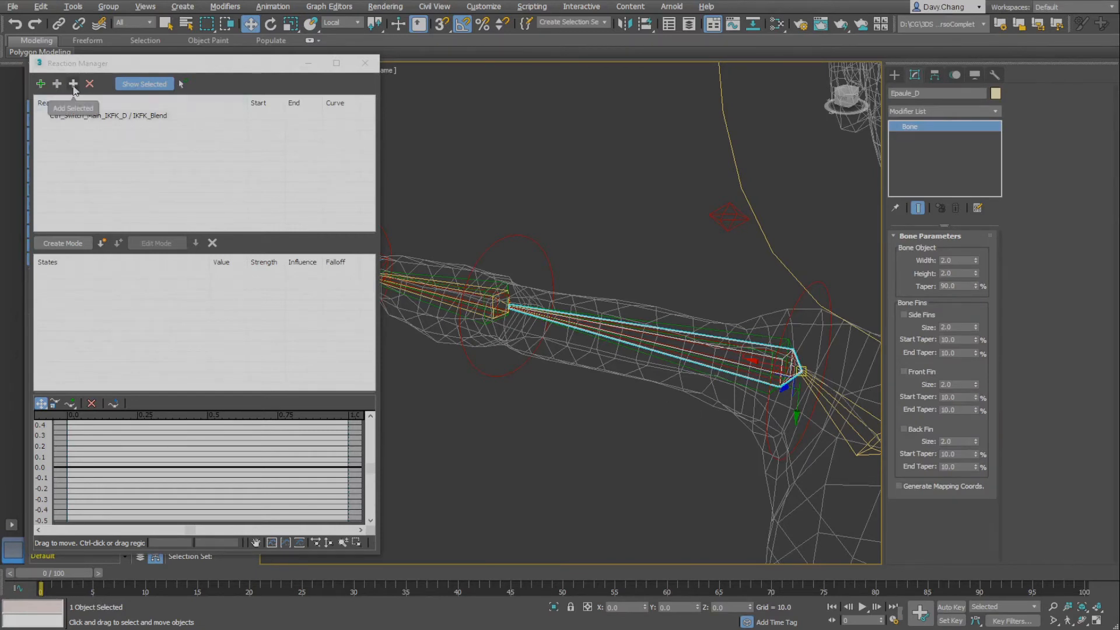
Check the rotation Orientation Constraint weights offered for Epaule_D and display its constraint targets alongside the Reaction Manager
{"action": "left_click", "coordinate": [74, 85]}
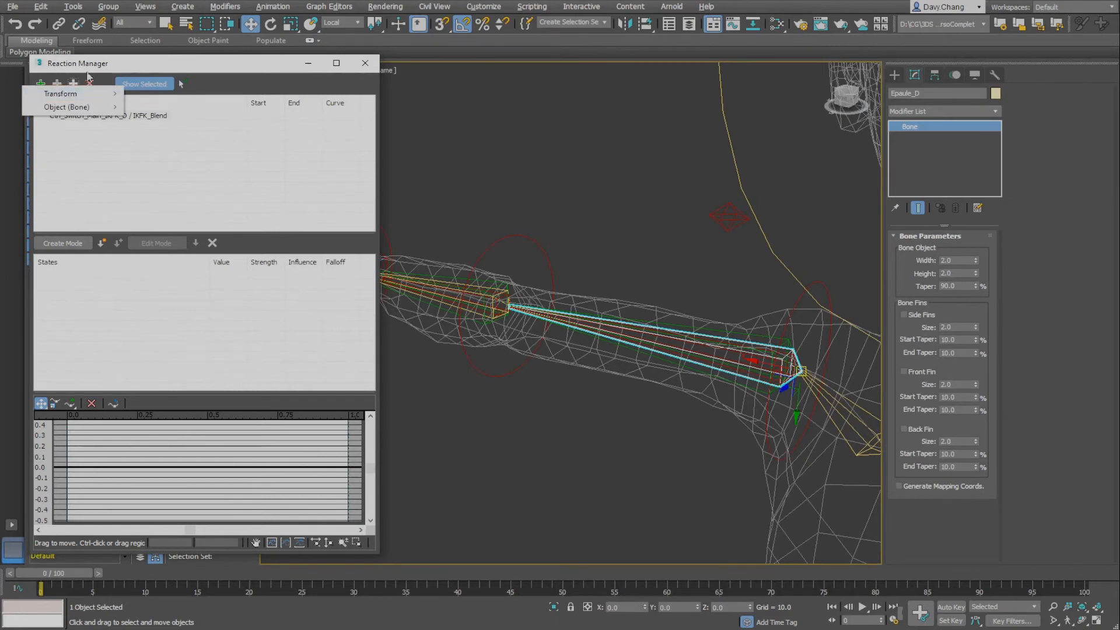
{"action": "mouse_move", "coordinate": [75, 94]}
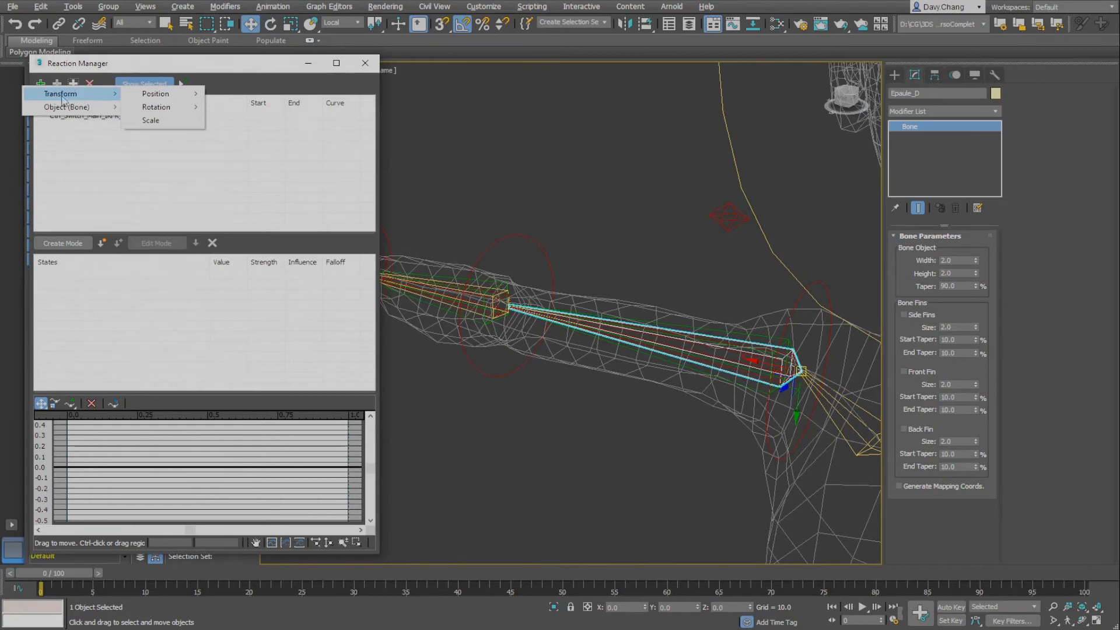
{"action": "mouse_move", "coordinate": [184, 110]}
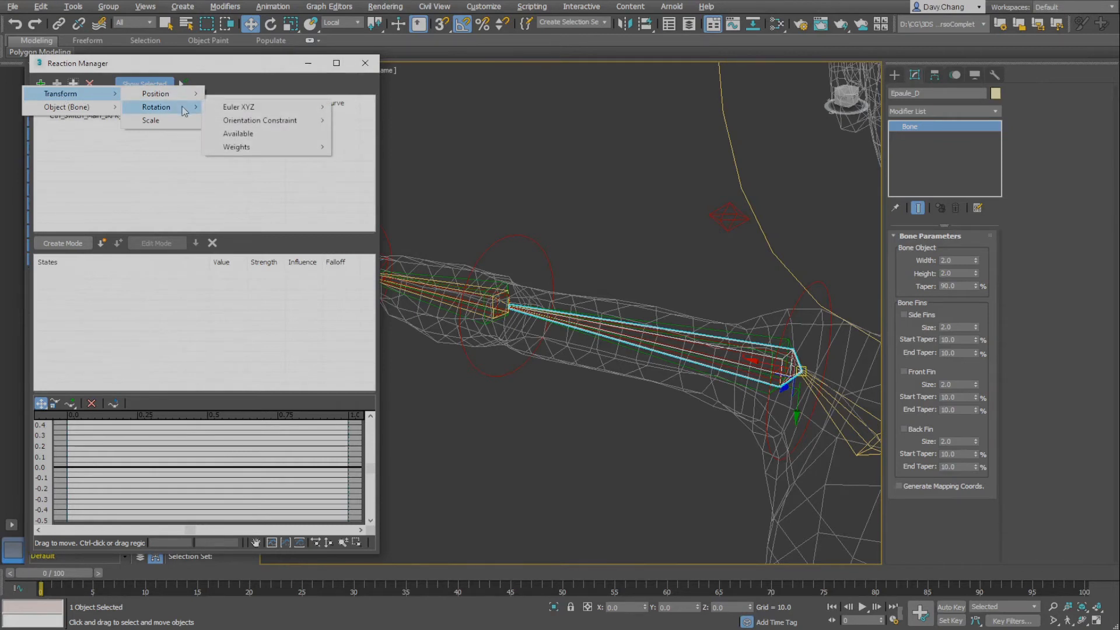
{"action": "mouse_move", "coordinate": [279, 123]}
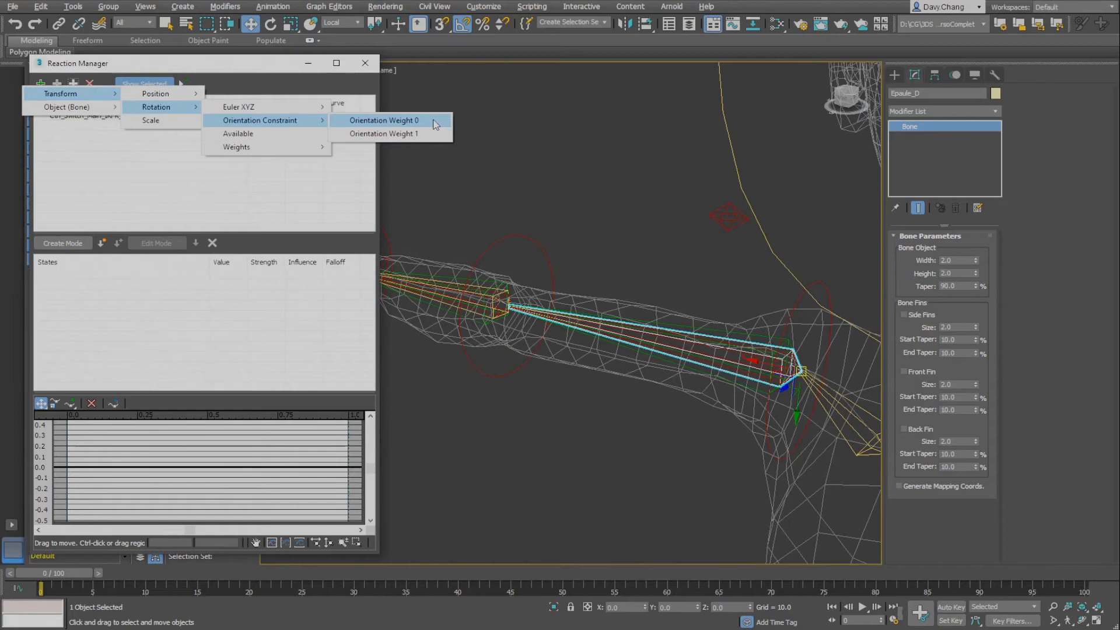
{"action": "left_click", "coordinate": [953, 78]}
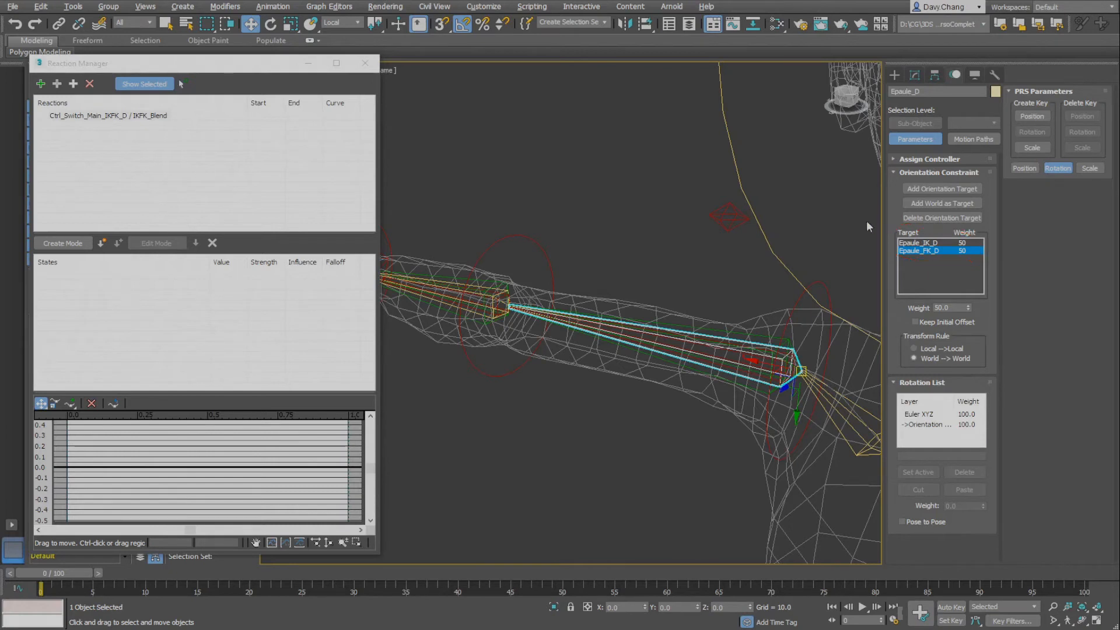
{"action": "left_click_drag", "start_coordinate": [207, 72], "coordinate": [664, 91]}
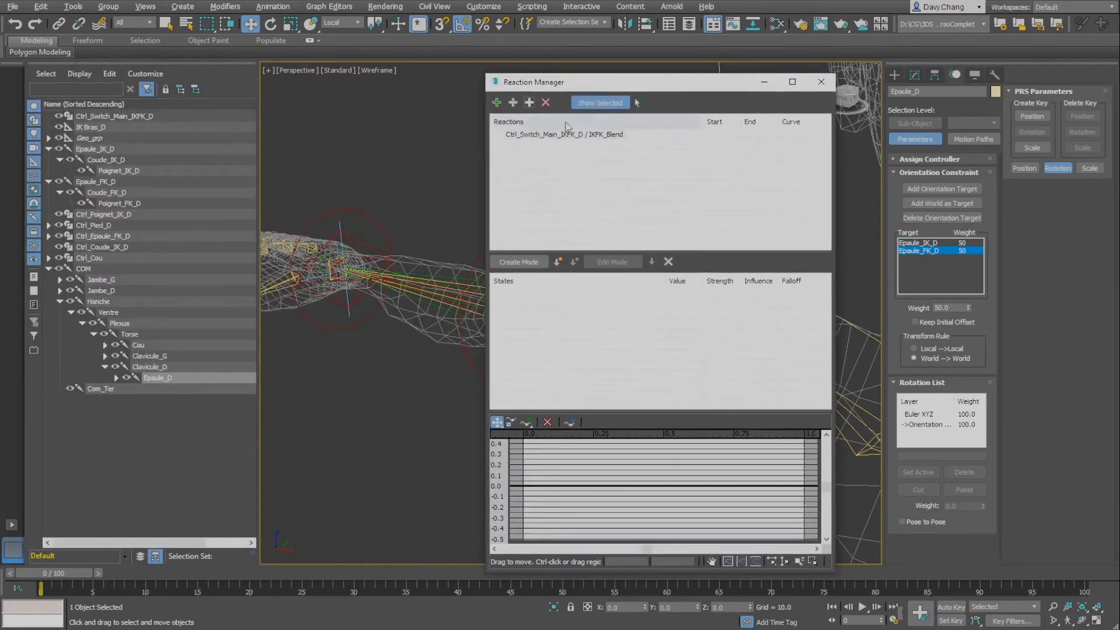
Compare Orientation Weight 0 and Orientation Weight 1 with Epaule_D's constraint targets, Epaule_IK_D and Epaule_FK_D
{"action": "left_click", "coordinate": [530, 102]}
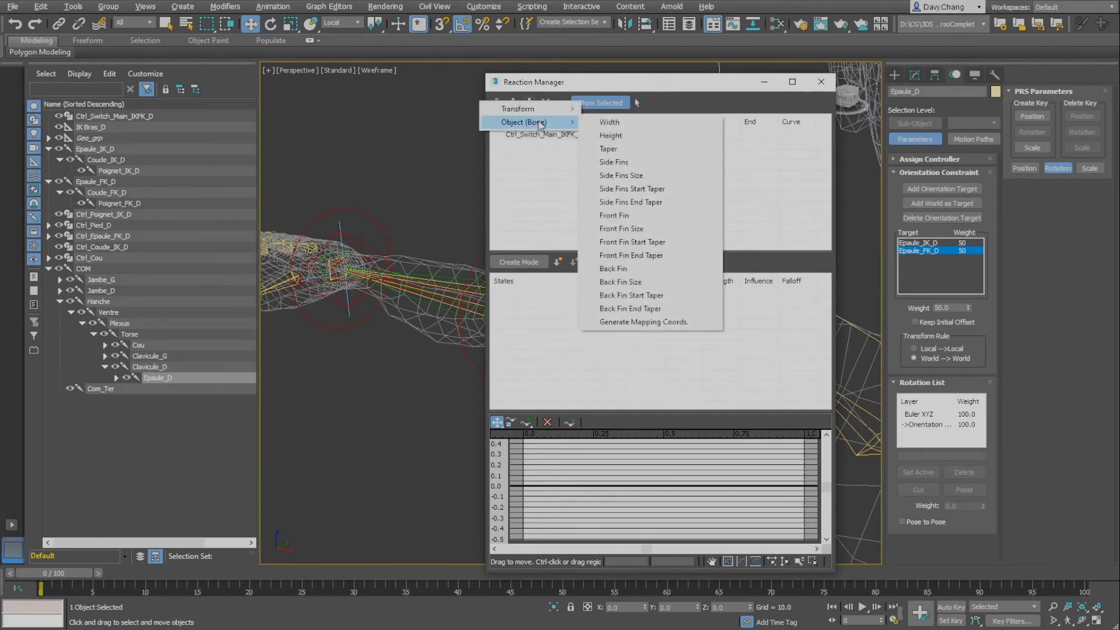
{"action": "mouse_move", "coordinate": [546, 114]}
{"action": "mouse_move", "coordinate": [629, 123]}
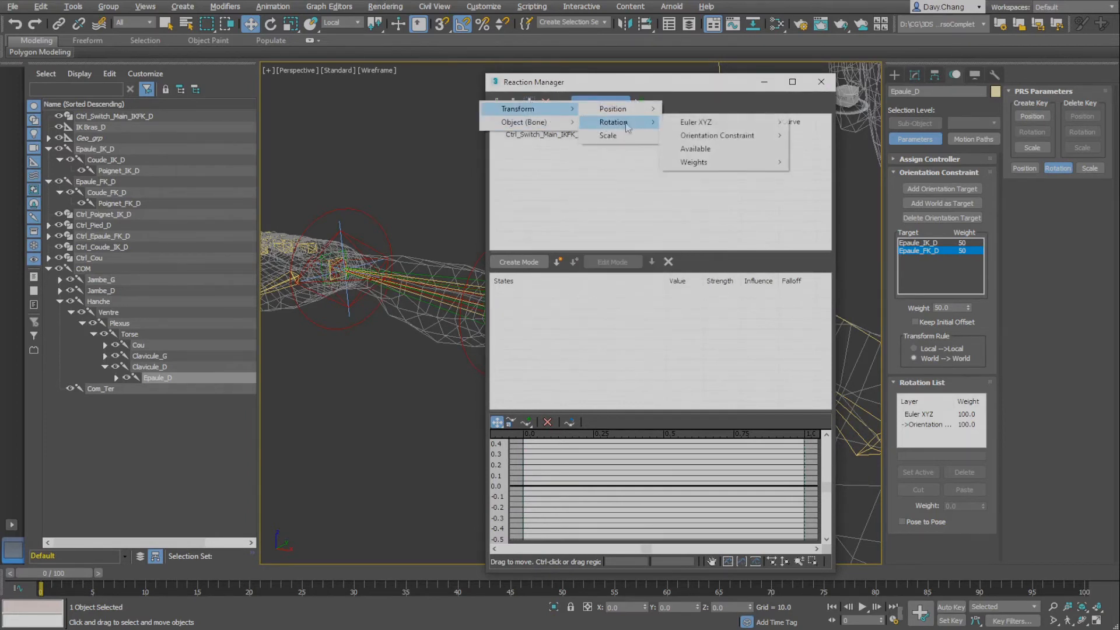
{"action": "mouse_move", "coordinate": [728, 143]}
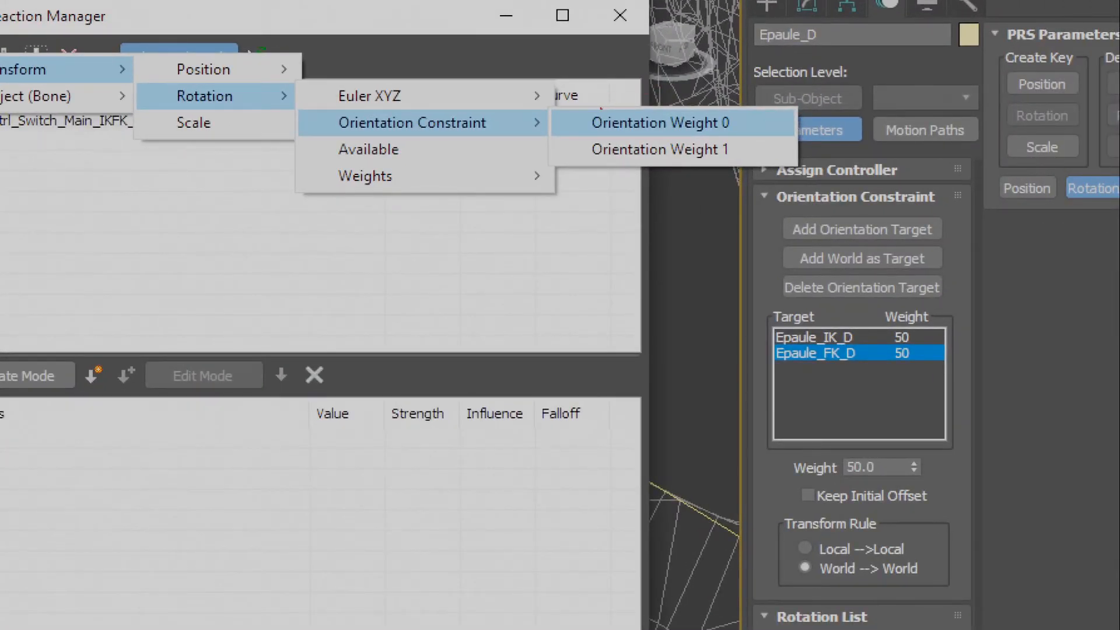
{"action": "mouse_move", "coordinate": [602, 109]}
{"action": "left_mouse_down"}
{"action": "mouse_move", "coordinate": [625, 138]}
{"action": "mouse_move", "coordinate": [738, 137]}
{"action": "mouse_move", "coordinate": [653, 104]}
{"action": "mouse_move", "coordinate": [605, 104]}
{"action": "left_mouse_up"}
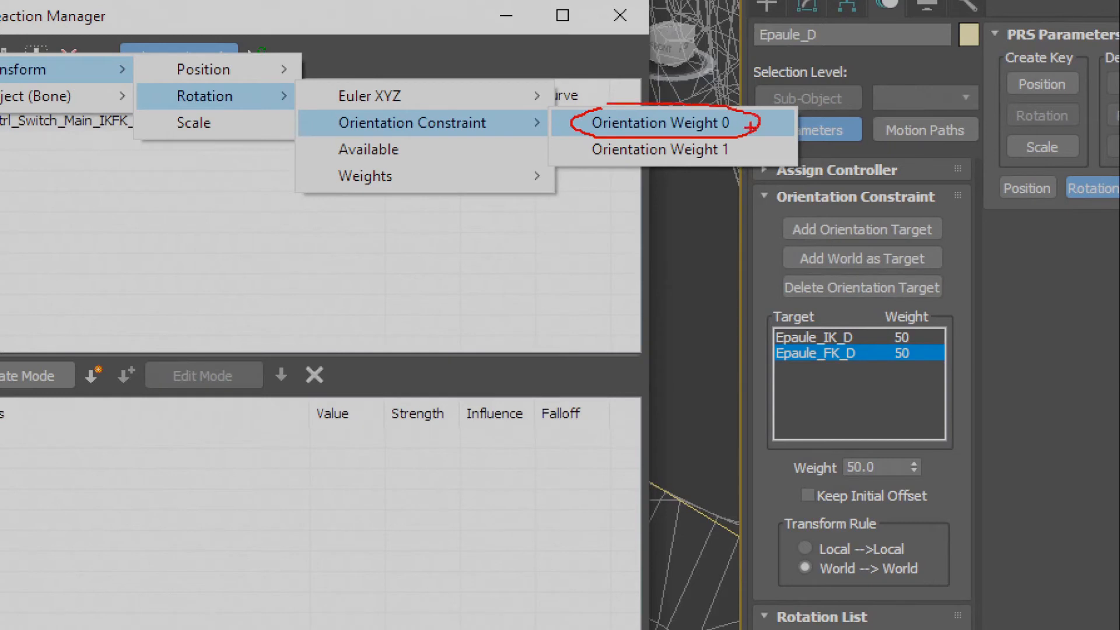
{"action": "mouse_move", "coordinate": [760, 126]}
{"action": "left_mouse_down"}
{"action": "mouse_move", "coordinate": [792, 140]}
{"action": "mouse_move", "coordinate": [840, 285]}
{"action": "mouse_move", "coordinate": [840, 326]}
{"action": "mouse_move", "coordinate": [856, 320]}
{"action": "left_mouse_up"}
{"action": "mouse_move", "coordinate": [599, 140]}
{"action": "left_mouse_down"}
{"action": "mouse_move", "coordinate": [601, 166]}
{"action": "mouse_move", "coordinate": [764, 159]}
{"action": "mouse_move", "coordinate": [644, 137]}
{"action": "left_mouse_up"}
{"action": "left_click_drag", "start_coordinate": [730, 298], "coordinate": [771, 353]}
{"action": "left_click_drag", "start_coordinate": [768, 338], "coordinate": [761, 356]}
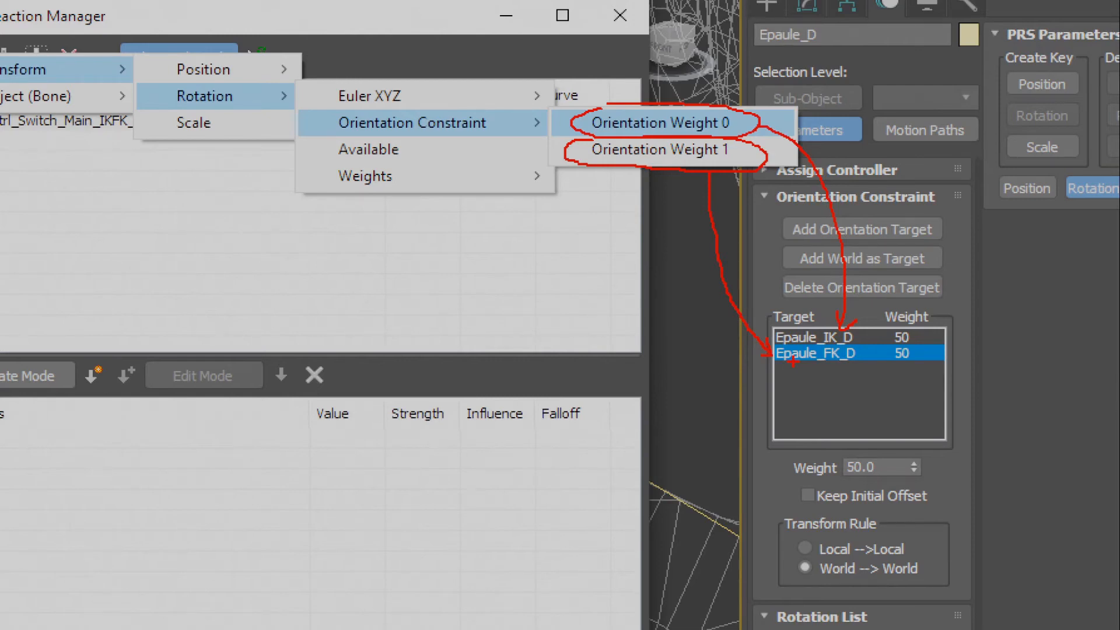
{"action": "key", "text": "Escape"}
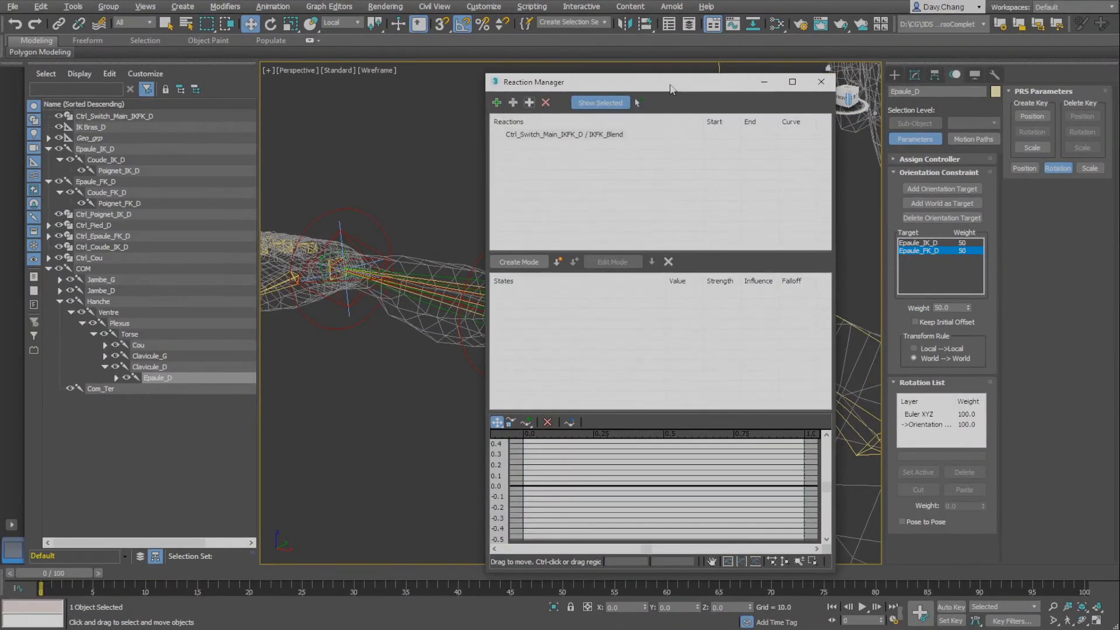
Move the Reaction Manager off the arm and add Epaule_D's Orientation Weight 0 as a slave of IKFK_Blend
{"action": "left_click_drag", "start_coordinate": [670, 85], "coordinate": [618, 83]}
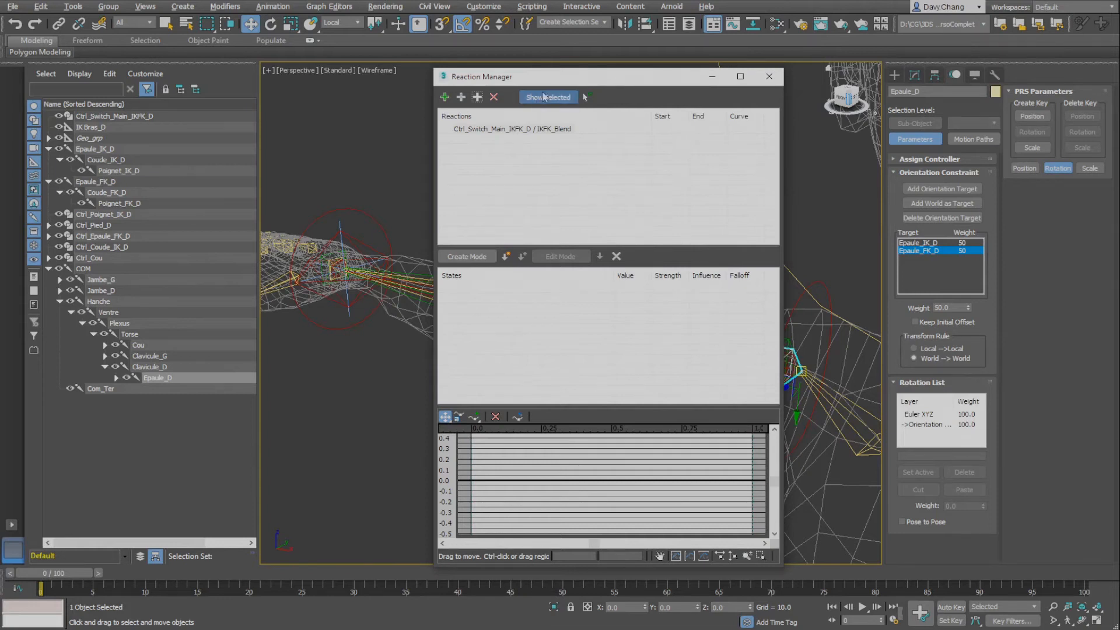
{"action": "left_click_drag", "start_coordinate": [565, 80], "coordinate": [210, 76]}
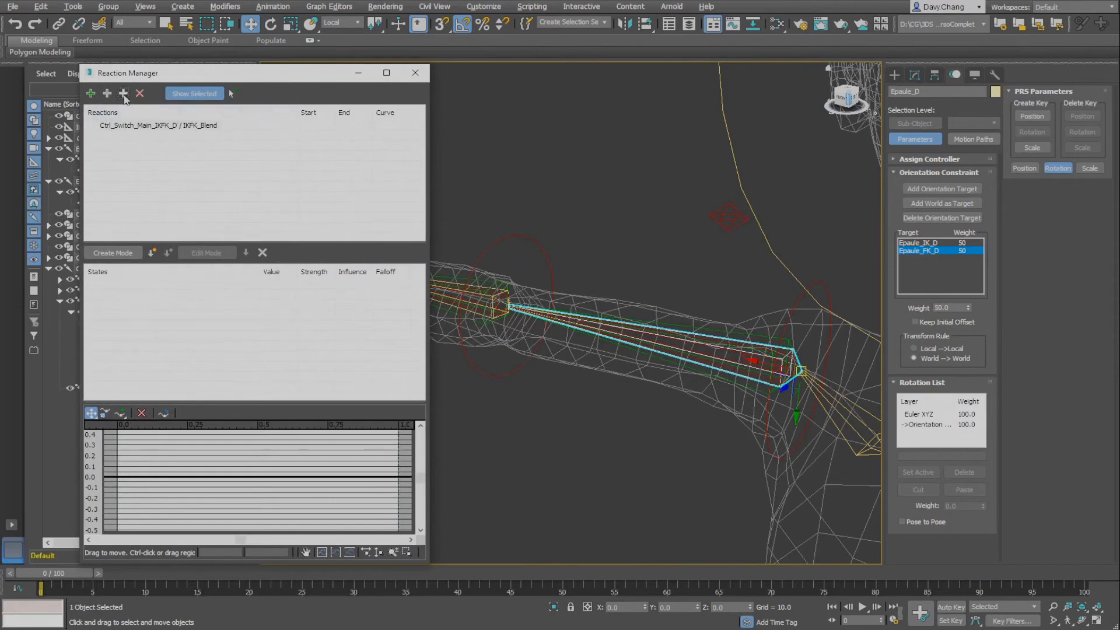
{"action": "left_click", "coordinate": [90, 93]}
{"action": "mouse_move", "coordinate": [138, 103]}
{"action": "mouse_move", "coordinate": [204, 114]}
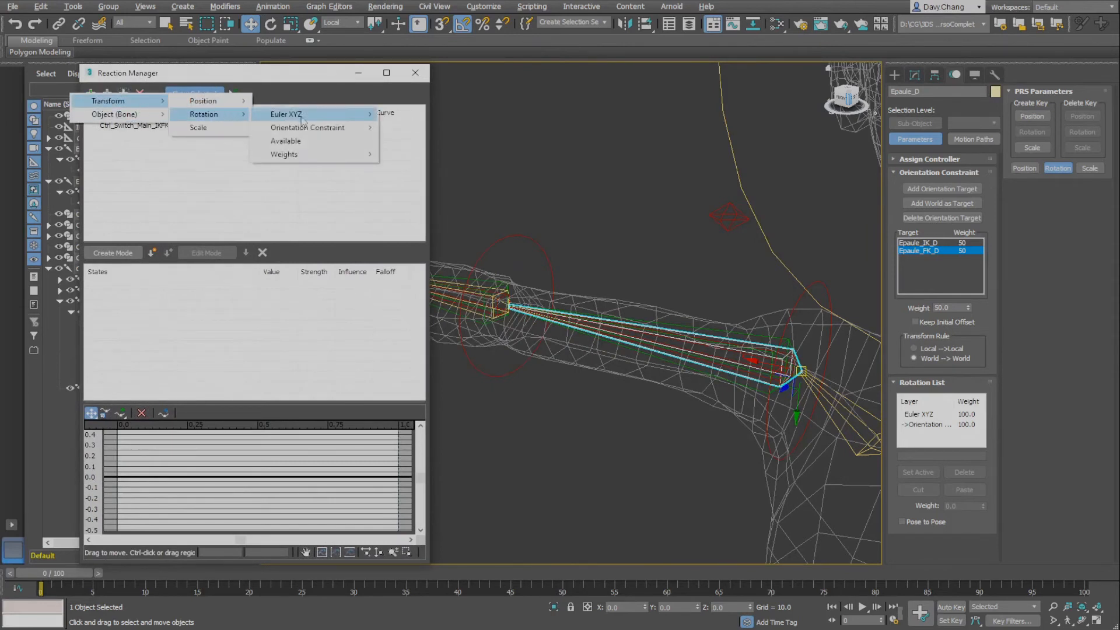
{"action": "mouse_move", "coordinate": [308, 128]}
{"action": "left_click", "coordinate": [449, 129]}
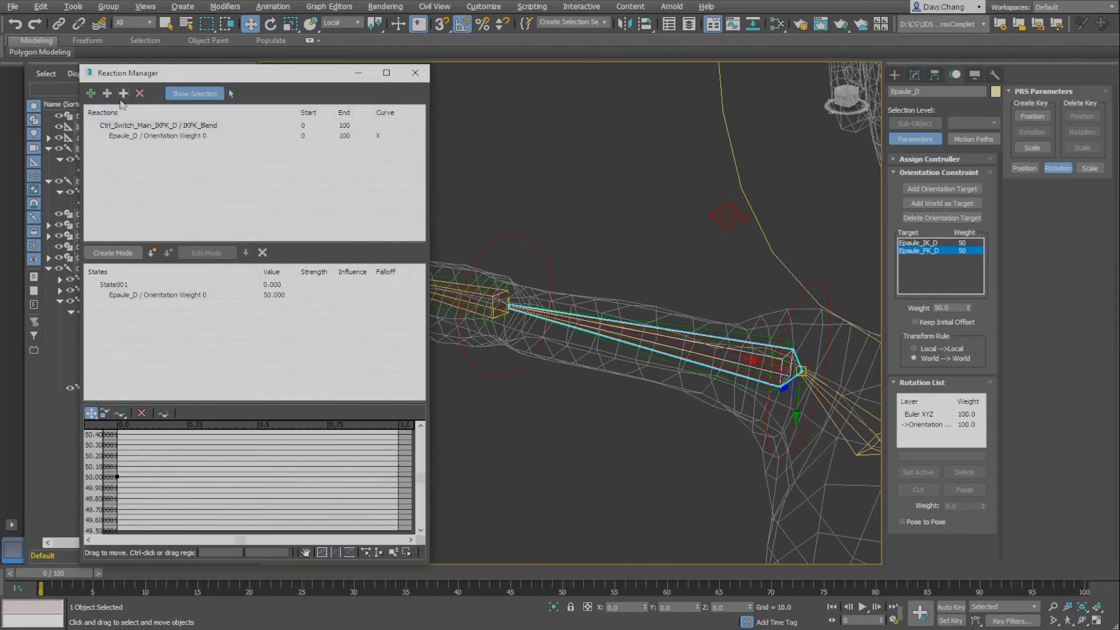
Add Epaule_D's Orientation Weight 1 as a second slave of the IKFK_Blend reaction
{"action": "left_click", "coordinate": [91, 92]}
{"action": "mouse_move", "coordinate": [140, 116]}
{"action": "mouse_move", "coordinate": [116, 101]}
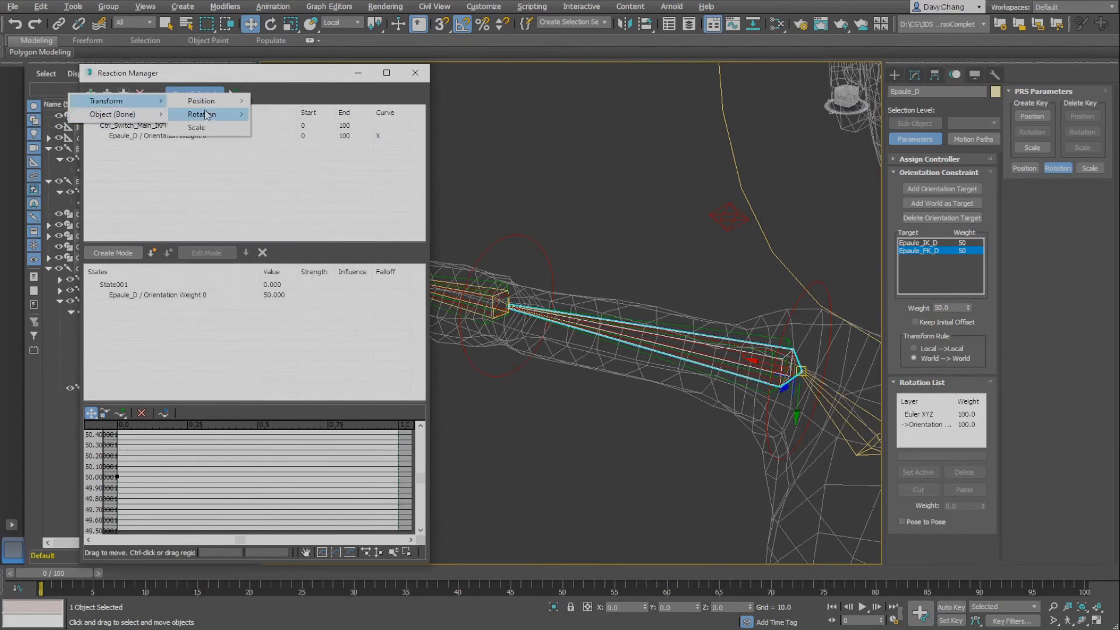
{"action": "mouse_move", "coordinate": [202, 115]}
{"action": "mouse_move", "coordinate": [306, 128]}
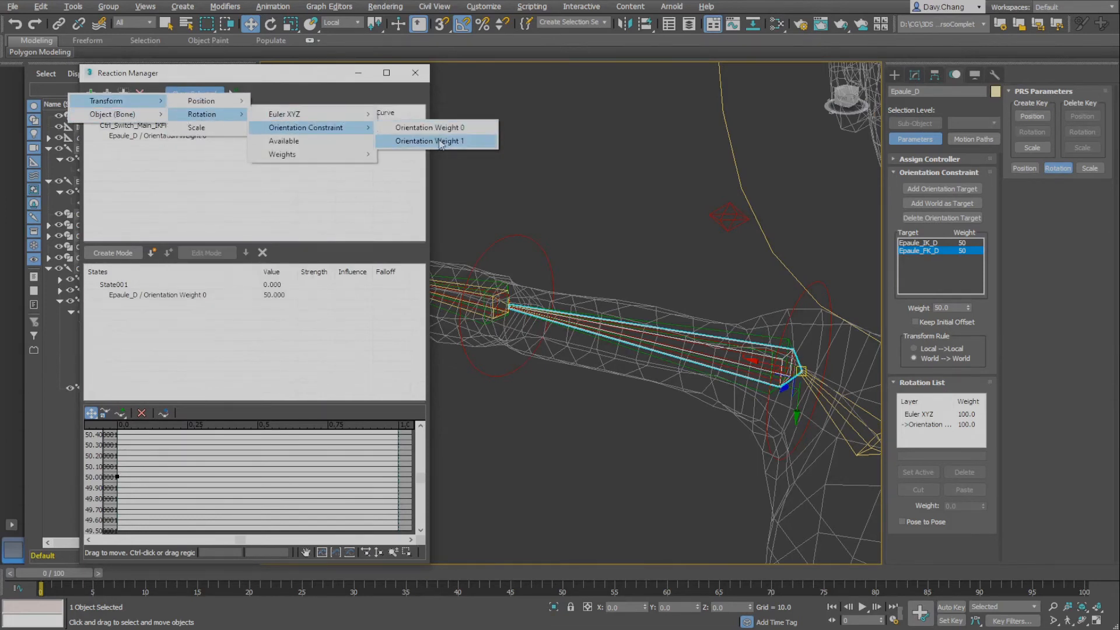
{"action": "left_click", "coordinate": [441, 141]}
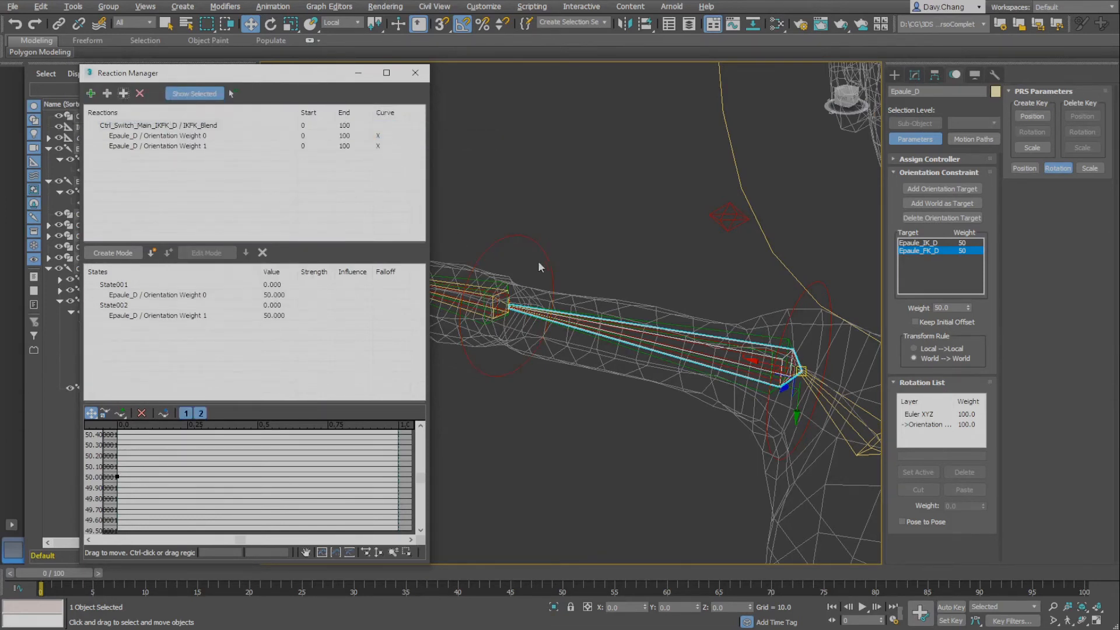
Add Coude_D's Orientation Weight 0 and Orientation Weight 1 as slaves of the IKFK_Blend reaction
{"action": "middle_click_drag", "start_coordinate": [537, 259], "coordinate": [597, 256]}
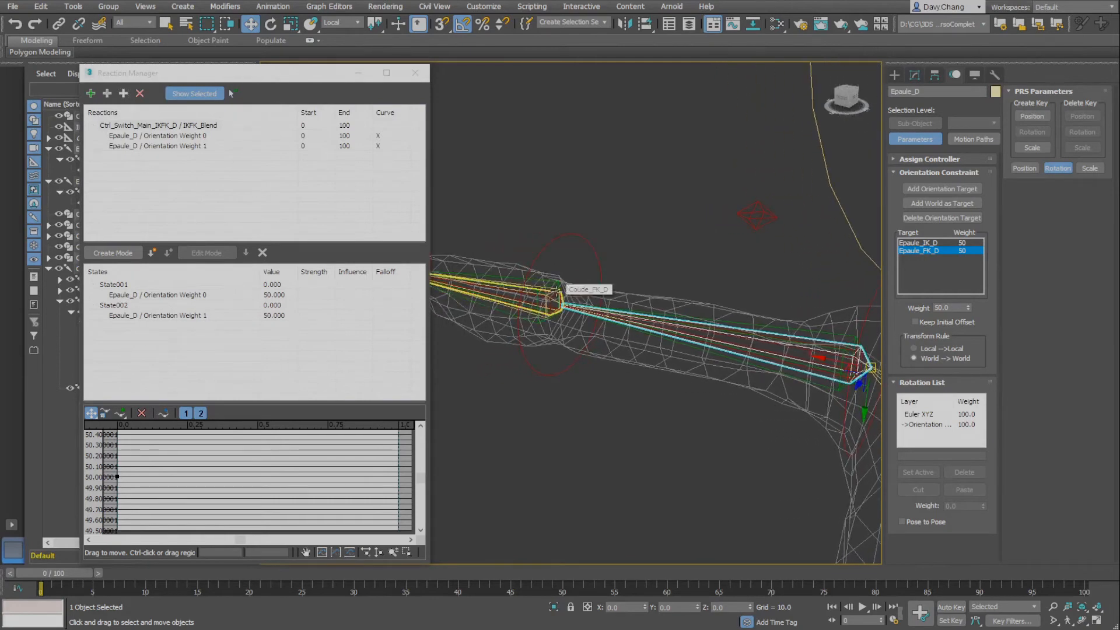
{"action": "left_click", "coordinate": [553, 293]}
{"action": "middle_click_drag", "start_coordinate": [524, 302], "coordinate": [696, 316], "text": "alt"}
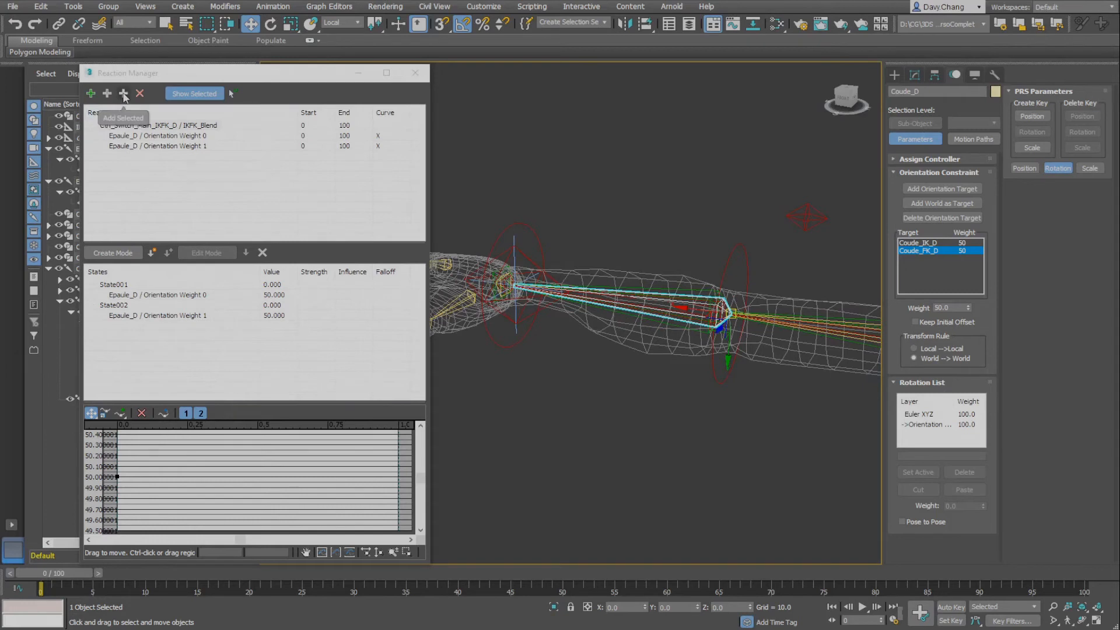
{"action": "left_click", "coordinate": [123, 95]}
{"action": "mouse_move", "coordinate": [129, 101]}
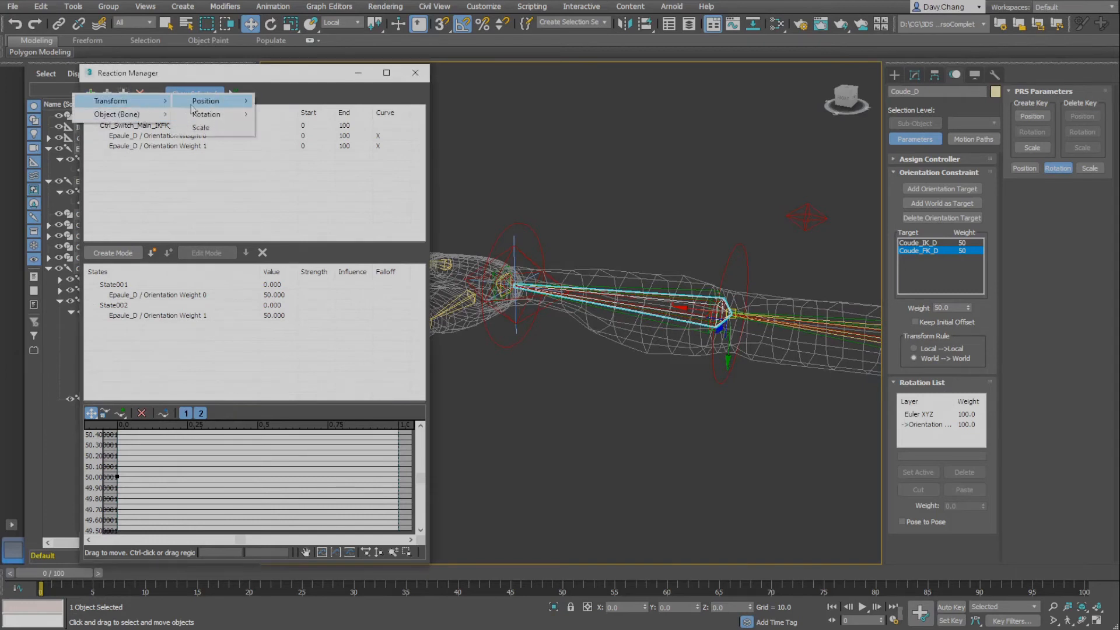
{"action": "mouse_move", "coordinate": [222, 114]}
{"action": "mouse_move", "coordinate": [318, 128]}
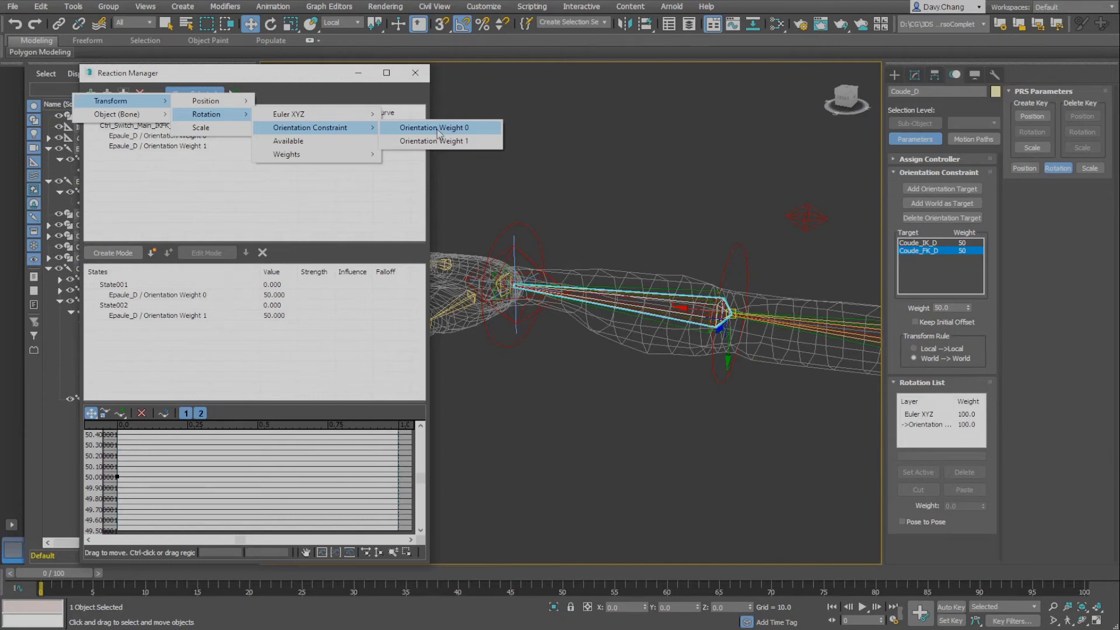
{"action": "left_click", "coordinate": [438, 133]}
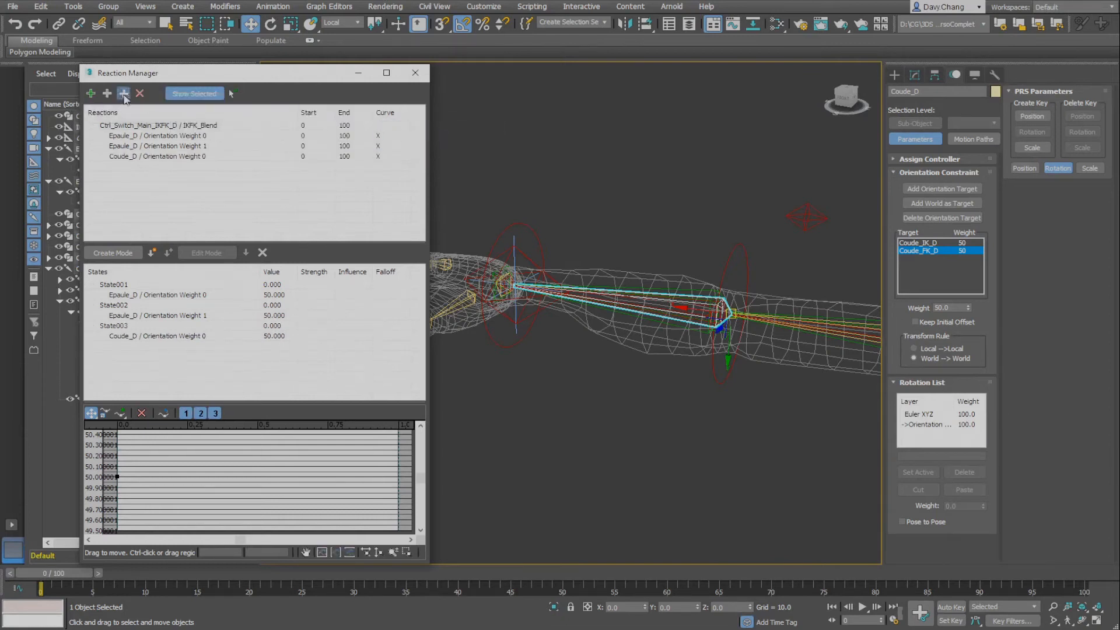
{"action": "left_click", "coordinate": [90, 92]}
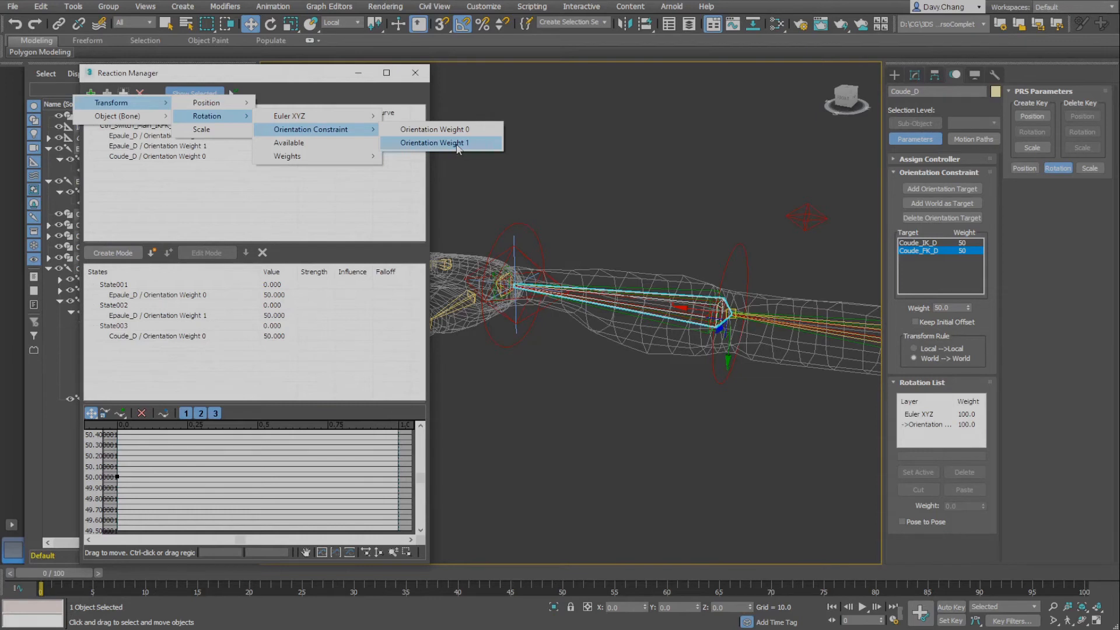
{"action": "left_click", "coordinate": [458, 145]}
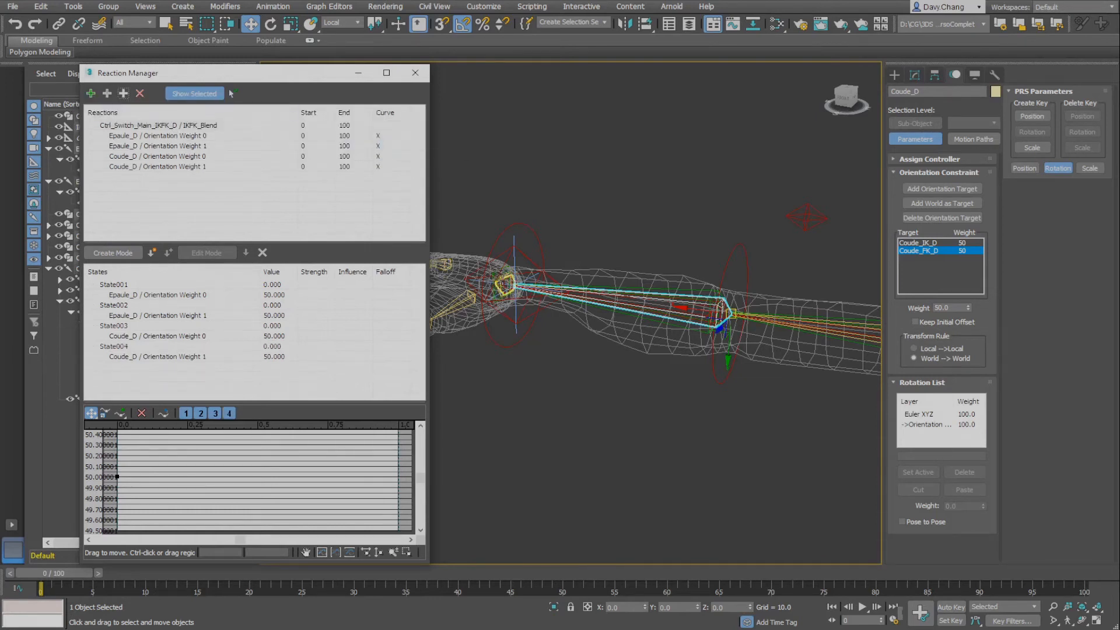
Select the wrist bone Poignet_D and add its Orientation Weight 0 and Orientation Weight 1 as slaves of IKFK_Blend
{"action": "scroll", "coordinate": [508, 272], "scroll_direction": "up", "scroll_amount": 5}
{"action": "left_click", "coordinate": [508, 269]}
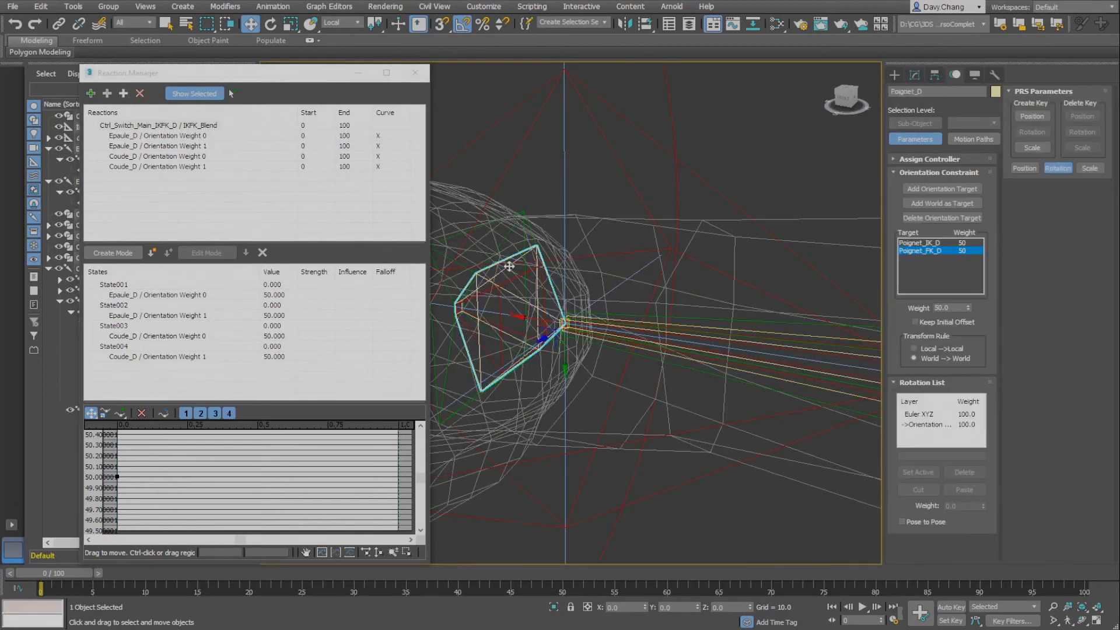
{"action": "scroll", "coordinate": [560, 275], "scroll_direction": "down", "scroll_amount": 5}
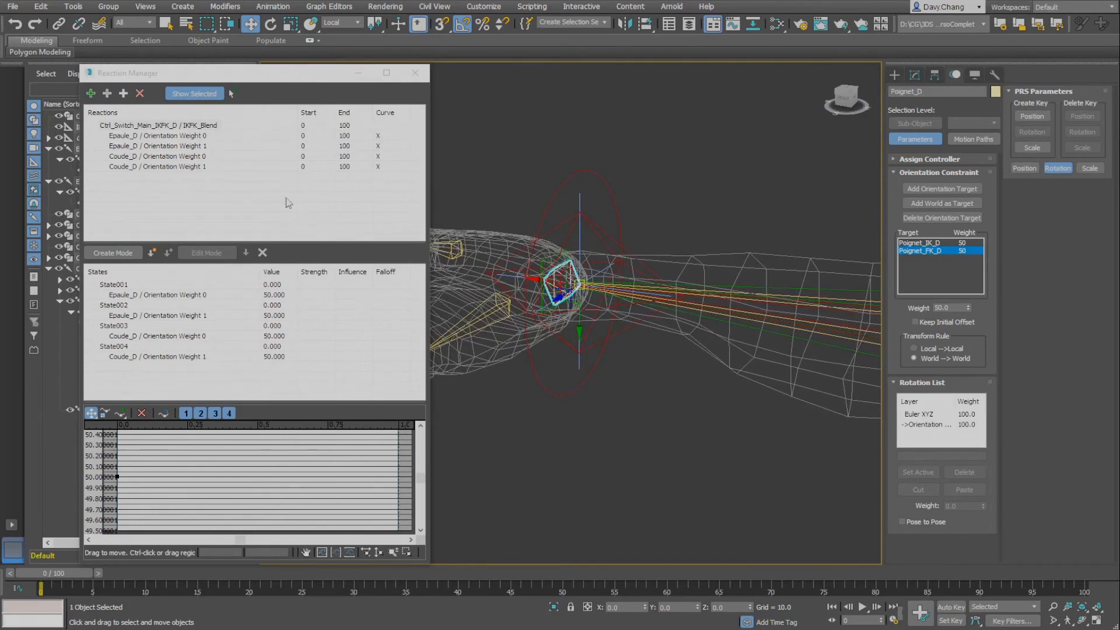
{"action": "left_click", "coordinate": [124, 96]}
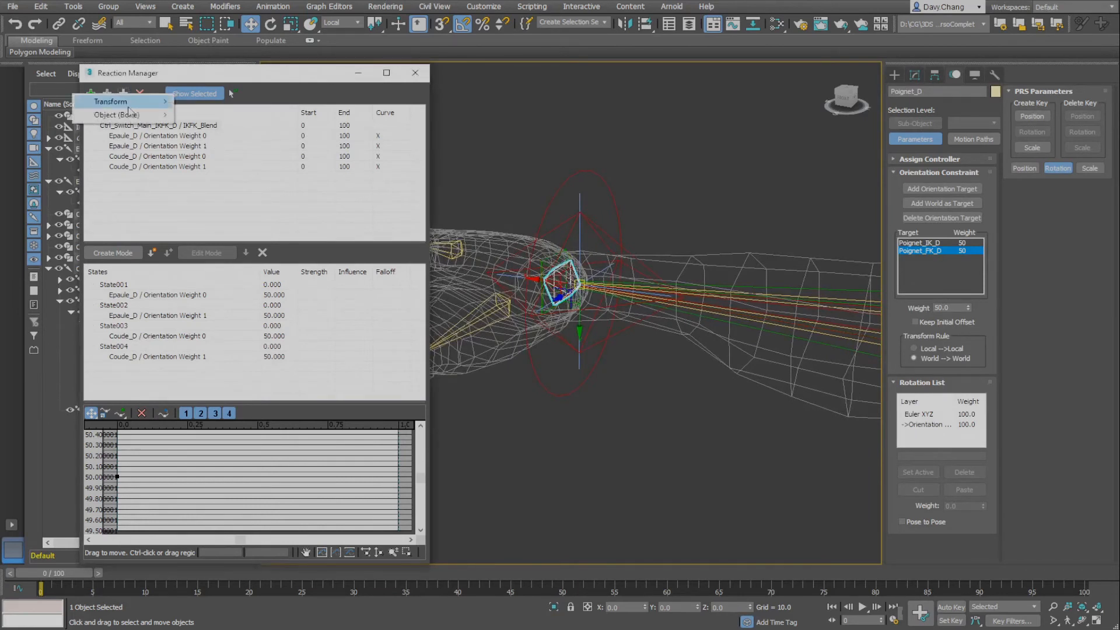
{"action": "mouse_move", "coordinate": [117, 102]}
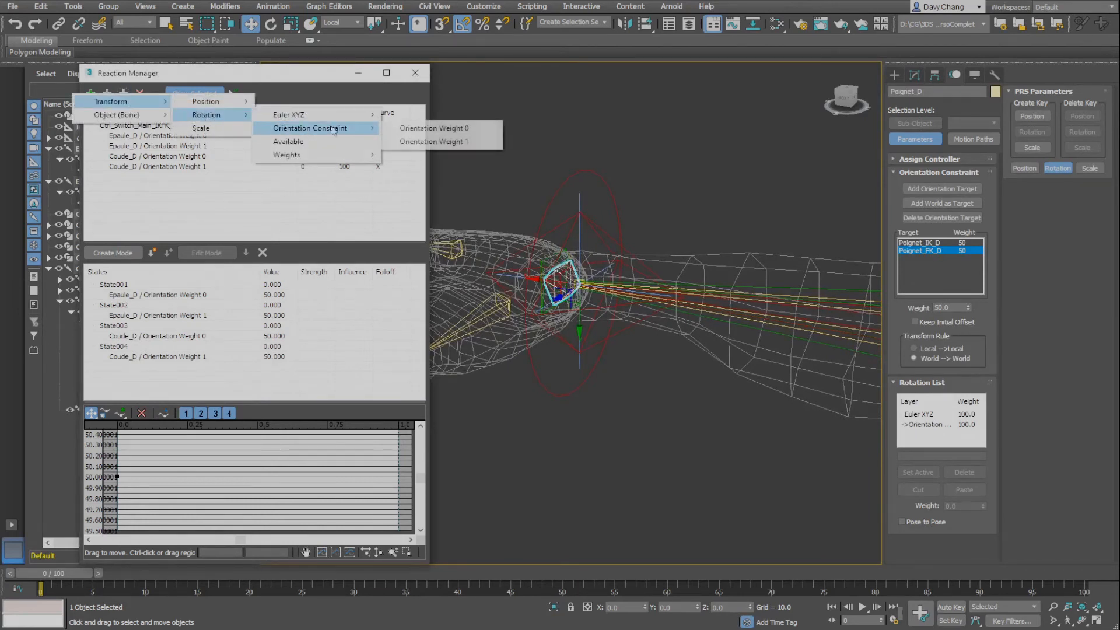
{"action": "left_click", "coordinate": [434, 127]}
{"action": "left_click", "coordinate": [124, 95]}
{"action": "mouse_move", "coordinate": [126, 104]}
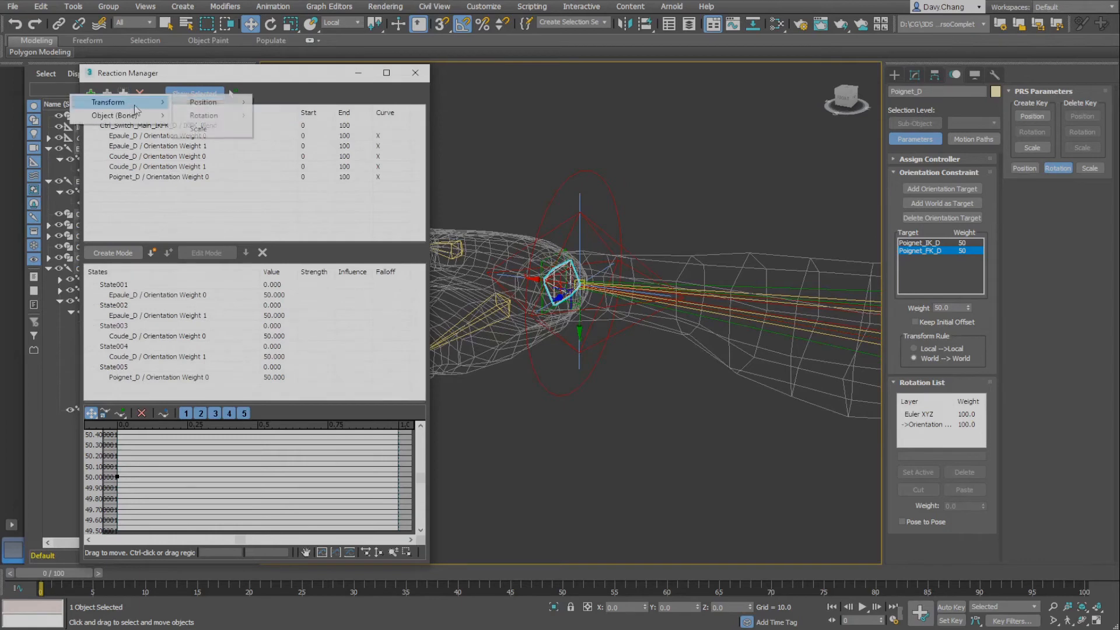
{"action": "mouse_move", "coordinate": [207, 115]}
{"action": "mouse_move", "coordinate": [375, 129]}
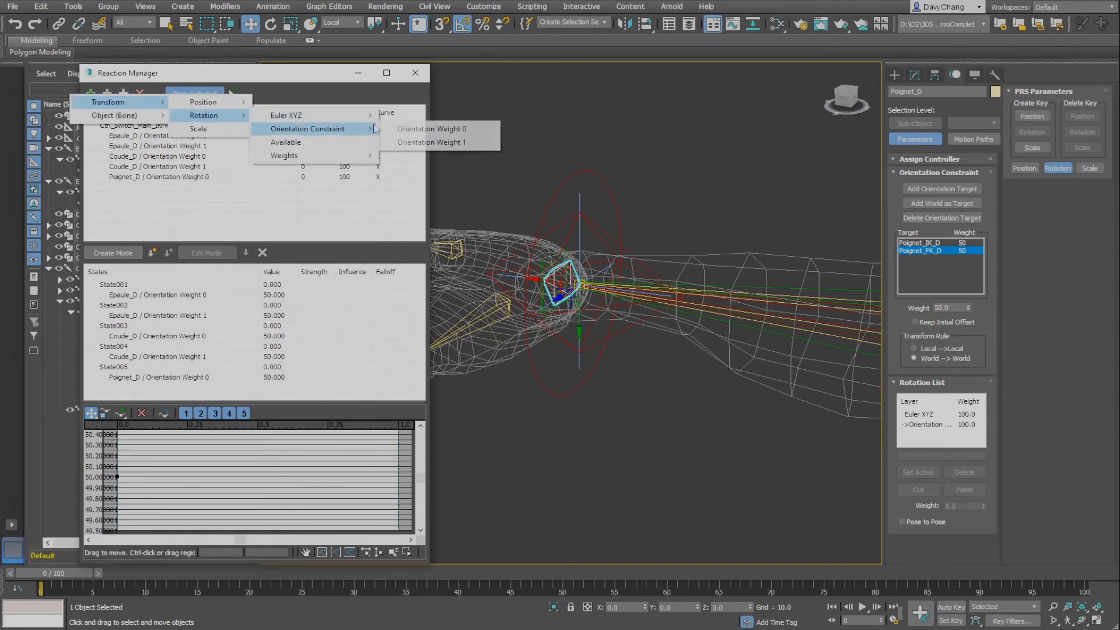
{"action": "left_click", "coordinate": [431, 143]}
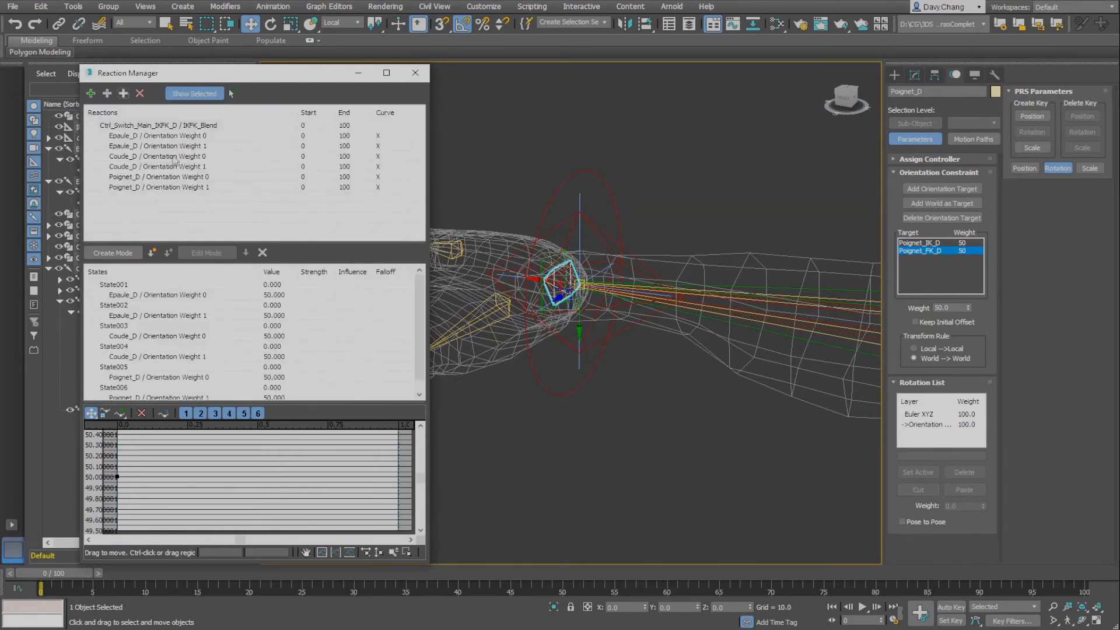
Review the slaves under IKFK_Blend, matching each bone's Orientation Weight 0 to IK and Orientation Weight 1 to FK
{"action": "key", "text": "ctrl+1"}
{"action": "left_click", "coordinate": [132, 154]}
{"action": "mouse_move", "coordinate": [65, 104]}
{"action": "left_mouse_down", "text": "ctrl"}
{"action": "mouse_move", "coordinate": [261, 216]}
{"action": "mouse_move", "coordinate": [343, 236]}
{"action": "left_mouse_up", "text": "ctrl"}
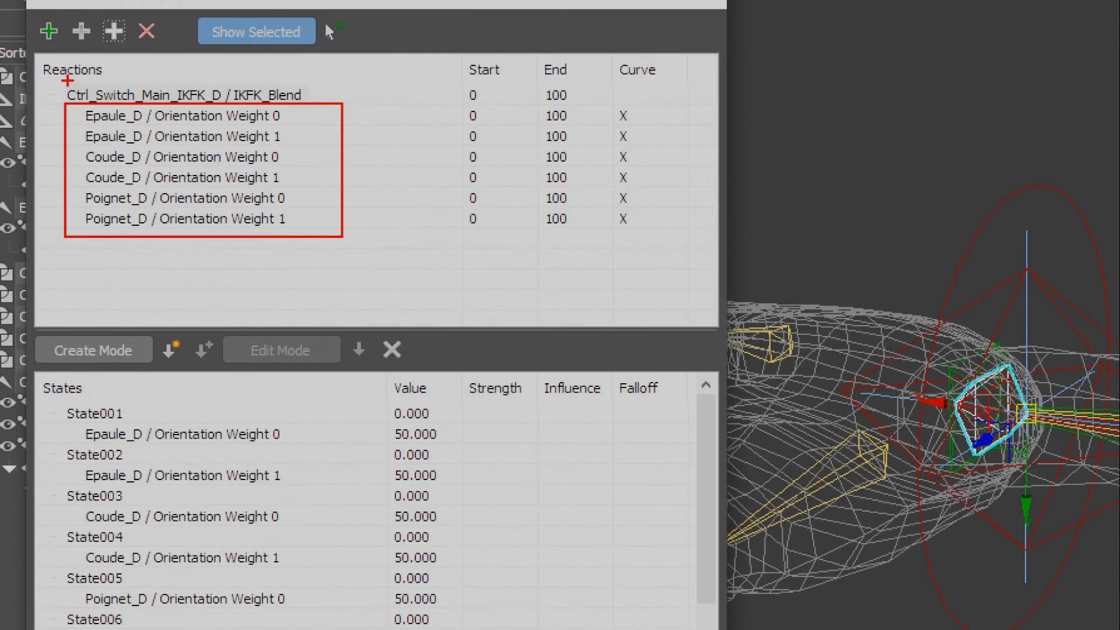
{"action": "mouse_move", "coordinate": [56, 83]}
{"action": "left_mouse_down"}
{"action": "mouse_move", "coordinate": [47, 95]}
{"action": "mouse_move", "coordinate": [138, 111]}
{"action": "mouse_move", "coordinate": [325, 105]}
{"action": "mouse_move", "coordinate": [198, 77]}
{"action": "left_mouse_up"}
{"action": "left_click_drag", "start_coordinate": [68, 117], "coordinate": [63, 221]}
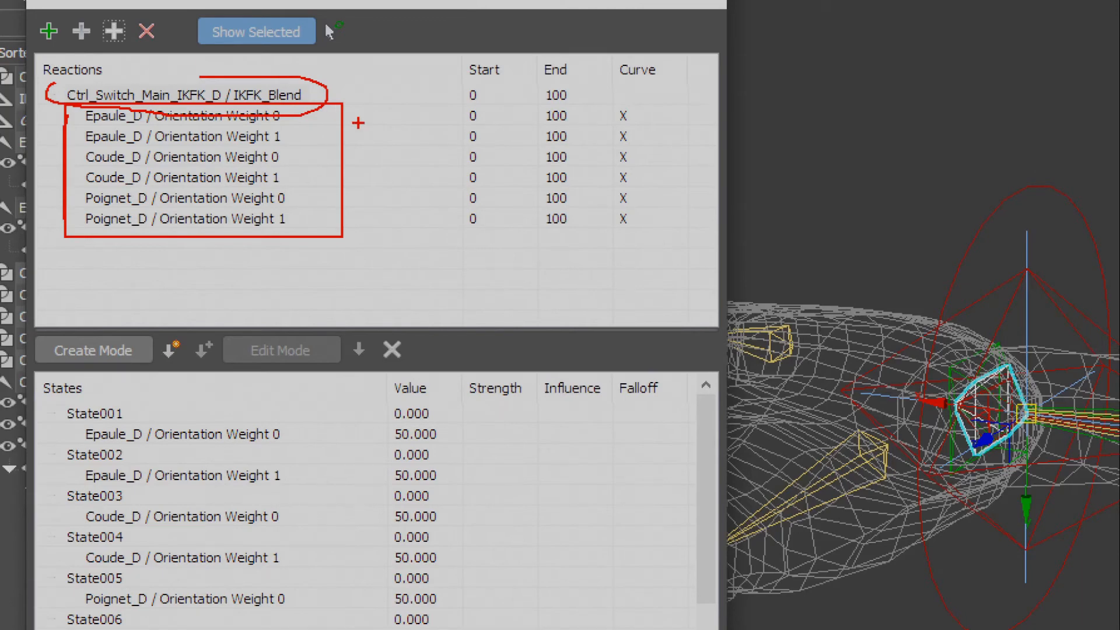
{"action": "key", "text": "Escape"}
{"action": "key", "text": "ctrl+1"}
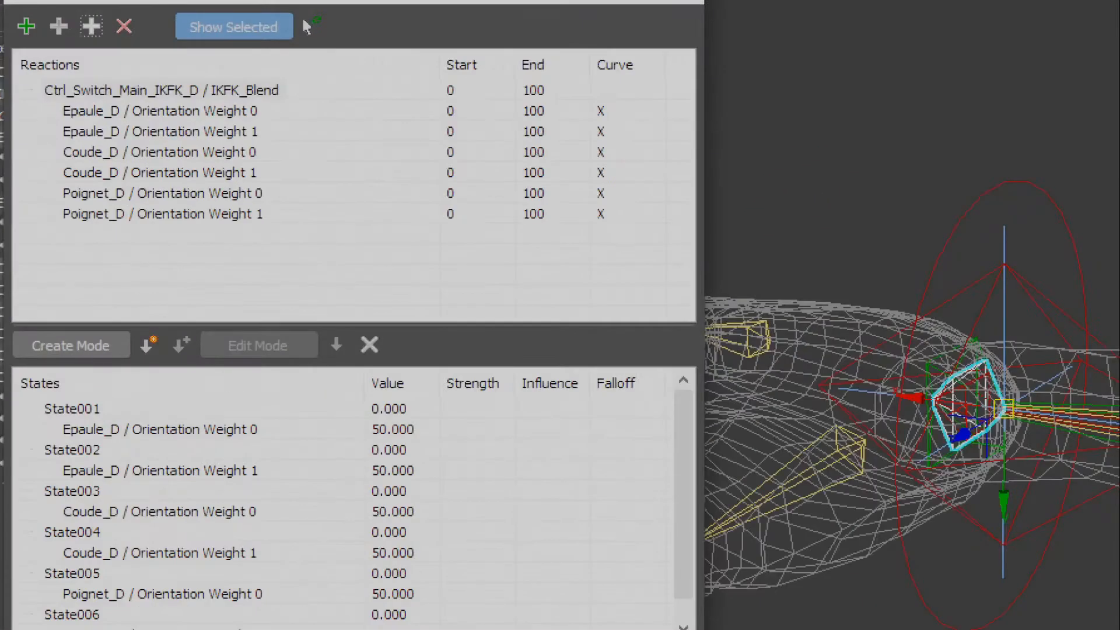
{"action": "left_click", "coordinate": [156, 159]}
{"action": "left_click_drag", "start_coordinate": [341, 111], "coordinate": [718, 106]}
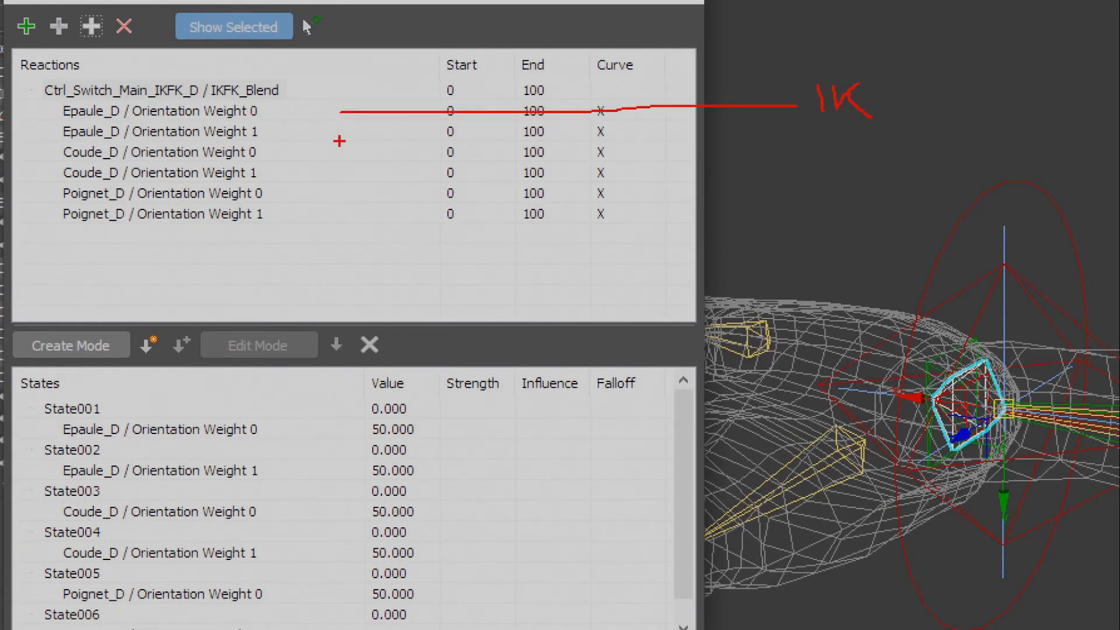
{"action": "mouse_move", "coordinate": [344, 150]}
{"action": "left_mouse_down"}
{"action": "mouse_move", "coordinate": [516, 154]}
{"action": "mouse_move", "coordinate": [745, 120]}
{"action": "left_mouse_up"}
{"action": "mouse_move", "coordinate": [340, 194]}
{"action": "left_mouse_down"}
{"action": "mouse_move", "coordinate": [446, 198]}
{"action": "mouse_move", "coordinate": [782, 138]}
{"action": "left_mouse_up"}
{"action": "left_click_drag", "start_coordinate": [349, 135], "coordinate": [611, 299]}
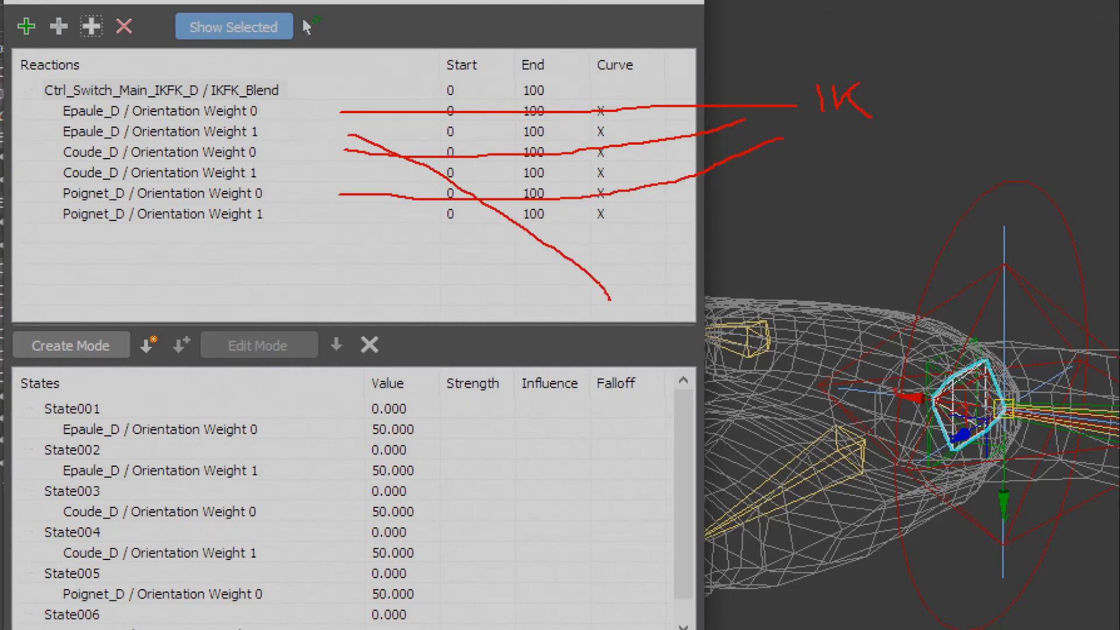
{"action": "left_click_drag", "start_coordinate": [343, 172], "coordinate": [598, 314]}
{"action": "left_click_drag", "start_coordinate": [348, 218], "coordinate": [574, 330]}
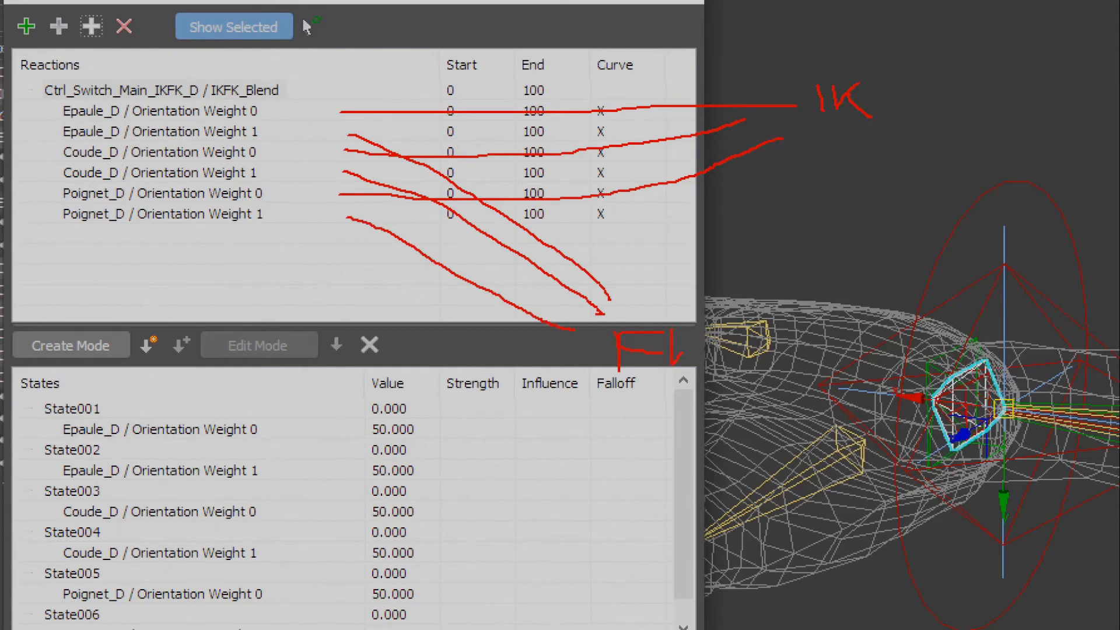
{"action": "key", "text": "Escape"}
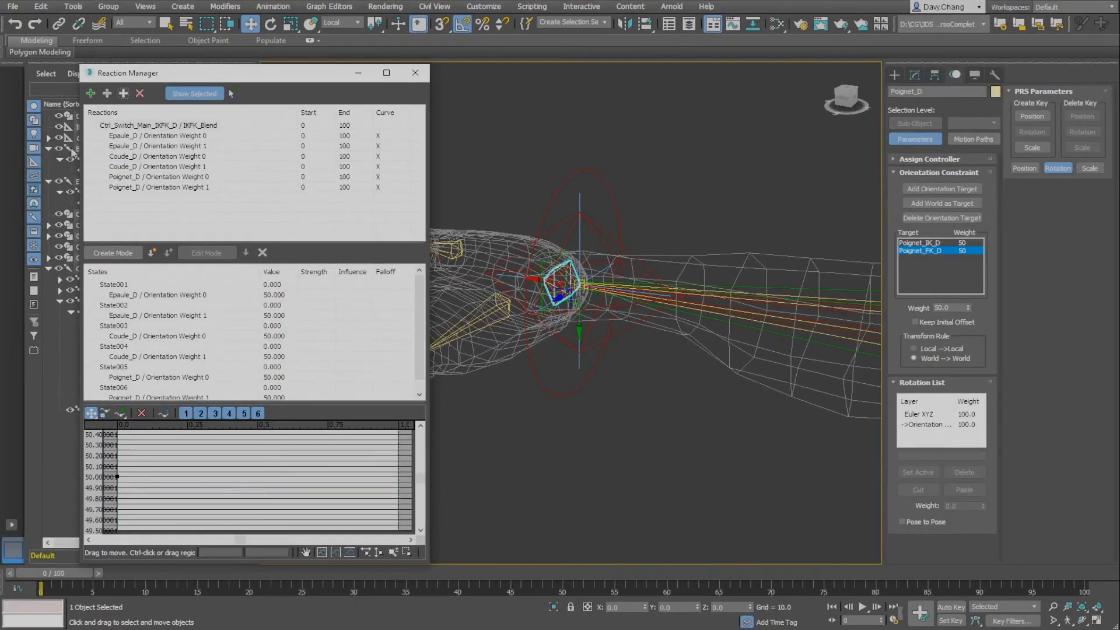
Delete all the existing reaction states, from State001 through State006
{"action": "left_click", "coordinate": [125, 288]}
{"action": "scroll", "coordinate": [166, 312], "scroll_direction": "down", "scroll_amount": 1}
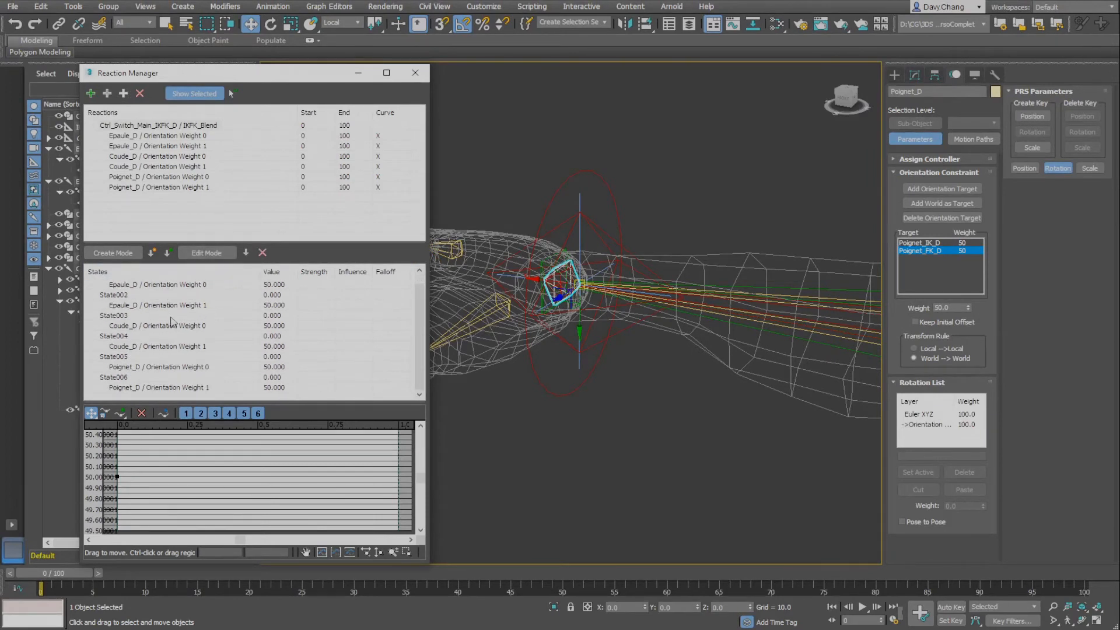
{"action": "left_click", "coordinate": [194, 387], "text": "shift"}
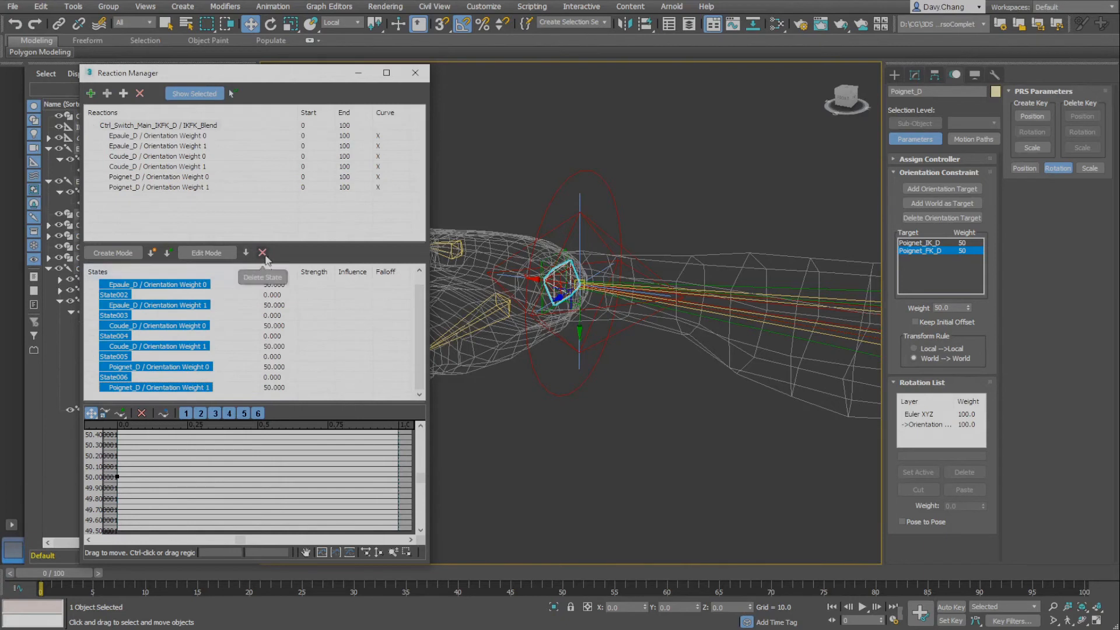
{"action": "left_click", "coordinate": [262, 253]}
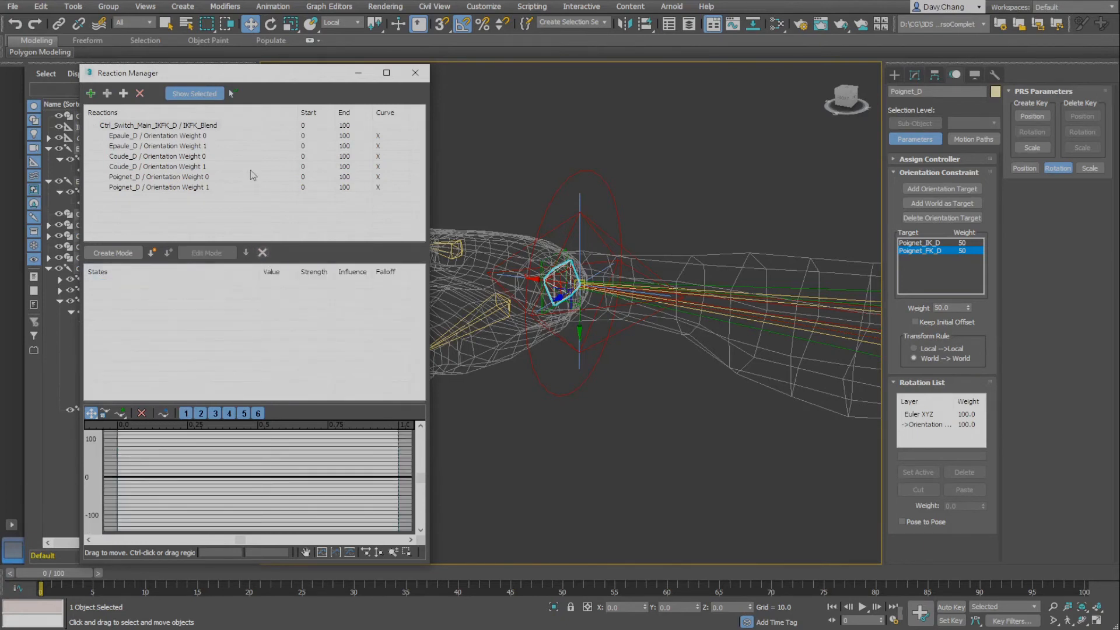
Create one new state covering all the arm bones' orientation weights and name it IK
{"action": "left_click", "coordinate": [151, 257]}
{"action": "left_click", "coordinate": [125, 286]}
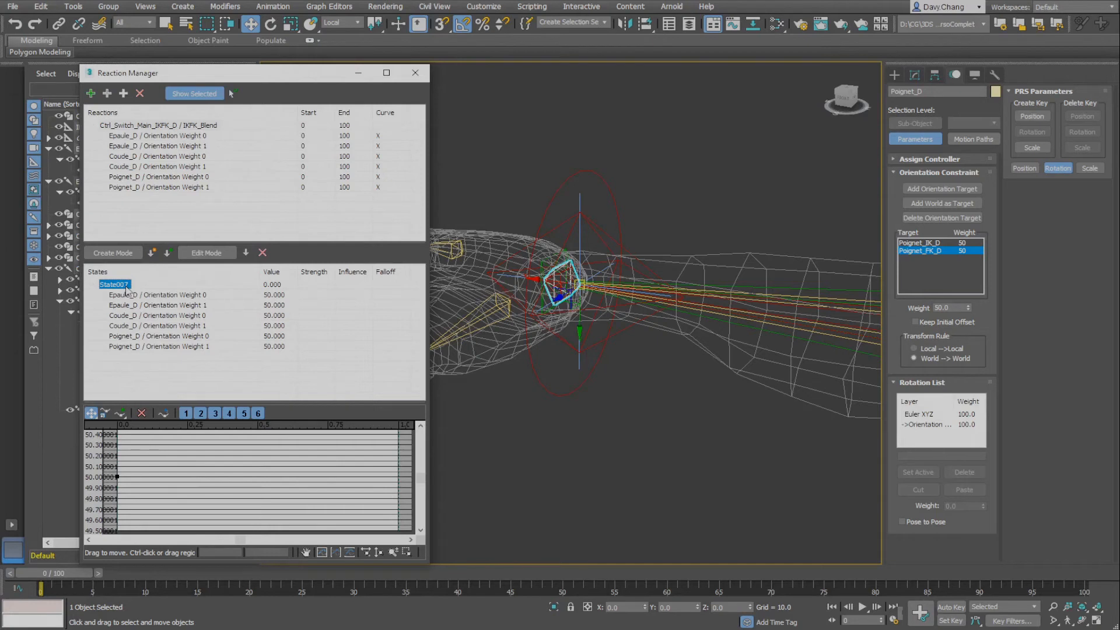
{"action": "left_click", "coordinate": [126, 286]}
{"action": "type", "text": "IK"}
{"action": "key", "text": "Return"}
Select the Ctrl_Switch_Main_IKFK_D control beyond the hand and display its IKFK_Blend custom attribute
{"action": "scroll", "coordinate": [523, 311], "scroll_direction": "down", "scroll_amount": 4}
{"action": "middle_click_drag", "start_coordinate": [523, 311], "coordinate": [485, 311], "text": "alt"}
{"action": "left_click", "coordinate": [506, 335]}
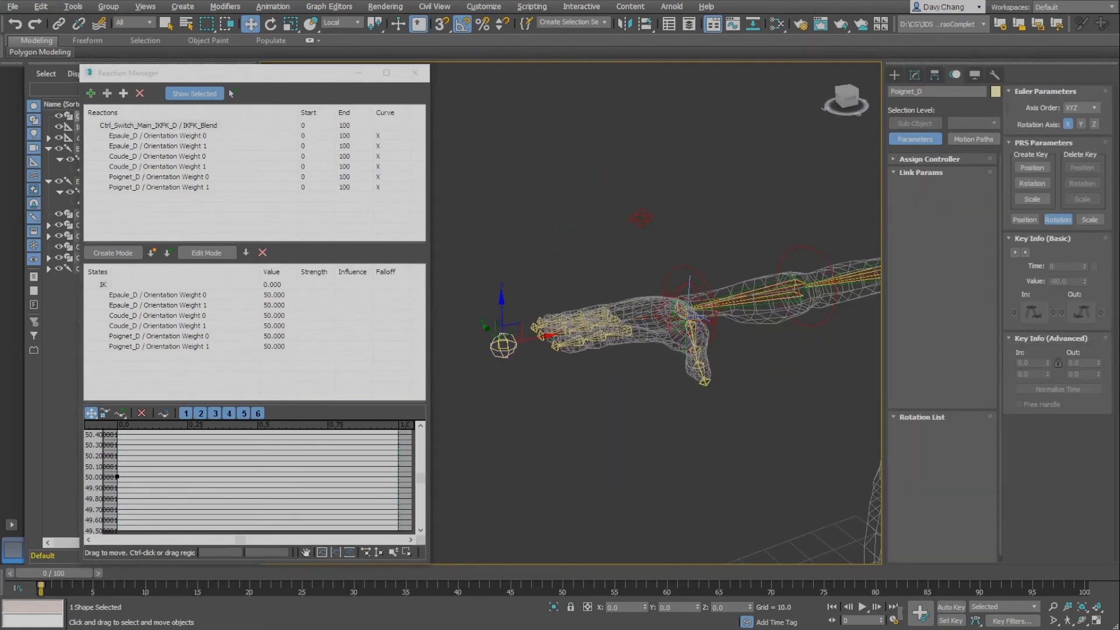
{"action": "middle_click_drag", "start_coordinate": [583, 337], "coordinate": [608, 306], "text": "alt"}
{"action": "middle_click_drag", "start_coordinate": [608, 306], "coordinate": [630, 293]}
{"action": "left_click", "coordinate": [915, 75]}
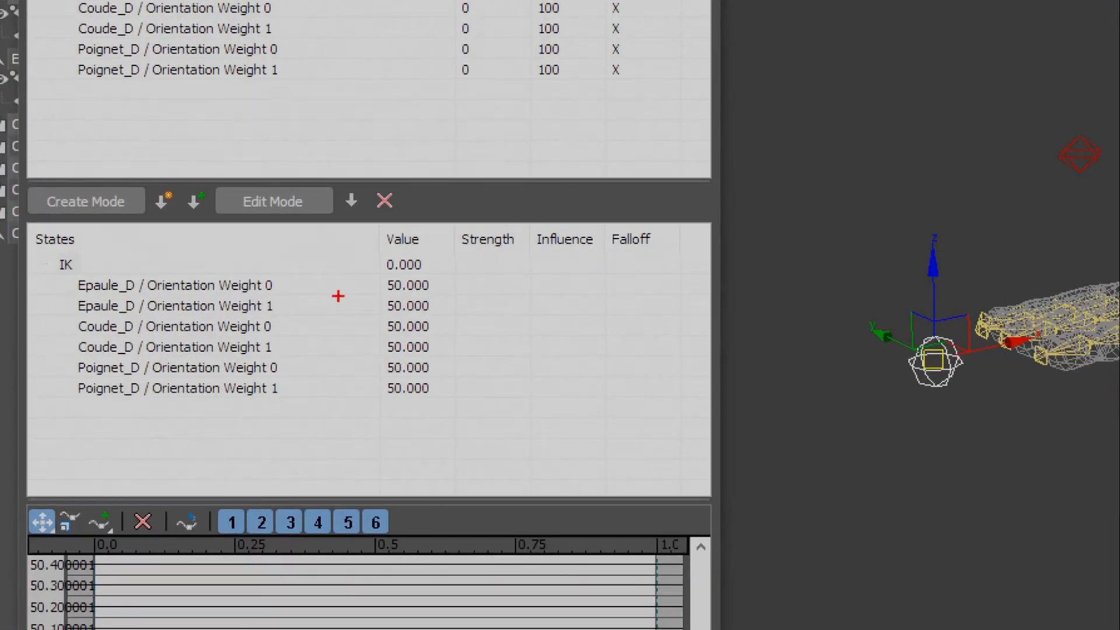
Examine the IK state's values, separating the Orientation Weight 0 entries from the Orientation Weight 1 entries
{"action": "mouse_move", "coordinate": [358, 298]}
{"action": "left_mouse_down"}
{"action": "mouse_move", "coordinate": [420, 297]}
{"action": "mouse_move", "coordinate": [389, 264]}
{"action": "mouse_move", "coordinate": [363, 292]}
{"action": "mouse_move", "coordinate": [368, 320]}
{"action": "mouse_move", "coordinate": [438, 337]}
{"action": "mouse_move", "coordinate": [397, 317]}
{"action": "left_mouse_up"}
{"action": "mouse_move", "coordinate": [384, 357]}
{"action": "left_mouse_down"}
{"action": "mouse_move", "coordinate": [380, 388]}
{"action": "mouse_move", "coordinate": [406, 363]}
{"action": "left_mouse_up"}
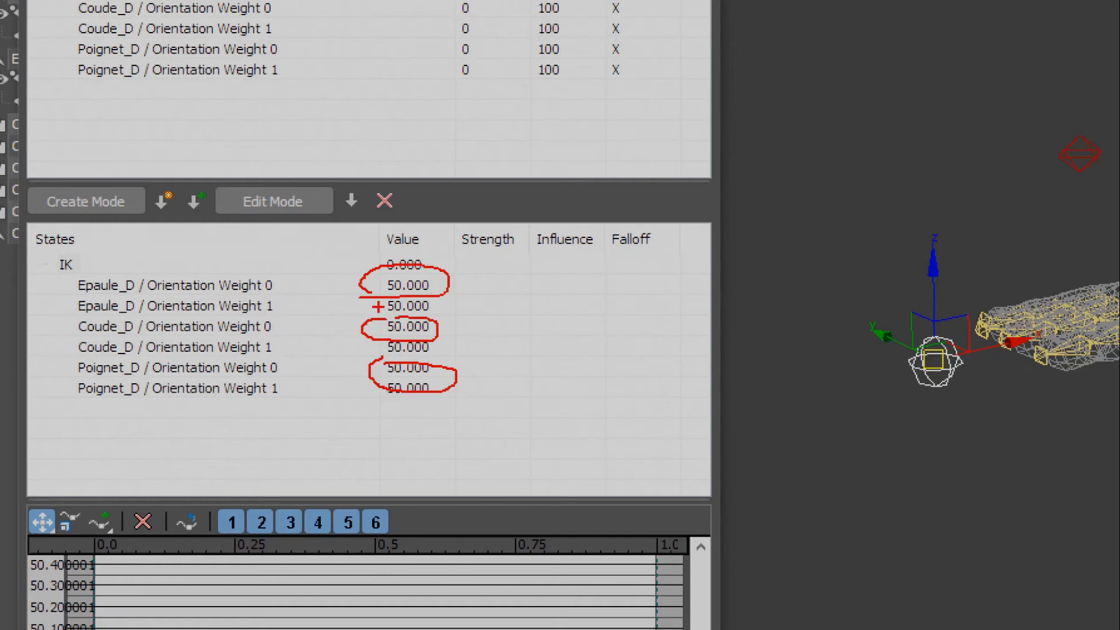
{"action": "left_click_drag", "start_coordinate": [378, 307], "coordinate": [443, 306]}
{"action": "left_click_drag", "start_coordinate": [376, 352], "coordinate": [432, 352]}
{"action": "left_click_drag", "start_coordinate": [380, 389], "coordinate": [442, 389]}
{"action": "key", "text": "Escape"}
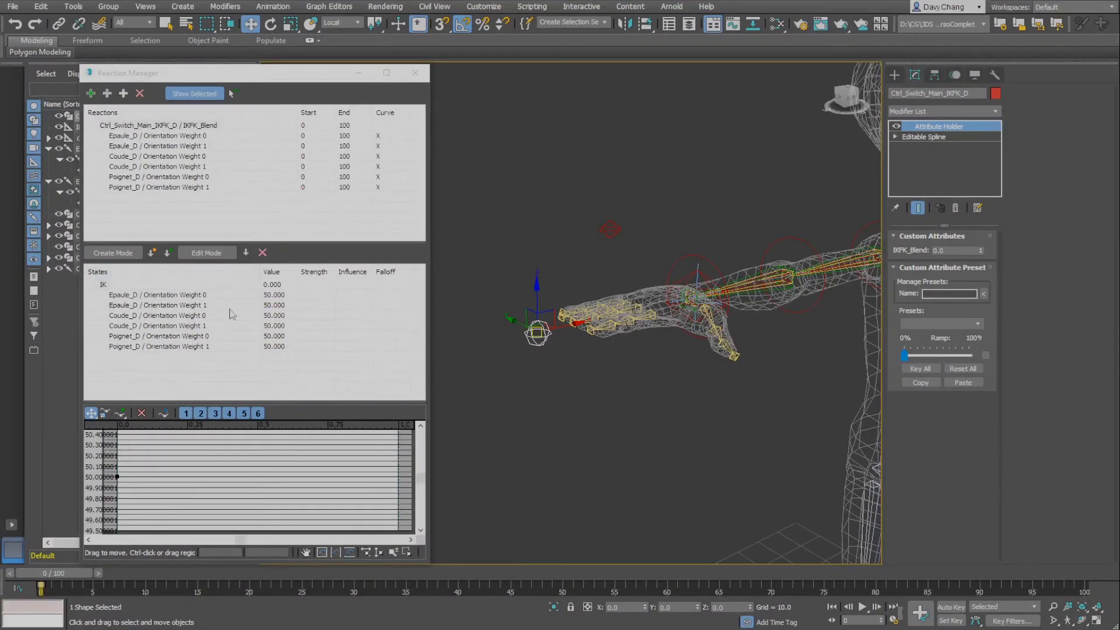
In the IK state, set Orientation Weight 1 to 0 for Epaule_D, Coude_D and Poignet_D
{"action": "double_click", "coordinate": [283, 305]}
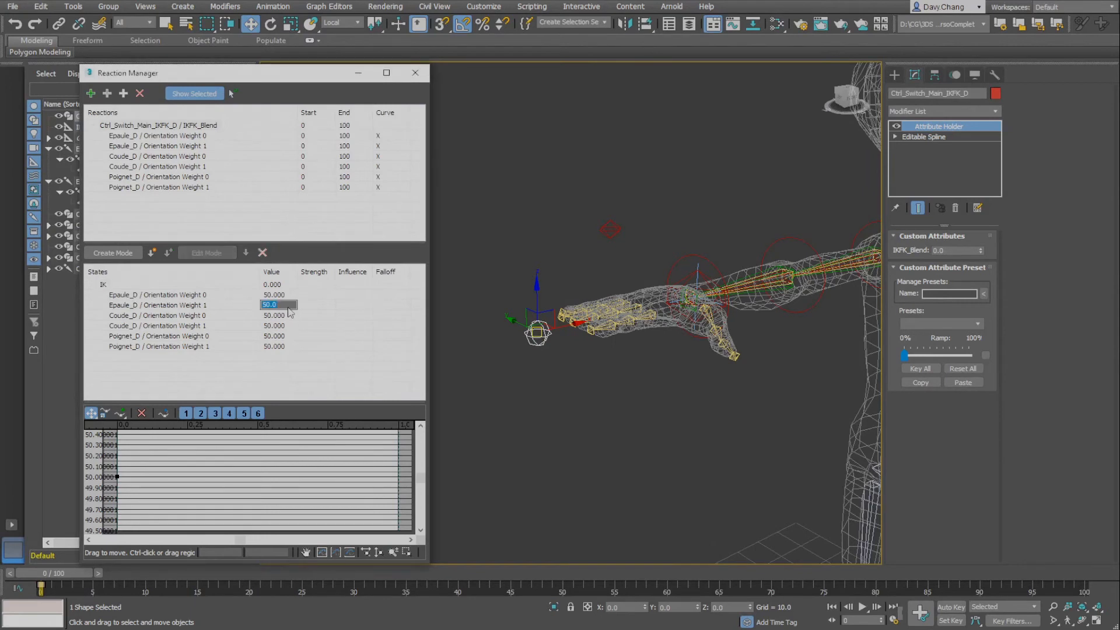
{"action": "type", "text": "0"}
{"action": "key", "text": "Return"}
{"action": "double_click", "coordinate": [279, 325]}
{"action": "type", "text": "00"}
{"action": "key", "text": "Return"}
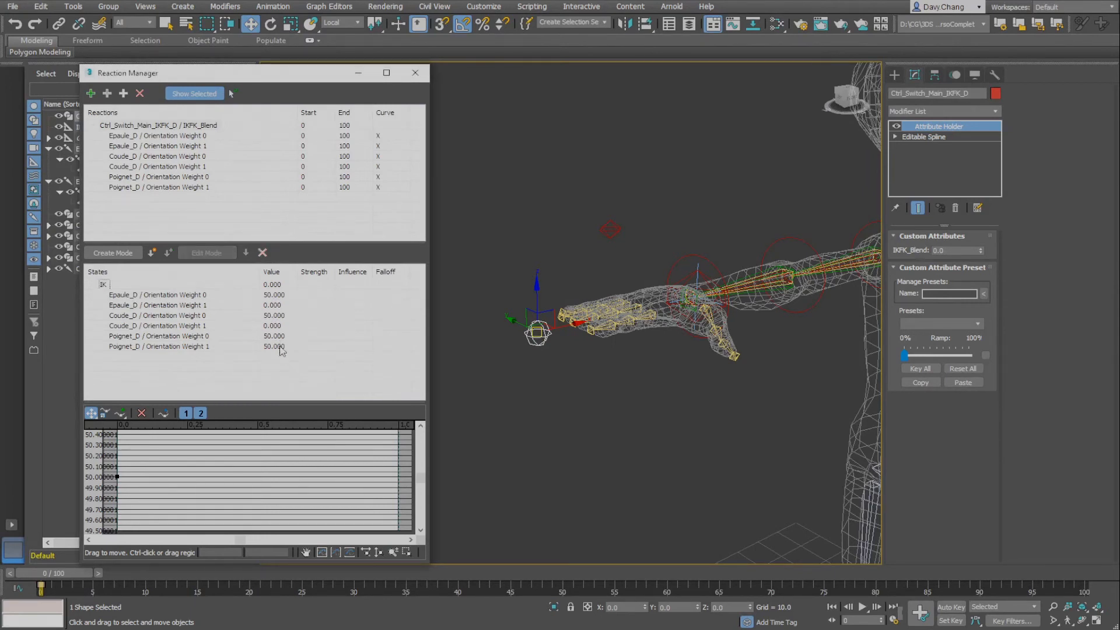
{"action": "double_click", "coordinate": [279, 346]}
{"action": "type", "text": "0"}
{"action": "key", "text": "Return"}
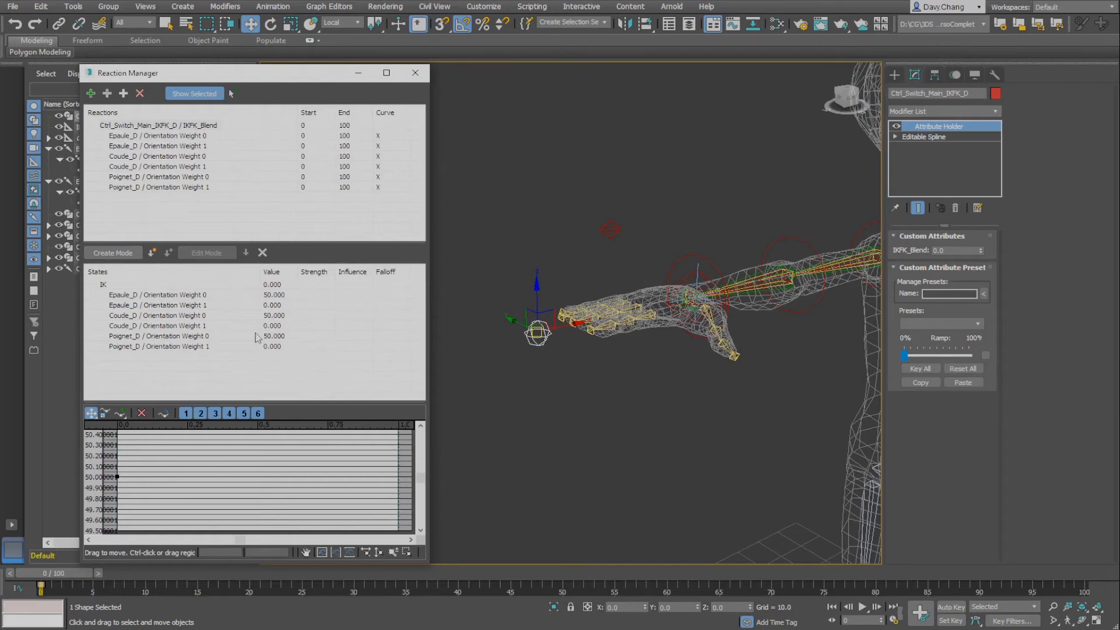
Create a second state for the IKFK_Blend reactions and name it FK
{"action": "middle_click_drag", "start_coordinate": [582, 320], "coordinate": [559, 346], "text": "alt"}
{"action": "scroll", "coordinate": [546, 324], "scroll_direction": "down", "scroll_amount": 3}
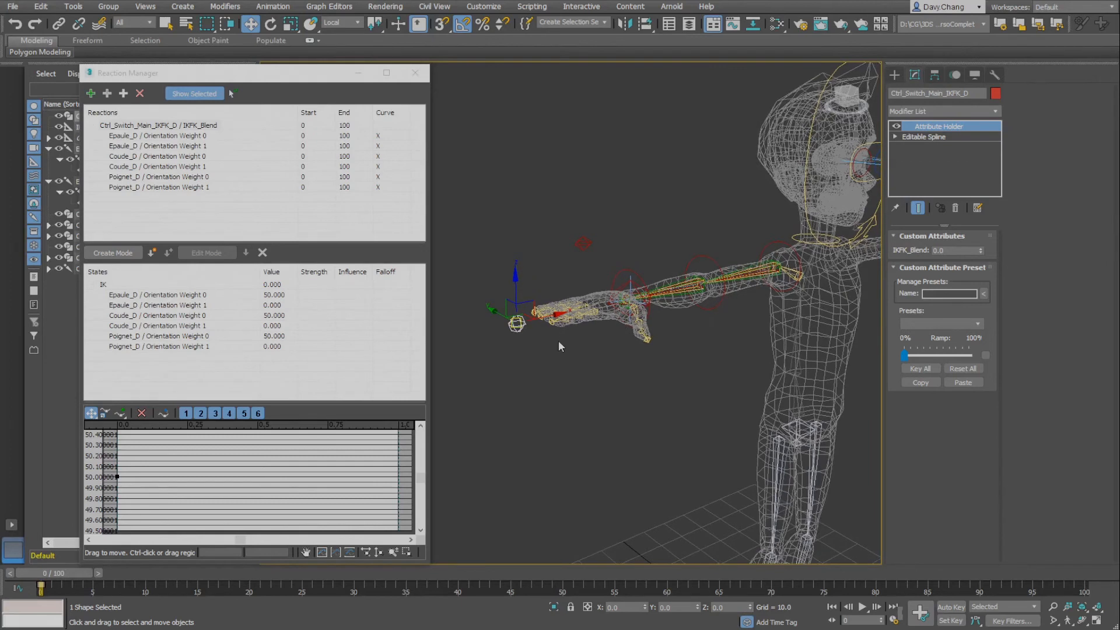
{"action": "left_click", "coordinate": [151, 254]}
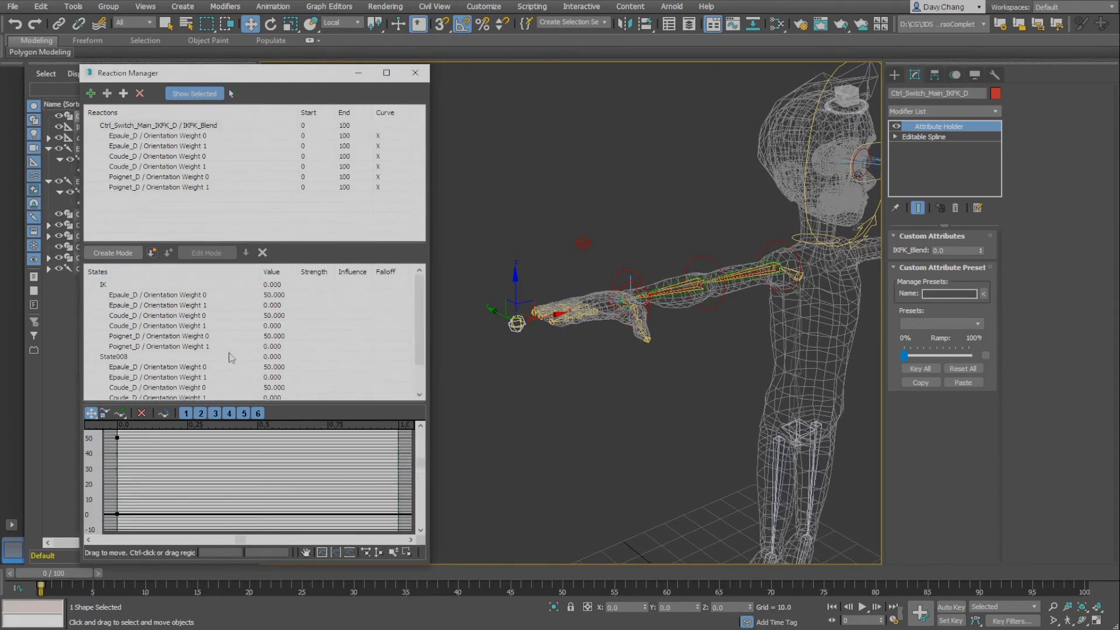
{"action": "left_click", "coordinate": [117, 327]}
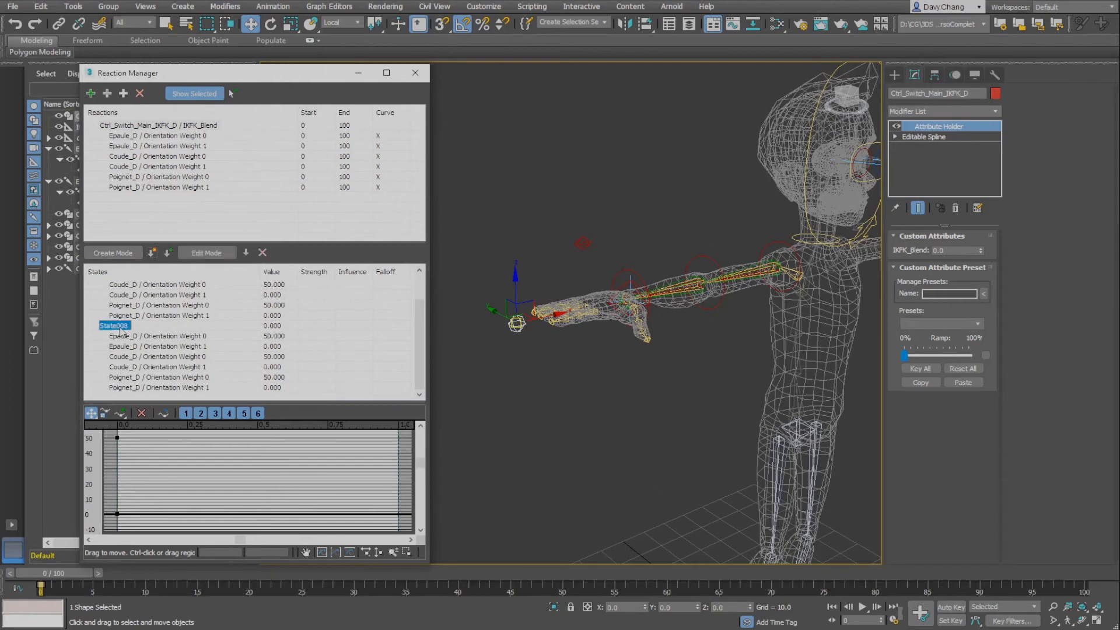
{"action": "left_click", "coordinate": [119, 327]}
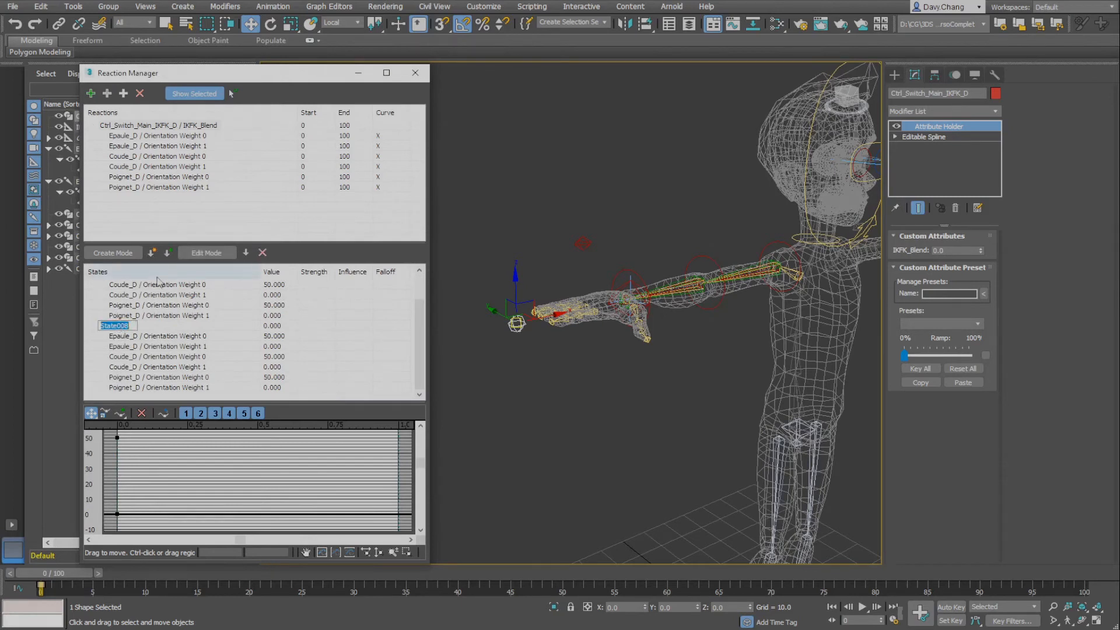
{"action": "type", "text": "FK"}
{"action": "key", "text": "Return"}
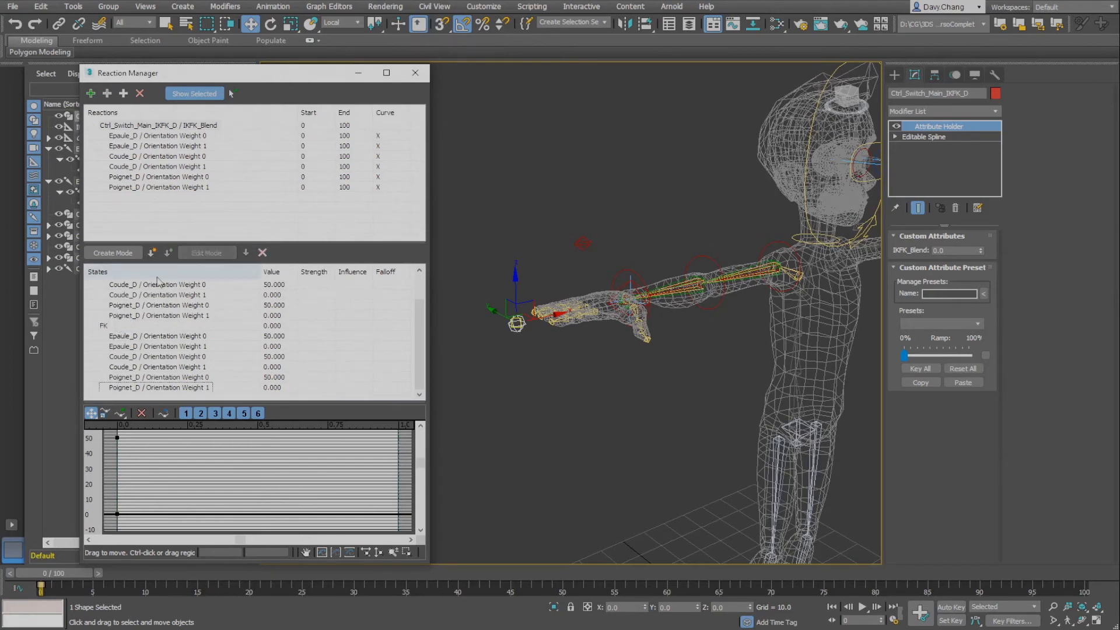
Set the FK state's value to 100, Epaule_D Orientation Weight 0 to 0 and Epaule_D Orientation Weight 1 to 50
{"action": "left_click", "coordinate": [278, 326]}
{"action": "key", "text": "Return"}
{"action": "left_click", "coordinate": [278, 337]}
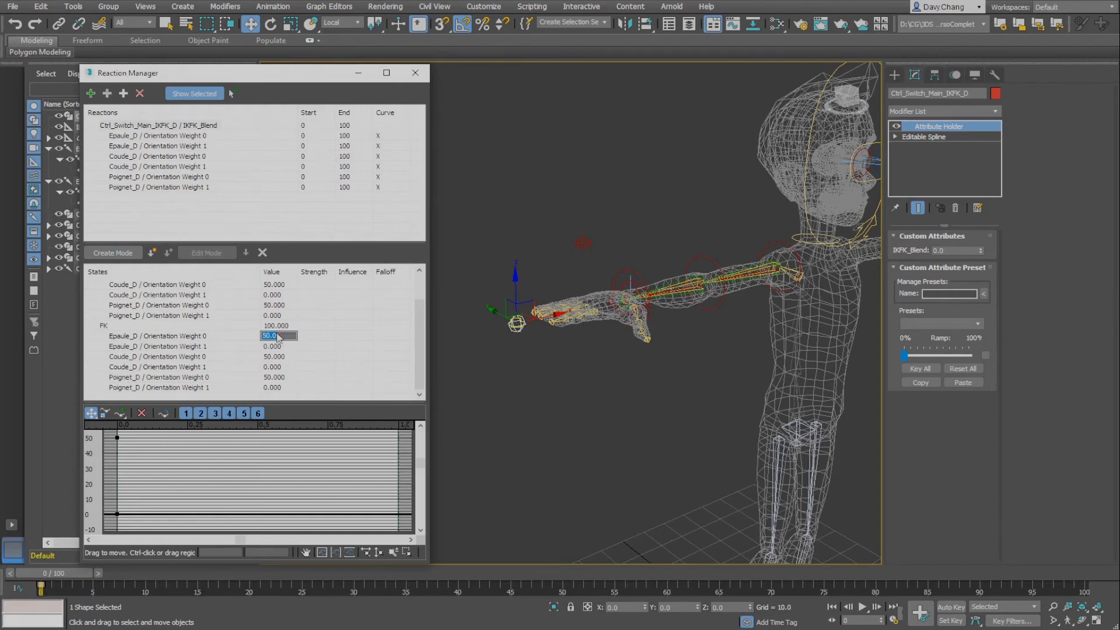
{"action": "type", "text": "0"}
{"action": "key", "text": "Return"}
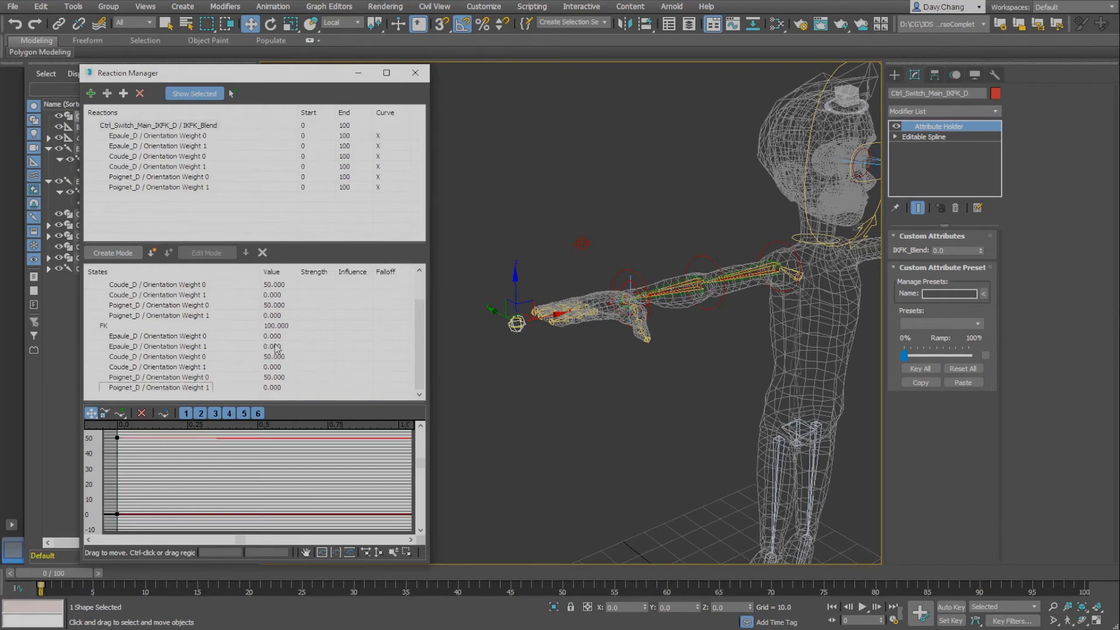
{"action": "left_click", "coordinate": [276, 346]}
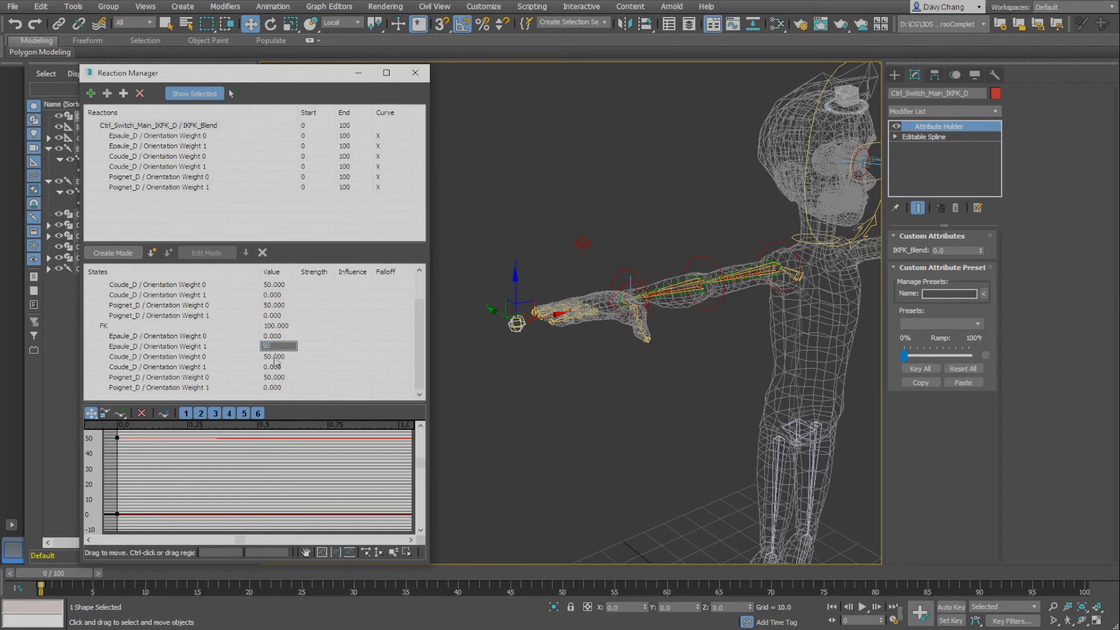
{"action": "key", "text": "Return"}
In the FK state, set Coude_D Orientation Weight 0 to 0 and Coude_D Orientation Weight 1 to 50
{"action": "left_click", "coordinate": [278, 357]}
{"action": "type", "text": "0"}
{"action": "key", "text": "Return"}
{"action": "left_click", "coordinate": [279, 367]}
{"action": "type", "text": "50"}
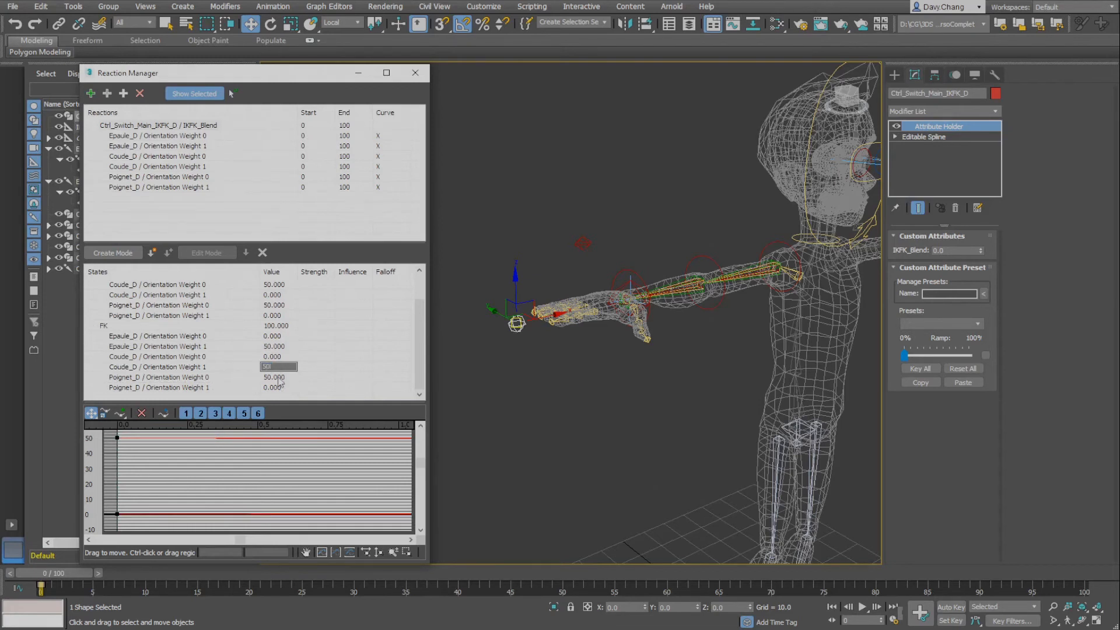
{"action": "key", "text": "Return"}
In the FK state, set Poignet_D Orientation Weight 0 to 0 and Poignet_D Orientation Weight 1 to 50
{"action": "left_click", "coordinate": [278, 378]}
{"action": "type", "text": "0"}
{"action": "key", "text": "Return"}
{"action": "left_click", "coordinate": [278, 387]}
{"action": "type", "text": "50"}
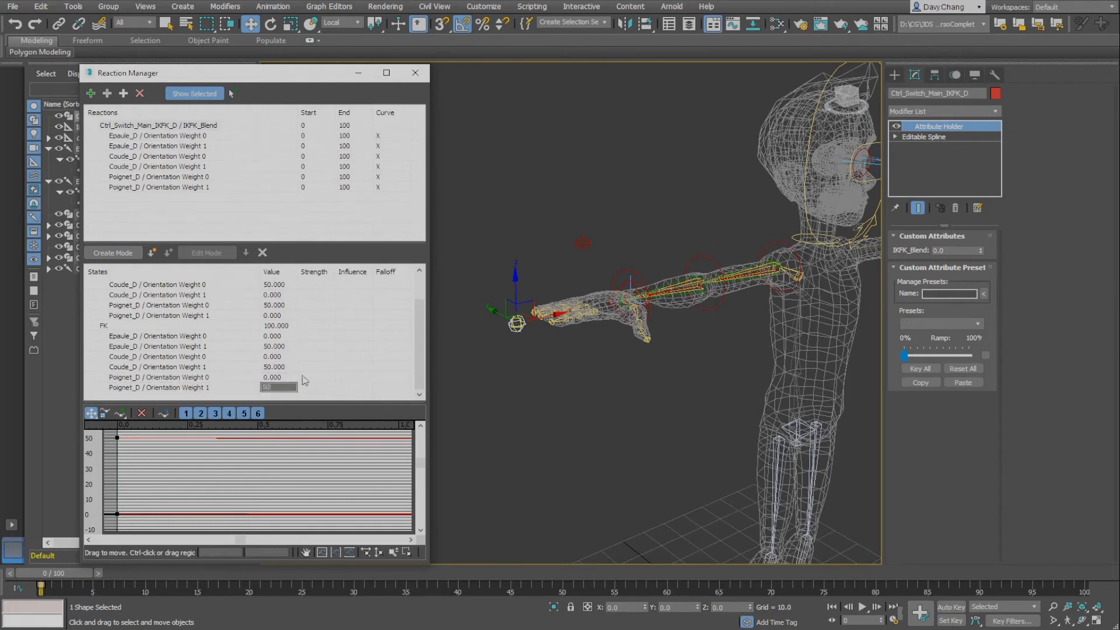
{"action": "key", "text": "Return"}
Enlarge the states list and review the IKFK_Blend driver, its driven orientation weights and the values of both IK and FK states
{"action": "scroll", "coordinate": [303, 362], "scroll_direction": "up", "scroll_amount": 1}
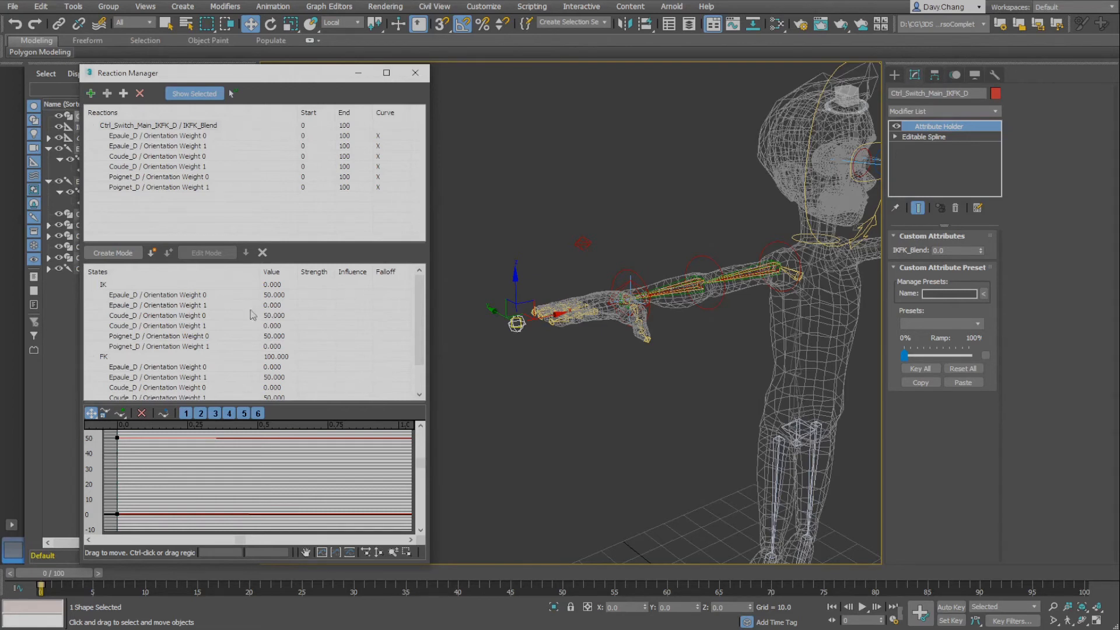
{"action": "scroll", "coordinate": [246, 314], "scroll_direction": "down", "scroll_amount": 1}
{"action": "scroll", "coordinate": [245, 315], "scroll_direction": "up", "scroll_amount": 2}
{"action": "scroll", "coordinate": [245, 315], "scroll_direction": "down", "scroll_amount": 1}
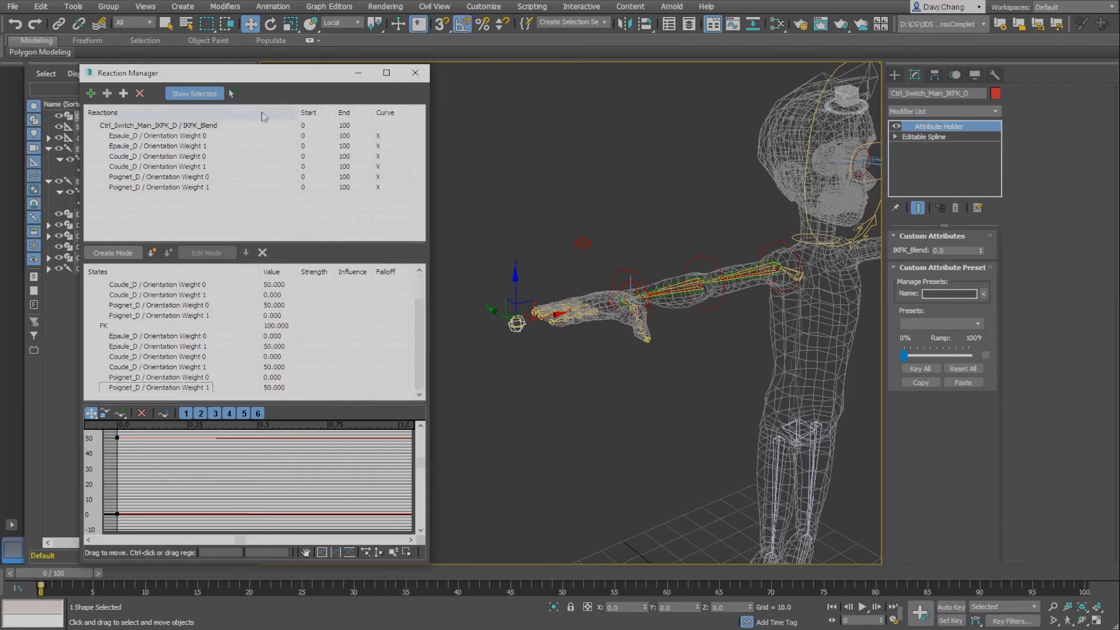
{"action": "left_click_drag", "start_coordinate": [257, 65], "coordinate": [256, 13]}
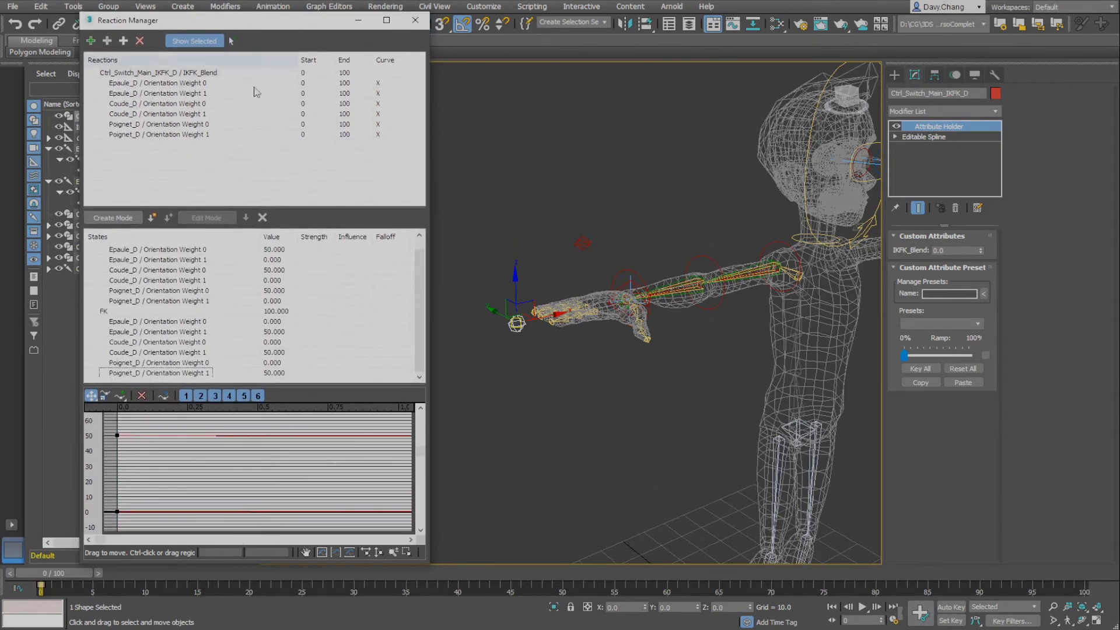
{"action": "left_click_drag", "start_coordinate": [286, 202], "coordinate": [286, 166]}
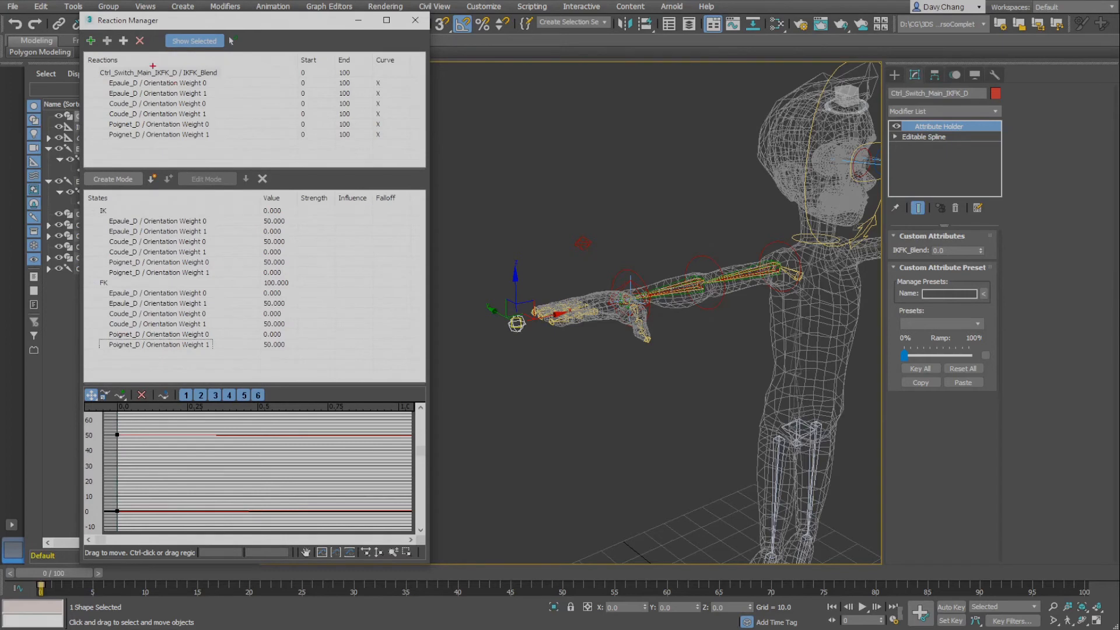
{"action": "left_click_drag", "start_coordinate": [104, 60], "coordinate": [141, 60]}
{"action": "left_click_drag", "start_coordinate": [227, 73], "coordinate": [147, 60]}
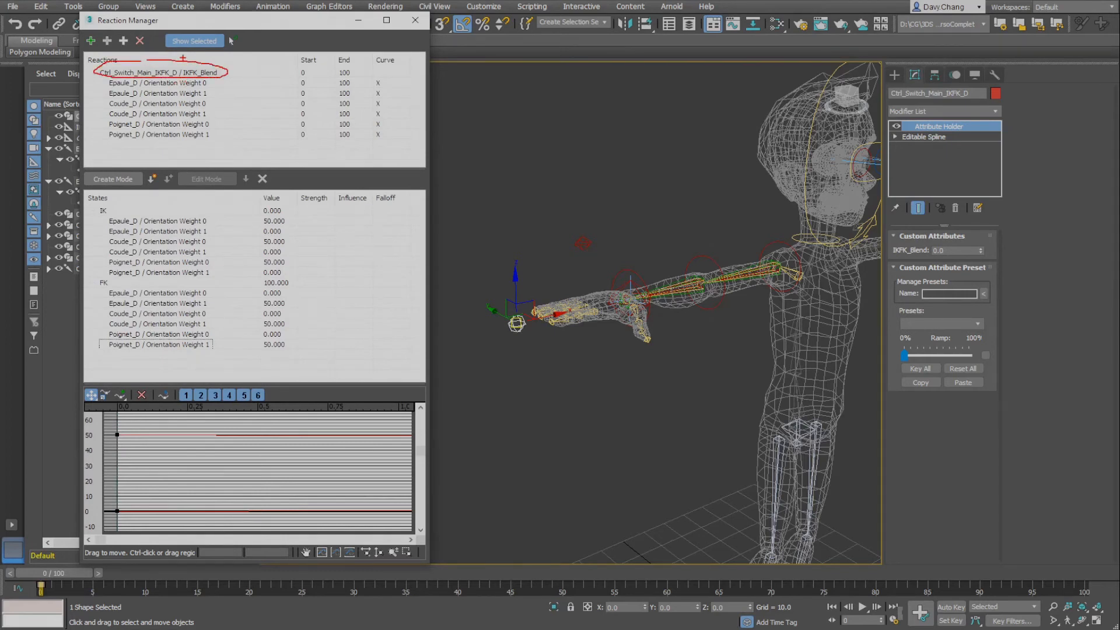
{"action": "left_click_drag", "start_coordinate": [108, 82], "coordinate": [108, 135]}
{"action": "mouse_move", "coordinate": [147, 77]}
{"action": "left_mouse_down"}
{"action": "mouse_move", "coordinate": [147, 126]}
{"action": "mouse_move", "coordinate": [215, 137]}
{"action": "mouse_move", "coordinate": [173, 85]}
{"action": "left_mouse_up"}
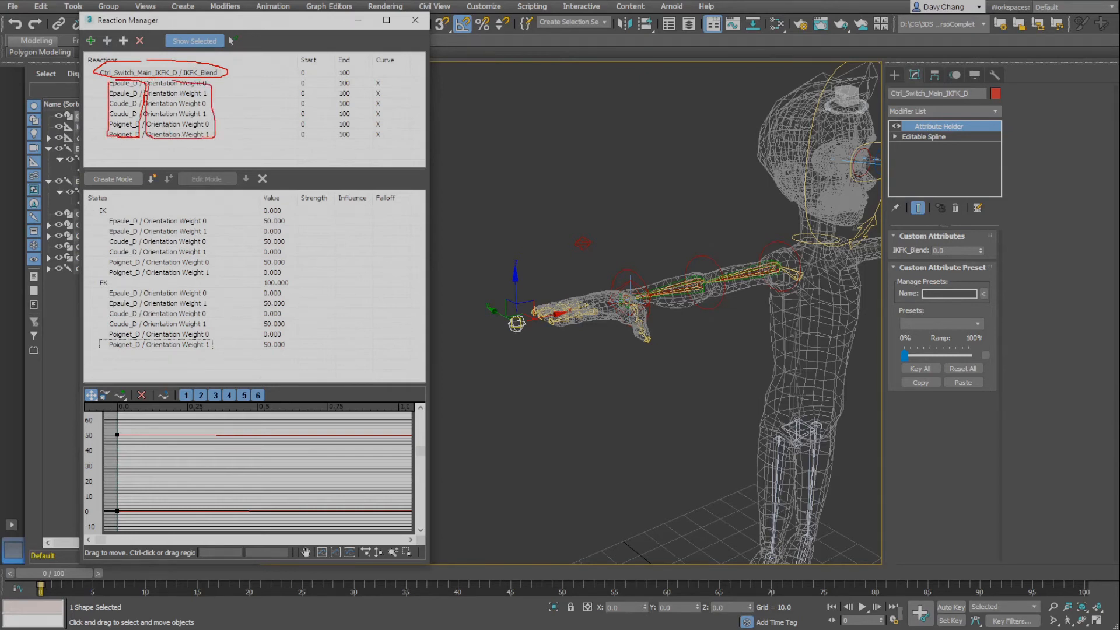
{"action": "mouse_move", "coordinate": [120, 193]}
{"action": "left_mouse_down"}
{"action": "mouse_move", "coordinate": [97, 257]}
{"action": "mouse_move", "coordinate": [232, 249]}
{"action": "mouse_move", "coordinate": [175, 195]}
{"action": "left_mouse_up"}
{"action": "mouse_move", "coordinate": [119, 274]}
{"action": "left_mouse_down"}
{"action": "mouse_move", "coordinate": [87, 310]}
{"action": "mouse_move", "coordinate": [193, 359]}
{"action": "mouse_move", "coordinate": [155, 285]}
{"action": "left_mouse_up"}
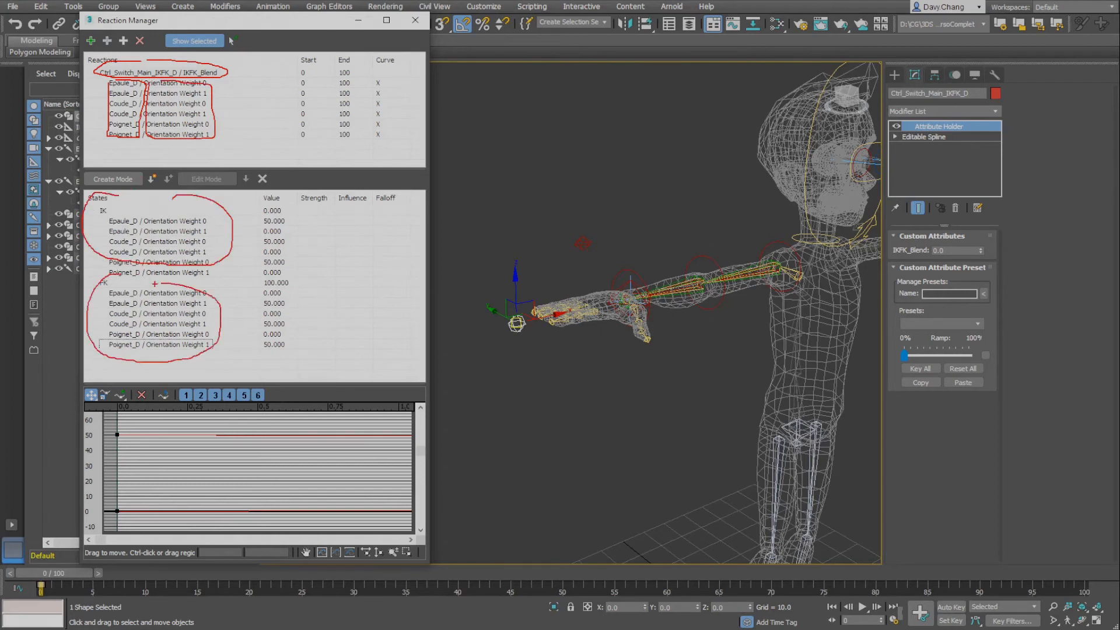
{"action": "key", "text": "Escape"}
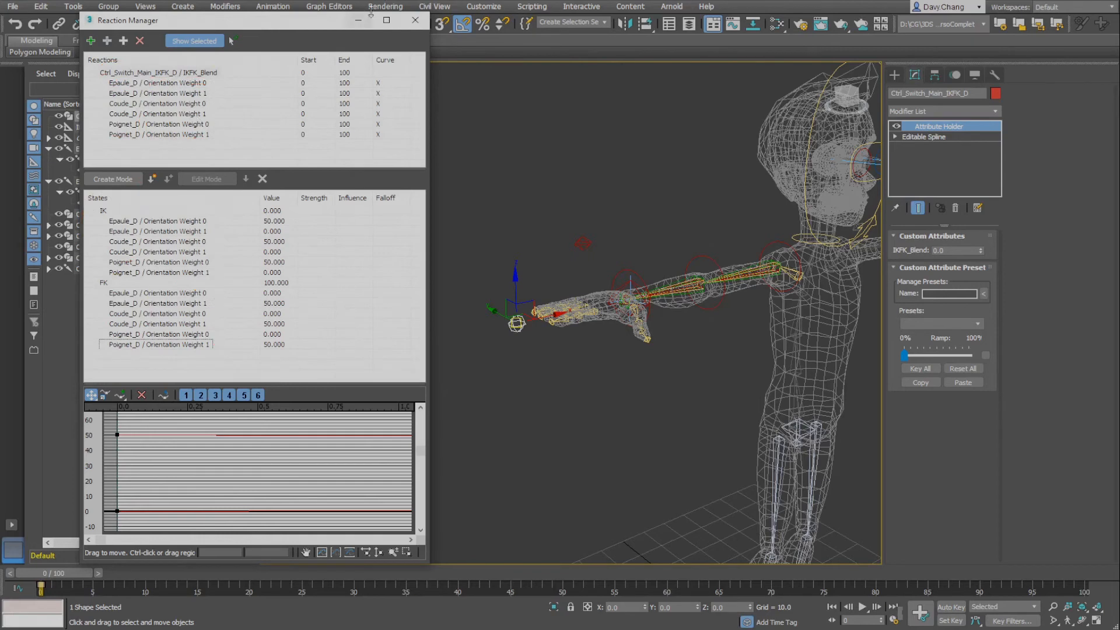
Close the Reaction Manager and open the switch control's IKFK_Blend value
{"action": "left_click", "coordinate": [416, 21]}
{"action": "middle_click_drag", "start_coordinate": [622, 380], "coordinate": [552, 371]}
{"action": "middle_click_drag", "start_coordinate": [552, 370], "coordinate": [545, 381]}
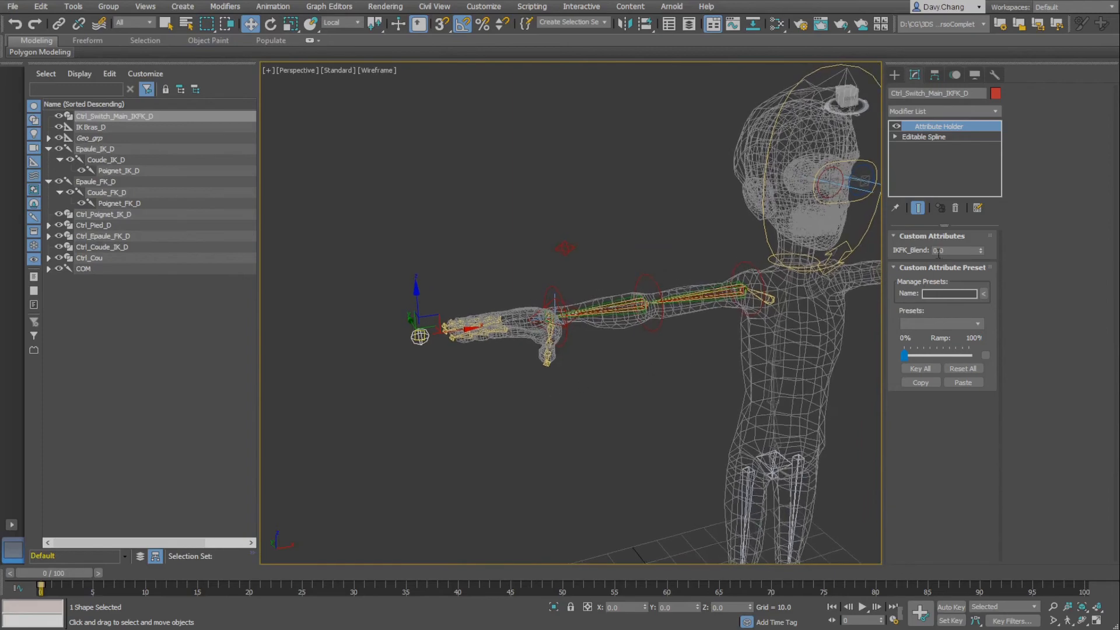
{"action": "left_click_drag", "start_coordinate": [950, 250], "coordinate": [914, 252]}
Move the Ctrl_Poignet_IK_D wrist control down beside the hip to bend the arm, with the model displayed in shaded mode
{"action": "mouse_move", "coordinate": [562, 314]}
{"action": "middle_mouse_down", "text": "alt"}
{"action": "mouse_move", "coordinate": [554, 301]}
{"action": "mouse_move", "coordinate": [597, 278]}
{"action": "mouse_move", "coordinate": [565, 296]}
{"action": "middle_mouse_up", "text": "alt"}
{"action": "left_click", "coordinate": [551, 306]}
{"action": "left_click_drag", "start_coordinate": [561, 303], "coordinate": [619, 214]}
{"action": "key", "text": "F3"}
{"action": "middle_click_drag", "start_coordinate": [607, 255], "coordinate": [617, 264], "text": "alt"}
{"action": "left_click_drag", "start_coordinate": [602, 251], "coordinate": [680, 476]}
{"action": "middle_click_drag", "start_coordinate": [679, 476], "coordinate": [474, 287], "text": "alt"}
{"action": "scroll", "coordinate": [594, 439], "scroll_direction": "up", "scroll_amount": 4}
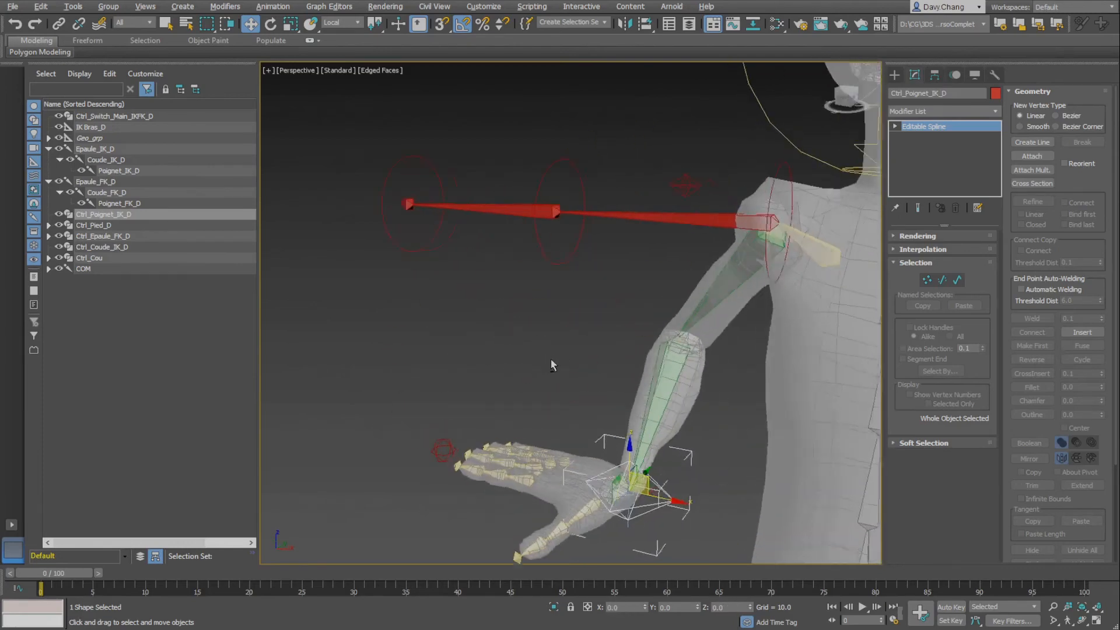
Try raising and rotating the Ctrl_Poignet_IK_D control to test the IK arm, undoing each change
{"action": "middle_click_drag", "start_coordinate": [551, 359], "coordinate": [638, 359], "text": "alt"}
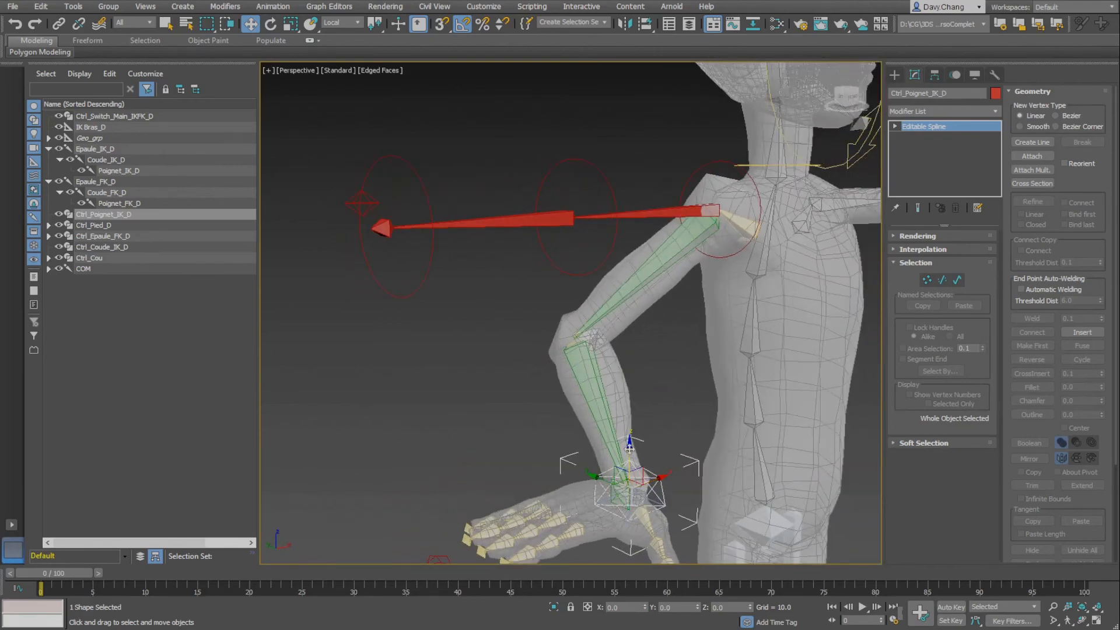
{"action": "left_click_drag", "start_coordinate": [631, 447], "coordinate": [632, 287]}
{"action": "key", "text": "ctrl+z"}
{"action": "middle_click_drag", "start_coordinate": [700, 410], "coordinate": [623, 432], "text": "alt"}
{"action": "scroll", "coordinate": [656, 405], "scroll_direction": "down", "scroll_amount": 4}
{"action": "key", "text": "e"}
{"action": "left_click_drag", "start_coordinate": [538, 400], "coordinate": [620, 392]}
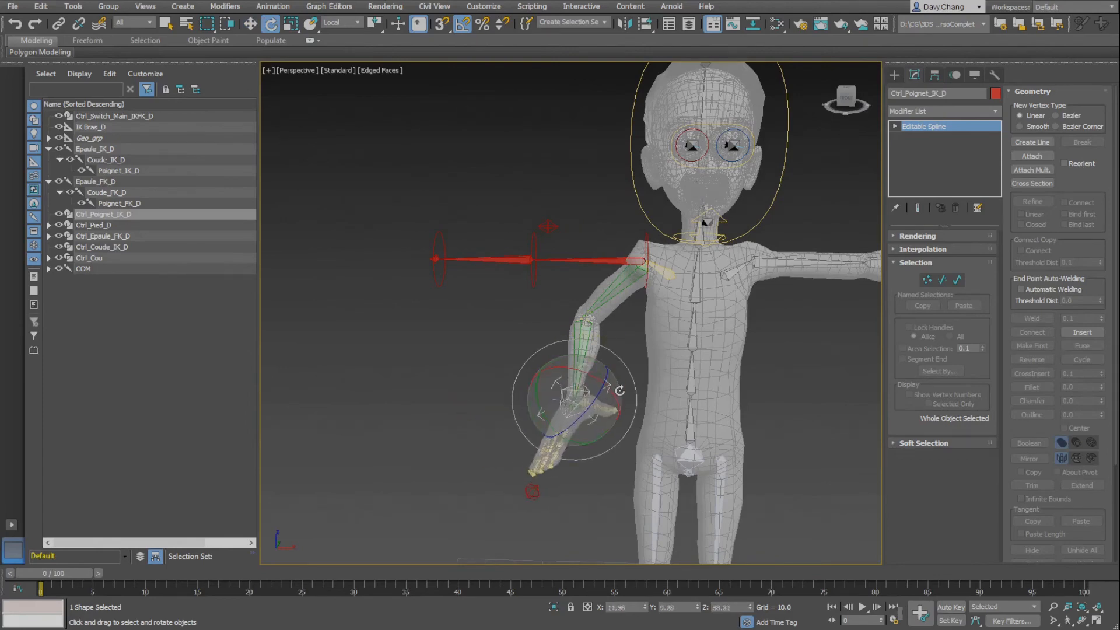
{"action": "key", "text": "ctrl+z"}
Try rotating the Ctrl_Epaule_FK_D and Ctrl_Coude_FK_D controls while the arm is in IK, undoing each rotation
{"action": "middle_click_drag", "start_coordinate": [528, 394], "coordinate": [544, 384], "text": "alt"}
{"action": "left_click", "coordinate": [540, 250]}
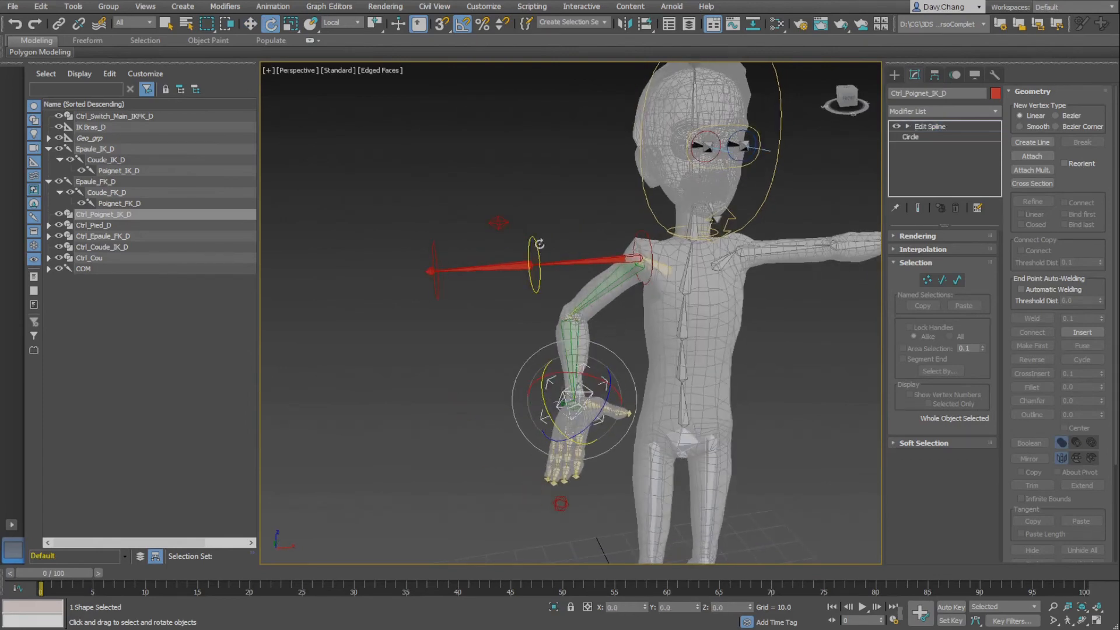
{"action": "middle_click_drag", "start_coordinate": [540, 249], "coordinate": [646, 241], "text": "alt"}
{"action": "left_click", "coordinate": [645, 240]}
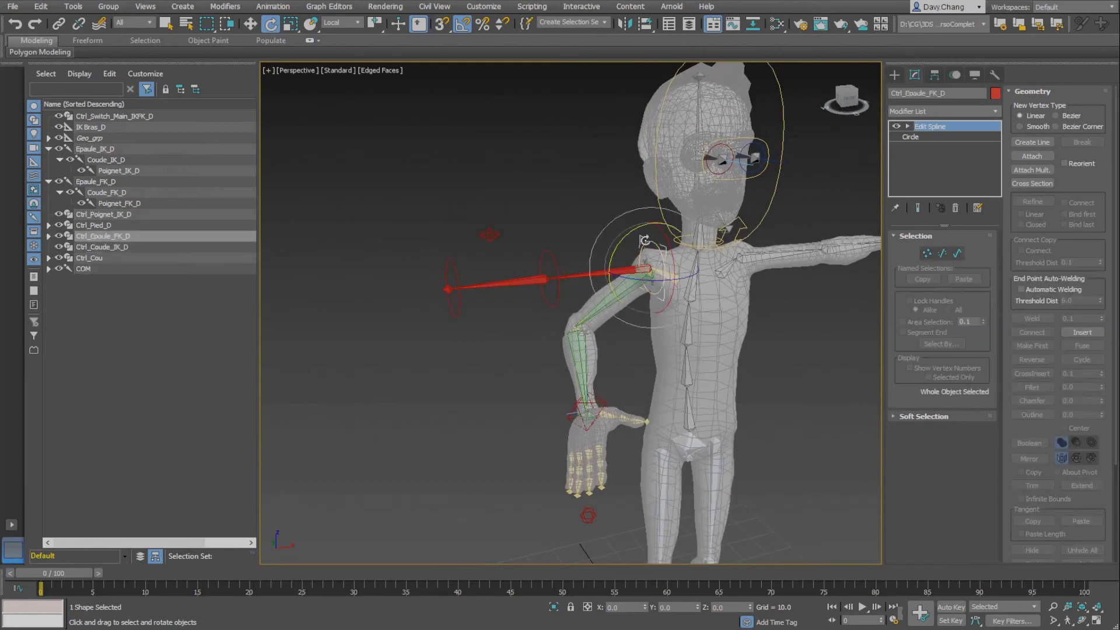
{"action": "mouse_move", "coordinate": [629, 233]}
{"action": "left_mouse_down"}
{"action": "mouse_move", "coordinate": [651, 222]}
{"action": "mouse_move", "coordinate": [619, 246]}
{"action": "mouse_move", "coordinate": [645, 225]}
{"action": "left_mouse_up"}
{"action": "key", "text": "ctrl+z"}
{"action": "left_click", "coordinate": [541, 259]}
{"action": "mouse_move", "coordinate": [540, 280]}
{"action": "left_mouse_down"}
{"action": "mouse_move", "coordinate": [528, 286]}
{"action": "mouse_move", "coordinate": [555, 291]}
{"action": "left_mouse_up"}
{"action": "key", "text": "ctrl+z"}
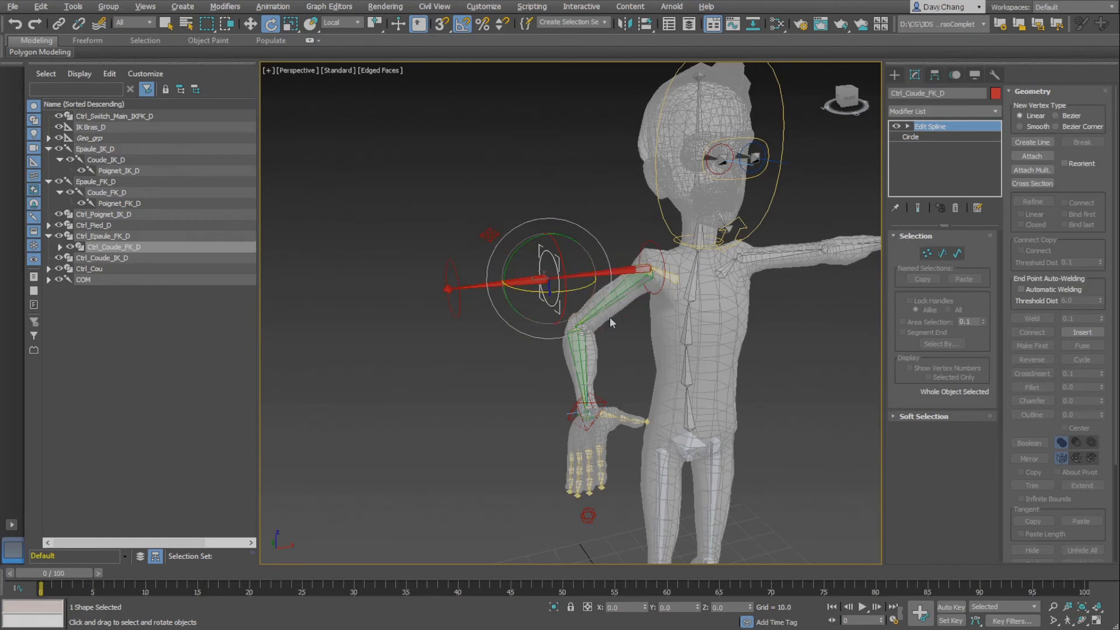
Select the Ctrl_Switch_Main_IKFK_D control below the hand and set its IKFK_Blend to 100
{"action": "middle_click_drag", "start_coordinate": [610, 318], "coordinate": [580, 313], "text": "alt"}
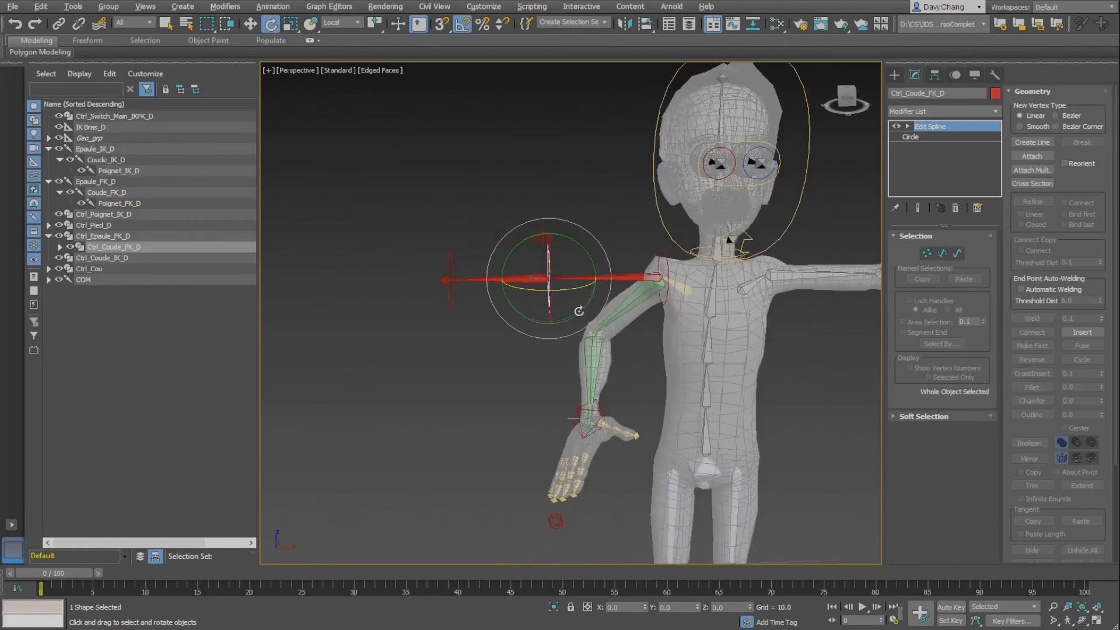
{"action": "left_click", "coordinate": [559, 517]}
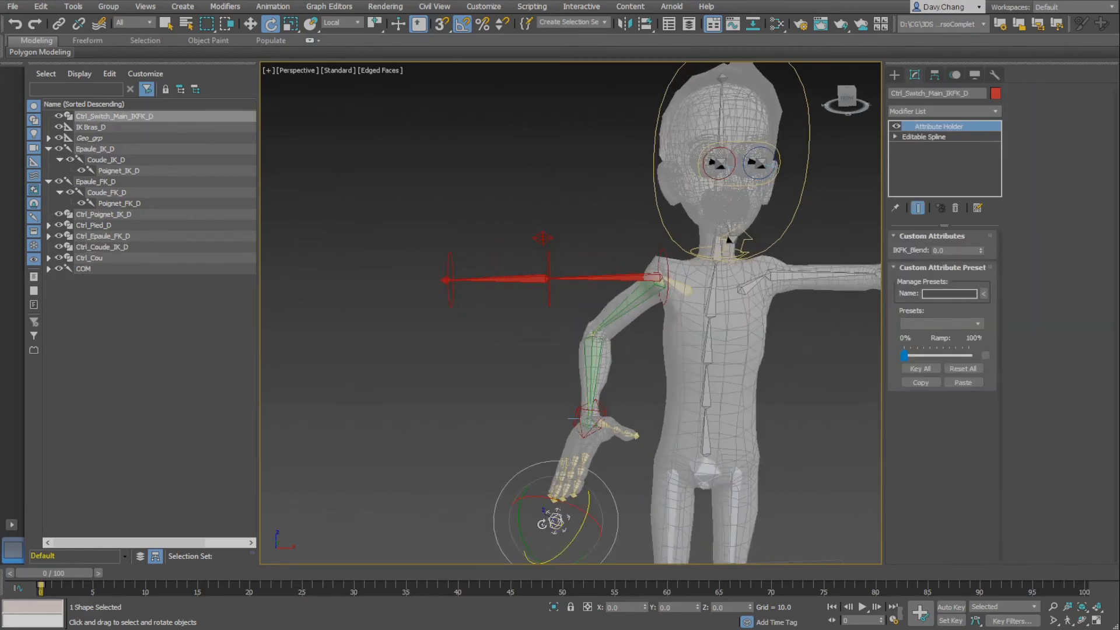
{"action": "left_click", "coordinate": [948, 250]}
{"action": "type", "text": "10"}
{"action": "key", "text": "Return"}
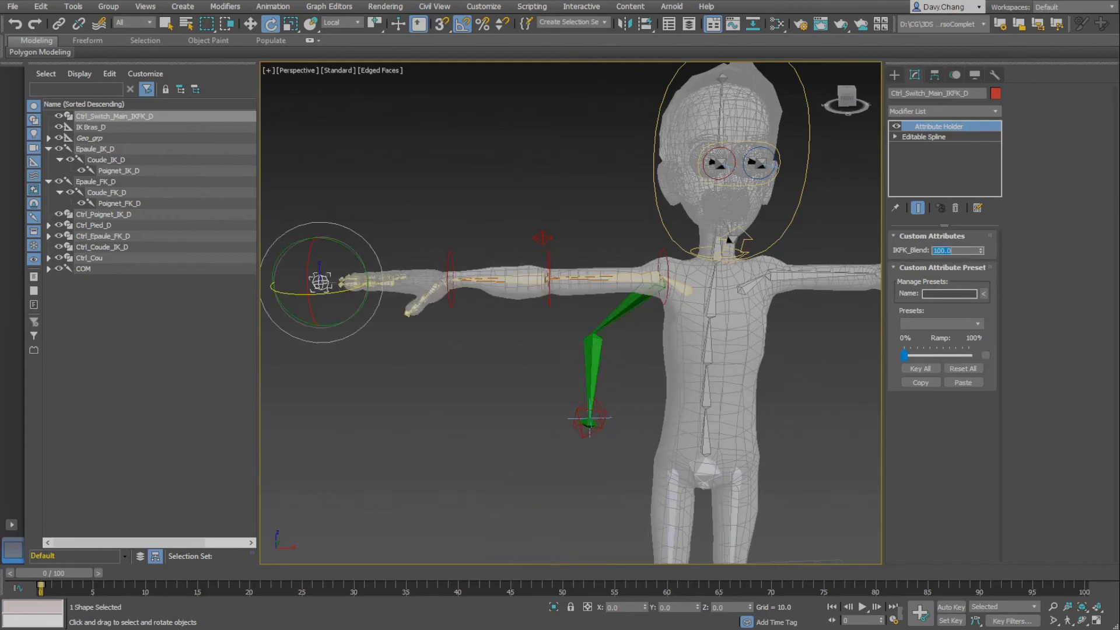
Pose the FK arm by rotating Ctrl_Epaule_FK_D upward, bending Ctrl_Coude_FK_D forward and tilting Ctrl_Poignet_FK_D downward
{"action": "middle_click_drag", "start_coordinate": [526, 303], "coordinate": [605, 324], "text": "alt"}
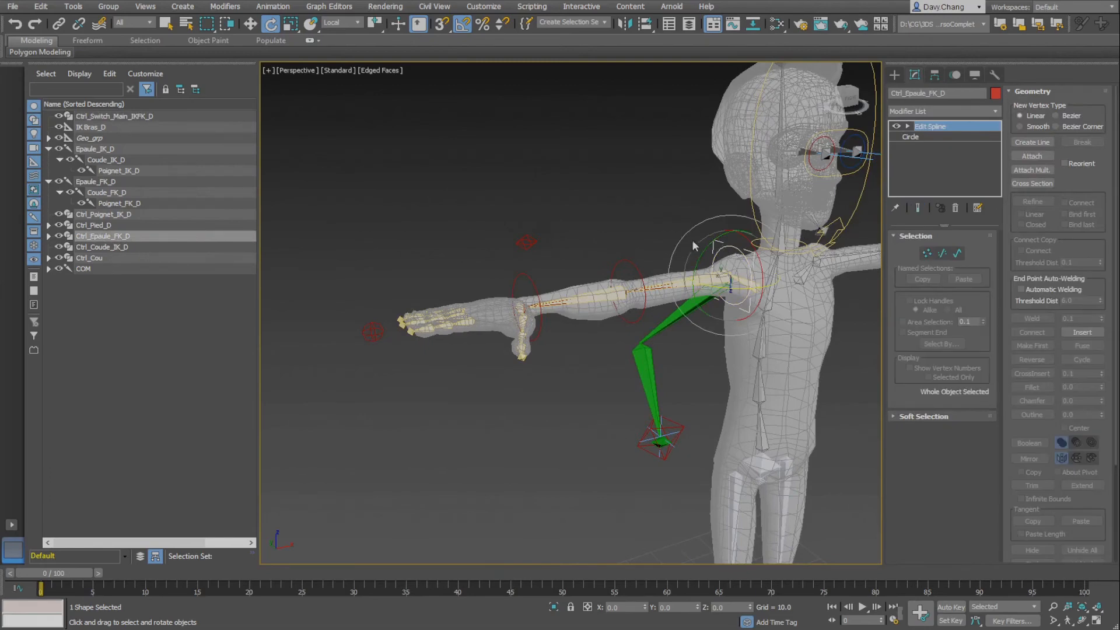
{"action": "left_click_drag", "start_coordinate": [704, 240], "coordinate": [700, 212]}
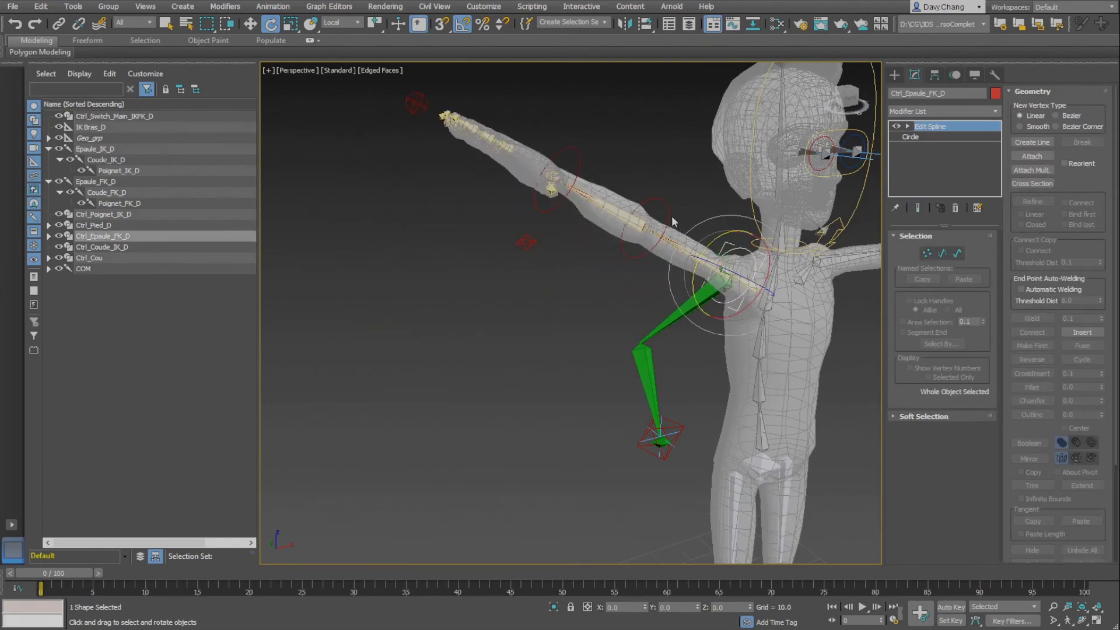
{"action": "left_click", "coordinate": [639, 233]}
{"action": "left_click_drag", "start_coordinate": [637, 225], "coordinate": [671, 242]}
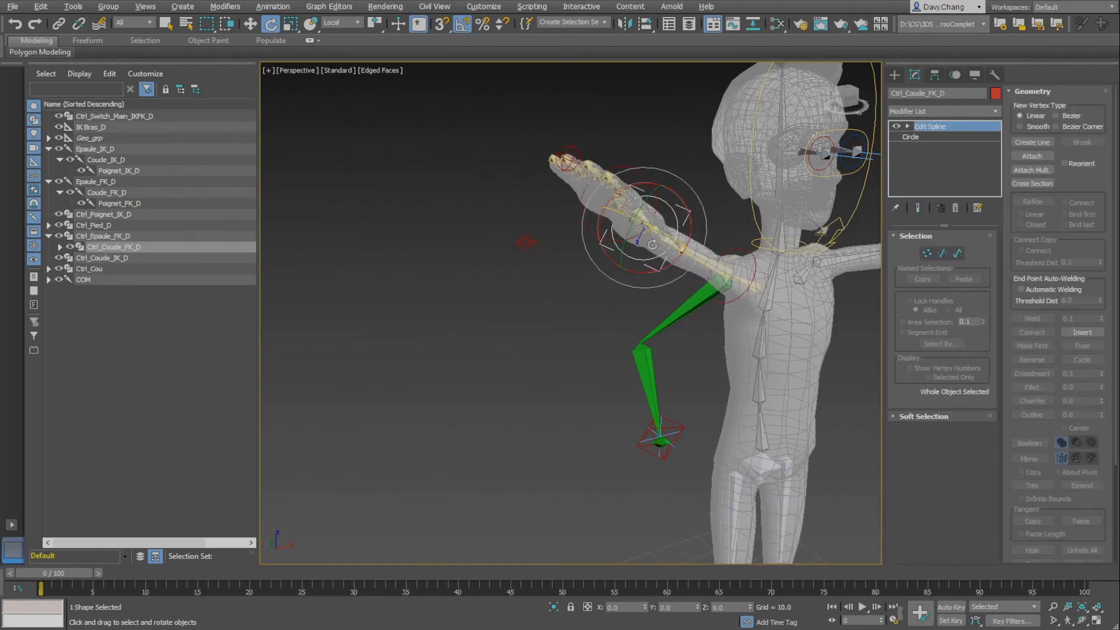
{"action": "middle_click_drag", "start_coordinate": [671, 242], "coordinate": [606, 271], "text": "alt"}
{"action": "left_click", "coordinate": [569, 205]}
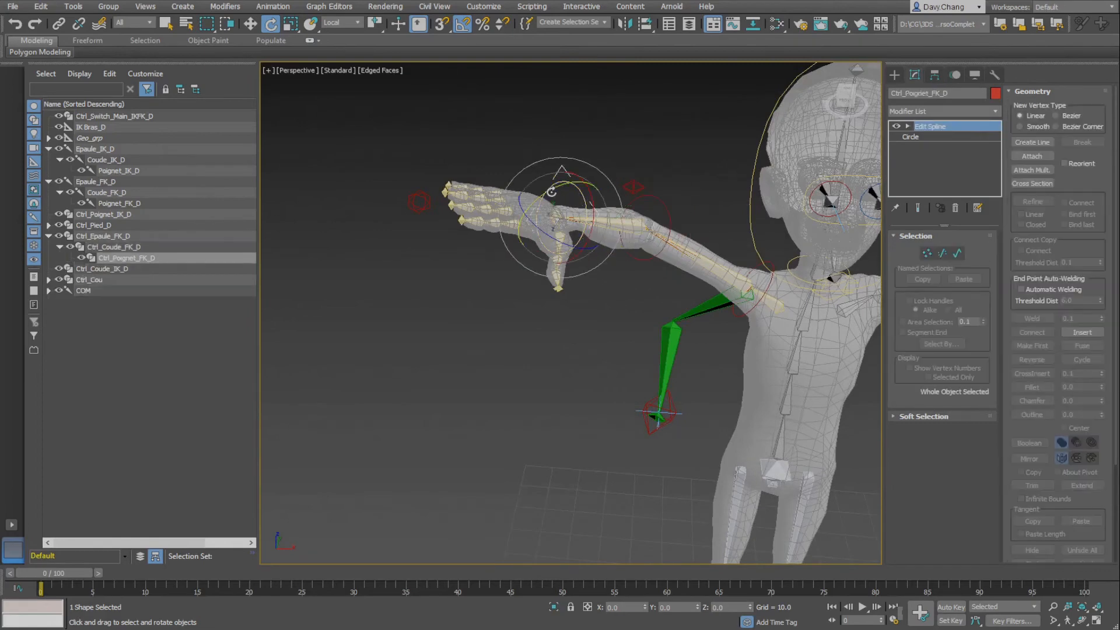
{"action": "left_click_drag", "start_coordinate": [569, 206], "coordinate": [561, 241]}
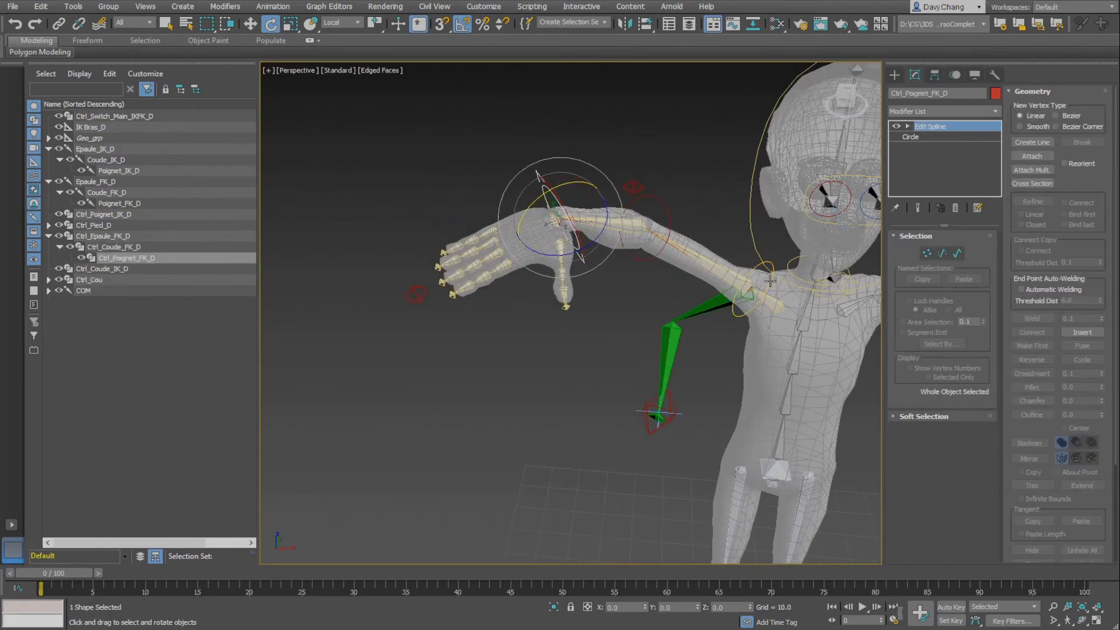
Rotate the Ctrl_Epaule_FK_D shoulder control again to raise the posed FK arm further
{"action": "left_click", "coordinate": [771, 281]}
{"action": "middle_click_drag", "start_coordinate": [772, 281], "coordinate": [707, 266], "text": "alt"}
{"action": "key", "text": "w"}
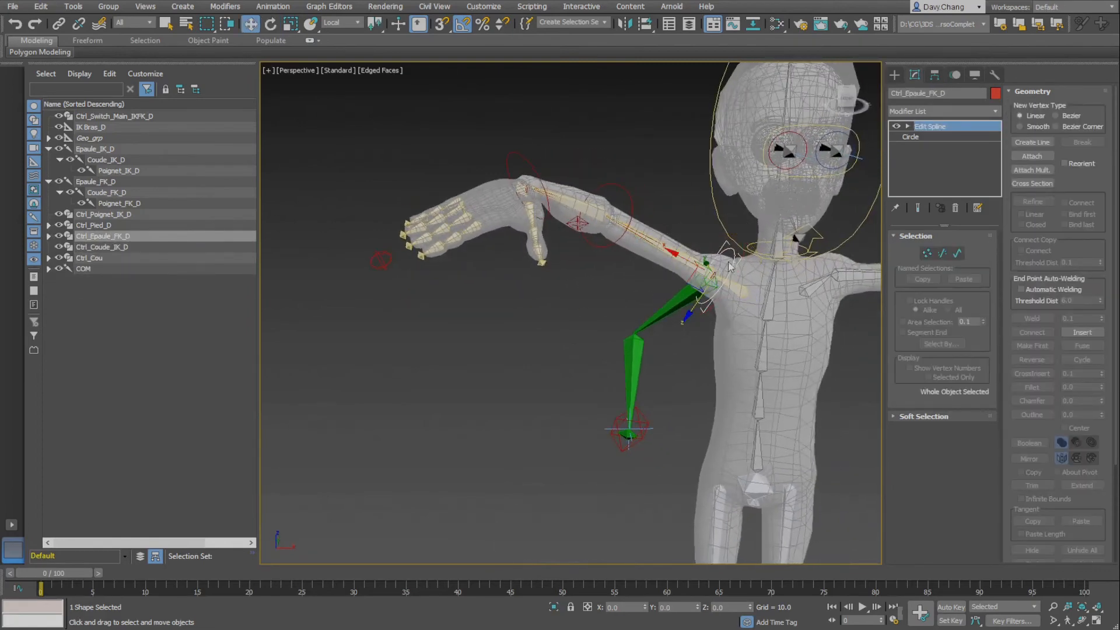
{"action": "key", "text": "e"}
{"action": "left_click_drag", "start_coordinate": [717, 272], "coordinate": [709, 233]}
Select the Ctrl_Switch_Main_IKFK_D control by the raised hand and set its IKFK_Blend to 0
{"action": "middle_click_drag", "start_coordinate": [708, 235], "coordinate": [594, 295], "text": "alt"}
{"action": "scroll", "coordinate": [624, 263], "scroll_direction": "down", "scroll_amount": 2}
{"action": "middle_click_drag", "start_coordinate": [594, 295], "coordinate": [552, 300]}
{"action": "left_click", "coordinate": [441, 220]}
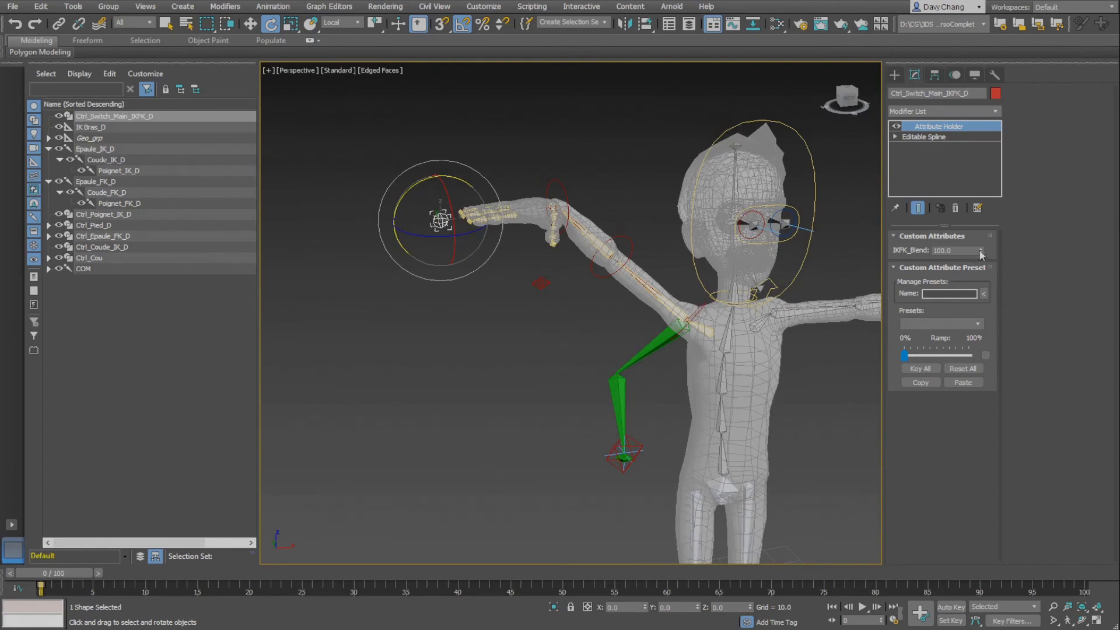
{"action": "left_click_drag", "start_coordinate": [982, 251], "coordinate": [960, 221]}
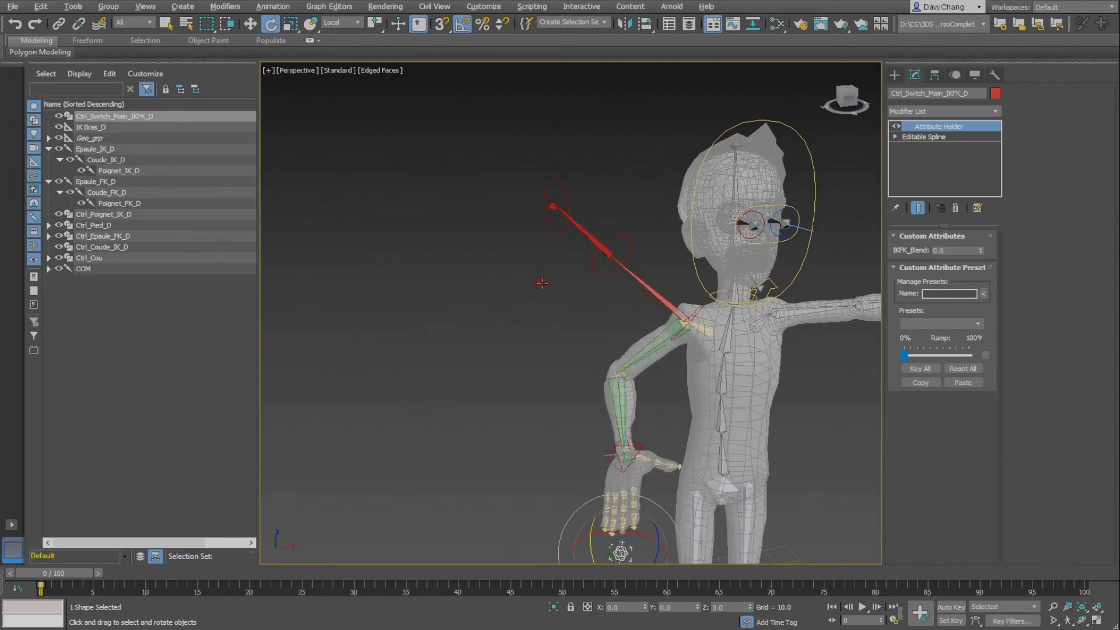
Reset the Ctrl_Poignet_IK_D wrist control to its frozen pose with Transform To Zero
{"action": "middle_click_drag", "start_coordinate": [526, 280], "coordinate": [583, 295], "text": "alt"}
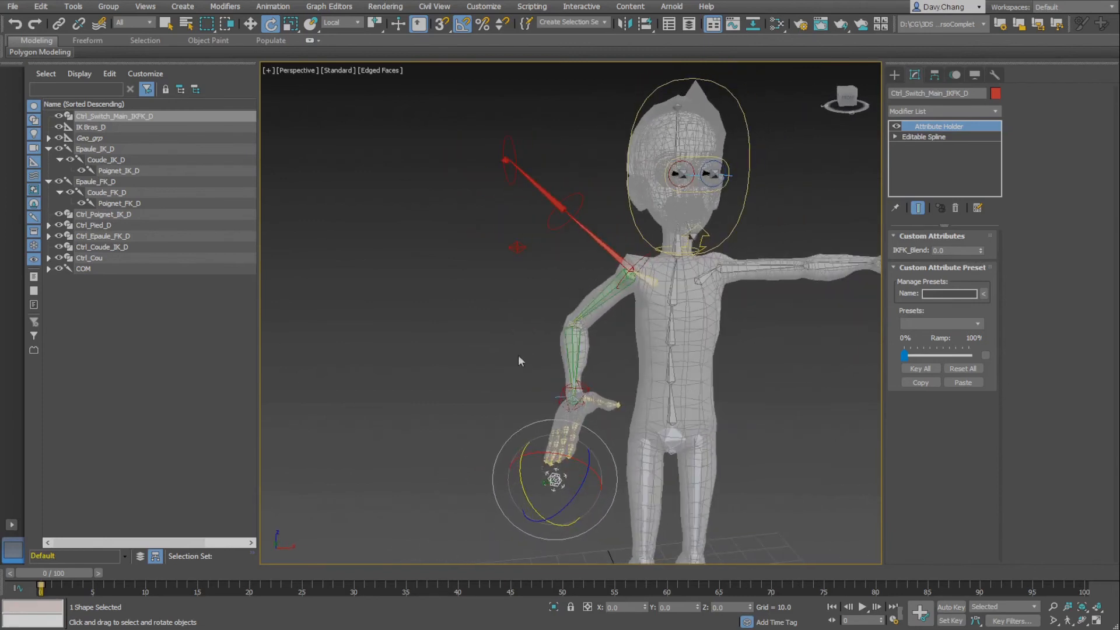
{"action": "left_click", "coordinate": [590, 390]}
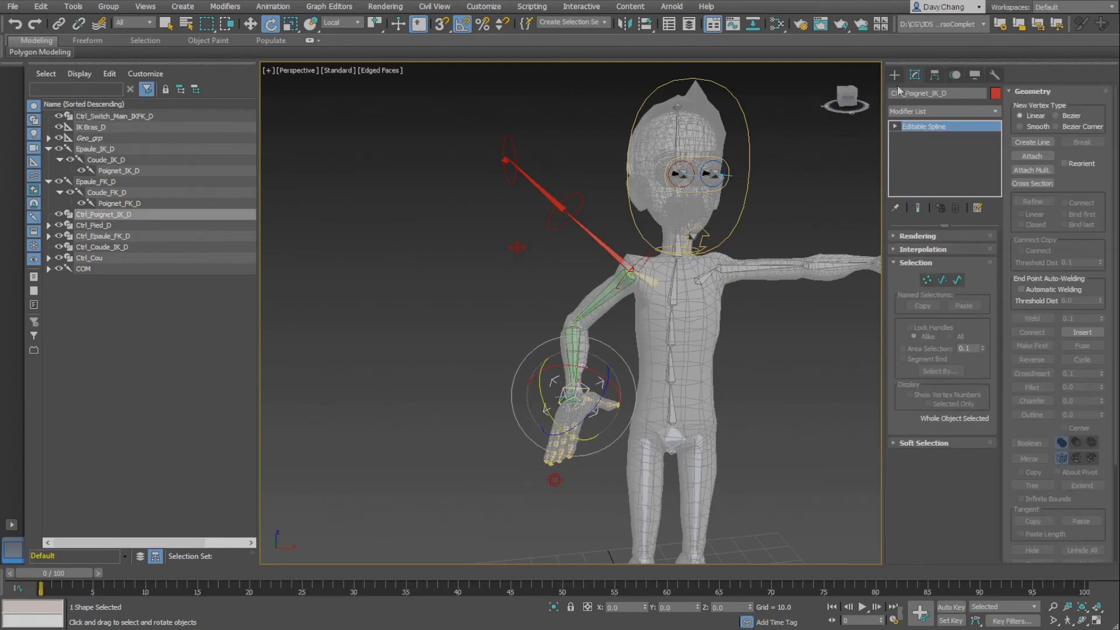
{"action": "right_click", "coordinate": [471, 316]}
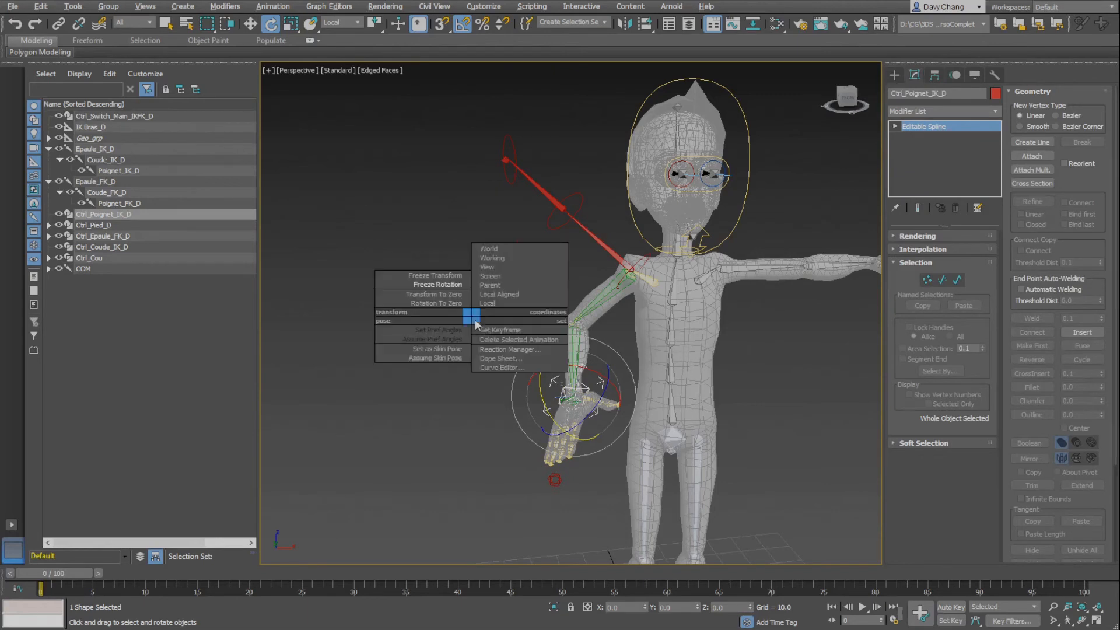
{"action": "left_click", "coordinate": [442, 295]}
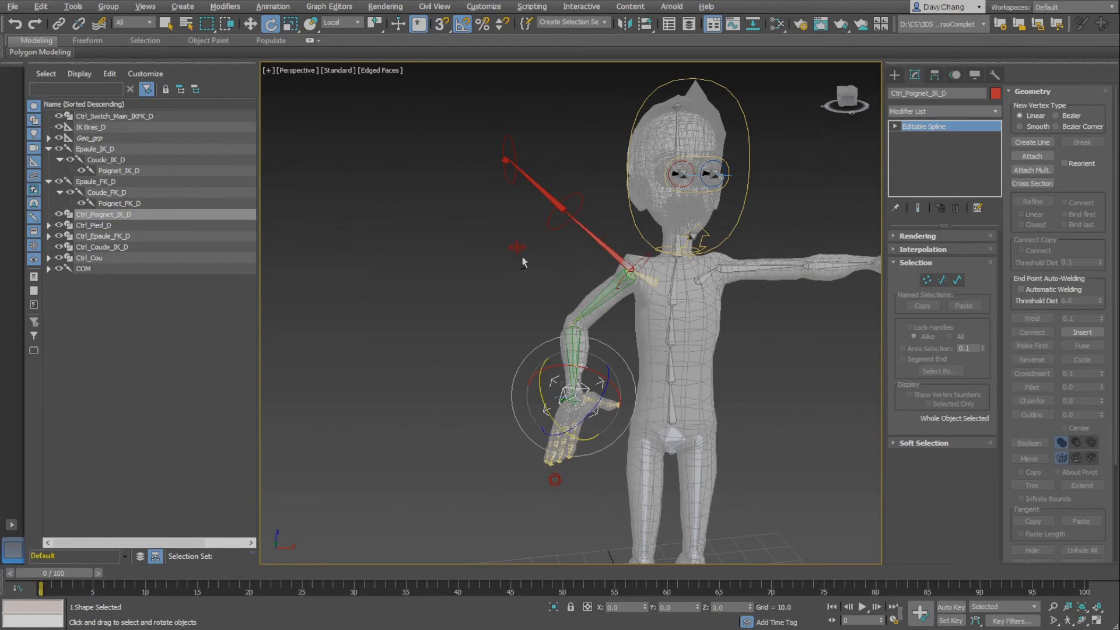
Select Ctrl_Poignet_FK_D, Ctrl_Coude_FK_D and Ctrl_Epaule_FK_D together and reset them with Transform To Zero
{"action": "left_click", "coordinate": [529, 163]}
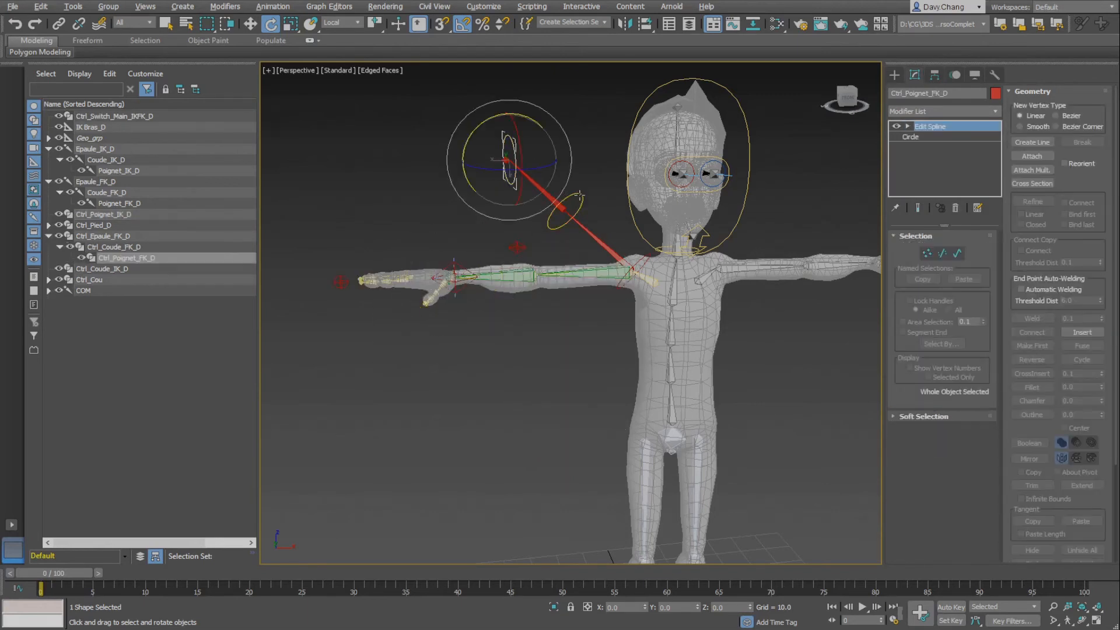
{"action": "left_click", "coordinate": [580, 195], "text": "ctrl"}
{"action": "left_click", "coordinate": [639, 260], "text": "ctrl"}
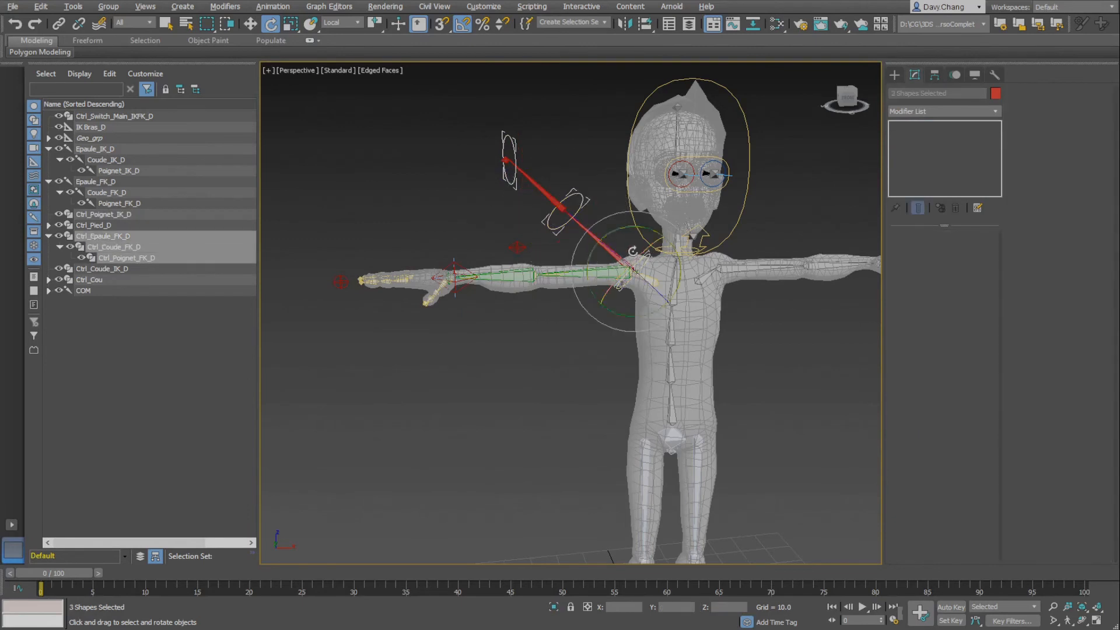
{"action": "right_click", "coordinate": [455, 186]}
{"action": "left_click", "coordinate": [426, 164]}
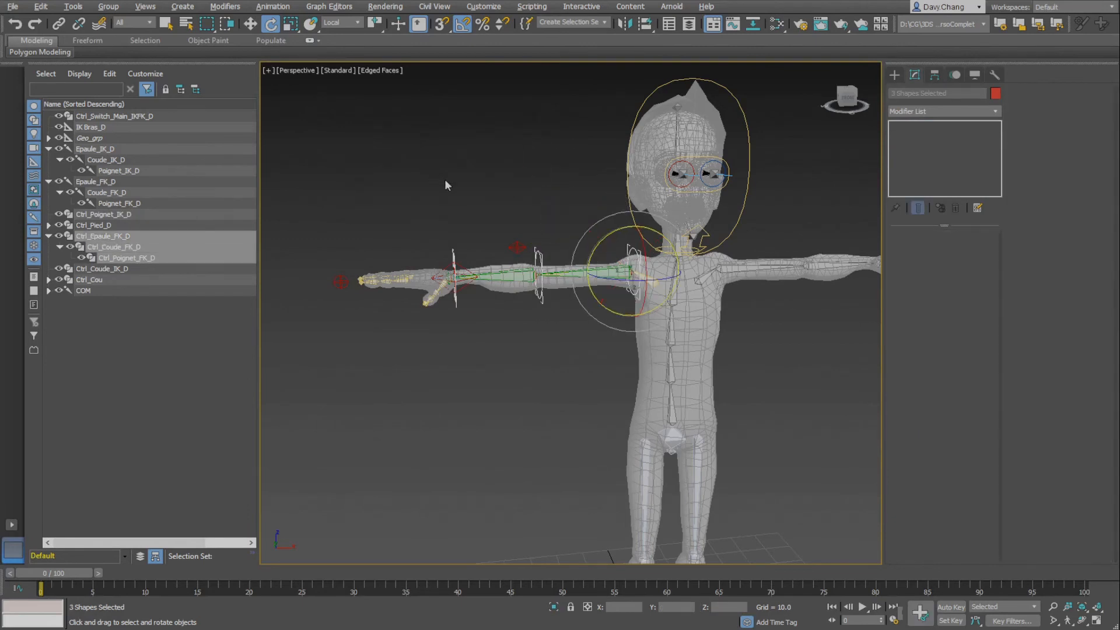
{"action": "right_click", "coordinate": [444, 186]}
{"action": "left_click", "coordinate": [426, 166]}
{"action": "key", "text": "w"}
{"action": "middle_click_drag", "start_coordinate": [518, 288], "coordinate": [499, 309], "text": "alt"}
{"action": "middle_click_drag", "start_coordinate": [500, 309], "coordinate": [593, 379]}
{"action": "scroll", "coordinate": [583, 357], "scroll_direction": "up", "scroll_amount": 2}
{"action": "scroll", "coordinate": [583, 357], "scroll_direction": "up", "scroll_amount": 1}
{"action": "scroll", "coordinate": [593, 379], "scroll_direction": "down", "scroll_amount": 2}
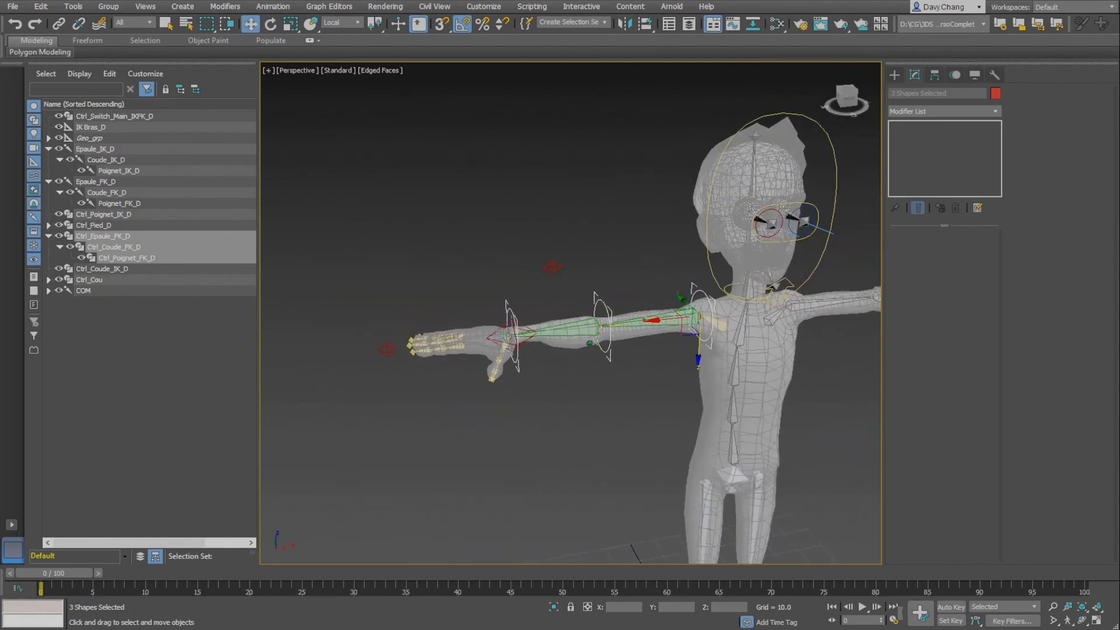
Save the scene as the next incremental version after RigMorpheus.0005.max
{"action": "left_click", "coordinate": [12, 7]}
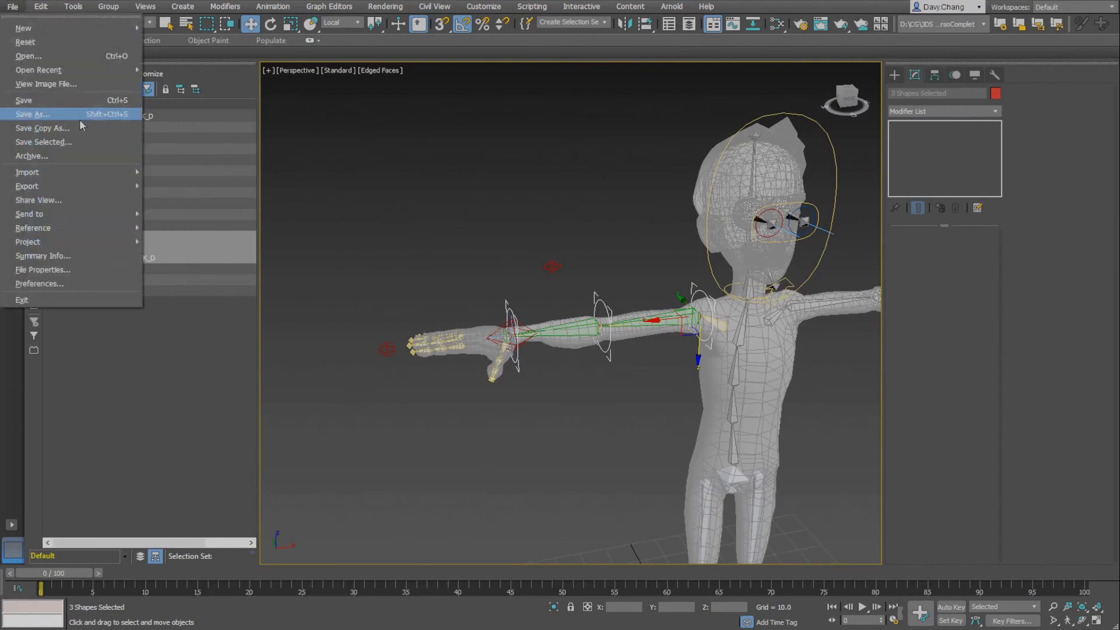
{"action": "left_click", "coordinate": [82, 114]}
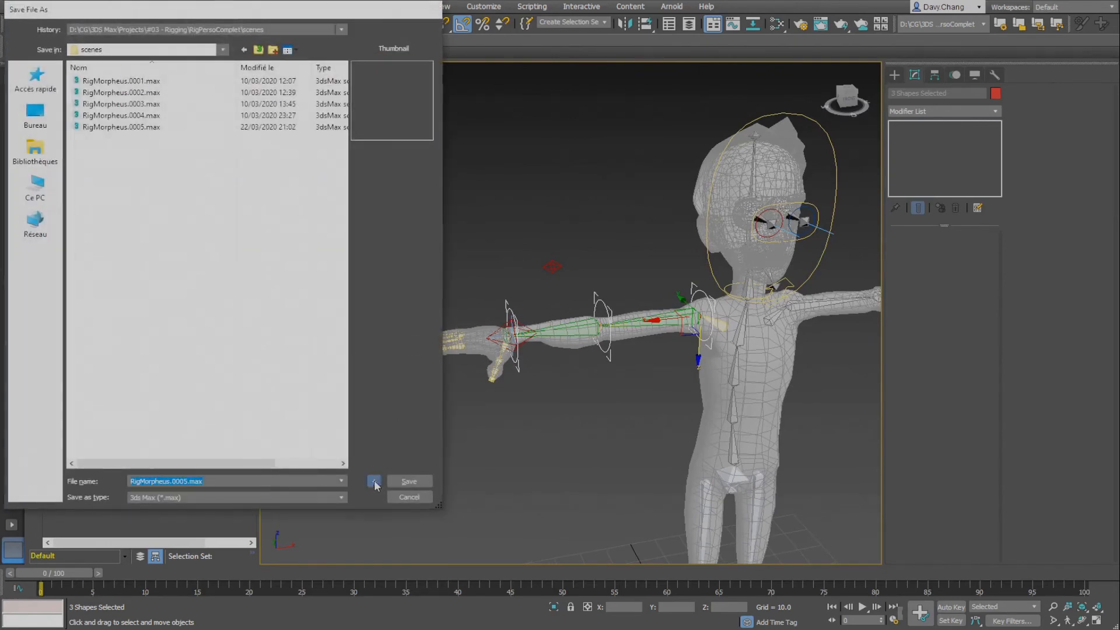
{"action": "left_click", "coordinate": [374, 482]}
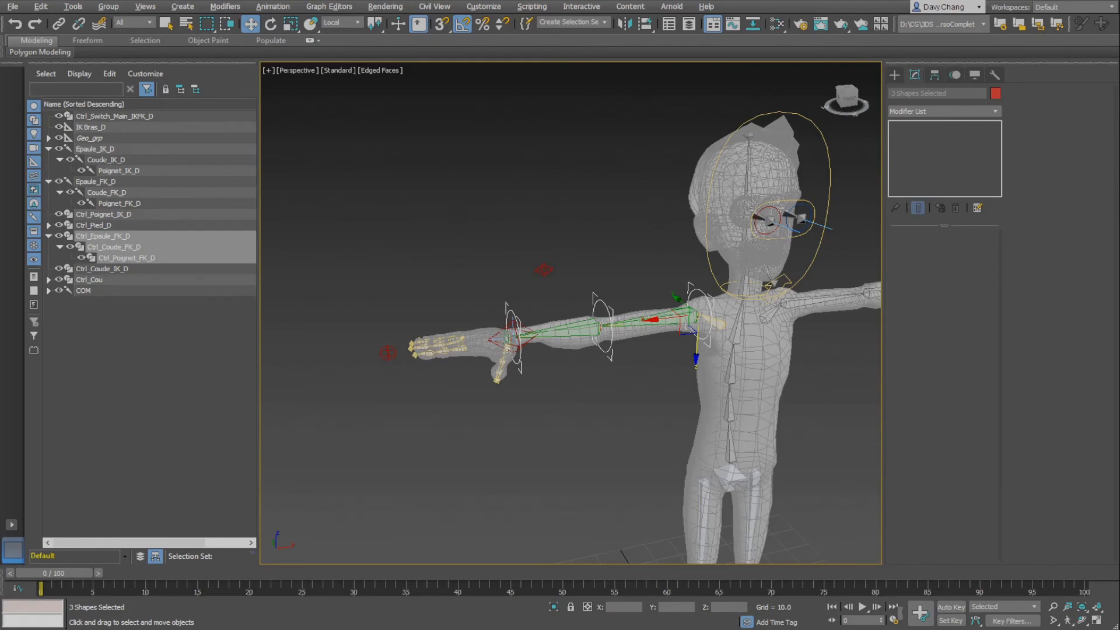
Try rotating the Hanche bone to test how the right arm follows the torso, and undo the rotation
{"action": "middle_click_drag", "start_coordinate": [583, 367], "coordinate": [518, 363], "text": "alt"}
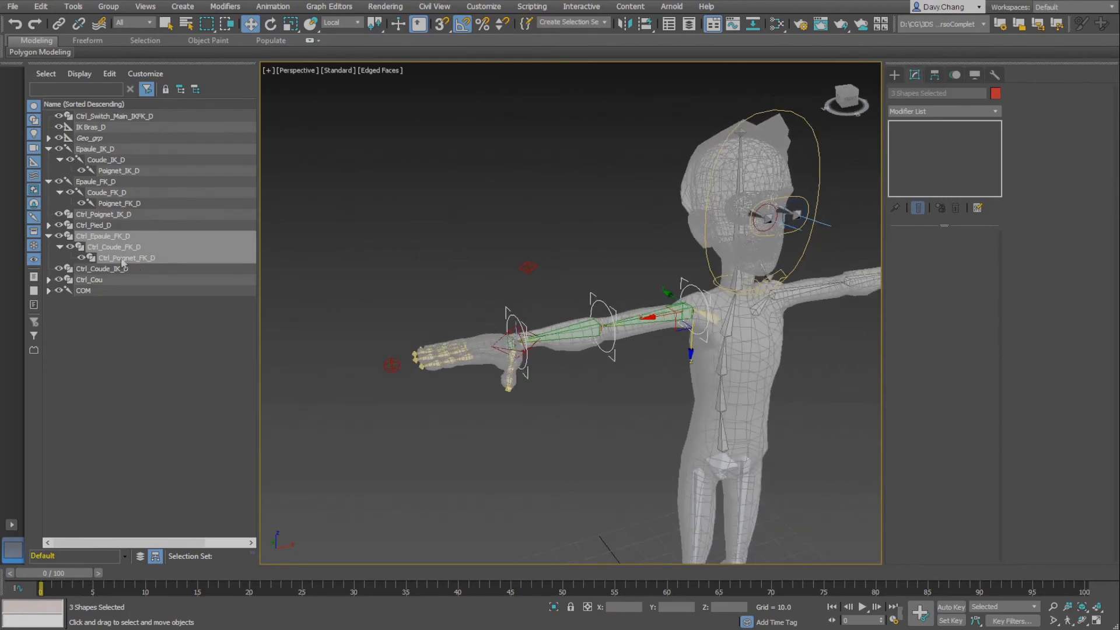
{"action": "middle_click_drag", "start_coordinate": [594, 319], "coordinate": [543, 311], "text": "alt"}
{"action": "middle_click_drag", "start_coordinate": [542, 310], "coordinate": [482, 279]}
{"action": "middle_click_drag", "start_coordinate": [482, 279], "coordinate": [514, 290], "text": "alt"}
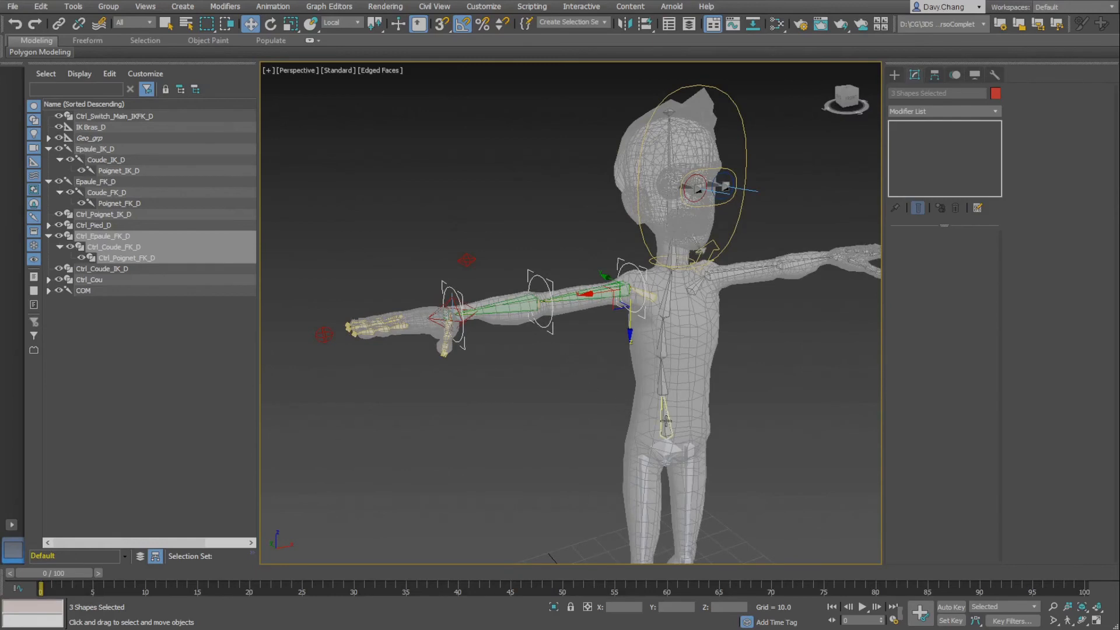
{"action": "middle_click_drag", "start_coordinate": [674, 413], "coordinate": [660, 339], "text": "alt"}
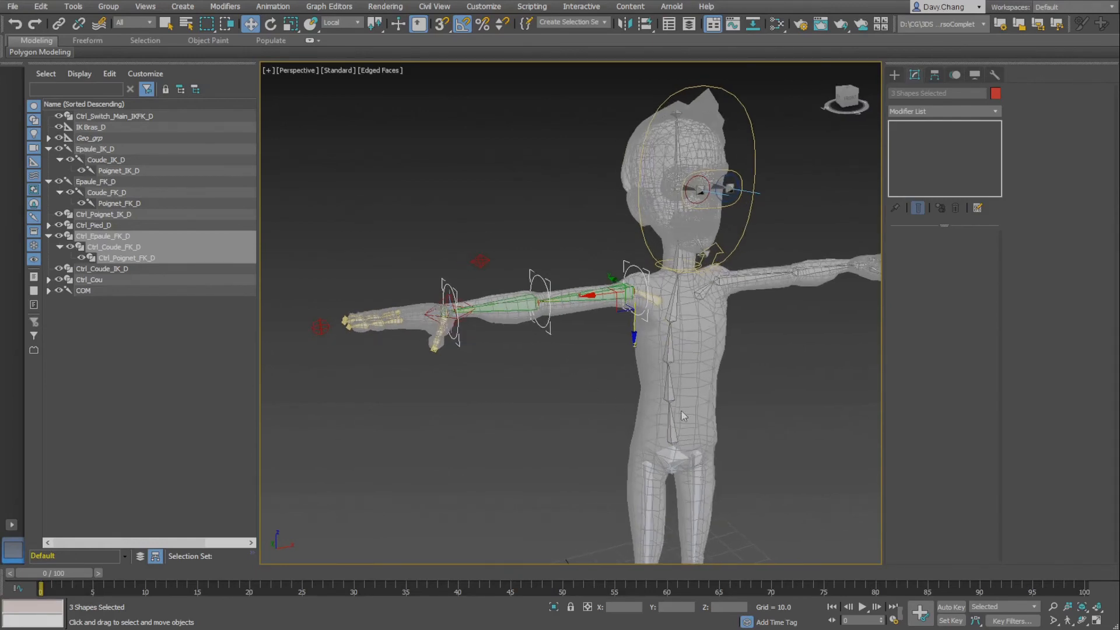
{"action": "left_click", "coordinate": [673, 430]}
{"action": "key", "text": "e"}
{"action": "left_click_drag", "start_coordinate": [698, 410], "coordinate": [676, 386]}
{"action": "middle_click_drag", "start_coordinate": [676, 386], "coordinate": [522, 342], "text": "alt"}
{"action": "scroll", "coordinate": [560, 362], "scroll_direction": "up", "scroll_amount": 4}
{"action": "middle_click_drag", "start_coordinate": [522, 341], "coordinate": [620, 368]}
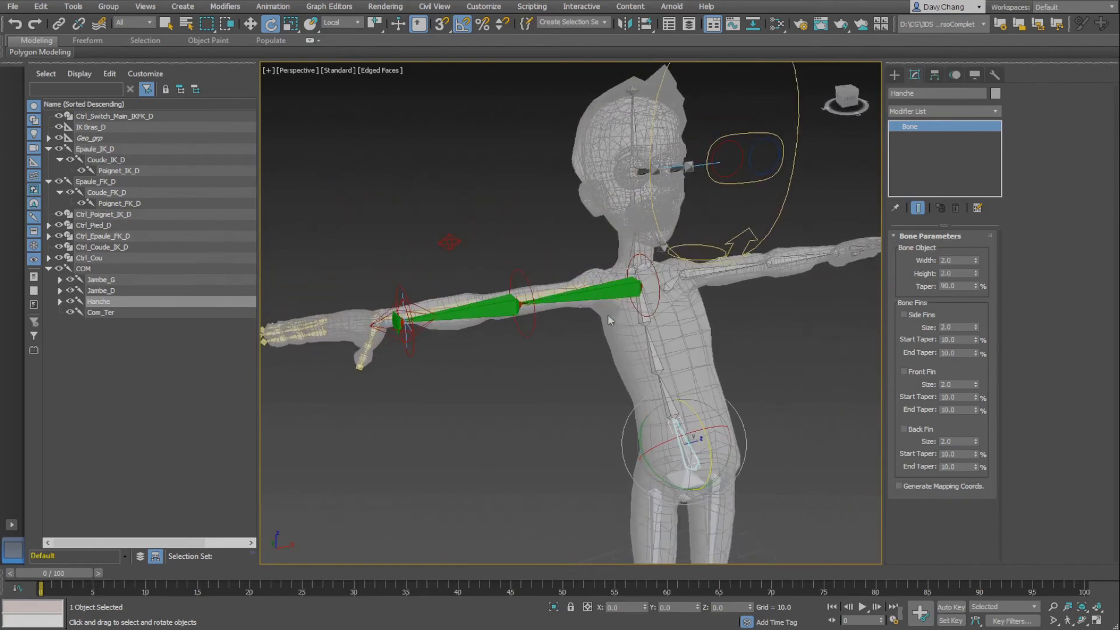
{"action": "middle_click_drag", "start_coordinate": [608, 315], "coordinate": [600, 382], "text": "alt"}
{"action": "key", "text": "ctrl+z"}
{"action": "key", "text": "w"}
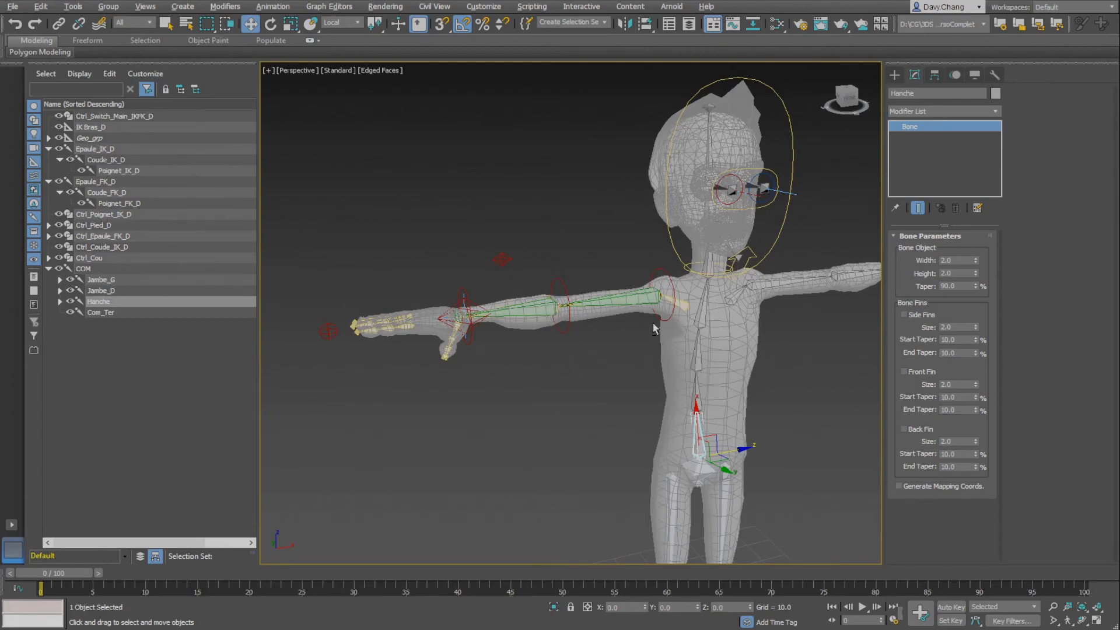
Examine the right shoulder in wireframe, checking Ctrl_Epaule_FK_D and the overlapping Epaule_IK_D and Epaule_D bones
{"action": "middle_click_drag", "start_coordinate": [653, 329], "coordinate": [613, 374], "text": "alt"}
{"action": "scroll", "coordinate": [640, 324], "scroll_direction": "up", "scroll_amount": 4}
{"action": "scroll", "coordinate": [611, 318], "scroll_direction": "down", "scroll_amount": 1}
{"action": "scroll", "coordinate": [589, 364], "scroll_direction": "up", "scroll_amount": 5}
{"action": "scroll", "coordinate": [632, 376], "scroll_direction": "down", "scroll_amount": 2}
{"action": "scroll", "coordinate": [588, 378], "scroll_direction": "up", "scroll_amount": 2}
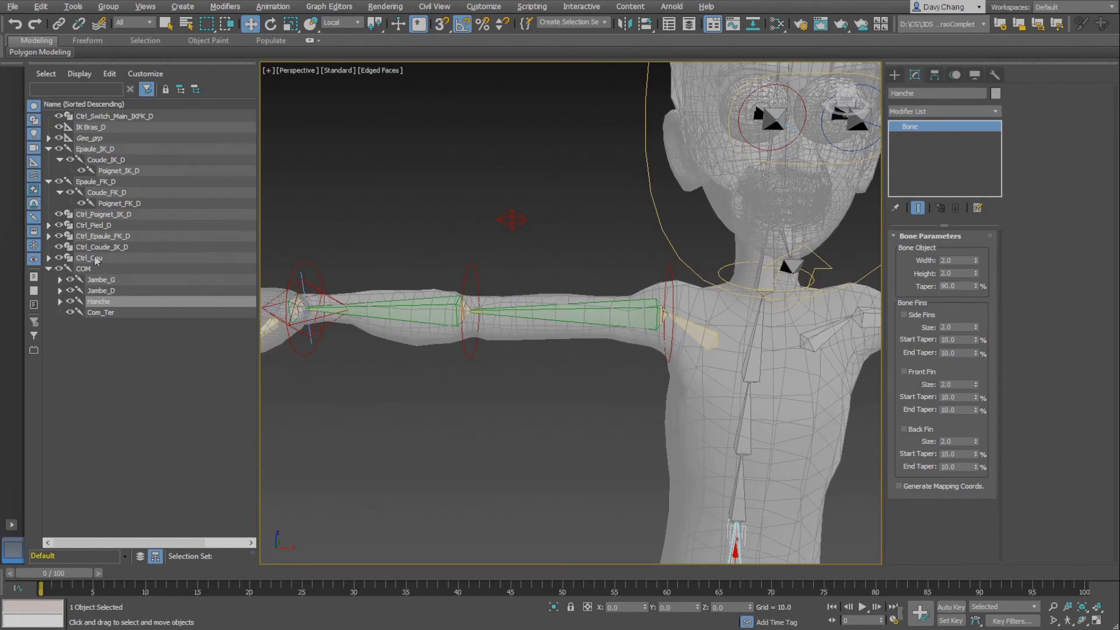
{"action": "left_click", "coordinate": [661, 279]}
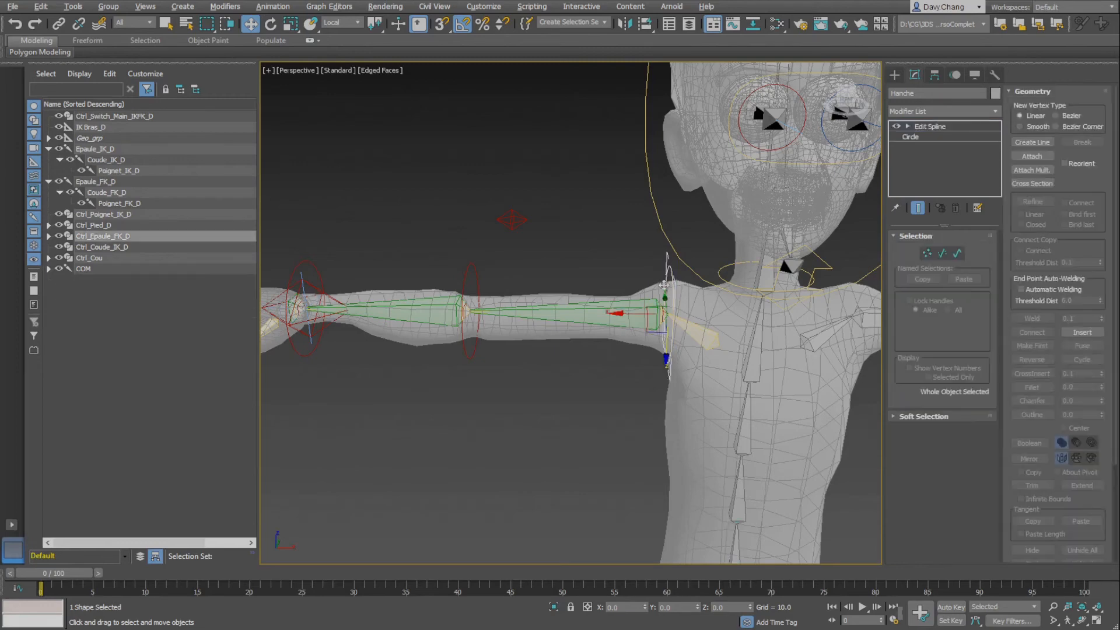
{"action": "middle_click_drag", "start_coordinate": [644, 297], "coordinate": [651, 298], "text": "alt"}
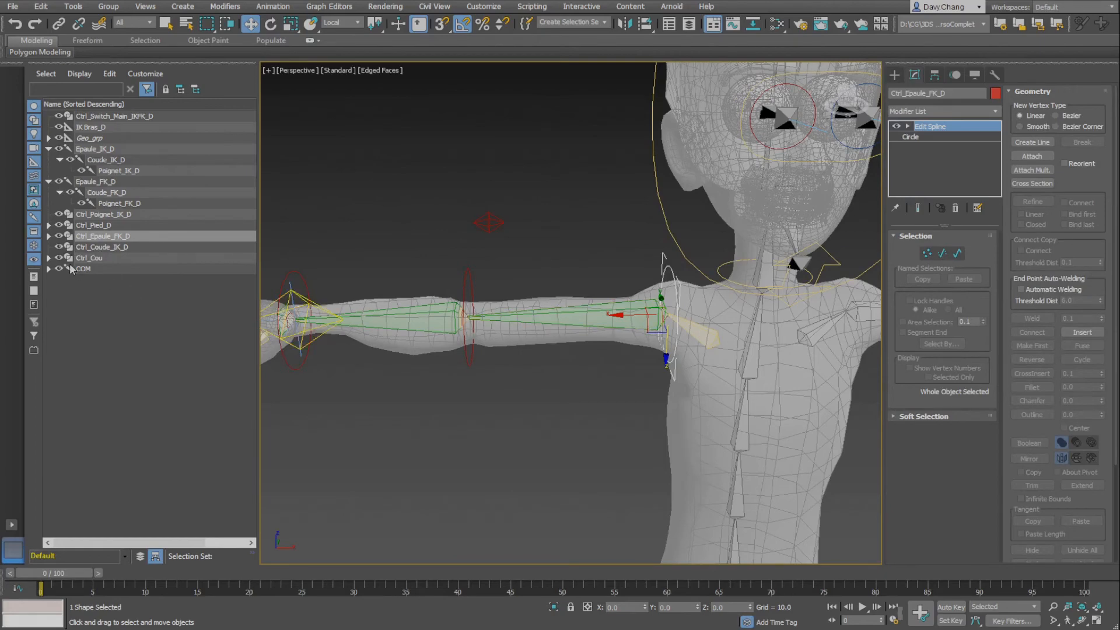
{"action": "scroll", "coordinate": [667, 318], "scroll_direction": "up", "scroll_amount": 5}
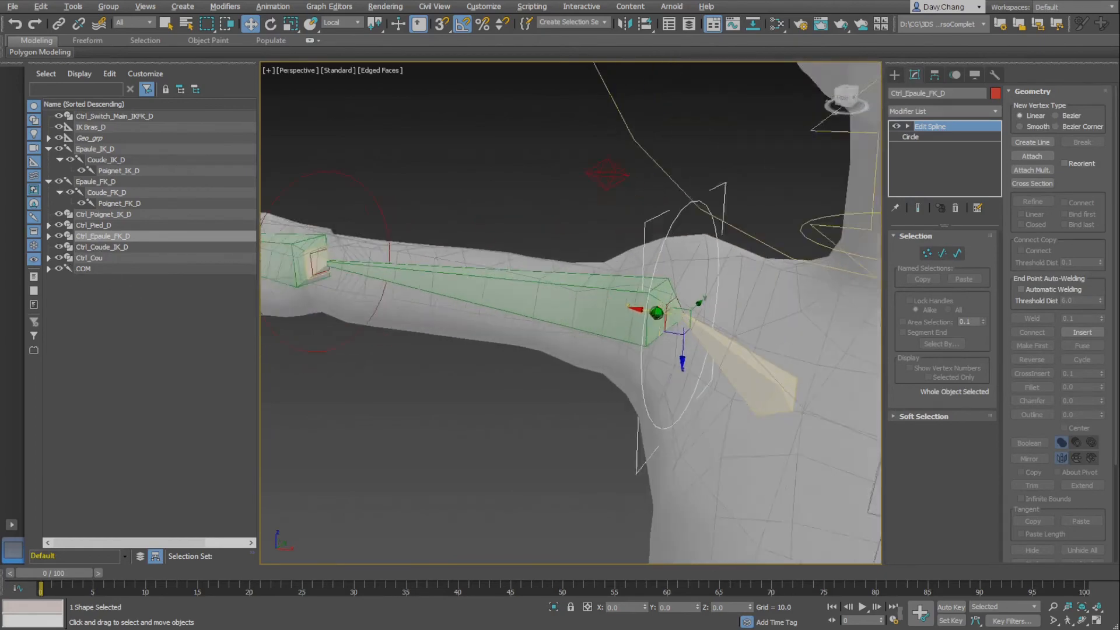
{"action": "left_click", "coordinate": [673, 284]}
{"action": "key", "text": "F3"}
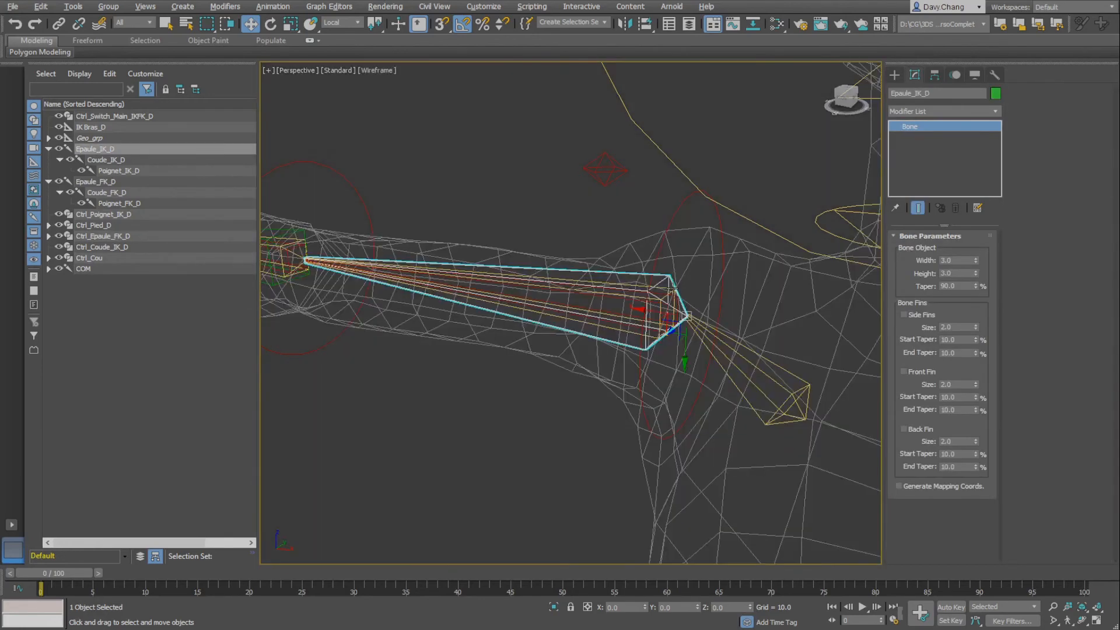
{"action": "left_click", "coordinate": [663, 288]}
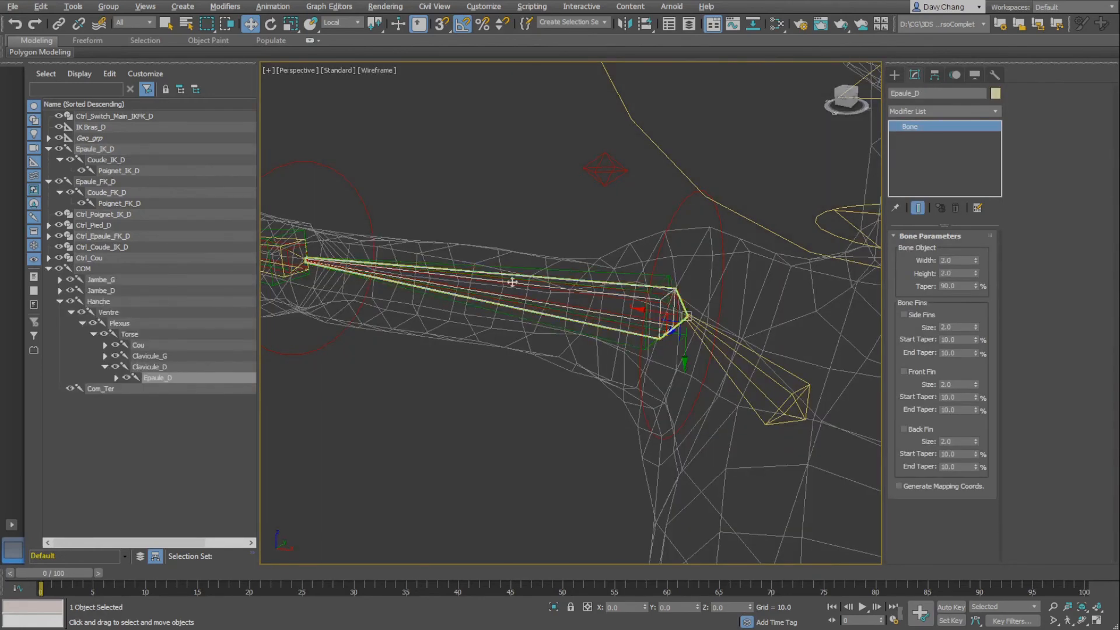
{"action": "middle_click_drag", "start_coordinate": [514, 280], "coordinate": [531, 282], "text": "alt"}
Try linking the Ctrl_Epaule_FK_D control to the Epaule_D bone as its parent
{"action": "left_click", "coordinate": [706, 185]}
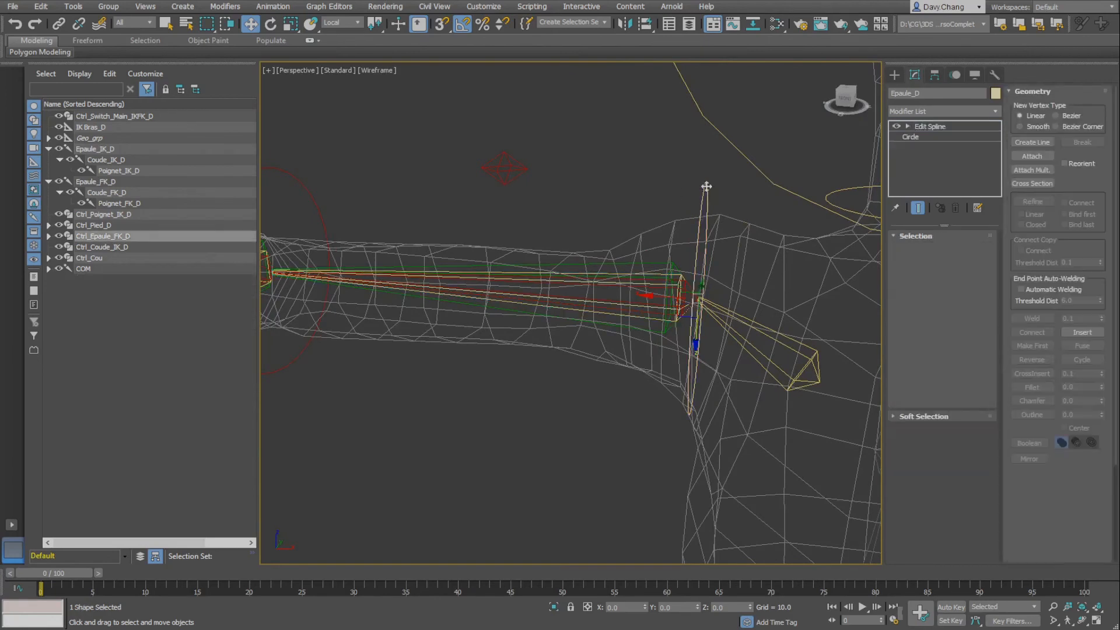
{"action": "left_click", "coordinate": [49, 237]}
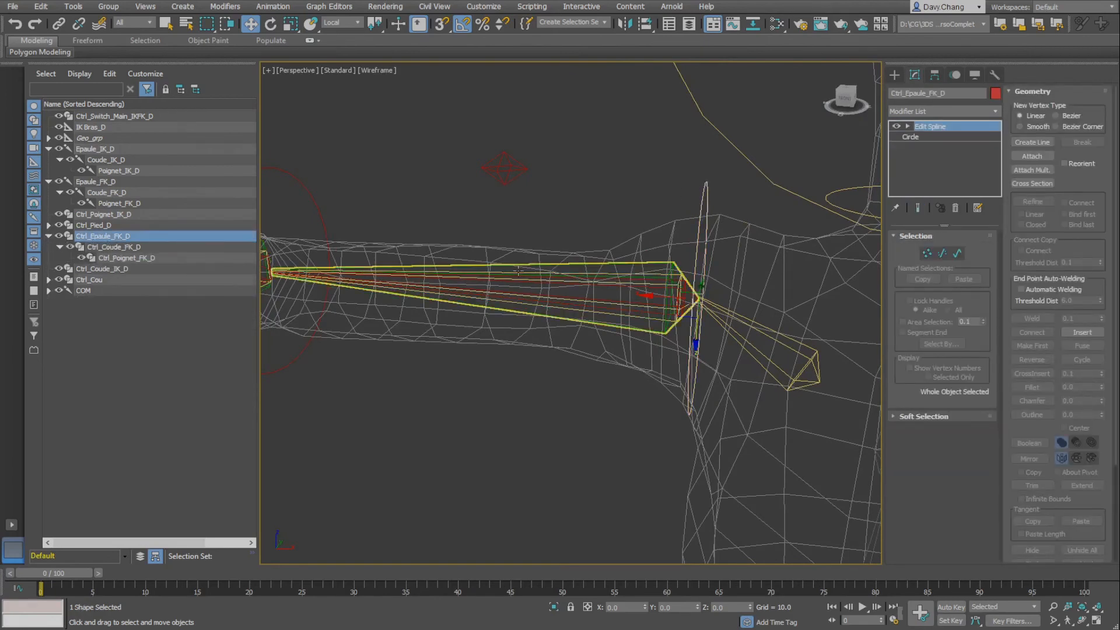
{"action": "middle_click_drag", "start_coordinate": [569, 257], "coordinate": [536, 223], "text": "alt"}
{"action": "left_click", "coordinate": [58, 25]}
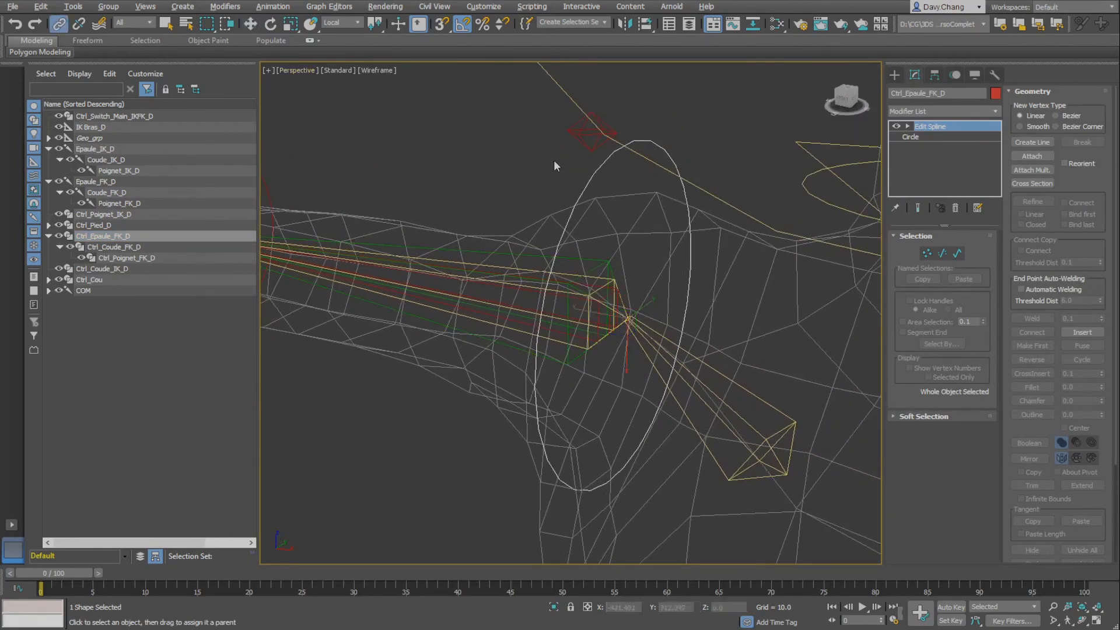
{"action": "left_click", "coordinate": [607, 293]}
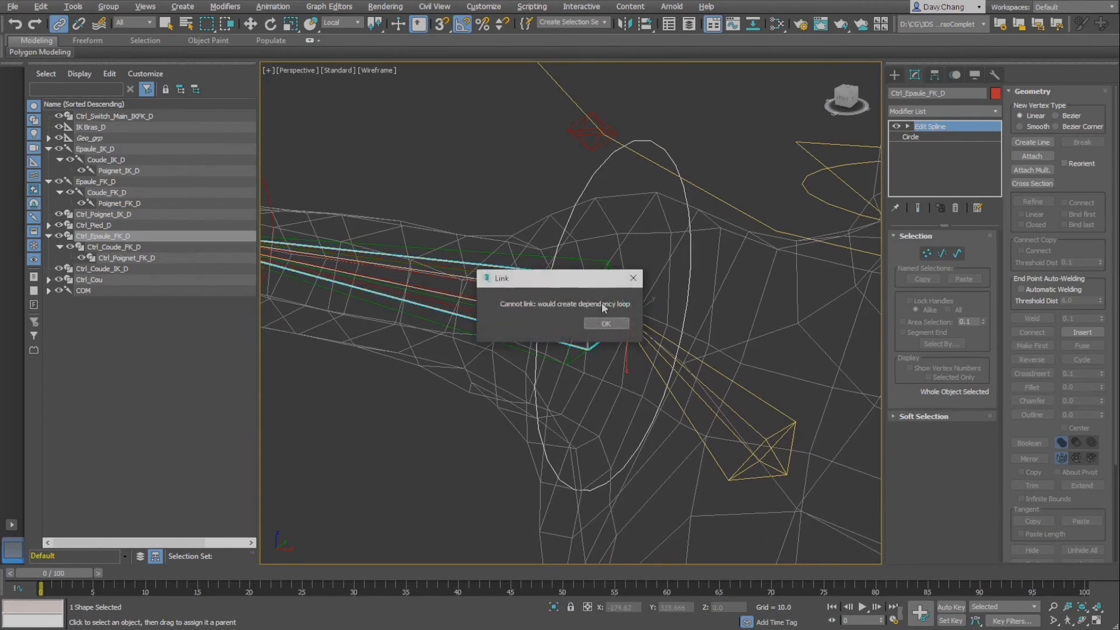
{"action": "left_click", "coordinate": [605, 325]}
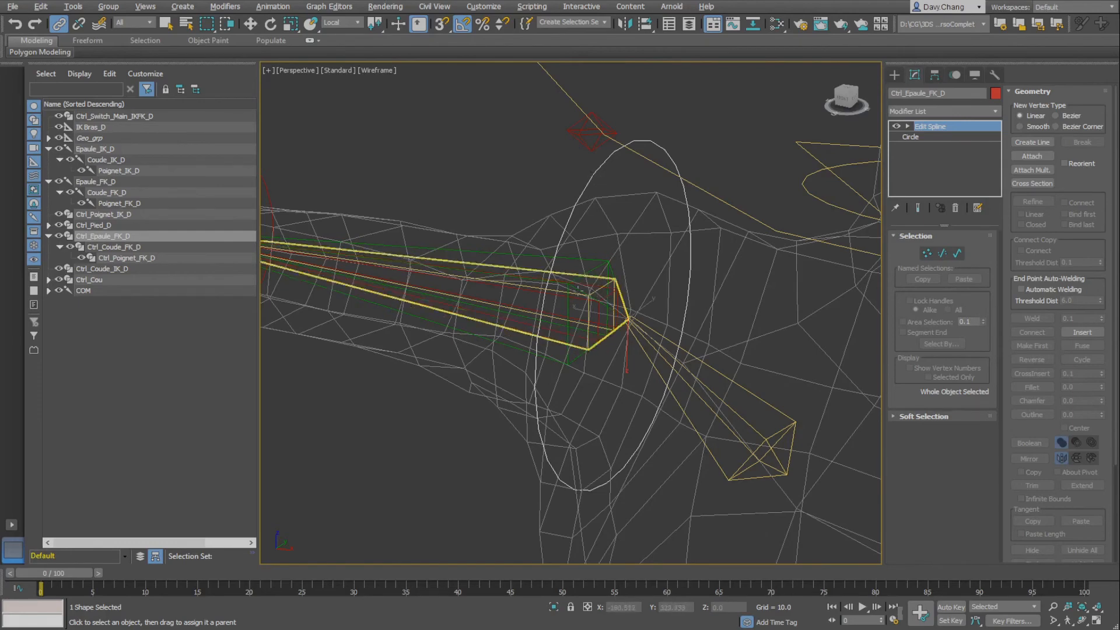
{"action": "scroll", "coordinate": [601, 289], "scroll_direction": "down", "scroll_amount": 5}
{"action": "middle_click_drag", "start_coordinate": [619, 290], "coordinate": [565, 260], "text": "alt"}
{"action": "key", "text": "w"}
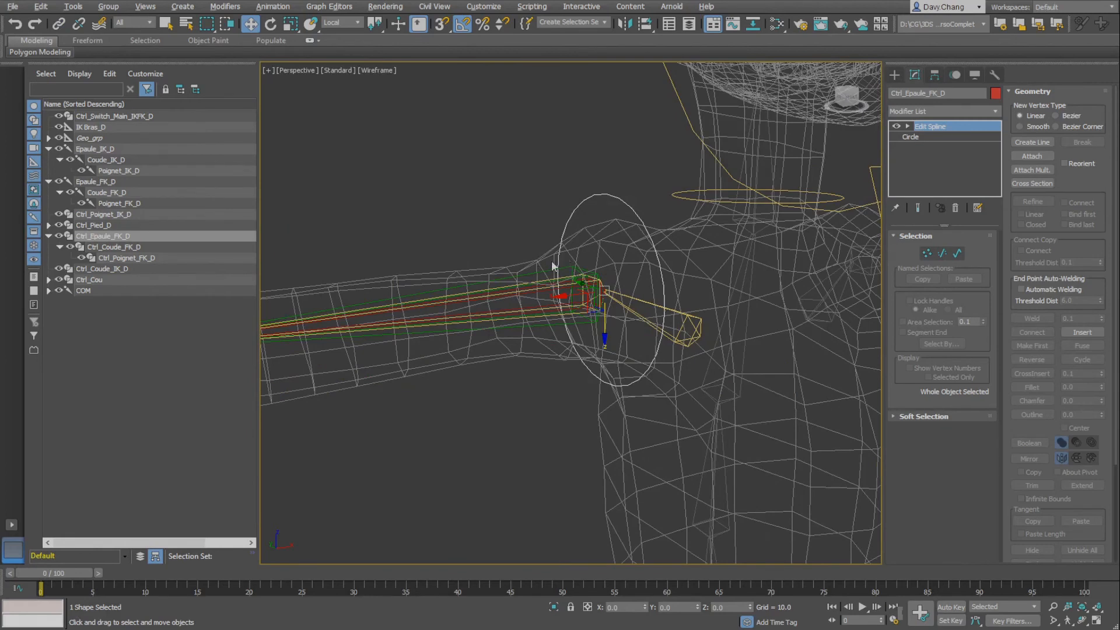
Create a Point helper with a size 20 cross display on the ground beside the character's right foot
{"action": "mouse_move", "coordinate": [604, 274]}
{"action": "middle_mouse_down", "text": "alt"}
{"action": "mouse_move", "coordinate": [561, 263]}
{"action": "mouse_move", "coordinate": [563, 275]}
{"action": "mouse_move", "coordinate": [528, 281]}
{"action": "mouse_move", "coordinate": [546, 276]}
{"action": "mouse_move", "coordinate": [513, 271]}
{"action": "mouse_move", "coordinate": [558, 288]}
{"action": "mouse_move", "coordinate": [517, 317]}
{"action": "mouse_move", "coordinate": [536, 313]}
{"action": "mouse_move", "coordinate": [537, 288]}
{"action": "mouse_move", "coordinate": [538, 298]}
{"action": "middle_mouse_up", "text": "alt"}
{"action": "scroll", "coordinate": [528, 282], "scroll_direction": "down", "scroll_amount": 4}
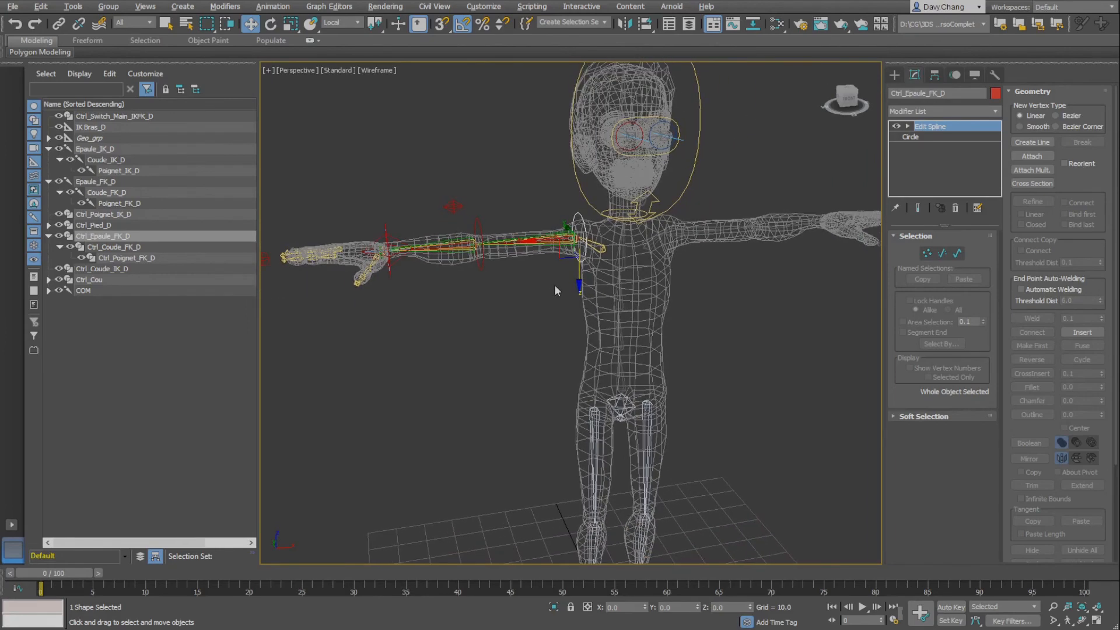
{"action": "left_click", "coordinate": [901, 76]}
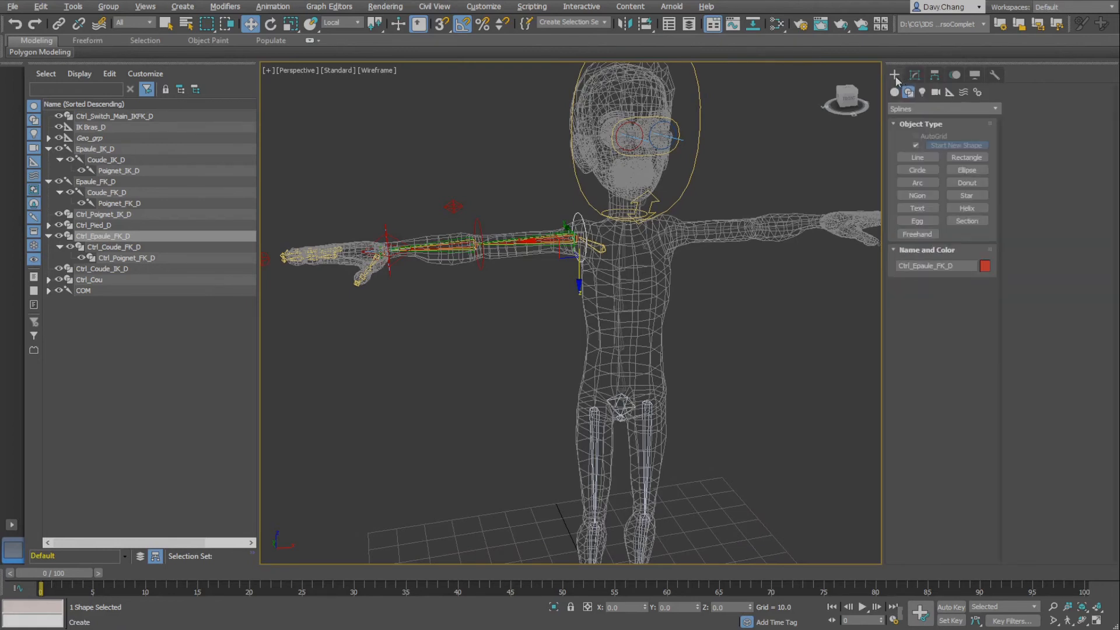
{"action": "left_click", "coordinate": [950, 92]}
{"action": "left_click", "coordinate": [922, 184]}
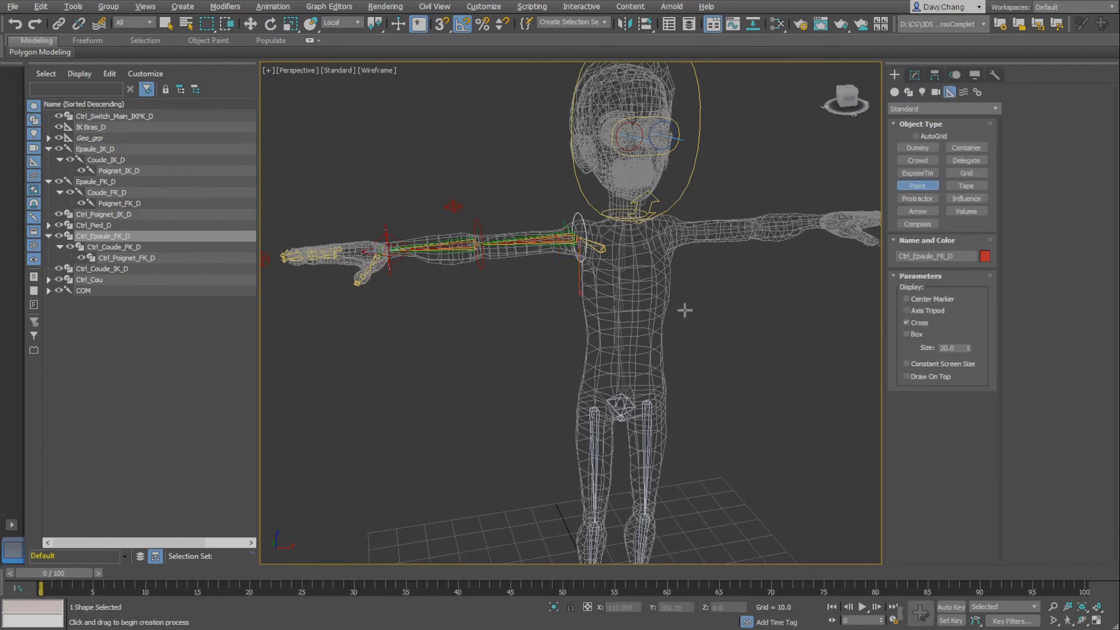
{"action": "left_click", "coordinate": [550, 409]}
{"action": "scroll", "coordinate": [550, 409], "scroll_direction": "down", "scroll_amount": 2}
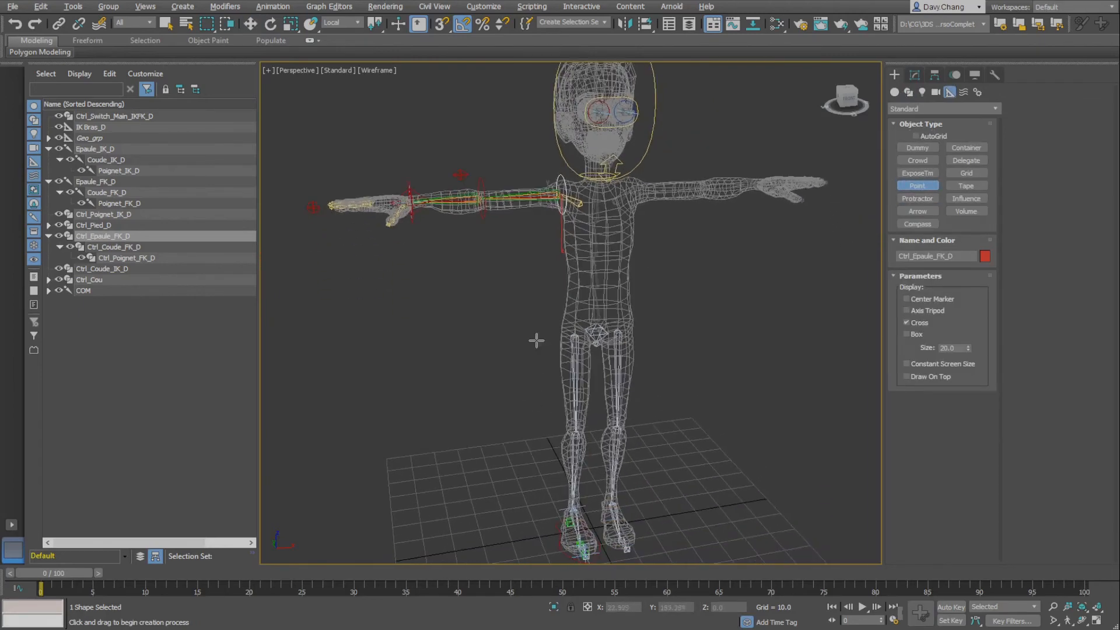
{"action": "left_click", "coordinate": [514, 521]}
Move the Point helper straight up to torso height below the right arm
{"action": "key", "text": "w"}
{"action": "left_click_drag", "start_coordinate": [528, 510], "coordinate": [531, 272]}
{"action": "middle_click_drag", "start_coordinate": [530, 272], "coordinate": [553, 324]}
{"action": "middle_click_drag", "start_coordinate": [553, 324], "coordinate": [530, 338], "text": "alt"}
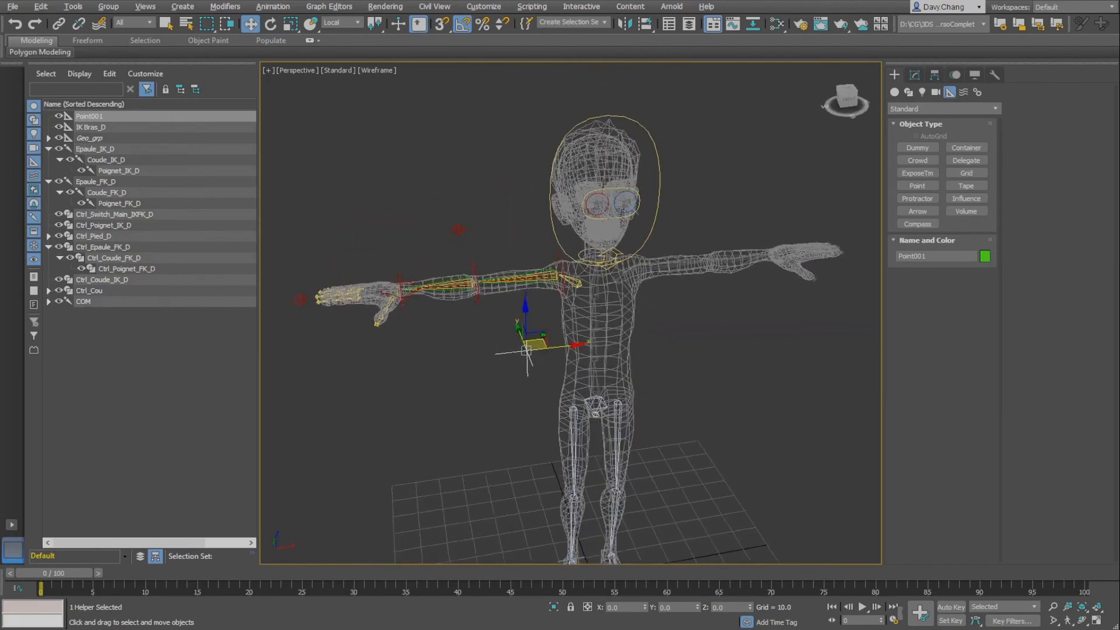
Align the Point helper to the base of the arm bones at the right shoulder joint
{"action": "scroll", "coordinate": [539, 332], "scroll_direction": "up", "scroll_amount": 3}
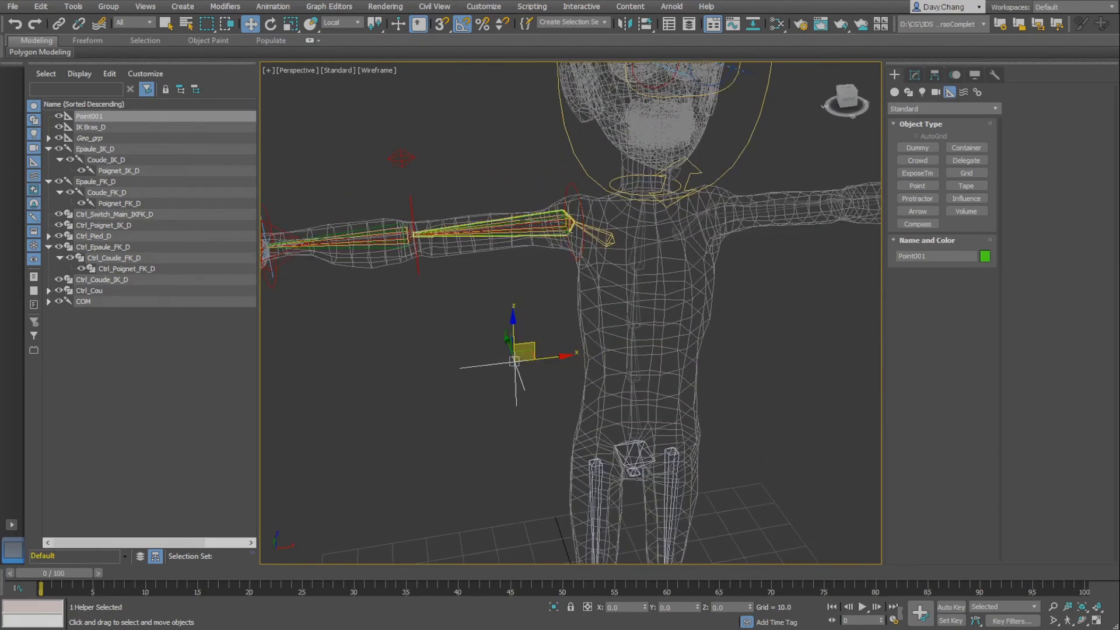
{"action": "key", "text": "alt+a"}
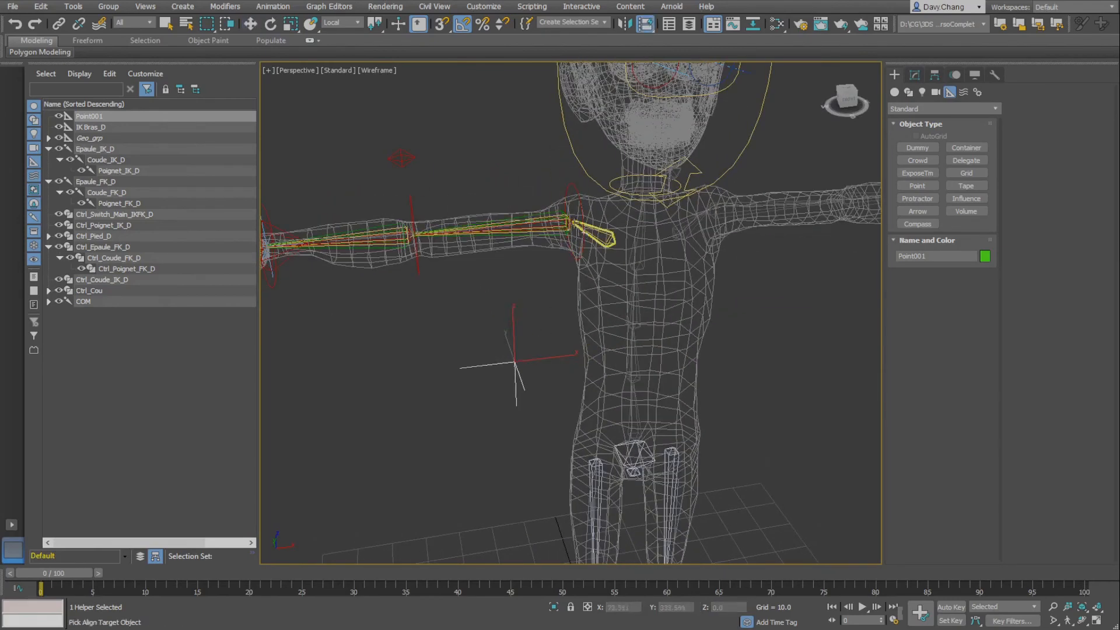
{"action": "left_click", "coordinate": [570, 225]}
{"action": "middle_click_drag", "start_coordinate": [595, 294], "coordinate": [576, 288], "text": "alt"}
{"action": "scroll", "coordinate": [575, 292], "scroll_direction": "up", "scroll_amount": 6}
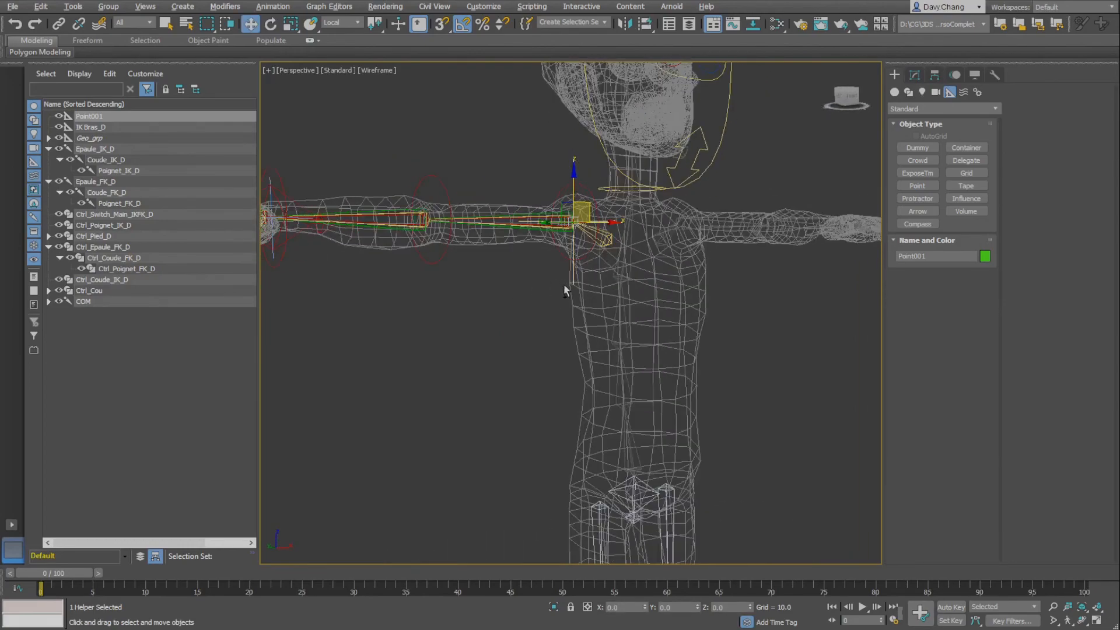
{"action": "scroll", "coordinate": [590, 295], "scroll_direction": "down", "scroll_amount": 8}
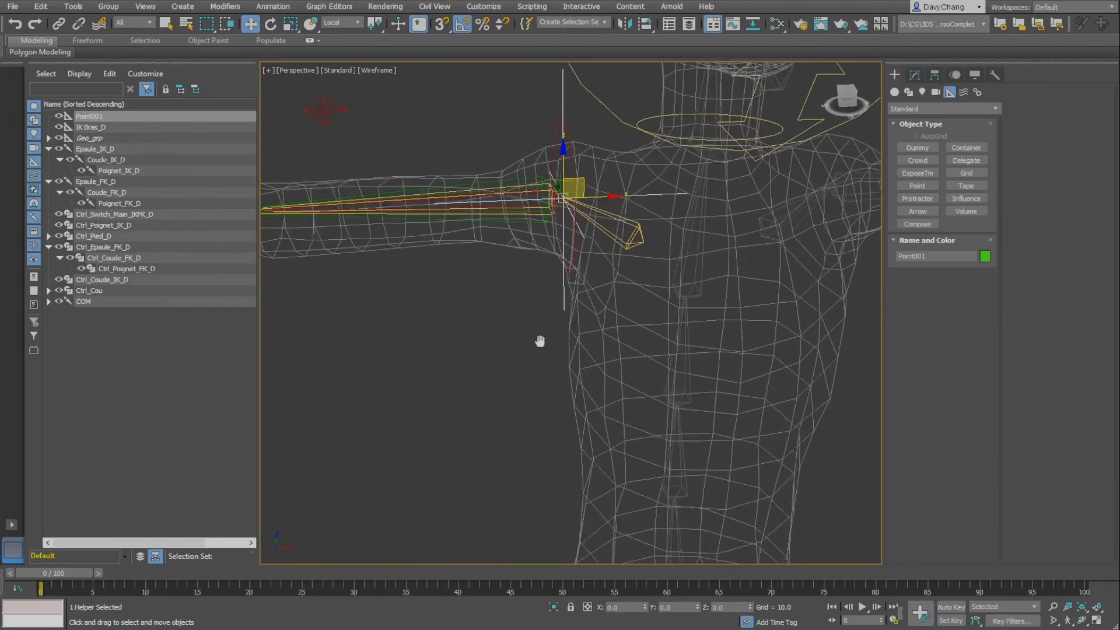
{"action": "scroll", "coordinate": [555, 356], "scroll_direction": "up", "scroll_amount": 4}
{"action": "middle_click_drag", "start_coordinate": [555, 356], "coordinate": [580, 401]}
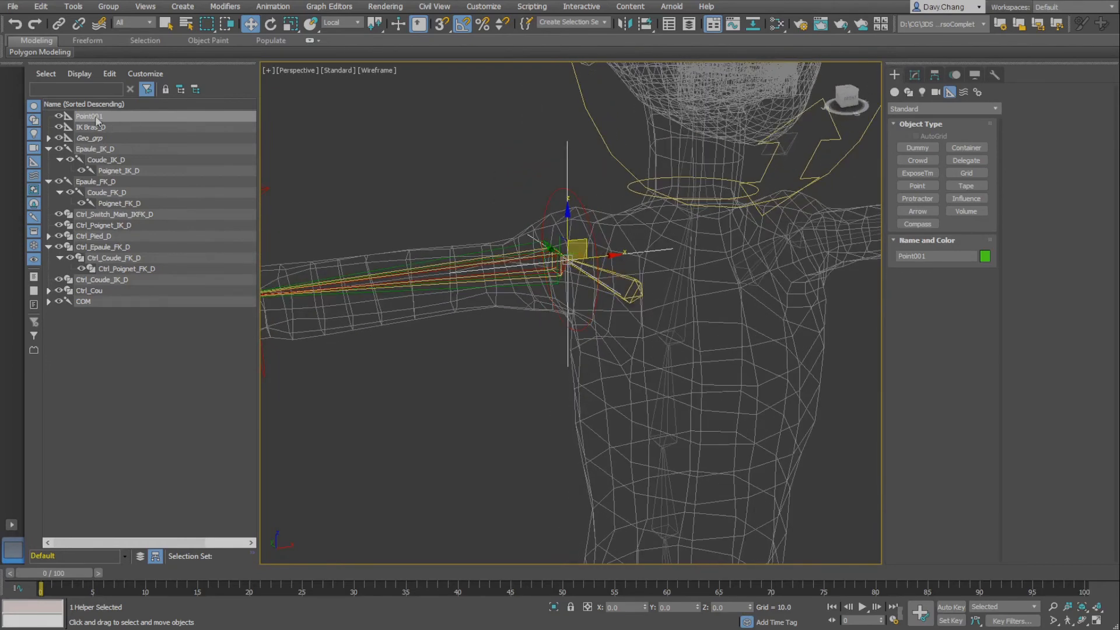
Rename the Point helper as Gr_Bras_D
{"action": "key", "text": "F2"}
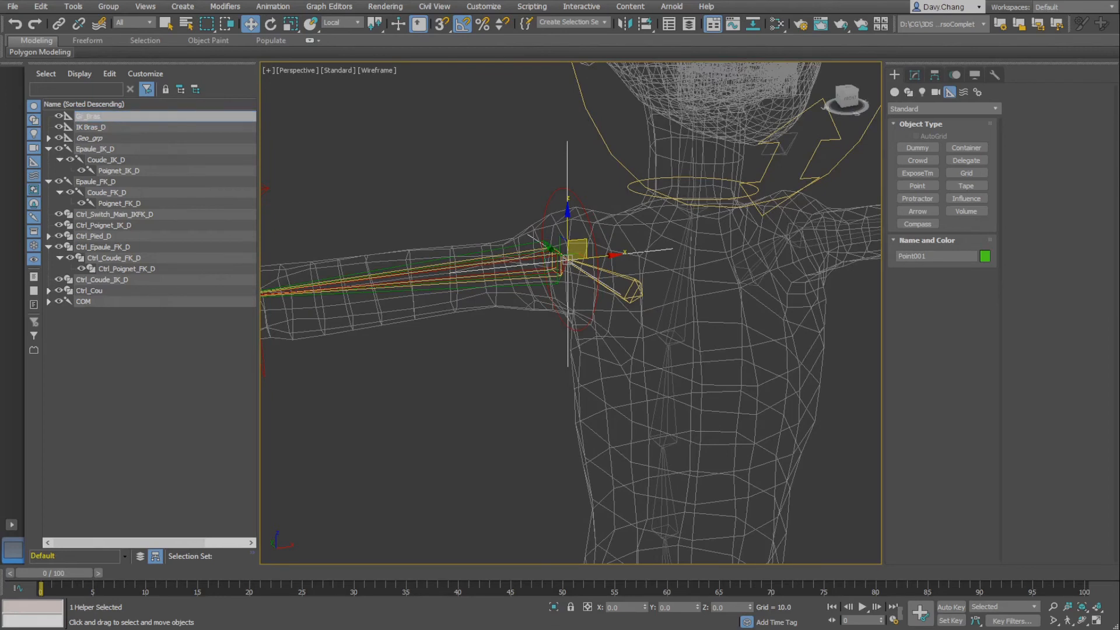
{"action": "key", "text": "Return"}
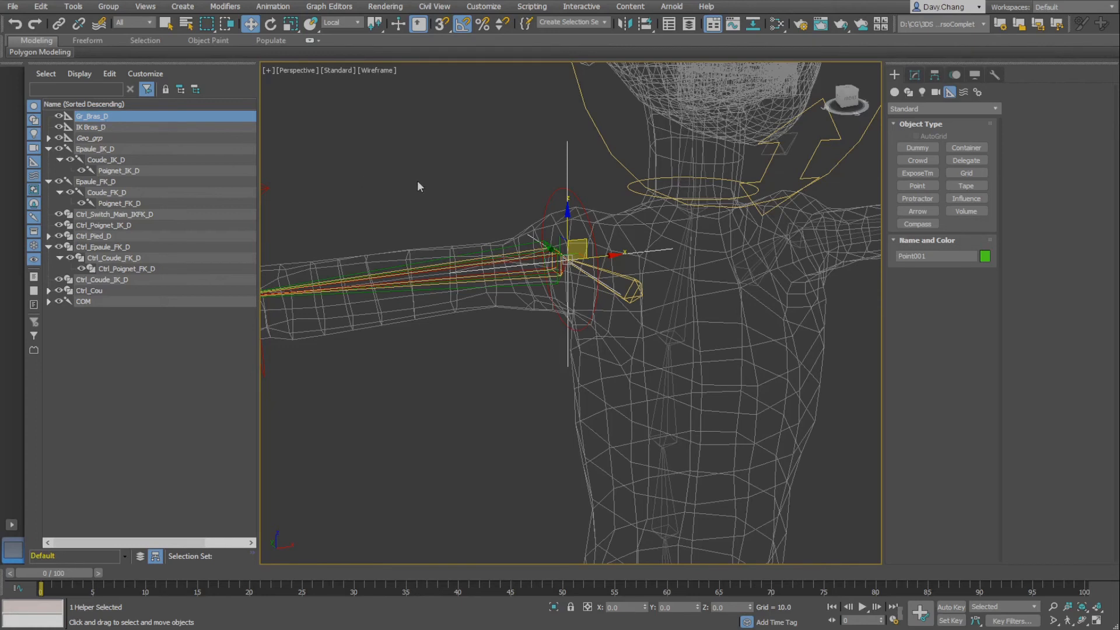
{"action": "middle_click_drag", "start_coordinate": [569, 232], "coordinate": [601, 287], "text": "alt"}
{"action": "scroll", "coordinate": [601, 287], "scroll_direction": "up", "scroll_amount": 3}
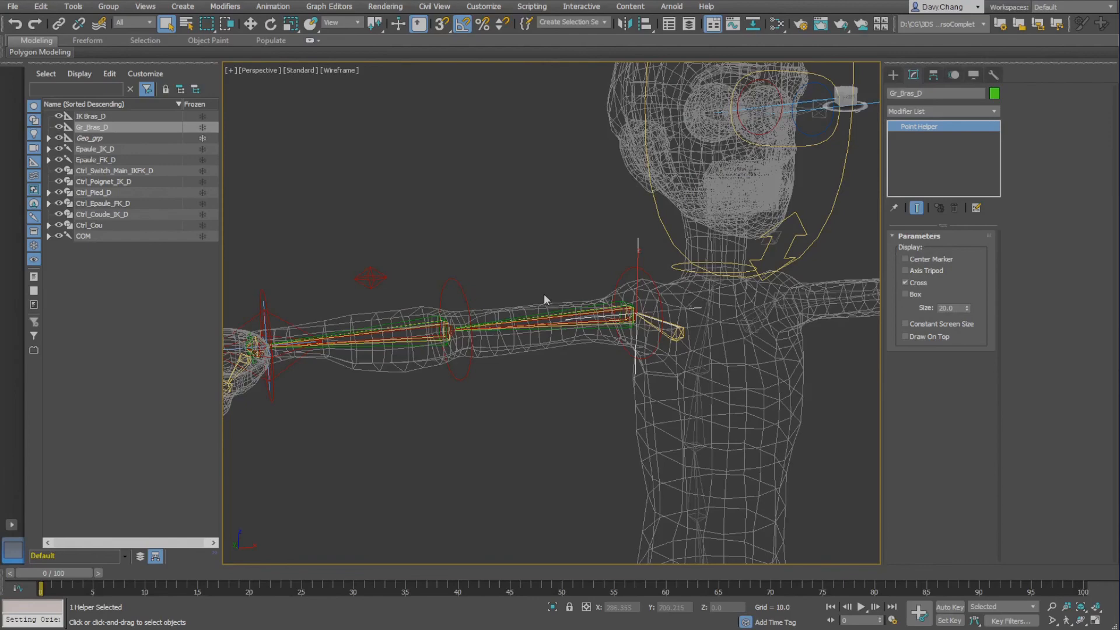
Parent IK Bras_D and the Epaule_IK_D and Epaule_FK_D bone chains under the Gr_Bras_D helper
{"action": "scroll", "coordinate": [544, 293], "scroll_direction": "up", "scroll_amount": 1}
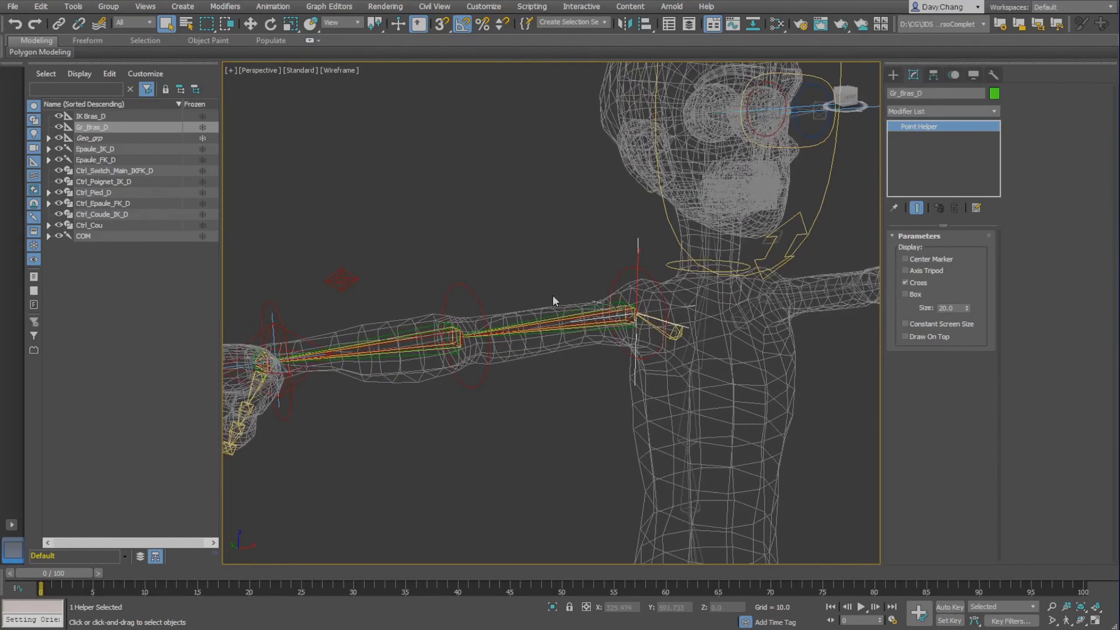
{"action": "scroll", "coordinate": [636, 291], "scroll_direction": "up", "scroll_amount": 2}
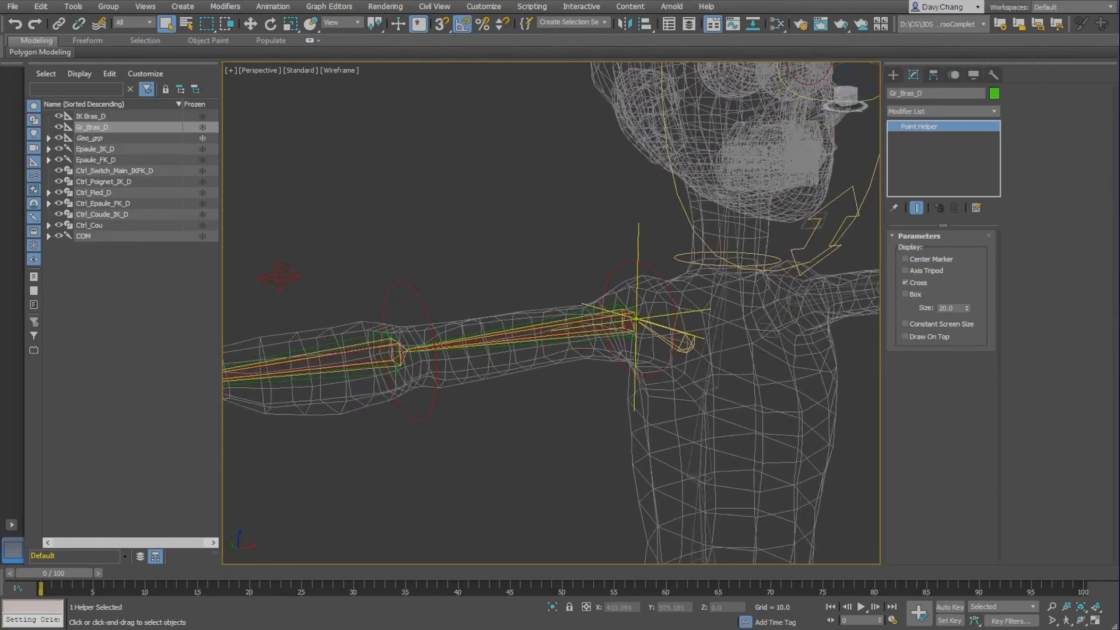
{"action": "middle_click_drag", "start_coordinate": [612, 294], "coordinate": [563, 294], "text": "alt"}
{"action": "scroll", "coordinate": [563, 295], "scroll_direction": "up", "scroll_amount": 3}
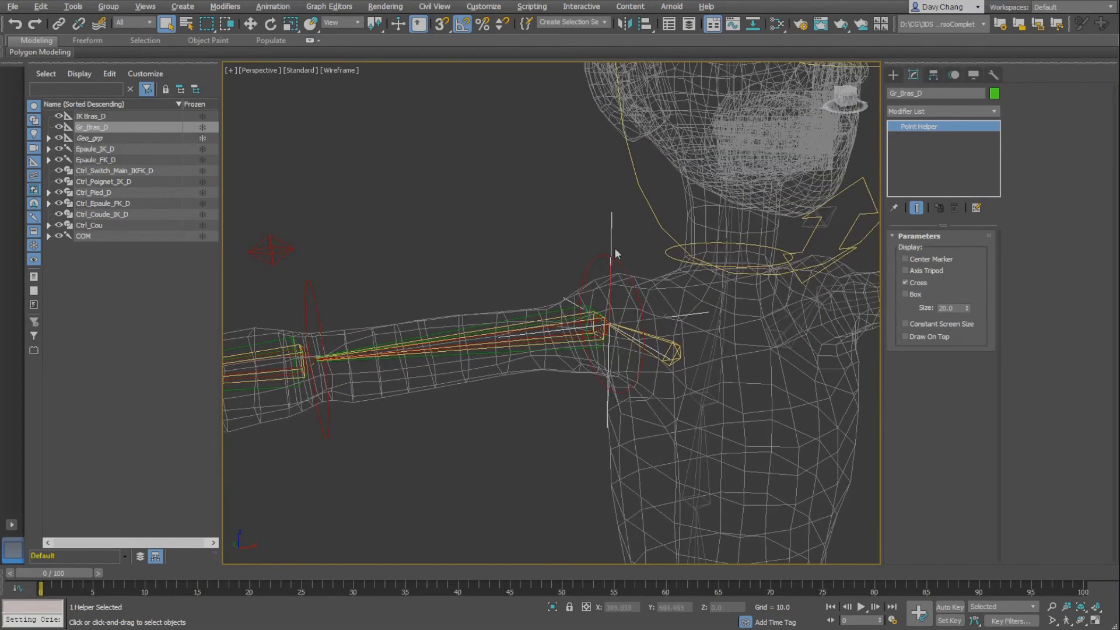
{"action": "left_click", "coordinate": [103, 117]}
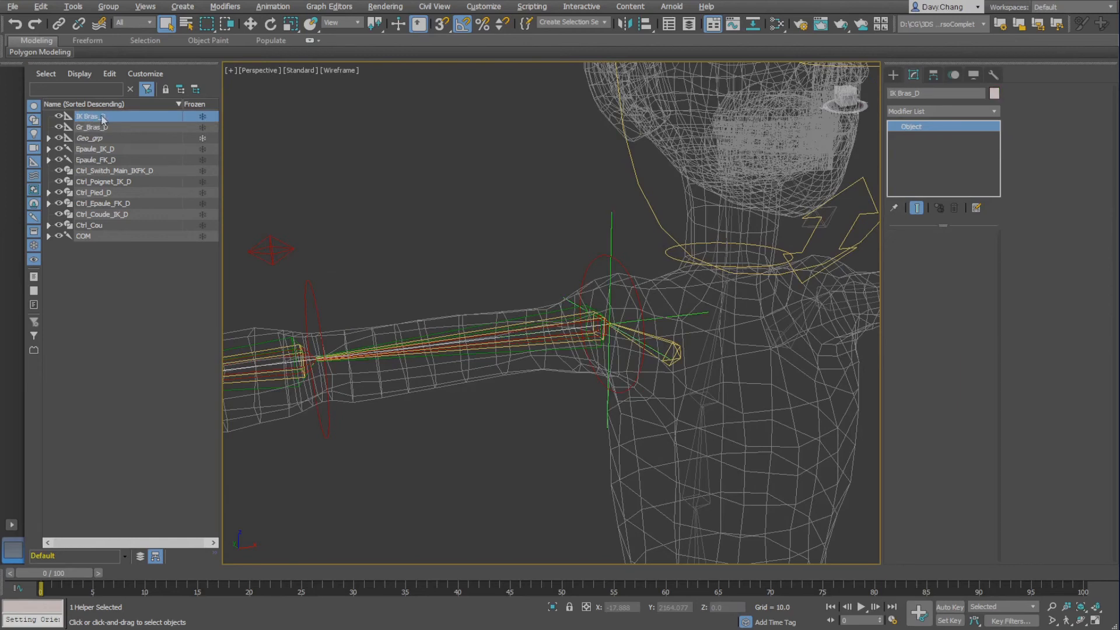
{"action": "left_click_drag", "start_coordinate": [102, 116], "coordinate": [103, 128]}
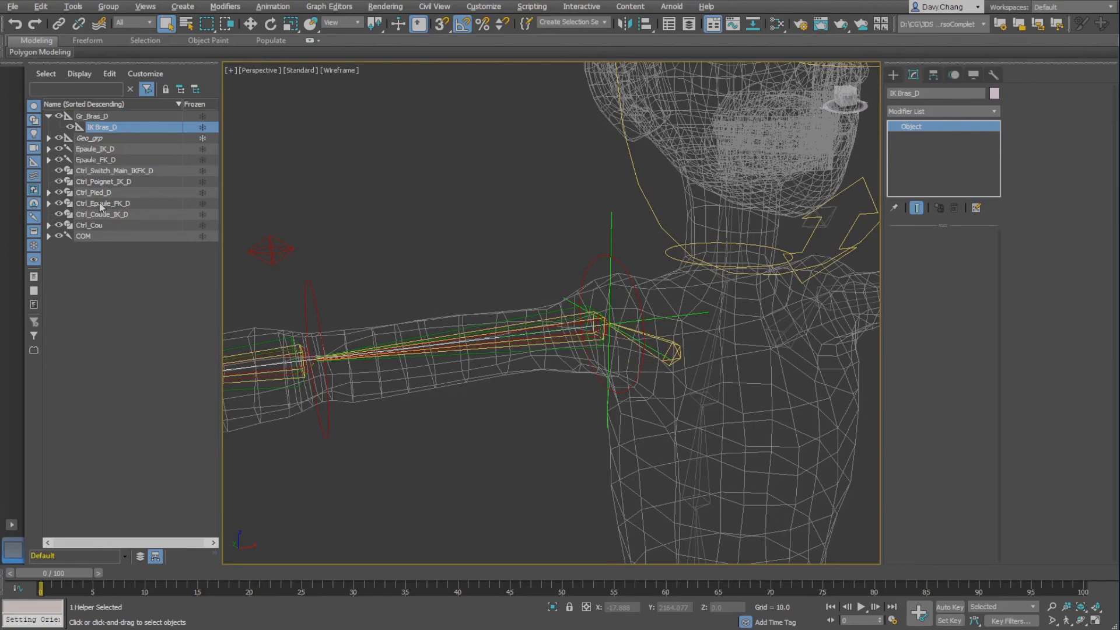
{"action": "left_click", "coordinate": [97, 149]}
{"action": "left_click", "coordinate": [108, 159], "text": "ctrl"}
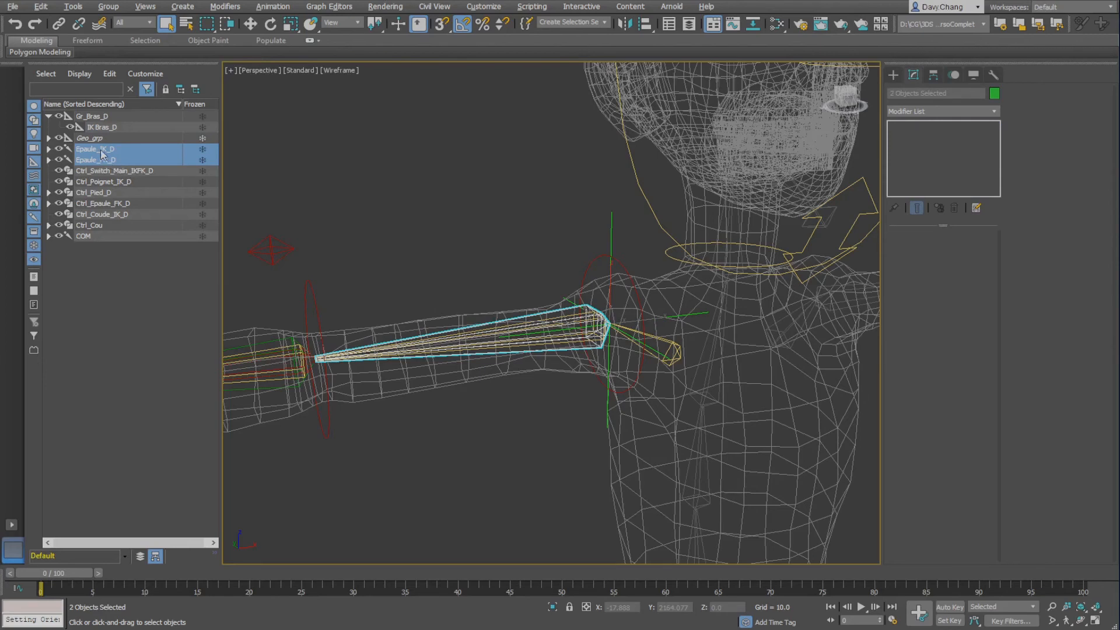
{"action": "left_click_drag", "start_coordinate": [102, 153], "coordinate": [104, 117]}
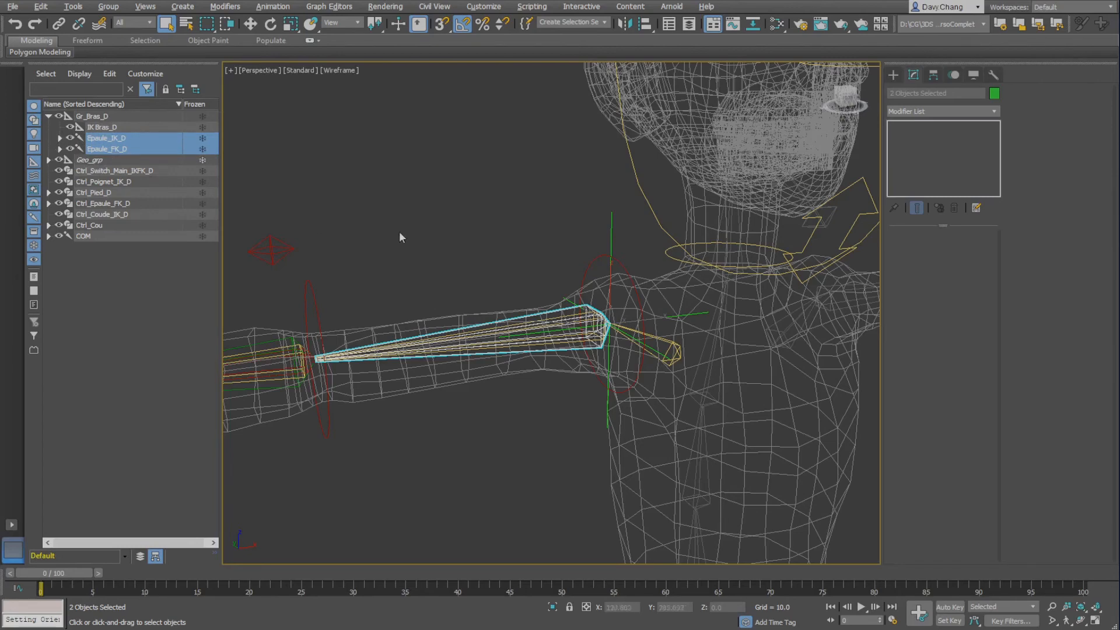
Try moving the Gr_Bras_D helper upward to test which arm parts follow it, and undo the move
{"action": "middle_click_drag", "start_coordinate": [478, 245], "coordinate": [486, 243], "text": "alt"}
{"action": "key", "text": "w"}
{"action": "left_click", "coordinate": [606, 232]}
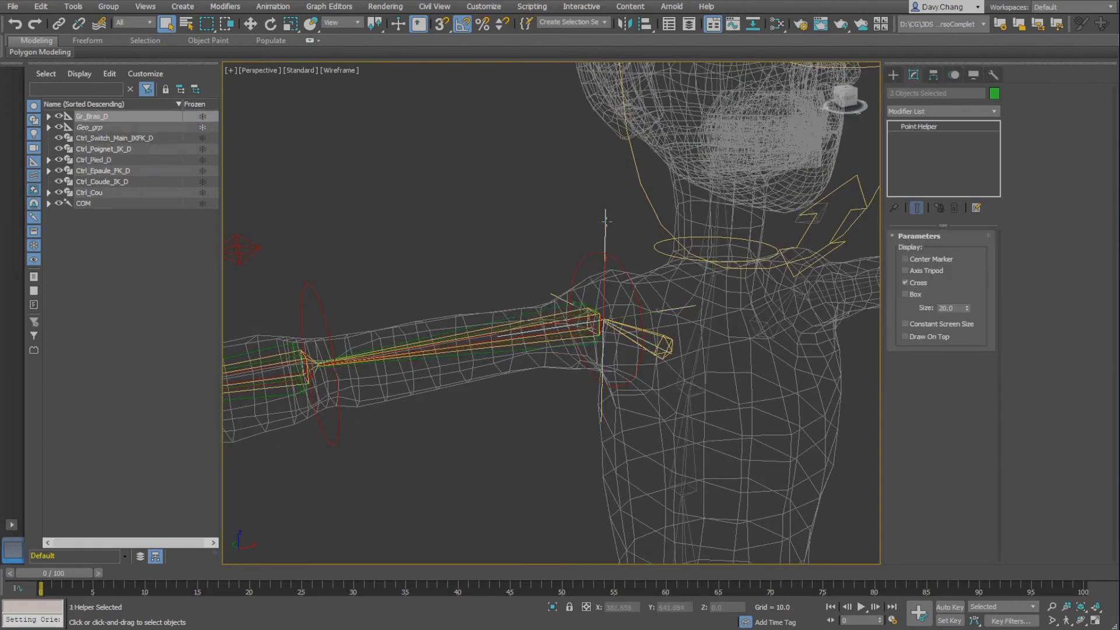
{"action": "middle_click_drag", "start_coordinate": [622, 257], "coordinate": [618, 278], "text": "alt"}
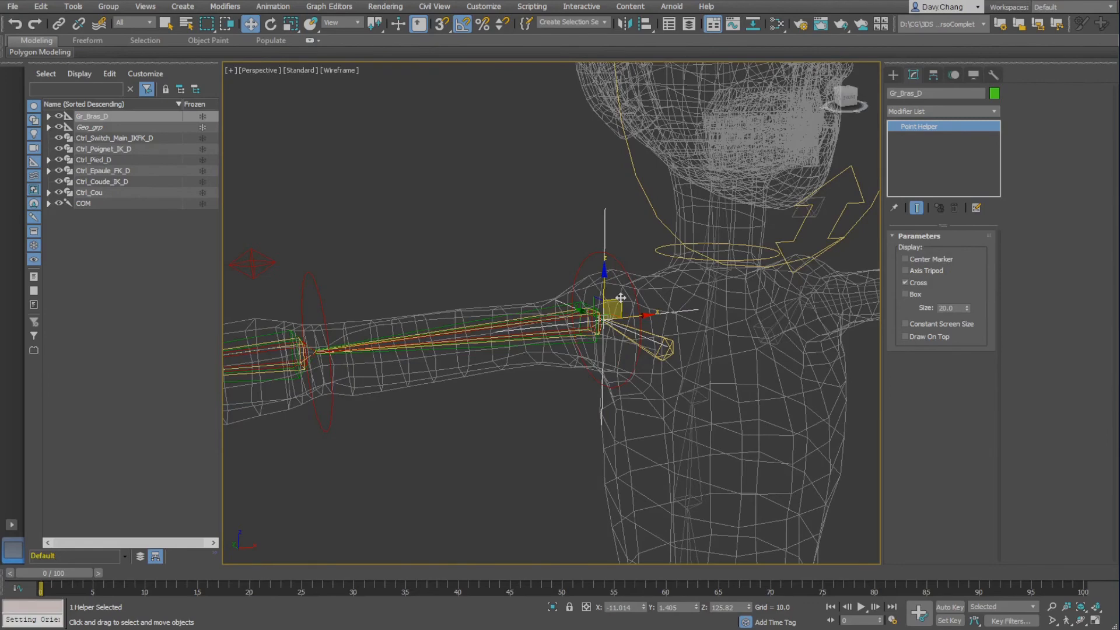
{"action": "left_click_drag", "start_coordinate": [621, 298], "coordinate": [613, 197]}
{"action": "key", "text": "ctrl+z"}
Parent the Ctrl_Epaule_FK_D control, together with its elbow and wrist FK controls, under Gr_Bras_D
{"action": "middle_click_drag", "start_coordinate": [607, 214], "coordinate": [562, 252], "text": "alt"}
{"action": "scroll", "coordinate": [545, 235], "scroll_direction": "down", "scroll_amount": 2}
{"action": "left_click", "coordinate": [562, 249]}
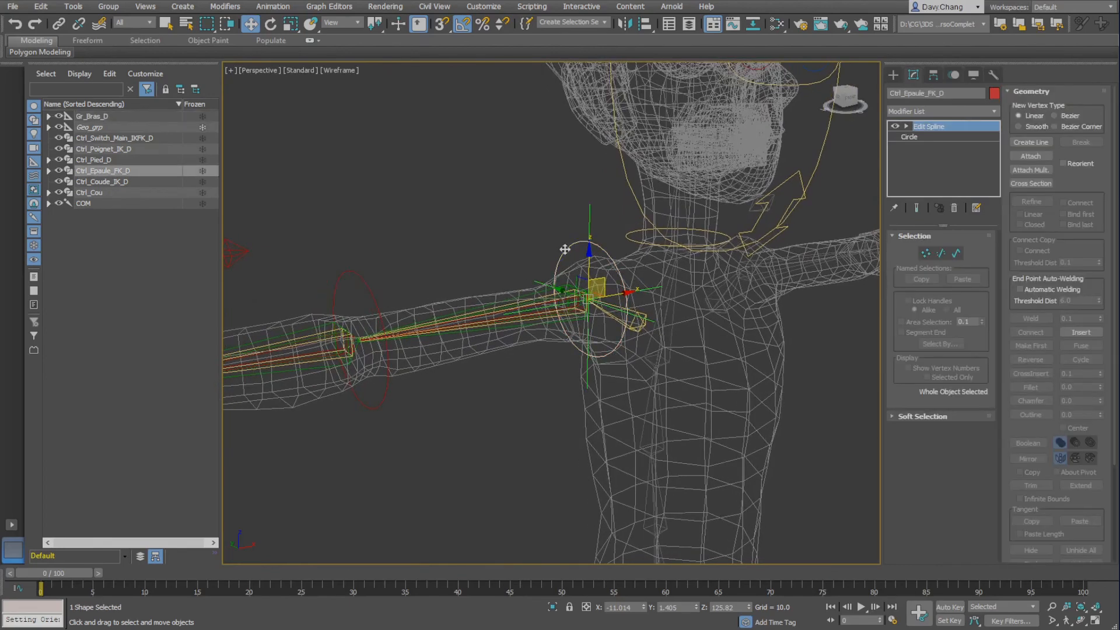
{"action": "double_click", "coordinate": [565, 250]}
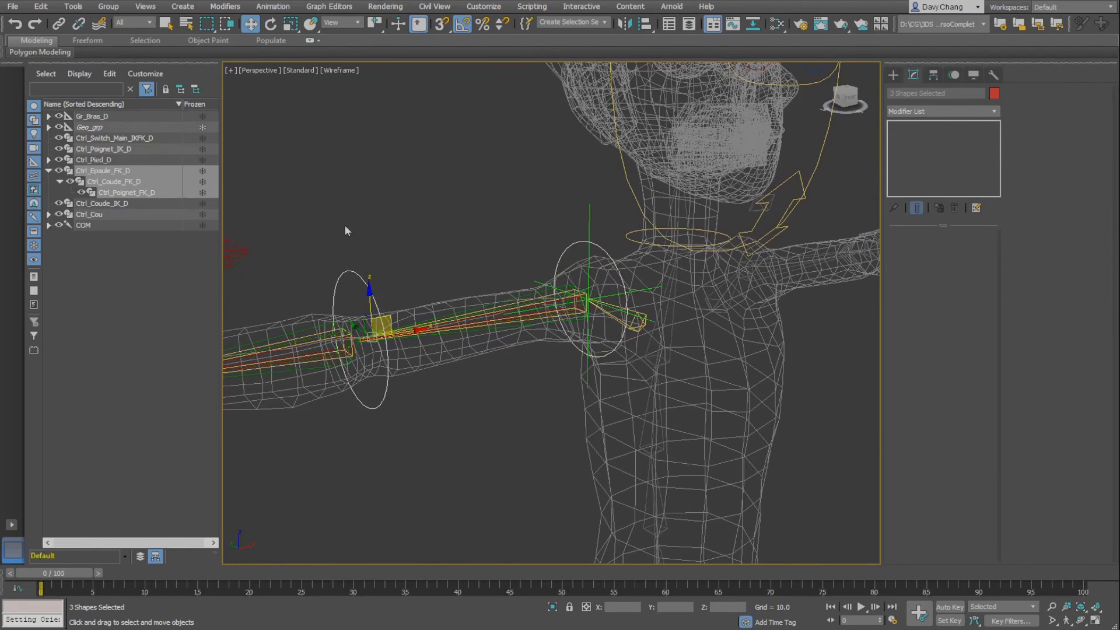
{"action": "left_click", "coordinate": [106, 170]}
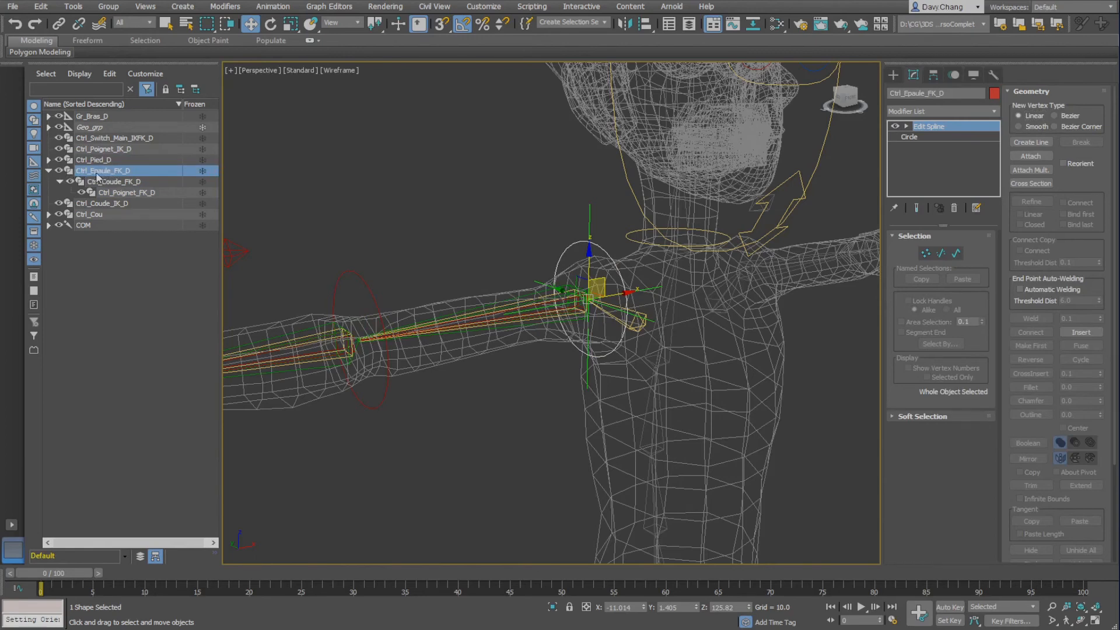
{"action": "left_click", "coordinate": [49, 116]}
{"action": "left_click_drag", "start_coordinate": [91, 204], "coordinate": [100, 120]}
Test the FK controls' link by moving the Gr_Bras_D helper up from the shoulder, and undo the move
{"action": "left_click", "coordinate": [100, 116]}
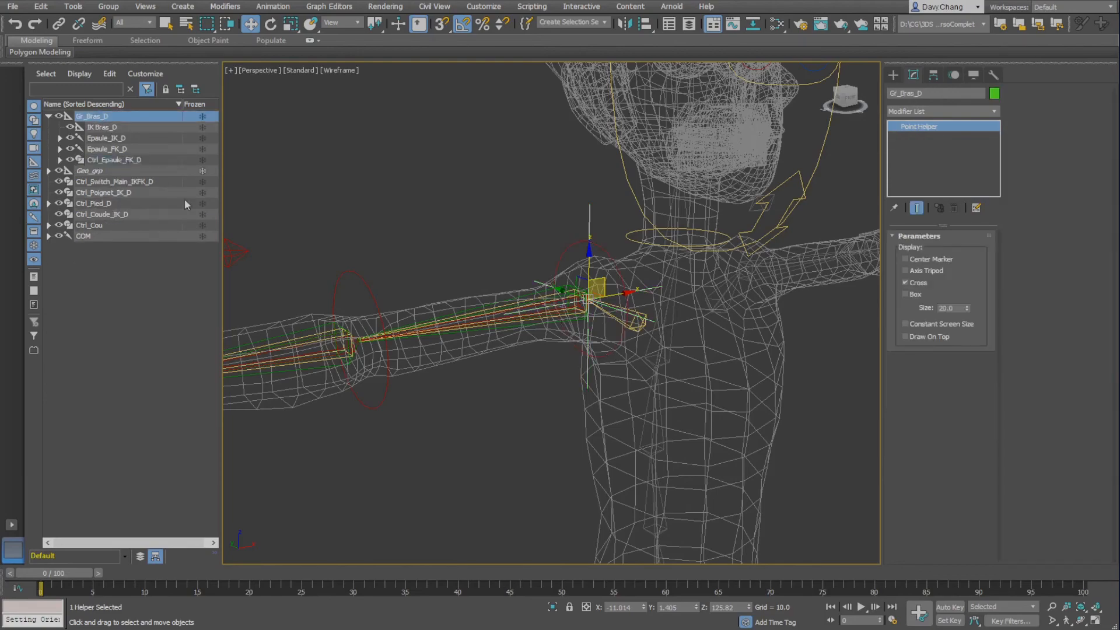
{"action": "mouse_move", "coordinate": [545, 226]}
{"action": "middle_mouse_down", "text": "alt"}
{"action": "mouse_move", "coordinate": [475, 211]}
{"action": "mouse_move", "coordinate": [540, 224]}
{"action": "middle_mouse_up", "text": "alt"}
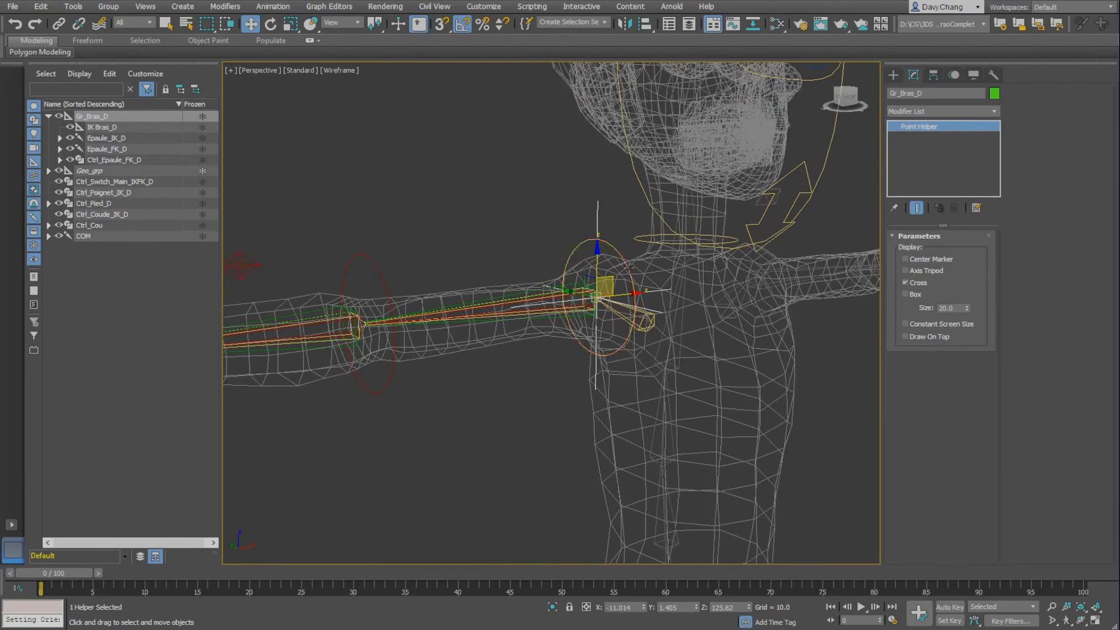
{"action": "left_click_drag", "start_coordinate": [615, 276], "coordinate": [588, 232]}
{"action": "key", "text": "ctrl+z"}
Select the wrist and elbow IK controls, Ctrl_Poignet_IK_D and Ctrl_Coude_IK_D, and examine them around the arm
{"action": "scroll", "coordinate": [490, 264], "scroll_direction": "down", "scroll_amount": 5}
{"action": "middle_click_drag", "start_coordinate": [490, 264], "coordinate": [504, 314], "text": "alt"}
{"action": "scroll", "coordinate": [504, 315], "scroll_direction": "up", "scroll_amount": 4}
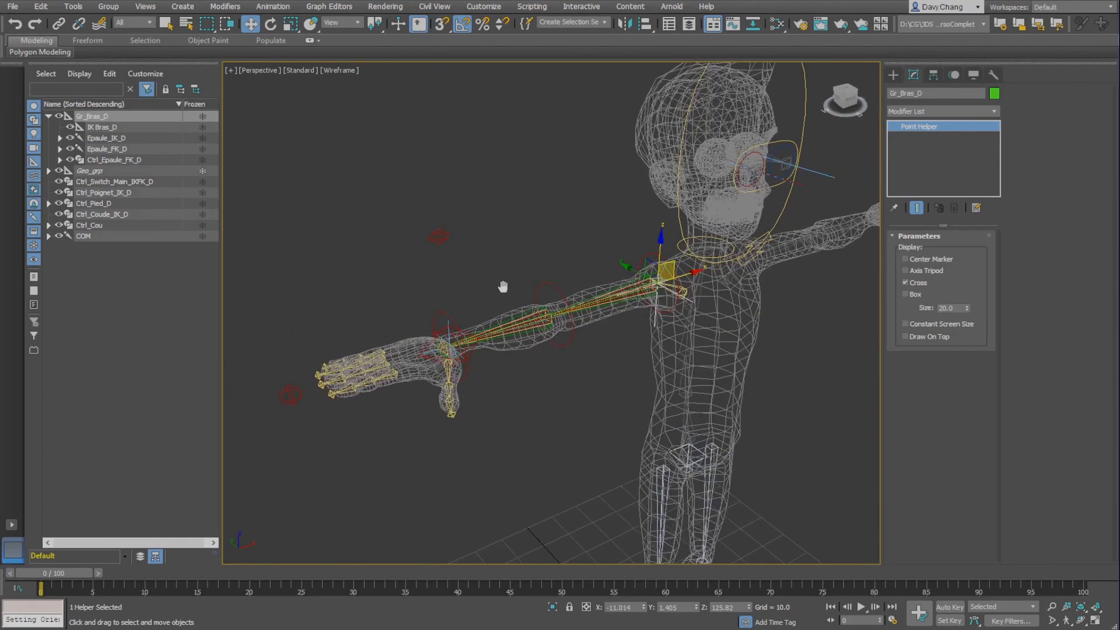
{"action": "left_click", "coordinate": [441, 335]}
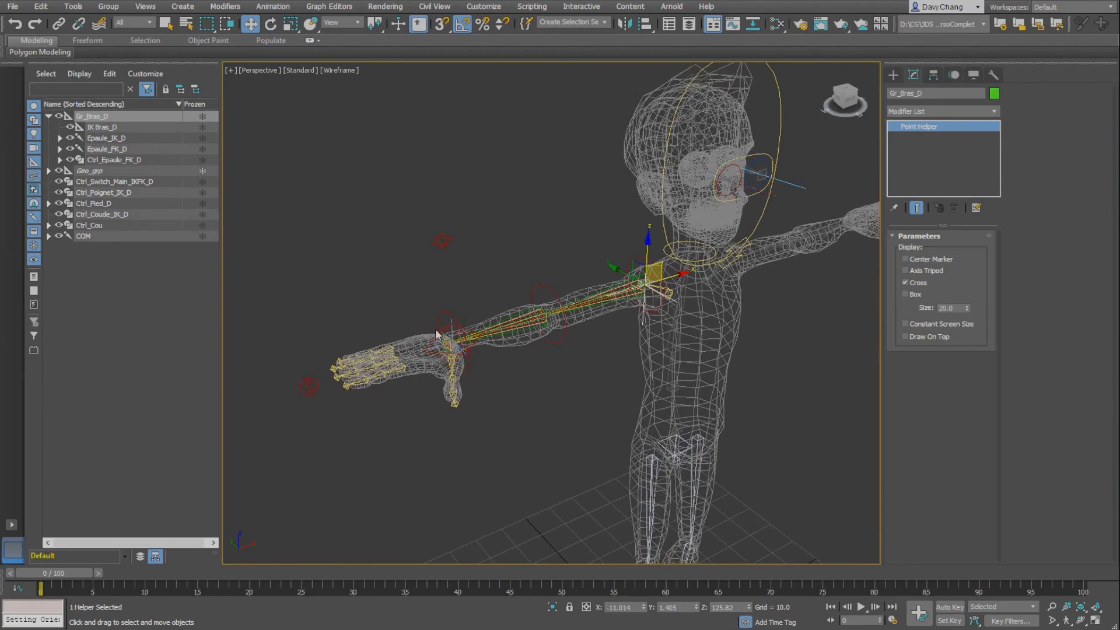
{"action": "left_click", "coordinate": [445, 242], "text": "ctrl"}
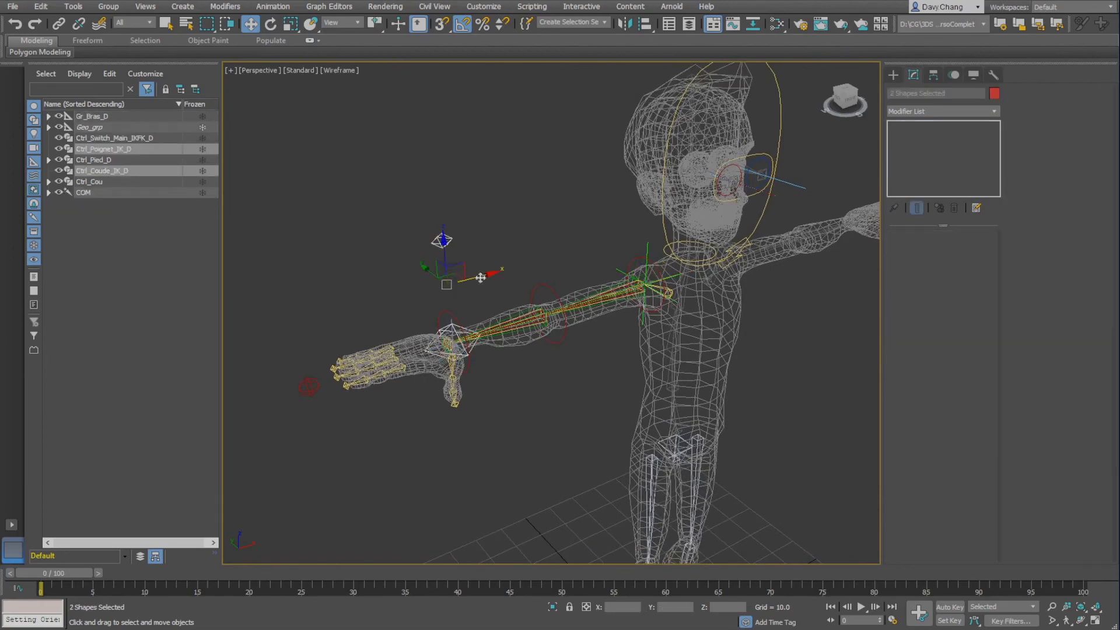
{"action": "middle_click_drag", "start_coordinate": [495, 279], "coordinate": [484, 281], "text": "alt"}
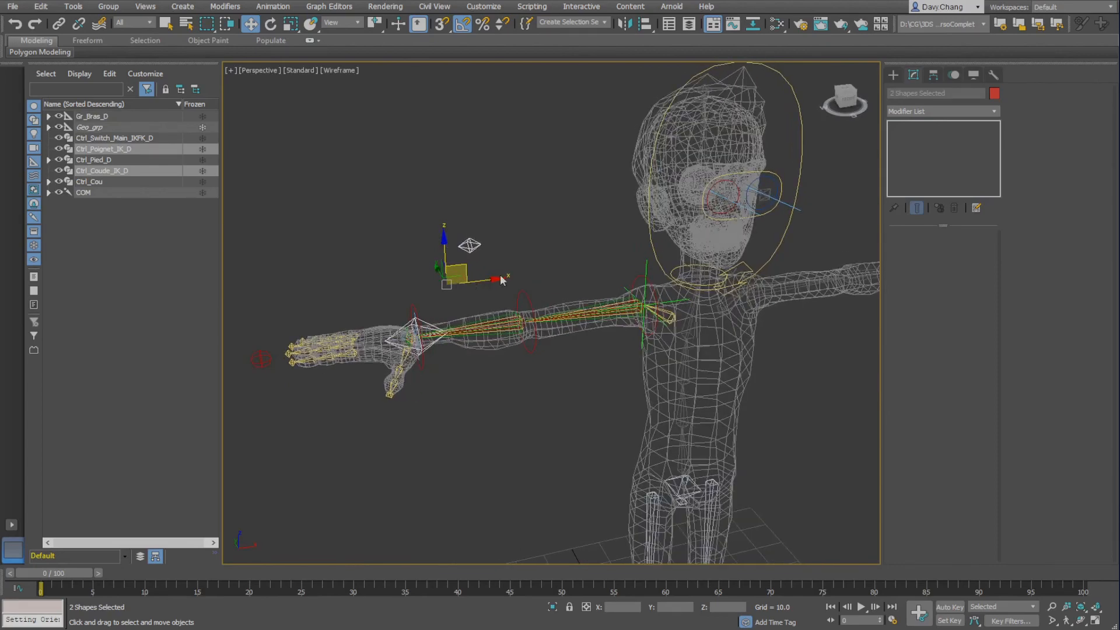
{"action": "middle_click_drag", "start_coordinate": [553, 335], "coordinate": [570, 333], "text": "alt"}
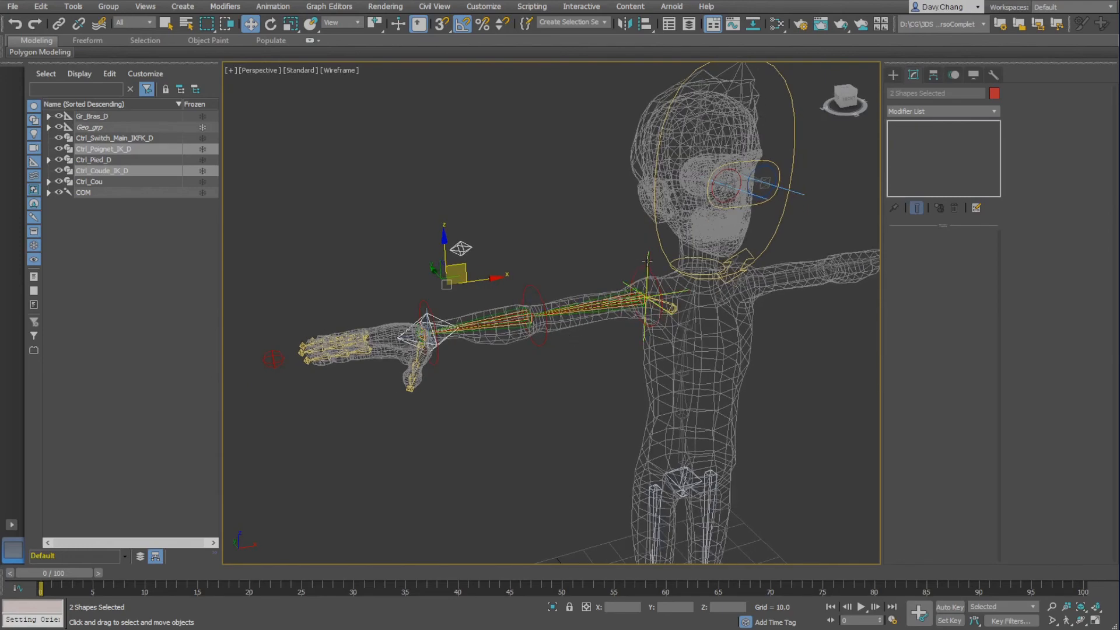
Select the Gr_Bras_D helper and expand its full hierarchy to review the linked bones and controls
{"action": "left_click", "coordinate": [647, 259]}
{"action": "middle_click_drag", "start_coordinate": [647, 259], "coordinate": [605, 294], "text": "alt"}
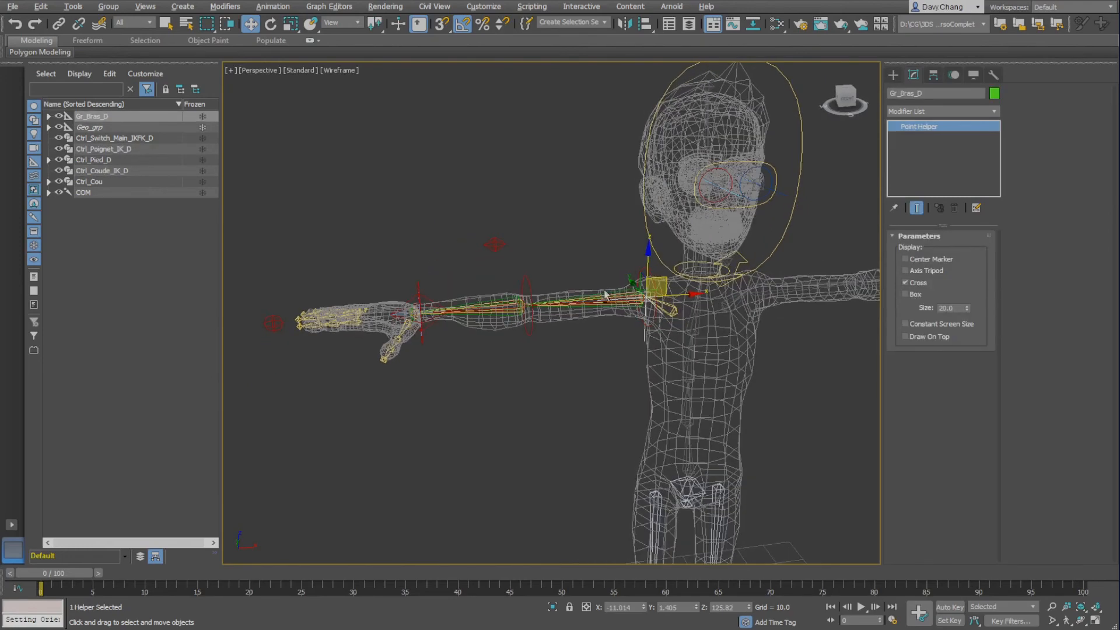
{"action": "left_click", "coordinate": [49, 118]}
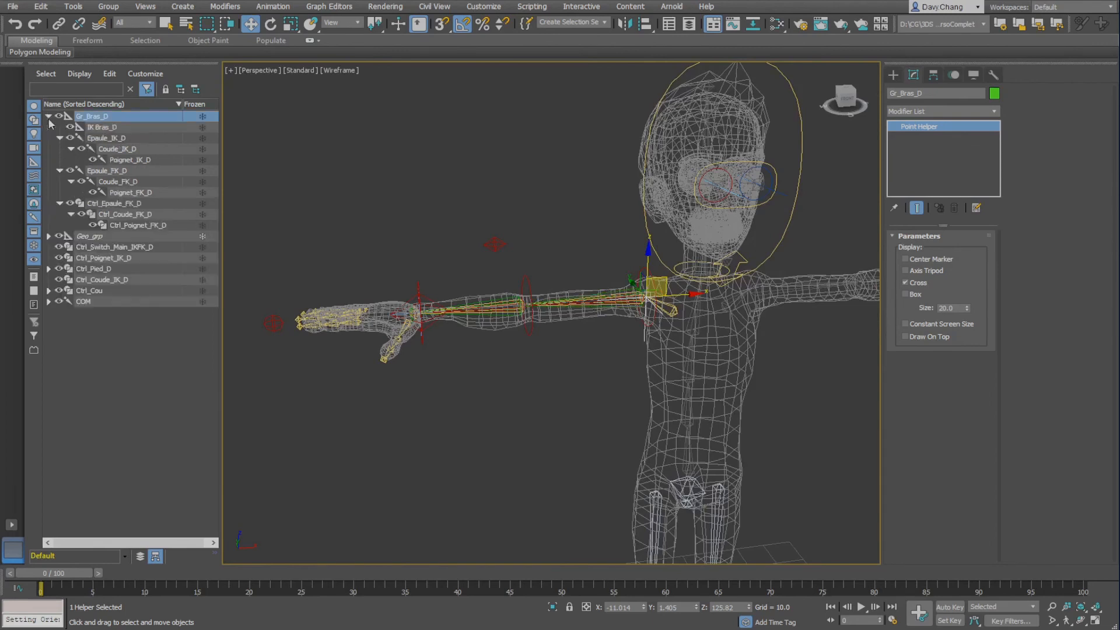
{"action": "left_click", "coordinate": [61, 151]}
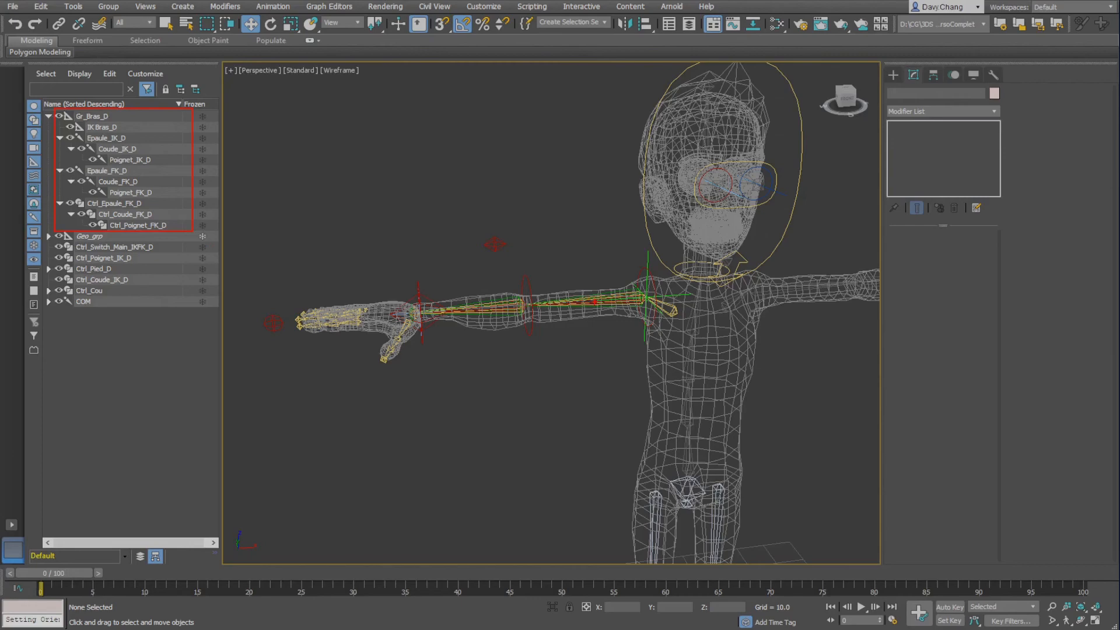
Try rotating the Ventre bone to test how the right arm reacts to the spine, and cancel the rotation
{"action": "middle_click_drag", "start_coordinate": [644, 256], "coordinate": [562, 261], "text": "alt"}
{"action": "scroll", "coordinate": [564, 261], "scroll_direction": "down", "scroll_amount": 2}
{"action": "middle_click_drag", "start_coordinate": [495, 310], "coordinate": [501, 262]}
{"action": "scroll", "coordinate": [529, 243], "scroll_direction": "down", "scroll_amount": 1}
{"action": "middle_click_drag", "start_coordinate": [634, 275], "coordinate": [636, 282], "text": "alt"}
{"action": "scroll", "coordinate": [636, 276], "scroll_direction": "up", "scroll_amount": 3}
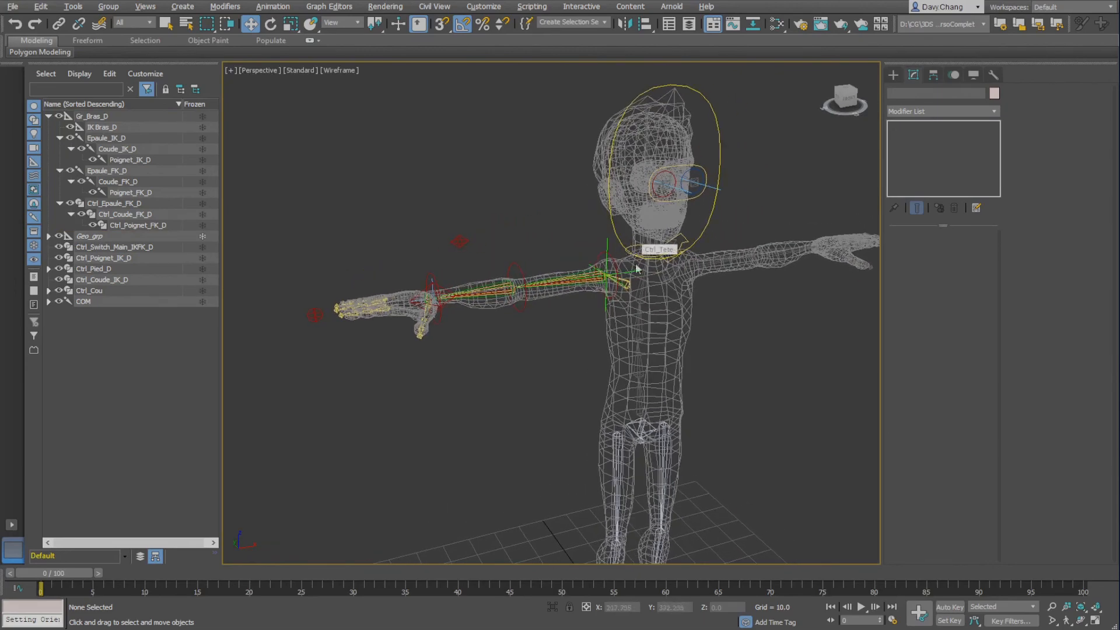
{"action": "left_click", "coordinate": [639, 359]}
{"action": "key", "text": "e"}
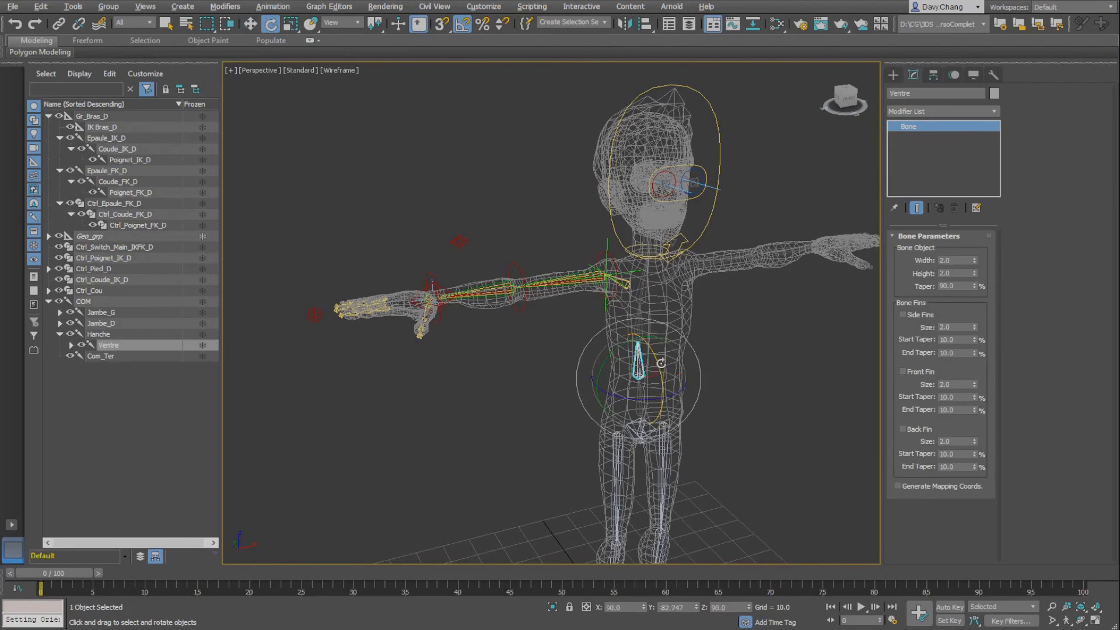
{"action": "mouse_move", "coordinate": [646, 374]}
{"action": "left_mouse_down"}
{"action": "mouse_move", "coordinate": [648, 347]}
{"action": "mouse_move", "coordinate": [660, 360]}
{"action": "mouse_move", "coordinate": [655, 379]}
{"action": "mouse_move", "coordinate": [650, 353]}
{"action": "left_mouse_up"}
{"action": "right_click", "coordinate": [650, 352]}
Test-rotate the Plexus bone to check the arm's attachment to the body, and undo the rotation
{"action": "middle_click_drag", "start_coordinate": [650, 352], "coordinate": [587, 316], "text": "alt"}
{"action": "left_click", "coordinate": [587, 315]}
{"action": "mouse_move", "coordinate": [588, 315]}
{"action": "left_mouse_down"}
{"action": "mouse_move", "coordinate": [550, 315]}
{"action": "mouse_move", "coordinate": [605, 318]}
{"action": "mouse_move", "coordinate": [569, 321]}
{"action": "left_mouse_up"}
{"action": "key", "text": "ctrl+z"}
{"action": "middle_click_drag", "start_coordinate": [538, 335], "coordinate": [607, 330], "text": "alt"}
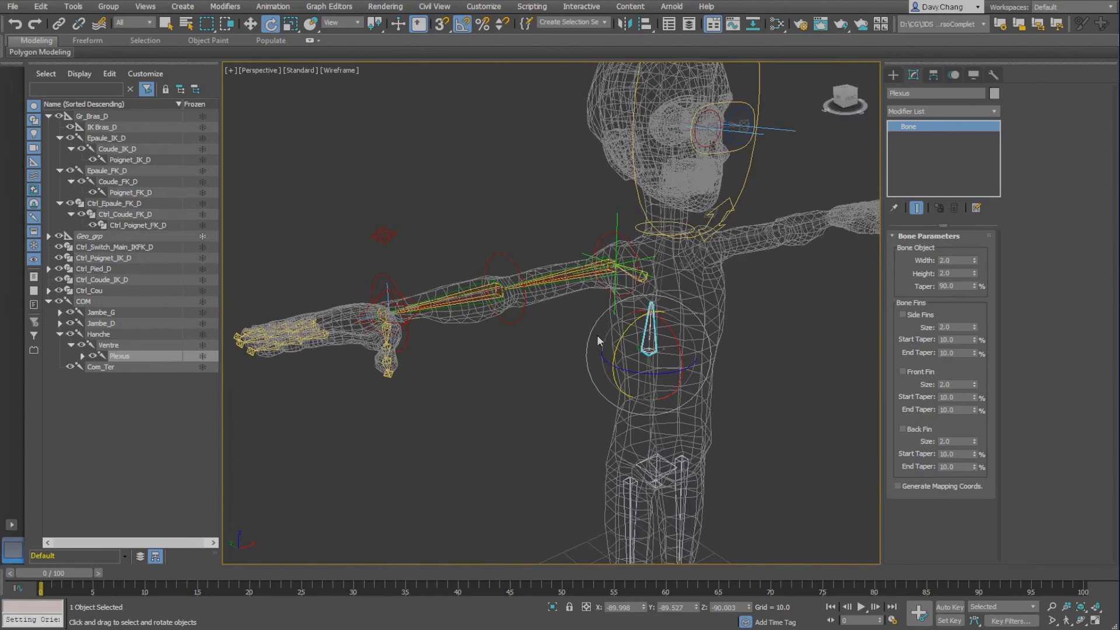
{"action": "mouse_move", "coordinate": [597, 335]}
{"action": "middle_mouse_down", "text": "alt"}
{"action": "mouse_move", "coordinate": [539, 339]}
{"action": "mouse_move", "coordinate": [603, 331]}
{"action": "mouse_move", "coordinate": [585, 332]}
{"action": "middle_mouse_up", "text": "alt"}
Select the Clavicule_D bone and the Gr_Bras_D helper in turn to examine how they meet at the right shoulder
{"action": "left_click", "coordinate": [539, 340]}
{"action": "scroll", "coordinate": [593, 326], "scroll_direction": "up", "scroll_amount": 1}
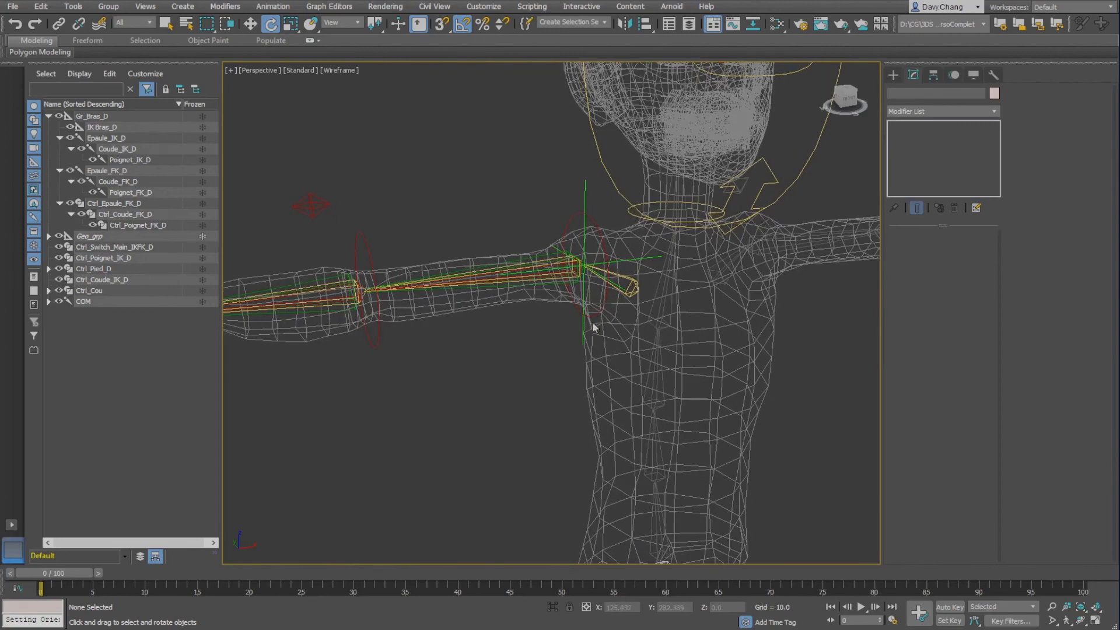
{"action": "left_click", "coordinate": [636, 288]}
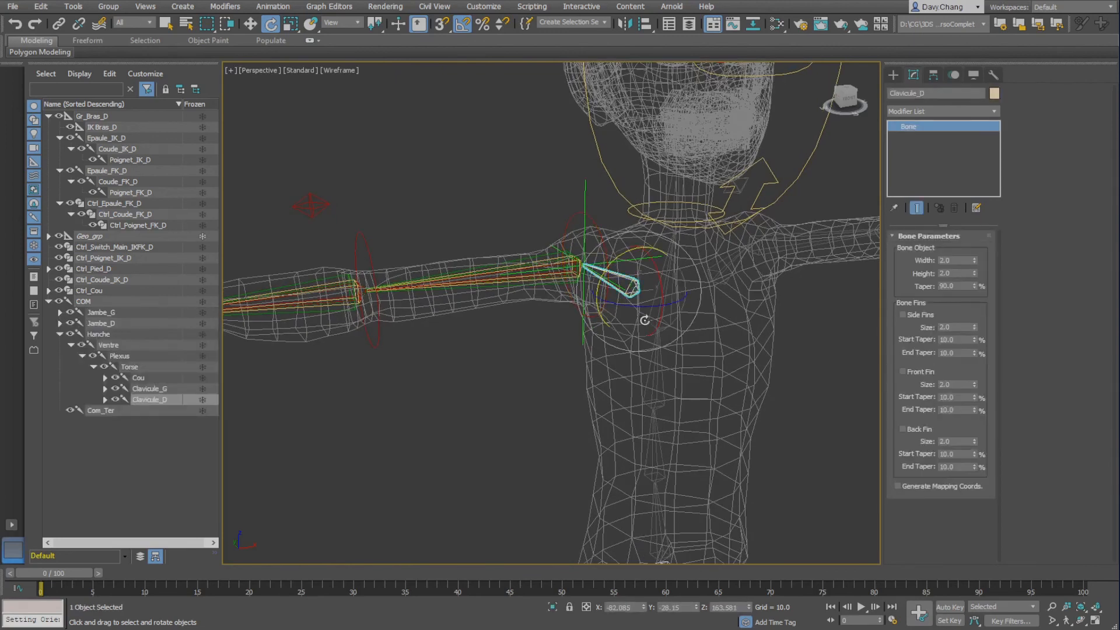
{"action": "middle_click_drag", "start_coordinate": [645, 320], "coordinate": [630, 319], "text": "alt"}
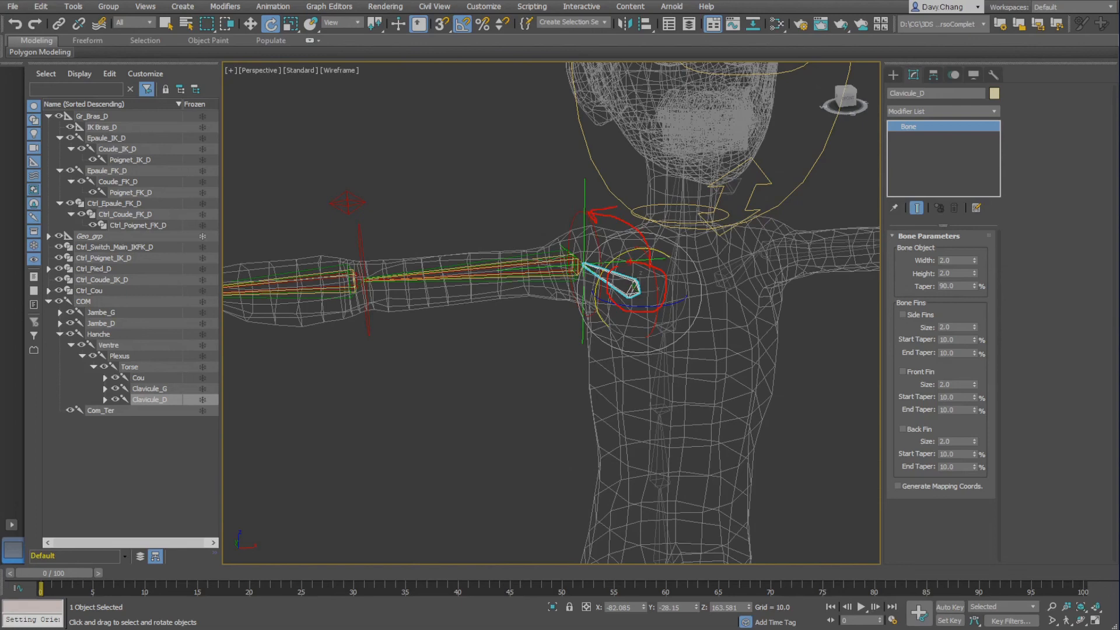
{"action": "left_click", "coordinate": [584, 248]}
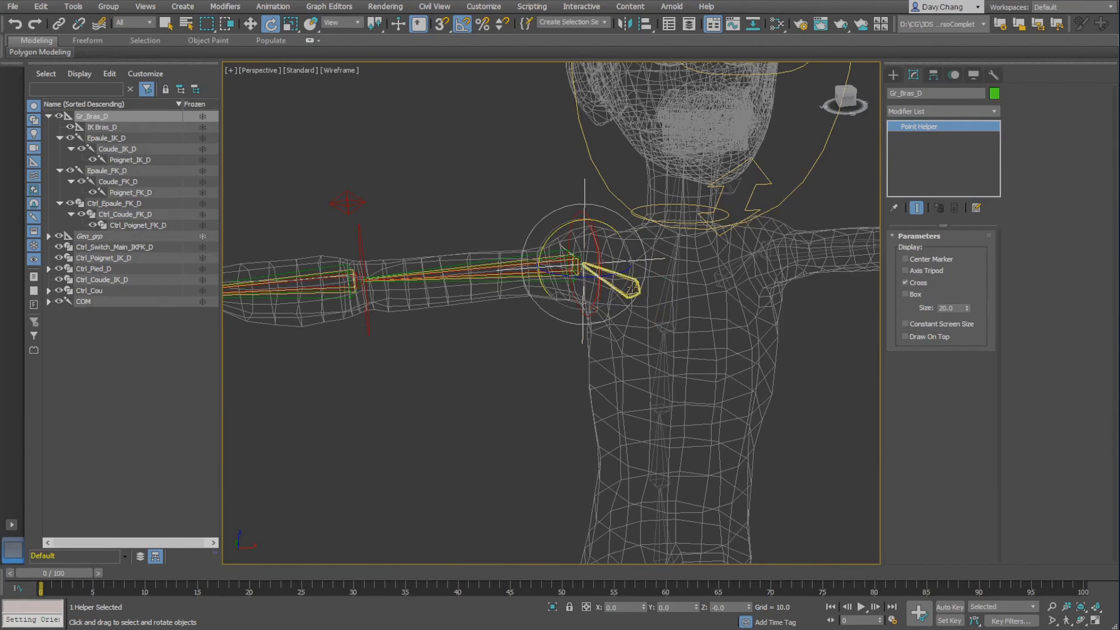
{"action": "left_click", "coordinate": [517, 192]}
{"action": "left_click", "coordinate": [635, 287]}
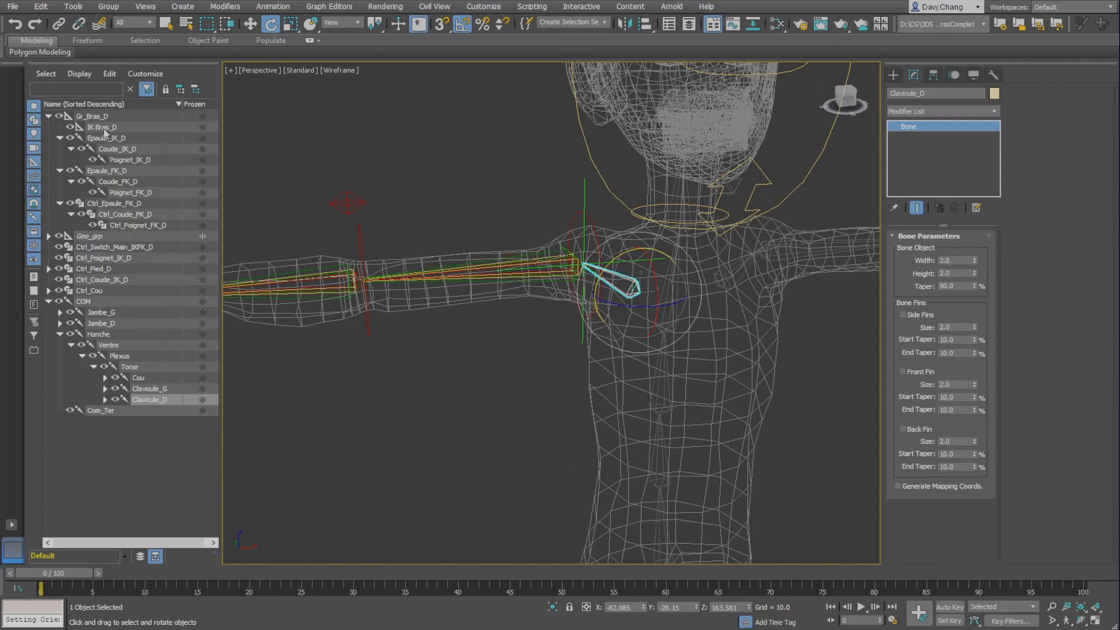
Link the Gr_Bras_D helper to the Clavicule_D bone as its parent
{"action": "scroll", "coordinate": [580, 243], "scroll_direction": "up", "scroll_amount": 5}
{"action": "middle_click_drag", "start_coordinate": [584, 238], "coordinate": [535, 220]}
{"action": "left_click", "coordinate": [529, 205]}
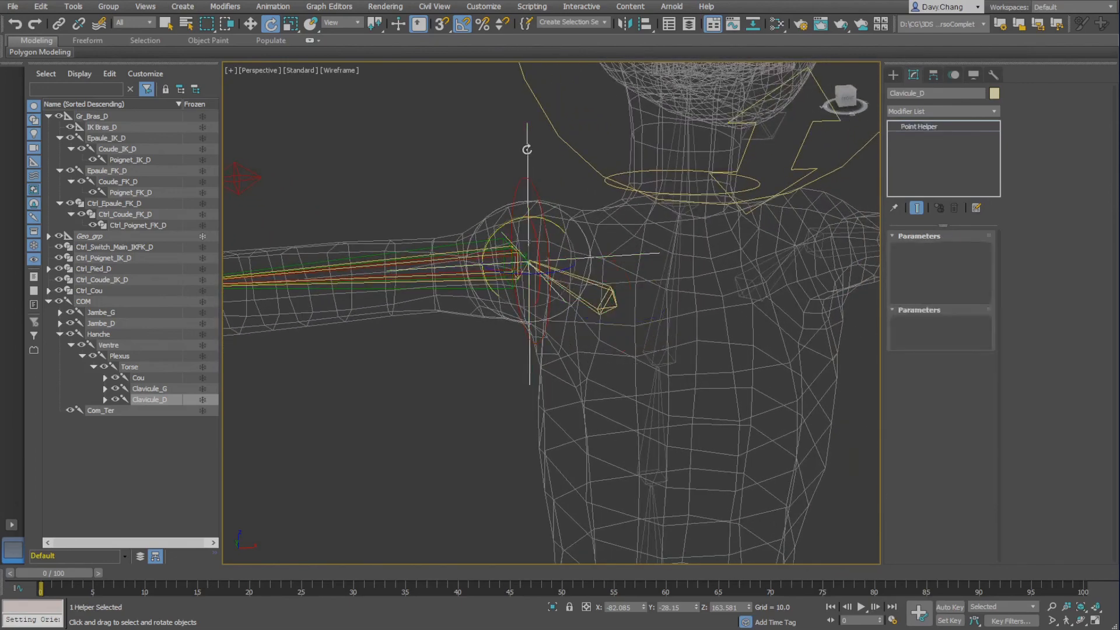
{"action": "key", "text": "w"}
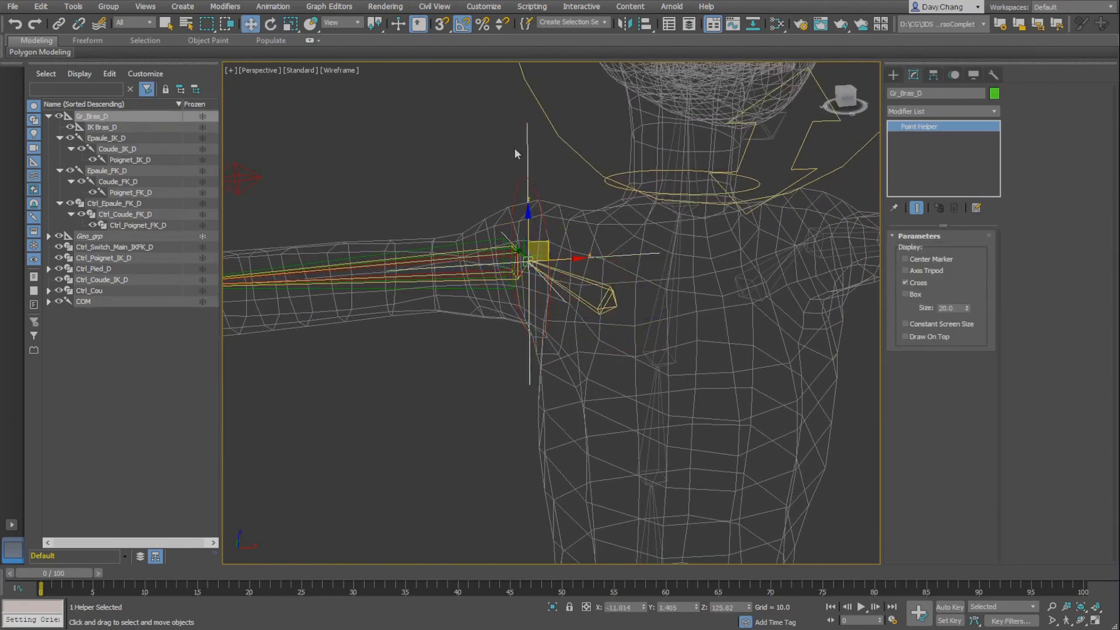
{"action": "left_click", "coordinate": [58, 24]}
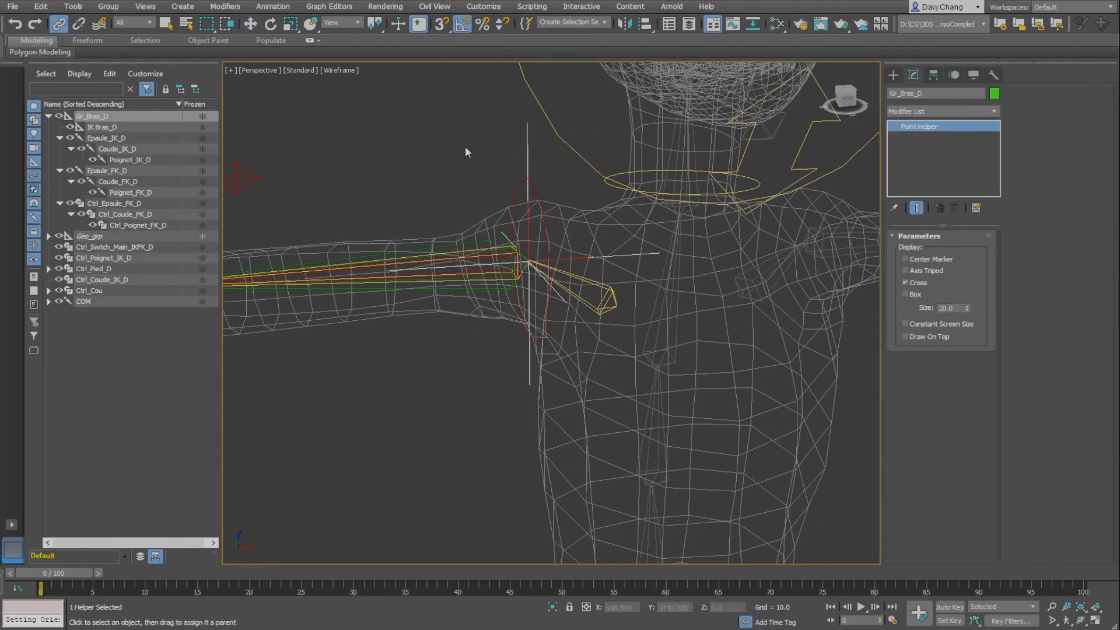
{"action": "left_click_drag", "start_coordinate": [531, 140], "coordinate": [614, 316]}
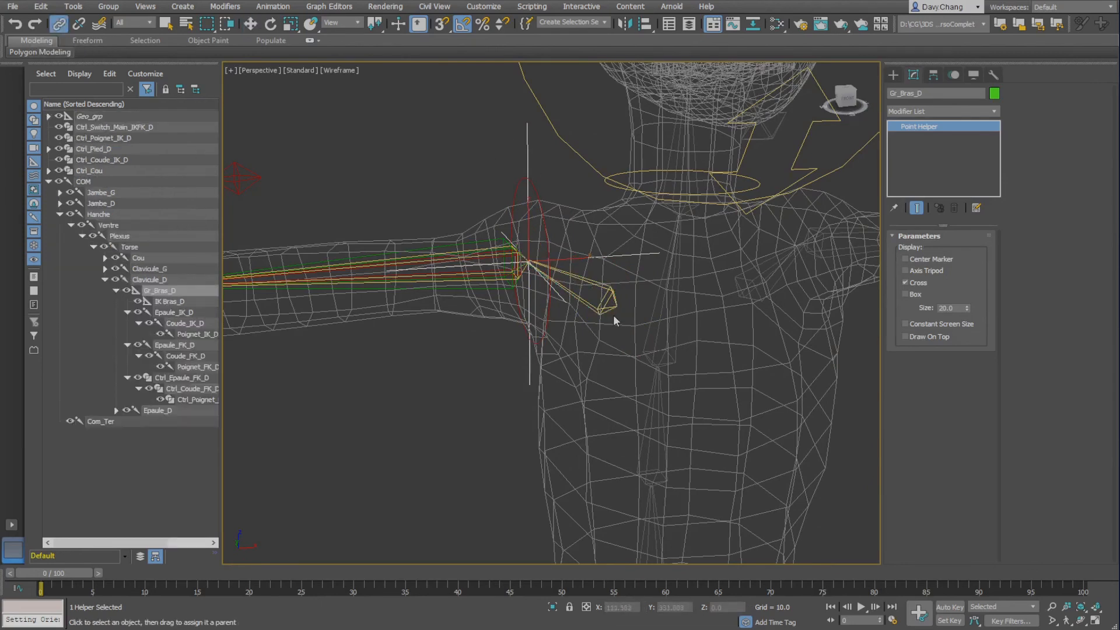
{"action": "key", "text": "w"}
Test-rotate the Ventre bone to check that the right arm follows the spine, and undo the rotation
{"action": "scroll", "coordinate": [492, 368], "scroll_direction": "down", "scroll_amount": 5}
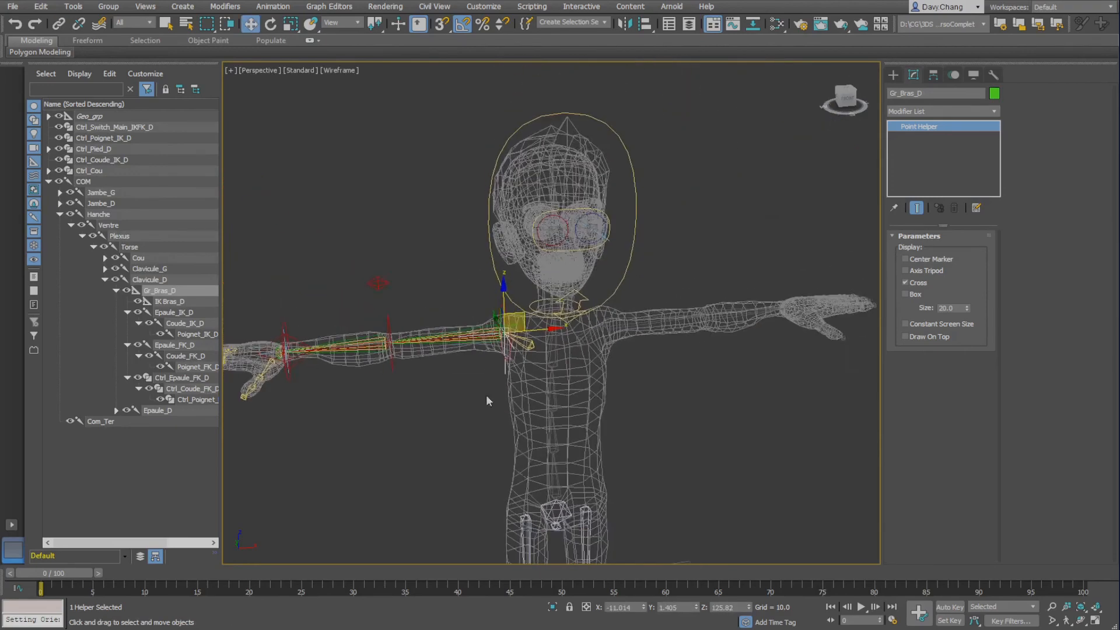
{"action": "middle_click_drag", "start_coordinate": [503, 388], "coordinate": [536, 354]}
{"action": "left_click", "coordinate": [594, 399]}
{"action": "key", "text": "e"}
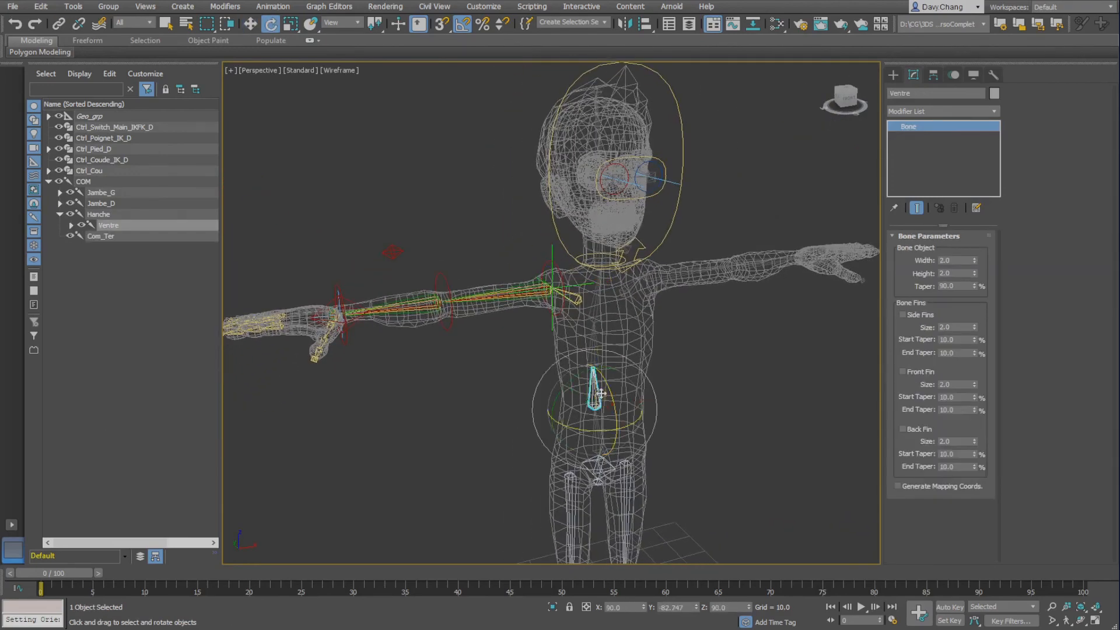
{"action": "mouse_move", "coordinate": [607, 389]}
{"action": "middle_mouse_down", "text": "alt"}
{"action": "mouse_move", "coordinate": [625, 396]}
{"action": "mouse_move", "coordinate": [611, 400]}
{"action": "middle_mouse_up", "text": "alt"}
{"action": "left_click_drag", "start_coordinate": [611, 400], "coordinate": [603, 379]}
{"action": "key", "text": "ctrl+z"}
Test-rotate the Clavicule_D bone to check the right arm's reaction to the clavicle, and undo the rotations
{"action": "middle_click_drag", "start_coordinate": [597, 350], "coordinate": [621, 376], "text": "alt"}
{"action": "scroll", "coordinate": [569, 340], "scroll_direction": "up", "scroll_amount": 4}
{"action": "scroll", "coordinate": [597, 342], "scroll_direction": "up", "scroll_amount": 1}
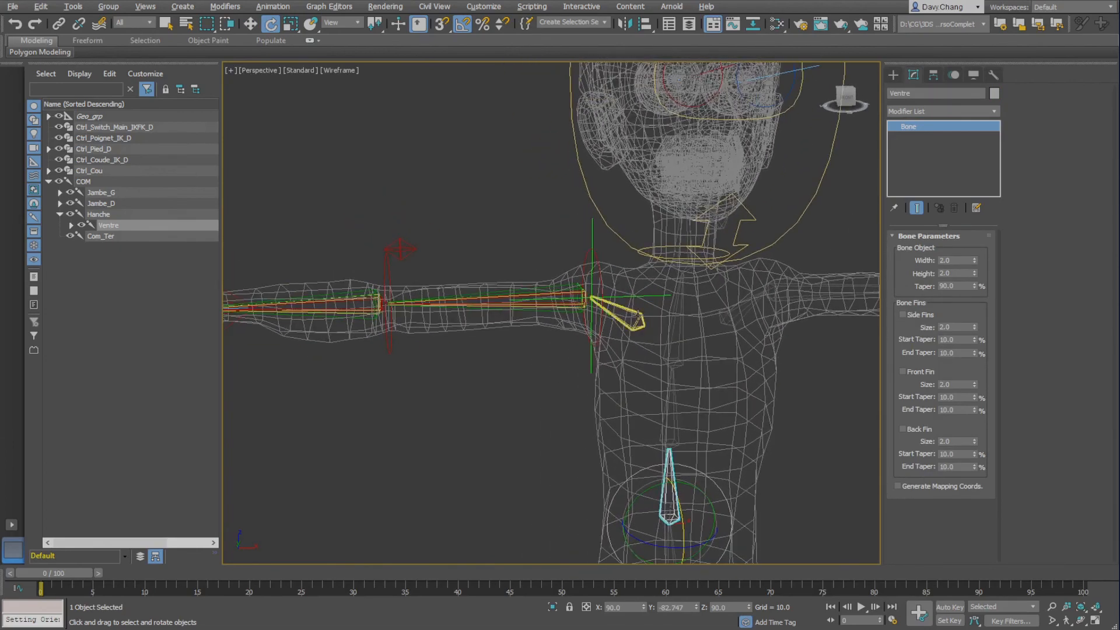
{"action": "left_click", "coordinate": [630, 321]}
{"action": "mouse_move", "coordinate": [630, 298]}
{"action": "left_mouse_down"}
{"action": "mouse_move", "coordinate": [645, 286]}
{"action": "mouse_move", "coordinate": [598, 308]}
{"action": "mouse_move", "coordinate": [648, 292]}
{"action": "mouse_move", "coordinate": [604, 304]}
{"action": "mouse_move", "coordinate": [628, 310]}
{"action": "left_mouse_up"}
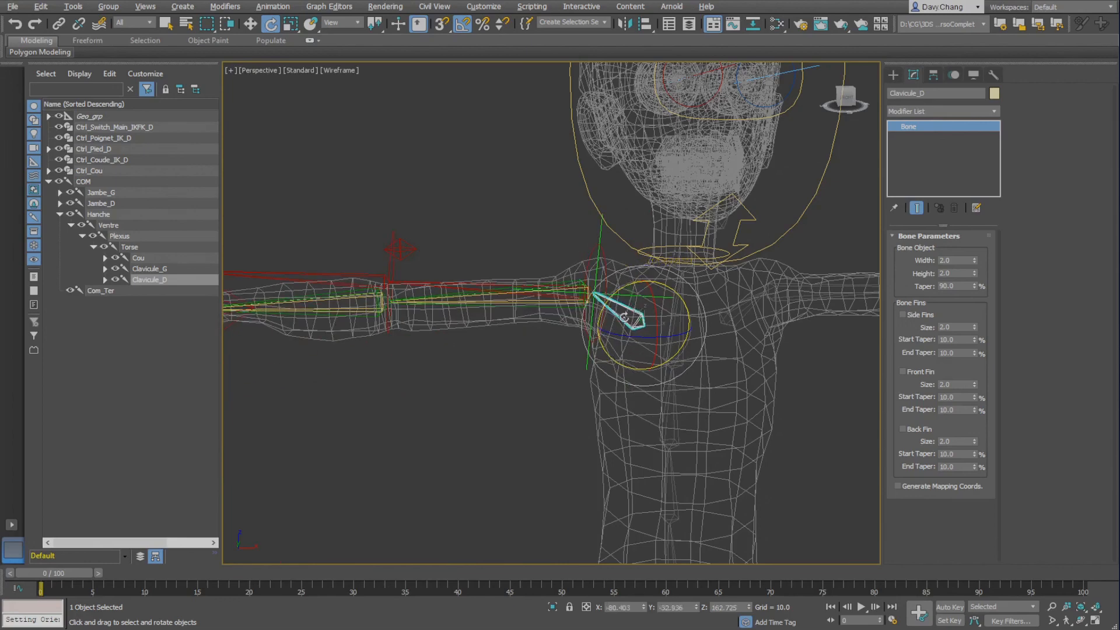
{"action": "mouse_move", "coordinate": [576, 387]}
{"action": "middle_mouse_down", "text": "alt"}
{"action": "mouse_move", "coordinate": [602, 388]}
{"action": "mouse_move", "coordinate": [610, 401]}
{"action": "mouse_move", "coordinate": [577, 404]}
{"action": "middle_mouse_up", "text": "alt"}
{"action": "scroll", "coordinate": [563, 420], "scroll_direction": "down", "scroll_amount": 2}
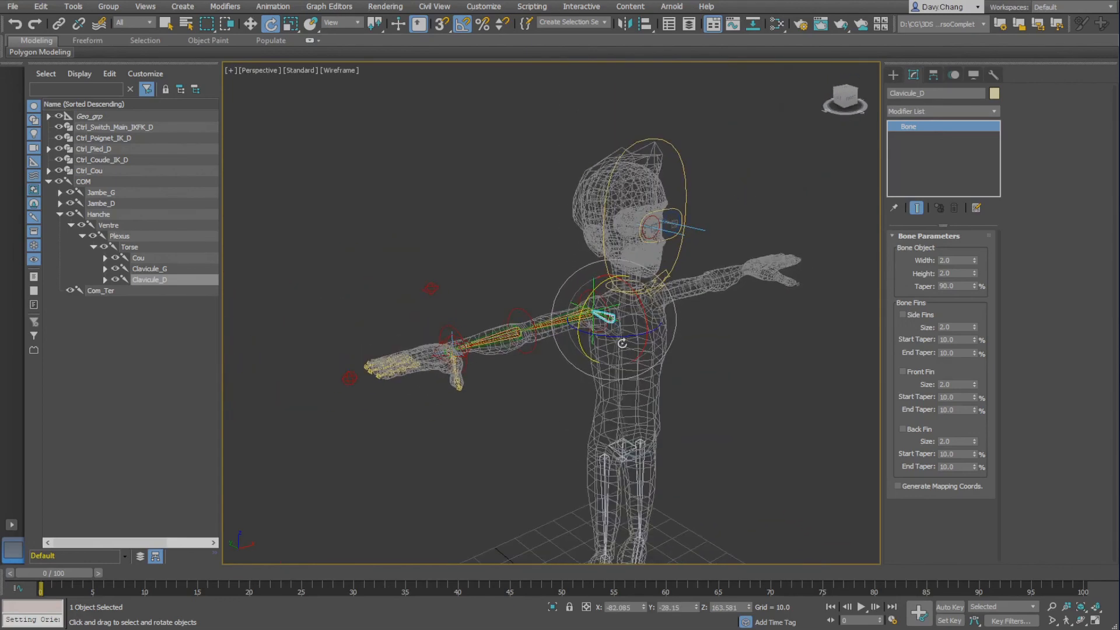
{"action": "left_click_drag", "start_coordinate": [620, 337], "coordinate": [602, 353]}
{"action": "key", "text": "ctrl+z"}
Select the Gr_Bras_D helper and expand its IK, FK and control branches to review the hierarchy under Clavicule_D
{"action": "middle_click_drag", "start_coordinate": [585, 377], "coordinate": [612, 352], "text": "alt"}
{"action": "scroll", "coordinate": [579, 367], "scroll_direction": "up", "scroll_amount": 3}
{"action": "scroll", "coordinate": [618, 351], "scroll_direction": "down", "scroll_amount": 1}
{"action": "middle_click_drag", "start_coordinate": [612, 353], "coordinate": [627, 364]}
{"action": "middle_click_drag", "start_coordinate": [727, 350], "coordinate": [736, 228], "text": "alt"}
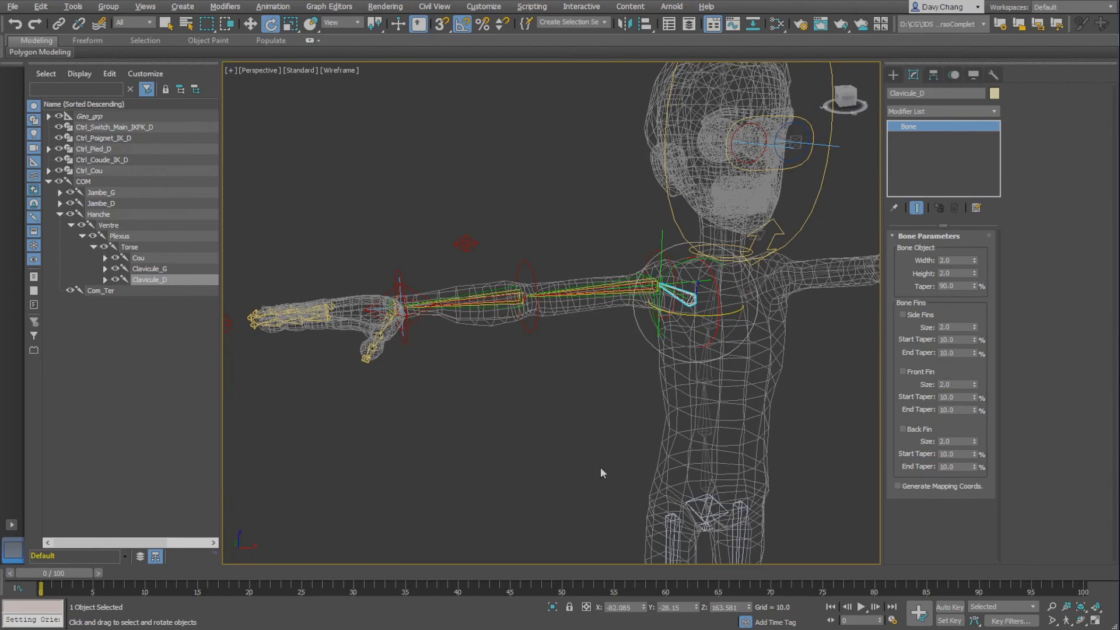
{"action": "left_click", "coordinate": [656, 239]}
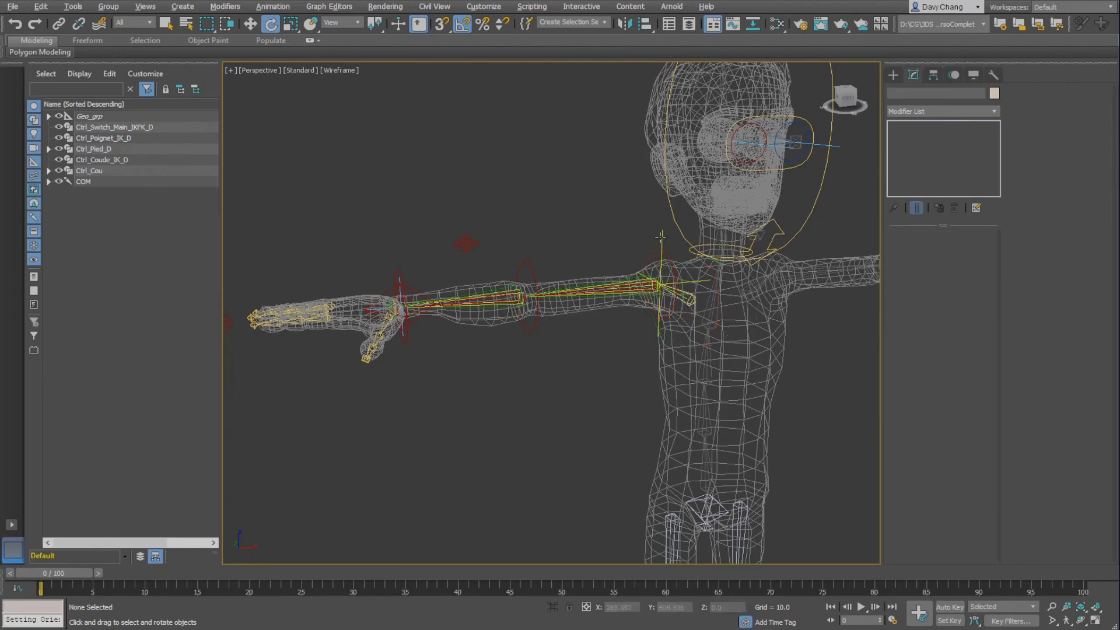
{"action": "left_click", "coordinate": [661, 237]}
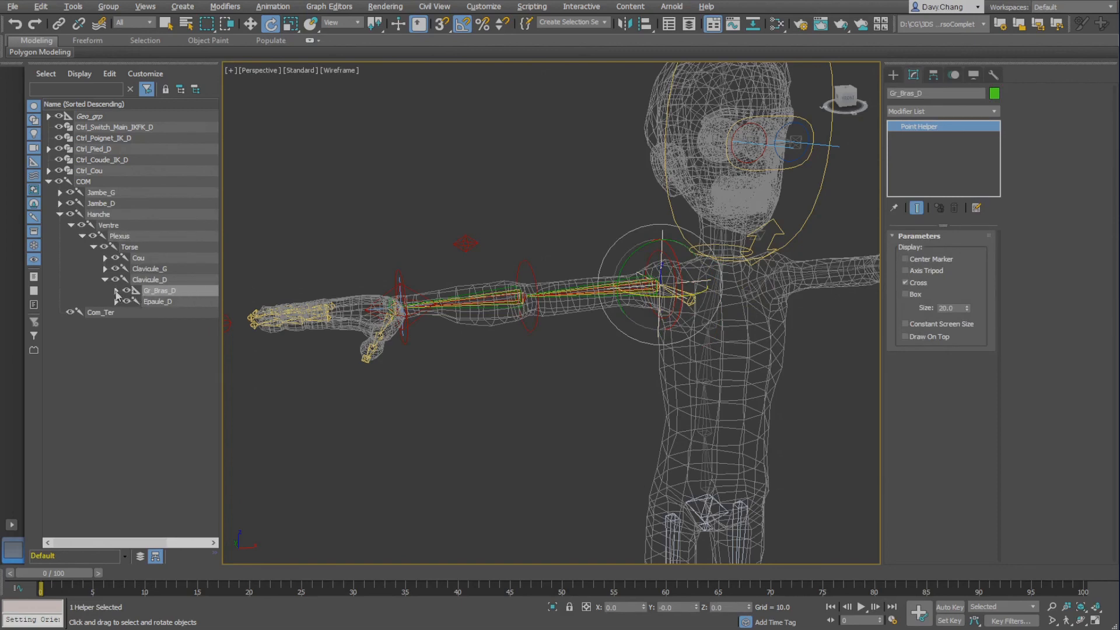
{"action": "left_click", "coordinate": [116, 292]}
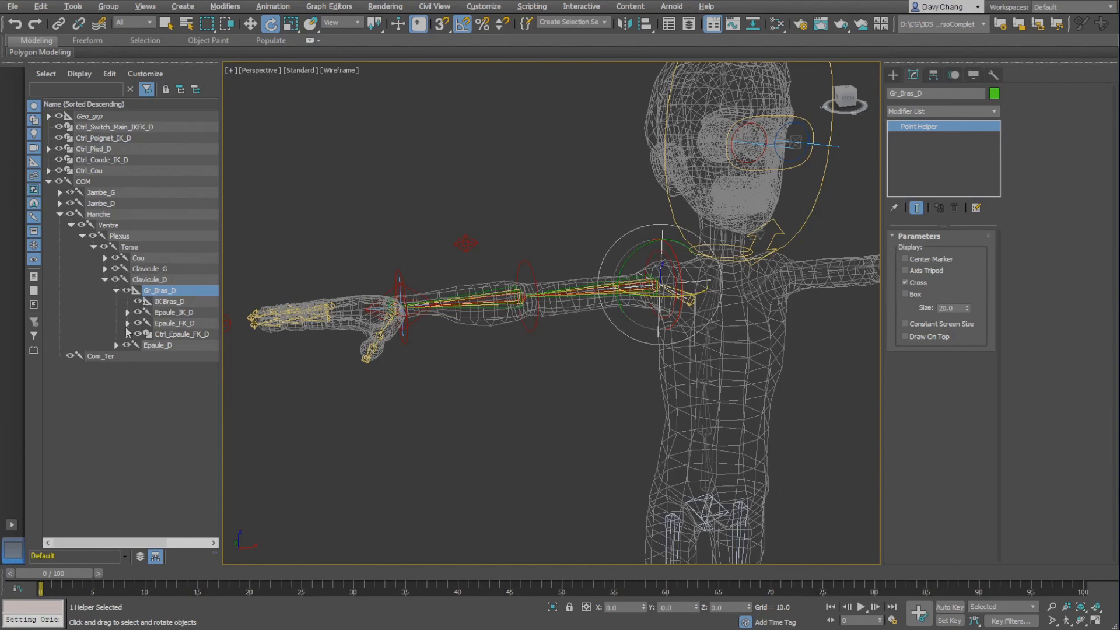
{"action": "left_click", "coordinate": [127, 334]}
{"action": "left_click", "coordinate": [127, 324]}
{"action": "left_click", "coordinate": [127, 313]}
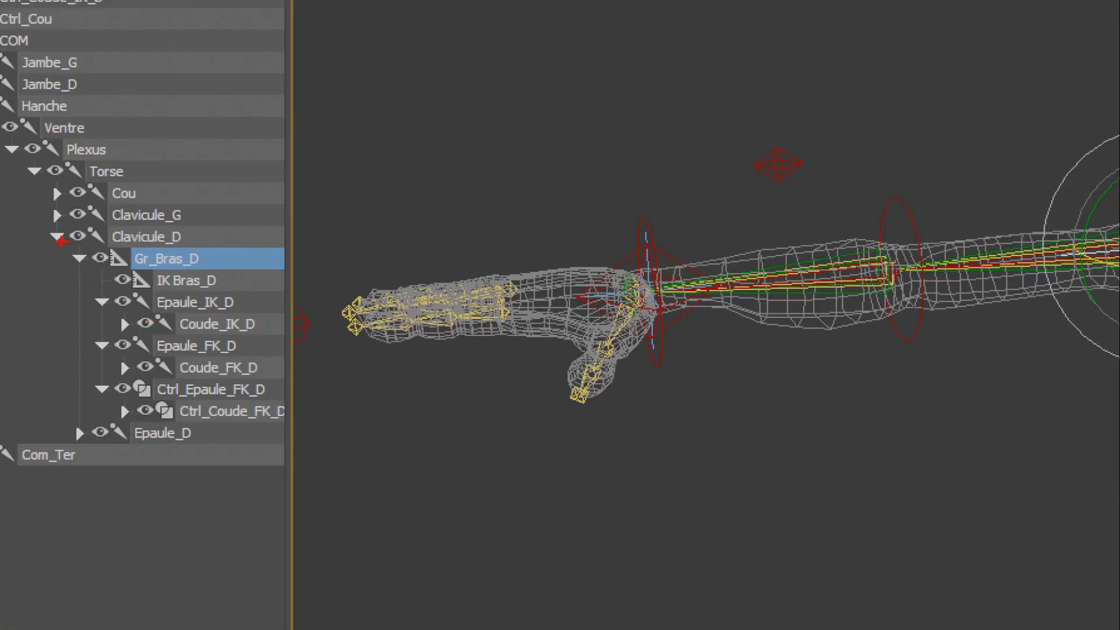
{"action": "left_click_drag", "start_coordinate": [61, 241], "coordinate": [350, 426], "text": "ctrl"}
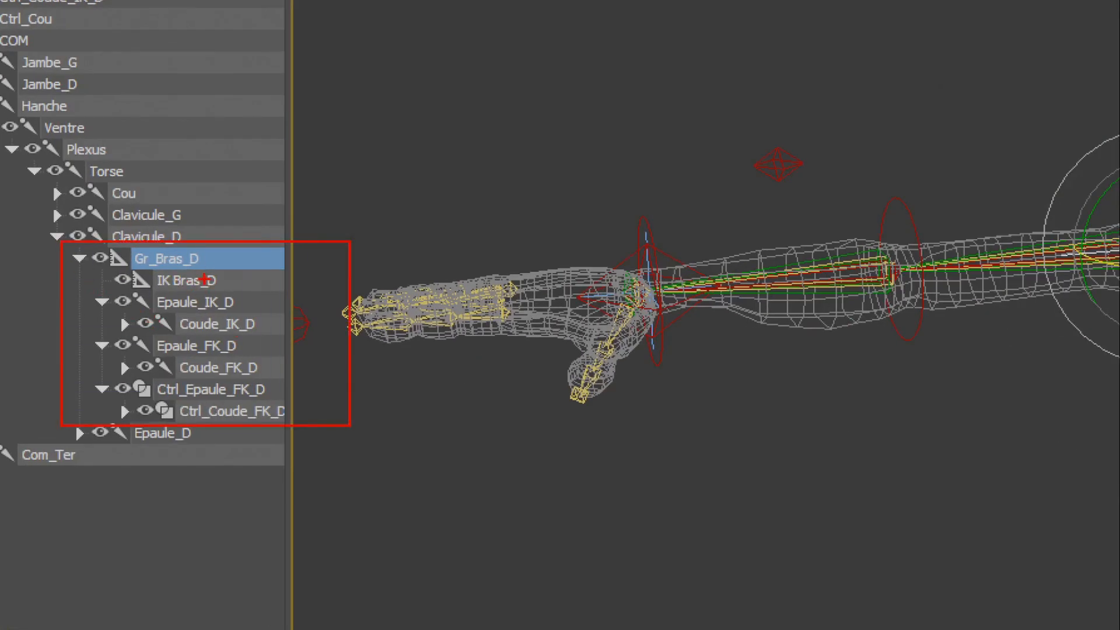
{"action": "left_click_drag", "start_coordinate": [204, 280], "coordinate": [290, 279], "text": "shift"}
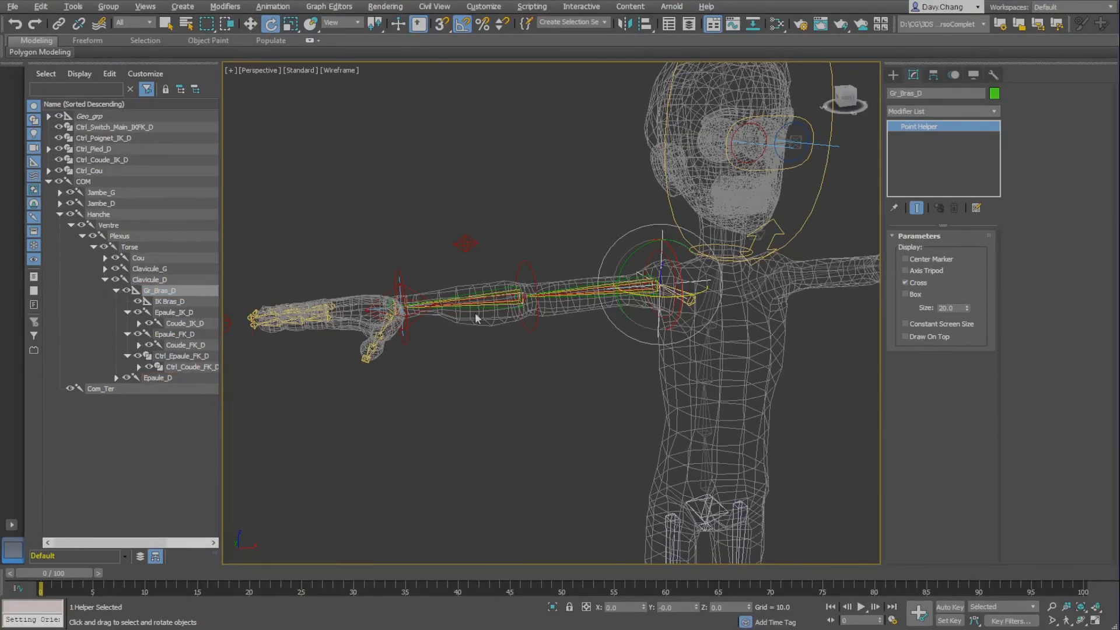
{"action": "middle_click_drag", "start_coordinate": [476, 318], "coordinate": [542, 318], "text": "alt"}
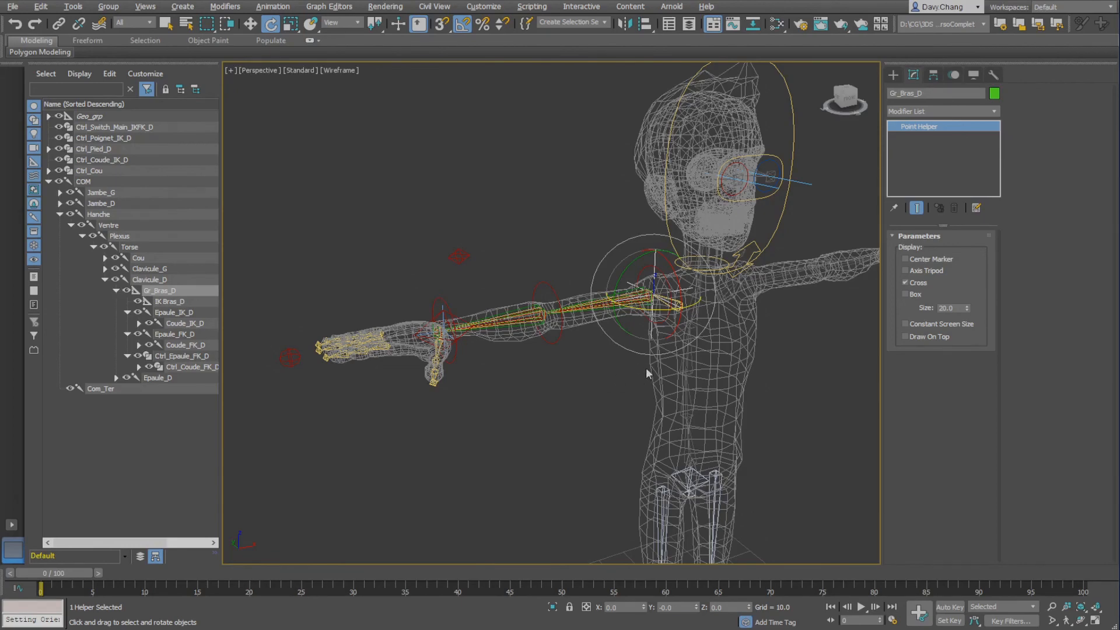
{"action": "middle_click_drag", "start_coordinate": [646, 368], "coordinate": [623, 367], "text": "alt"}
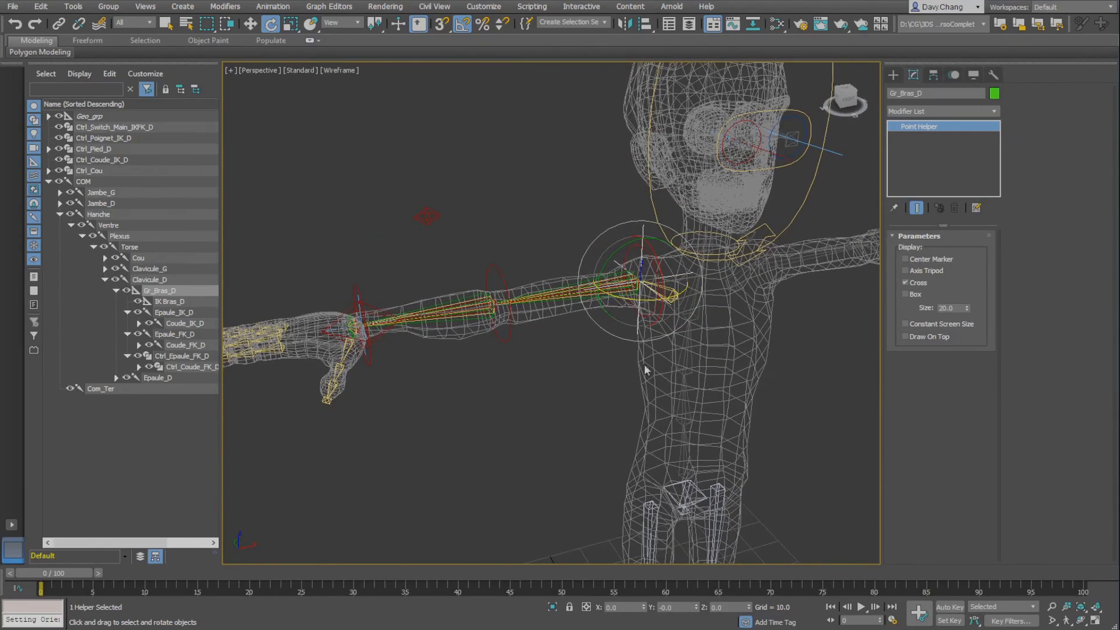
Test-rotate the Torse bone in both directions and switch to shaded display to compare the IK and FK arm chains
{"action": "left_click", "coordinate": [697, 321]}
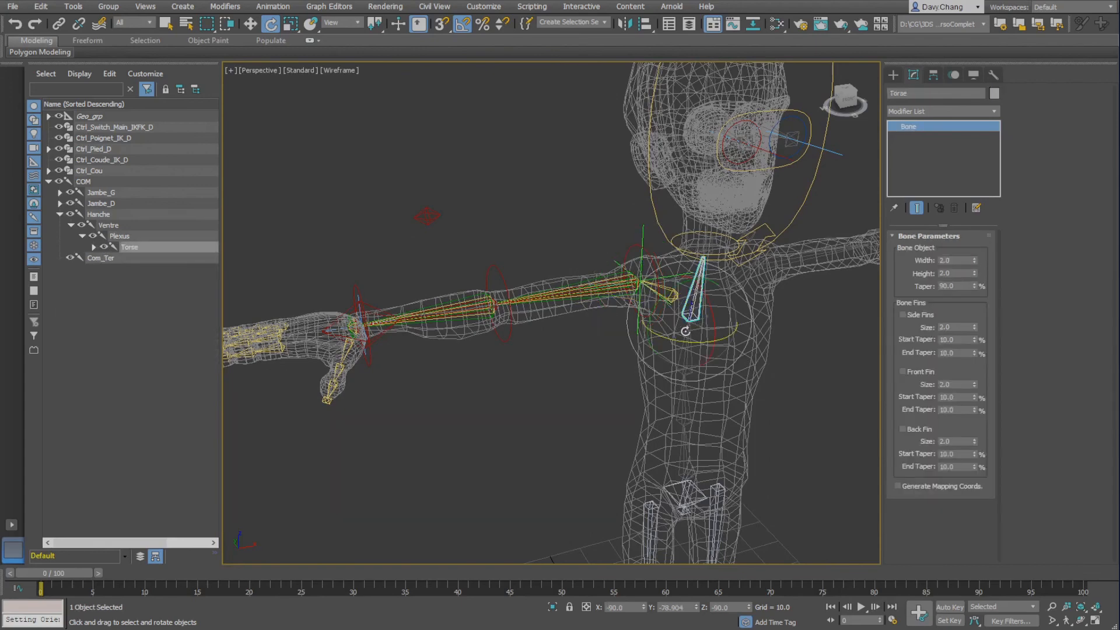
{"action": "mouse_move", "coordinate": [684, 343]}
{"action": "left_mouse_down"}
{"action": "mouse_move", "coordinate": [706, 348]}
{"action": "mouse_move", "coordinate": [669, 352]}
{"action": "mouse_move", "coordinate": [710, 342]}
{"action": "mouse_move", "coordinate": [642, 347]}
{"action": "left_mouse_up"}
{"action": "key", "text": "F3"}
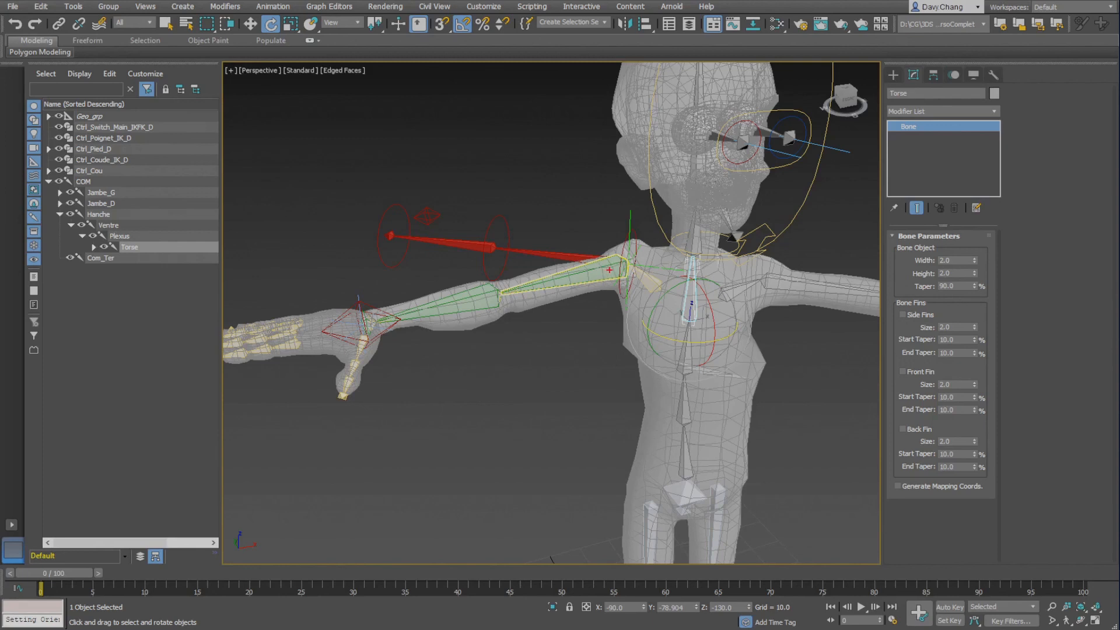
{"action": "mouse_move", "coordinate": [610, 270]}
{"action": "left_mouse_down"}
{"action": "mouse_move", "coordinate": [383, 325]}
{"action": "mouse_move", "coordinate": [437, 332]}
{"action": "left_mouse_up"}
{"action": "left_click_drag", "start_coordinate": [605, 270], "coordinate": [659, 335]}
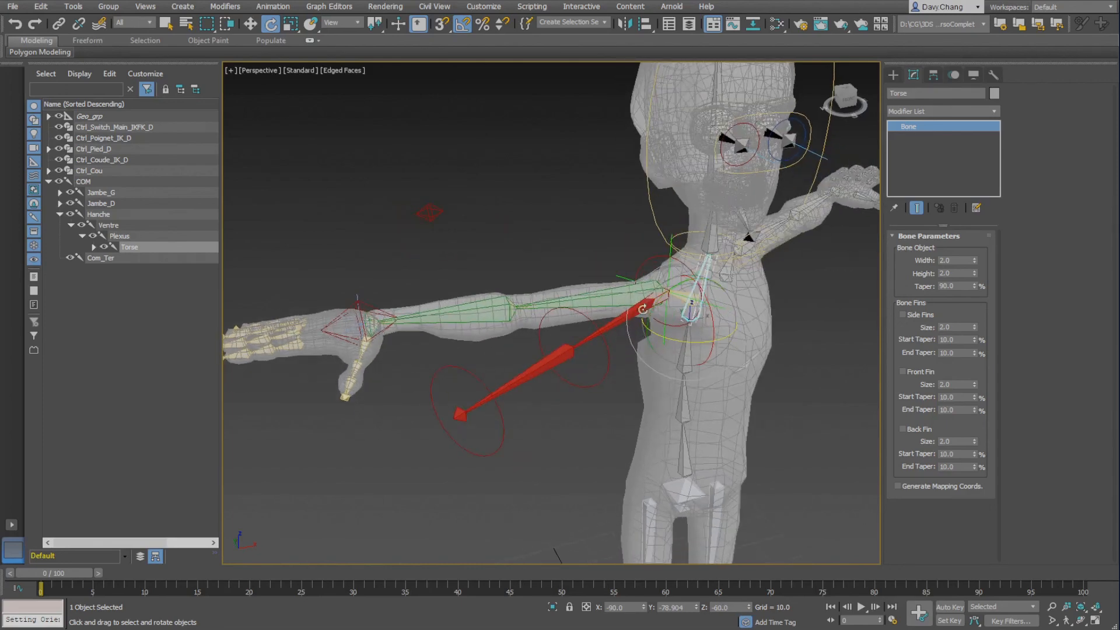
{"action": "left_click_drag", "start_coordinate": [664, 345], "coordinate": [658, 360]}
Undo the test rotations of the Torse bone
{"action": "middle_click_drag", "start_coordinate": [658, 360], "coordinate": [631, 342], "text": "alt"}
{"action": "key", "text": "ctrl+z"}
{"action": "key", "text": "w"}
{"action": "key", "text": "ctrl+z"}
{"action": "key", "text": "ctrl+z"}
{"action": "scroll", "coordinate": [642, 357], "scroll_direction": "up", "scroll_amount": 3}
{"action": "scroll", "coordinate": [621, 341], "scroll_direction": "down", "scroll_amount": 3}
{"action": "key", "text": "ctrl+z"}
{"action": "key", "text": "ctrl+z"}
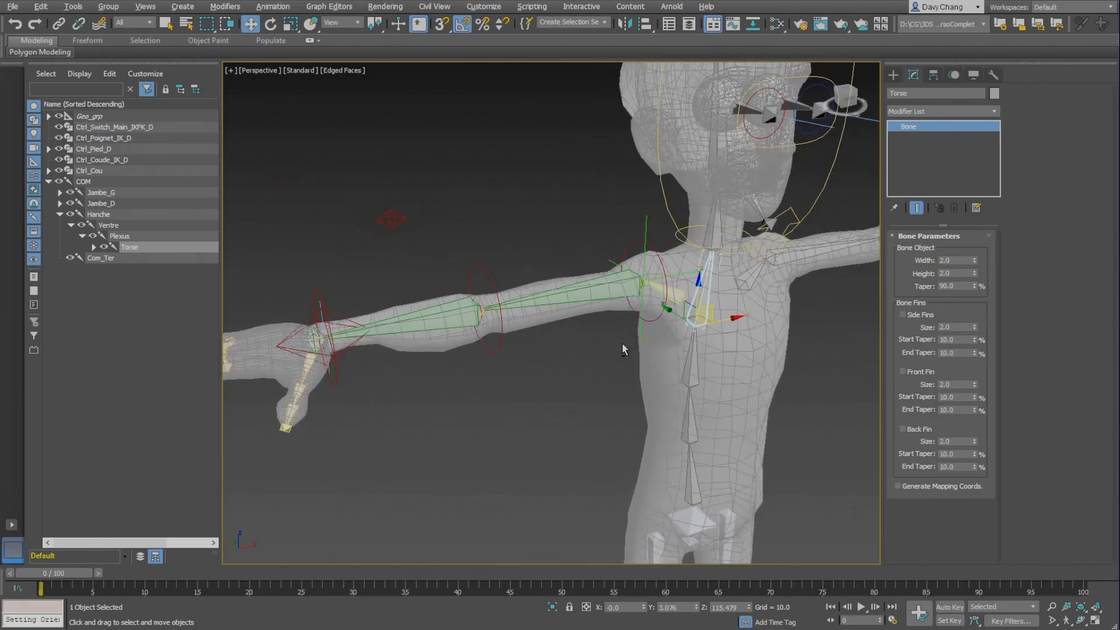
{"action": "scroll", "coordinate": [621, 348], "scroll_direction": "down", "scroll_amount": 2}
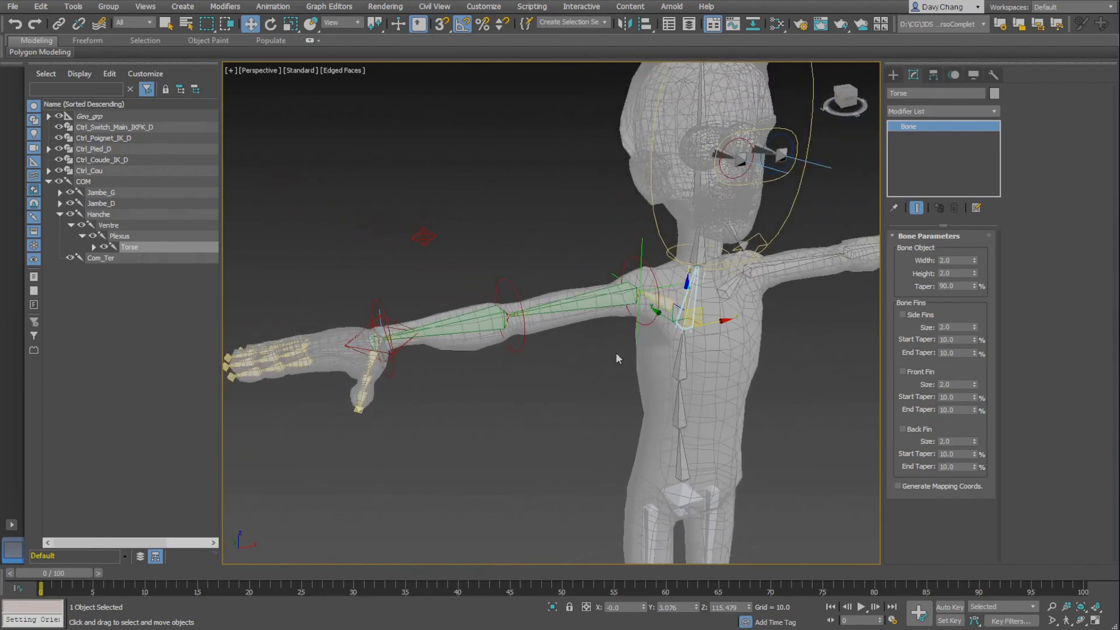
{"action": "key", "text": "ctrl+z"}
{"action": "key", "text": "ctrl+z"}
{"action": "key", "text": "ctrl+z"}
{"action": "key", "text": "ctrl+z"}
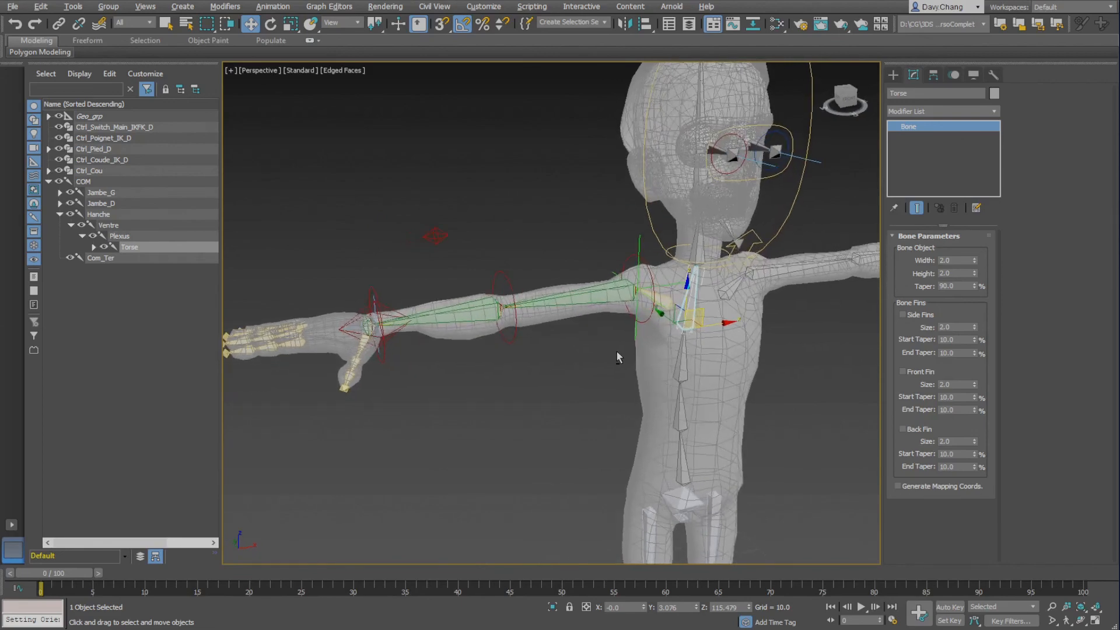
Move the Ctrl_Poignet_IK_D wrist control up and toward the body to pose the arm in IK
{"action": "mouse_move", "coordinate": [617, 352]}
{"action": "middle_mouse_down", "text": "alt"}
{"action": "mouse_move", "coordinate": [660, 349]}
{"action": "mouse_move", "coordinate": [605, 347]}
{"action": "mouse_move", "coordinate": [619, 354]}
{"action": "mouse_move", "coordinate": [608, 357]}
{"action": "middle_mouse_up", "text": "alt"}
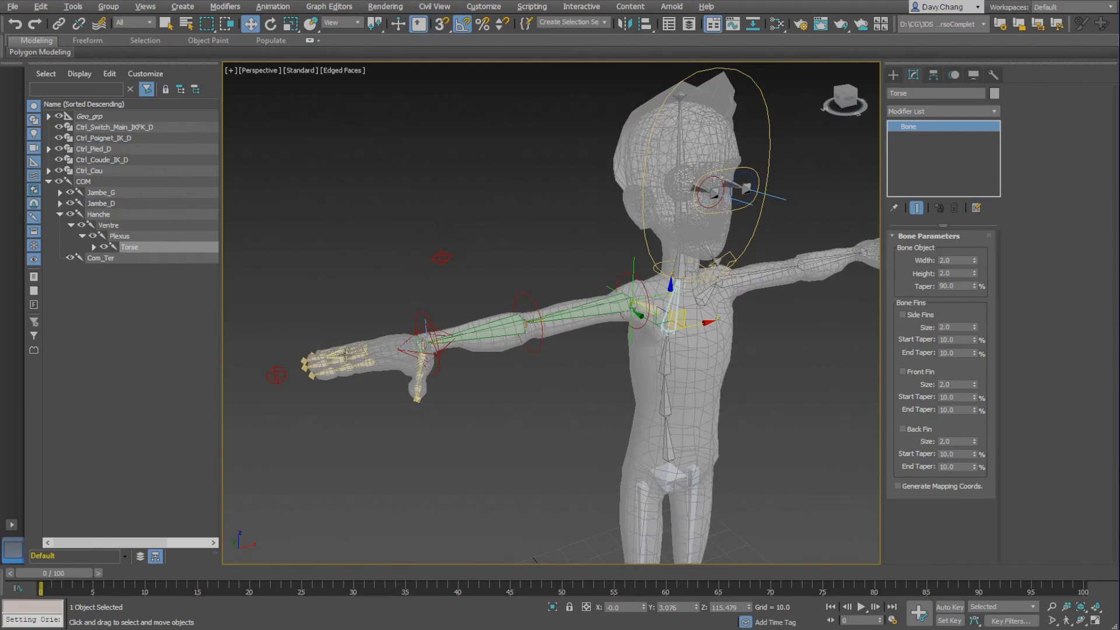
{"action": "middle_click_drag", "start_coordinate": [611, 280], "coordinate": [609, 375]}
{"action": "middle_click_drag", "start_coordinate": [614, 372], "coordinate": [581, 375], "text": "alt"}
{"action": "scroll", "coordinate": [607, 373], "scroll_direction": "up", "scroll_amount": 2}
{"action": "scroll", "coordinate": [606, 374], "scroll_direction": "down", "scroll_amount": 1}
{"action": "mouse_move", "coordinate": [582, 375]}
{"action": "middle_mouse_down", "text": "alt"}
{"action": "mouse_move", "coordinate": [559, 369]}
{"action": "mouse_move", "coordinate": [585, 374]}
{"action": "middle_mouse_up", "text": "alt"}
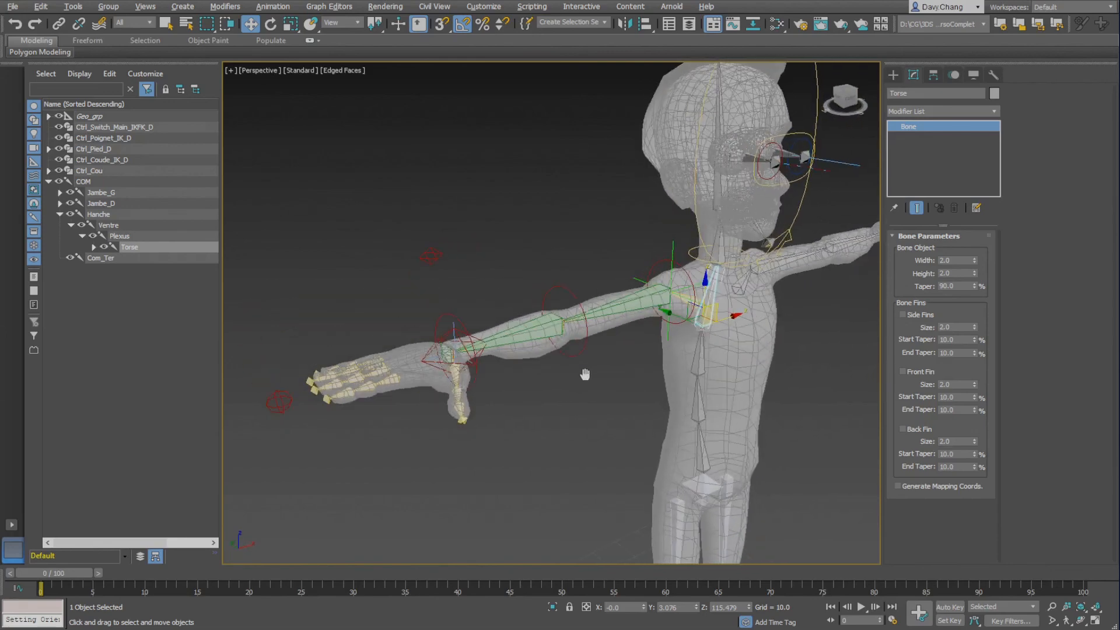
{"action": "left_click", "coordinate": [447, 336]}
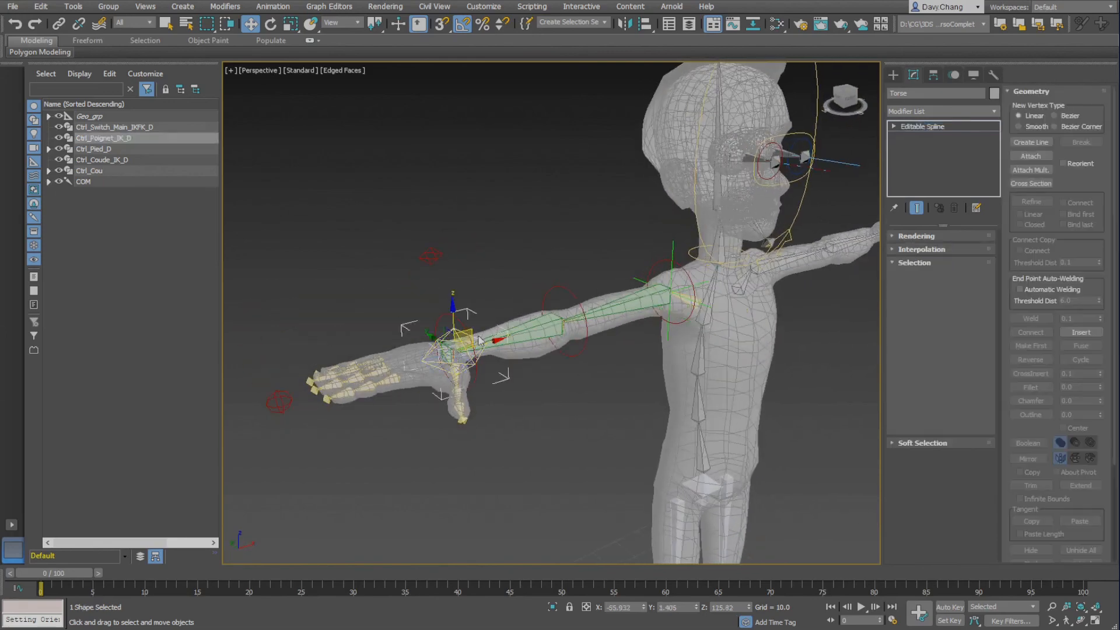
{"action": "left_click_drag", "start_coordinate": [467, 332], "coordinate": [522, 195]}
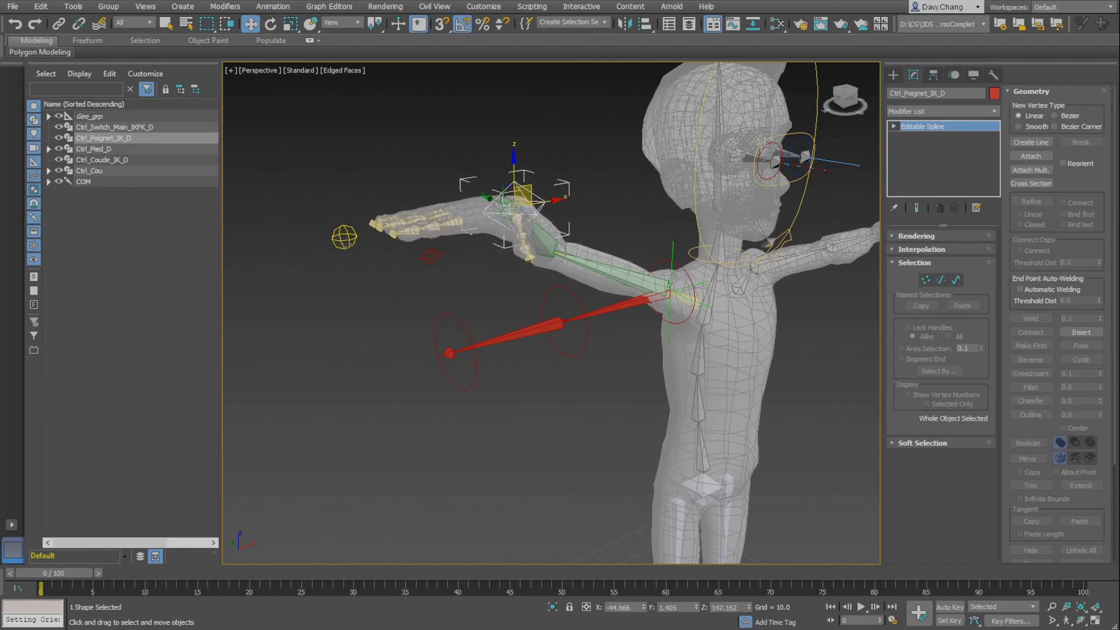
Set IKFK_Blend to 100 on the Ctrl_Switch_Main_IKFK_D control
{"action": "left_click", "coordinate": [348, 242]}
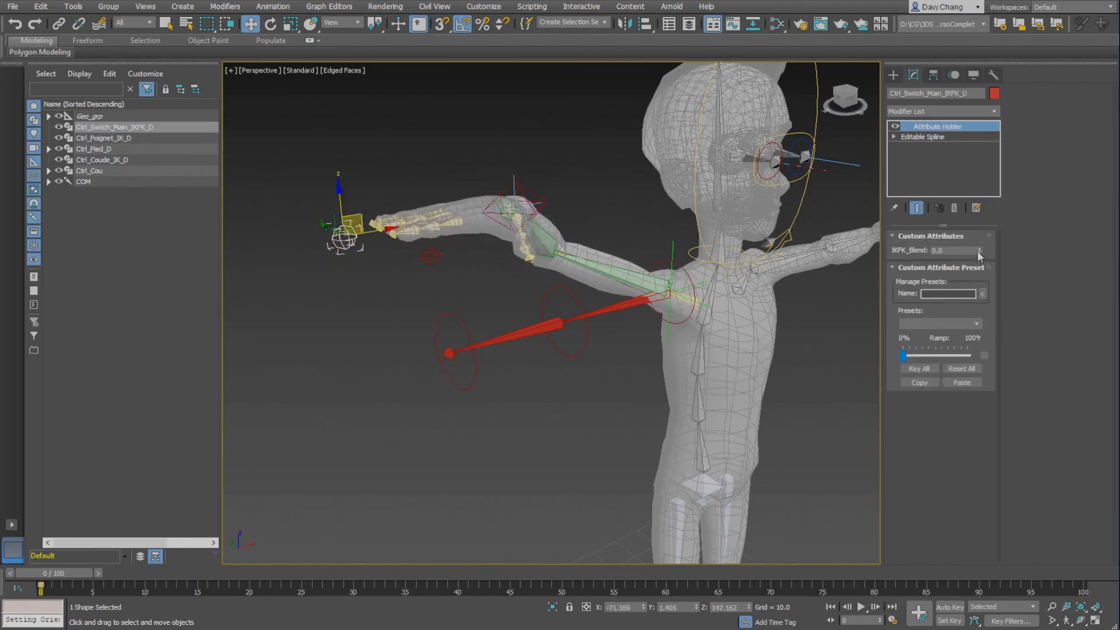
{"action": "left_click_drag", "start_coordinate": [978, 250], "coordinate": [925, 192]}
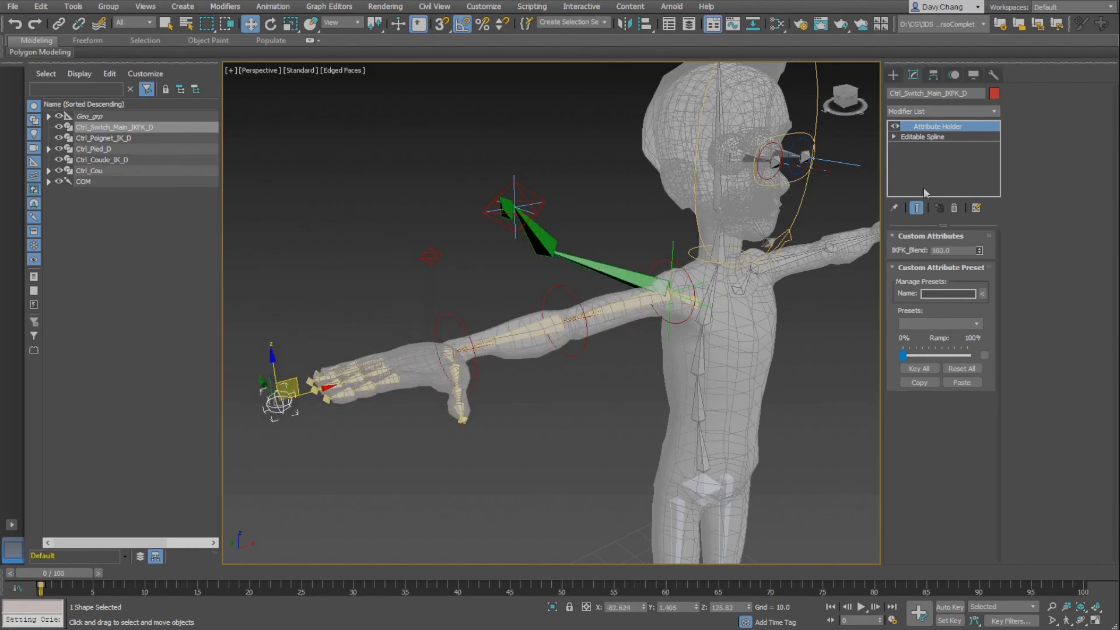
Pose the arm in FK by rotating the Ctrl_Coude_FK_D elbow and lowering the Ctrl_Epaule_FK_D shoulder control toward the body
{"action": "left_click", "coordinate": [550, 287]}
{"action": "key", "text": "e"}
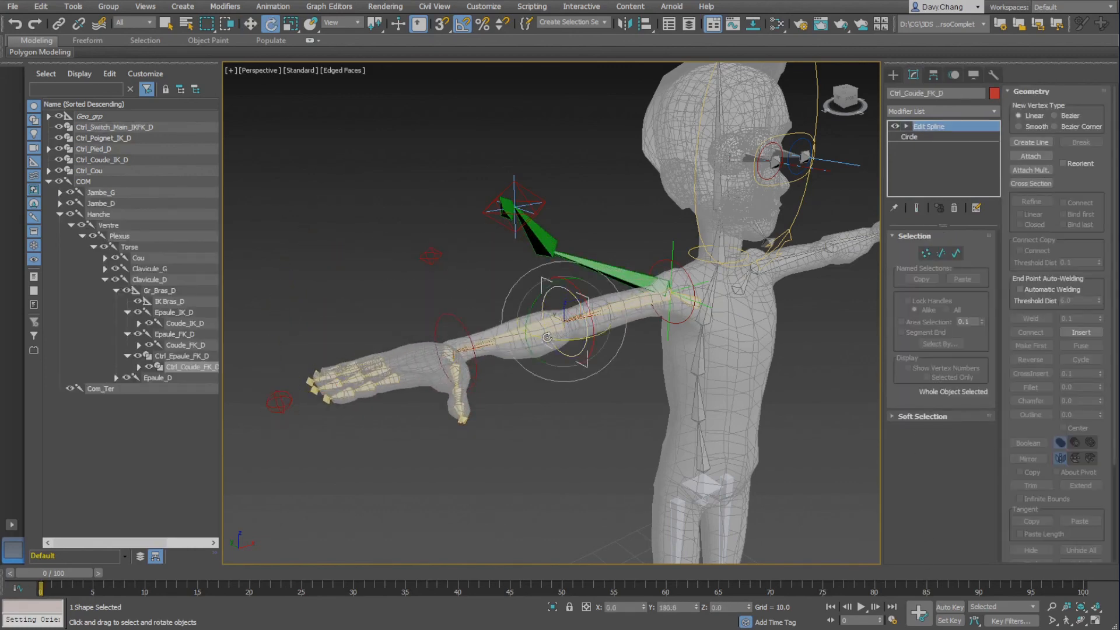
{"action": "left_click_drag", "start_coordinate": [567, 318], "coordinate": [580, 349]}
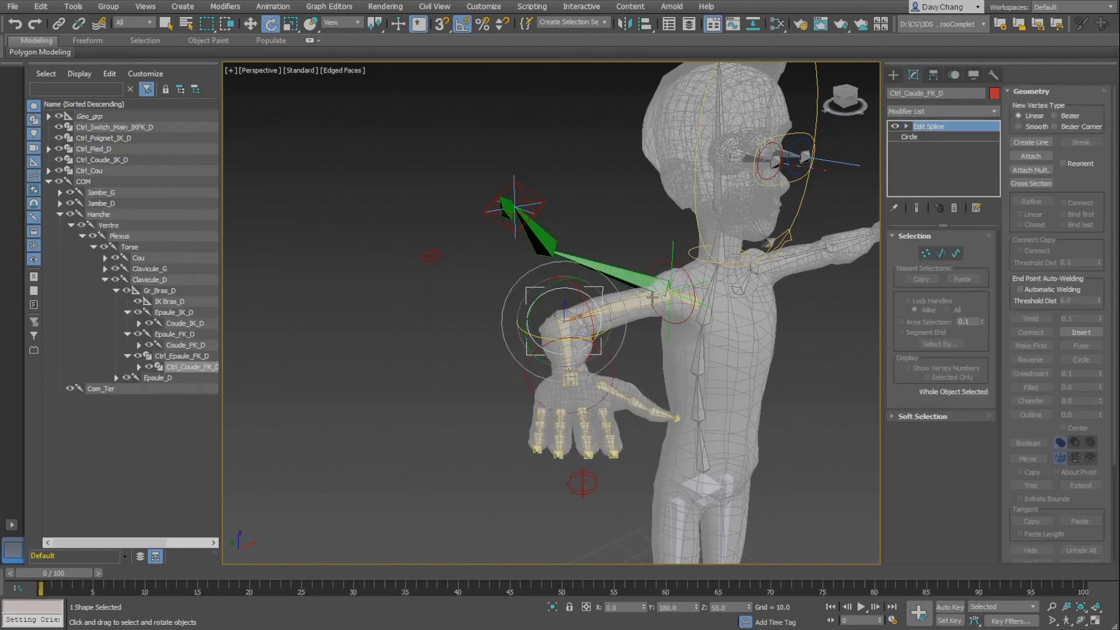
{"action": "left_click", "coordinate": [660, 266]}
{"action": "left_click_drag", "start_coordinate": [650, 266], "coordinate": [640, 285]}
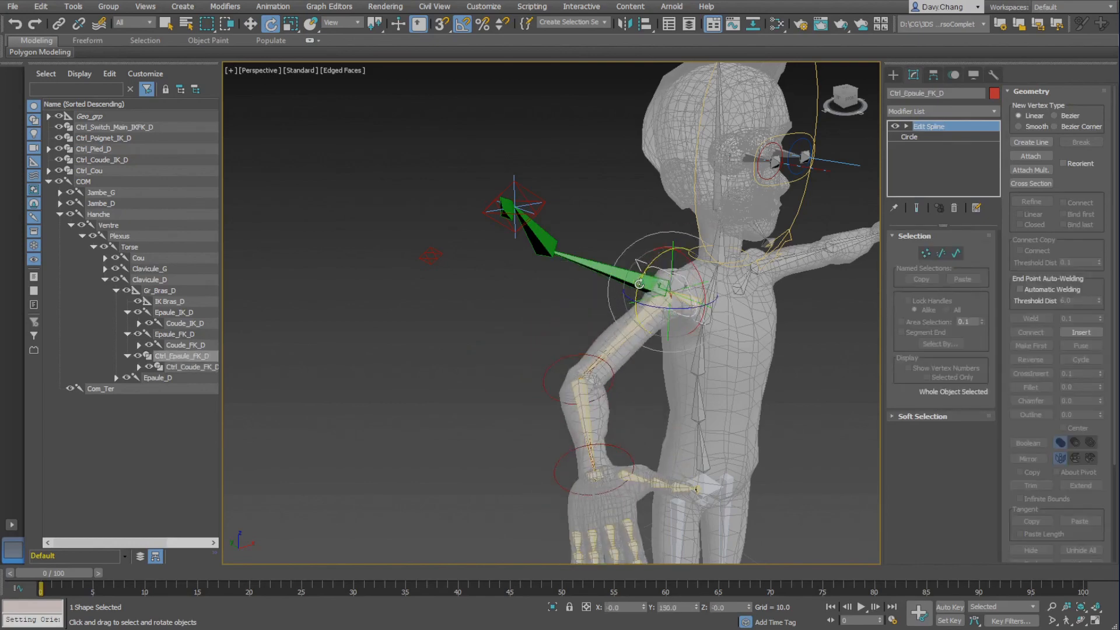
{"action": "scroll", "coordinate": [605, 345], "scroll_direction": "down", "scroll_amount": 3}
{"action": "middle_click_drag", "start_coordinate": [604, 344], "coordinate": [577, 318]}
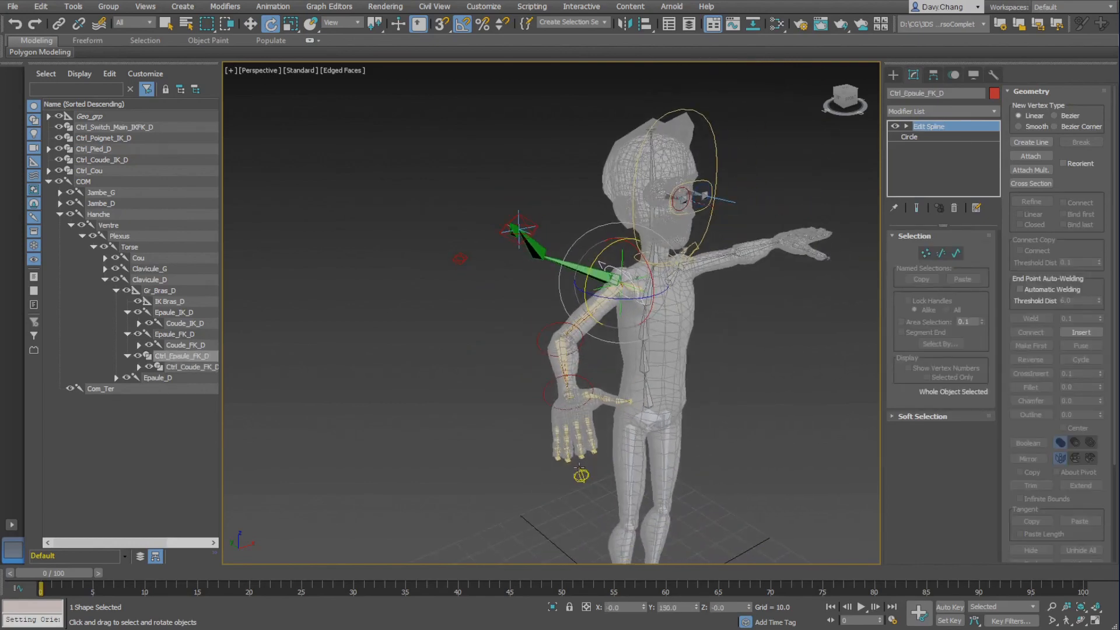
Set IKFK_Blend to 0 on Ctrl_Switch_Main_IKFK_D and bend the spine by rotating the bones from Ventre up to Torse
{"action": "left_click", "coordinate": [580, 472]}
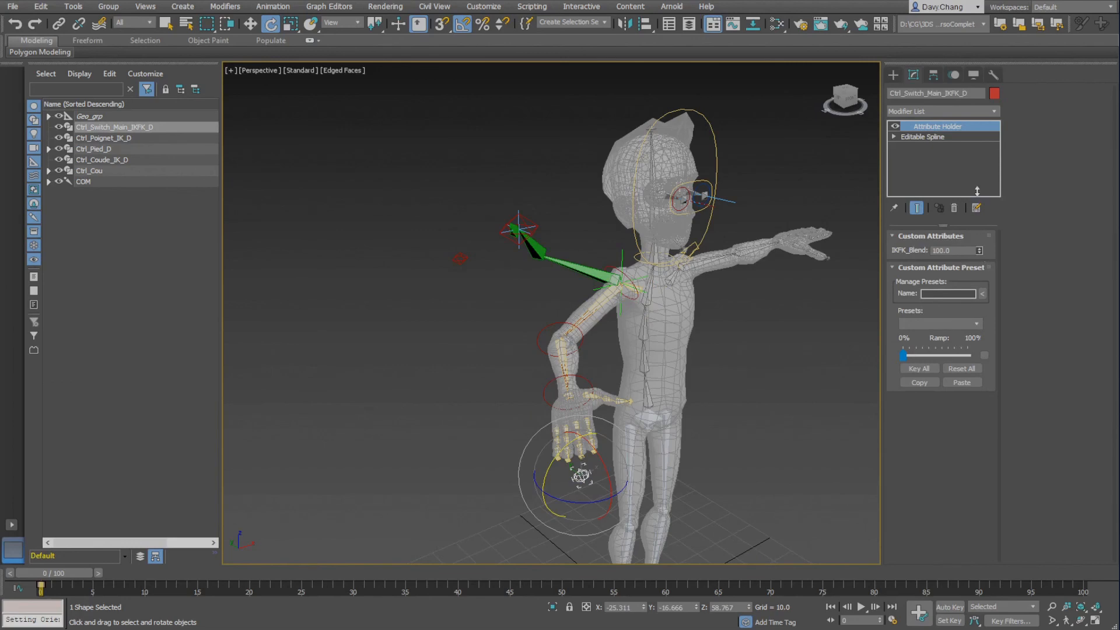
{"action": "left_click_drag", "start_coordinate": [980, 250], "coordinate": [963, 319]}
{"action": "left_click", "coordinate": [646, 365]}
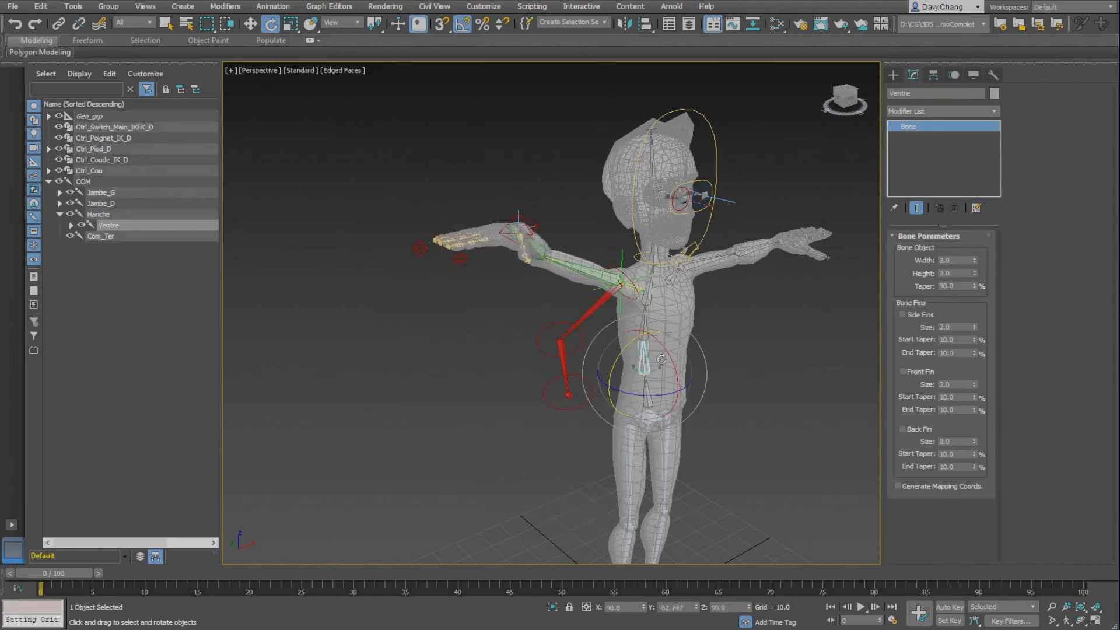
{"action": "left_click_drag", "start_coordinate": [664, 351], "coordinate": [612, 321]}
{"action": "left_click", "coordinate": [636, 305]}
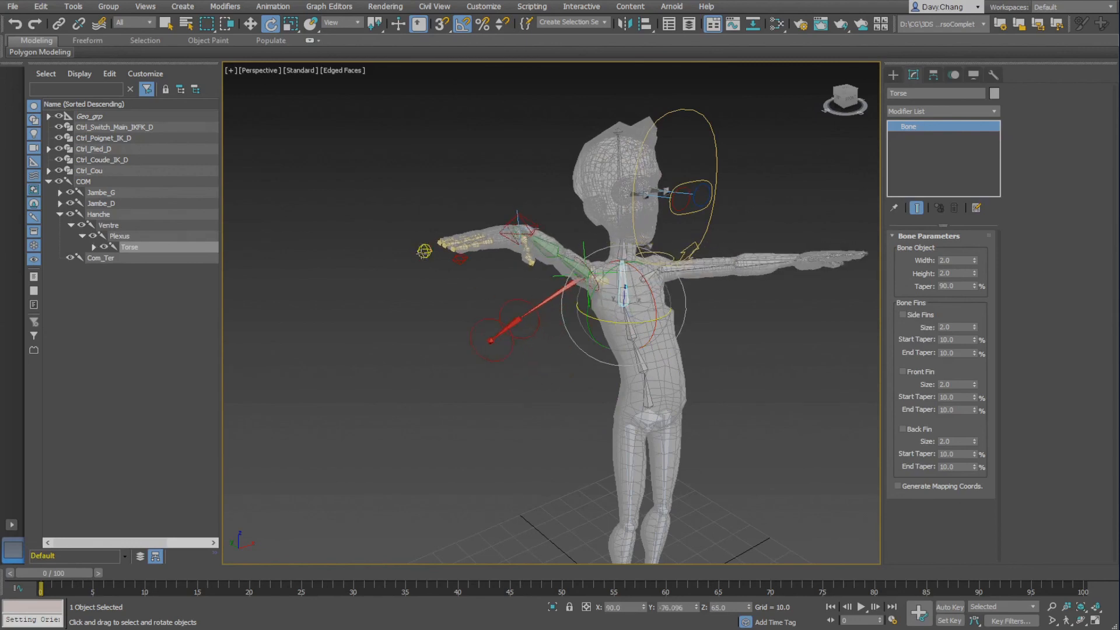
Set IKFK_Blend to 100 on Ctrl_Switch_Main_IKFK_D and test-rotate the Torse bone to check how the FK arm follows
{"action": "left_click", "coordinate": [424, 251]}
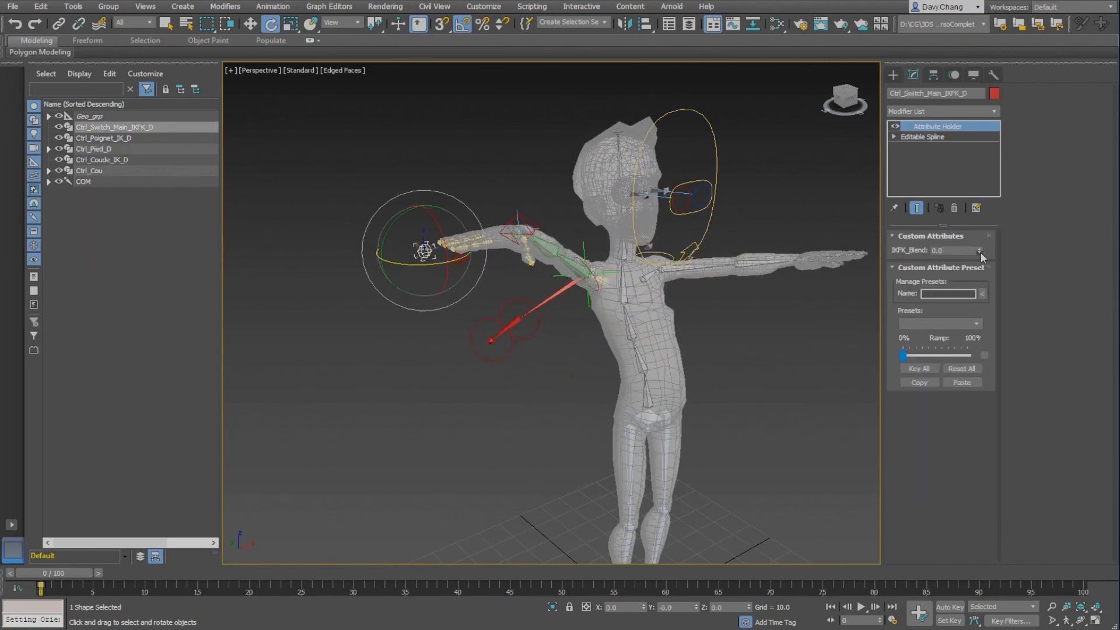
{"action": "left_click_drag", "start_coordinate": [981, 252], "coordinate": [889, 259]}
{"action": "middle_click_drag", "start_coordinate": [653, 317], "coordinate": [524, 275], "text": "alt"}
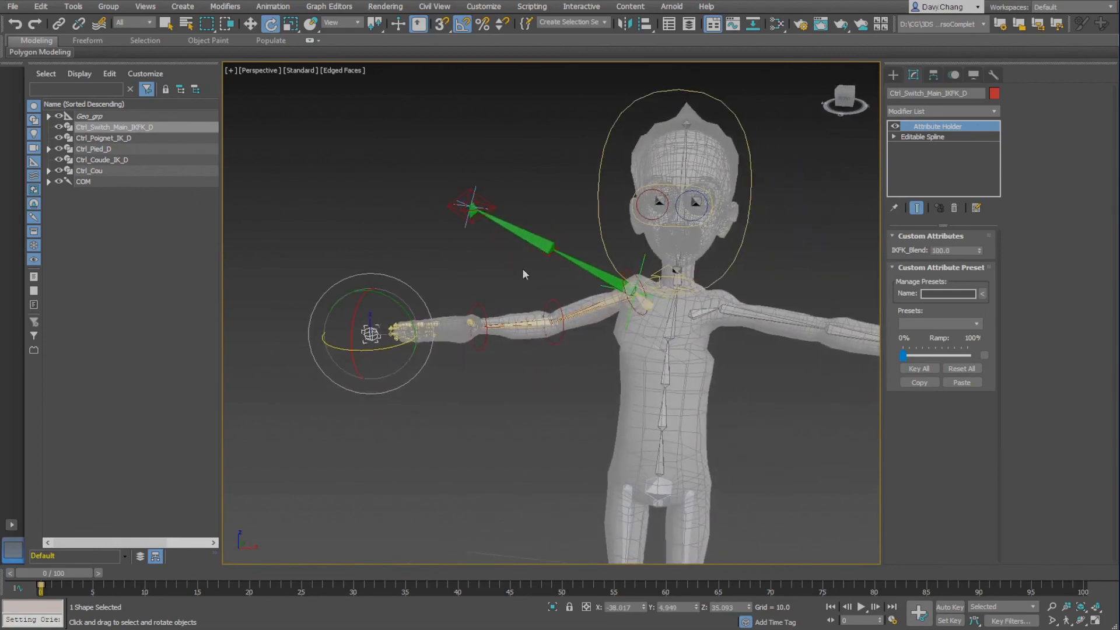
{"action": "left_click", "coordinate": [665, 333]}
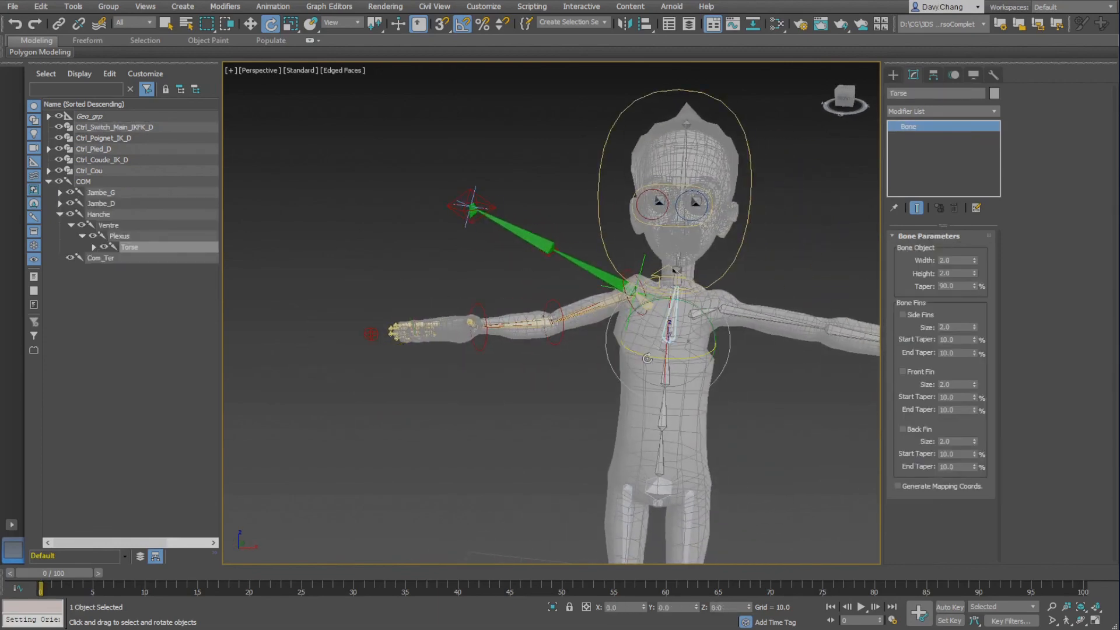
{"action": "mouse_move", "coordinate": [647, 358]}
{"action": "left_mouse_down"}
{"action": "mouse_move", "coordinate": [713, 365]}
{"action": "mouse_move", "coordinate": [634, 365]}
{"action": "left_mouse_up"}
{"action": "middle_click_drag", "start_coordinate": [526, 400], "coordinate": [572, 411], "text": "alt"}
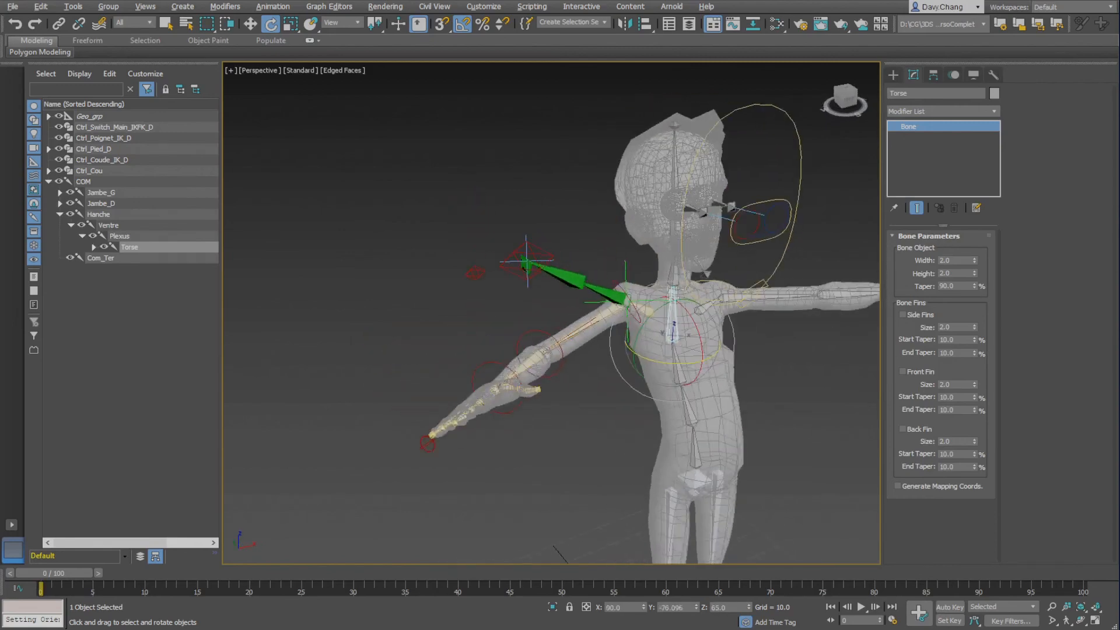
Undo the test rotations of the spine bones and the IKFK_Blend change made between them
{"action": "scroll", "coordinate": [575, 412], "scroll_direction": "down", "scroll_amount": 3}
{"action": "key", "text": "ctrl+z"}
{"action": "key", "text": "ctrl+z"}
{"action": "key", "text": "ctrl+z"}
{"action": "key", "text": "ctrl+z"}
{"action": "key", "text": "ctrl+z"}
{"action": "key", "text": "ctrl+z"}
{"action": "key", "text": "ctrl+z"}
{"action": "key", "text": "ctrl+z"}
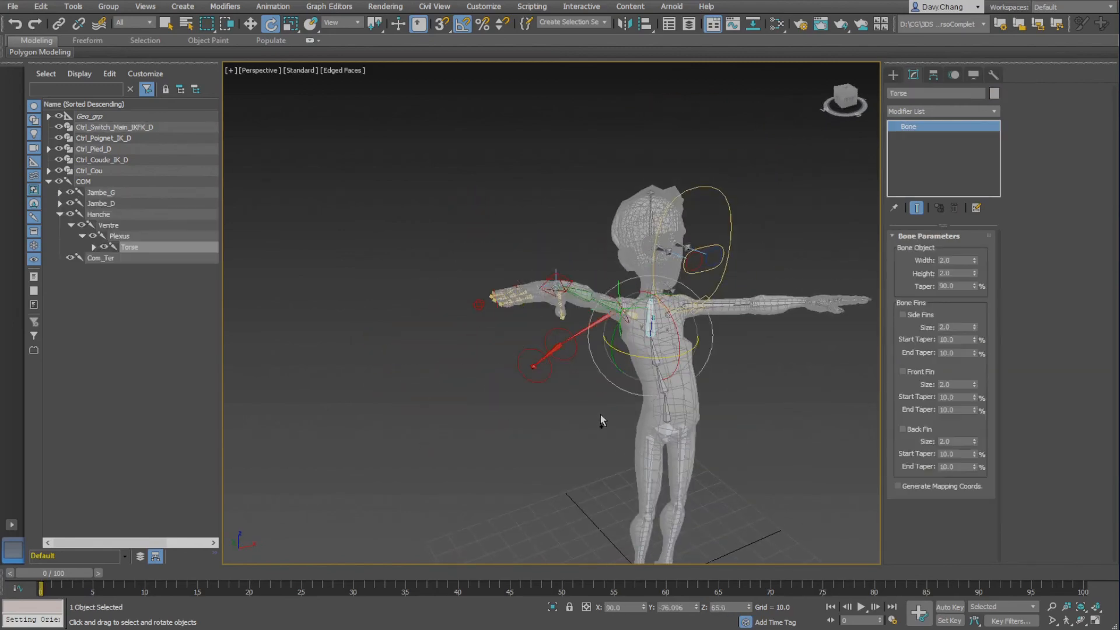
{"action": "scroll", "coordinate": [692, 443], "scroll_direction": "down", "scroll_amount": 1}
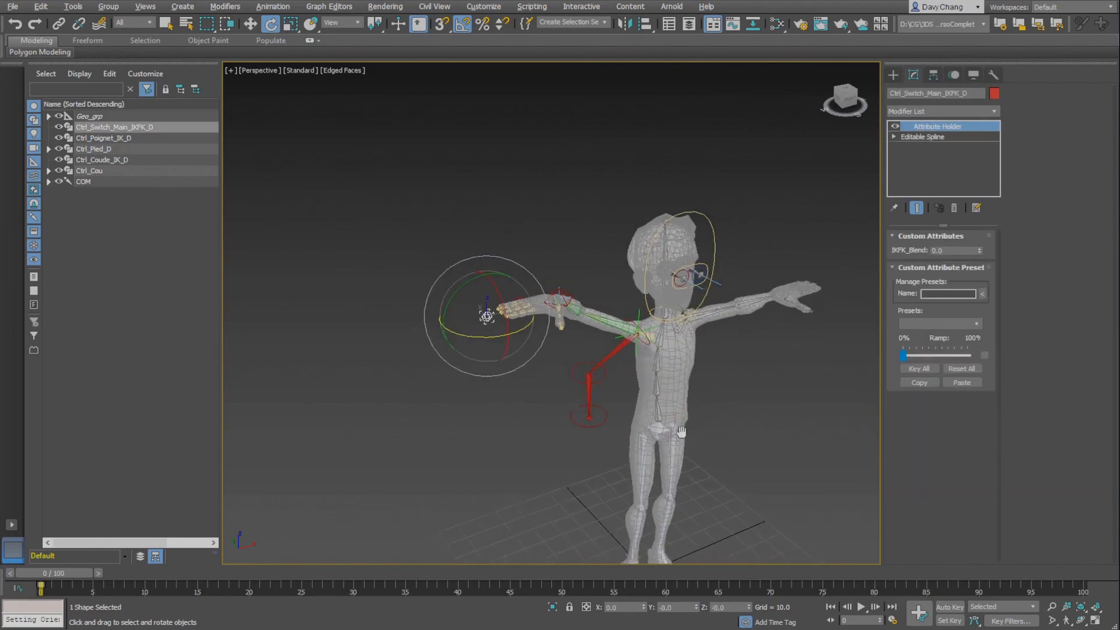
{"action": "middle_click_drag", "start_coordinate": [687, 434], "coordinate": [618, 382]}
Undo the FK shoulder and elbow rotations, the earlier IKFK_Blend changes and the Ctrl_Poignet_IK_D move, then activate the Move tool
{"action": "key", "text": "ctrl+z"}
{"action": "key", "text": "ctrl+z"}
{"action": "key", "text": "ctrl+z"}
{"action": "key", "text": "ctrl+z"}
{"action": "key", "text": "ctrl+z"}
{"action": "key", "text": "ctrl+z"}
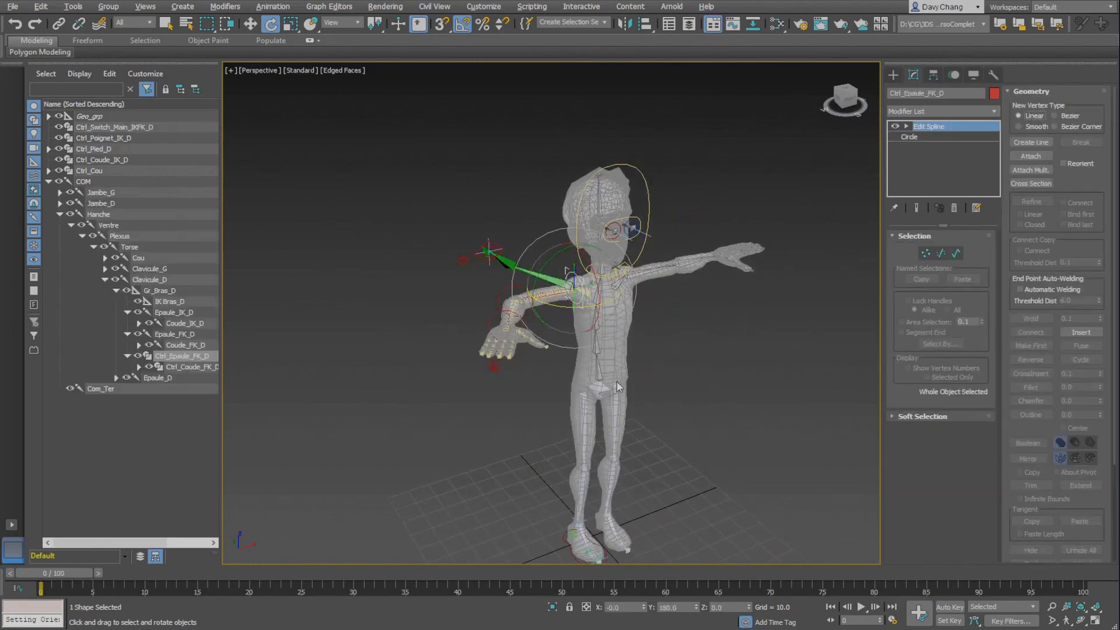
{"action": "key", "text": "ctrl+z"}
{"action": "key", "text": "ctrl+z"}
{"action": "key", "text": "ctrl+z"}
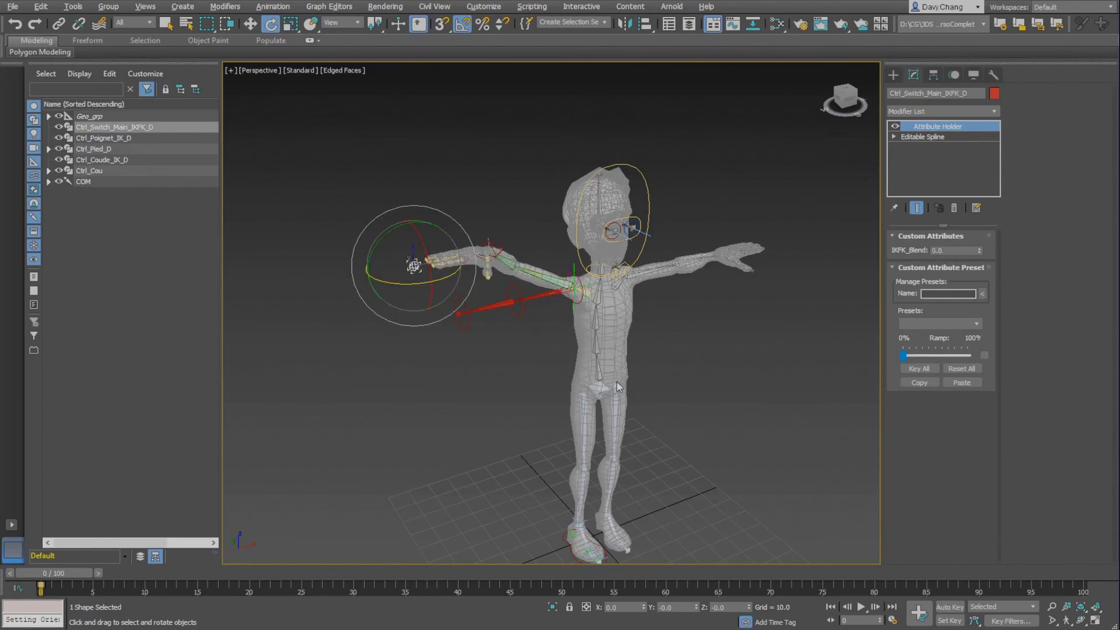
{"action": "scroll", "coordinate": [558, 350], "scroll_direction": "up", "scroll_amount": 3}
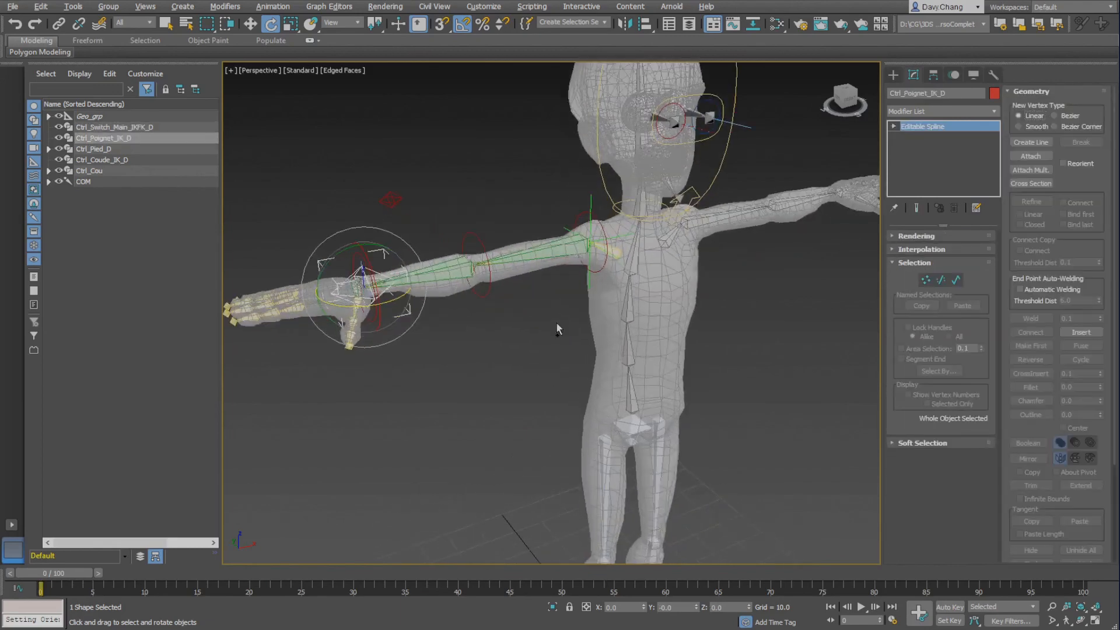
{"action": "key", "text": "w"}
{"action": "scroll", "coordinate": [563, 318], "scroll_direction": "down", "scroll_amount": 2}
{"action": "middle_click_drag", "start_coordinate": [563, 324], "coordinate": [605, 343]}
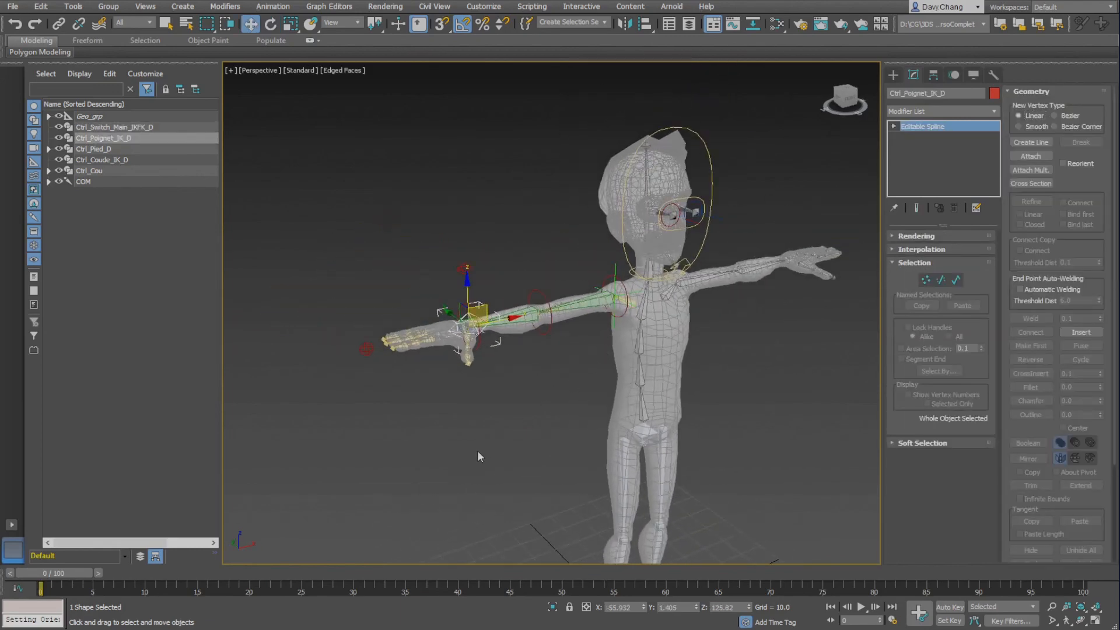